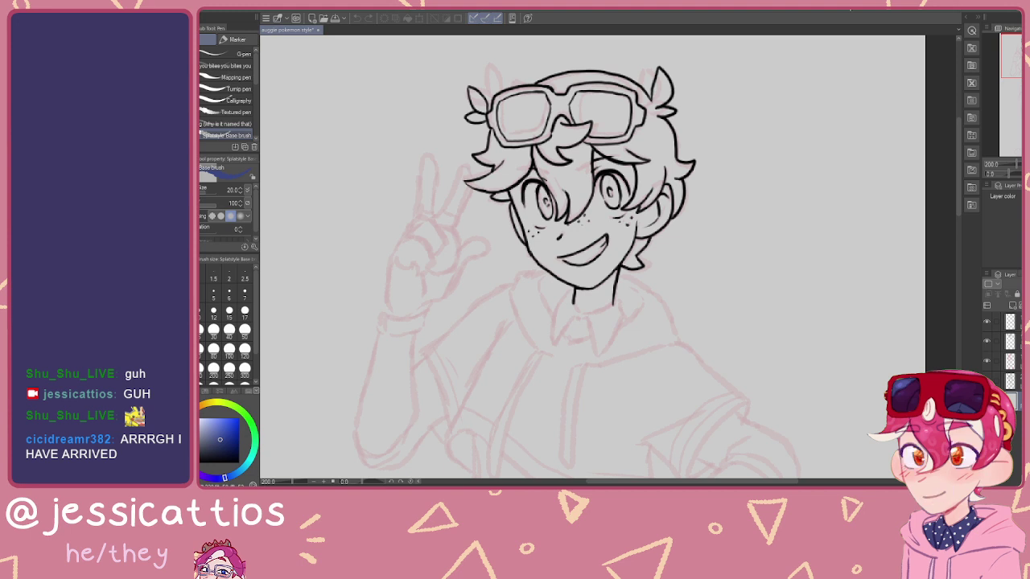
Step: Examine the full-body character sketch beneath the inked head, from the torso down to the shoes
scroll(479, 222, down, 1)
scroll(479, 223, down, 2)
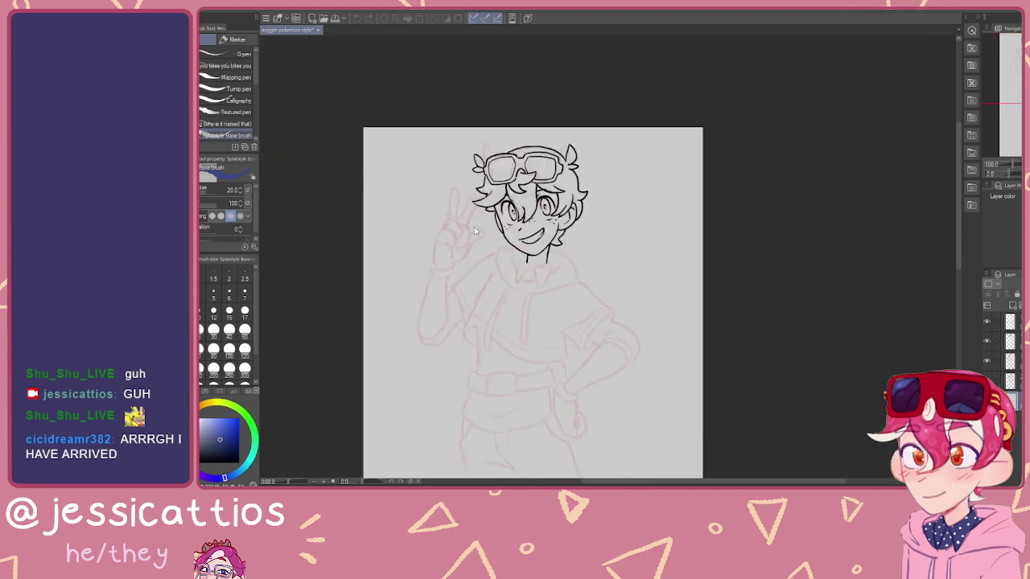
drag(456, 273, 586, 181)
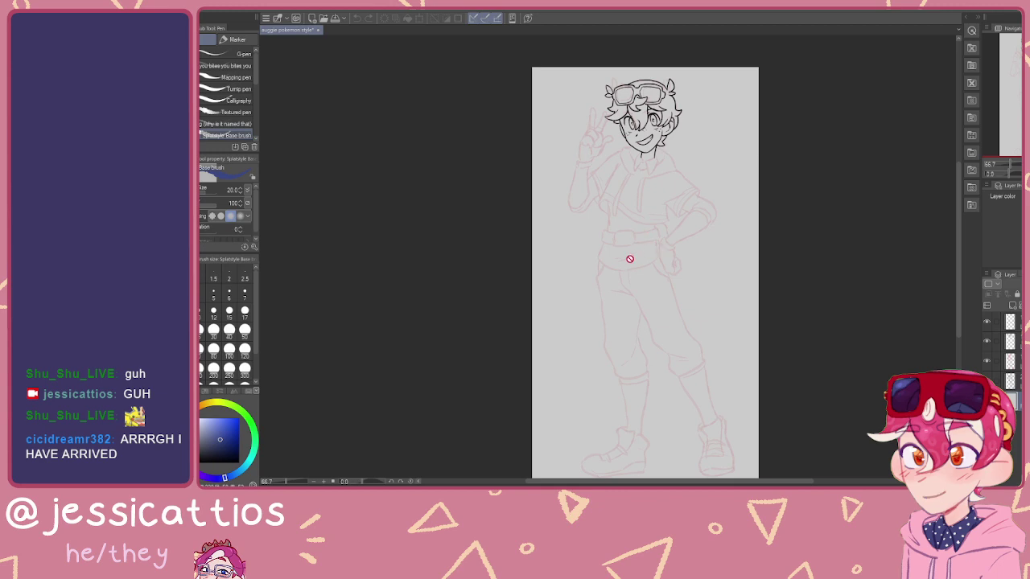
scroll(531, 256, up, 1)
scroll(531, 257, up, 4)
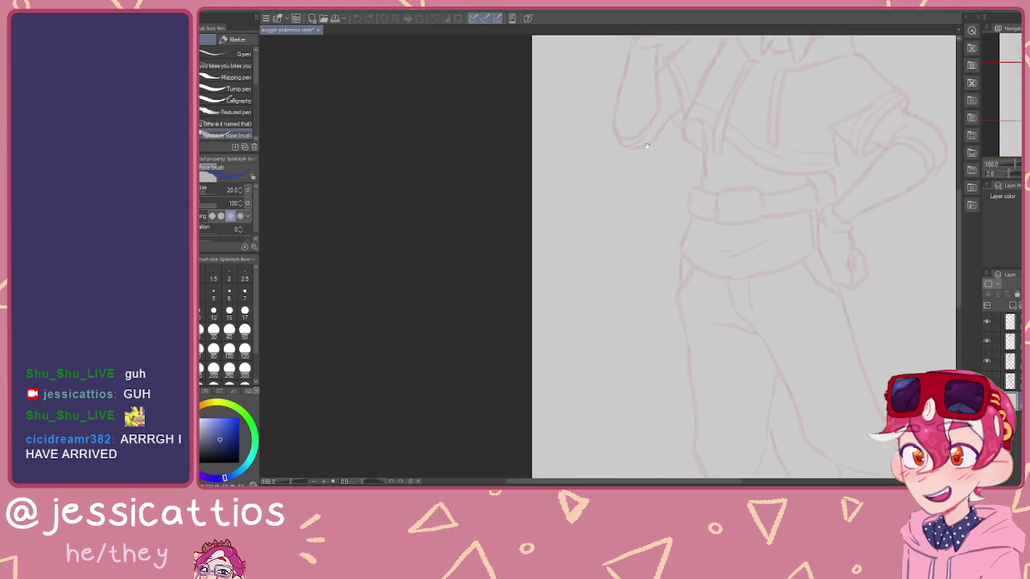
drag(564, 298, 564, 316)
scroll(572, 263, up, 2)
scroll(572, 263, down, 2)
drag(585, 271, 596, 229)
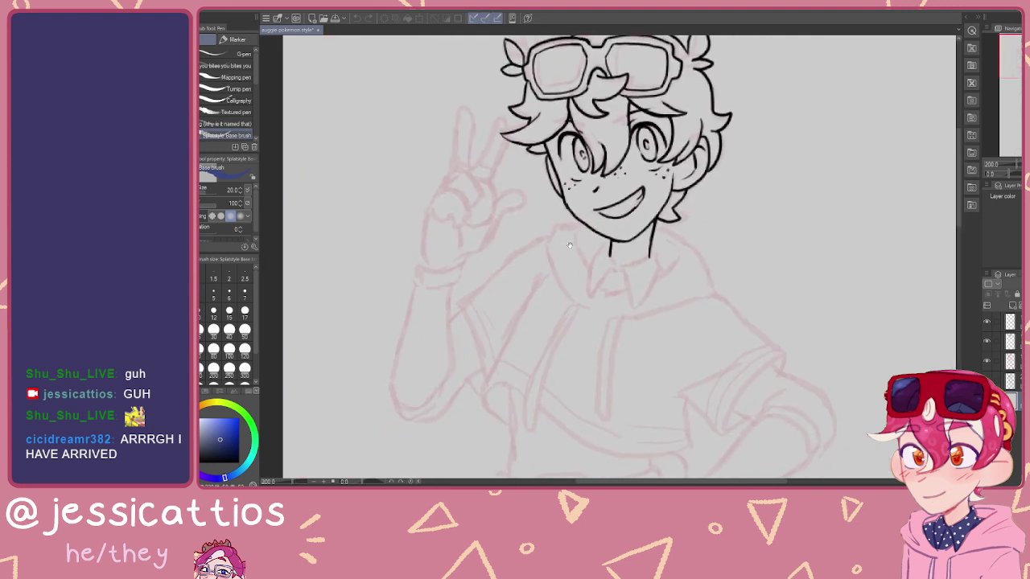
Step: Choose the G-pen and make the topmost layer active for inking, checking the visibility of the layers below it
click(206, 460)
click(234, 54)
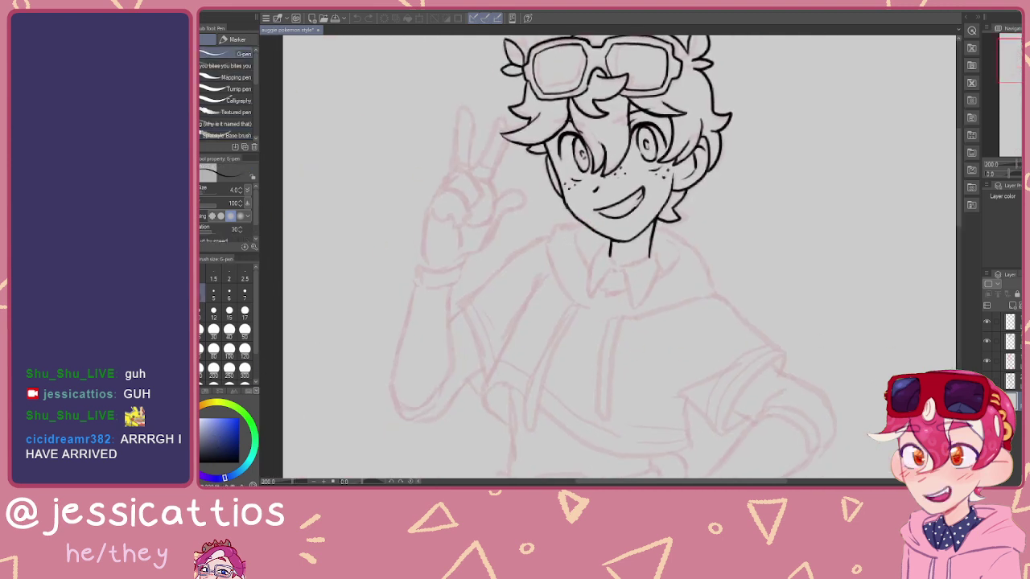
click(986, 362)
click(986, 362)
click(998, 341)
click(987, 341)
click(986, 341)
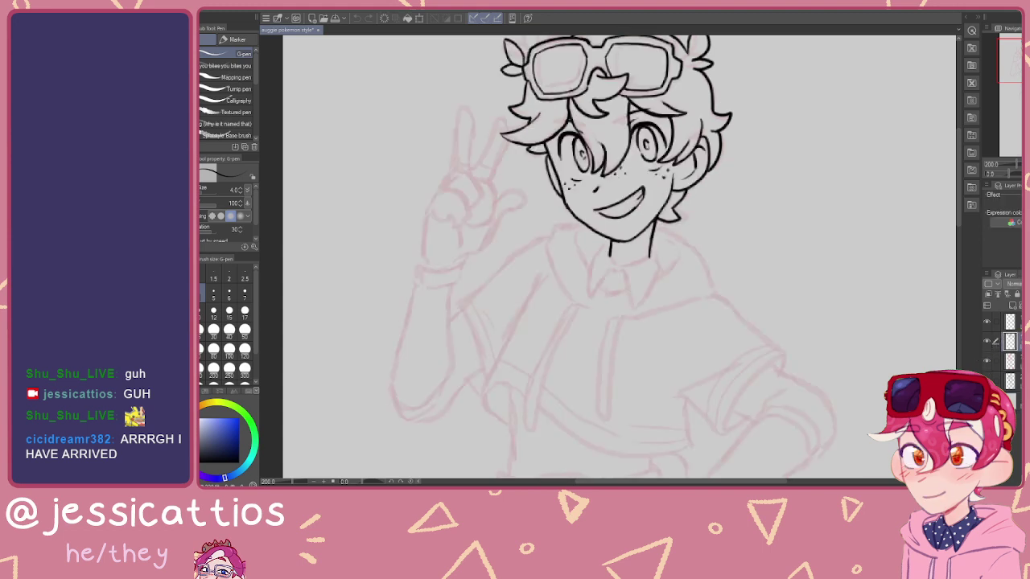
click(1010, 322)
Step: Ink the shirt's neckline below the chin, connecting both sides of the neck, and start the collar's right edge
drag(553, 208, 555, 246)
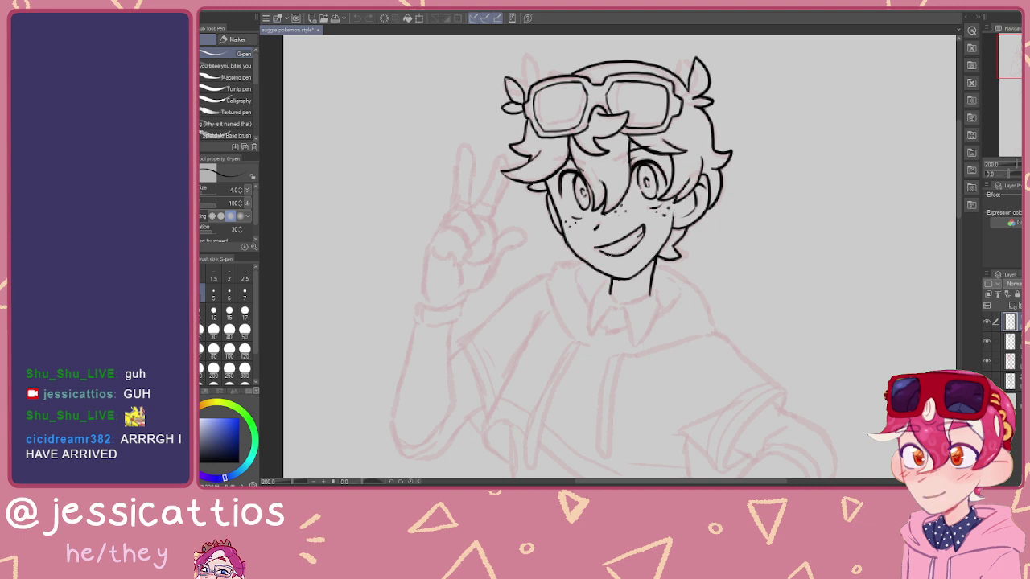
drag(662, 222, 620, 129)
scroll(582, 190, up, 2)
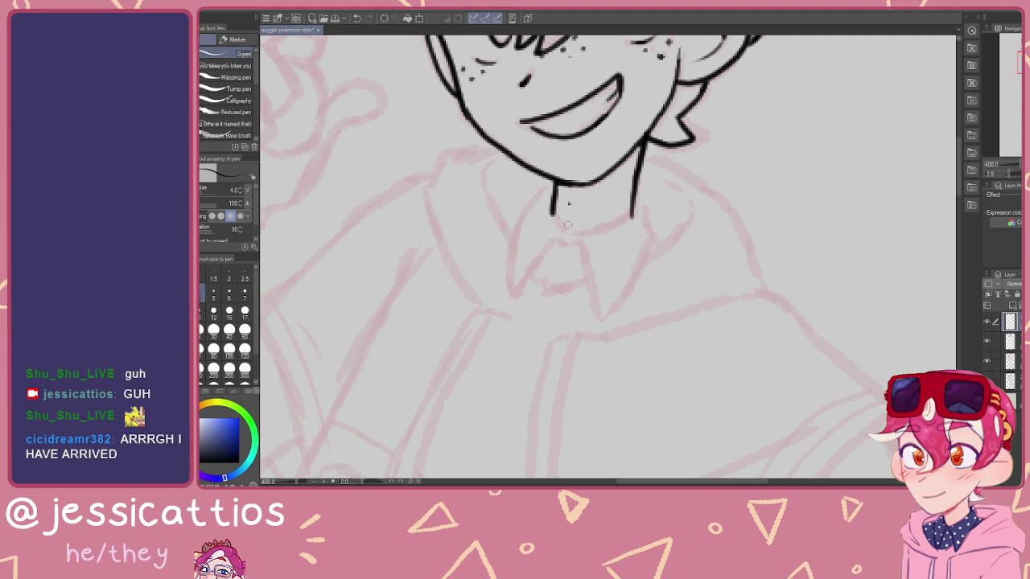
mouse_move(625, 223)
mouse_down()
mouse_move(655, 243)
mouse_move(607, 266)
mouse_up()
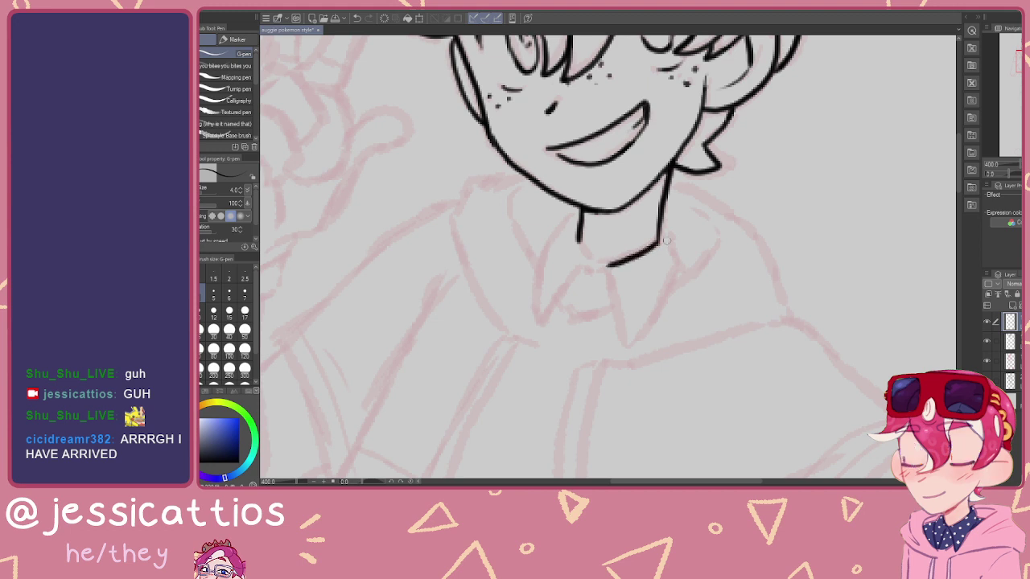
drag(668, 239, 675, 269)
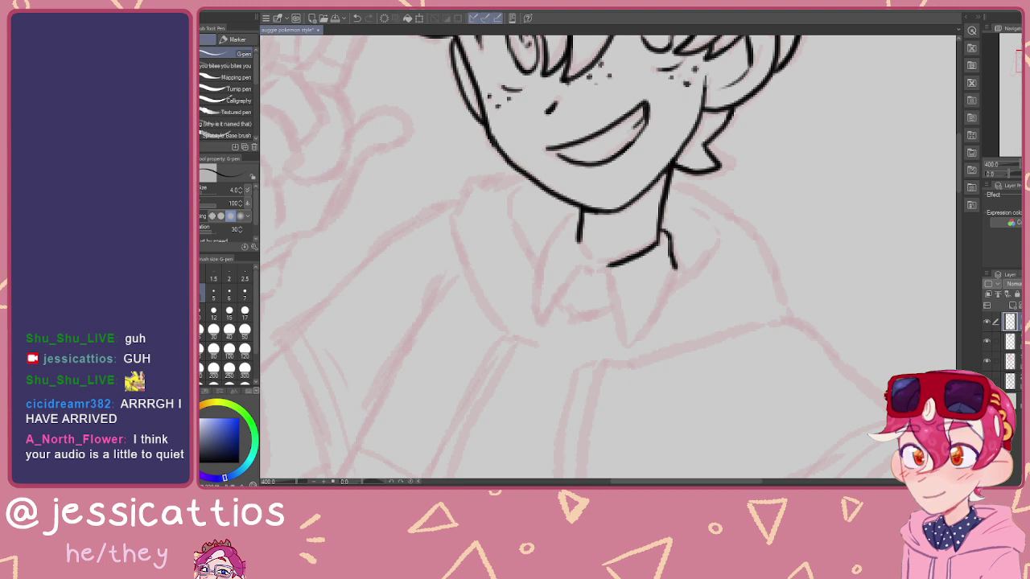
mouse_move(610, 265)
mouse_down()
mouse_move(590, 266)
mouse_move(577, 238)
mouse_up()
Step: Ink the two pointed flaps of the shirt collar over the sketch, redrawing the right flap once
mouse_move(592, 271)
mouse_down()
mouse_move(624, 349)
mouse_move(676, 269)
mouse_up()
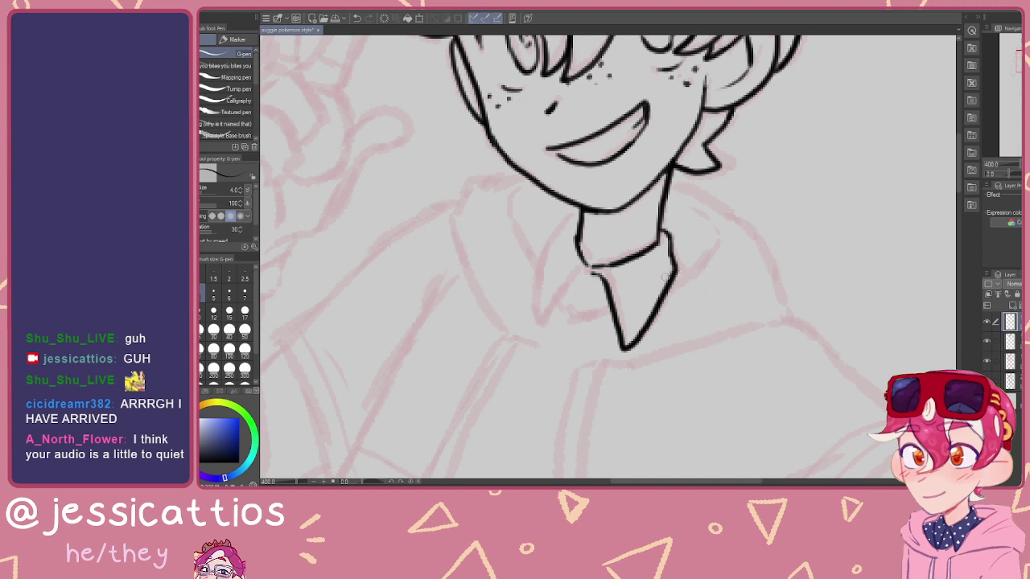
key(ctrl+z)
drag(672, 261, 675, 269)
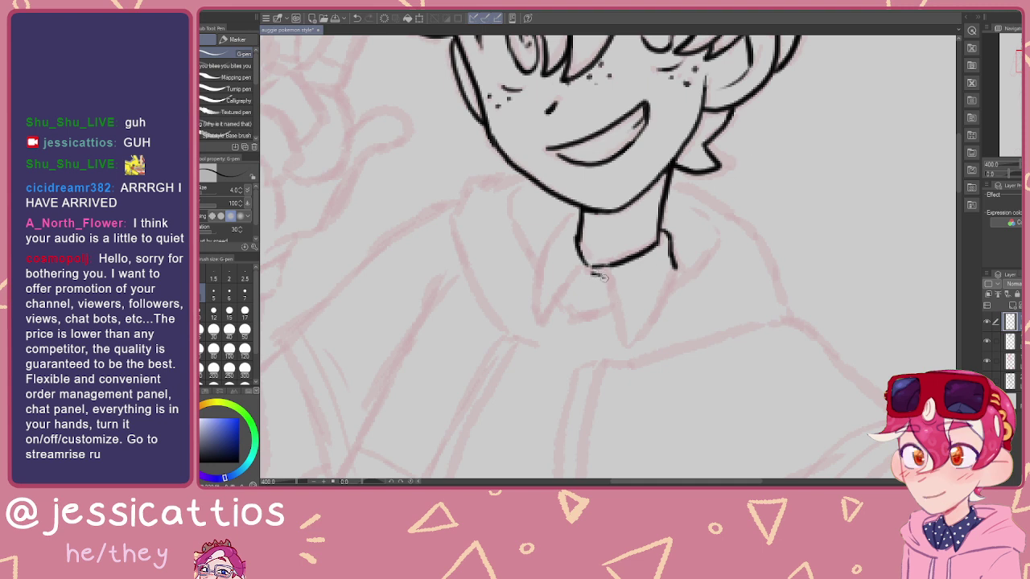
mouse_move(605, 282)
mouse_down()
mouse_move(622, 353)
mouse_move(668, 295)
mouse_up()
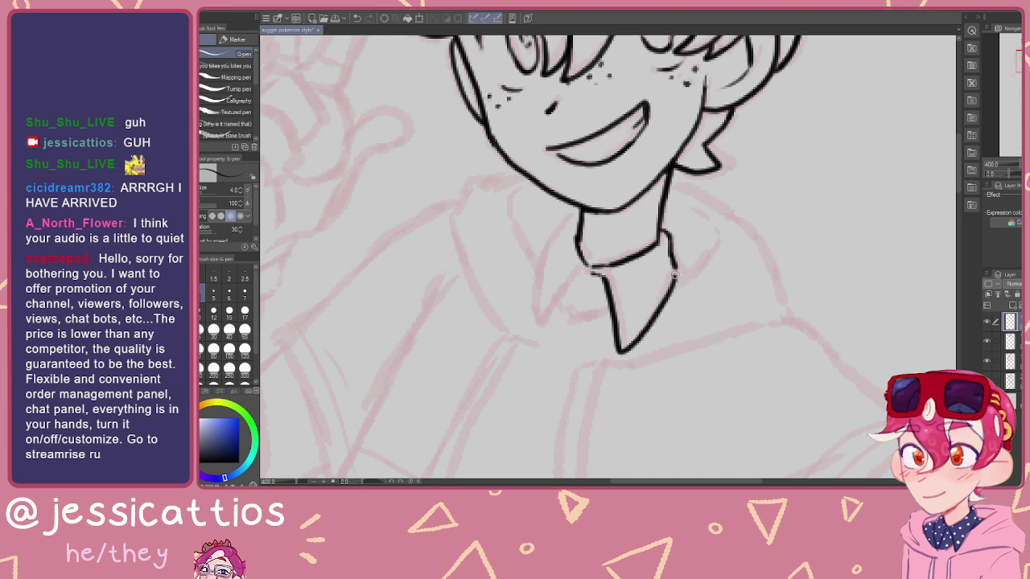
mouse_move(589, 276)
mouse_down()
mouse_move(639, 231)
mouse_move(640, 243)
mouse_move(600, 291)
mouse_move(606, 211)
mouse_up()
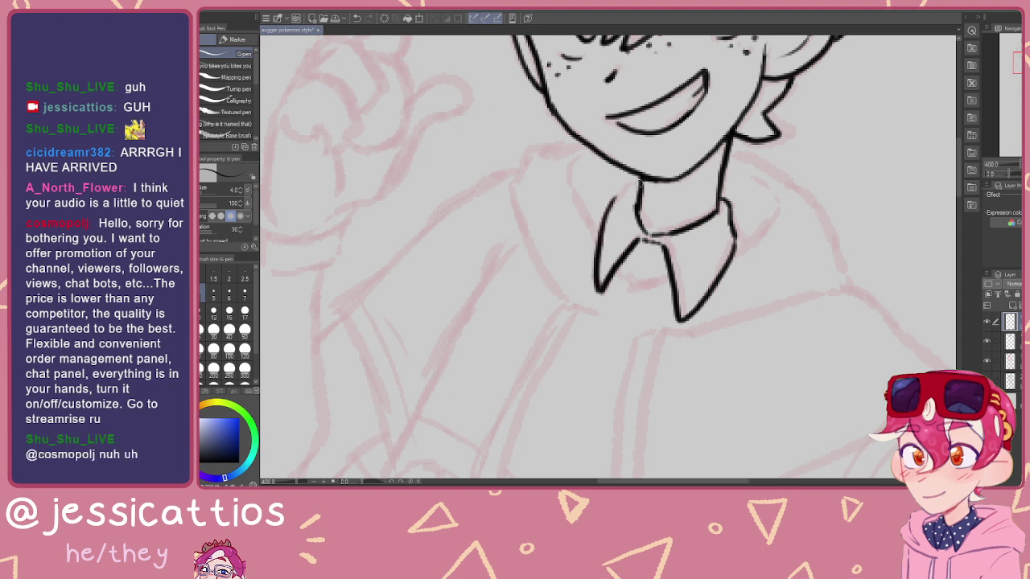
drag(621, 191, 634, 184)
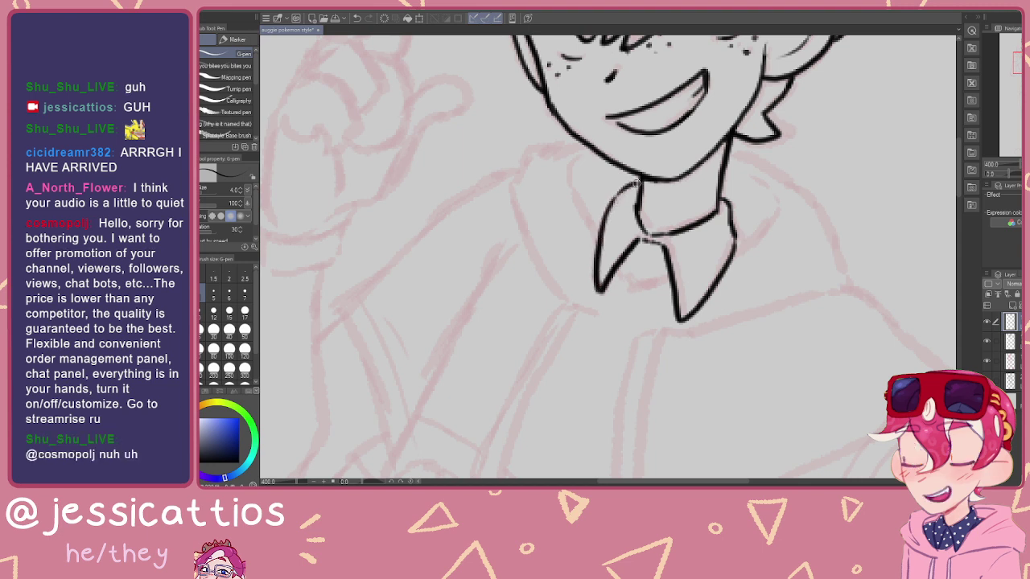
drag(725, 151, 608, 200)
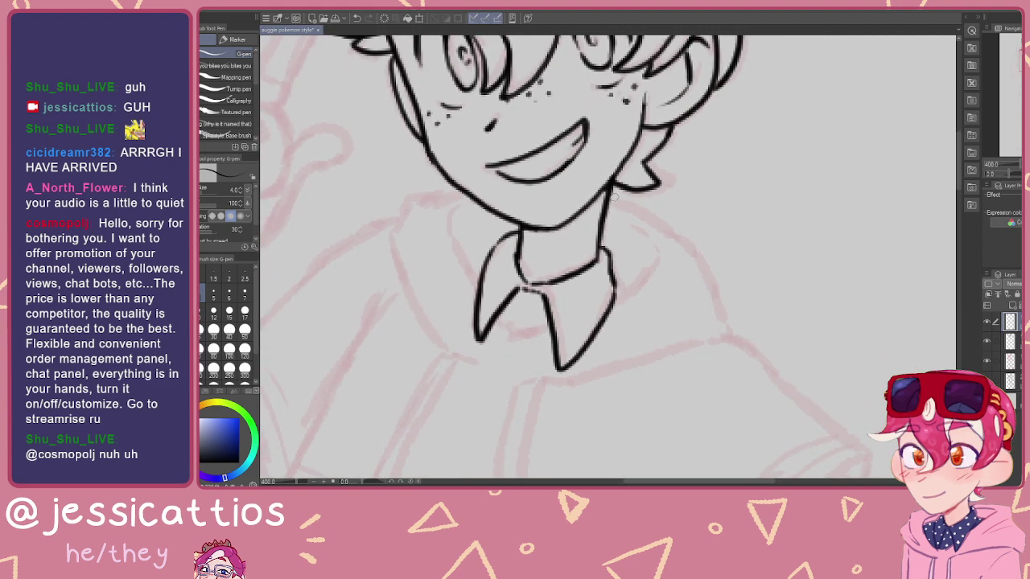
mouse_move(610, 198)
mouse_down()
mouse_move(689, 243)
mouse_move(713, 294)
mouse_up()
key(ctrl+z)
key(ctrl+z)
key(ctrl+z)
mouse_move(605, 195)
mouse_down()
mouse_move(690, 248)
mouse_move(716, 288)
mouse_up()
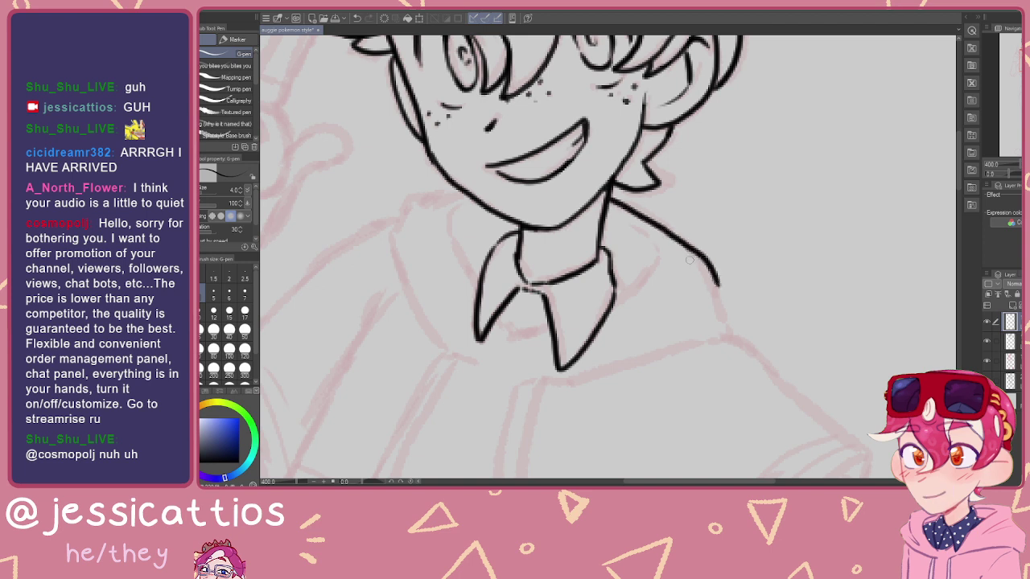
key(ctrl+z)
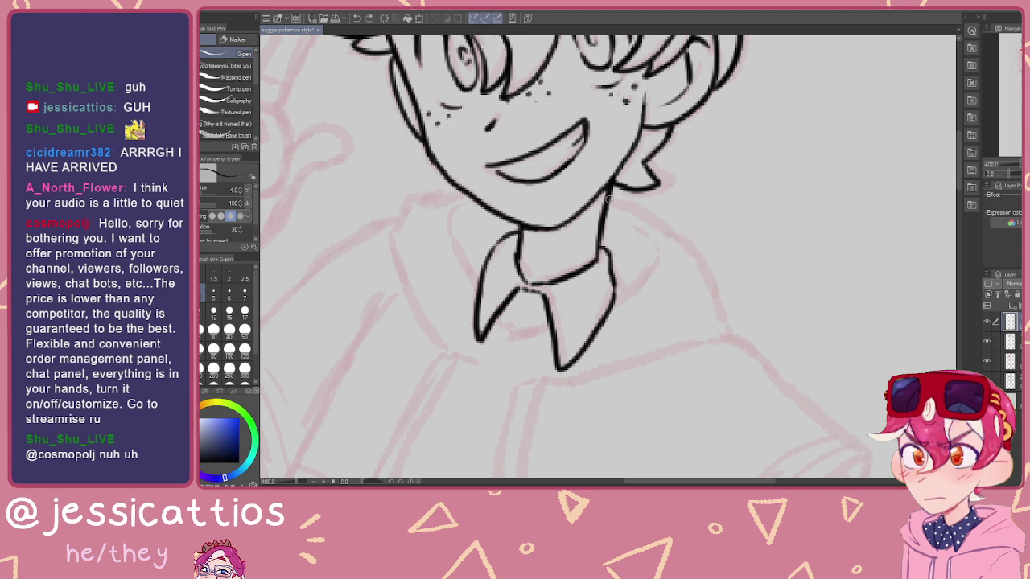
mouse_move(607, 196)
mouse_down()
mouse_move(692, 245)
mouse_move(728, 333)
mouse_up()
key(ctrl+z)
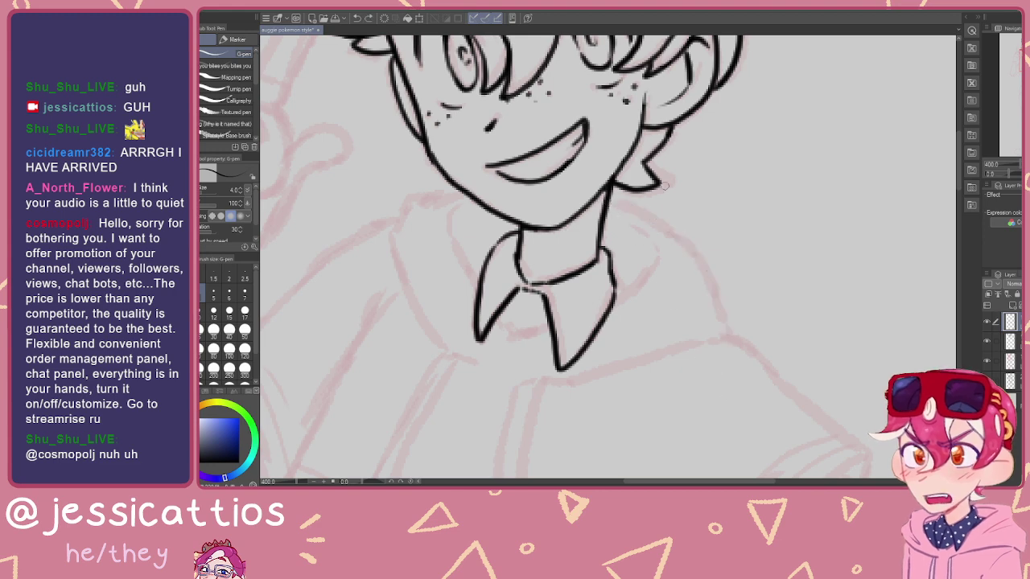
Step: Ink the hood's right outer edge as a smooth curve from the neck down to the shoulder
drag(650, 259, 681, 296)
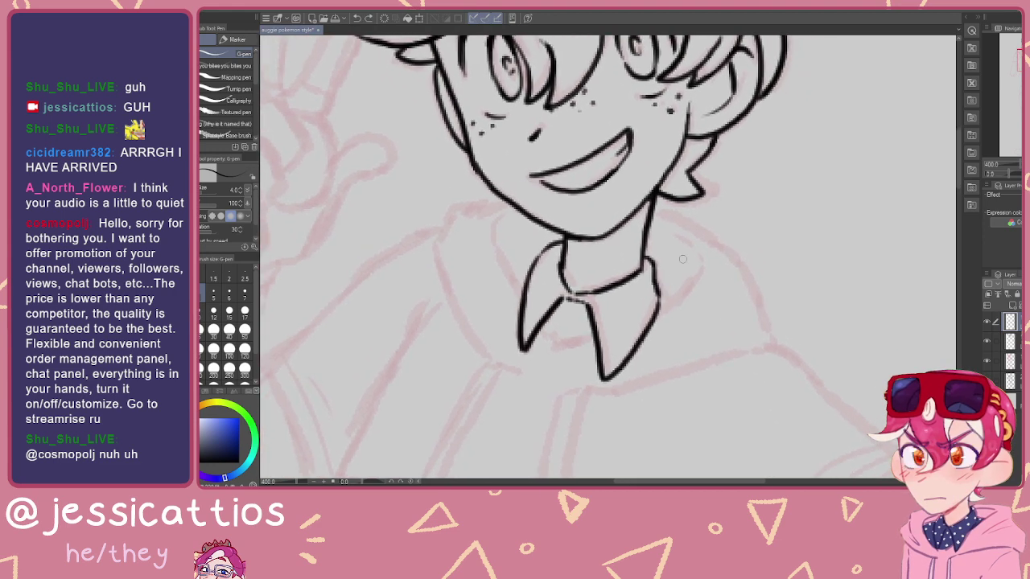
scroll(253, 212, down, 1)
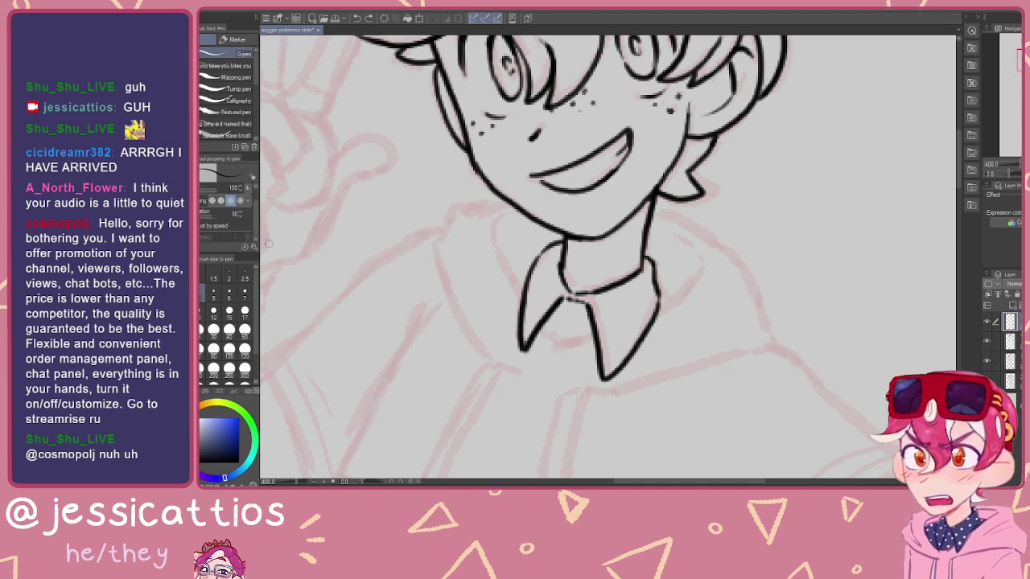
drag(650, 202, 729, 255)
key(ctrl+z)
key(ctrl+z)
mouse_move(652, 210)
mouse_down()
mouse_move(743, 269)
mouse_move(768, 338)
mouse_up()
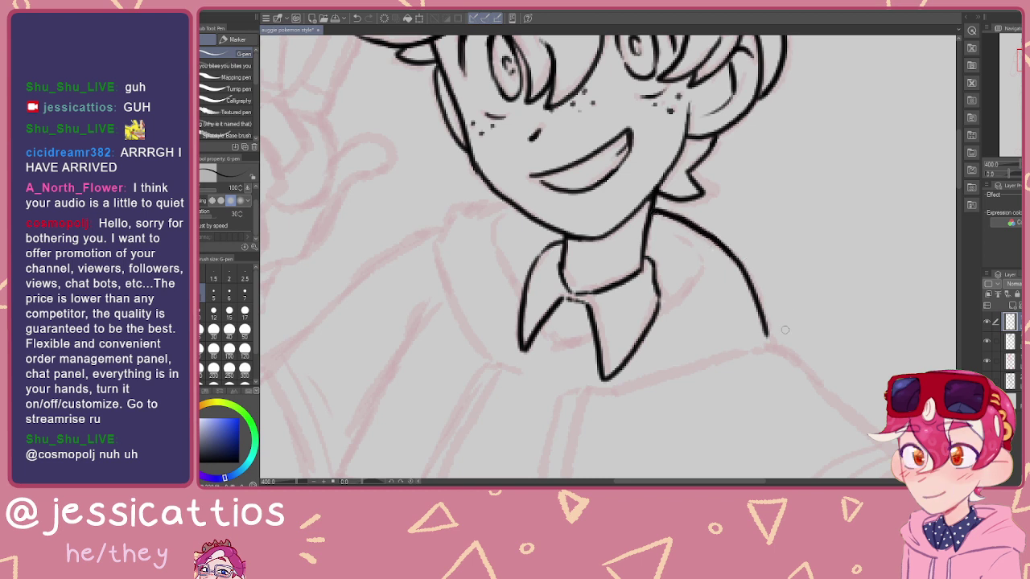
mouse_move(762, 338)
mouse_down()
mouse_move(701, 230)
mouse_move(731, 247)
mouse_move(773, 249)
mouse_move(604, 290)
mouse_up()
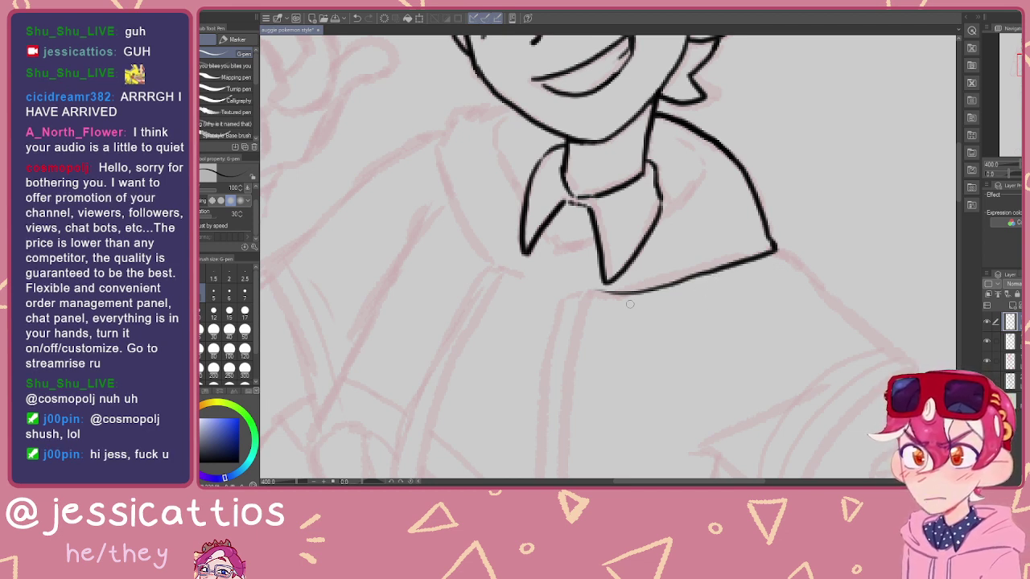
key(ctrl+z)
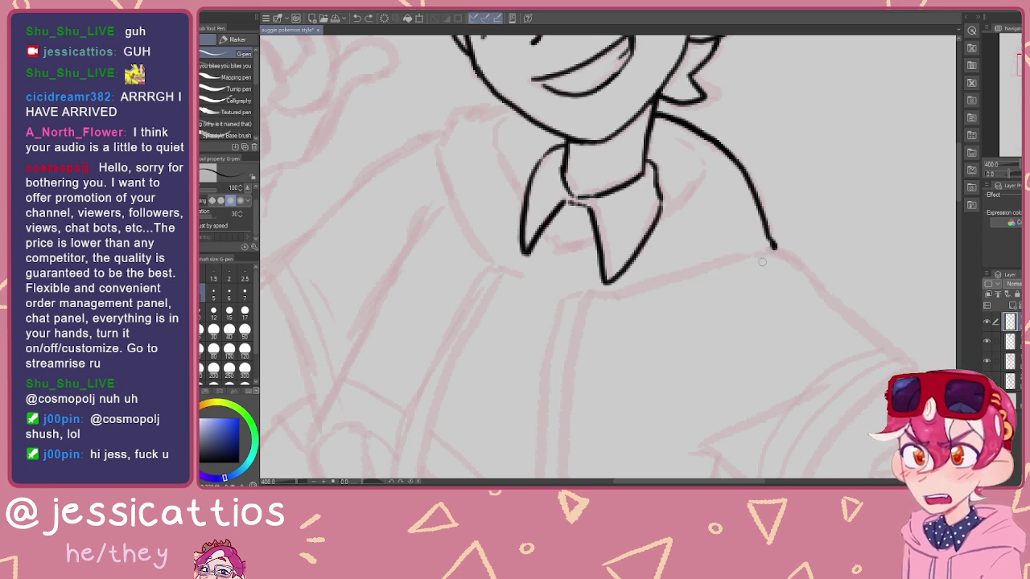
drag(774, 247, 702, 266)
key(ctrl+z)
Step: Ink the left side of the hood, with its top edge, outer curve and inner opening beside the collar
mouse_move(570, 193)
mouse_down()
mouse_move(667, 257)
mouse_move(702, 244)
mouse_up()
drag(637, 156, 590, 166)
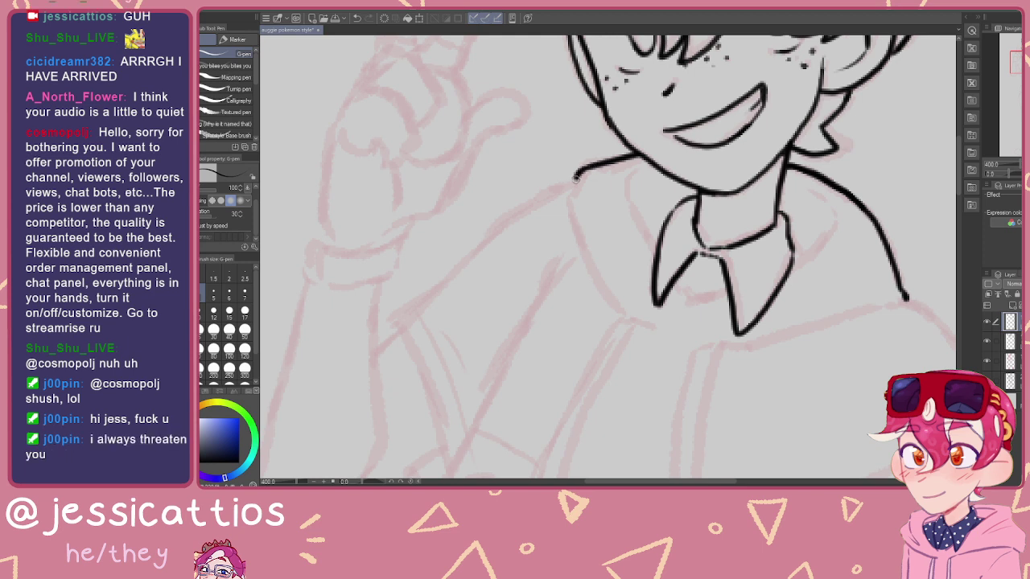
mouse_move(574, 183)
mouse_down()
mouse_move(584, 255)
mouse_move(632, 322)
mouse_up()
drag(654, 253, 628, 170)
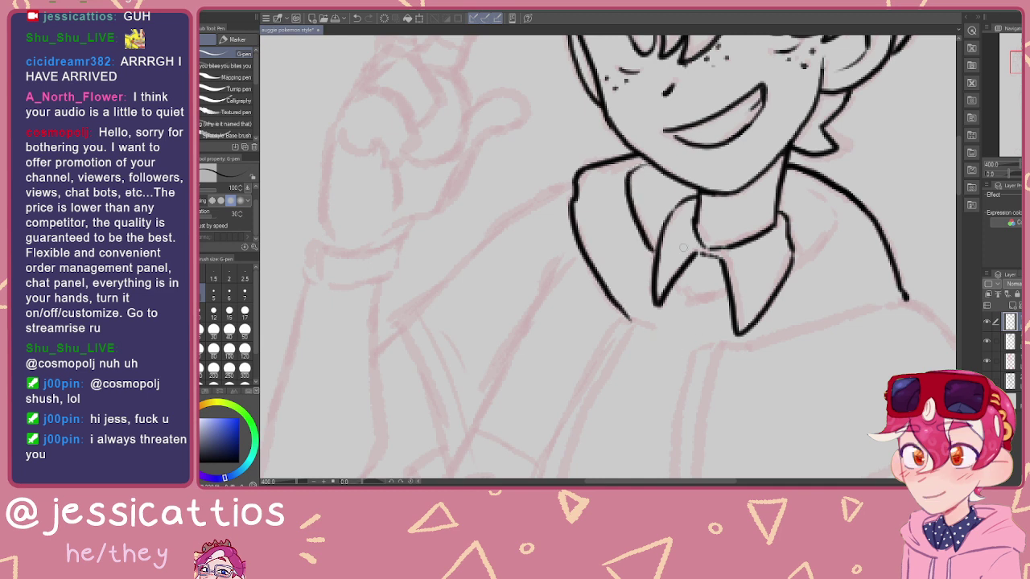
Step: Ink the short curved shirt line between the two collar flaps
drag(657, 255, 591, 225)
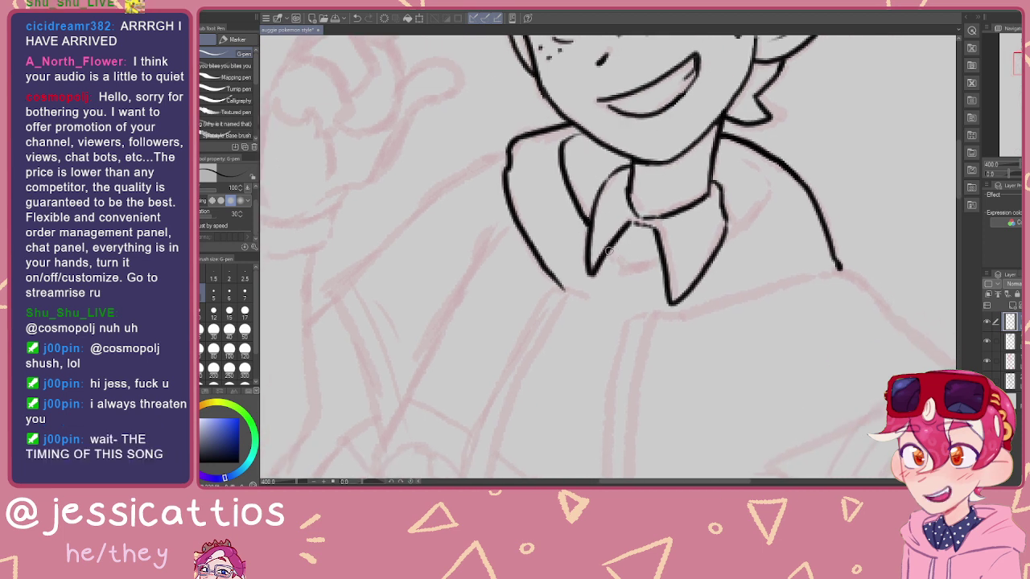
drag(622, 267, 654, 268)
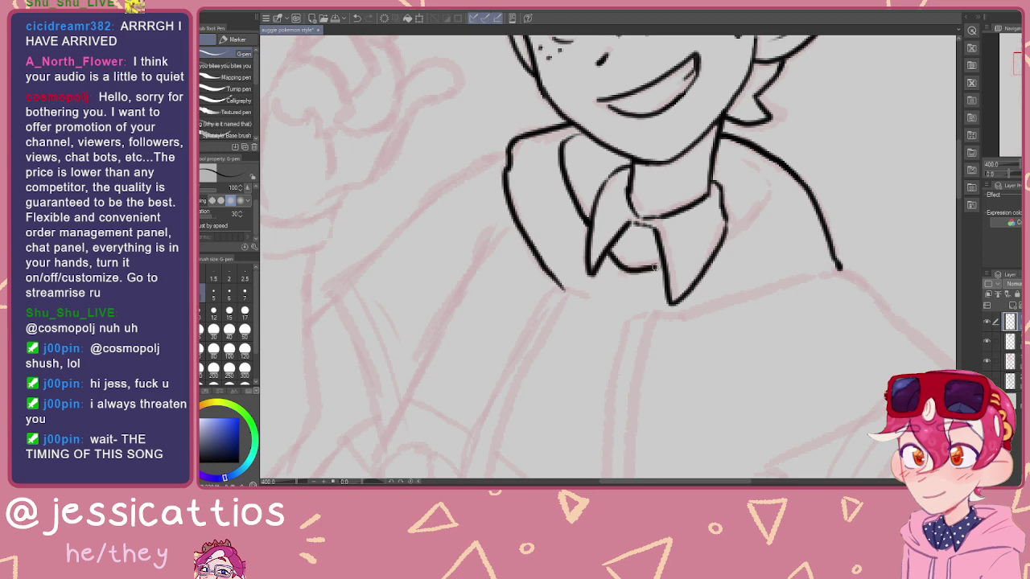
drag(664, 212, 712, 281)
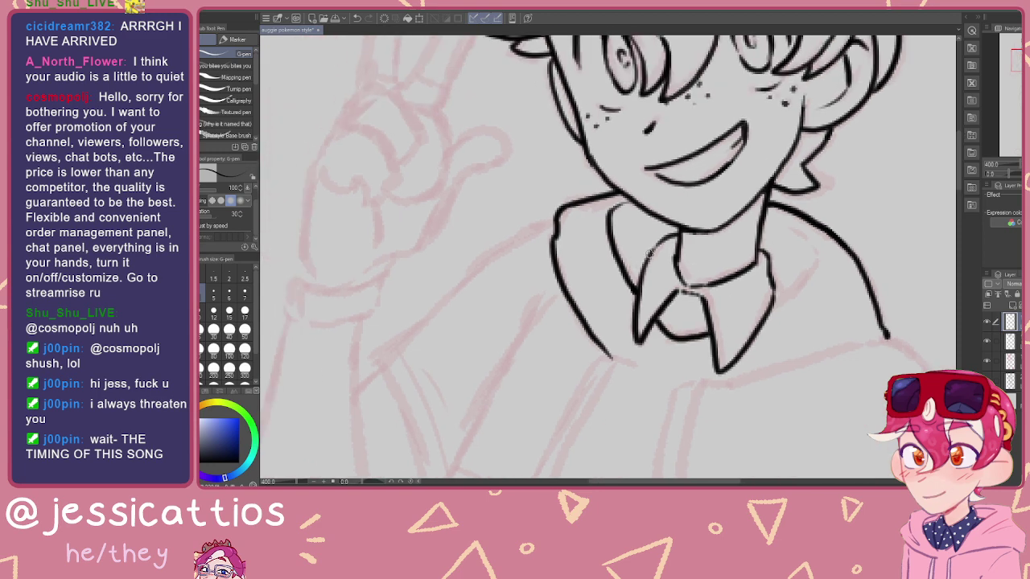
Step: Ink the hood's inner curve to the right of the collar and its lower edge from the shoulder towards the chest
mouse_move(776, 301)
mouse_down()
mouse_move(653, 248)
mouse_move(627, 260)
mouse_up()
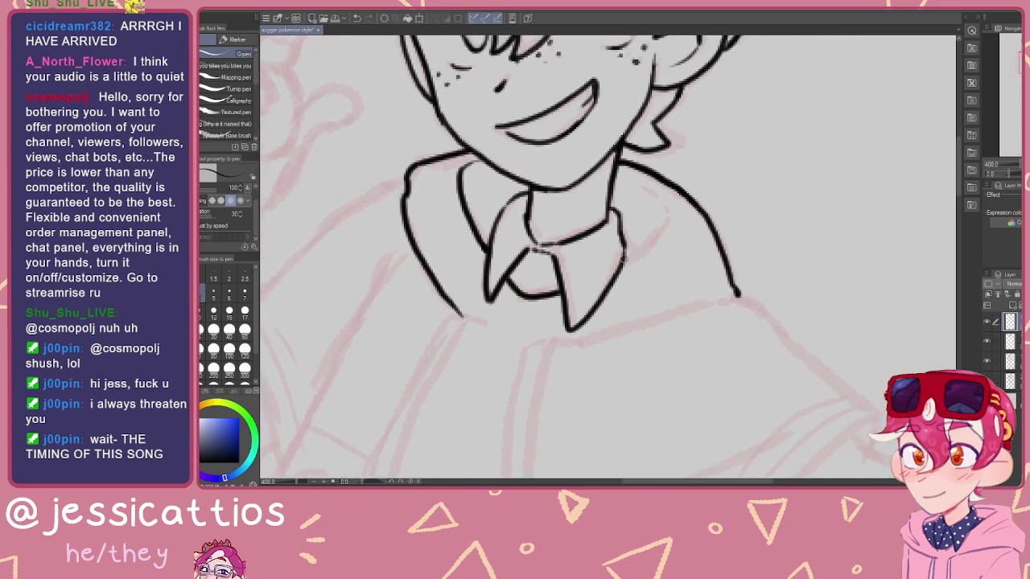
drag(664, 222, 636, 184)
mouse_move(540, 221)
mouse_down()
mouse_move(588, 235)
mouse_move(661, 187)
mouse_move(643, 228)
mouse_move(644, 278)
mouse_move(566, 285)
mouse_move(522, 183)
mouse_up()
mouse_move(720, 259)
mouse_down()
mouse_move(574, 305)
mouse_move(508, 302)
mouse_up()
mouse_move(634, 264)
mouse_down()
mouse_move(671, 260)
mouse_move(678, 282)
mouse_move(678, 195)
mouse_move(668, 236)
mouse_move(646, 259)
mouse_up()
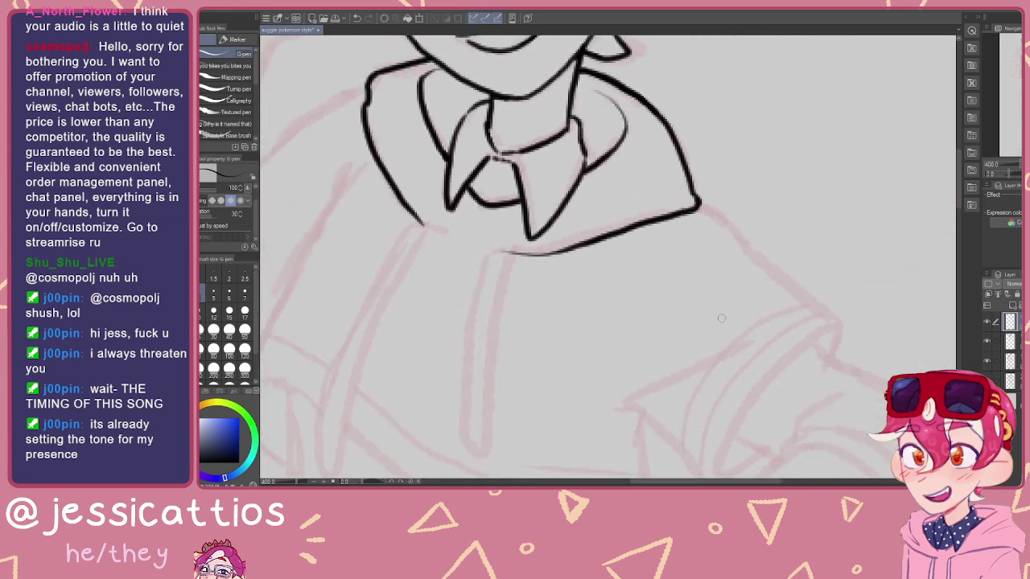
Step: Ink the outer edge and rounded tip of the first raised finger on the peace-sign hand
scroll(724, 321, down, 2)
drag(610, 246, 684, 304)
scroll(668, 318, up, 2)
drag(594, 266, 623, 229)
mouse_move(642, 296)
mouse_down()
mouse_move(597, 239)
mouse_move(581, 129)
mouse_up()
drag(599, 351, 559, 225)
mouse_move(709, 259)
mouse_down()
mouse_move(594, 225)
mouse_move(663, 237)
mouse_move(764, 314)
mouse_up()
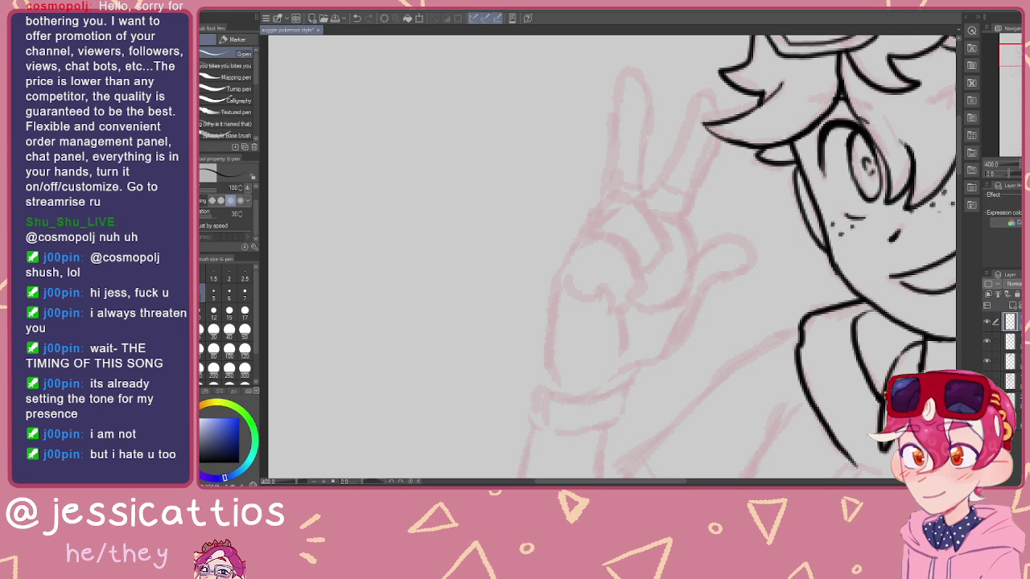
drag(663, 253, 639, 260)
key(ctrl+z)
mouse_move(643, 197)
mouse_down()
mouse_move(609, 267)
mouse_move(621, 301)
mouse_up()
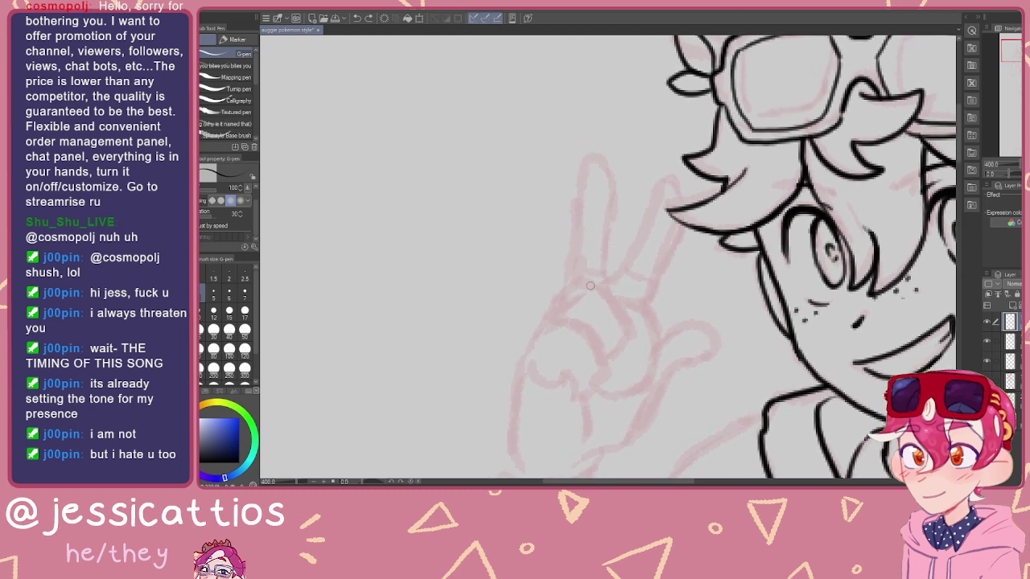
mouse_move(572, 275)
mouse_down()
mouse_move(584, 158)
mouse_move(610, 165)
mouse_move(618, 214)
mouse_up()
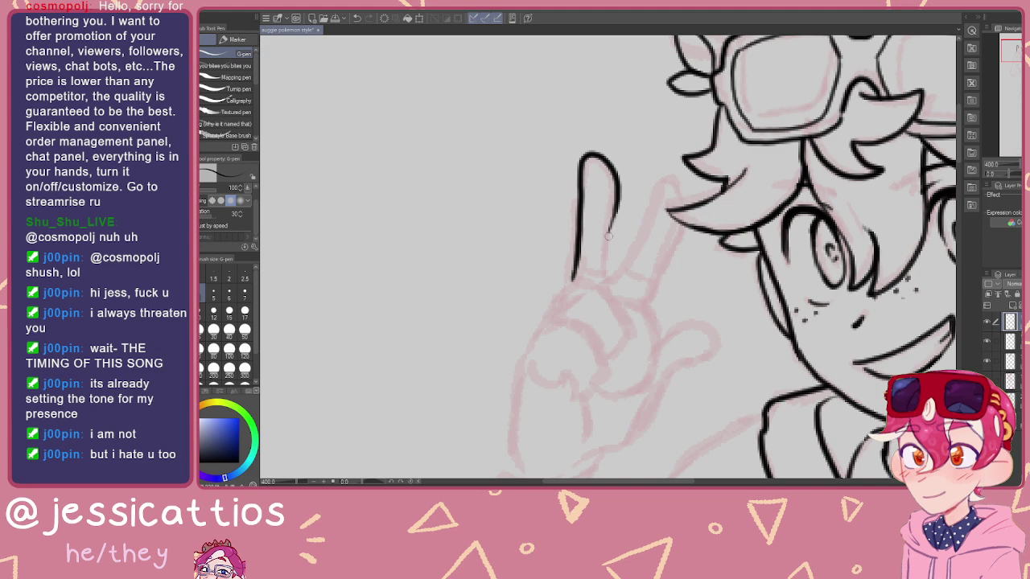
Step: Ink the gap between the two raised fingers, the second finger's outline and the crease lines at both finger bases
key(ctrl+z)
mouse_move(617, 209)
mouse_down()
mouse_move(613, 286)
mouse_move(626, 309)
mouse_move(658, 228)
mouse_up()
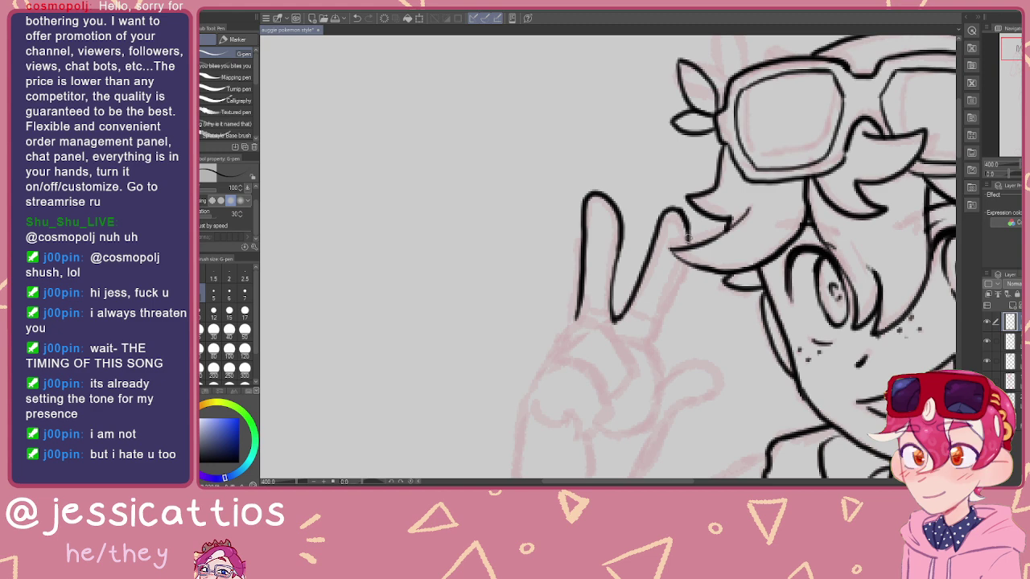
scroll(688, 243, down, 2)
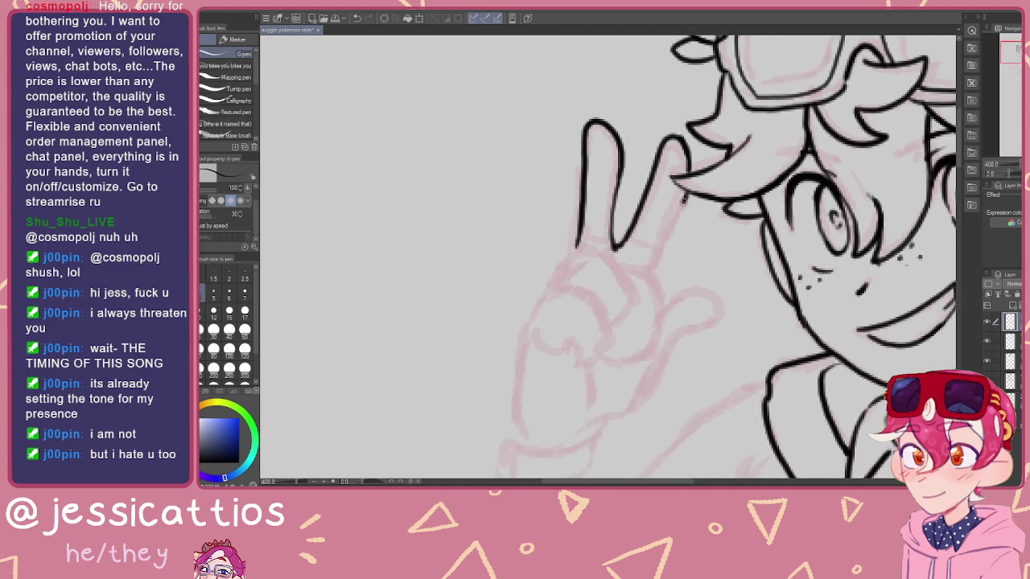
key(ctrl+z)
mouse_move(675, 216)
mouse_down()
mouse_move(661, 238)
mouse_move(614, 234)
mouse_move(632, 192)
mouse_up()
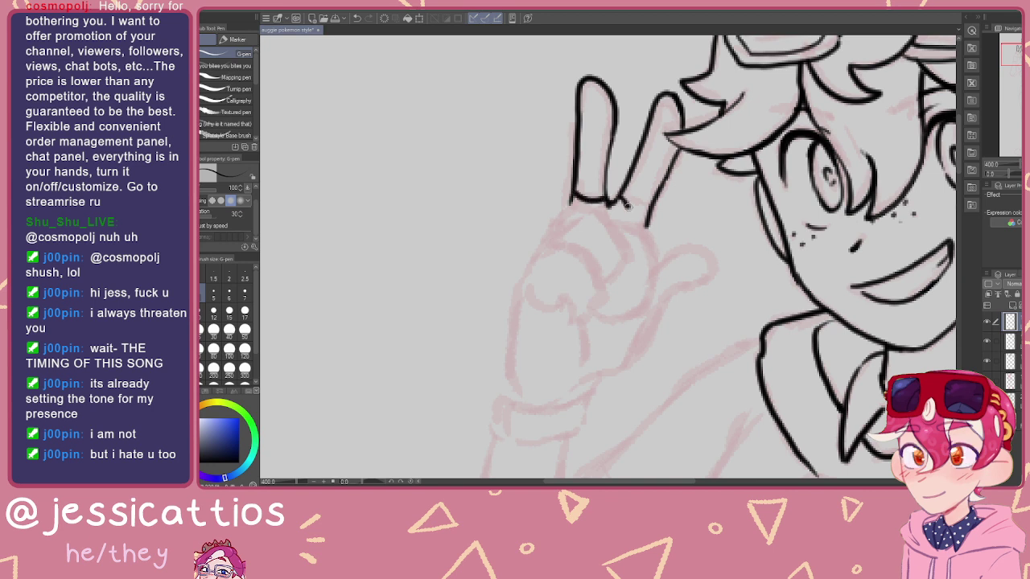
key(ctrl+z)
drag(667, 199, 700, 175)
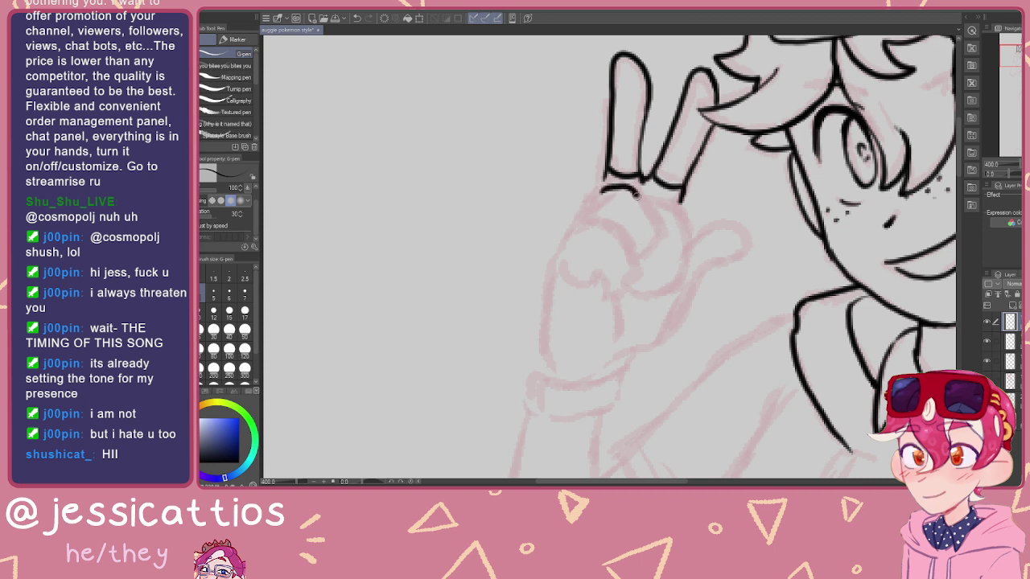
Step: Ink the curved outlines of the two folded fingers below the raised ones
drag(654, 242, 645, 253)
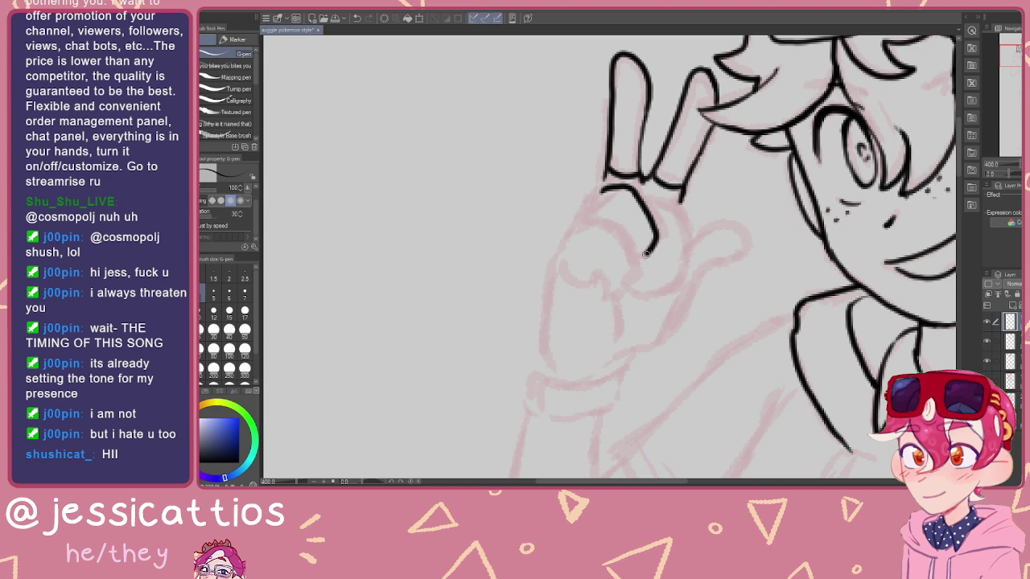
scroll(634, 252, down, 2)
drag(576, 198, 603, 193)
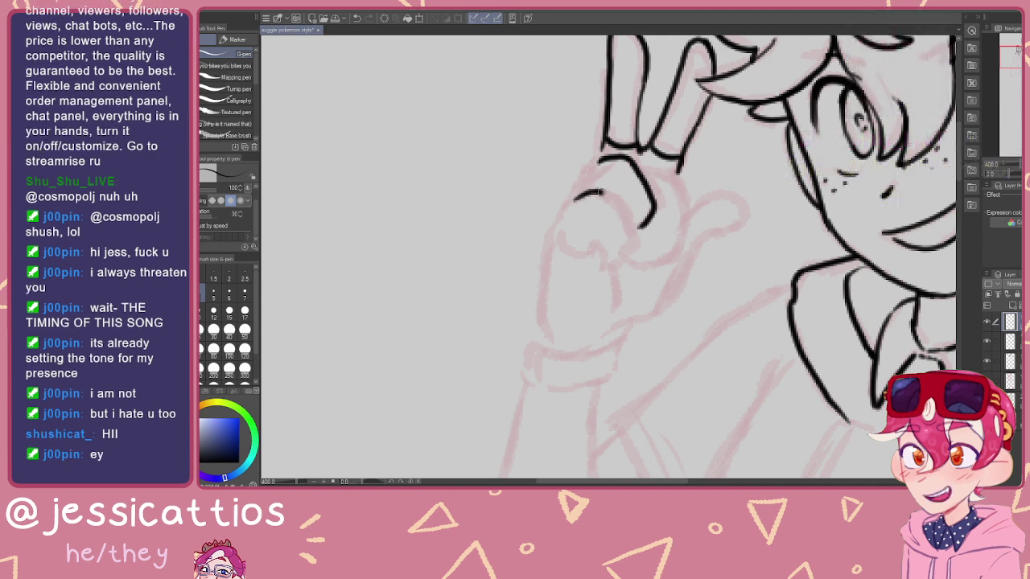
mouse_move(601, 193)
mouse_down()
mouse_move(632, 222)
mouse_move(614, 265)
mouse_up()
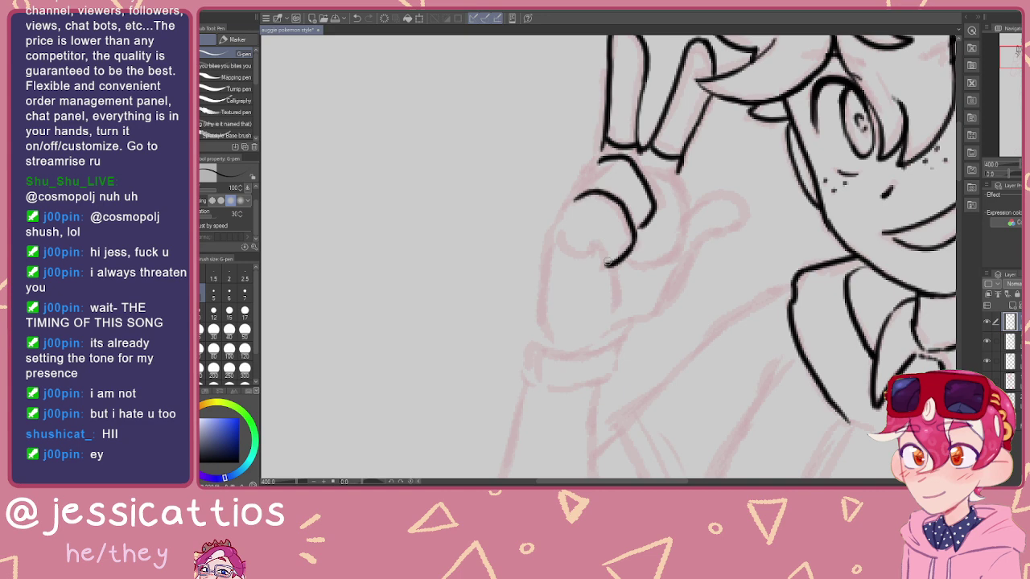
Step: Ink the palm line running down from the lower folded finger and erase its overlapping upper end
drag(598, 246, 615, 309)
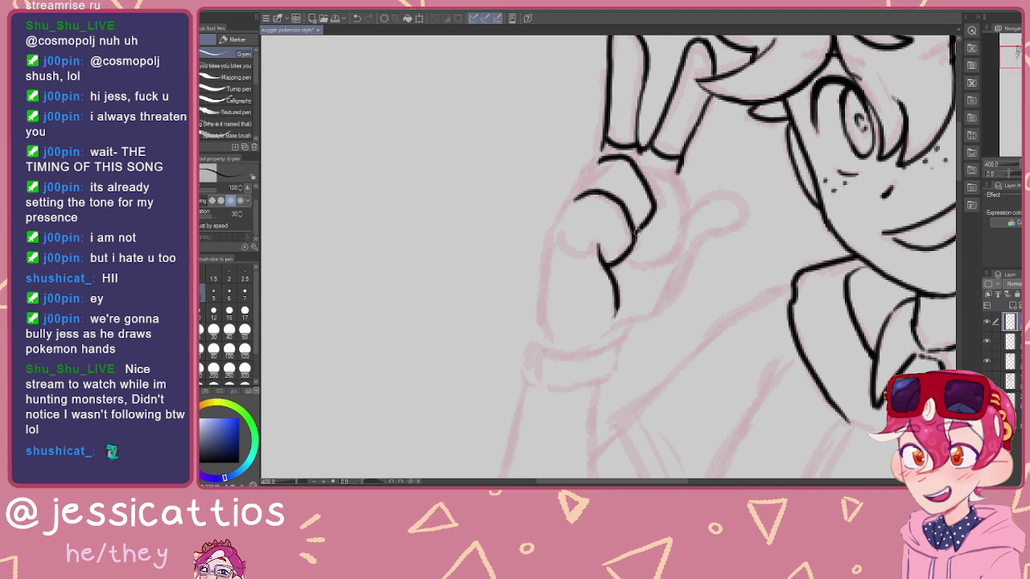
key(e)
mouse_move(596, 251)
mouse_down()
mouse_move(597, 236)
mouse_move(598, 263)
mouse_move(604, 256)
mouse_up()
key(p)
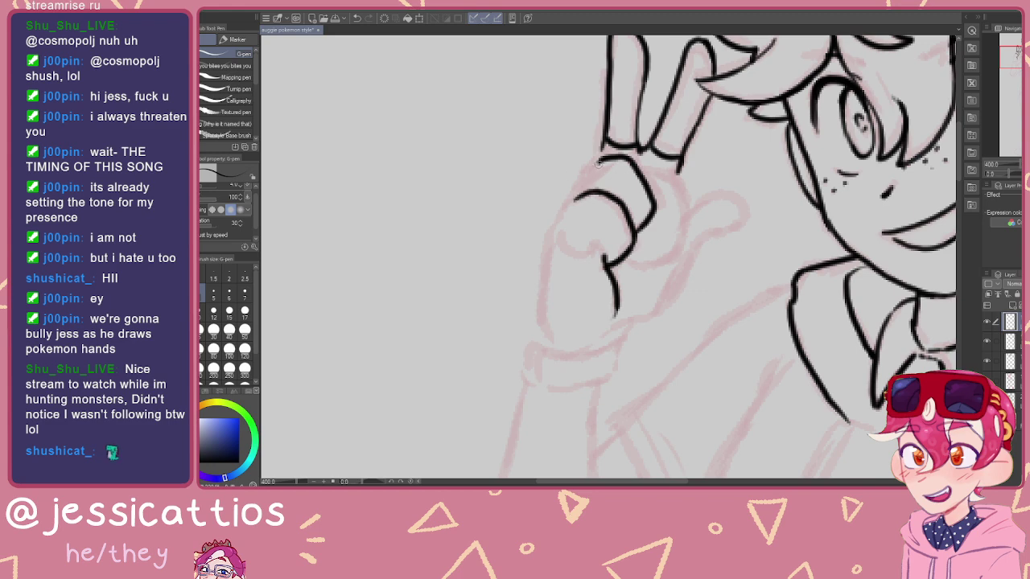
Step: Ink the hand's outer contour from the knuckles to the wrist and the lower folded finger's small crease, trimming the overlap
drag(602, 148, 561, 207)
mouse_move(654, 202)
mouse_down()
mouse_move(594, 301)
mouse_move(551, 346)
mouse_move(537, 267)
mouse_move(584, 226)
mouse_up()
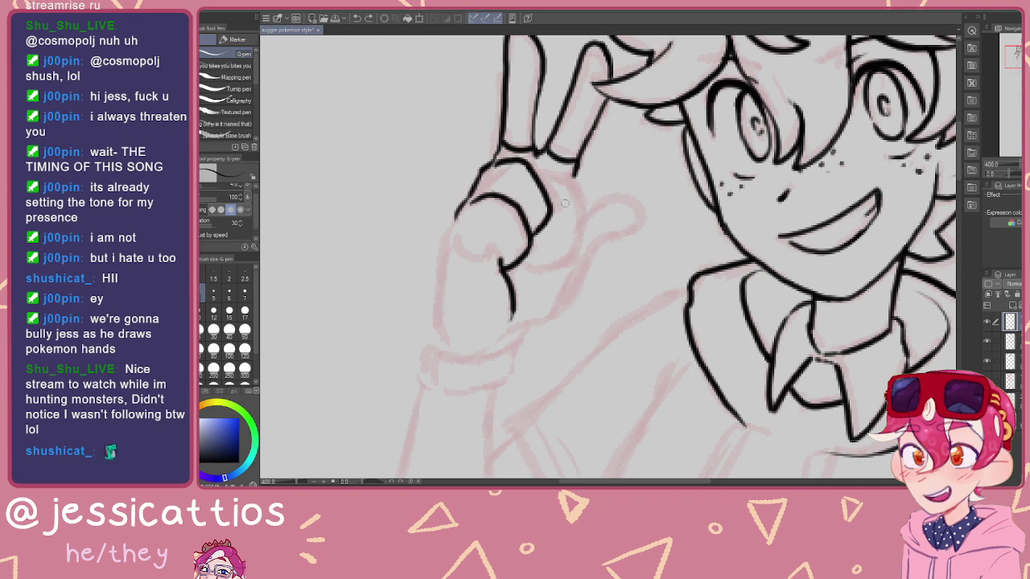
drag(528, 189, 606, 150)
key(e)
mouse_move(581, 233)
mouse_down()
mouse_move(588, 246)
mouse_move(593, 223)
mouse_move(576, 214)
mouse_move(591, 227)
mouse_up()
key(p)
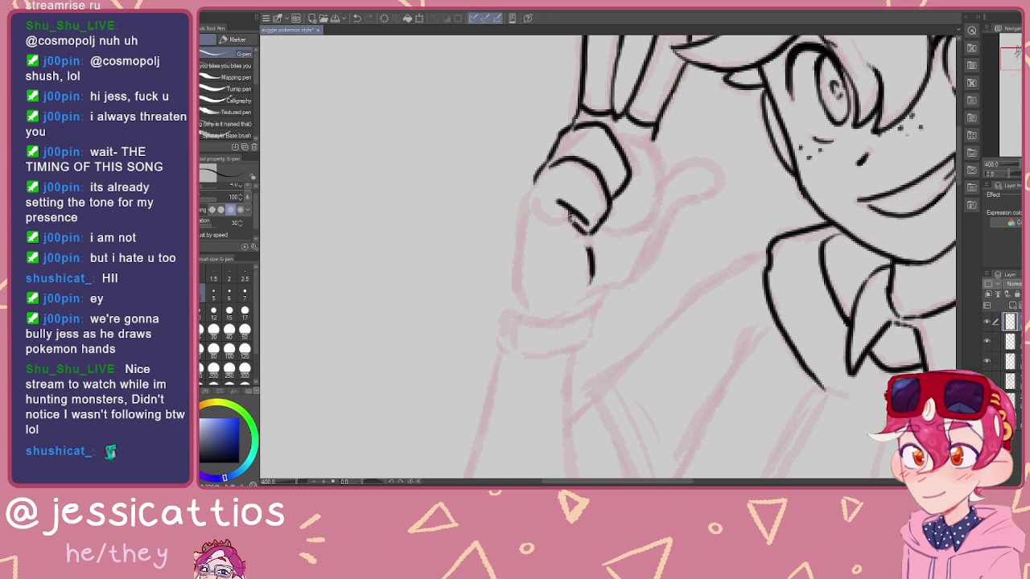
drag(581, 233, 589, 244)
mouse_move(536, 181)
mouse_down()
mouse_move(517, 238)
mouse_move(521, 293)
mouse_up()
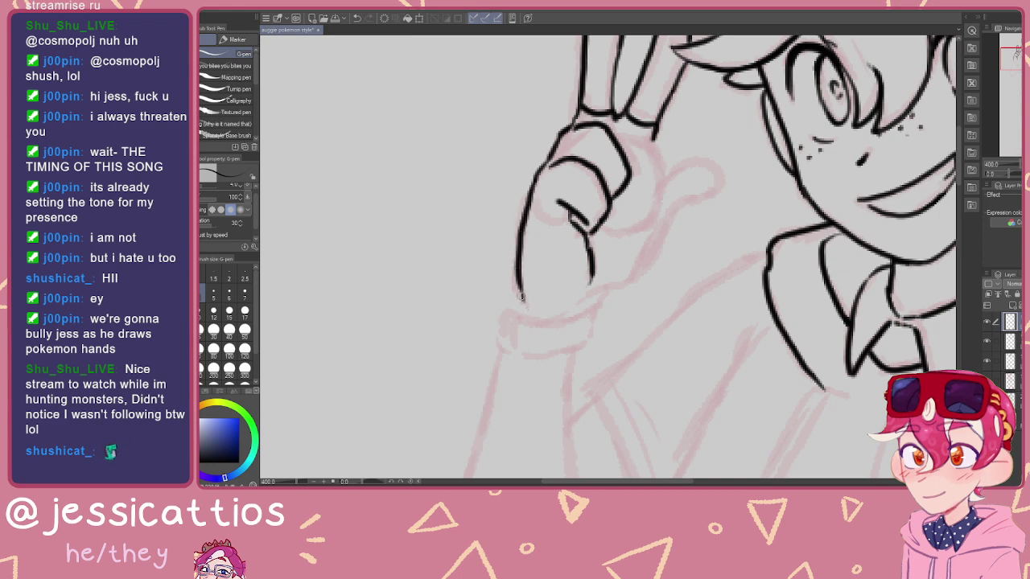
mouse_move(575, 139)
mouse_down()
mouse_move(554, 249)
mouse_move(525, 280)
mouse_move(515, 219)
mouse_move(518, 262)
mouse_move(556, 214)
mouse_move(531, 247)
mouse_move(545, 212)
mouse_move(527, 180)
mouse_move(566, 169)
mouse_move(588, 198)
mouse_up()
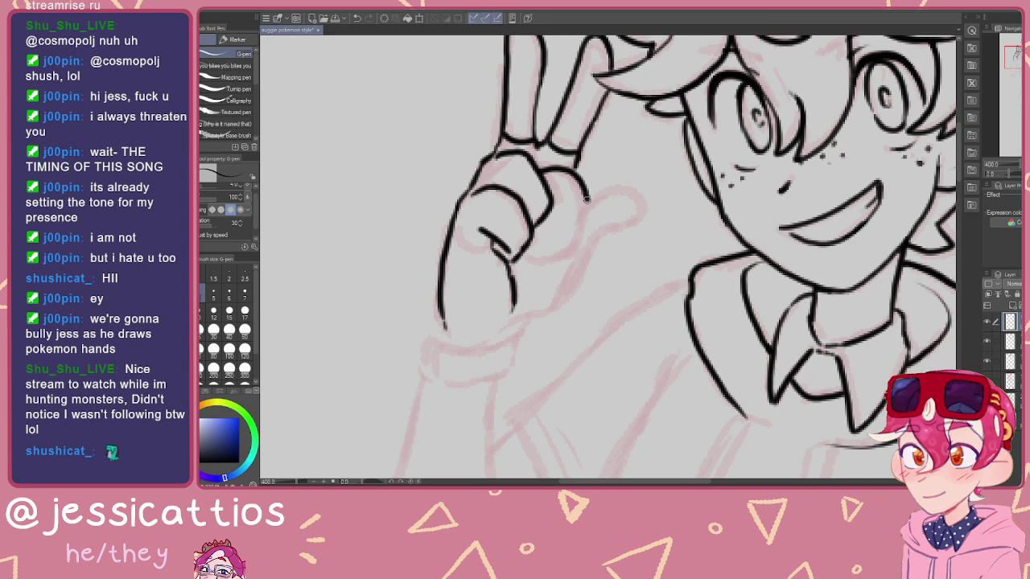
key(ctrl+z)
mouse_move(539, 168)
mouse_down()
mouse_move(573, 164)
mouse_move(594, 190)
mouse_move(596, 225)
mouse_up()
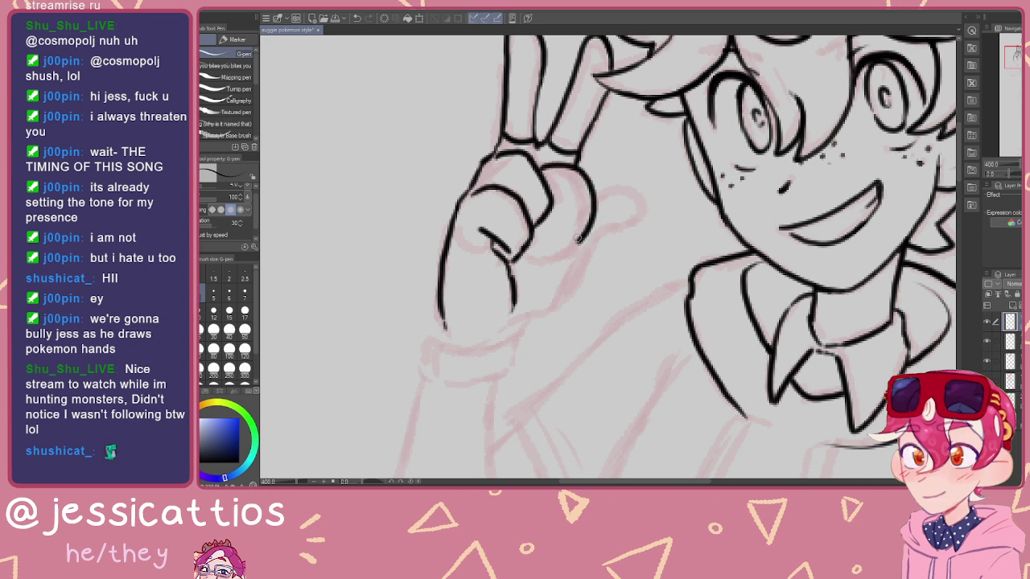
key(ctrl+z)
mouse_move(537, 170)
mouse_down()
mouse_move(557, 165)
mouse_move(588, 182)
mouse_move(591, 217)
mouse_up()
key(ctrl+z)
mouse_move(536, 171)
mouse_down()
mouse_move(579, 171)
mouse_move(596, 195)
mouse_move(597, 222)
mouse_move(580, 252)
mouse_up()
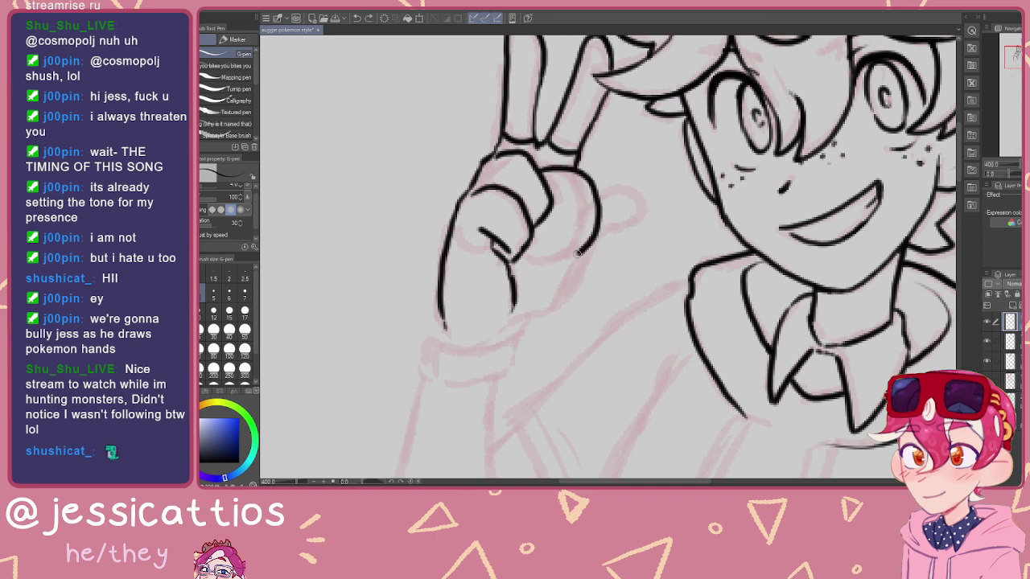
key(ctrl+z)
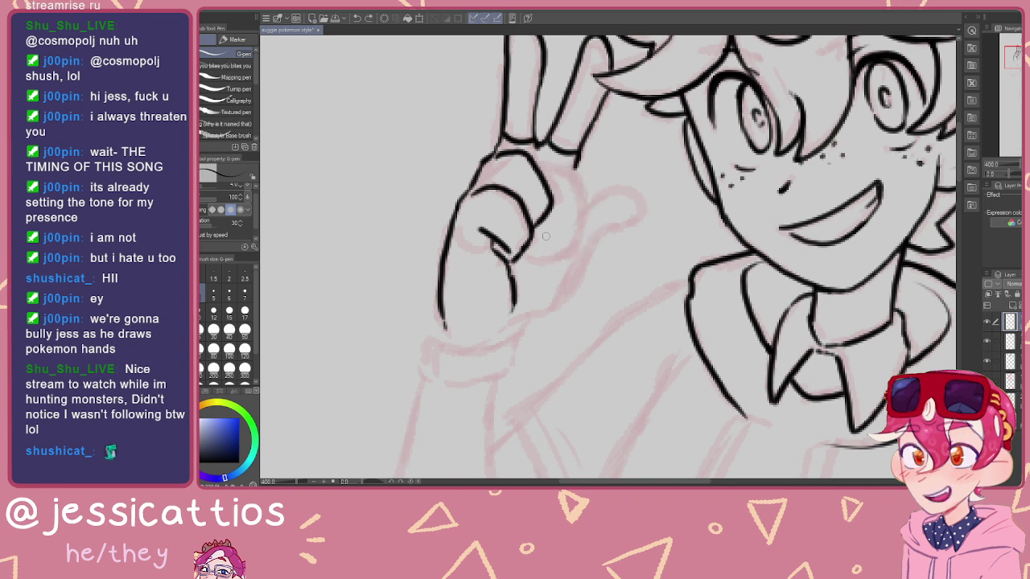
Step: Ink the round ball held behind the folded fingers and refine its edge with Liquify at brush size 50
mouse_move(543, 170)
mouse_down()
mouse_move(574, 170)
mouse_move(598, 196)
mouse_move(598, 235)
mouse_move(541, 268)
mouse_move(521, 258)
mouse_up()
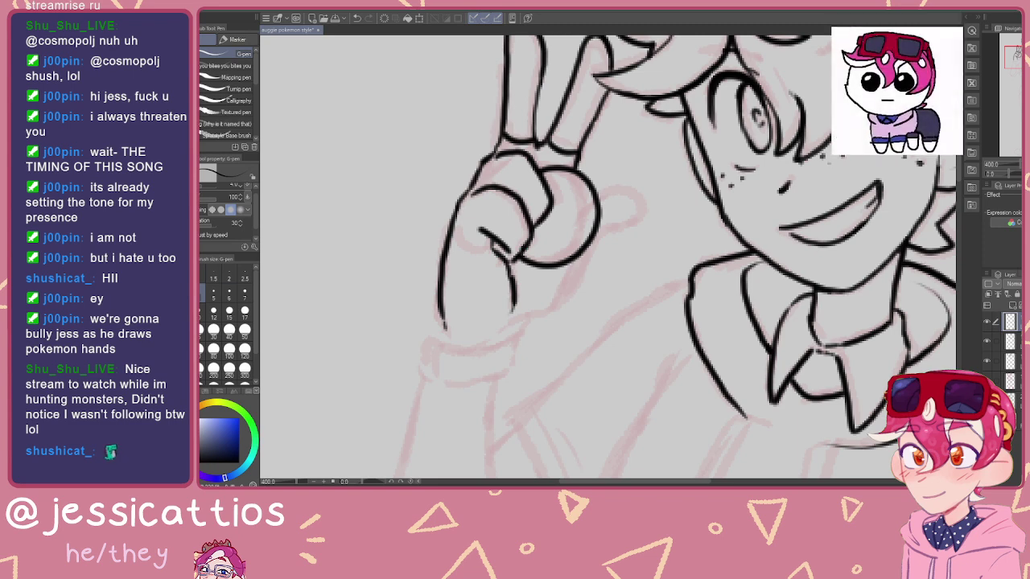
key(j)
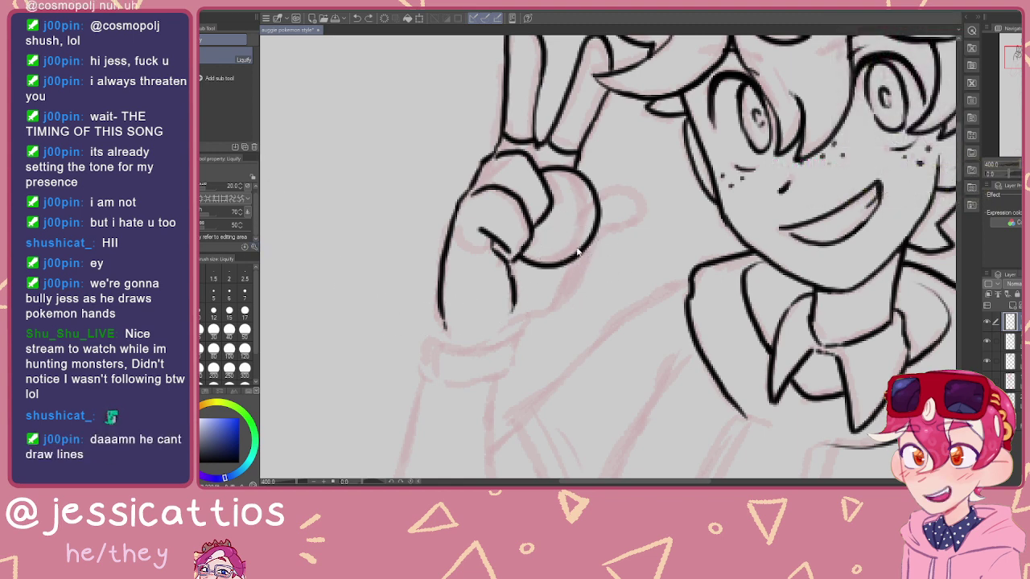
key(bracketright)
key(bracketright)
key(bracketright)
key(bracketright)
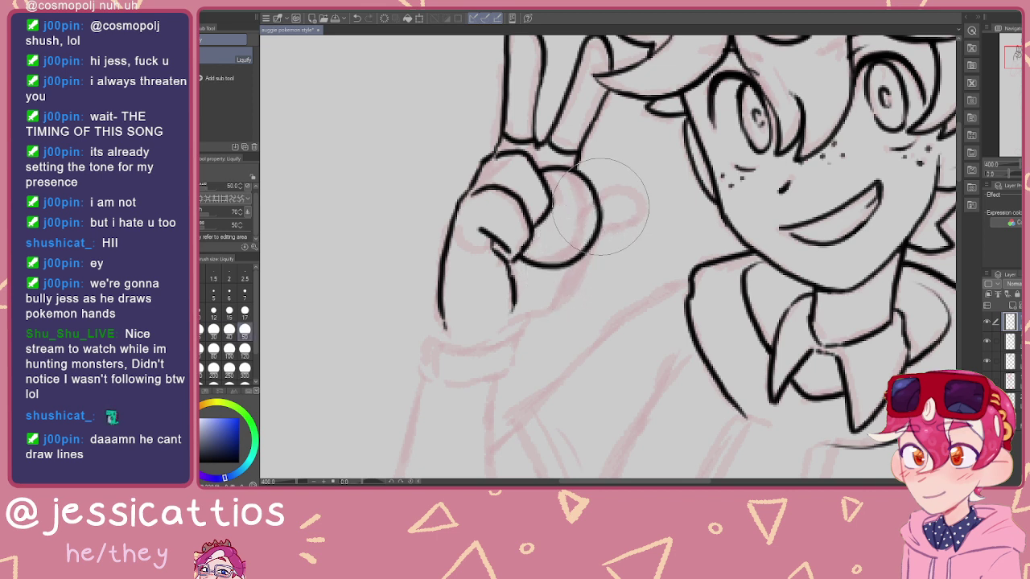
drag(603, 205, 599, 211)
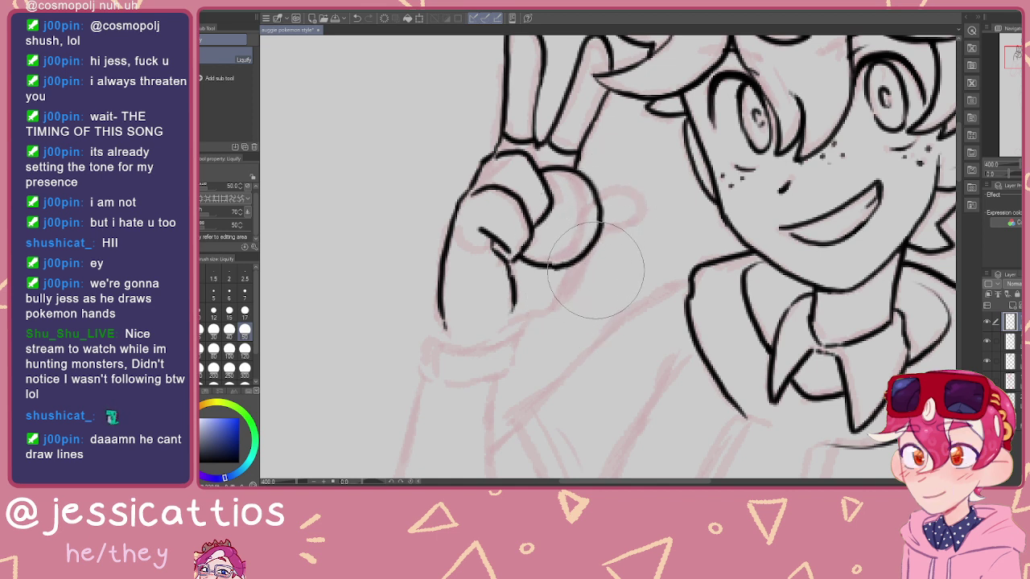
Step: Ink the ball's centre band with its round button and the outline of the thumb beside the ball
key(p)
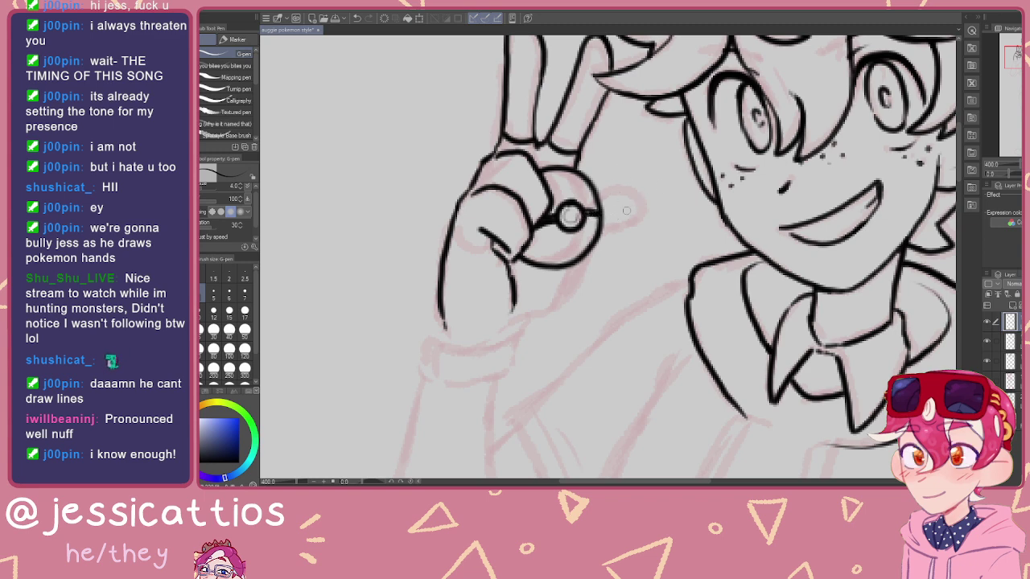
mouse_move(596, 228)
mouse_down()
mouse_move(572, 196)
mouse_move(583, 158)
mouse_move(601, 155)
mouse_move(622, 171)
mouse_move(618, 186)
mouse_move(579, 197)
mouse_move(560, 224)
mouse_move(609, 194)
mouse_up()
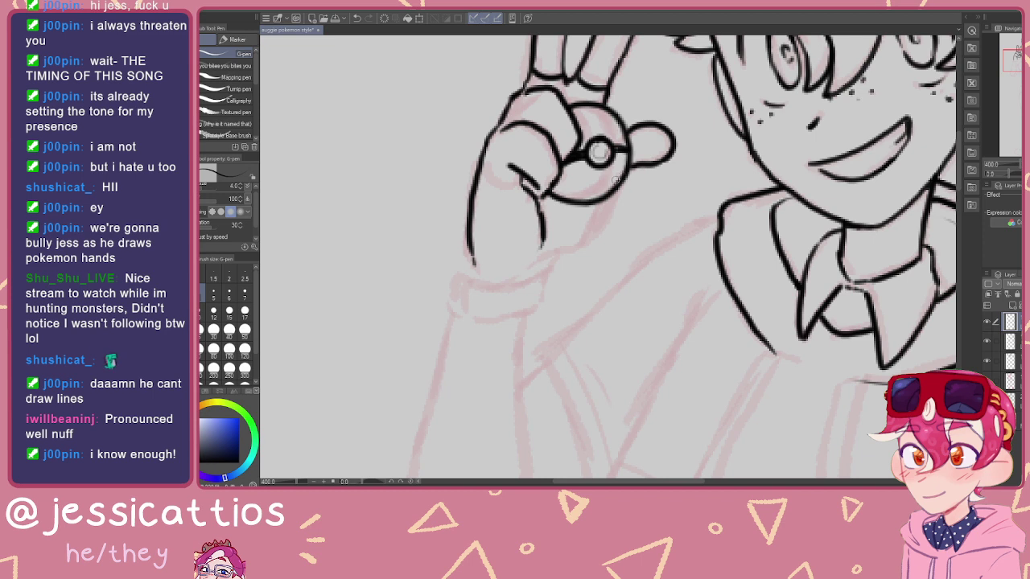
Step: Ink the palm edge from beneath the ball down to the wrist and the curved line across the wrist
mouse_move(660, 161)
mouse_down()
mouse_move(635, 170)
mouse_move(591, 238)
mouse_up()
key(ctrl+z)
mouse_move(611, 190)
mouse_down()
mouse_move(590, 238)
mouse_move(553, 256)
mouse_move(584, 245)
mouse_move(552, 257)
mouse_up()
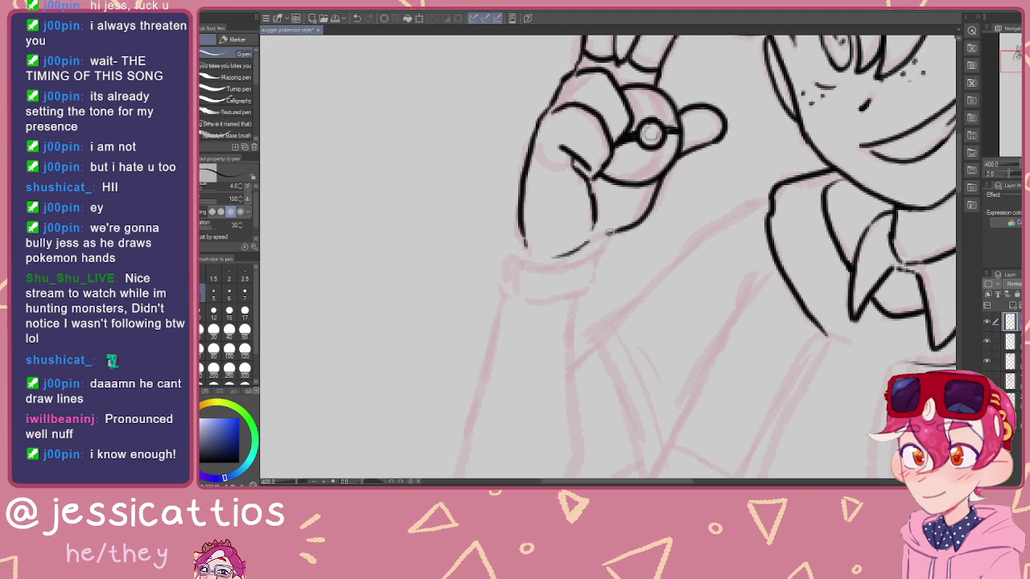
mouse_move(526, 252)
mouse_down()
mouse_move(553, 259)
mouse_move(627, 246)
mouse_move(642, 259)
mouse_up()
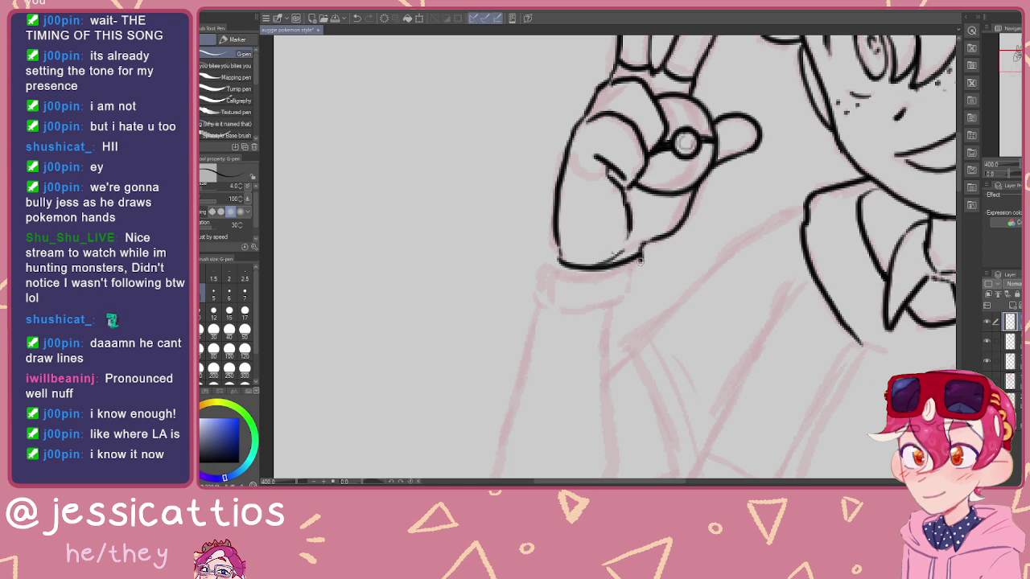
Step: Ink the sleeve cuff below the wrist with its short sides and curved lower edge
mouse_move(642, 260)
mouse_down()
mouse_move(603, 311)
mouse_move(561, 309)
mouse_move(542, 285)
mouse_up()
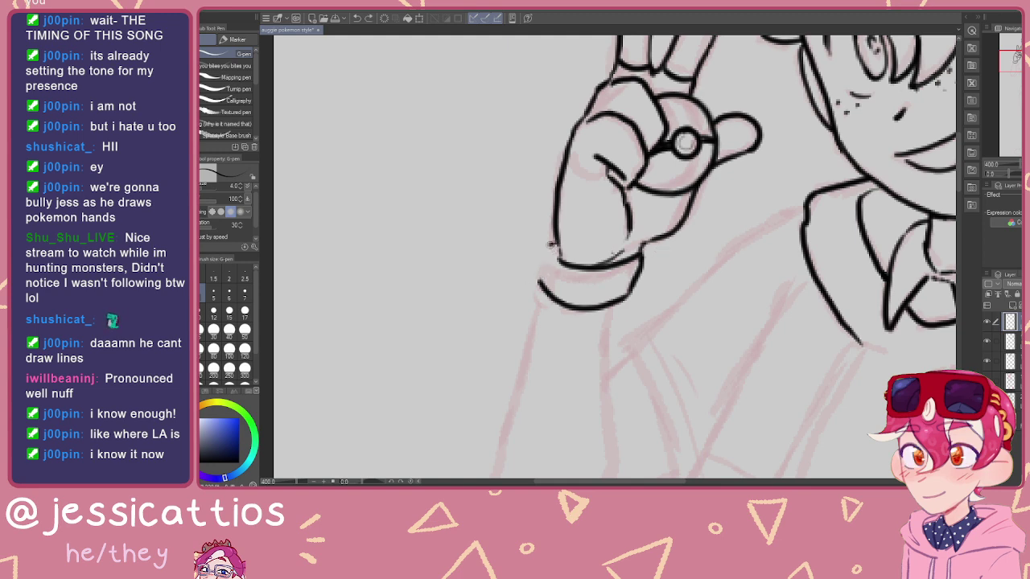
mouse_move(581, 324)
mouse_down()
mouse_move(582, 178)
mouse_move(575, 256)
mouse_move(543, 368)
mouse_move(527, 338)
mouse_move(514, 348)
mouse_up()
scroll(581, 179, down, 2)
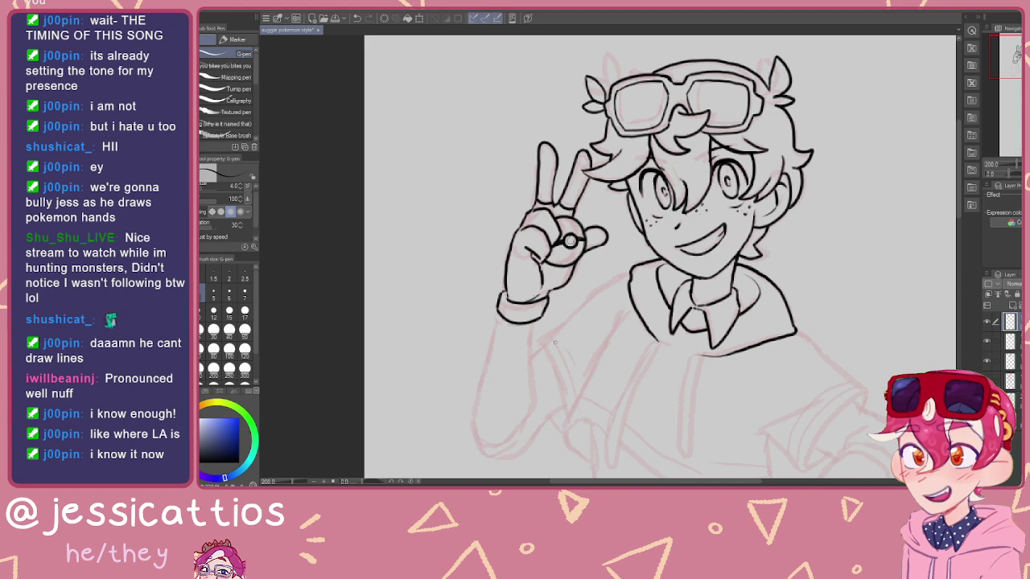
scroll(550, 295, up, 2)
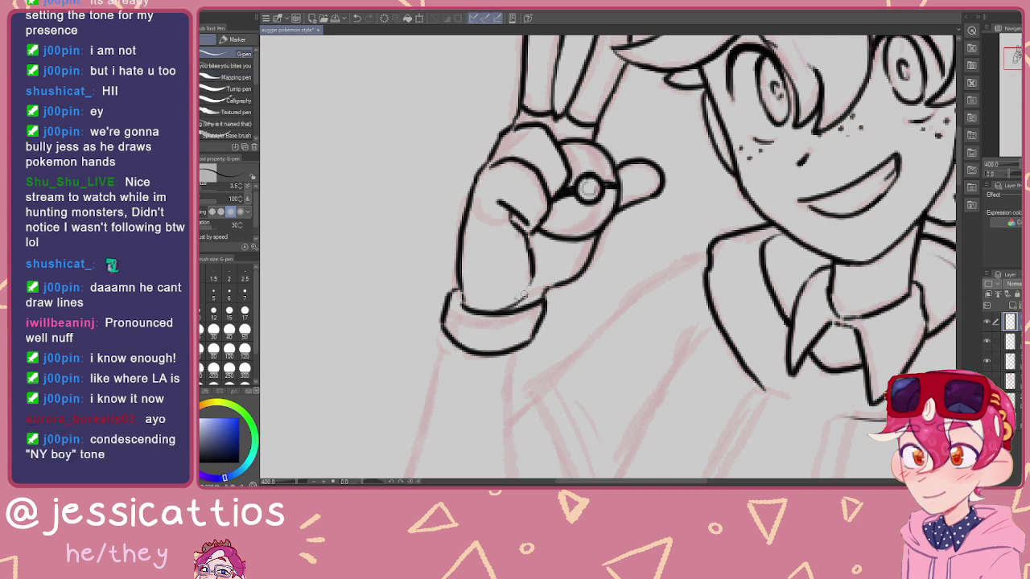
Step: Erase stray marks and uneven line edges around the hand and its raised fingers with the Rough eraser
key(e)
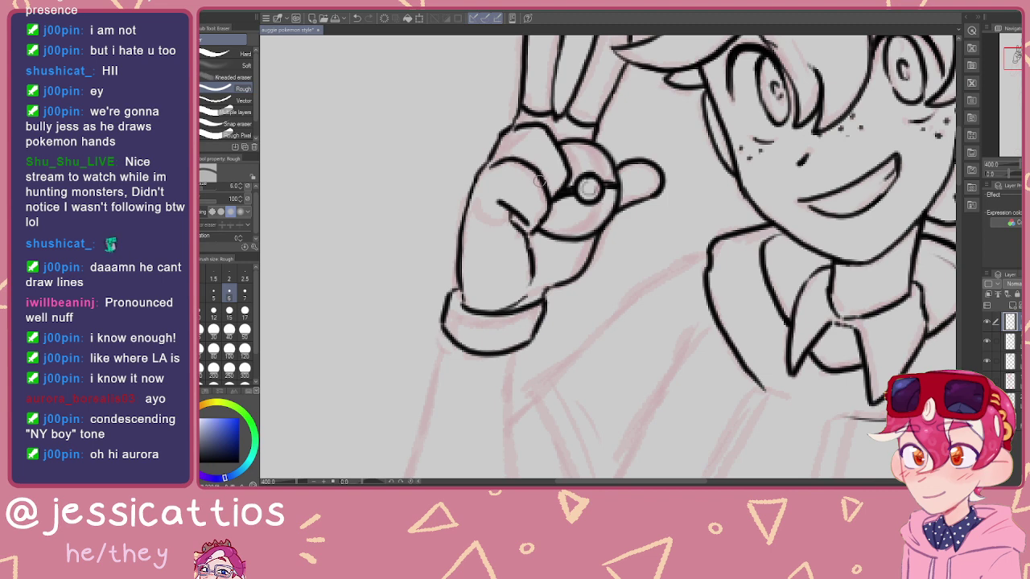
drag(534, 158, 554, 328)
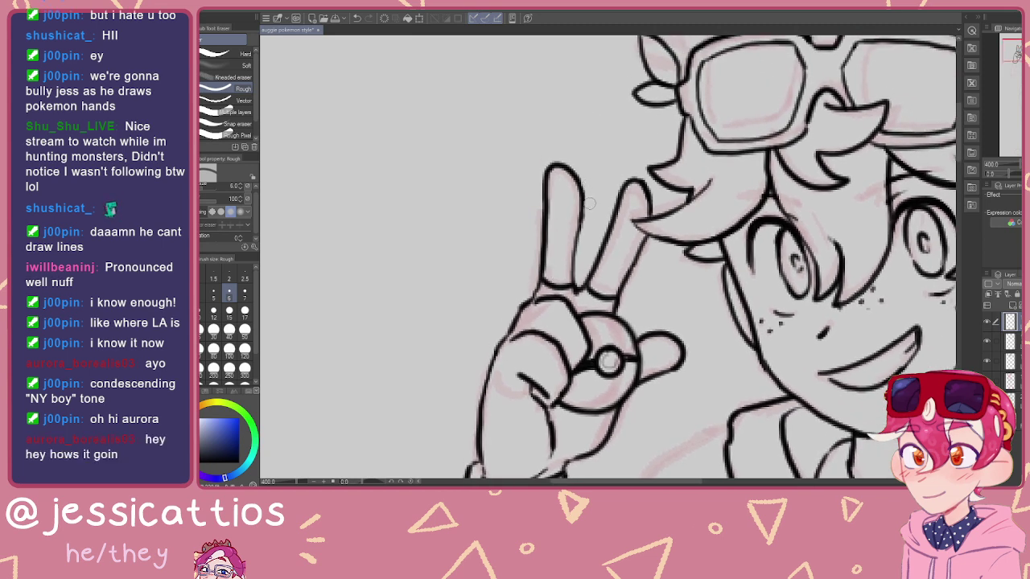
drag(533, 197, 552, 166)
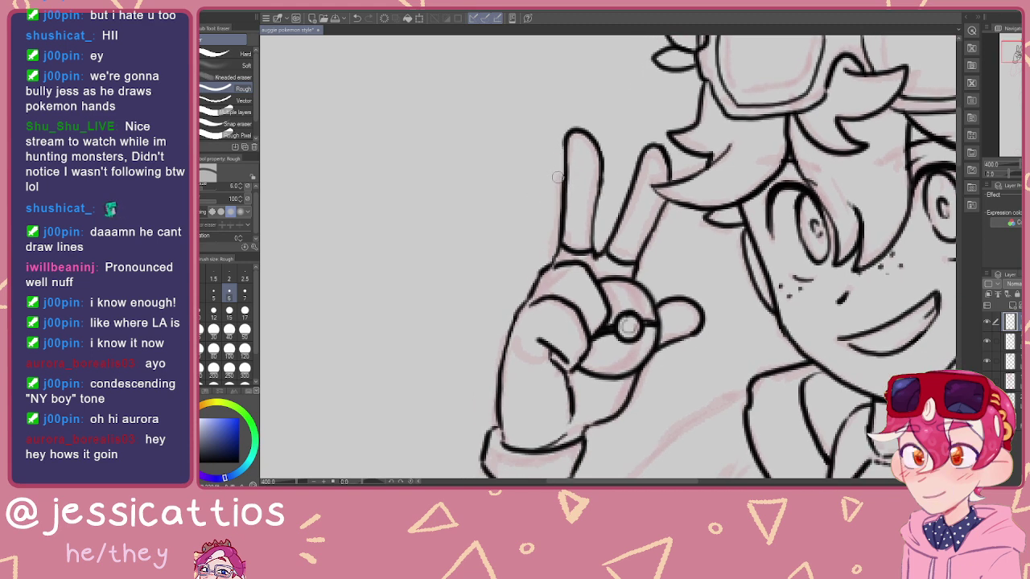
mouse_move(577, 175)
mouse_down()
mouse_move(508, 181)
mouse_move(472, 85)
mouse_up()
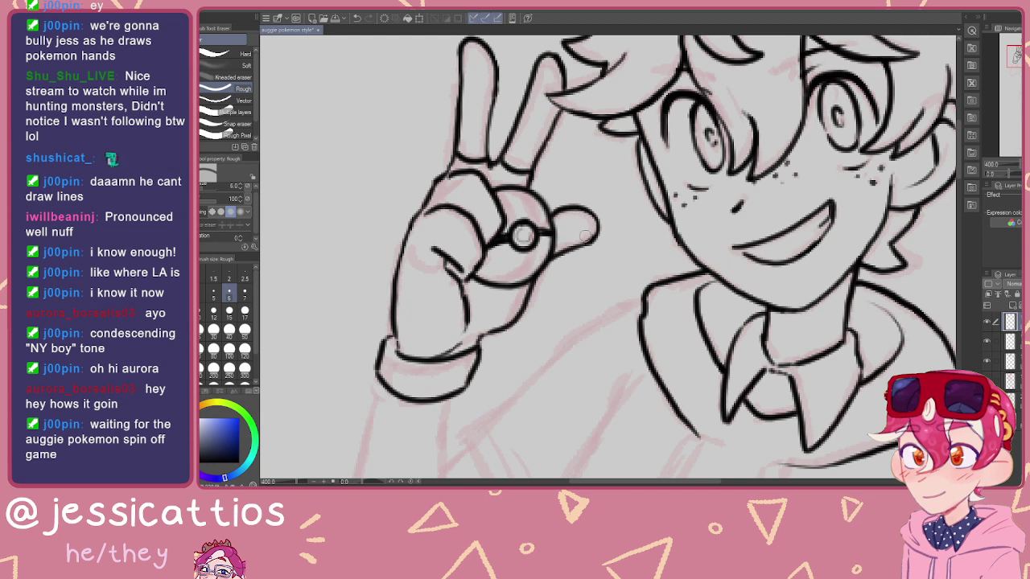
mouse_move(594, 249)
mouse_down()
mouse_move(535, 237)
mouse_move(496, 274)
mouse_up()
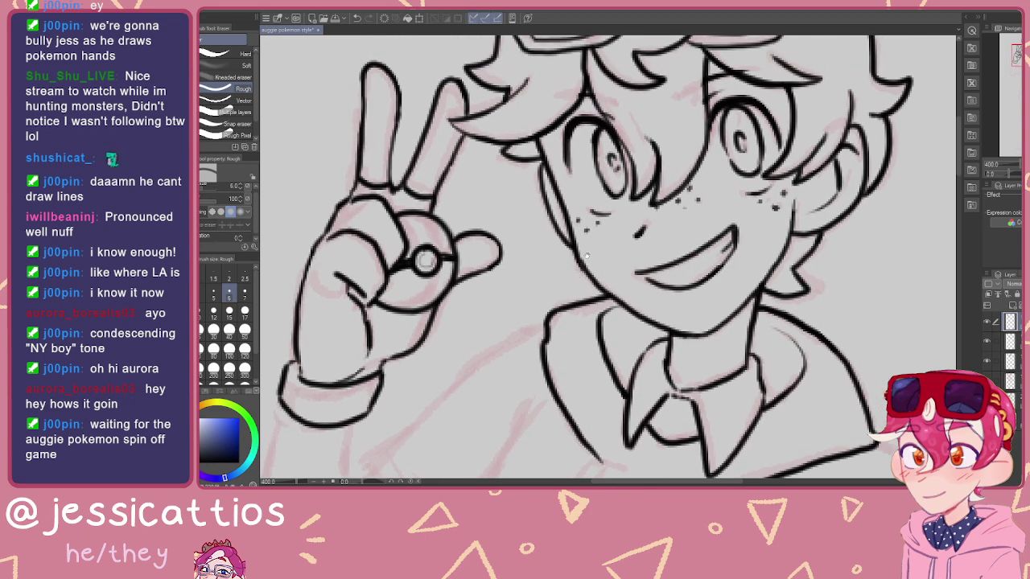
Step: Examine the inked face, raised hand and collar against the sketch while checking the line-art layers
drag(586, 258, 566, 251)
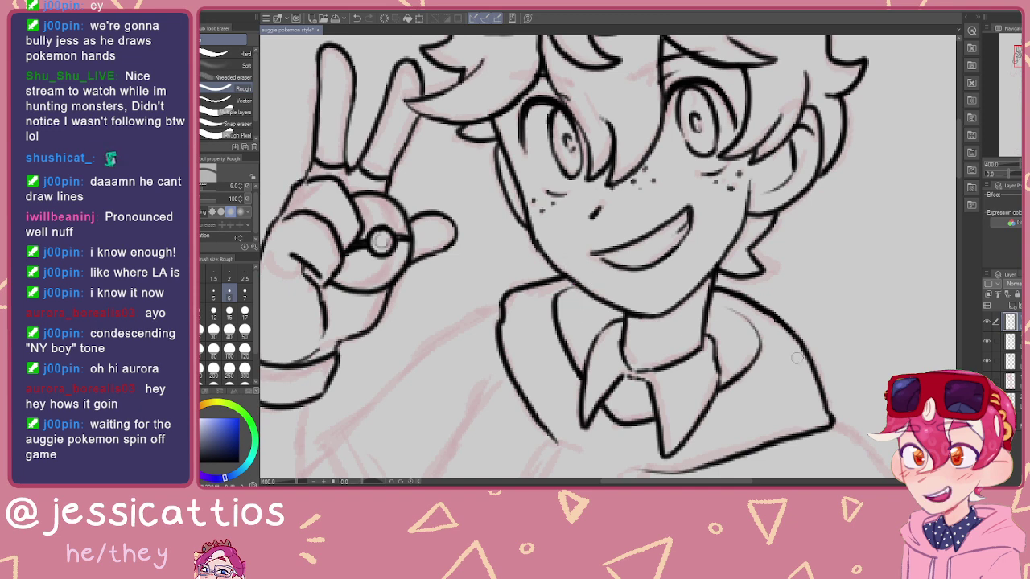
key(alt+bracketleft)
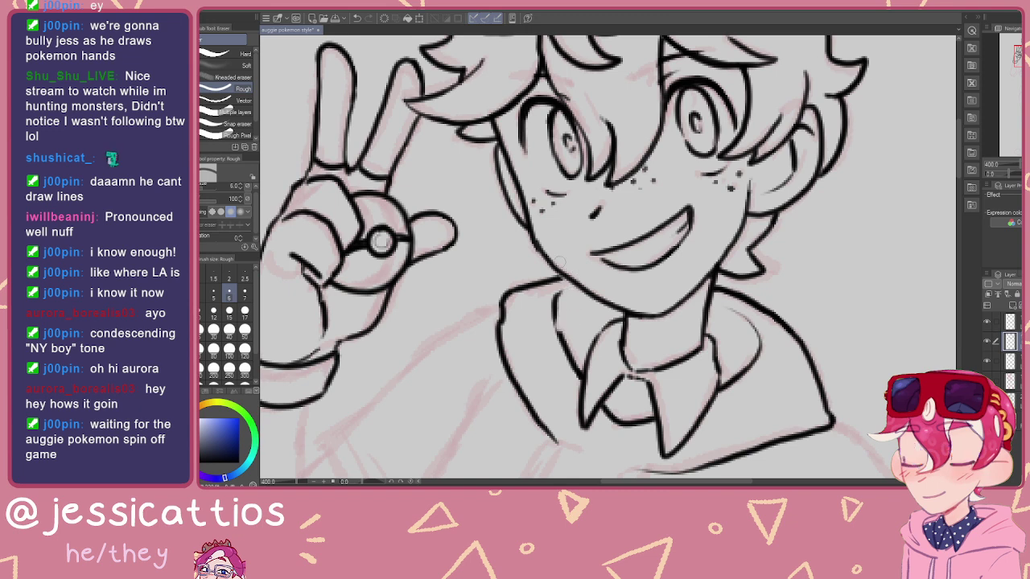
key(alt+bracketleft)
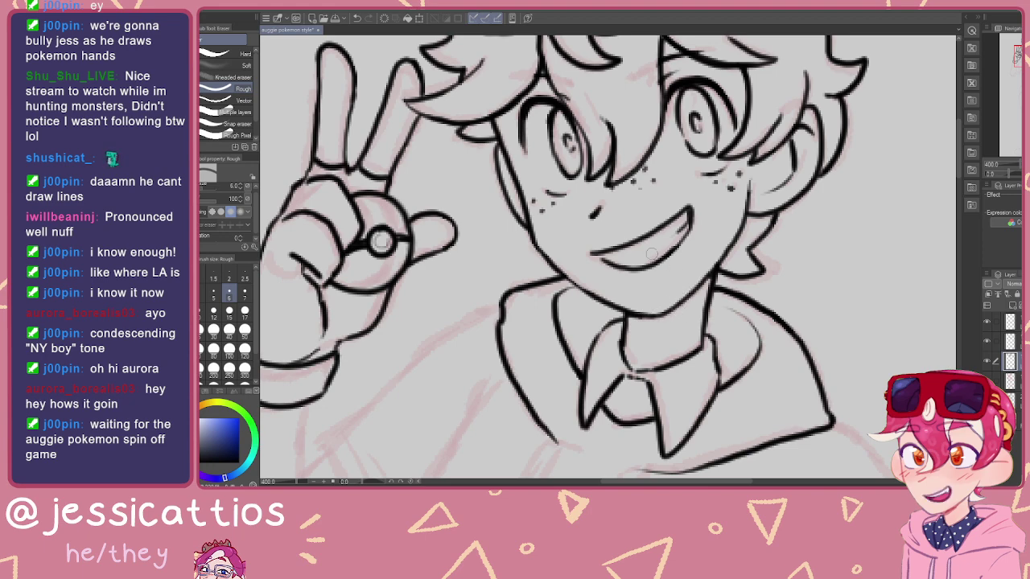
mouse_move(654, 194)
mouse_down()
mouse_move(637, 301)
mouse_move(597, 270)
mouse_move(565, 288)
mouse_up()
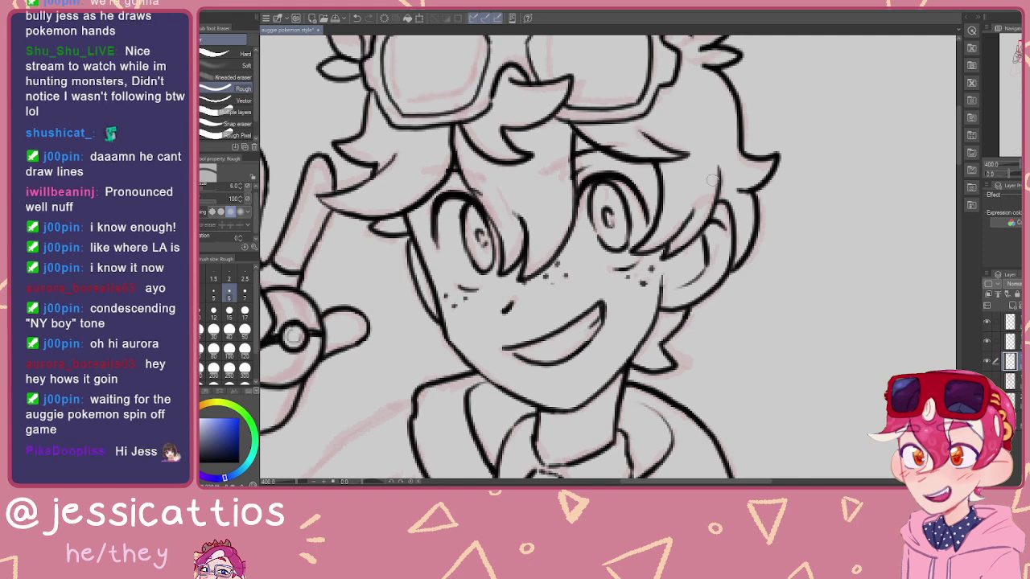
drag(674, 211, 820, 189)
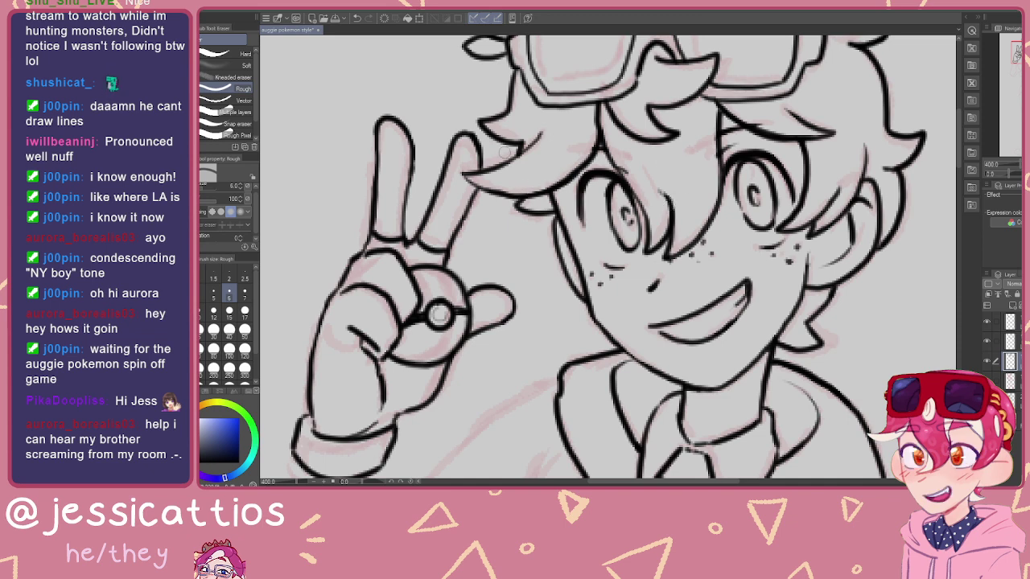
key(p)
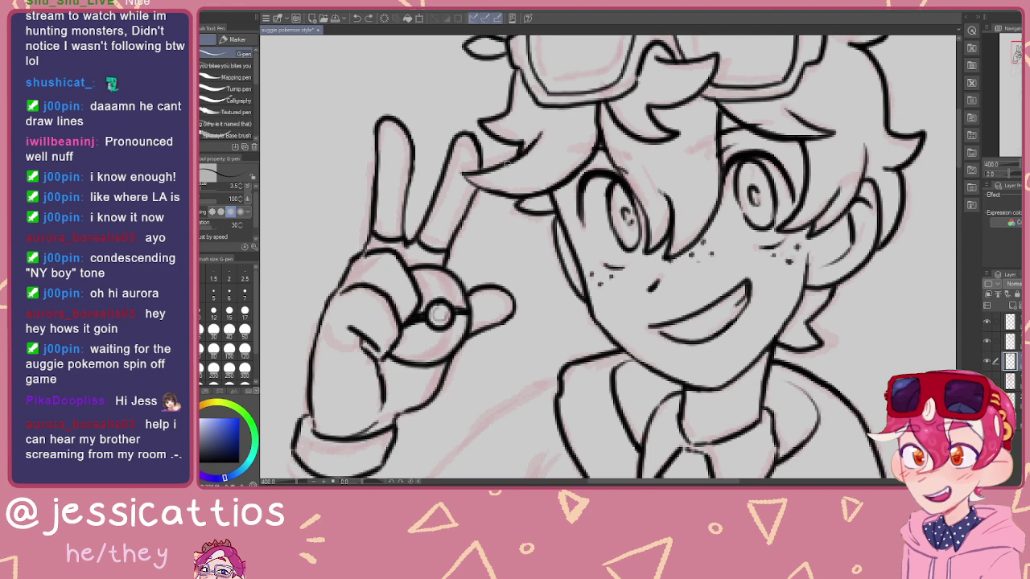
mouse_move(584, 121)
mouse_down()
mouse_move(505, 167)
mouse_move(540, 272)
mouse_up()
drag(597, 225, 614, 192)
drag(615, 138, 594, 202)
drag(623, 150, 535, 98)
mouse_move(519, 426)
mouse_down()
mouse_move(556, 327)
mouse_move(647, 191)
mouse_move(565, 97)
mouse_up()
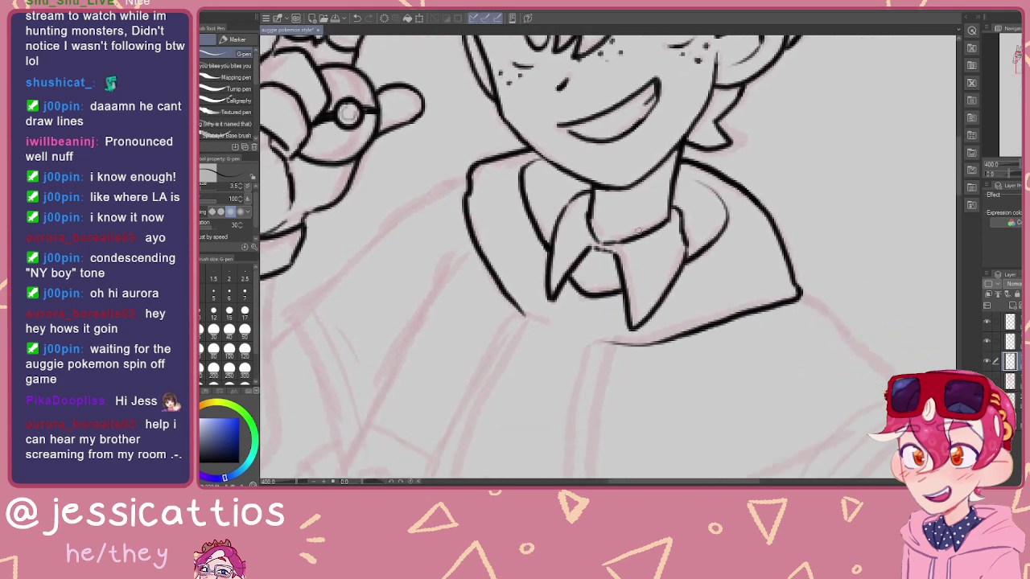
mouse_move(559, 198)
mouse_down()
mouse_move(535, 176)
mouse_move(579, 193)
mouse_up()
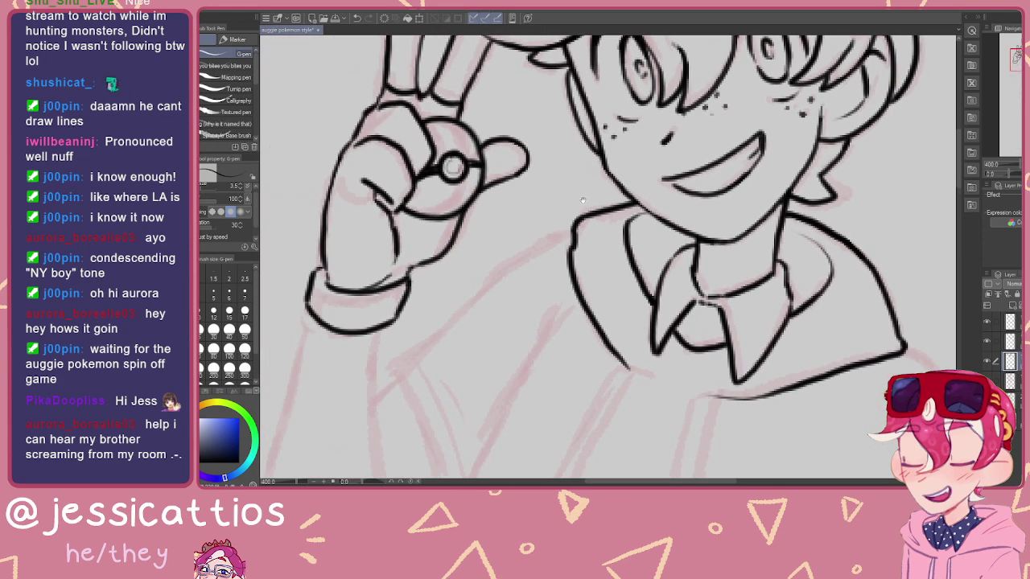
key(e)
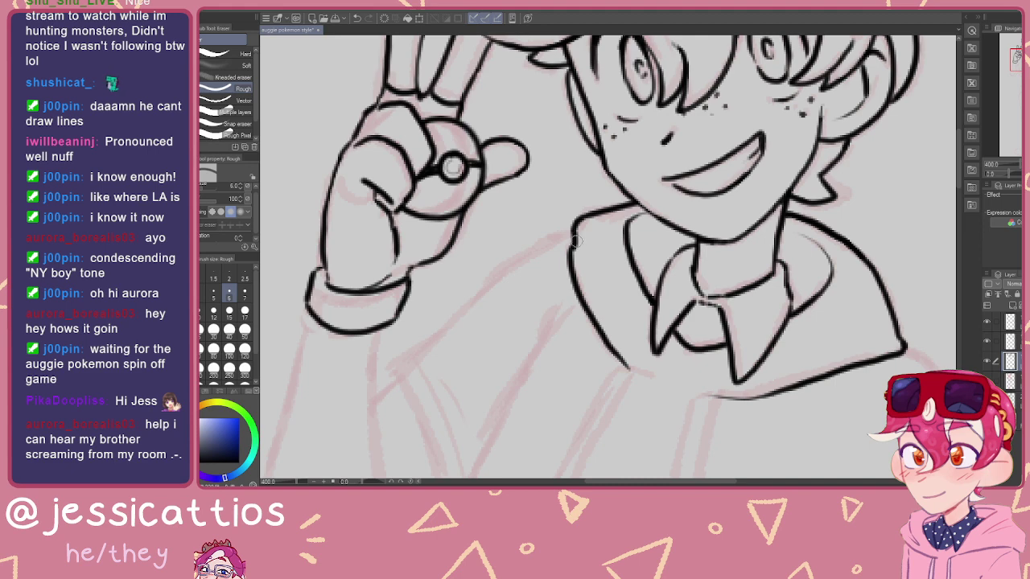
key(alt+bracketright)
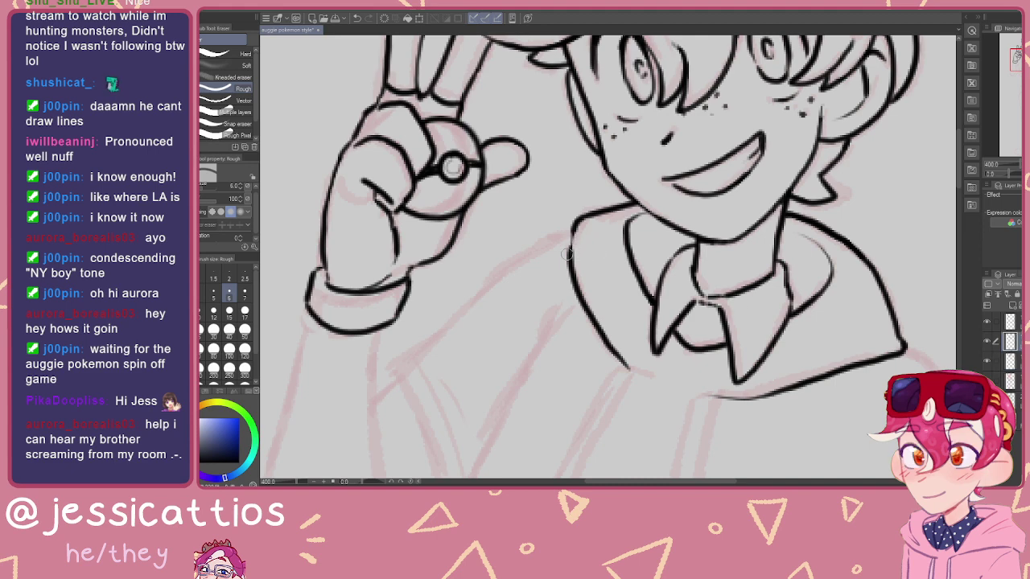
key(p)
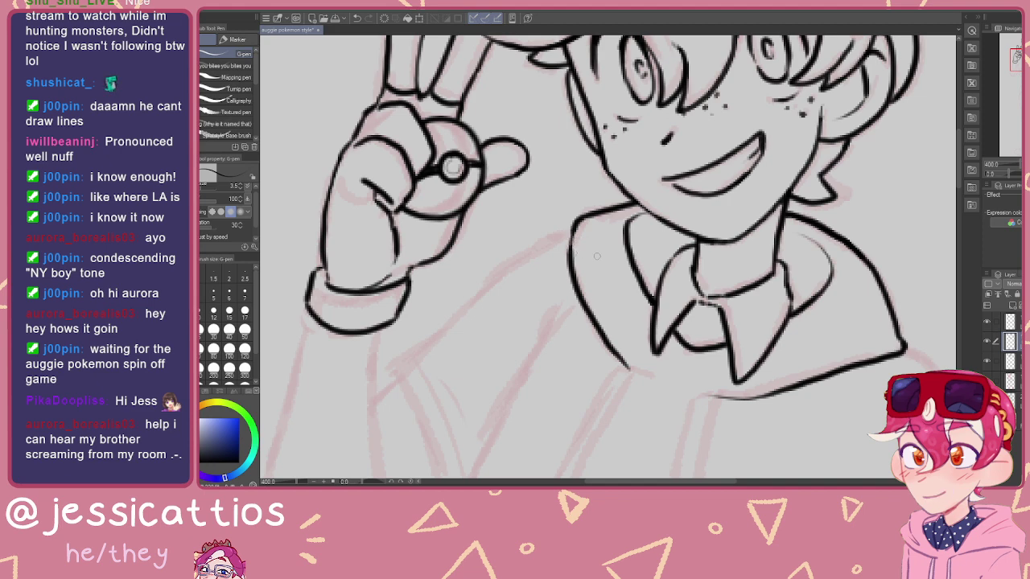
drag(717, 329, 644, 231)
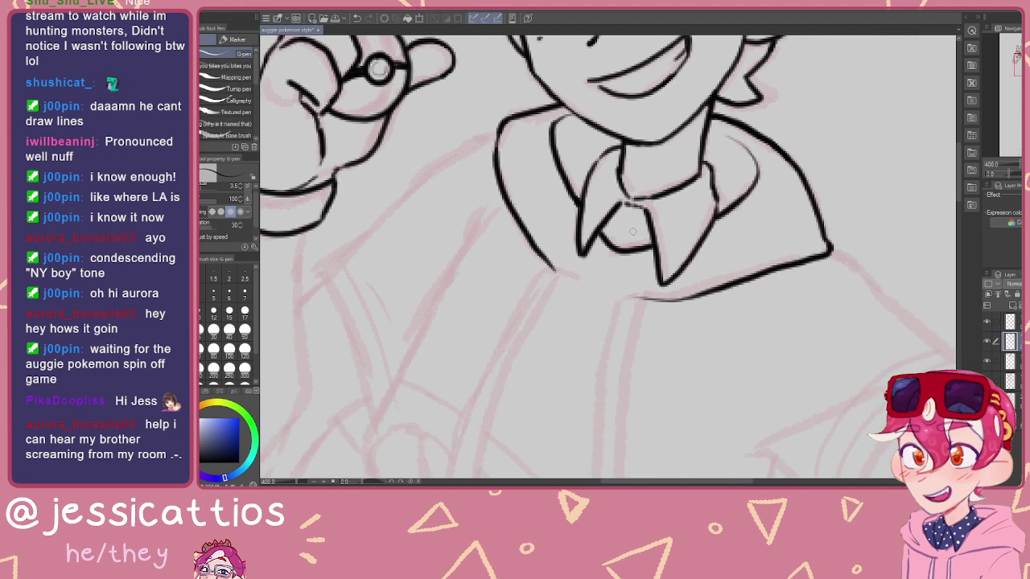
drag(632, 299, 636, 397)
scroll(680, 310, down, 2)
mouse_move(575, 319)
mouse_down()
mouse_move(579, 349)
mouse_move(605, 366)
mouse_move(649, 238)
mouse_up()
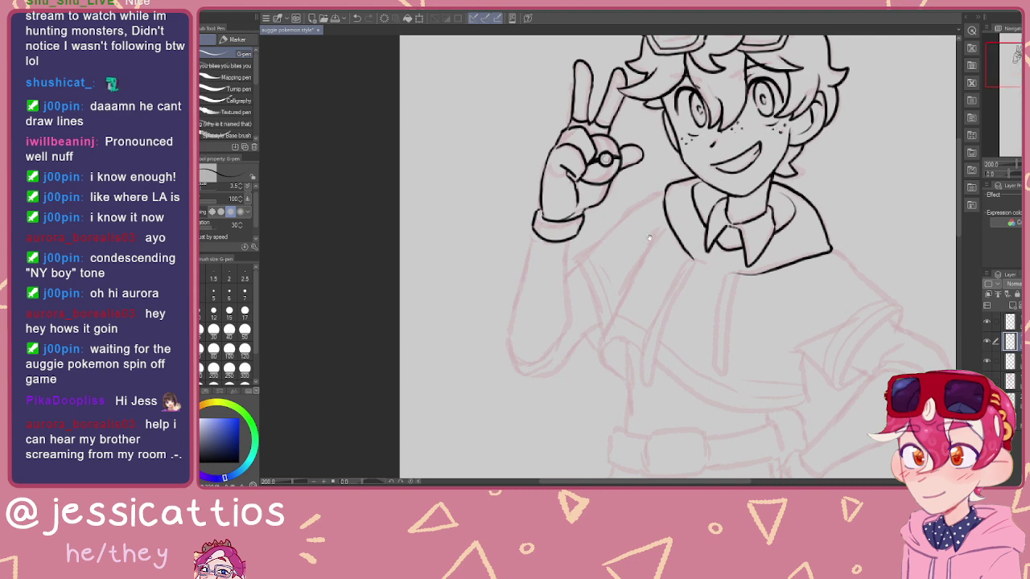
scroll(644, 244, up, 4)
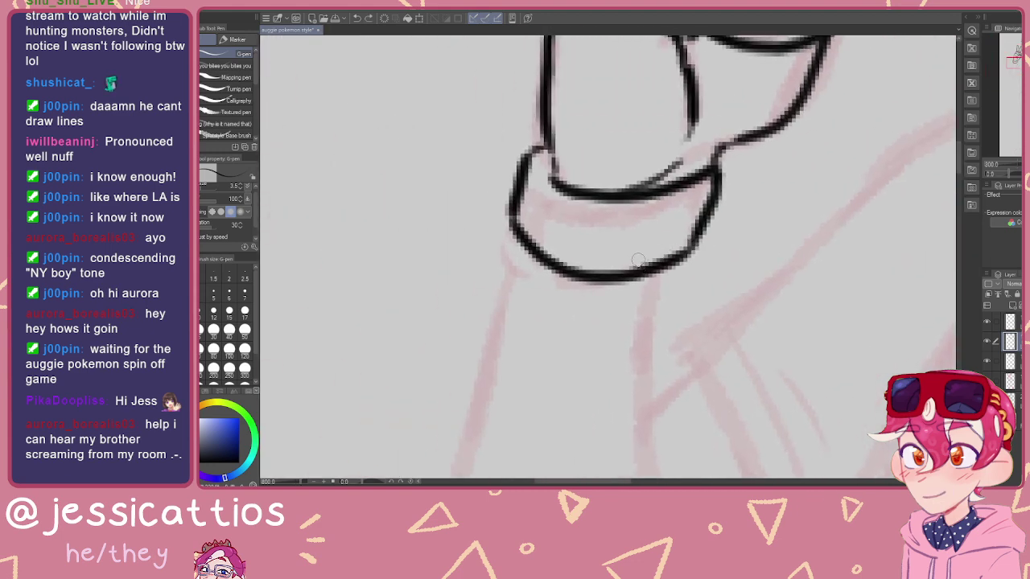
Step: Make the top layer active and select the G-pen for inking around the raised hand's cuff
key(e)
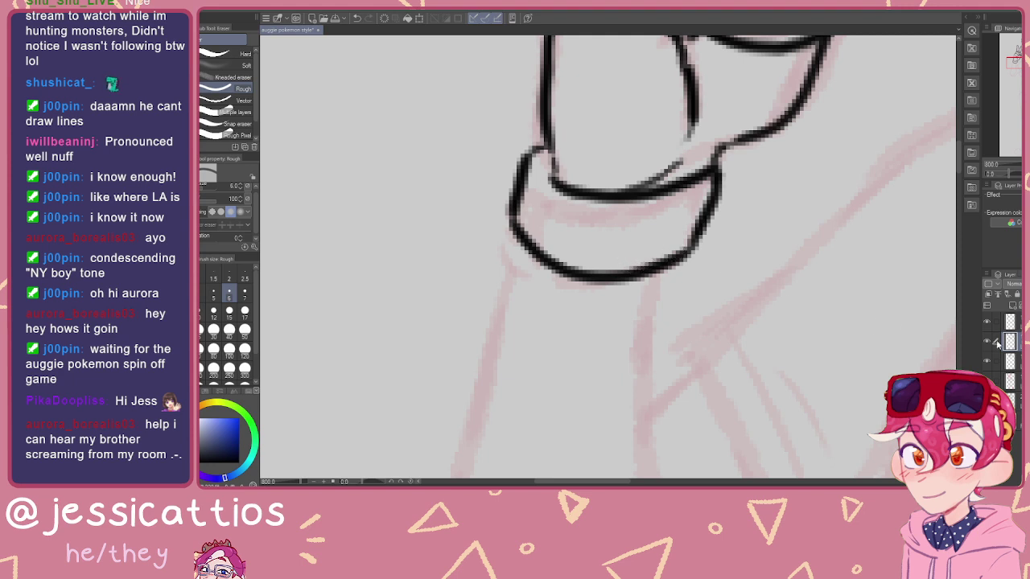
click(1010, 322)
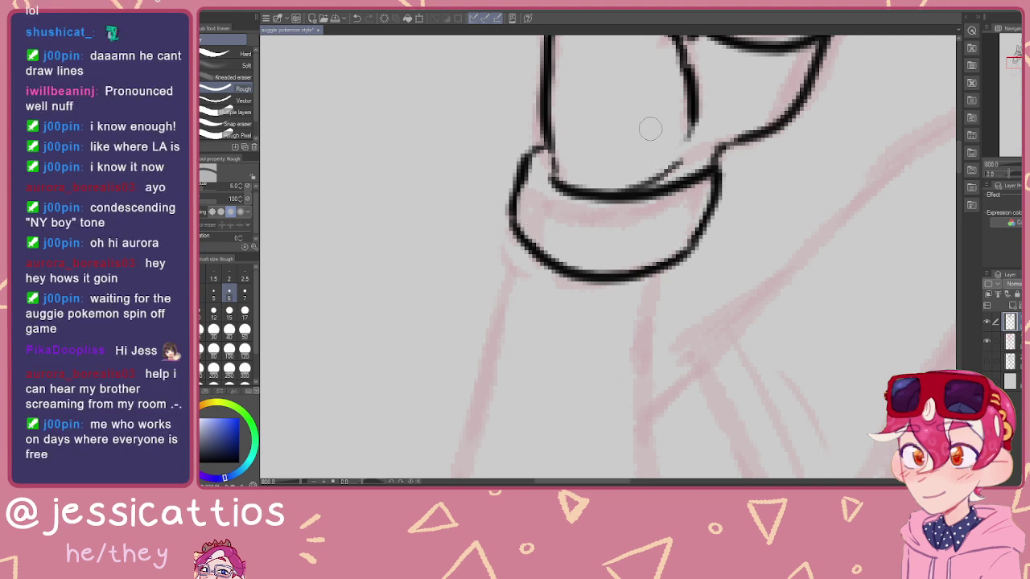
drag(641, 143, 607, 248)
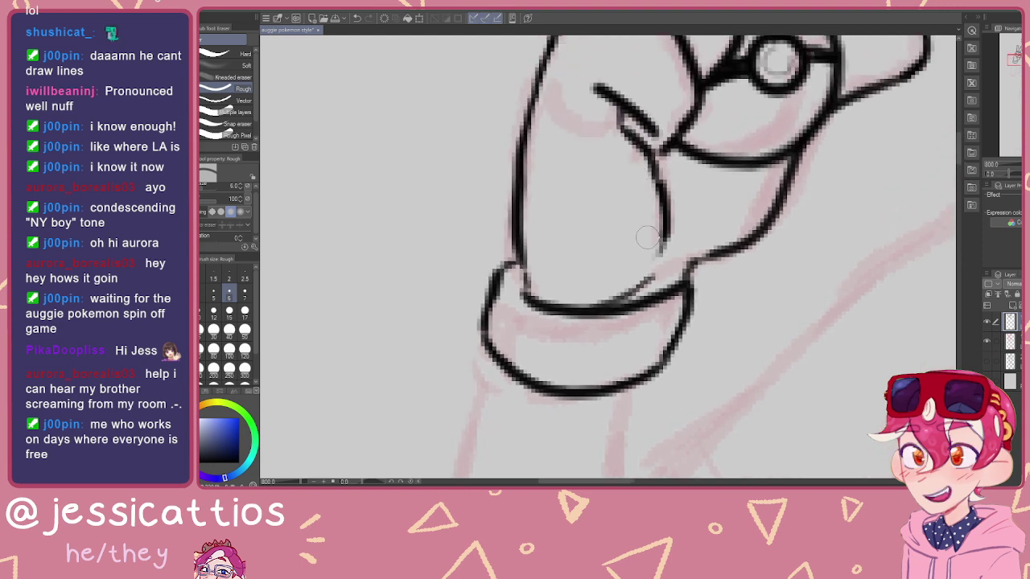
drag(746, 218, 766, 305)
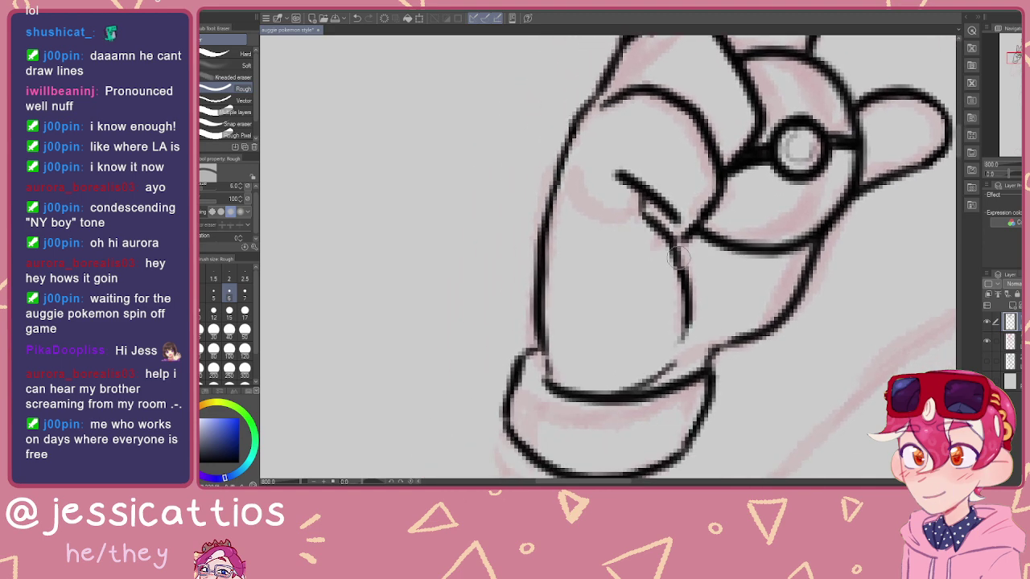
key(p)
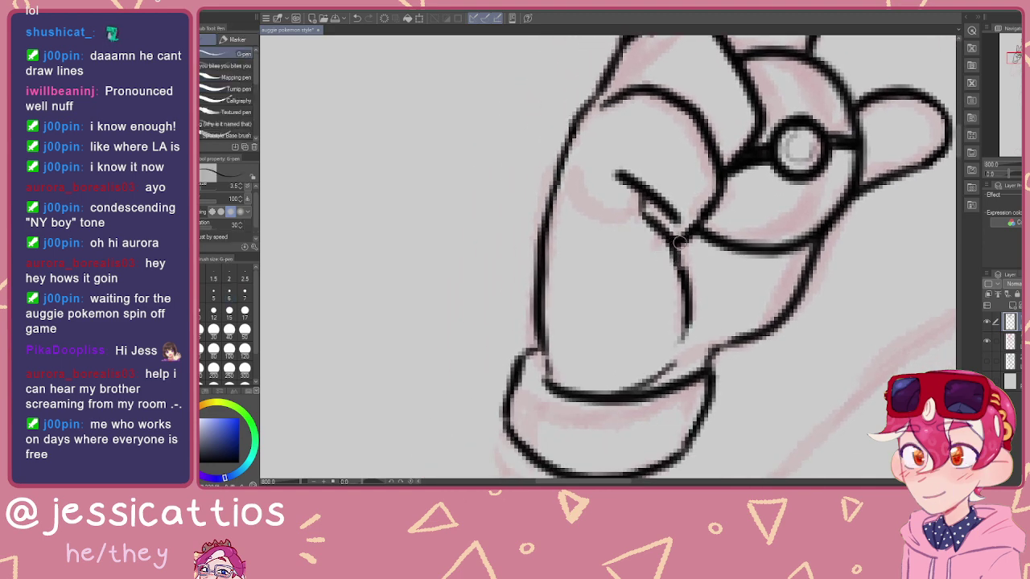
Step: Examine the sketched sleeves, hoodie folds and belt below the inked collar and raised hand
scroll(710, 224, down, 5)
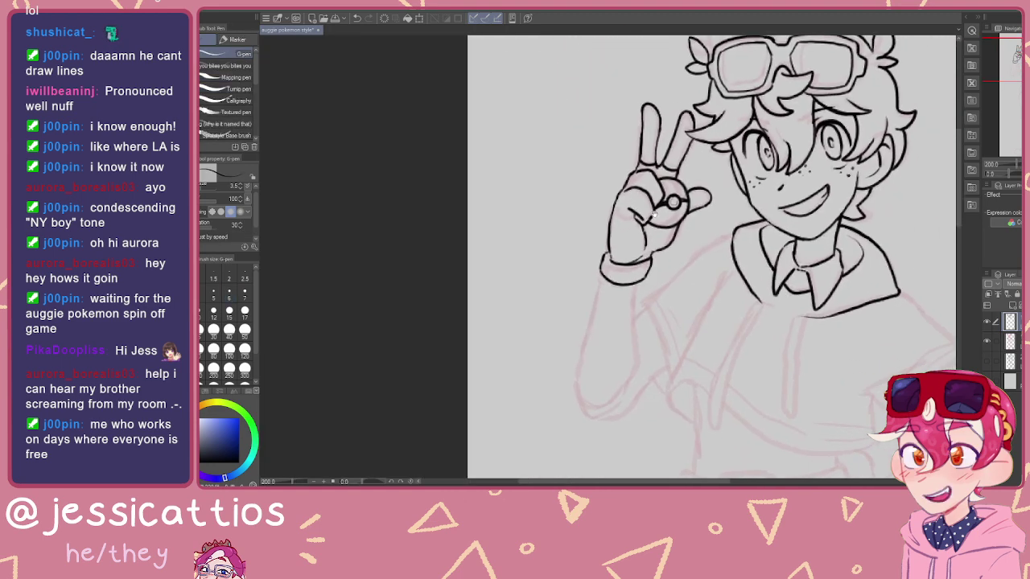
drag(609, 245, 544, 287)
mouse_move(562, 379)
mouse_down()
mouse_move(580, 282)
mouse_move(606, 241)
mouse_move(575, 242)
mouse_up()
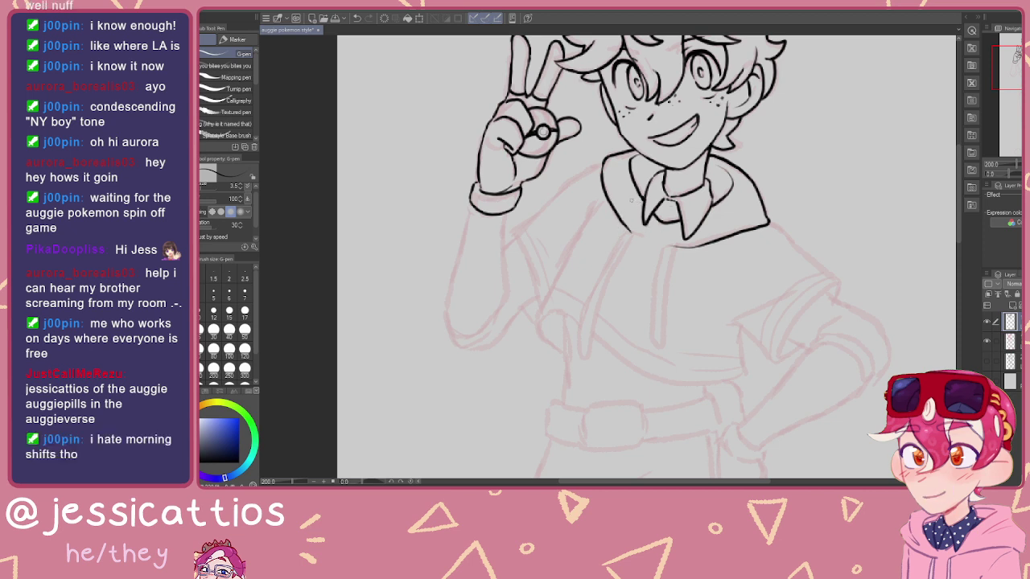
mouse_move(636, 264)
mouse_down()
mouse_move(649, 359)
mouse_move(649, 208)
mouse_up()
scroll(649, 207, up, 2)
drag(658, 279, 674, 179)
scroll(658, 249, down, 2)
mouse_move(576, 172)
mouse_down()
mouse_move(692, 225)
mouse_move(705, 173)
mouse_up()
scroll(665, 195, up, 2)
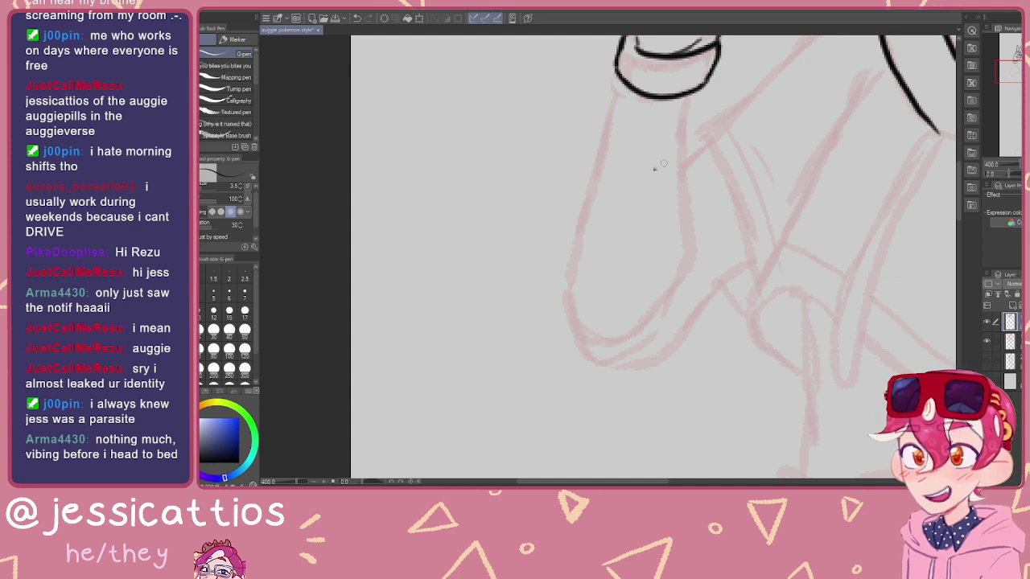
key(e)
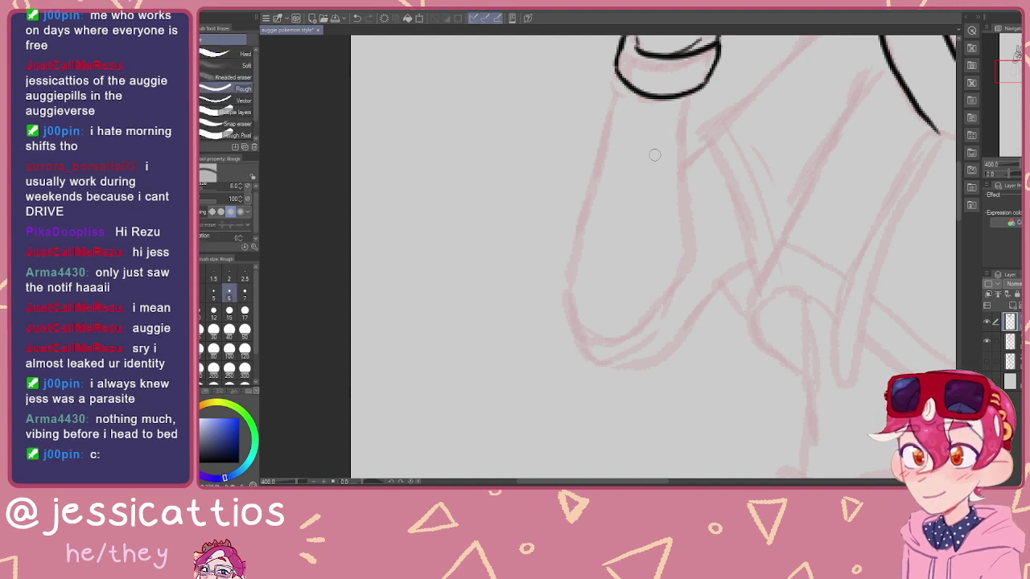
key(p)
drag(679, 138, 687, 111)
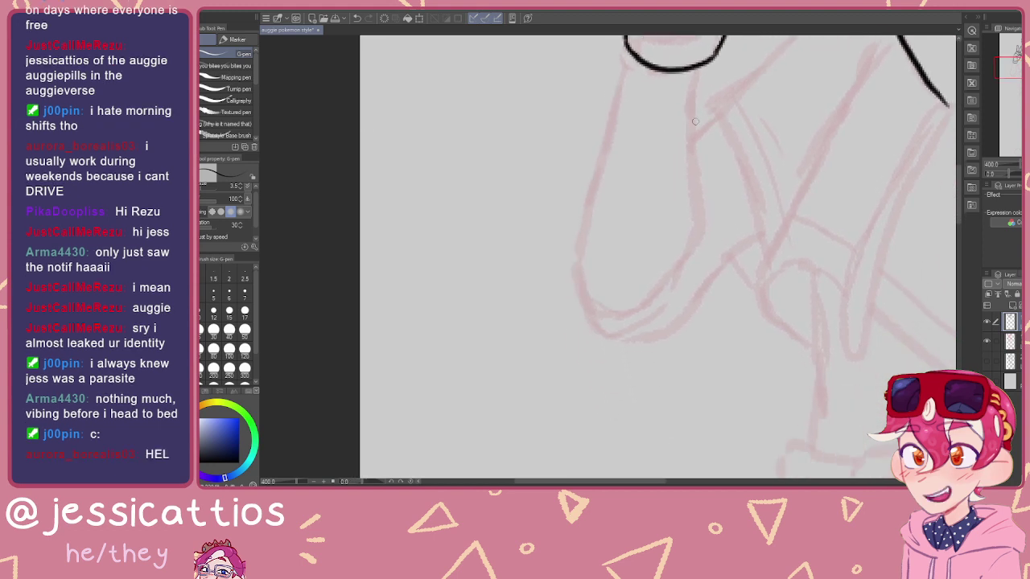
drag(699, 69, 690, 138)
key(ctrl+z)
drag(697, 71, 703, 228)
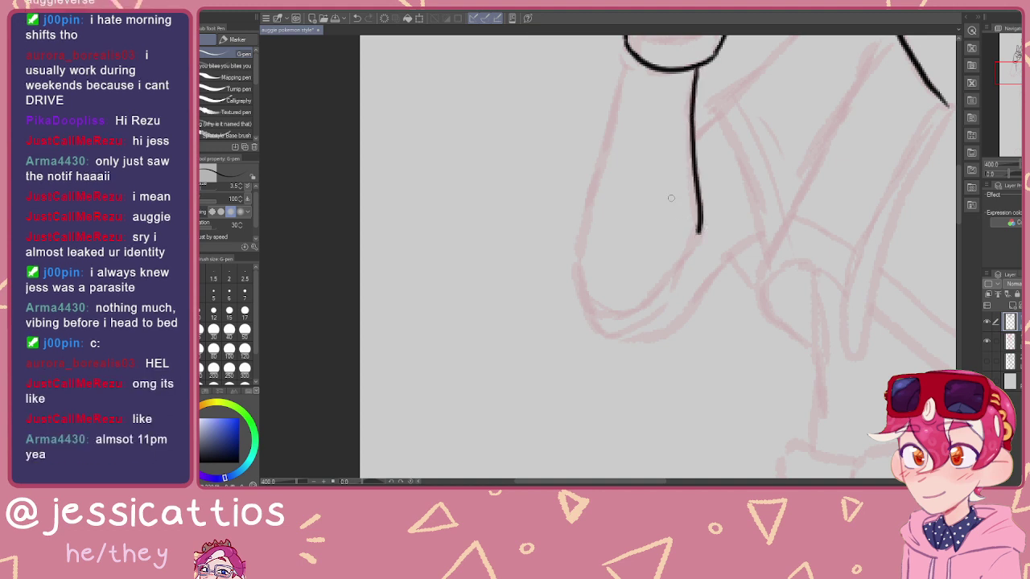
key(ctrl+z)
Step: Ink the raised forearm's inner sleeve edge from the cuff towards the elbow and trim the line's lower end
mouse_move(691, 83)
mouse_down()
mouse_move(688, 254)
mouse_move(670, 307)
mouse_up()
mouse_move(634, 144)
mouse_down()
mouse_move(625, 228)
mouse_move(609, 216)
mouse_move(605, 153)
mouse_move(646, 153)
mouse_up()
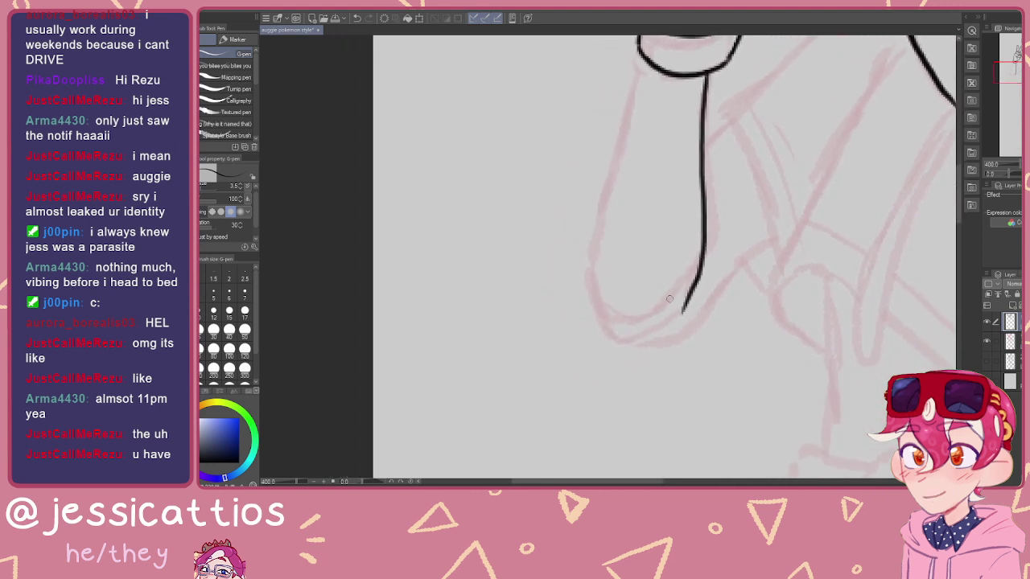
key(e)
drag(677, 308, 690, 292)
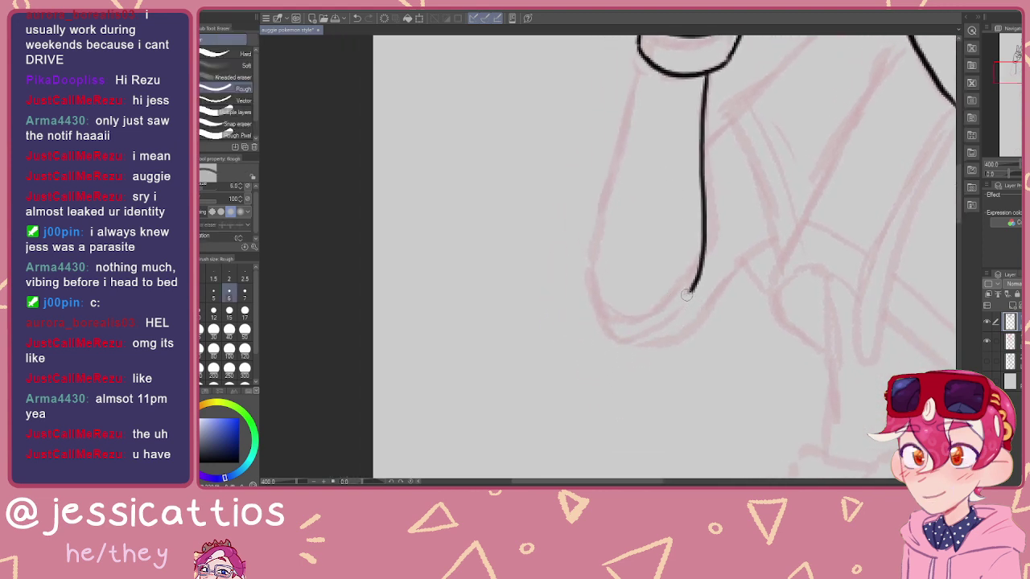
Step: Ink the raised forearm's outer sleeve edge from the cuff to the elbow and curve it round to meet the inner edge
key(p)
mouse_move(659, 98)
mouse_down()
mouse_move(655, 207)
mouse_move(667, 128)
mouse_up()
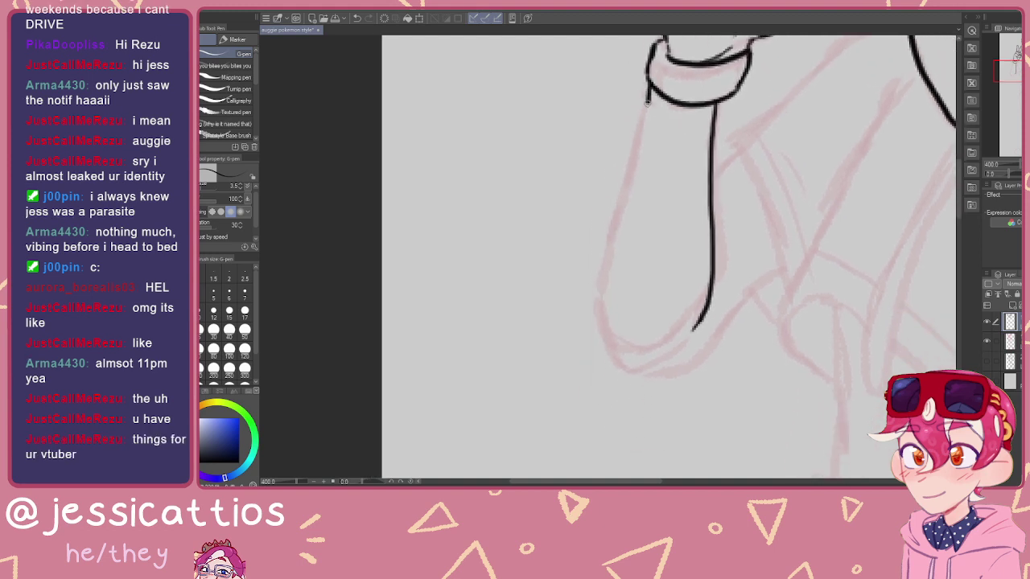
drag(622, 175, 649, 161)
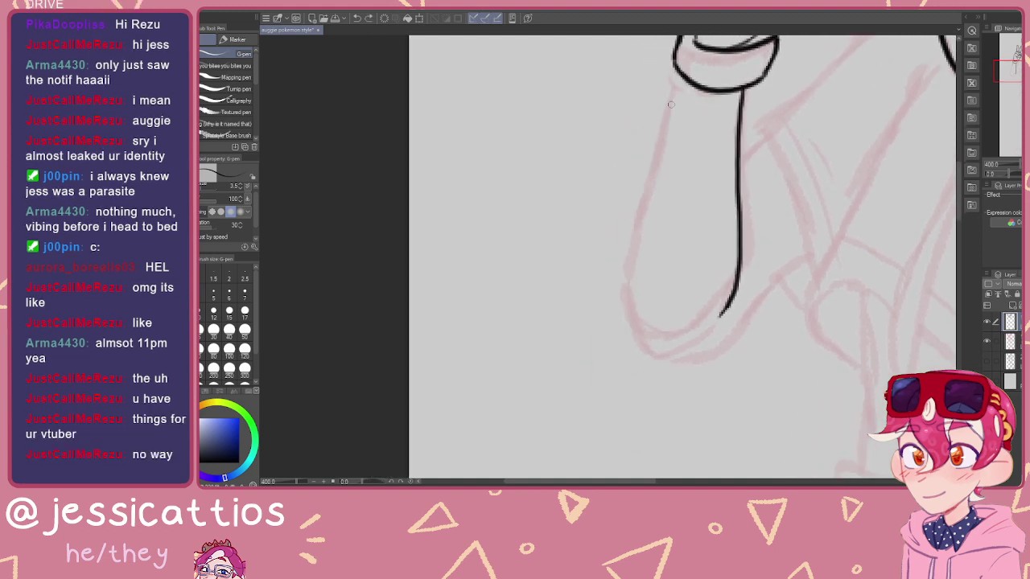
drag(674, 83, 630, 261)
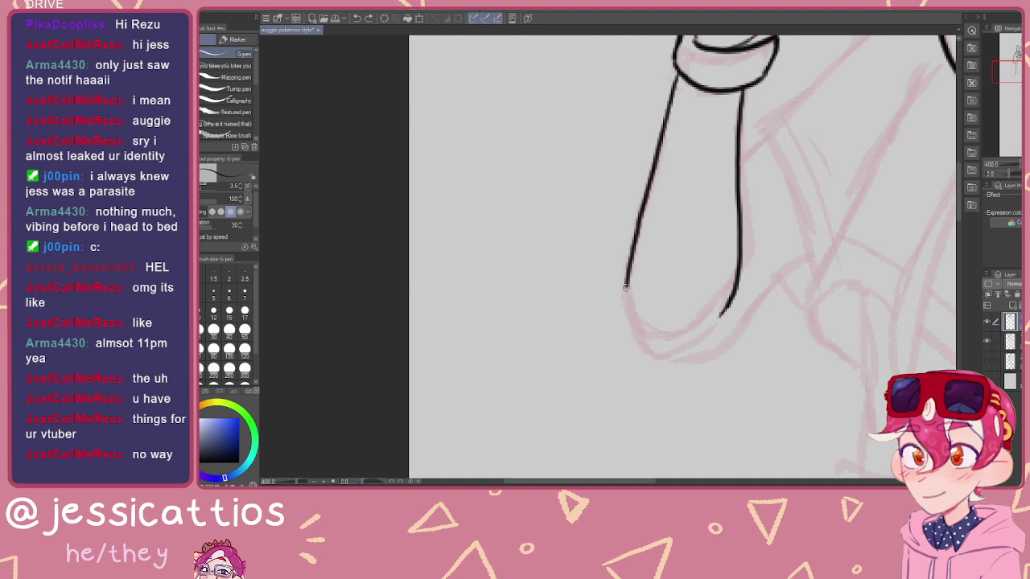
drag(649, 316, 597, 247)
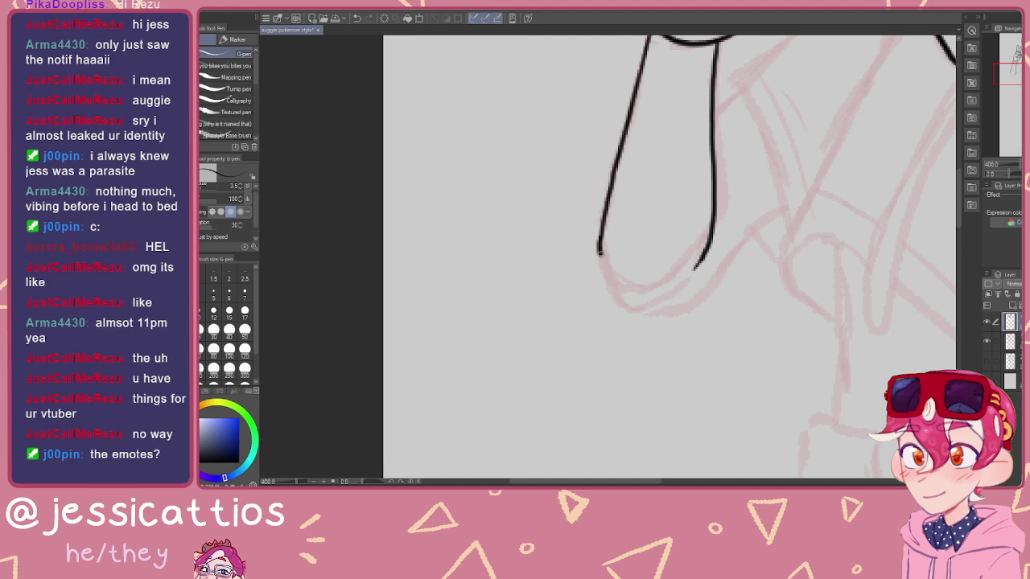
drag(602, 252, 616, 283)
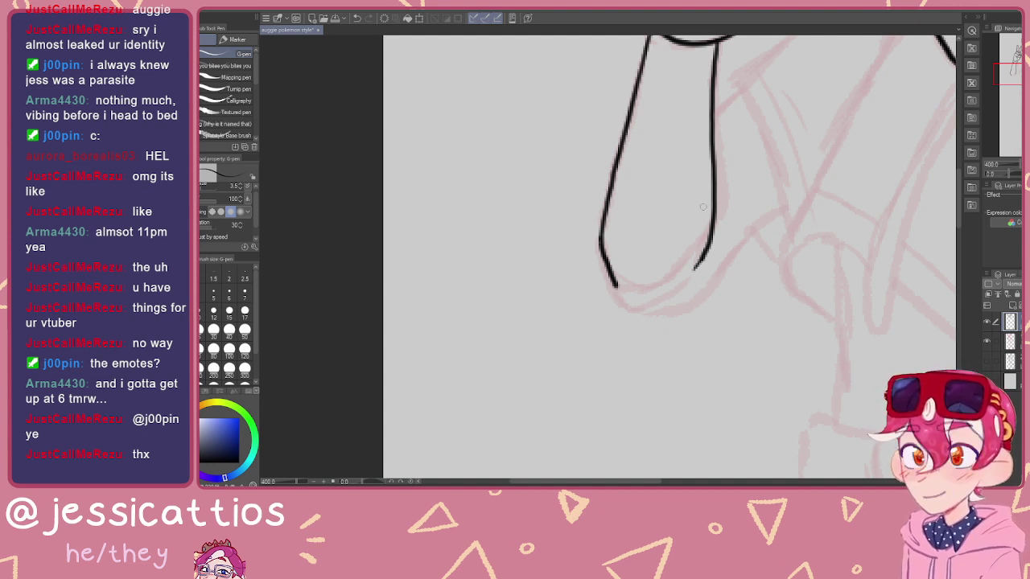
mouse_move(614, 283)
mouse_down()
mouse_move(576, 312)
mouse_move(609, 320)
mouse_move(652, 295)
mouse_up()
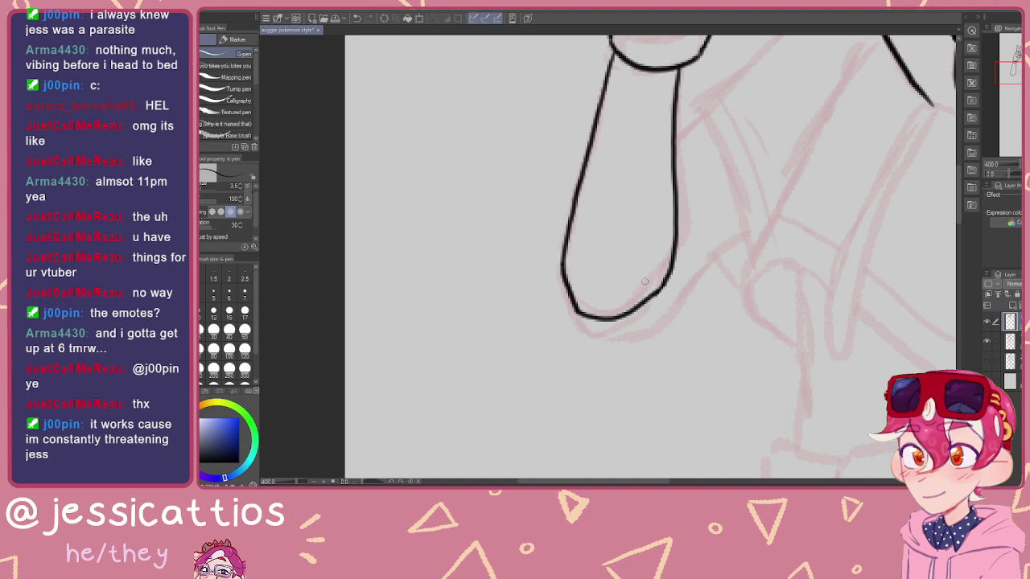
Step: Ink a second curve around the raised arm's elbow and a wider sleeve curve just below it
mouse_move(665, 284)
mouse_down()
mouse_move(653, 306)
mouse_move(620, 319)
mouse_up()
mouse_move(668, 278)
mouse_down()
mouse_move(638, 320)
mouse_move(604, 330)
mouse_move(578, 323)
mouse_move(570, 301)
mouse_move(584, 322)
mouse_move(615, 326)
mouse_move(671, 280)
mouse_up()
key(ctrl+z)
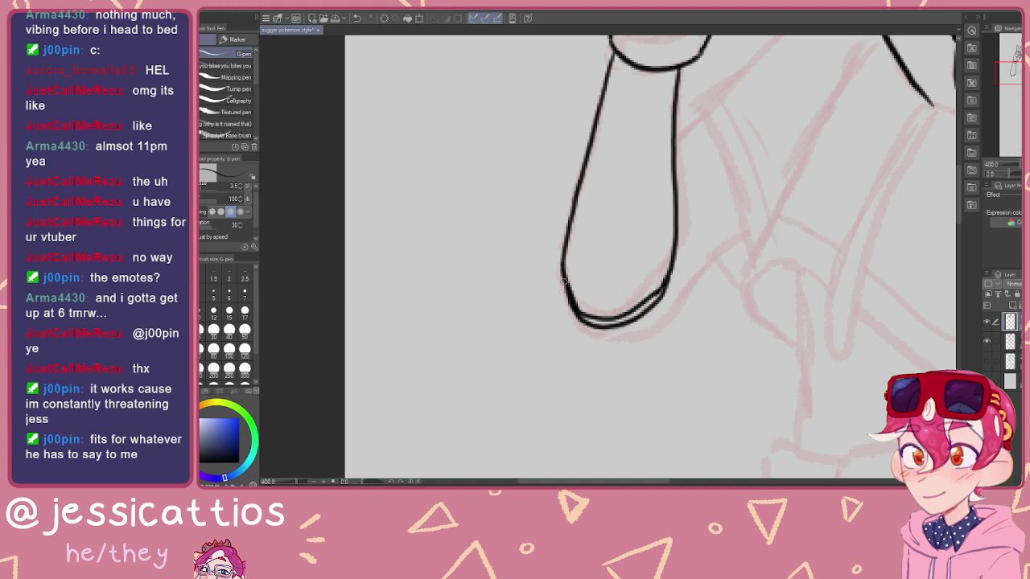
mouse_move(567, 312)
mouse_down()
mouse_move(581, 334)
mouse_move(631, 341)
mouse_move(661, 325)
mouse_up()
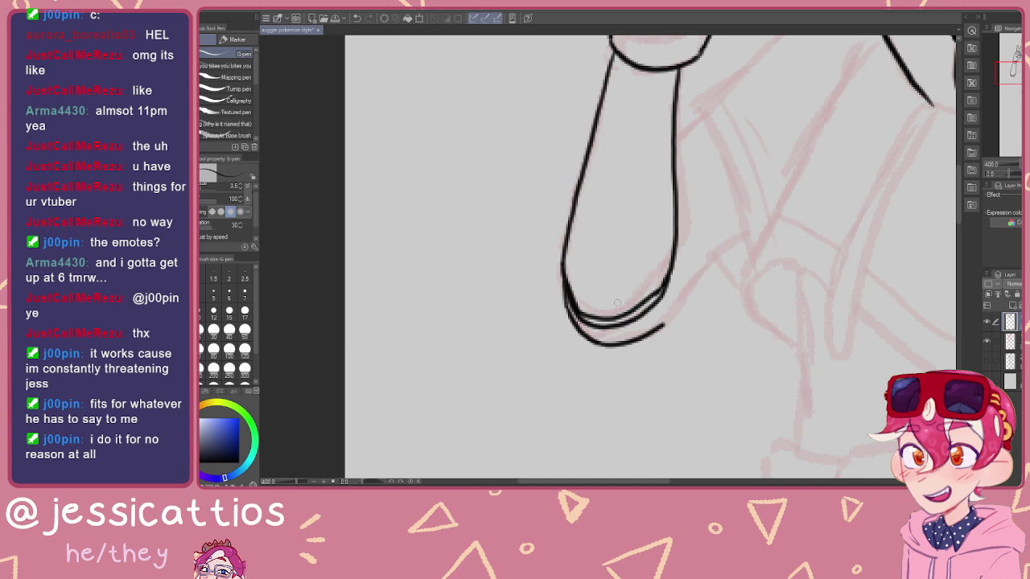
Step: Examine the inked hand, face and collar against the sketched sleeve and hoodie folds beside the raised forearm
drag(695, 222, 582, 158)
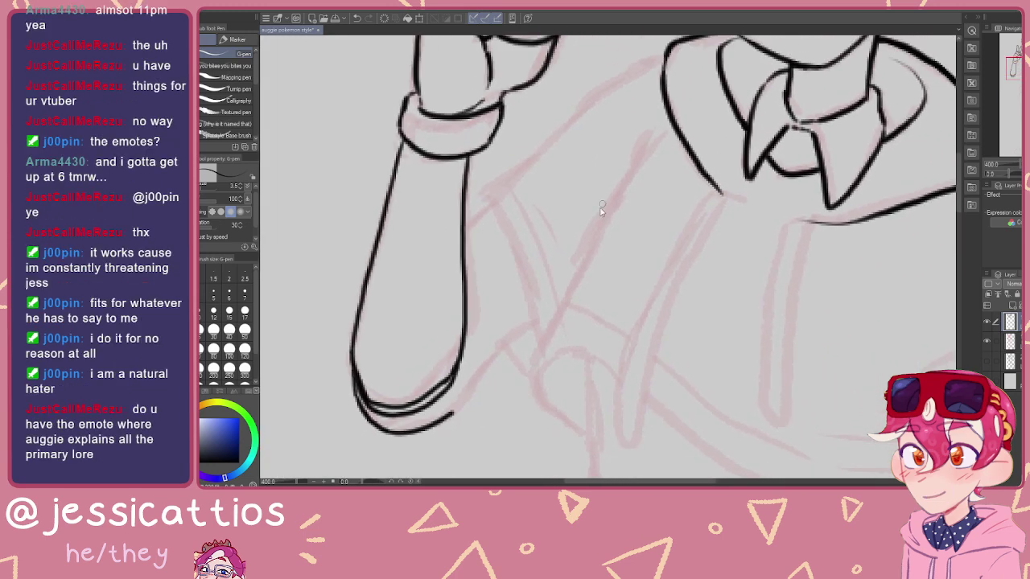
scroll(609, 225, down, 2)
drag(610, 225, 613, 117)
scroll(620, 127, down, 1)
drag(630, 65, 633, 232)
key(ctrl+plus)
key(ctrl+plus)
scroll(596, 251, up, 4)
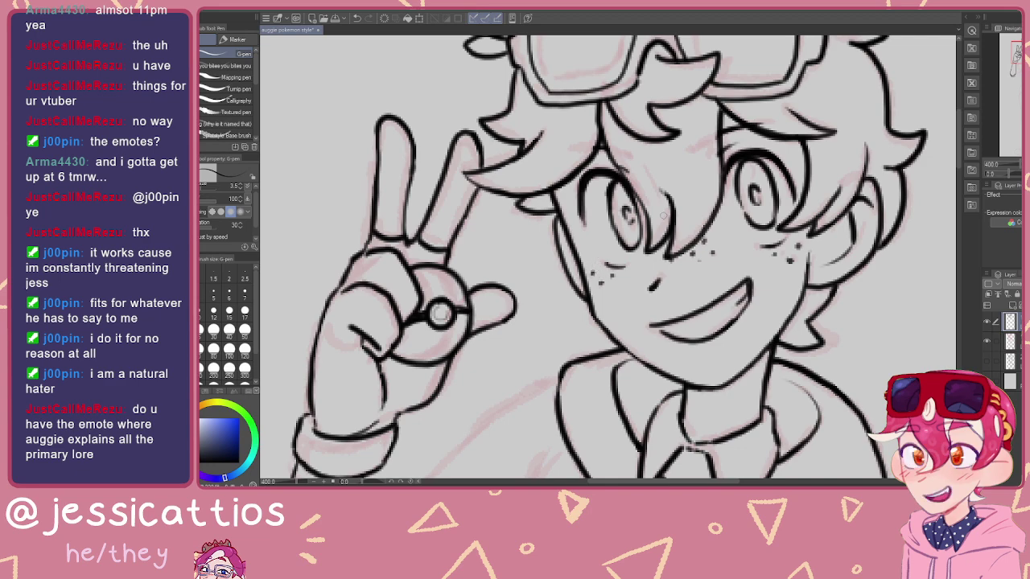
scroll(596, 290, down, 10)
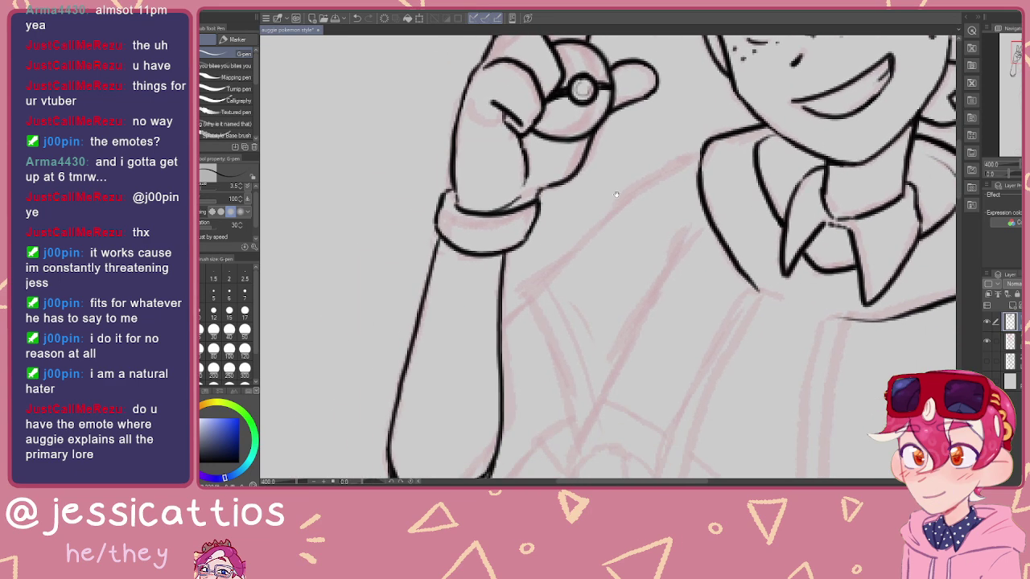
drag(625, 147, 654, 172)
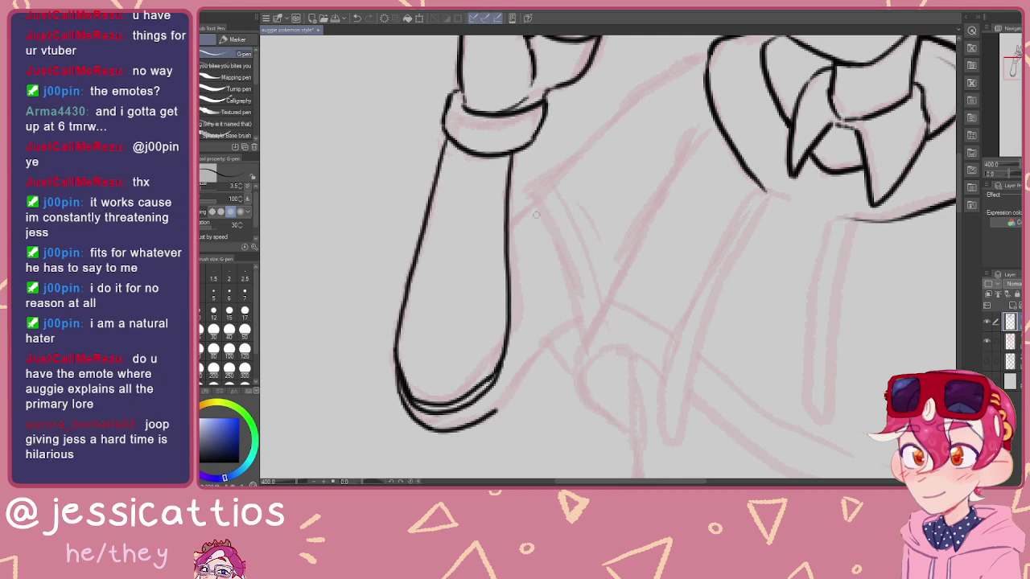
Step: Ink the short sleeve edge beside the raised forearm, the wavy lower sleeve edge past the elbow and the thin fold line between them
drag(528, 206, 508, 227)
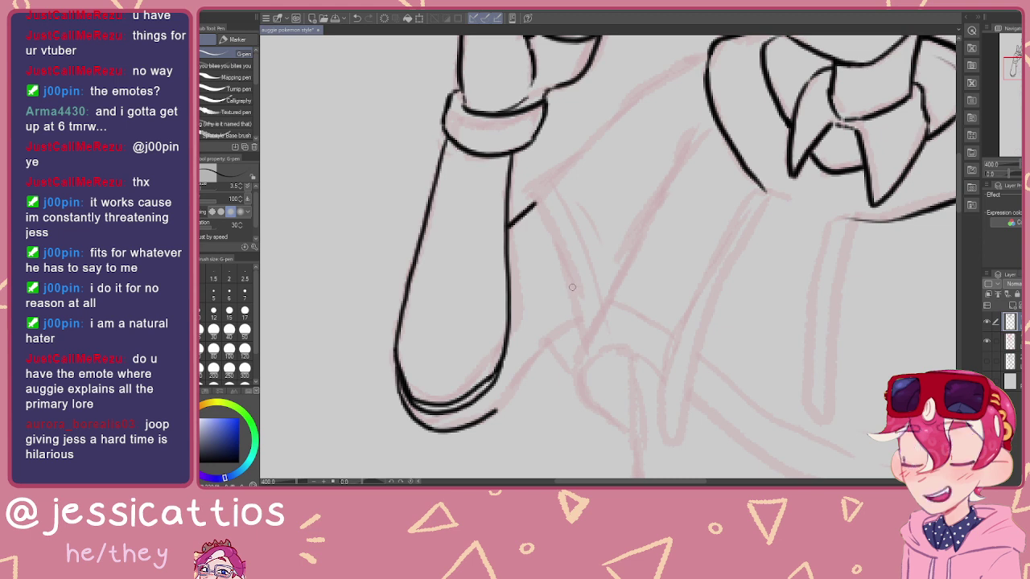
mouse_move(578, 330)
mouse_down()
mouse_move(651, 265)
mouse_move(586, 339)
mouse_up()
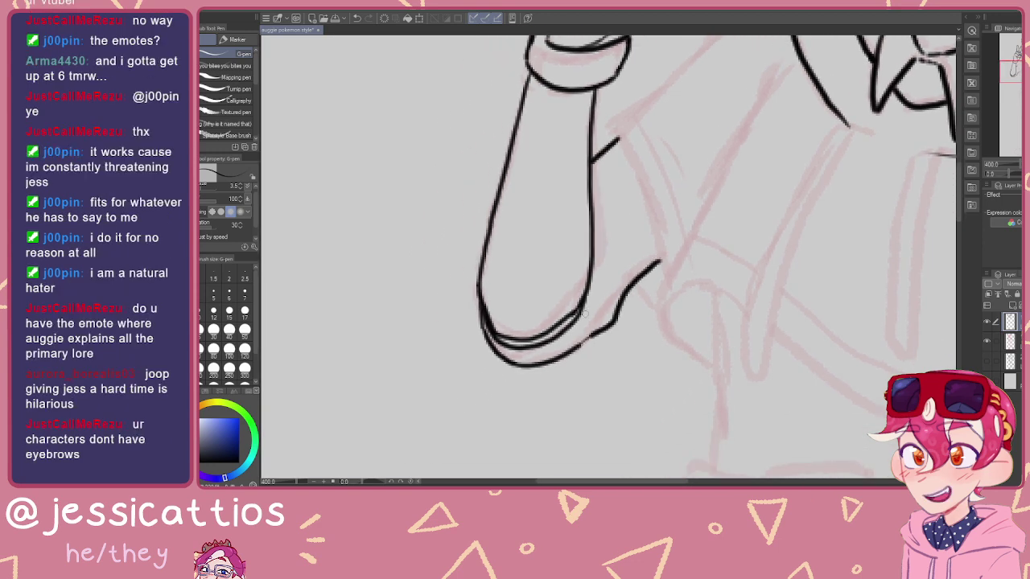
drag(600, 295, 615, 219)
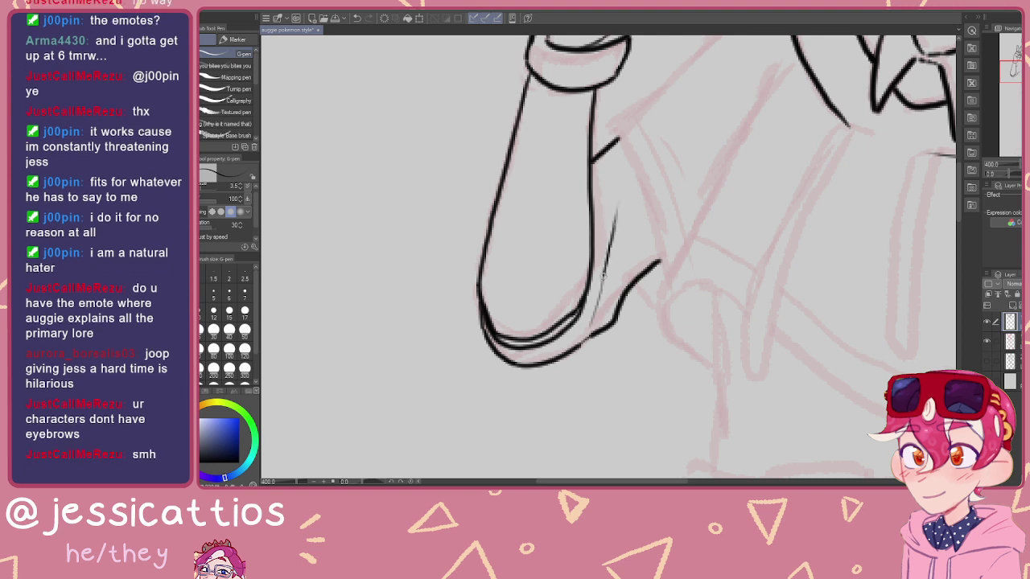
drag(593, 316, 613, 237)
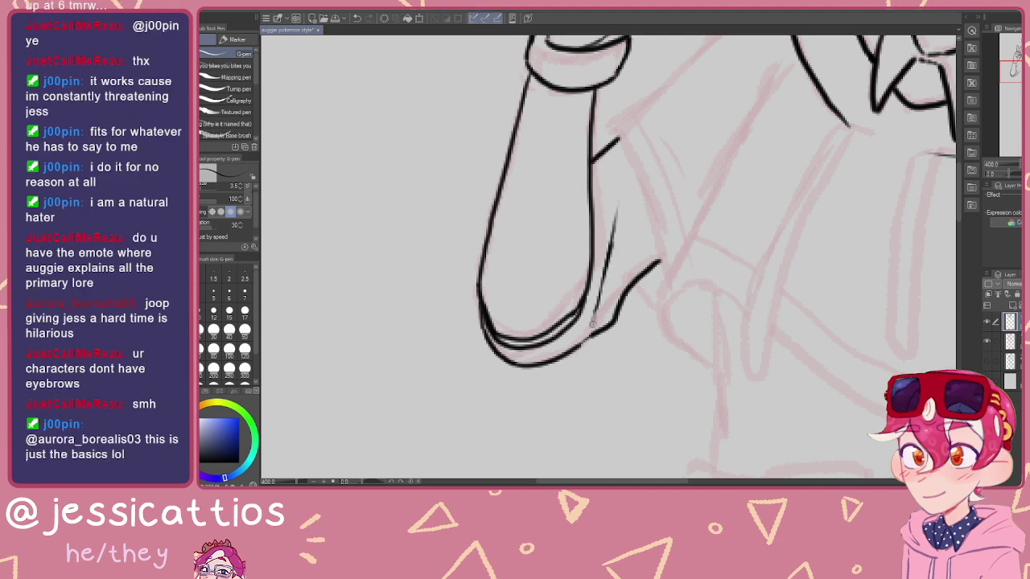
drag(629, 250, 571, 292)
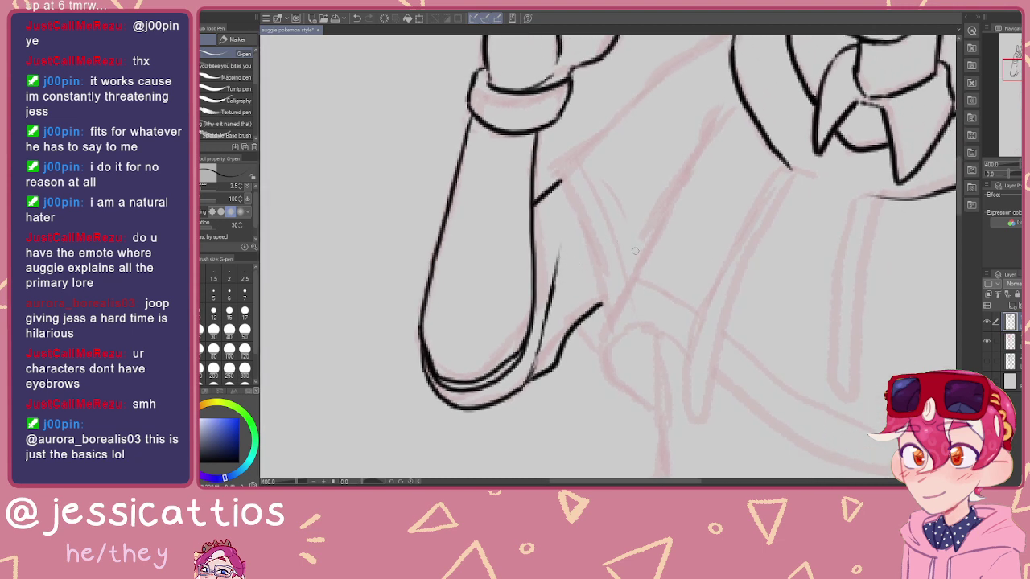
Step: Examine the whole figure, comparing the inked head and raised arm with the sketched hoodie, belt and arm on the hip
scroll(633, 250, down, 2)
drag(666, 190, 599, 269)
scroll(596, 257, up, 2)
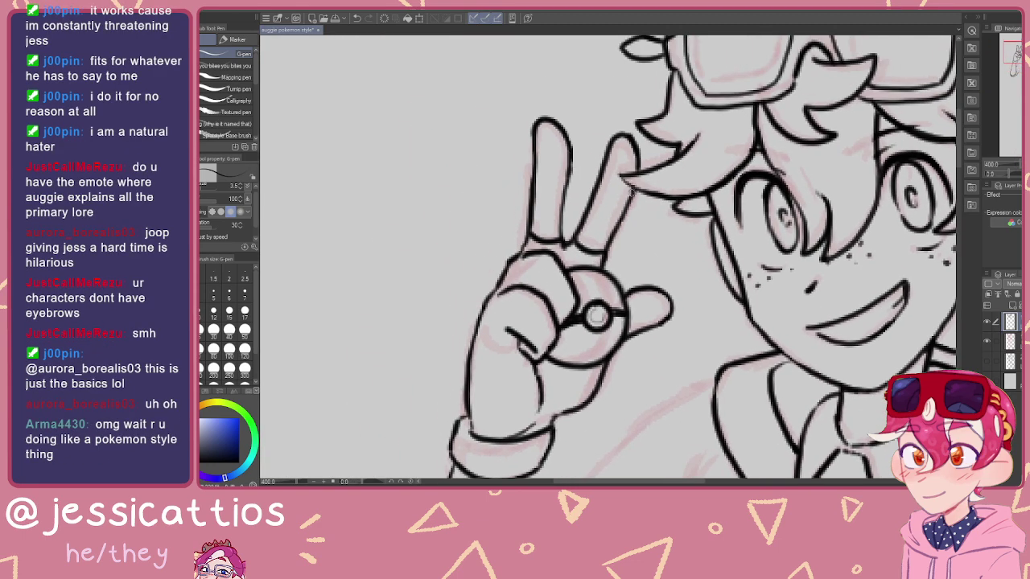
scroll(632, 192, down, 3)
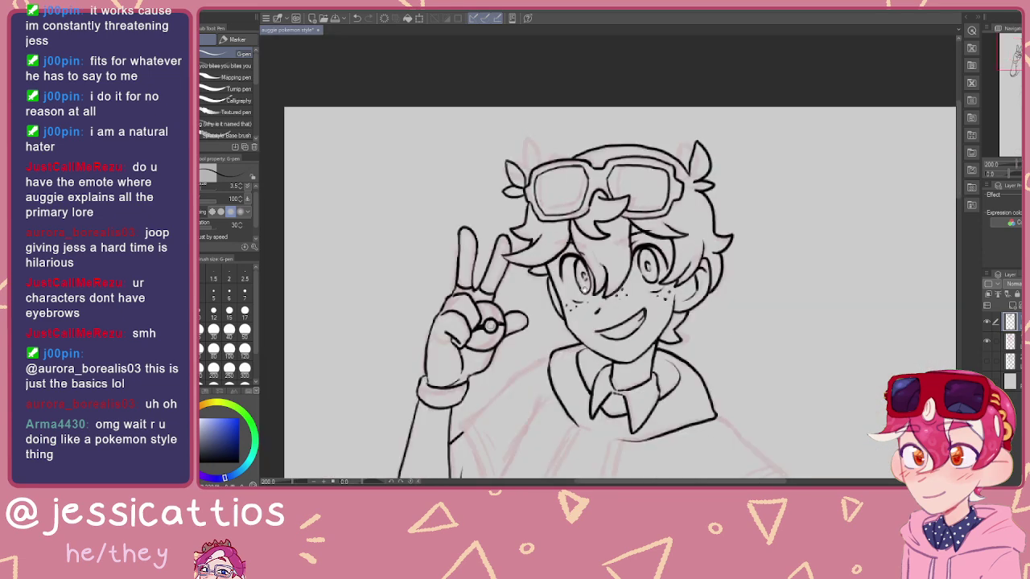
scroll(578, 206, down, 5)
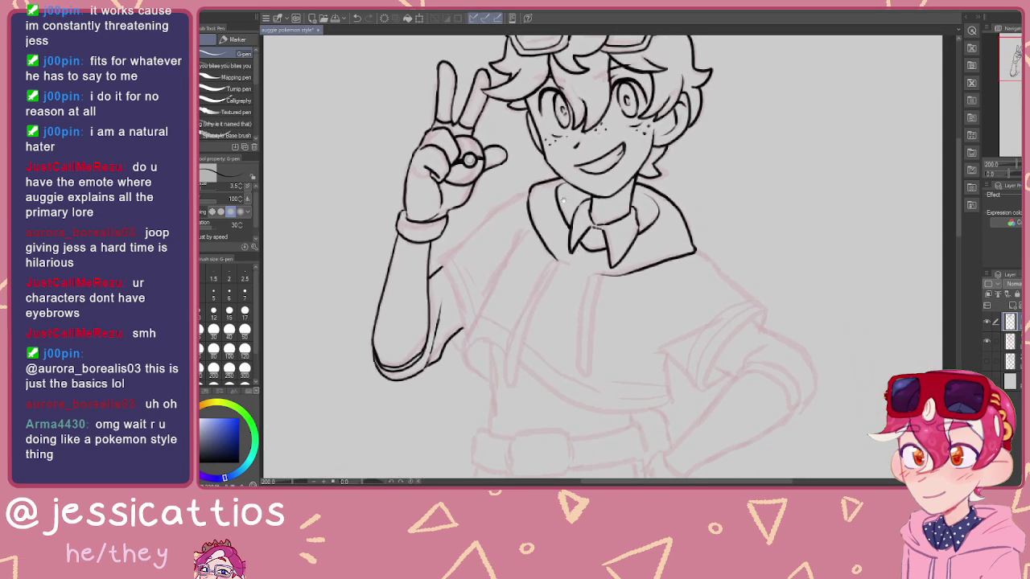
scroll(576, 216, right, 3)
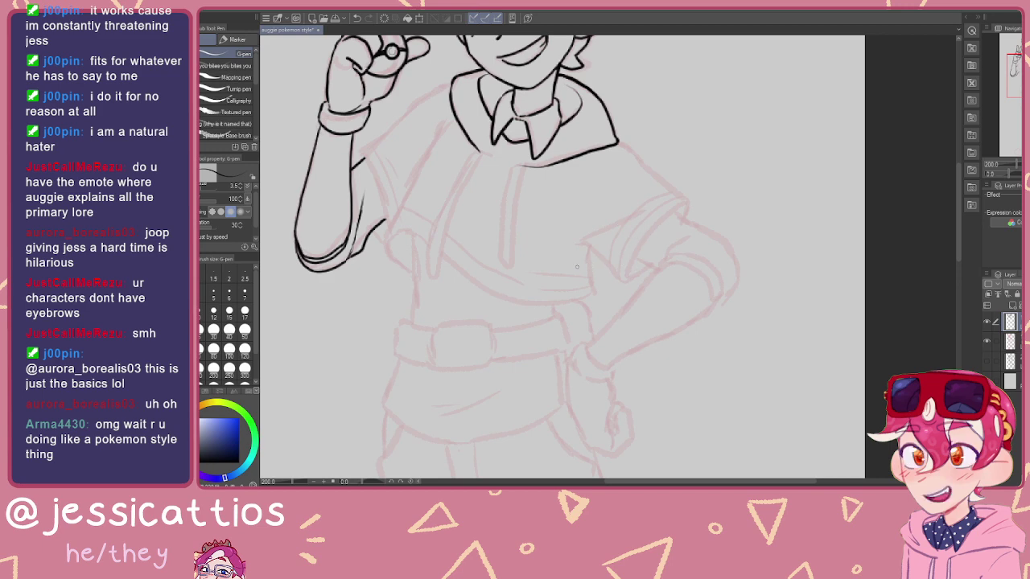
scroll(570, 267, up, 5)
scroll(571, 267, left, 2)
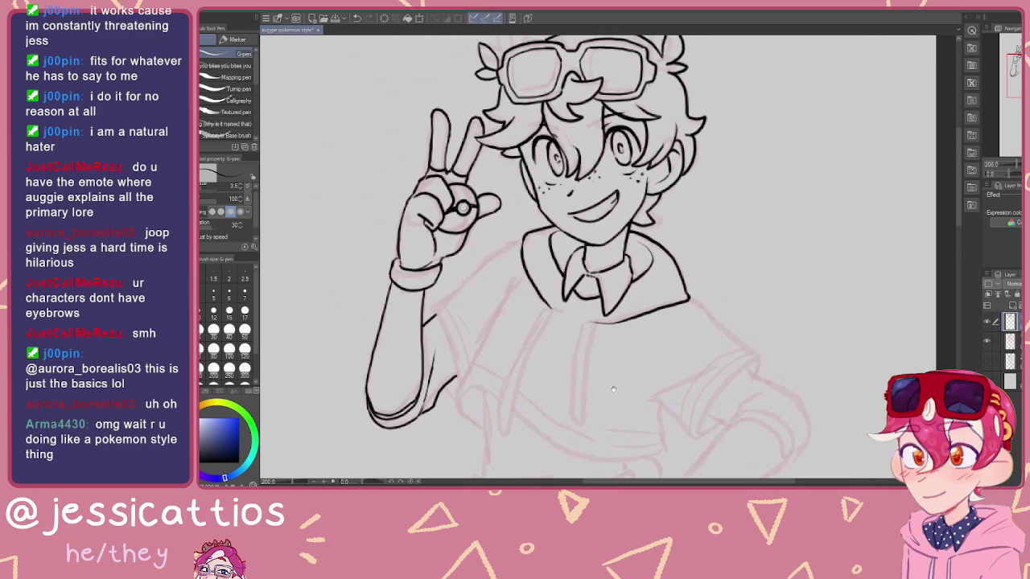
scroll(611, 425, down, 5)
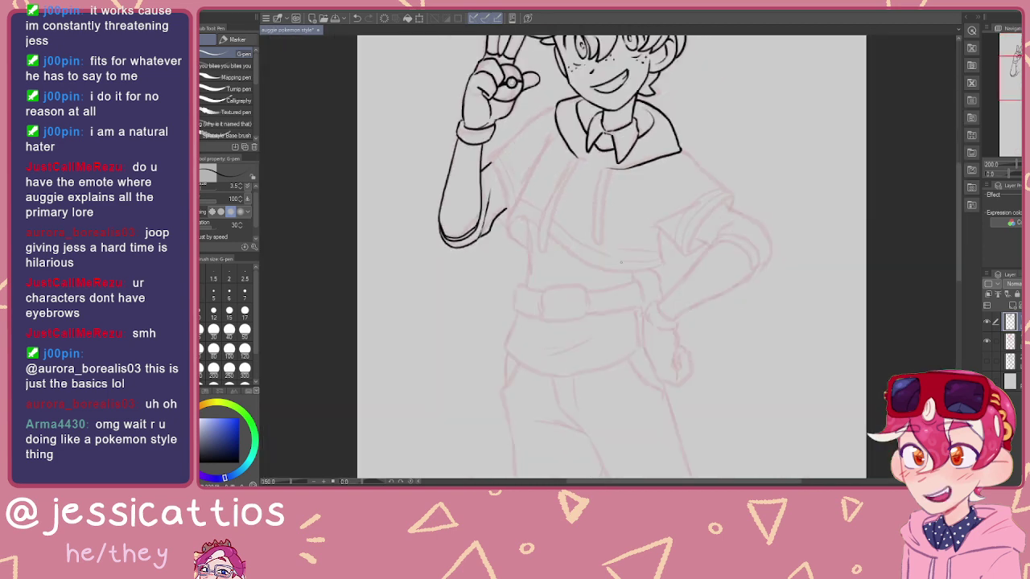
scroll(604, 292, down, 2)
mouse_move(604, 292)
mouse_down()
mouse_move(584, 43)
mouse_move(644, 250)
mouse_move(652, 379)
mouse_up()
scroll(656, 308, up, 5)
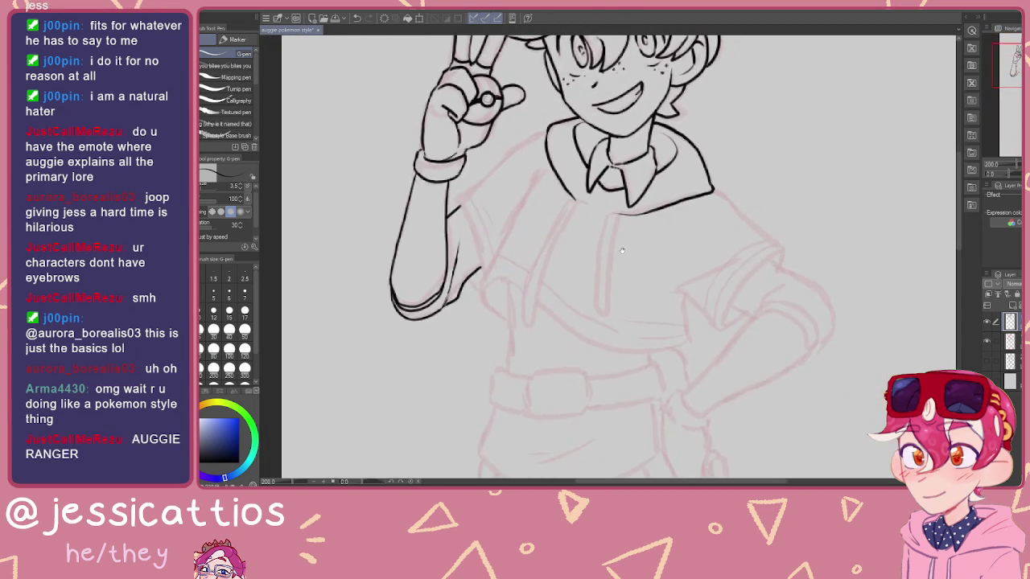
mouse_move(678, 102)
mouse_down()
mouse_move(644, 186)
mouse_move(517, 189)
mouse_up()
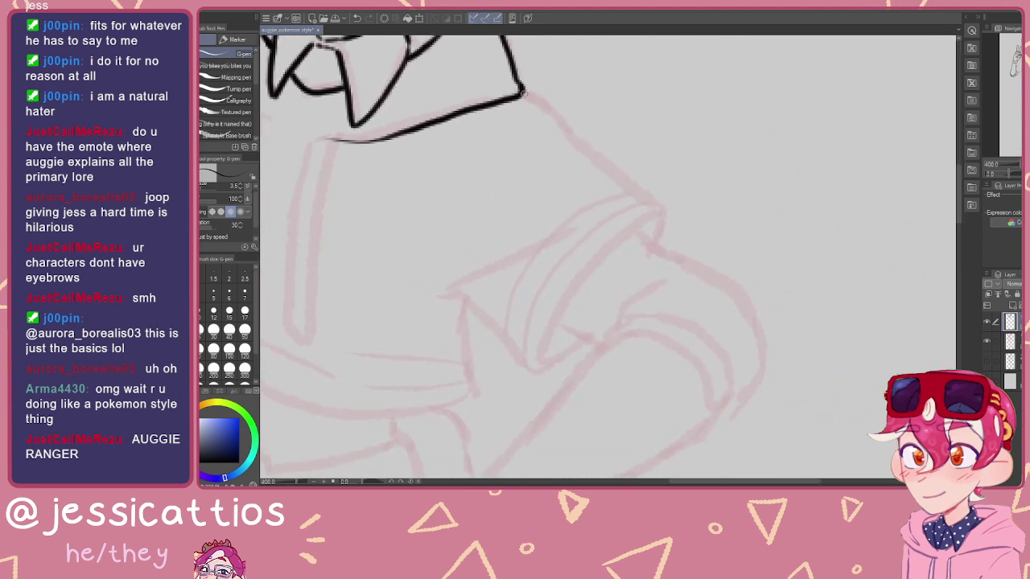
drag(539, 106, 555, 126)
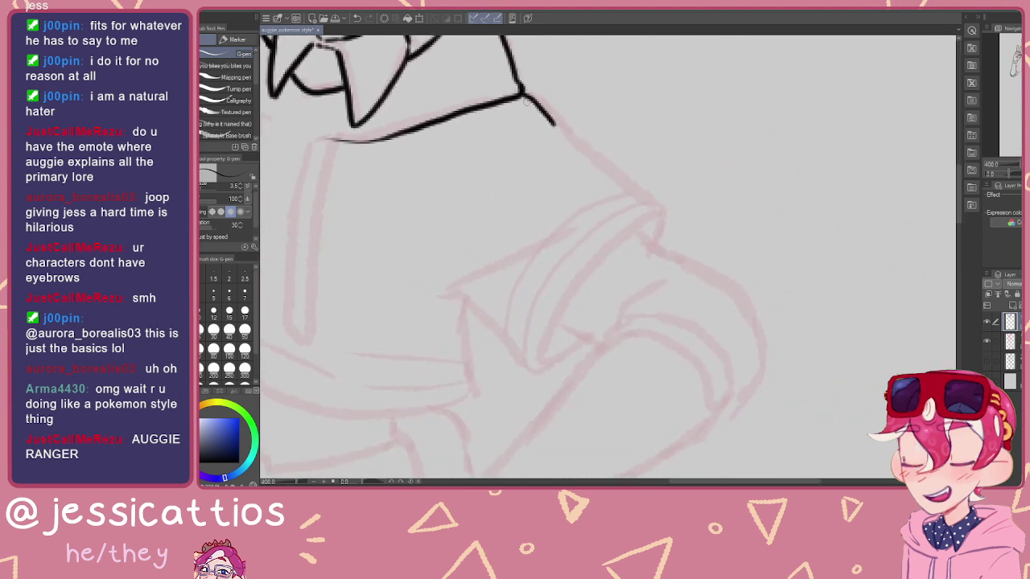
key(p)
key(p)
key(ctrl+z)
Step: Examine the inked hood and collar together with the sketched far shoulder and the sleeve of the bent arm
scroll(507, 101, up, 1)
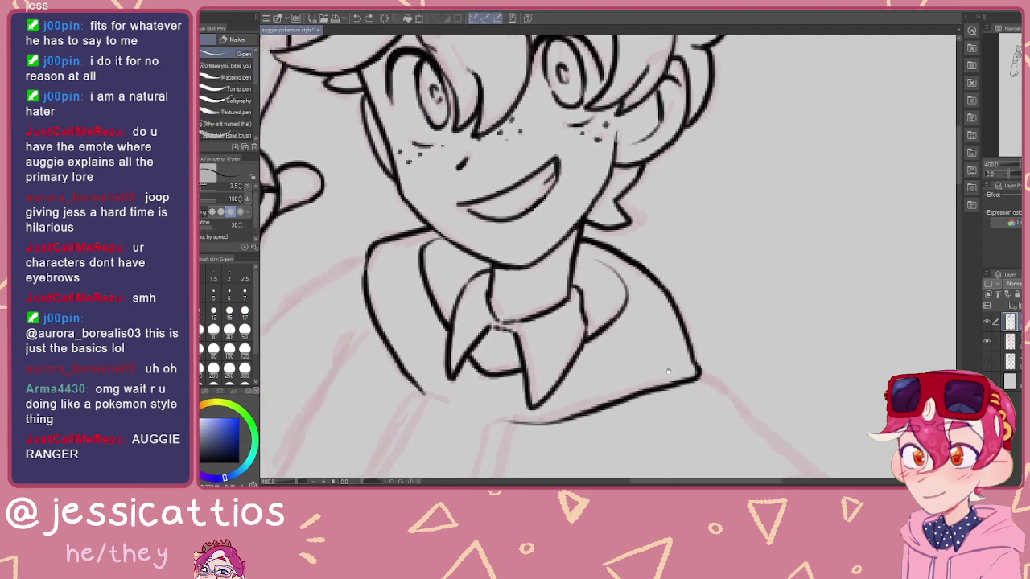
scroll(625, 241, down, 2)
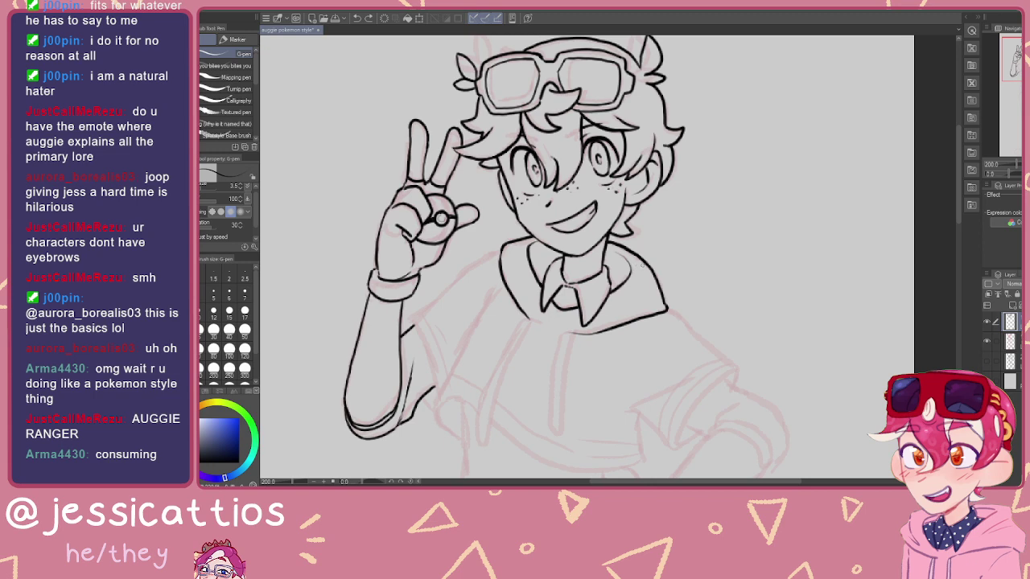
drag(620, 306, 615, 290)
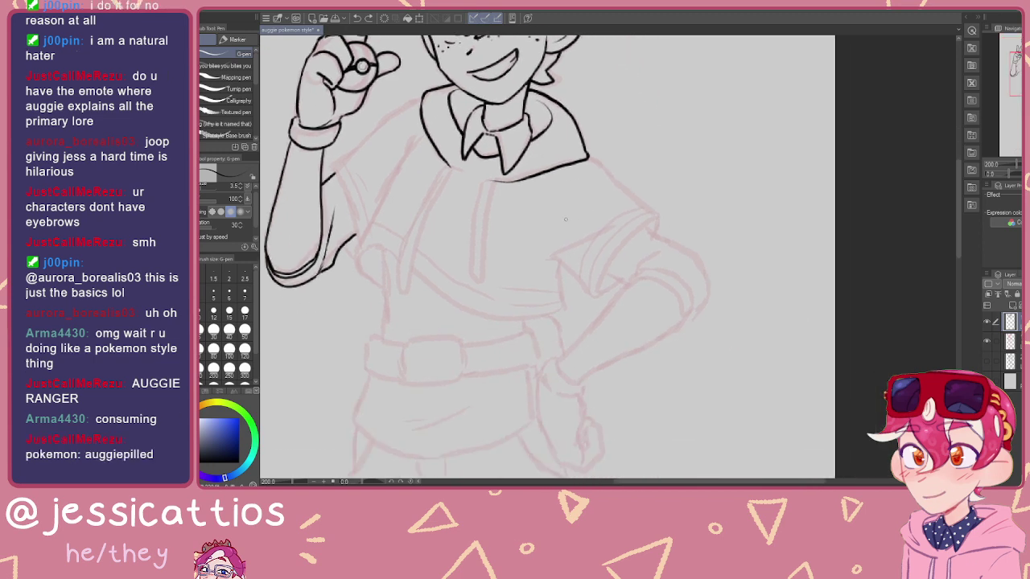
mouse_move(540, 194)
mouse_down()
mouse_move(649, 364)
mouse_move(636, 260)
mouse_move(595, 271)
mouse_move(641, 322)
mouse_up()
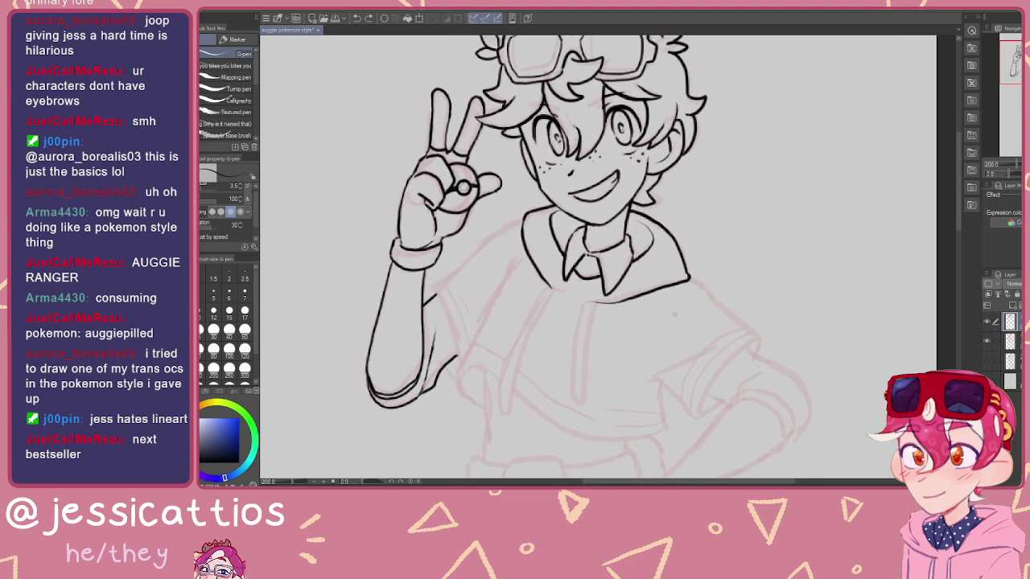
drag(659, 322, 619, 209)
scroll(644, 201, up, 2)
mouse_move(759, 305)
mouse_down()
mouse_move(582, 163)
mouse_move(610, 160)
mouse_move(685, 200)
mouse_move(708, 230)
mouse_up()
key(ctrl+z)
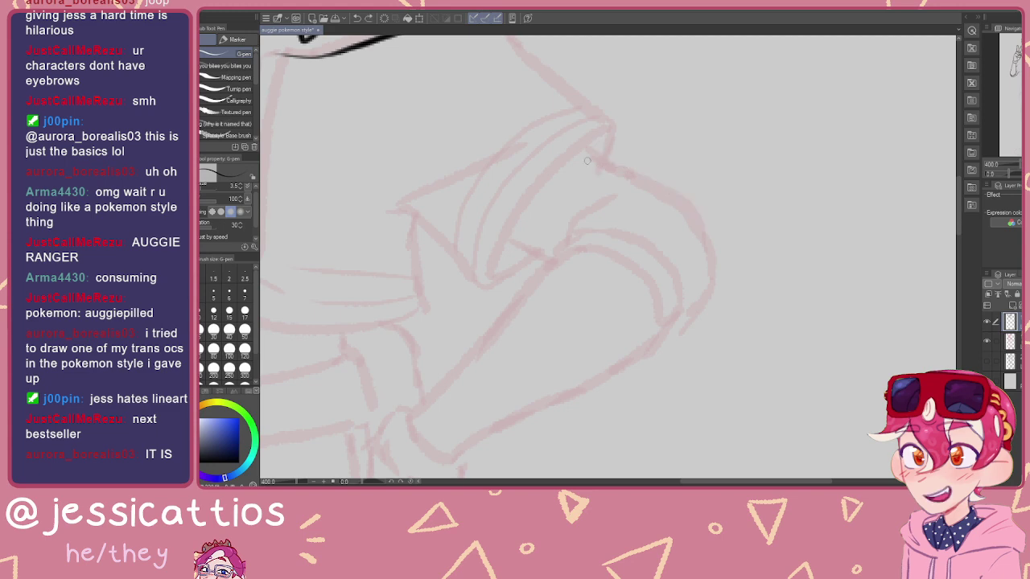
Step: Ink the raised arm's shoulder line from the hood to the sleeve and the sleeve opening's edge down to its lower contour
drag(531, 80, 724, 272)
mouse_move(318, 113)
mouse_down()
mouse_move(603, 146)
mouse_move(682, 99)
mouse_move(531, 218)
mouse_move(548, 177)
mouse_up()
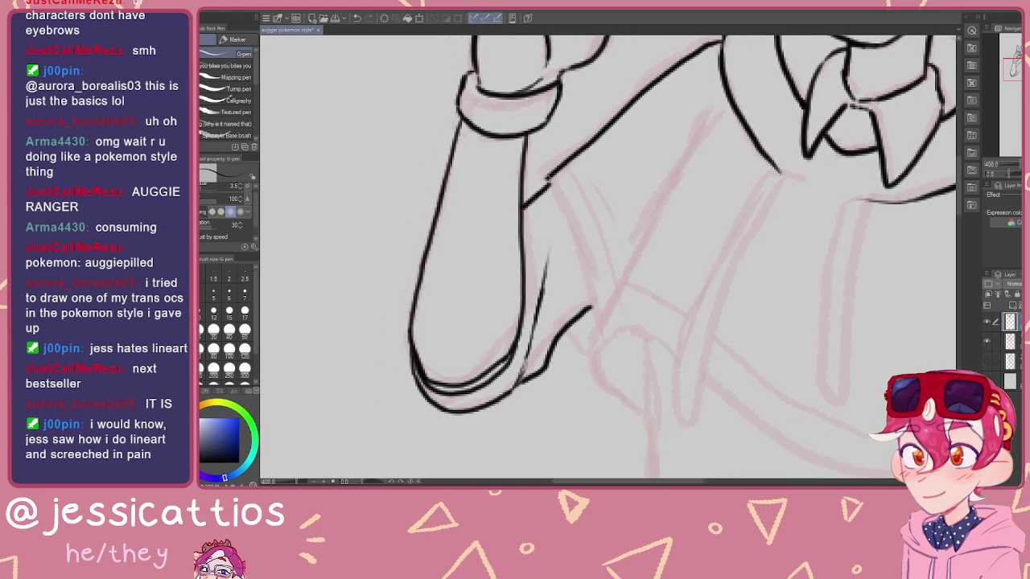
drag(569, 231, 582, 272)
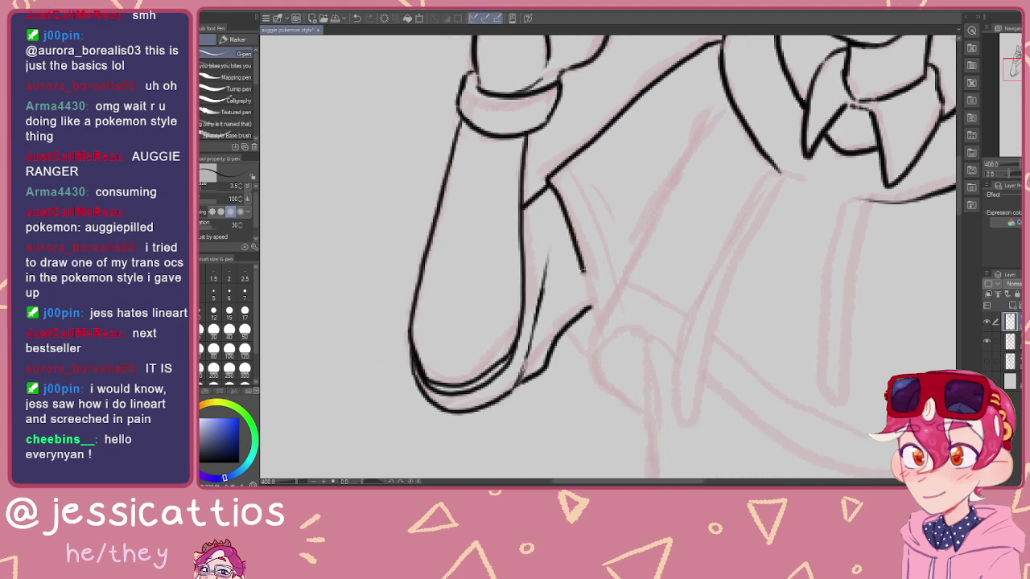
drag(597, 320, 597, 323)
drag(597, 323, 557, 324)
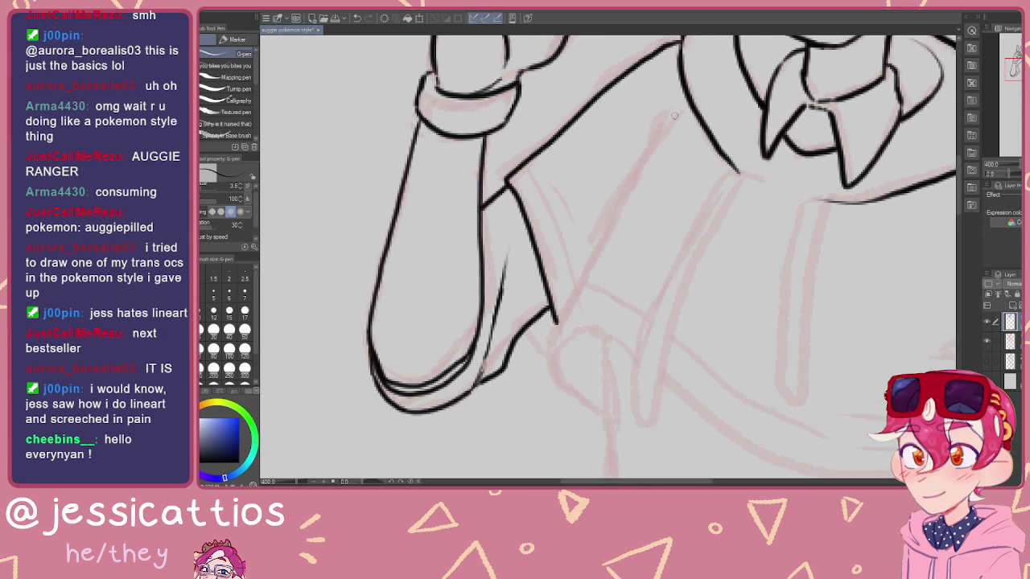
Step: Ink the hoodie's side line from the chest to the waist, round its lower corner and start the hem's curled fold
mouse_move(654, 149)
mouse_down()
mouse_move(578, 311)
mouse_move(558, 326)
mouse_move(548, 250)
mouse_up()
drag(549, 249, 551, 279)
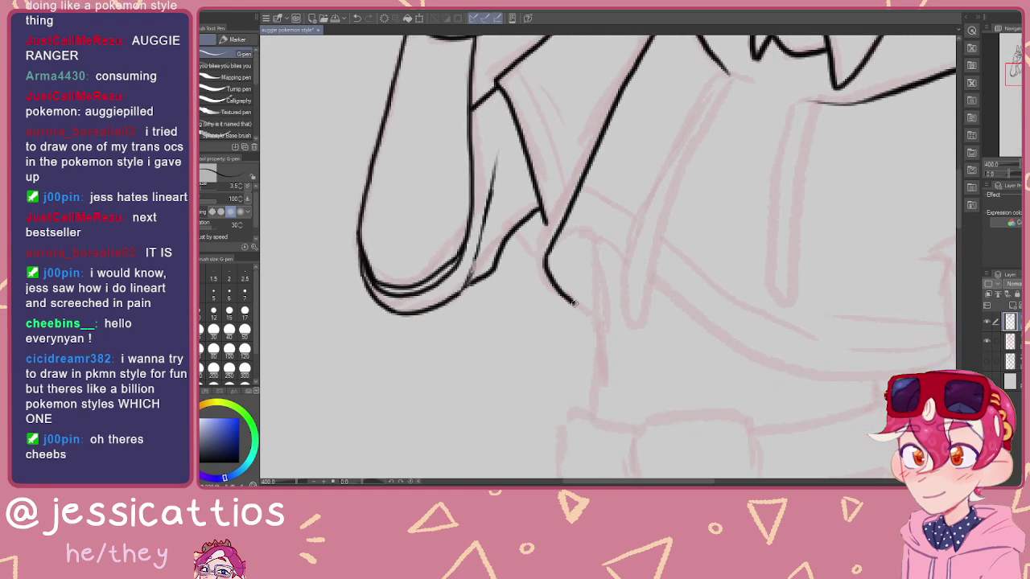
mouse_move(586, 311)
mouse_down()
mouse_move(531, 206)
mouse_move(557, 194)
mouse_move(522, 217)
mouse_move(523, 204)
mouse_move(560, 191)
mouse_move(617, 220)
mouse_move(481, 150)
mouse_up()
key(ctrl+z)
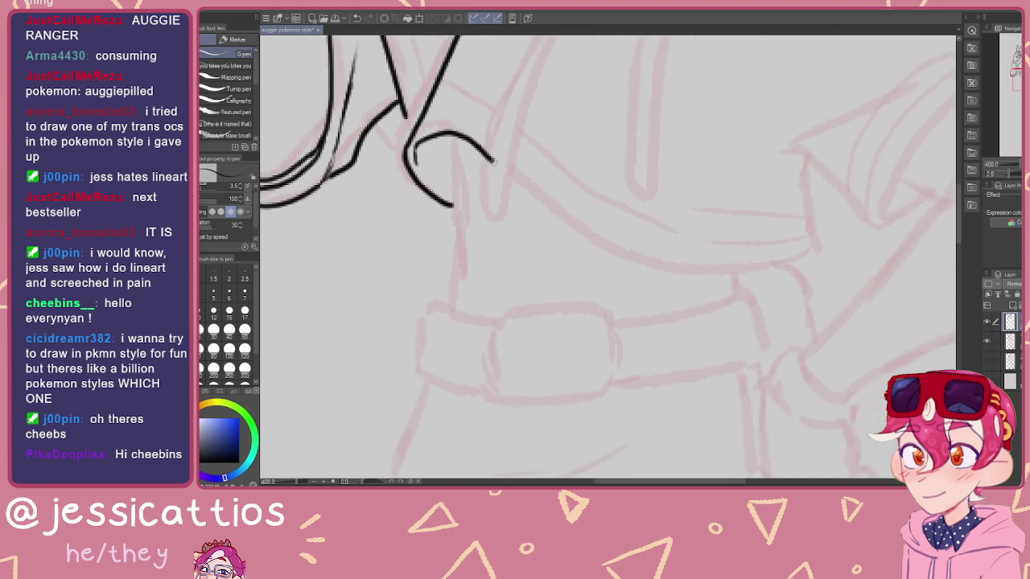
Step: Ink the hoodie's front hem across the waist and join it to a short side edge near the bent arm
mouse_move(520, 184)
mouse_down()
mouse_move(613, 243)
mouse_move(665, 254)
mouse_move(759, 244)
mouse_move(813, 208)
mouse_move(701, 308)
mouse_move(654, 284)
mouse_move(697, 241)
mouse_move(710, 281)
mouse_move(635, 320)
mouse_up()
key(e)
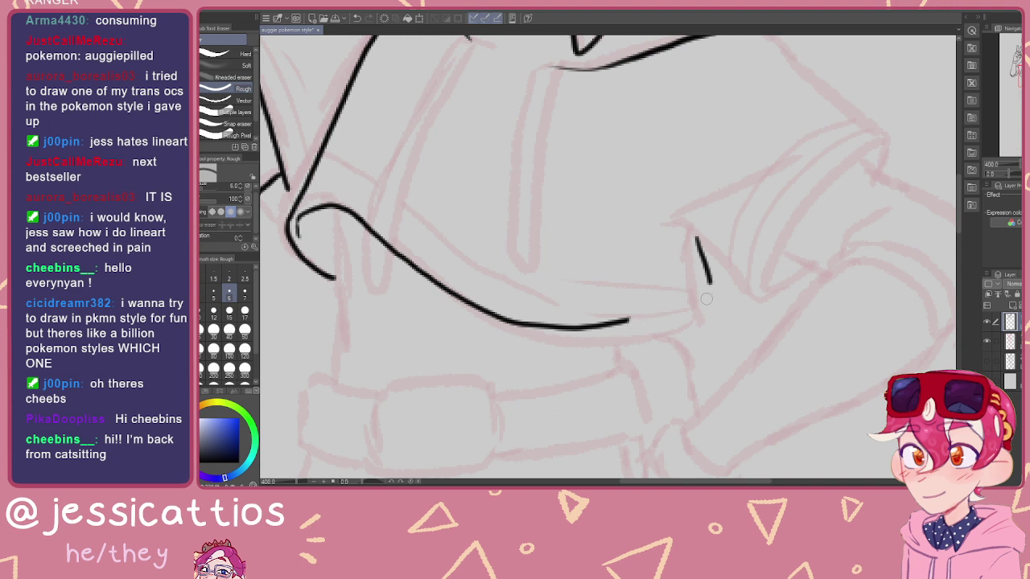
key(p)
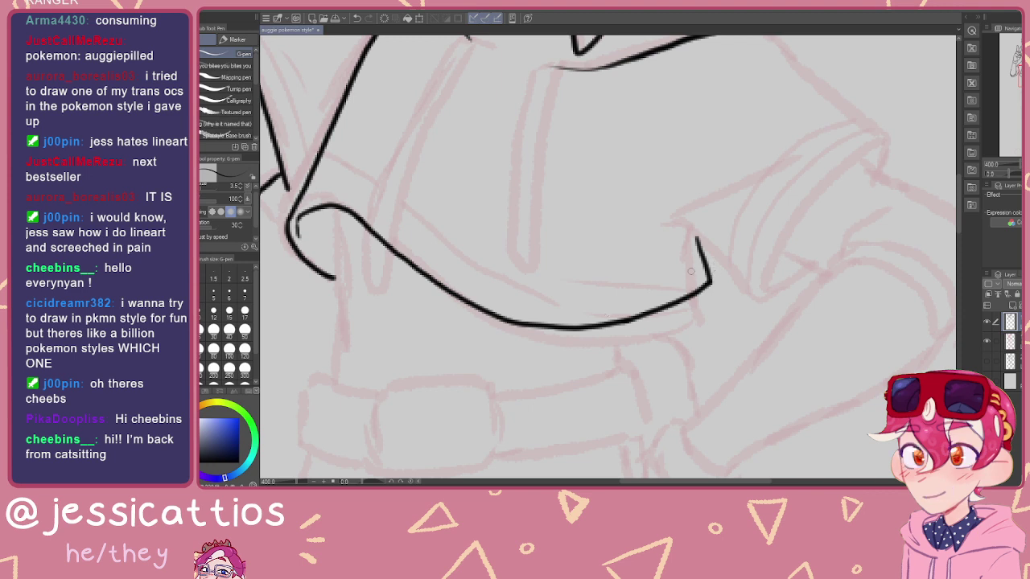
Step: Thicken the hoodie's hem line towards the bent arm and check the inked hoodie against the whole figure
mouse_move(561, 251)
mouse_down()
mouse_move(706, 227)
mouse_move(606, 184)
mouse_up()
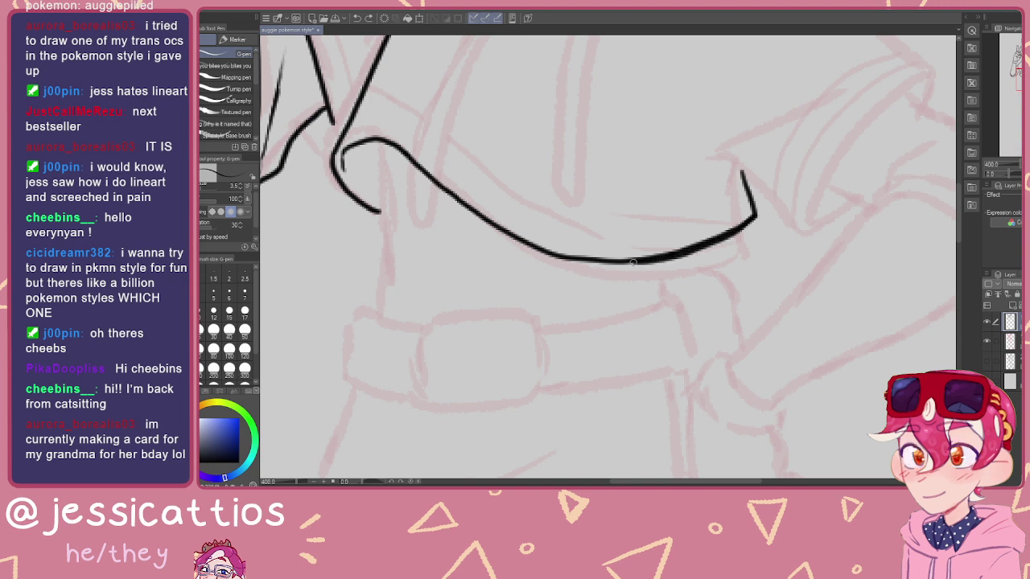
drag(586, 260, 581, 261)
key(ctrl+z)
mouse_move(702, 222)
mouse_down()
mouse_move(682, 279)
mouse_move(713, 352)
mouse_up()
drag(673, 252, 740, 346)
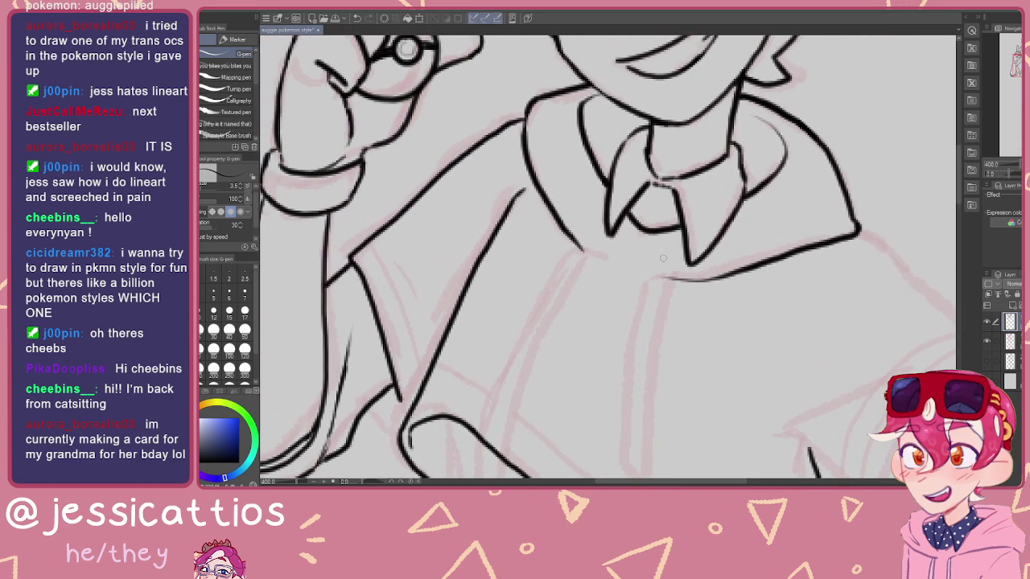
scroll(664, 259, down, 6)
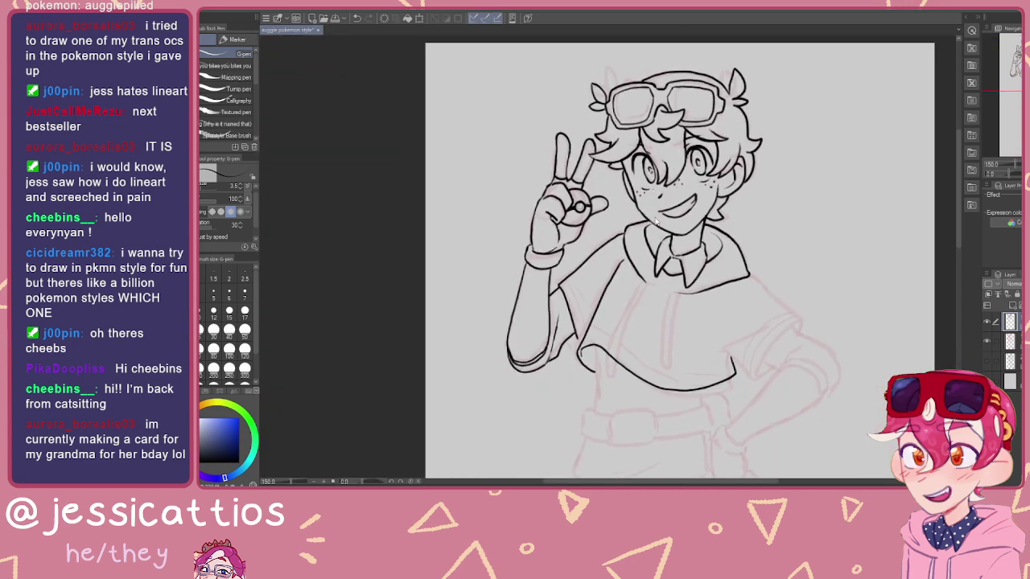
Step: Thin the line art of the central fringe strands just below the goggles with the Rough eraser
scroll(722, 207, up, 6)
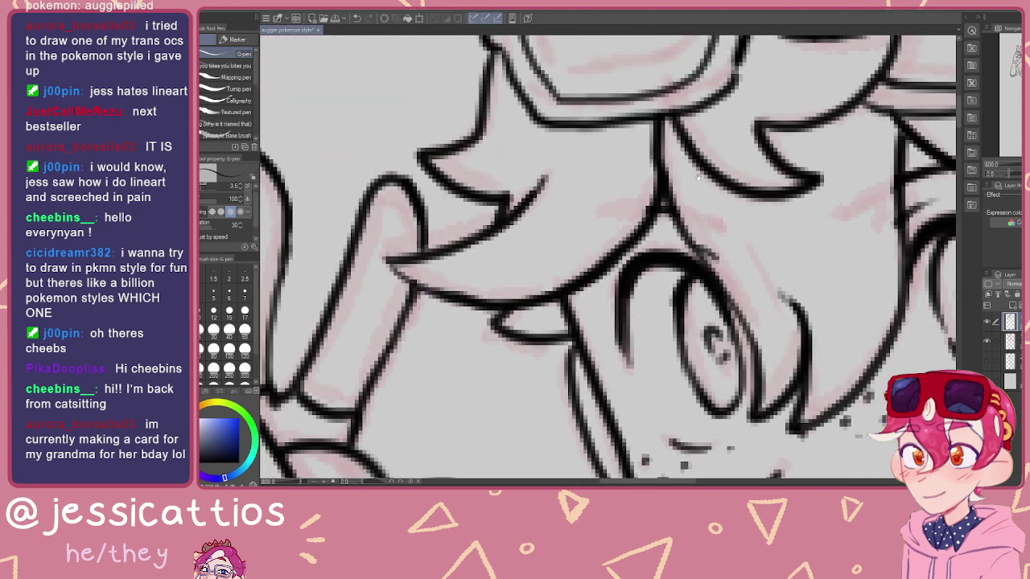
drag(722, 207, 803, 230)
key(e)
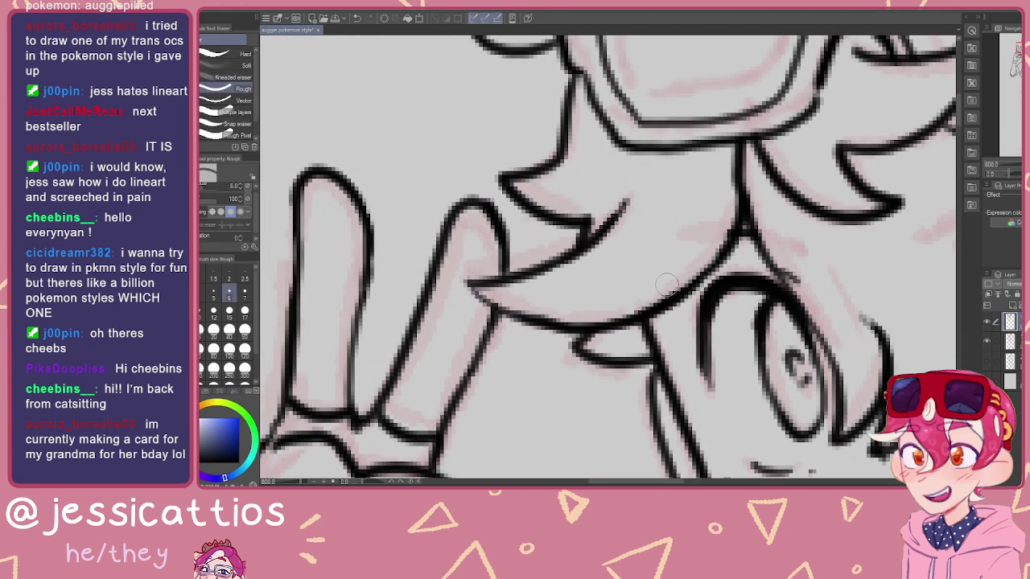
scroll(613, 294, up, 5)
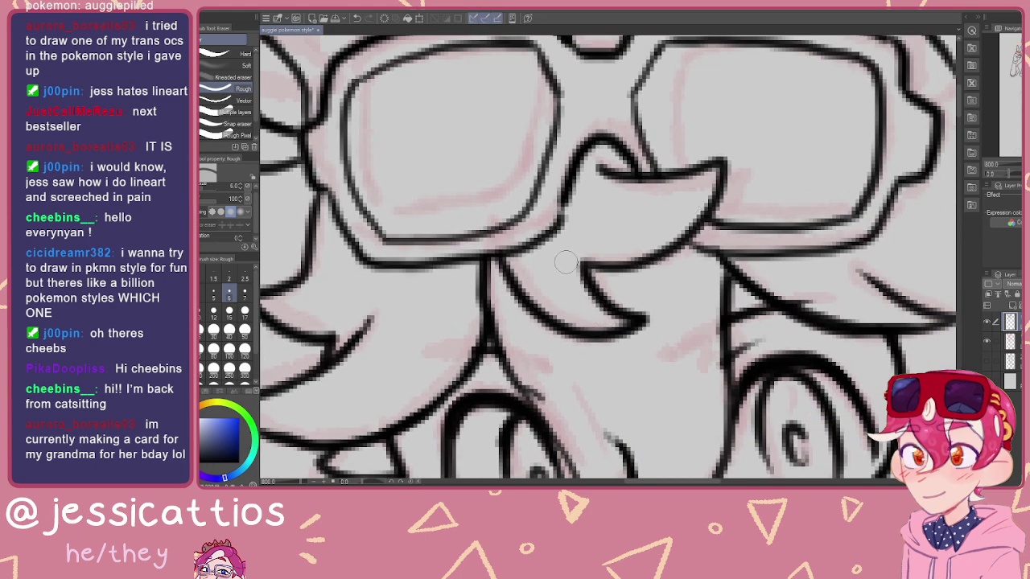
drag(570, 288, 633, 278)
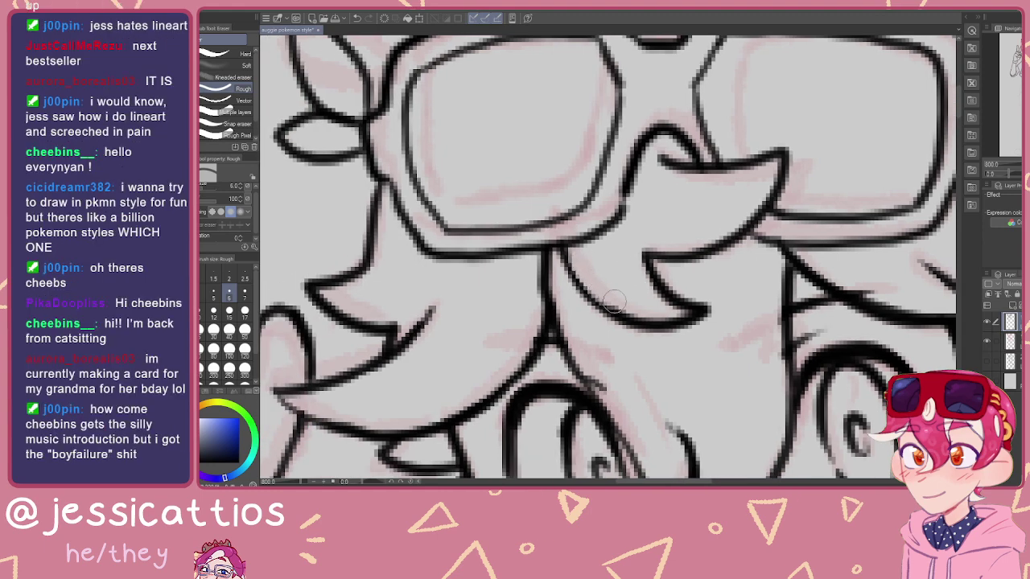
mouse_move(681, 298)
mouse_down()
mouse_move(568, 242)
mouse_move(449, 243)
mouse_up()
mouse_move(714, 251)
mouse_down()
mouse_move(680, 254)
mouse_move(726, 250)
mouse_move(654, 247)
mouse_up()
key(ctrl+z)
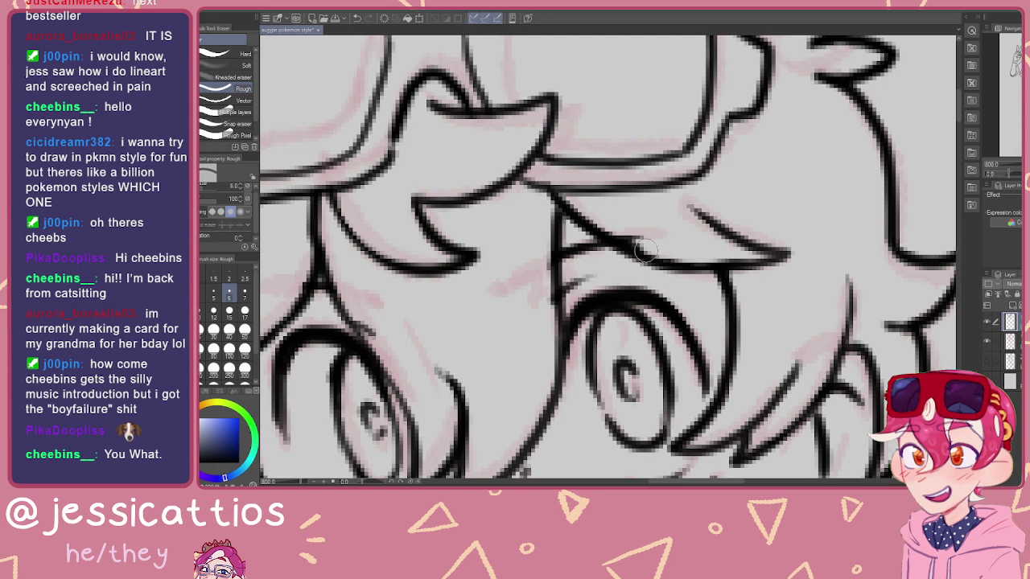
Step: Set the Rough eraser to size 2 and thin the fringe strand lines beside the eye nearest the ear
key(bracketleft)
key(bracketleft)
key(bracketleft)
key(bracketleft)
key(bracketleft)
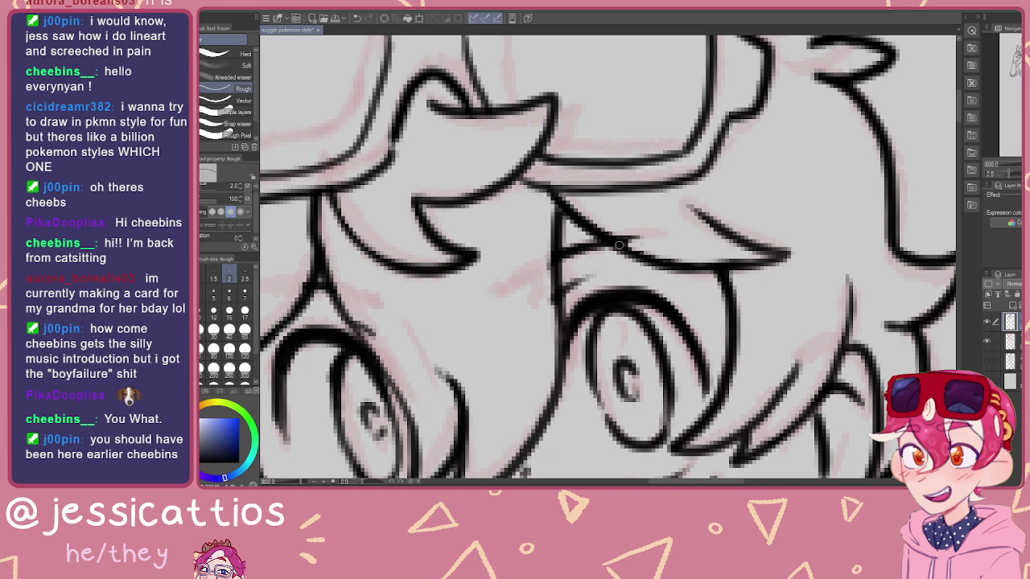
key(p)
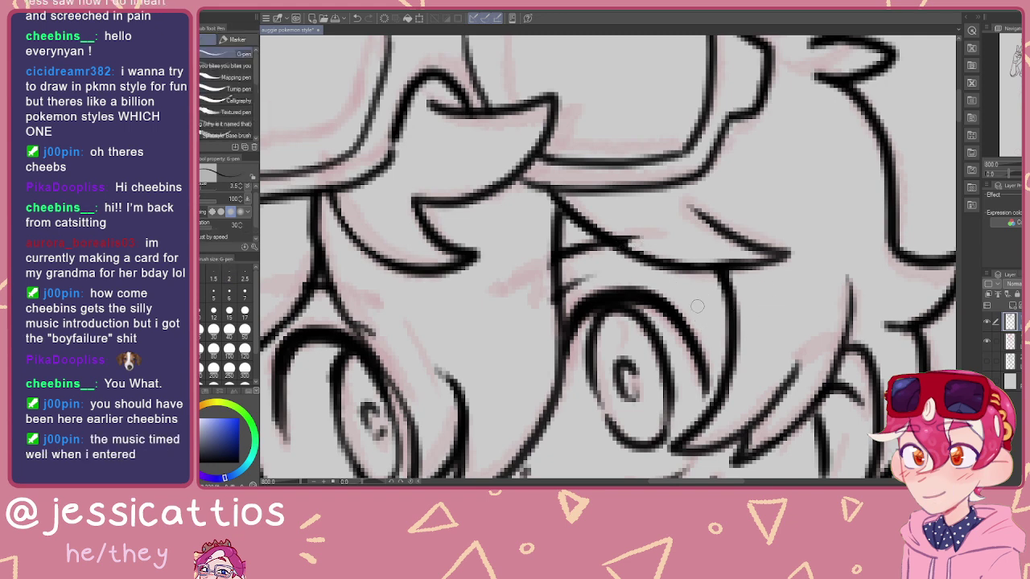
scroll(698, 307, down, 2)
scroll(713, 303, up, 2)
drag(717, 305, 669, 221)
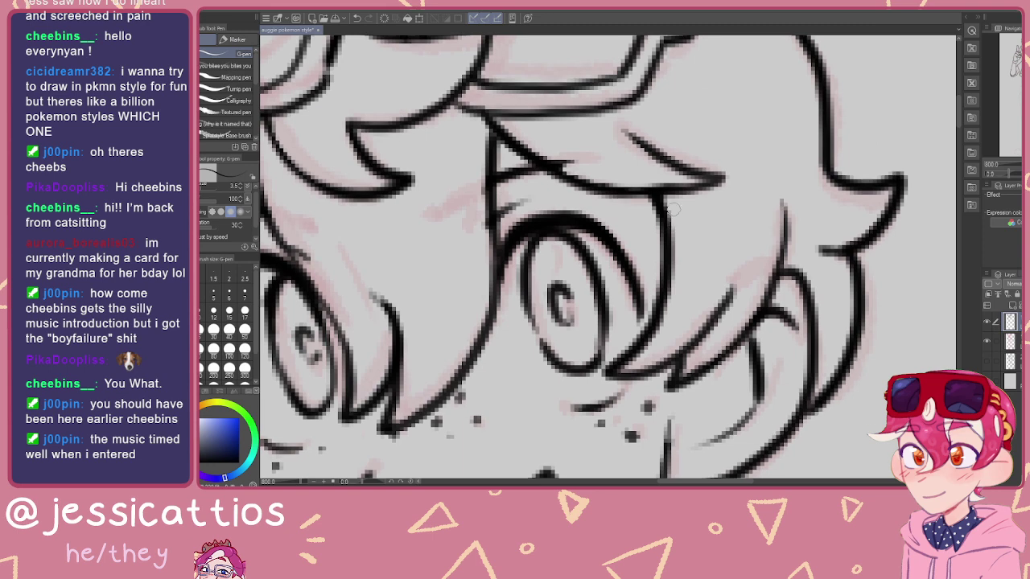
key(e)
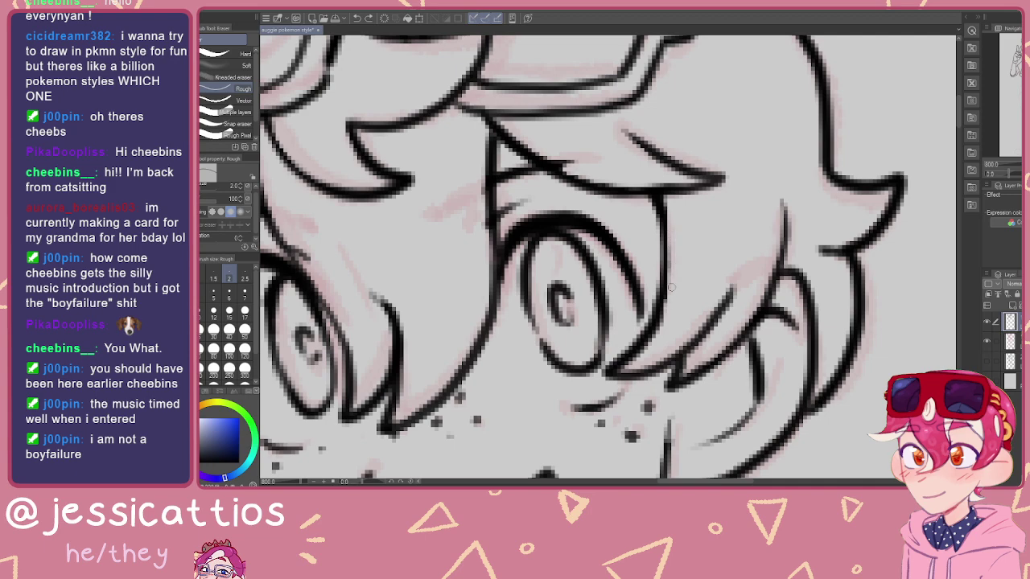
drag(664, 361, 694, 324)
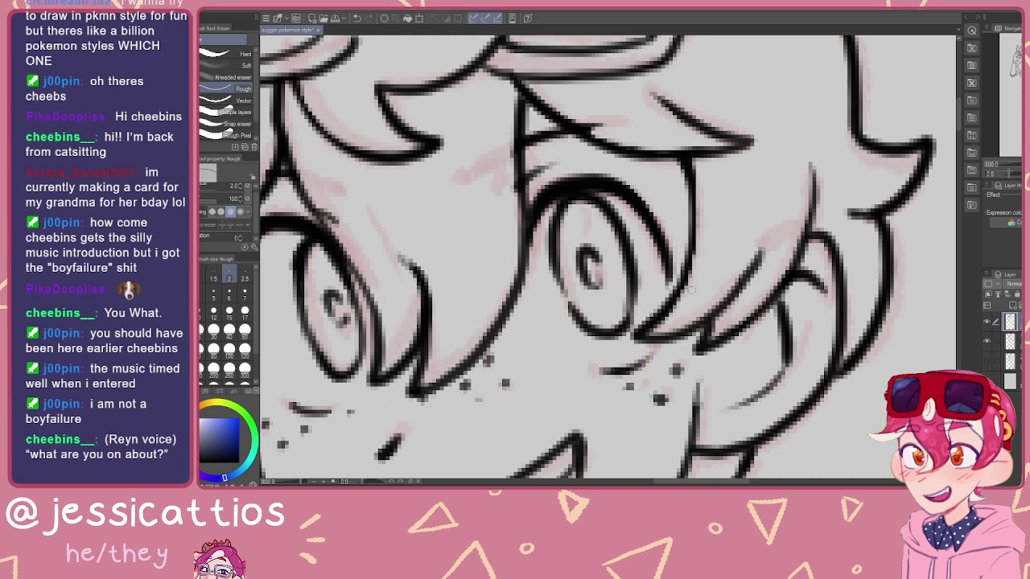
drag(679, 307, 662, 323)
mouse_move(750, 262)
mouse_down()
mouse_move(692, 292)
mouse_move(682, 332)
mouse_move(722, 302)
mouse_move(680, 300)
mouse_move(678, 344)
mouse_up()
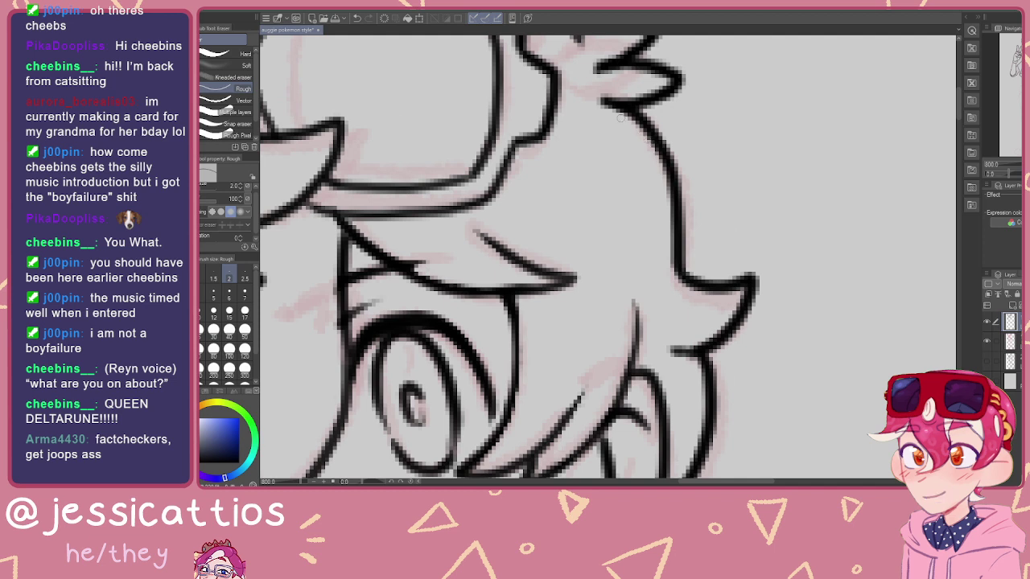
Step: Enlarge the eraser to size 4 and thin the hair's outer outline from the leaf-shaped tuft to the lock behind the ear
key(])
key(])
key(])
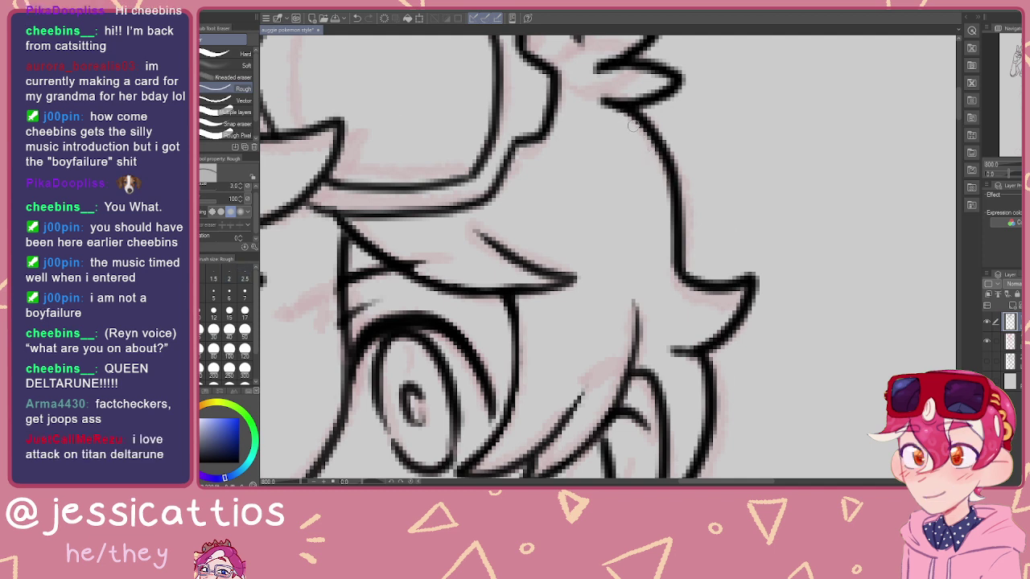
drag(629, 122, 655, 153)
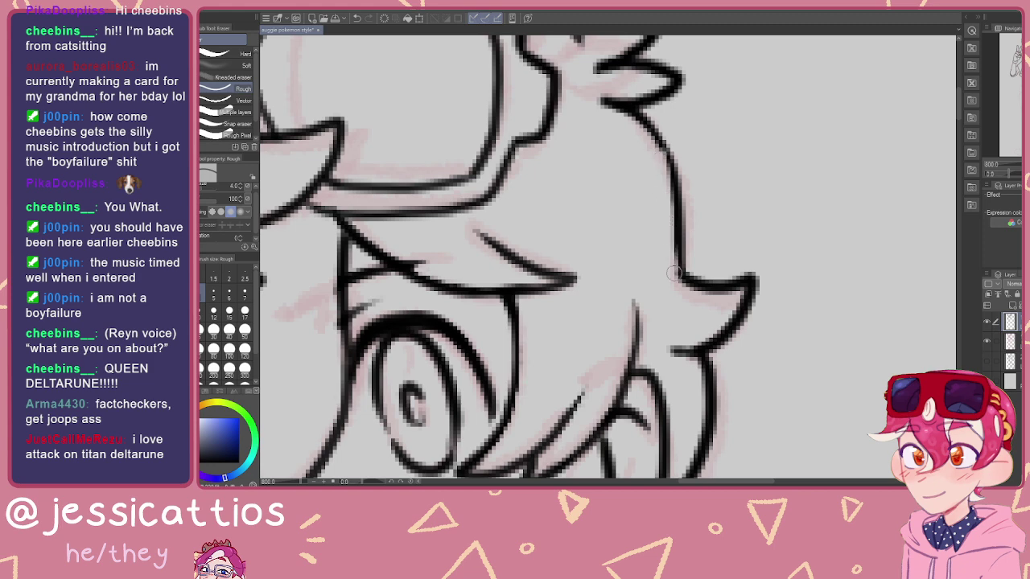
scroll(641, 291, down, 2)
drag(647, 293, 618, 263)
scroll(618, 260, up, 1)
scroll(618, 260, up, 5)
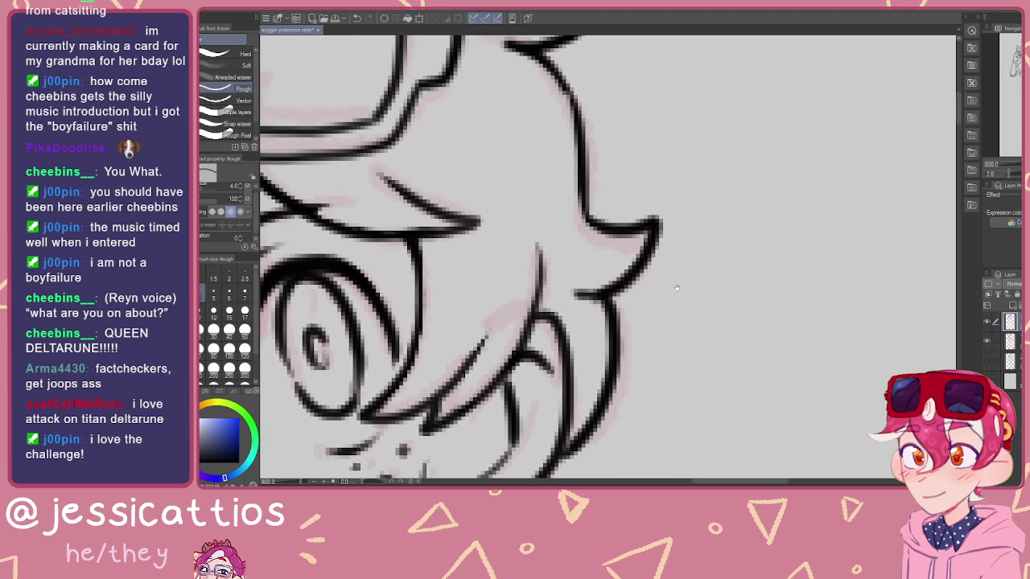
drag(685, 277, 654, 264)
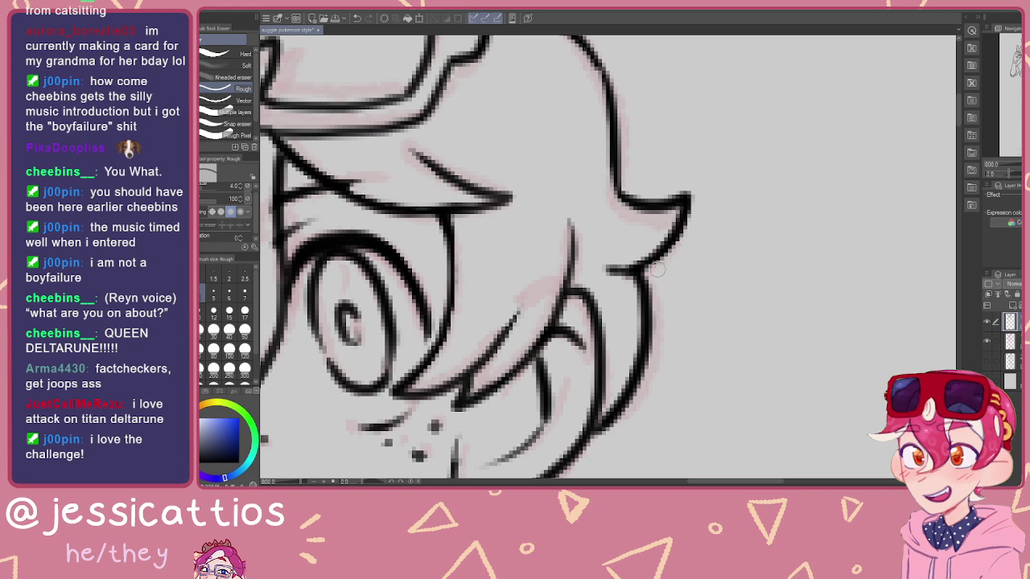
mouse_move(625, 308)
mouse_down()
mouse_move(647, 237)
mouse_move(653, 279)
mouse_move(631, 322)
mouse_up()
Step: Clean up the hair tuft at the nape with the eraser and check the fringe strand above the eye
drag(565, 408, 690, 210)
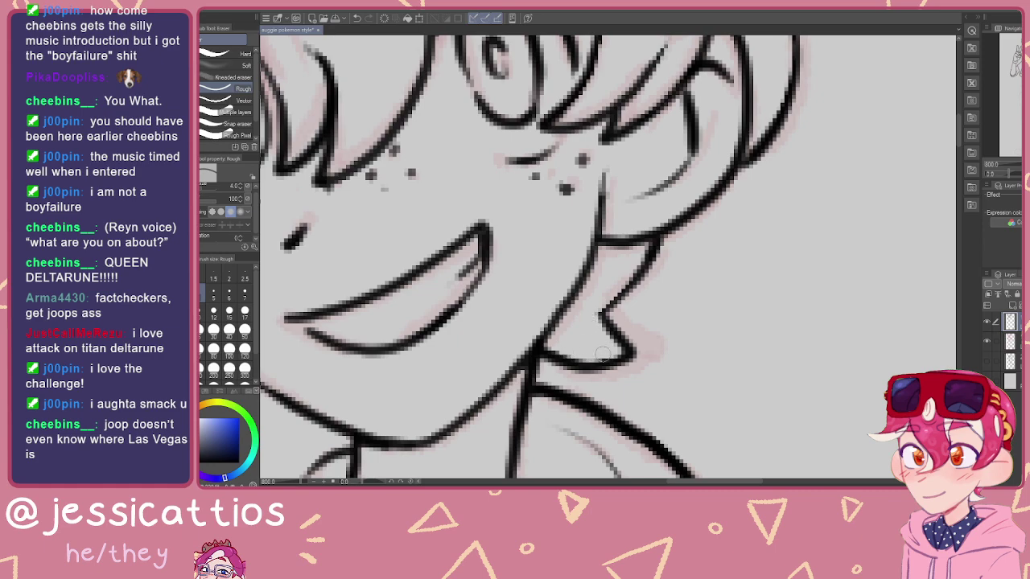
scroll(603, 351, up, 5)
drag(643, 333, 650, 383)
drag(640, 206, 704, 390)
scroll(639, 261, up, 1)
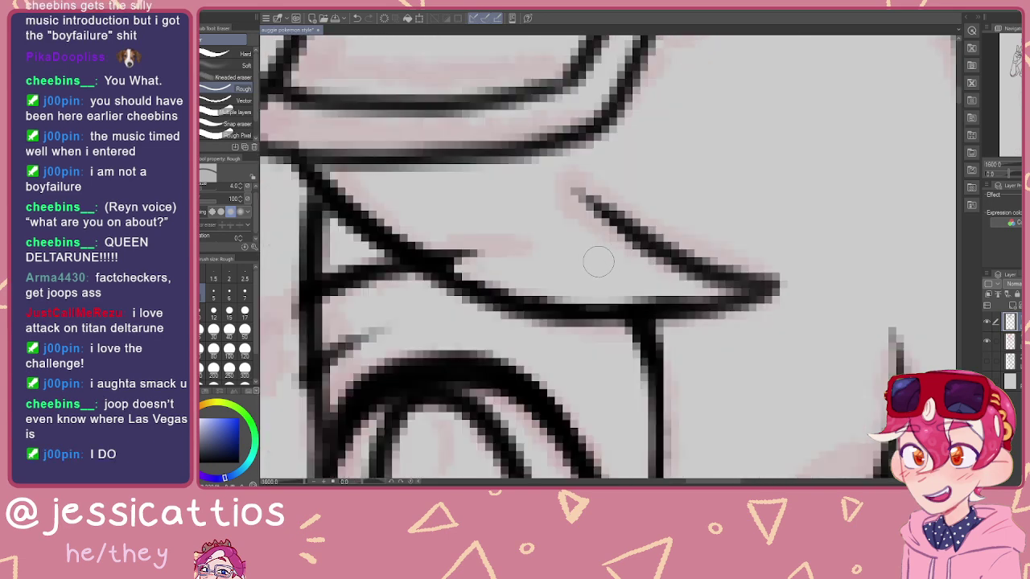
scroll(616, 253, down, 3)
scroll(585, 250, down, 1)
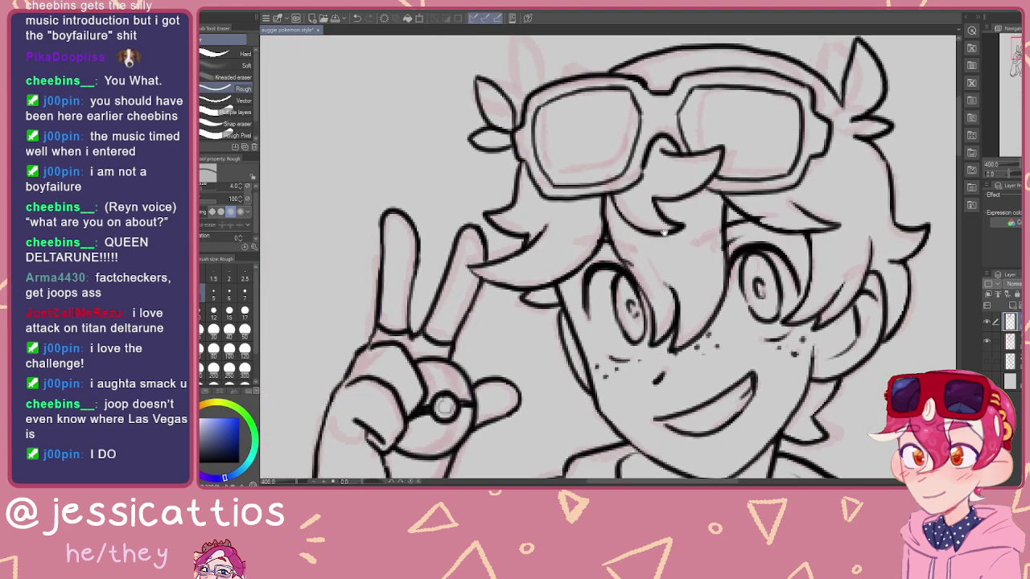
Step: Thin the goggles' upper frame lines across both lenses and trim the headband's end beside the leaf-shaped tuft
scroll(616, 170, up, 3)
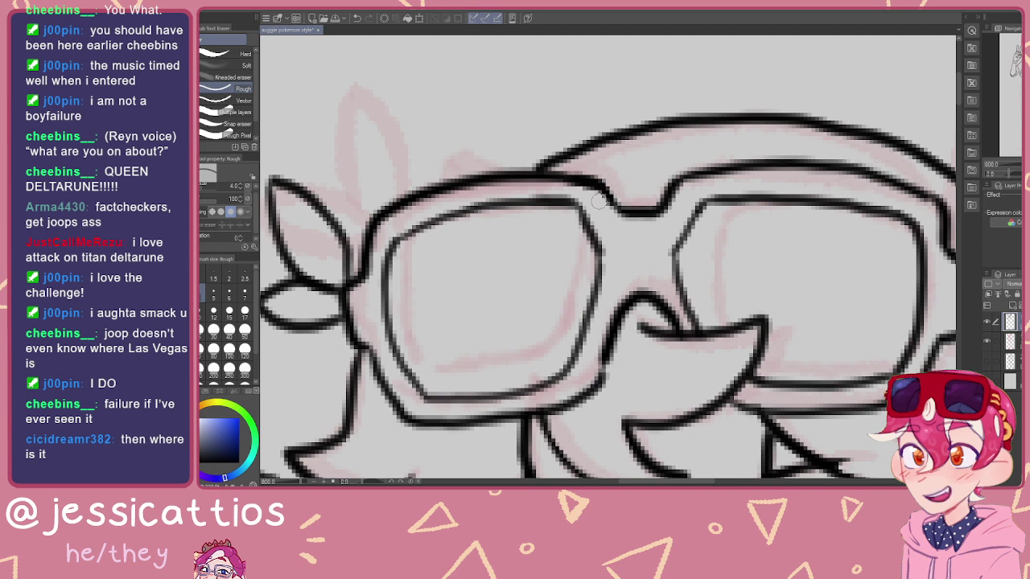
drag(663, 203, 550, 197)
mouse_move(643, 193)
mouse_down()
mouse_move(544, 246)
mouse_move(472, 230)
mouse_up()
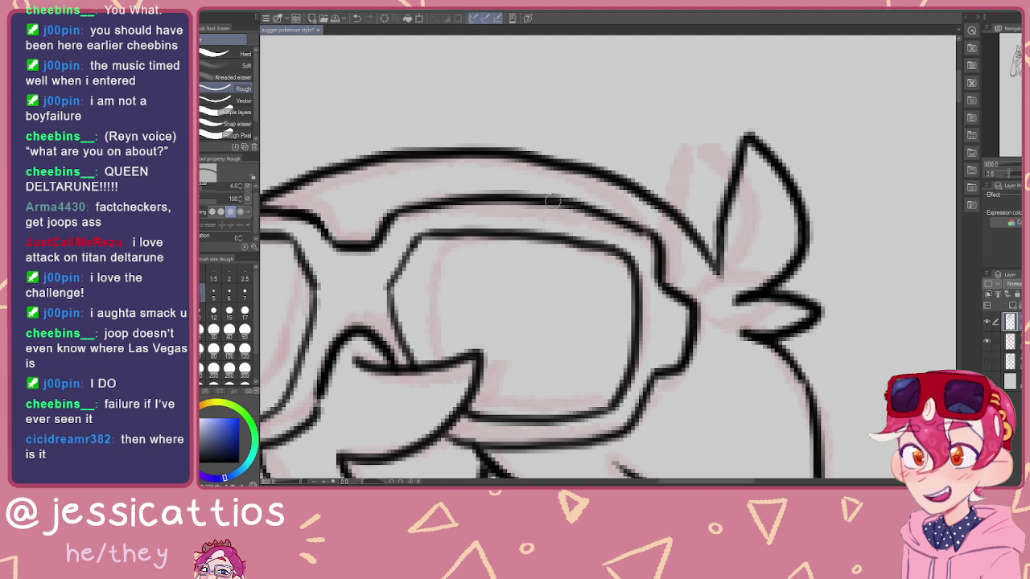
drag(633, 227, 550, 217)
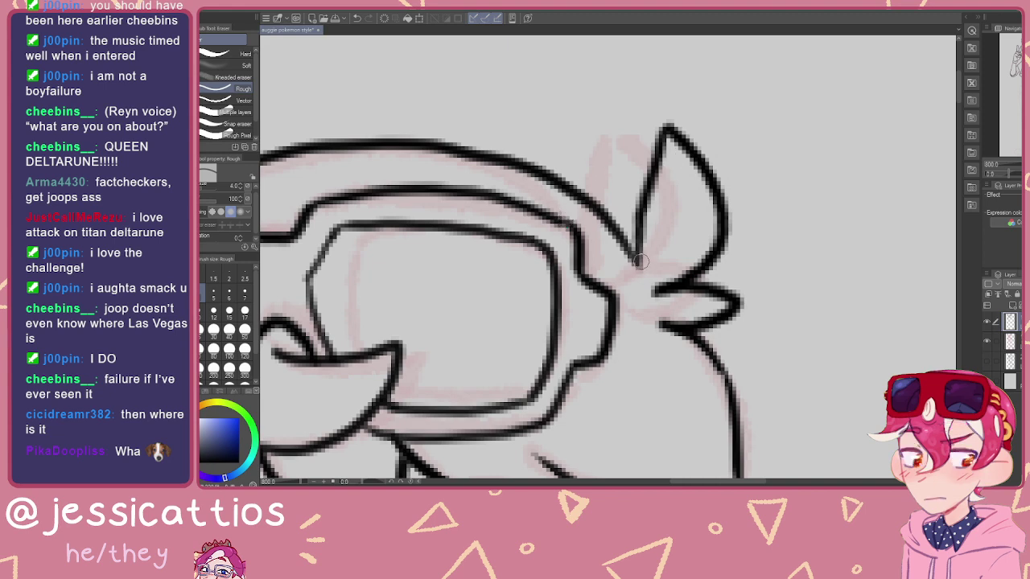
scroll(660, 289, up, 2)
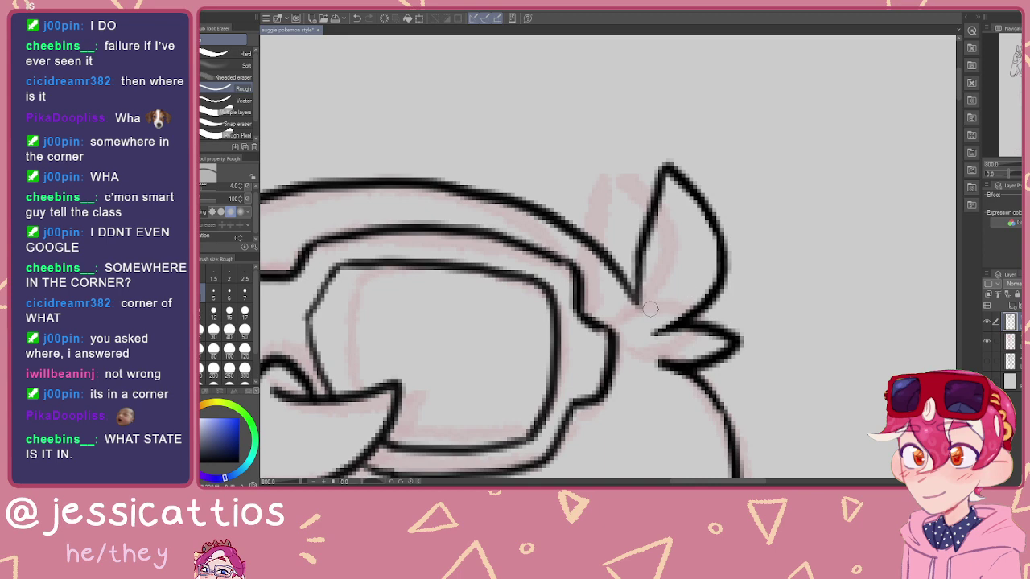
scroll(712, 278, down, 2)
drag(706, 311, 645, 253)
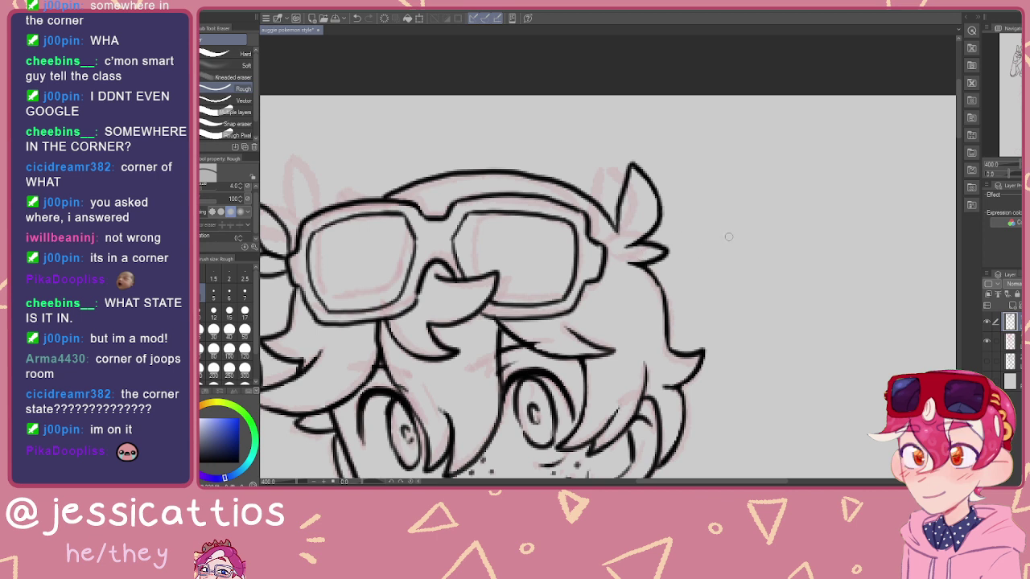
Step: Examine the inked face, hand and collar, hiding the pink sketch layer for the check and showing it again
drag(637, 320, 737, 192)
drag(624, 355, 705, 261)
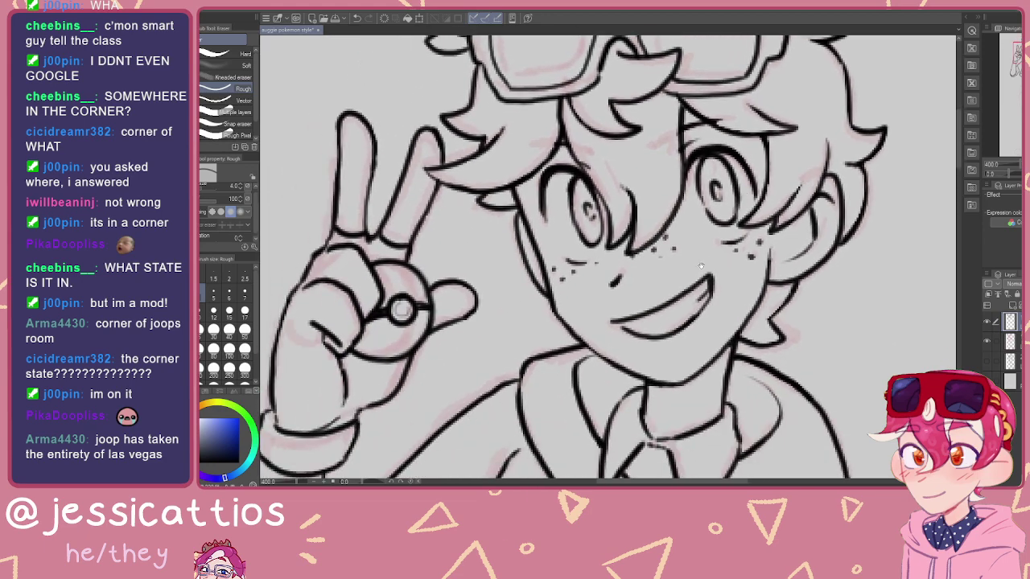
drag(753, 188, 661, 222)
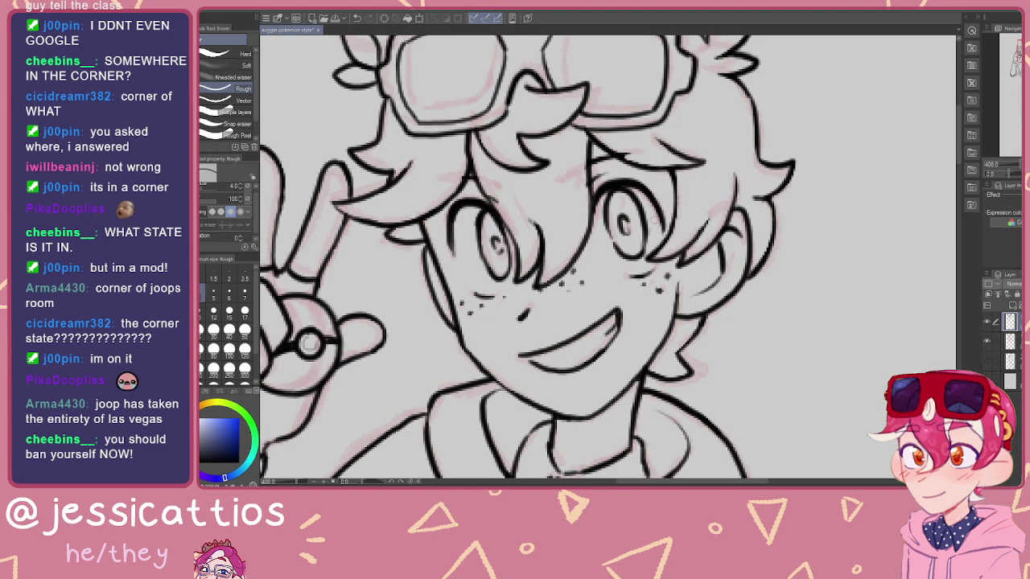
drag(515, 278, 656, 216)
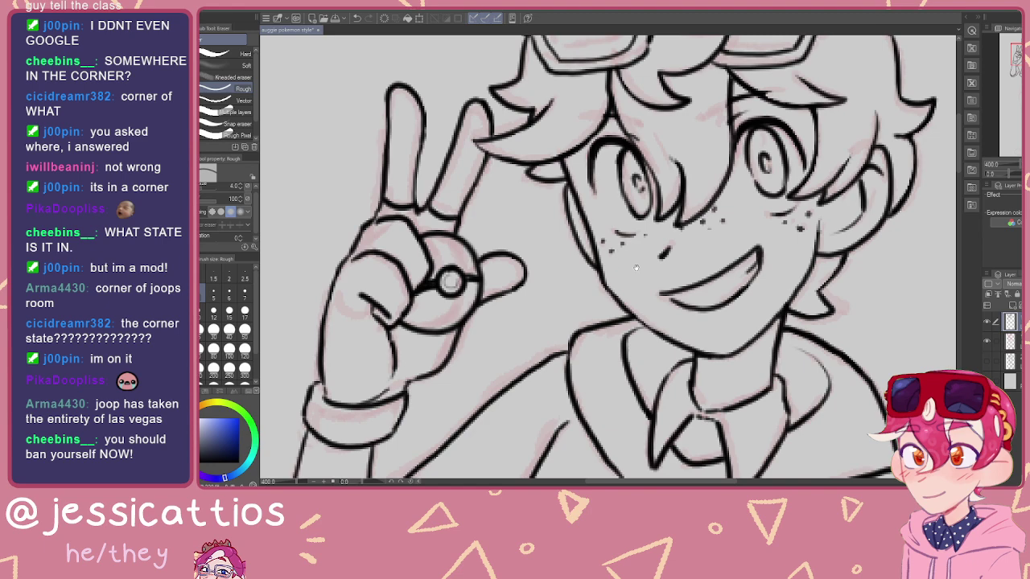
scroll(636, 261, up, 2)
scroll(636, 261, right, 1)
click(987, 343)
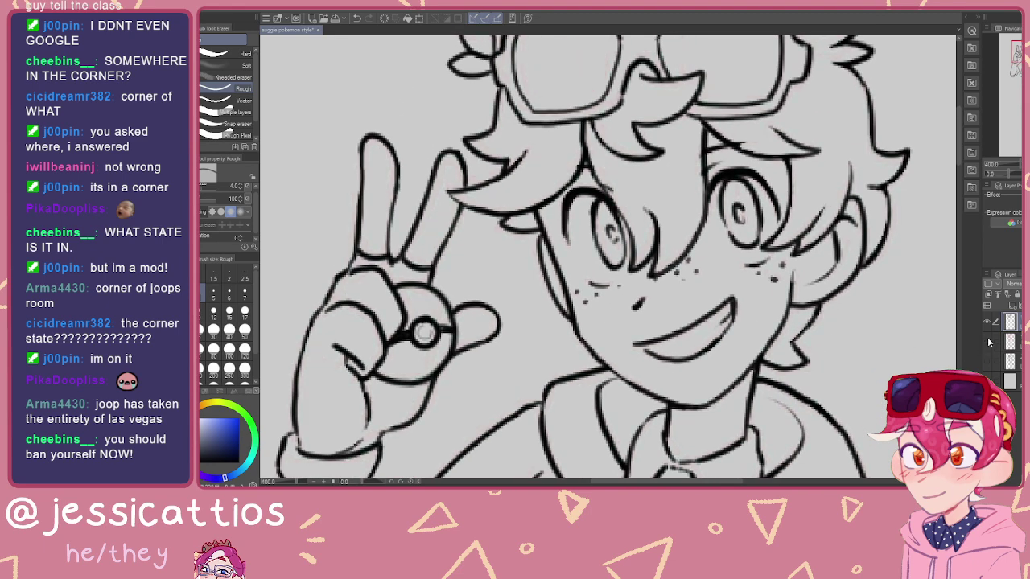
key(ctrl+minus)
key(ctrl+minus)
drag(833, 315, 930, 266)
key(ctrl+plus)
key(ctrl+plus)
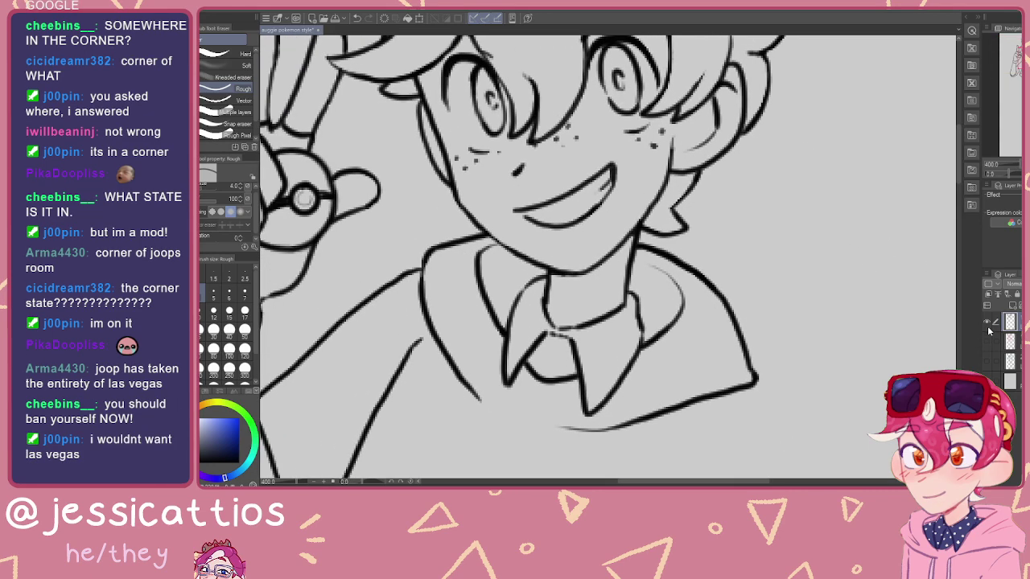
click(986, 341)
Step: Switch to the G-pen at size 3 and try a line from the hood's corner down the far shoulder
drag(663, 260, 656, 207)
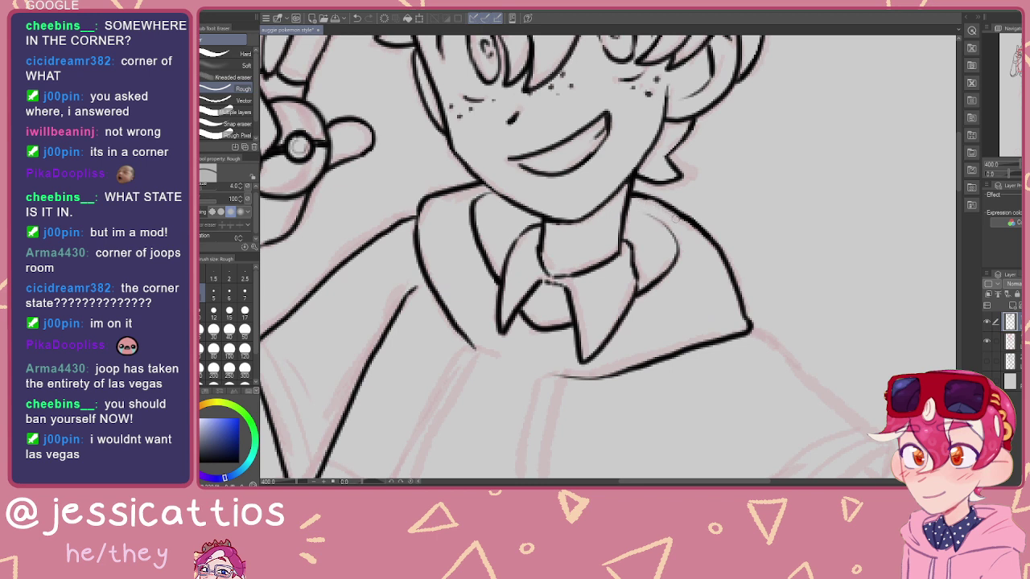
key(ctrl+z)
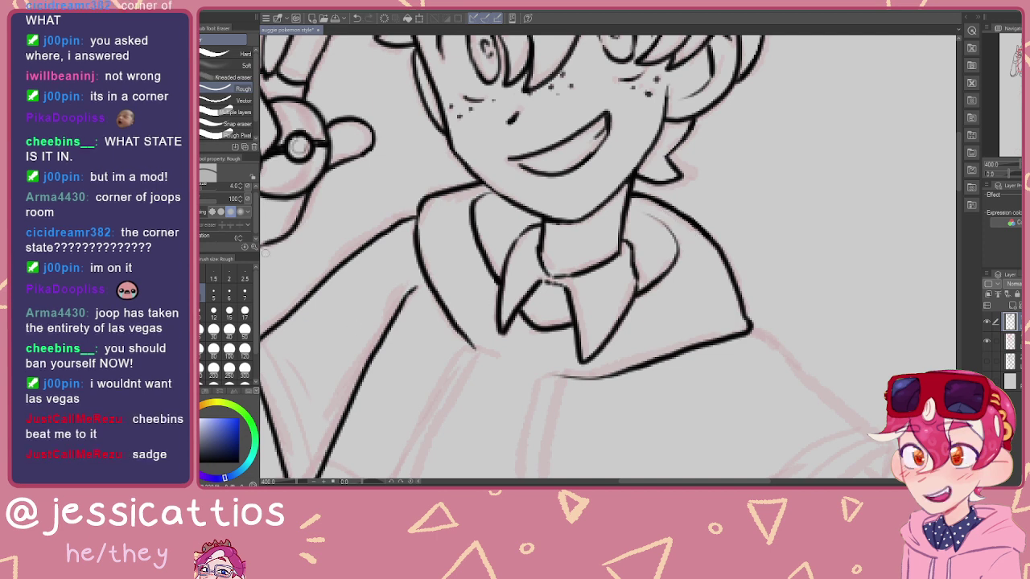
key(p)
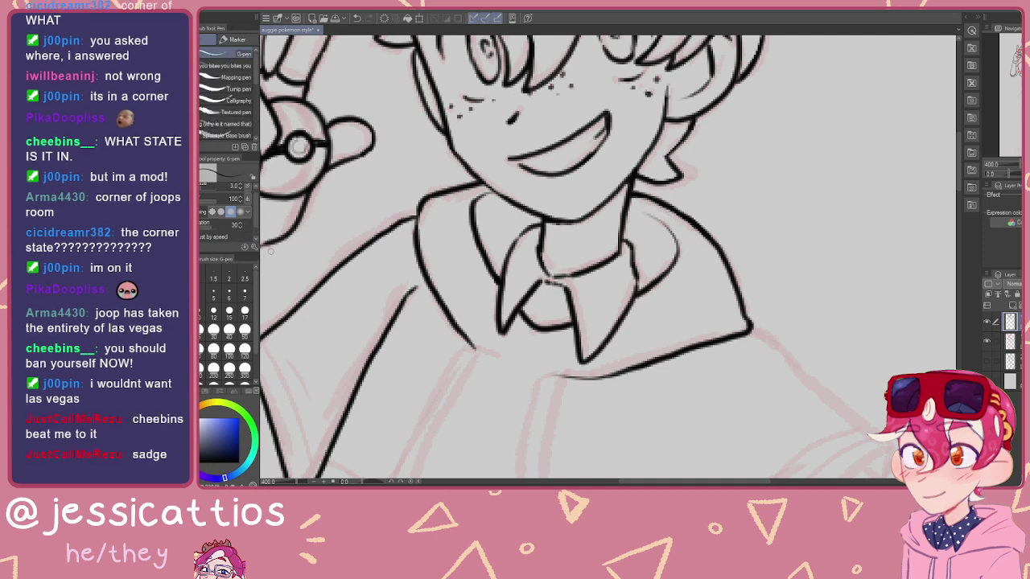
mouse_move(745, 298)
mouse_down()
mouse_move(792, 379)
mouse_move(845, 366)
mouse_move(813, 420)
mouse_up()
key(ctrl+z)
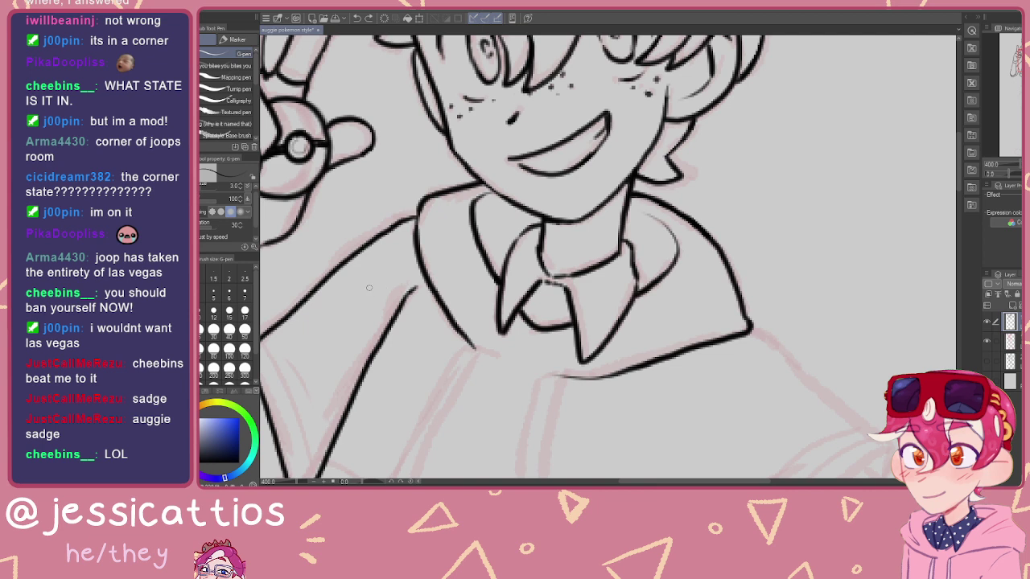
drag(578, 307, 614, 378)
scroll(611, 375, down, 2)
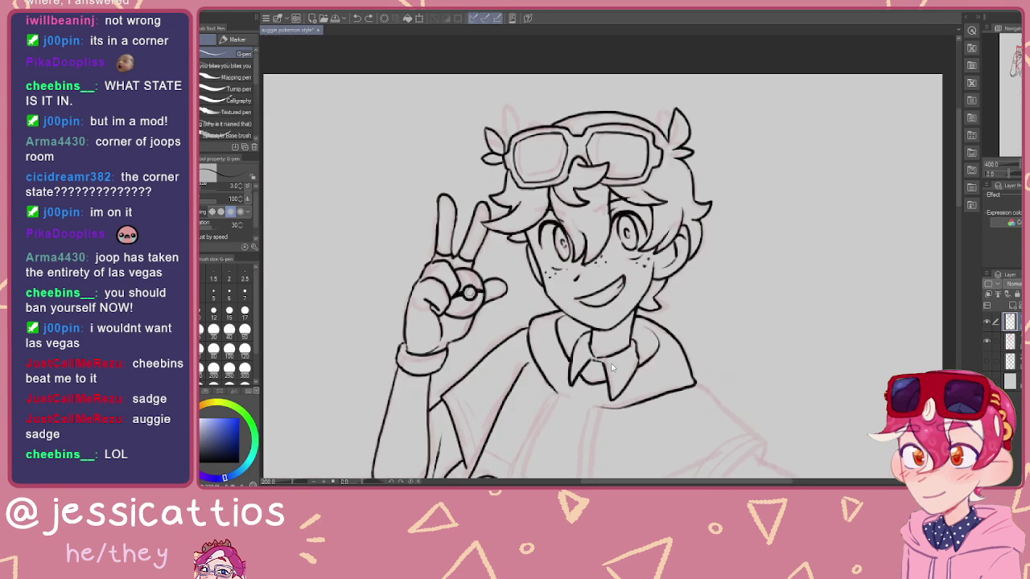
drag(566, 348, 568, 200)
scroll(577, 243, up, 4)
drag(791, 67, 654, 266)
mouse_move(701, 159)
mouse_down()
mouse_move(771, 195)
mouse_move(800, 243)
mouse_up()
key(ctrl+z)
scroll(692, 343, down, 2)
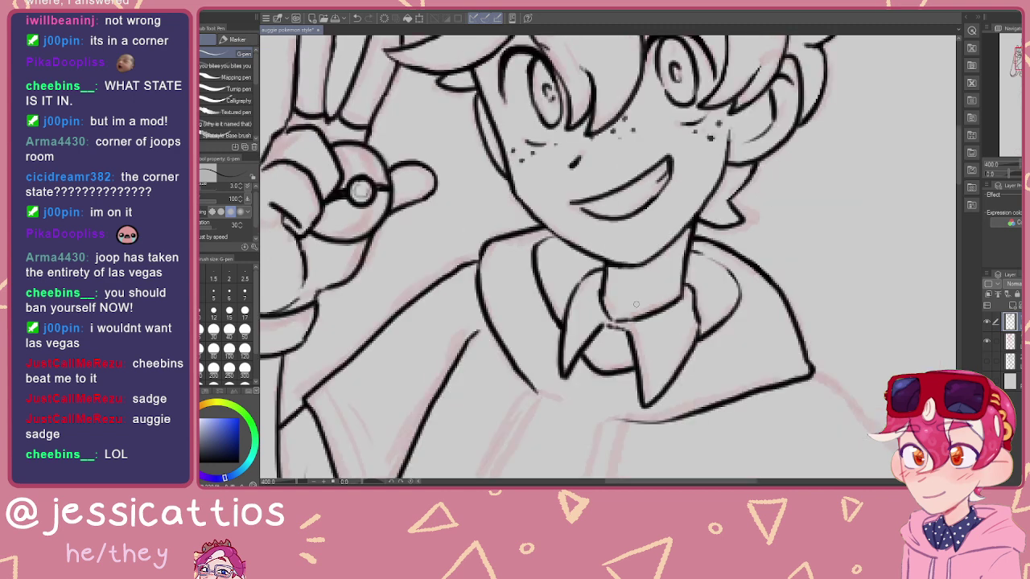
Step: Ink both sides and the rounded tip of the hoodie drawstring hanging from the middle of the hood's front edge
drag(620, 320, 712, 219)
drag(713, 386, 676, 210)
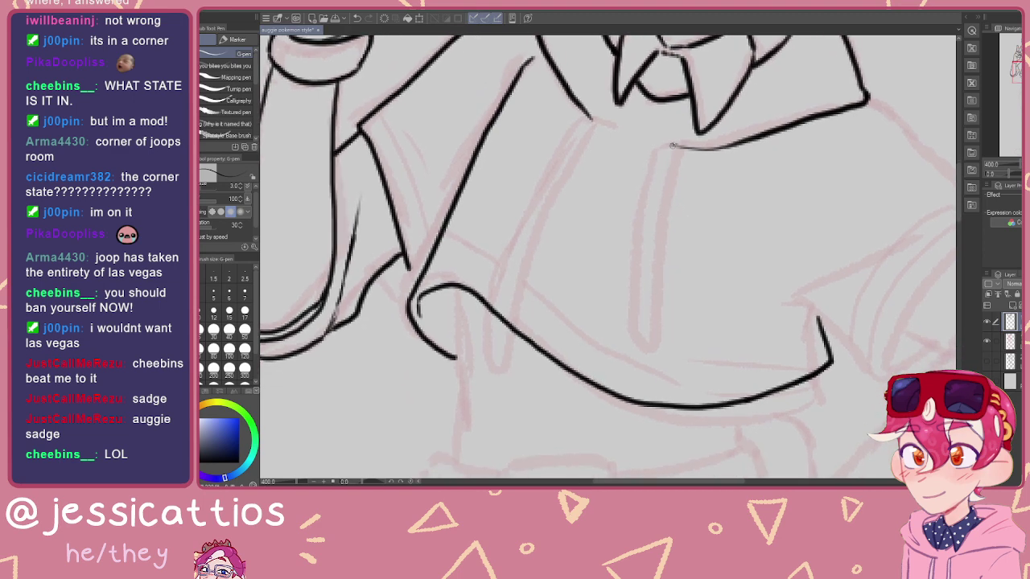
mouse_move(662, 160)
mouse_down()
mouse_move(646, 288)
mouse_move(653, 346)
mouse_up()
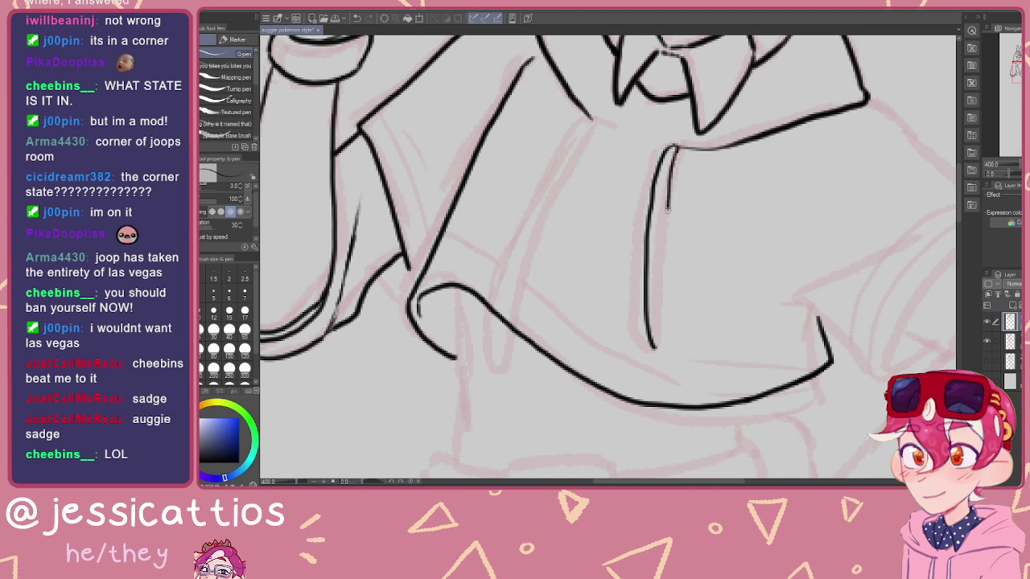
key(ctrl+z)
mouse_move(666, 182)
mouse_down()
mouse_move(667, 330)
mouse_move(655, 347)
mouse_up()
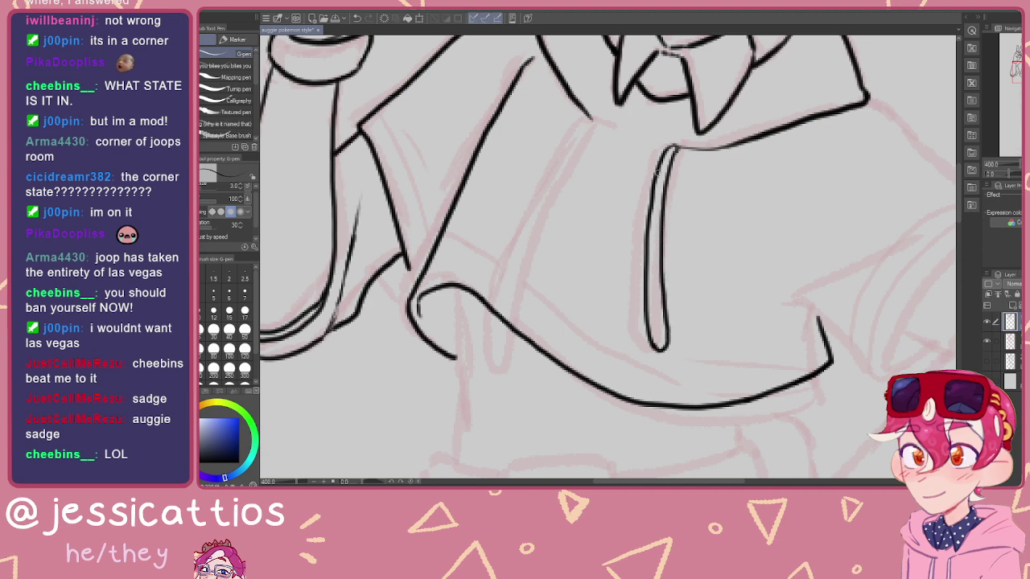
Step: Try a few strokes for the second drawstring's outer line, from the hood's pointed edge down to the hem
mouse_move(670, 154)
mouse_down()
mouse_move(733, 247)
mouse_move(751, 233)
mouse_up()
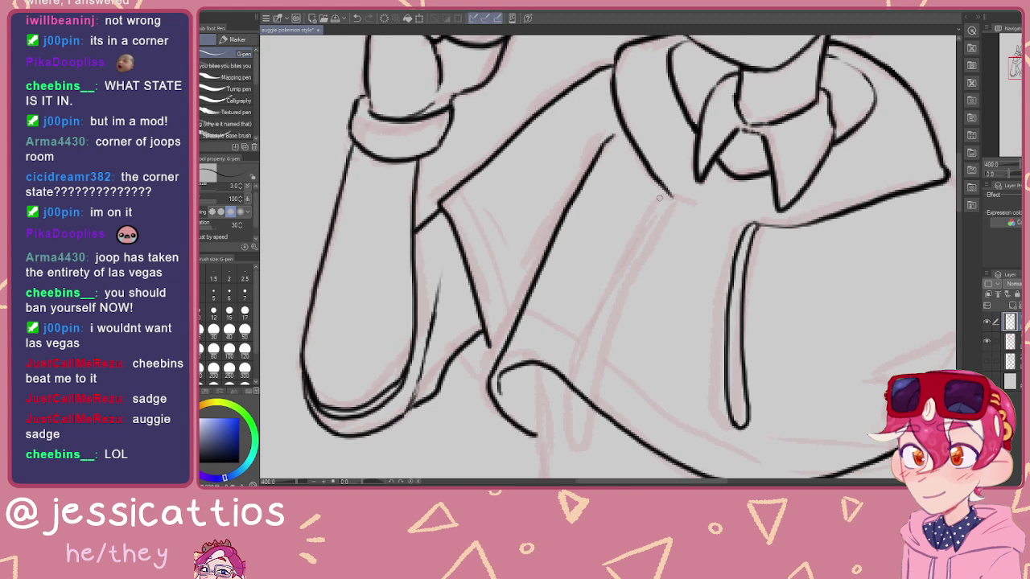
drag(704, 258, 680, 139)
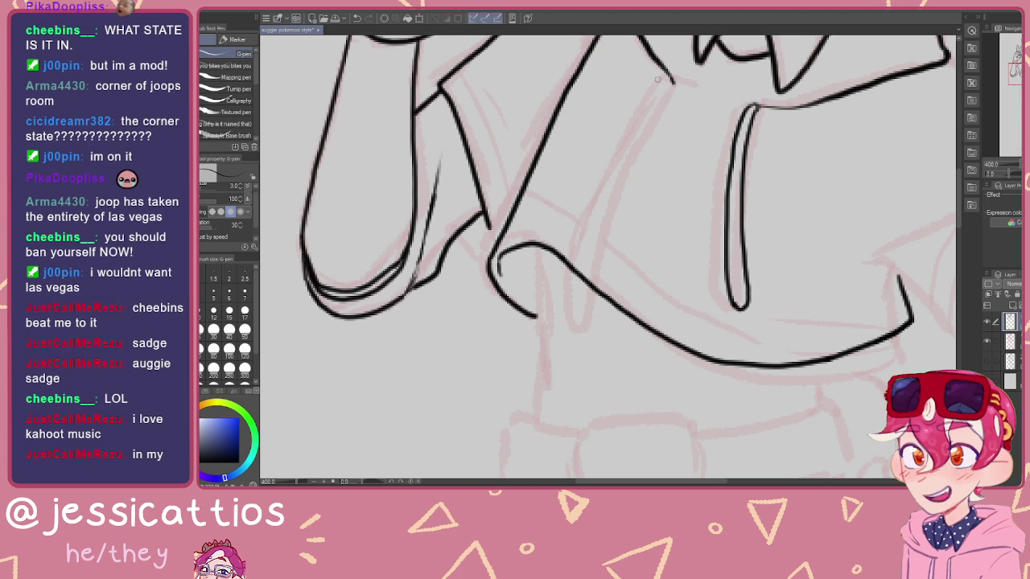
mouse_move(659, 78)
mouse_down()
mouse_move(605, 163)
mouse_move(563, 269)
mouse_up()
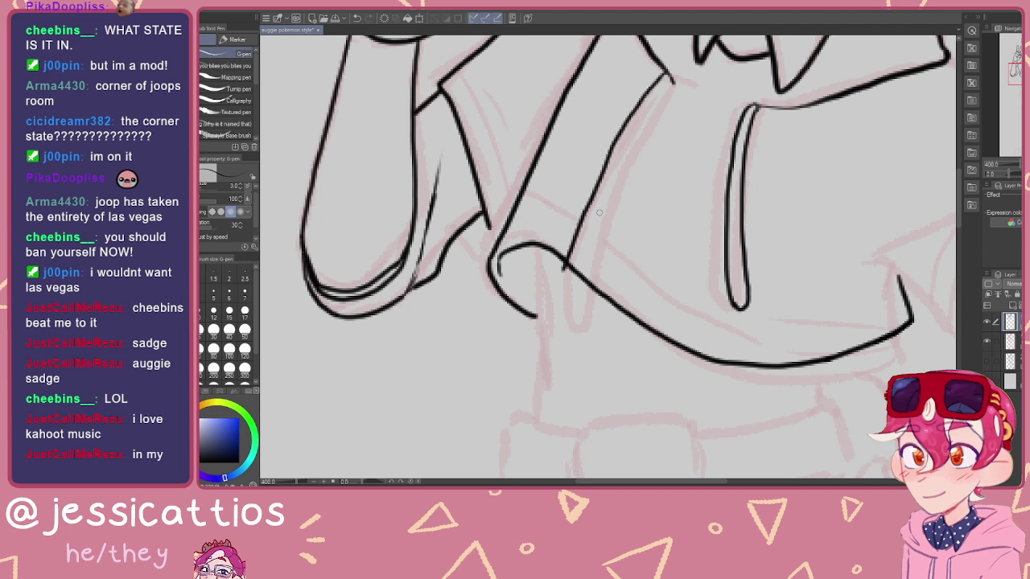
key(ctrl+z)
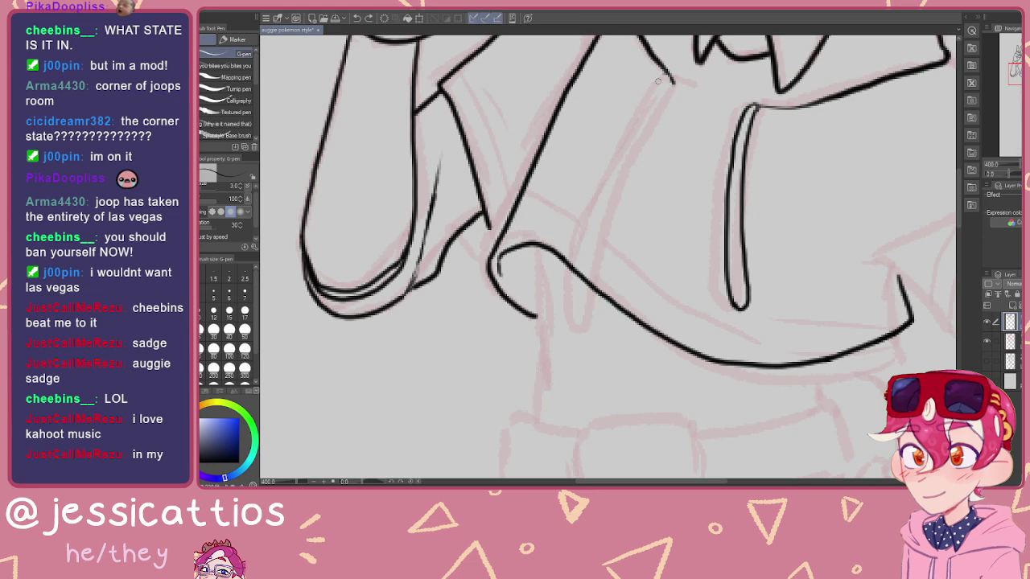
mouse_move(658, 79)
mouse_down()
mouse_move(603, 173)
mouse_move(564, 288)
mouse_up()
key(ctrl+z)
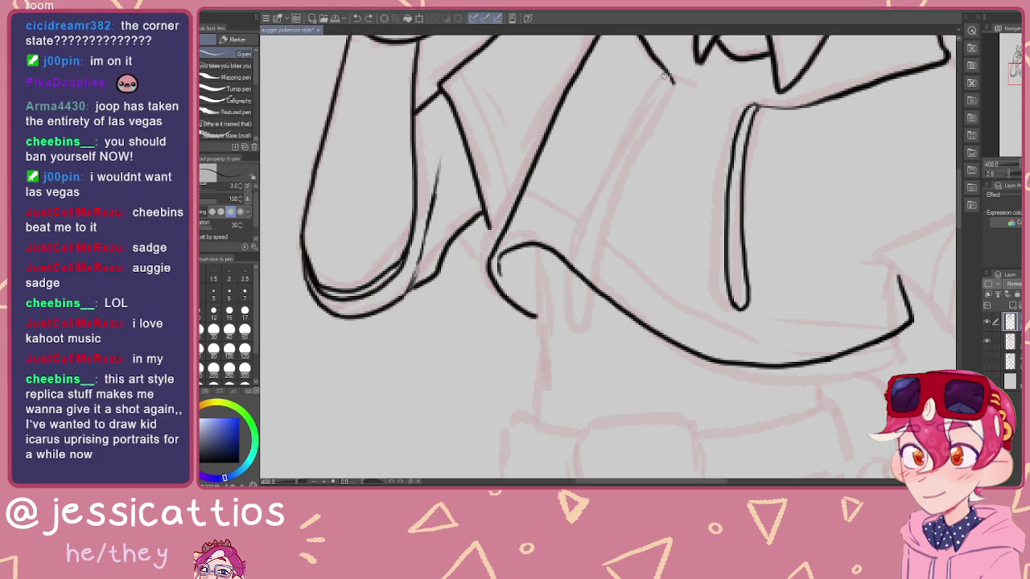
mouse_move(656, 79)
mouse_down()
mouse_move(613, 155)
mouse_move(576, 282)
mouse_up()
key(ctrl+z)
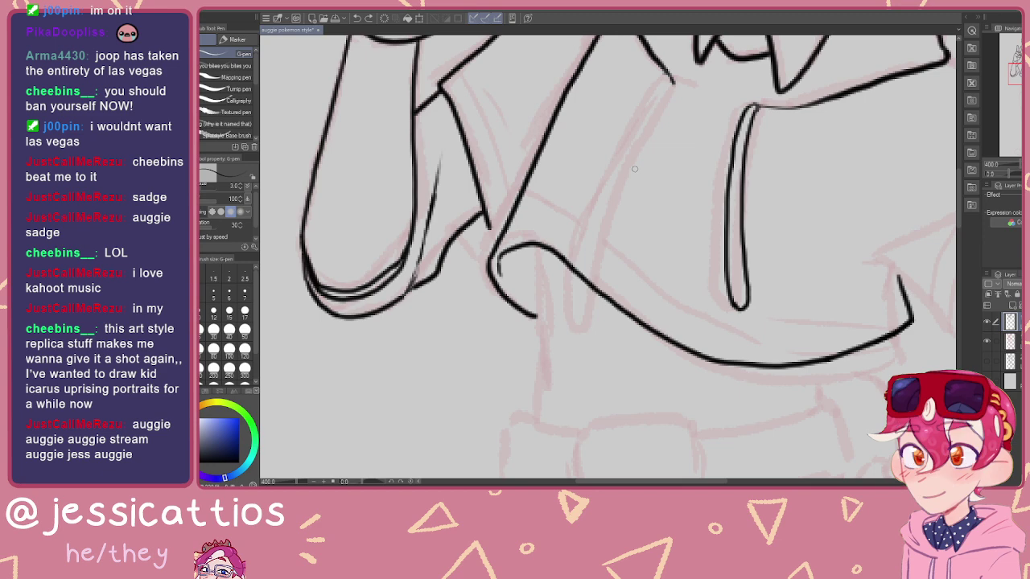
Step: Try the second drawstring's outline again, including its rounded tip and inner side, and undo the strokes
drag(615, 211, 626, 251)
scroll(628, 244, down, 2)
mouse_move(634, 209)
mouse_down()
mouse_move(629, 173)
mouse_move(639, 180)
mouse_move(605, 281)
mouse_up()
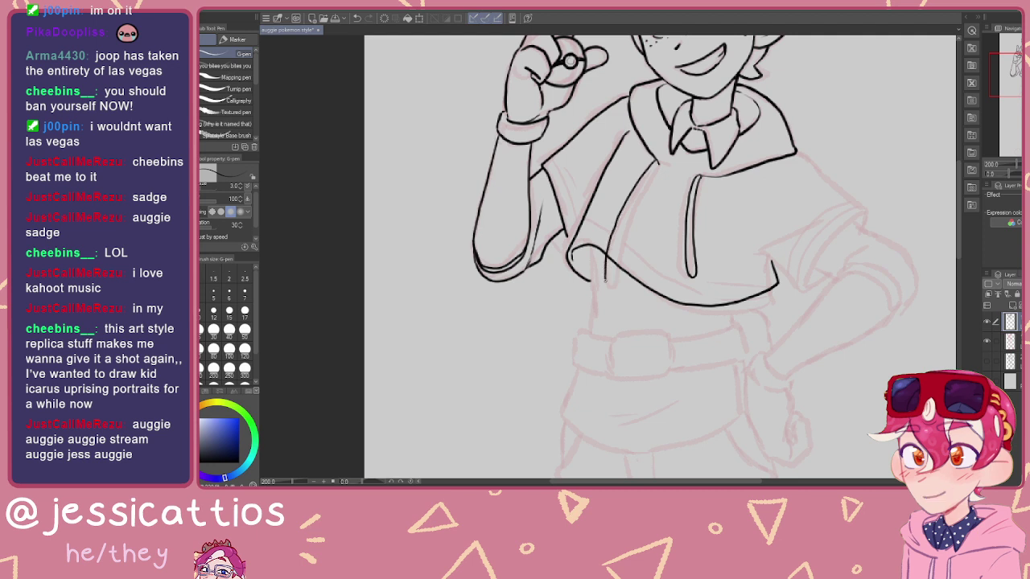
key(ctrl+z)
drag(656, 160, 606, 253)
key(ctrl+z)
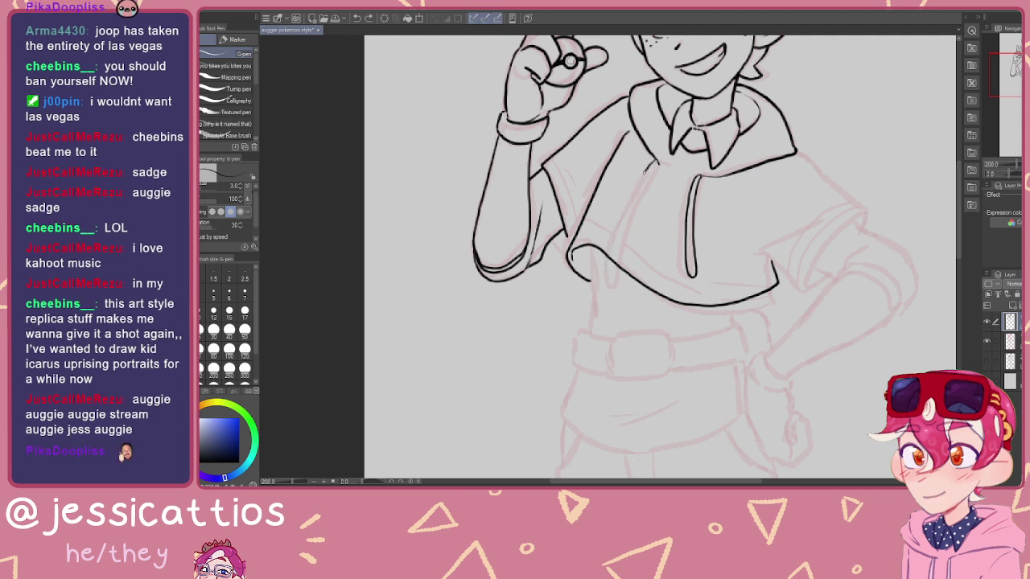
mouse_move(657, 160)
mouse_down()
mouse_move(607, 250)
mouse_move(607, 282)
mouse_move(616, 282)
mouse_up()
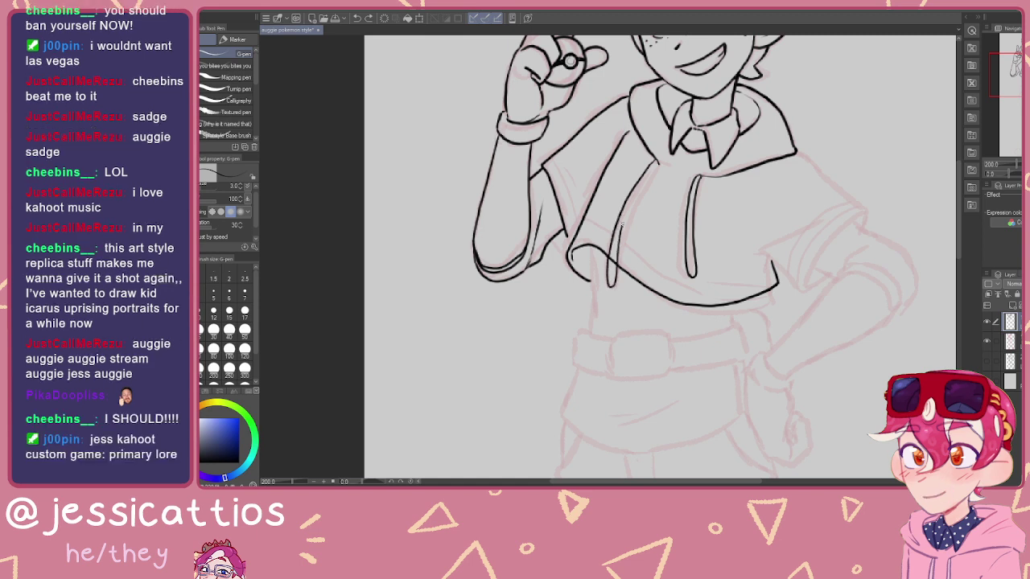
drag(633, 197, 645, 175)
key(ctrl+z)
key(ctrl+z)
key(ctrl+z)
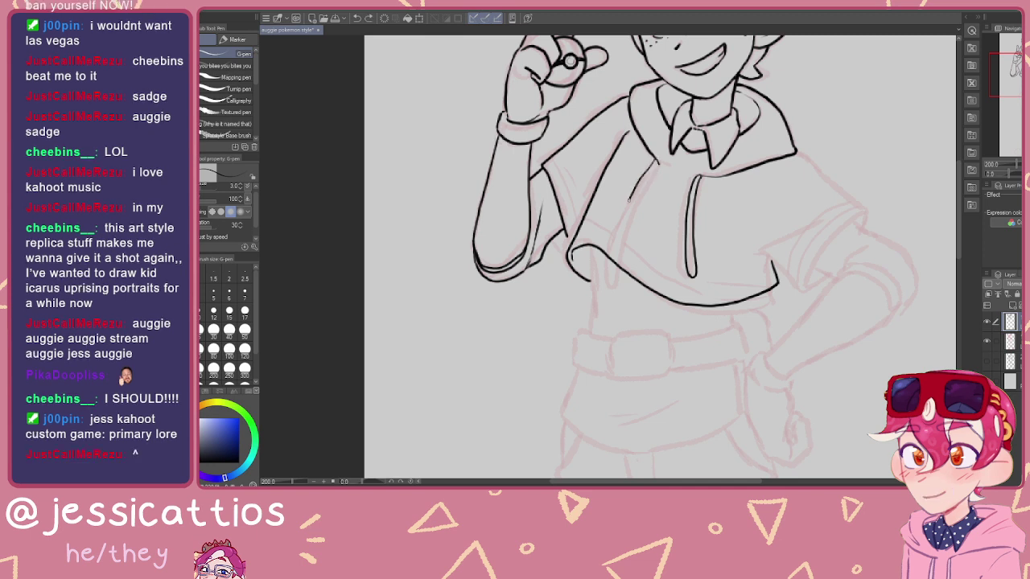
key(ctrl+z)
Step: Ink the second drawstring down past the hem with a rounded tip and erase the hem line crossing it
drag(609, 241, 605, 269)
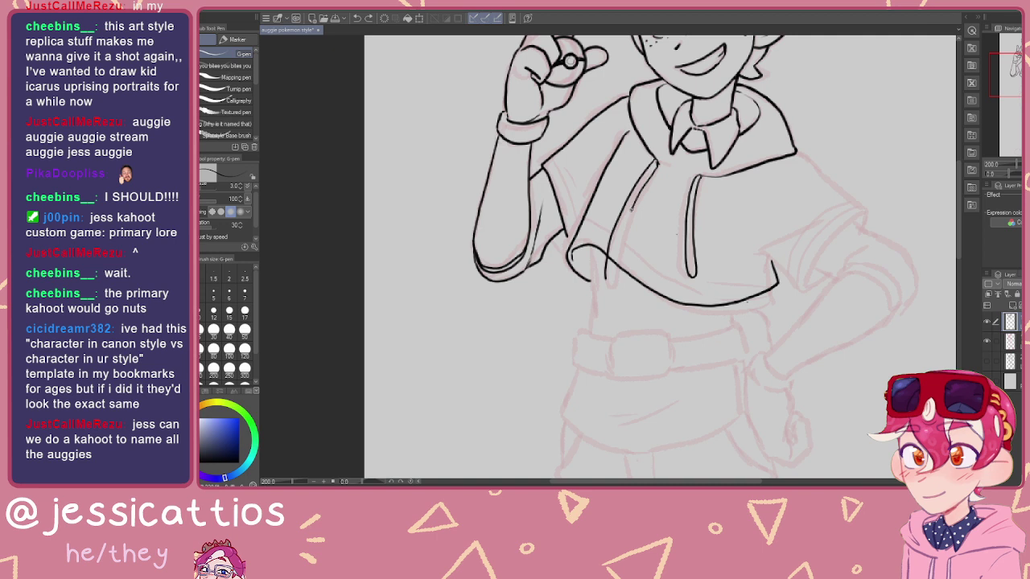
key(ctrl+z)
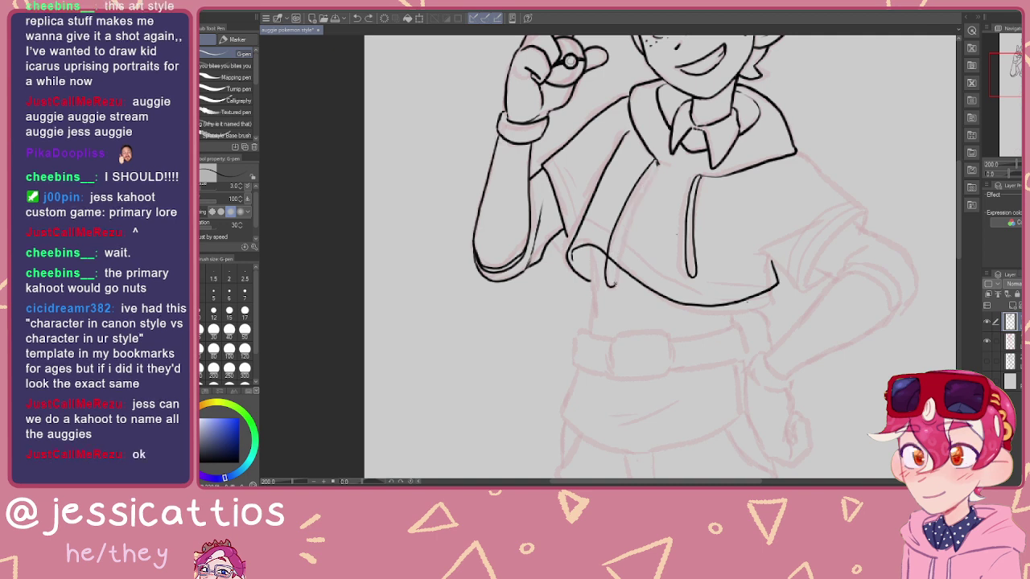
drag(616, 264, 615, 250)
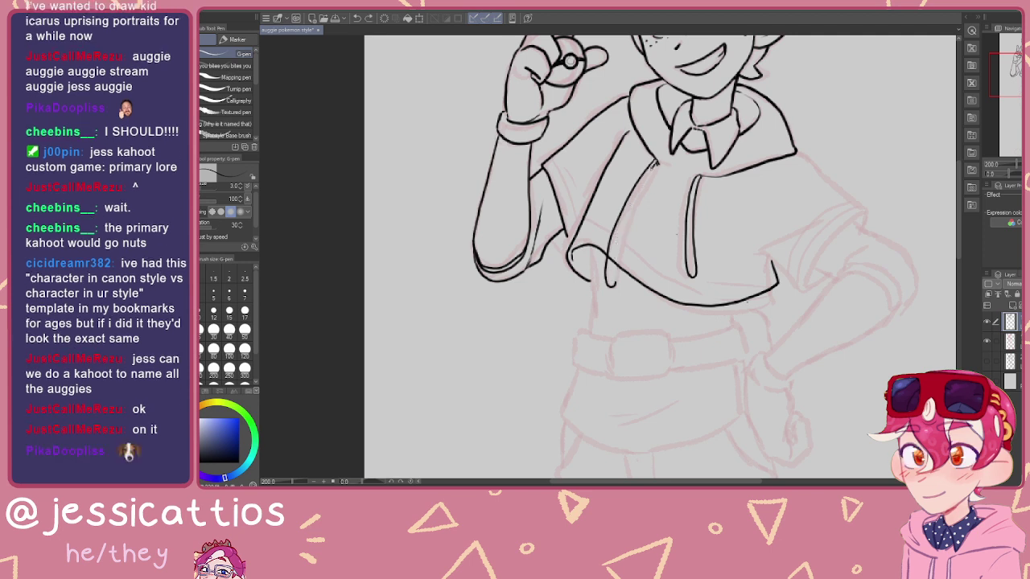
drag(657, 164, 625, 229)
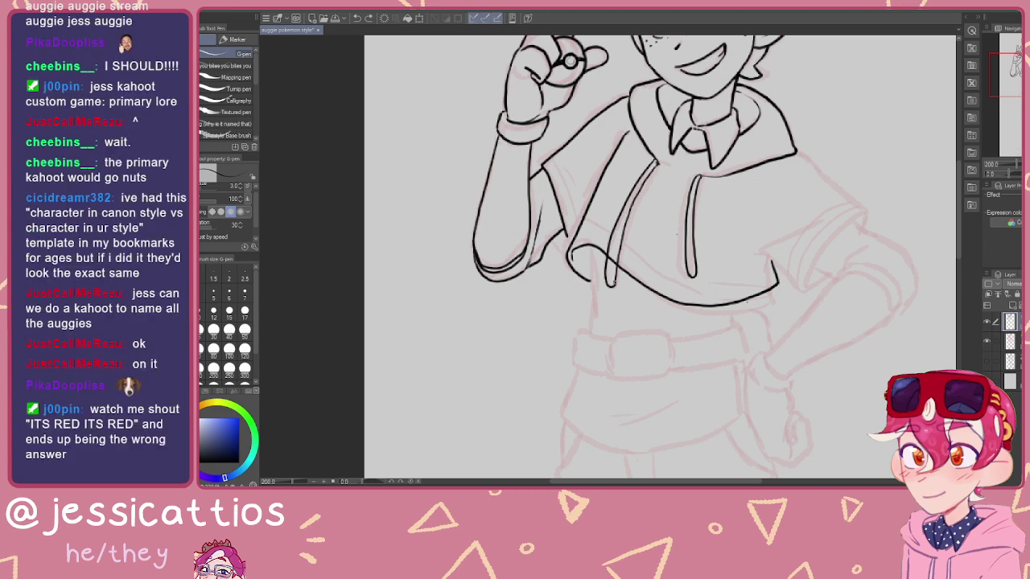
key(e)
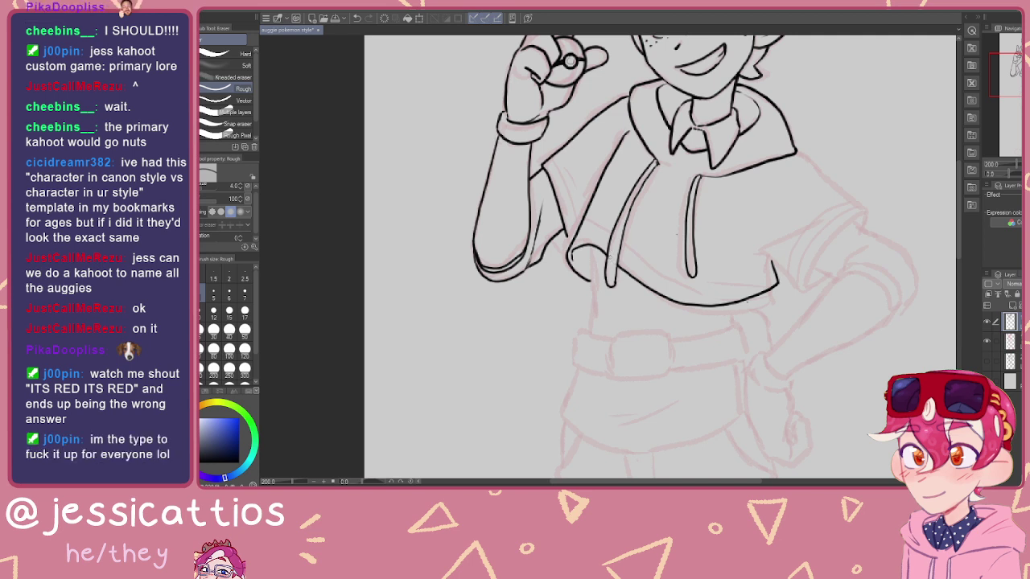
key(p)
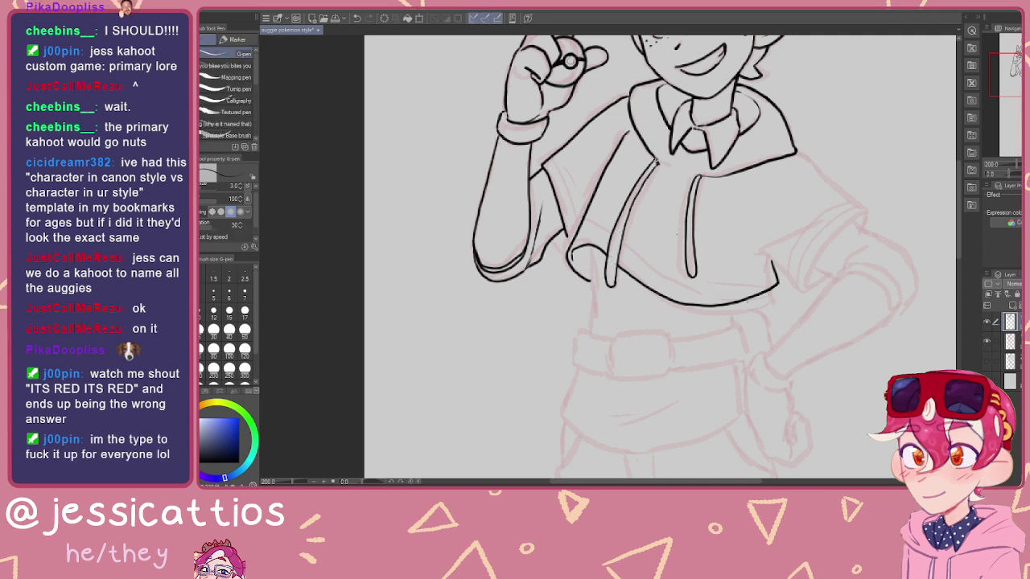
Step: Ink the raised arm's sleeve with a curved lower edge and two trim lines running parallel to the sleeve opening
mouse_move(658, 155)
mouse_down()
mouse_move(639, 269)
mouse_move(614, 317)
mouse_move(576, 229)
mouse_up()
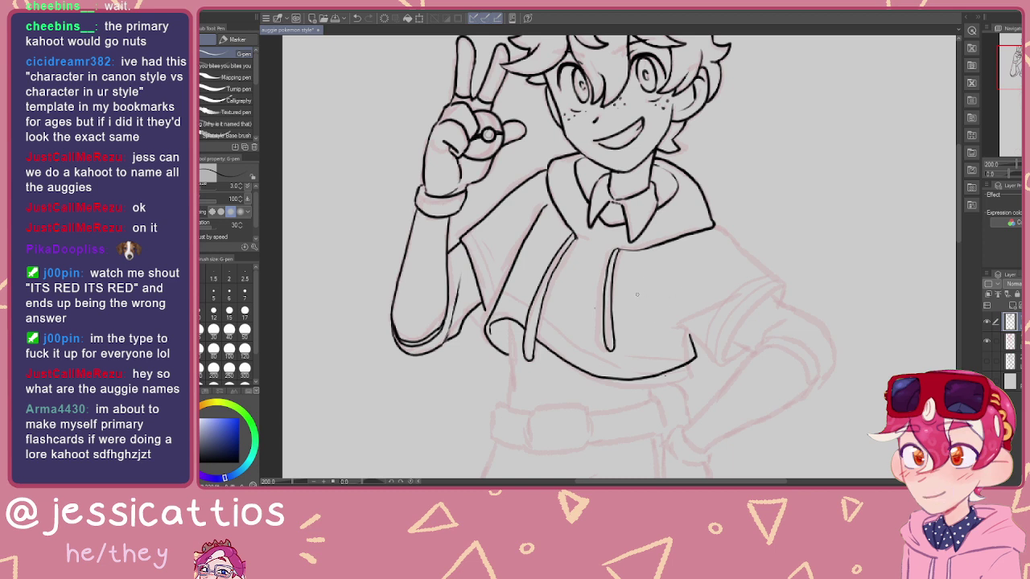
drag(661, 297, 583, 282)
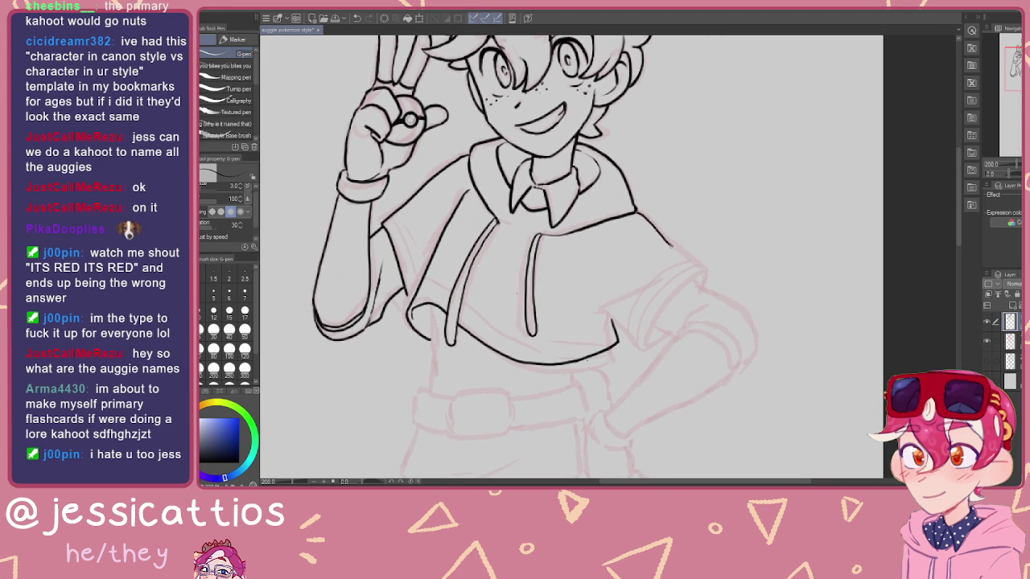
drag(400, 293, 621, 247)
scroll(591, 247, up, 1)
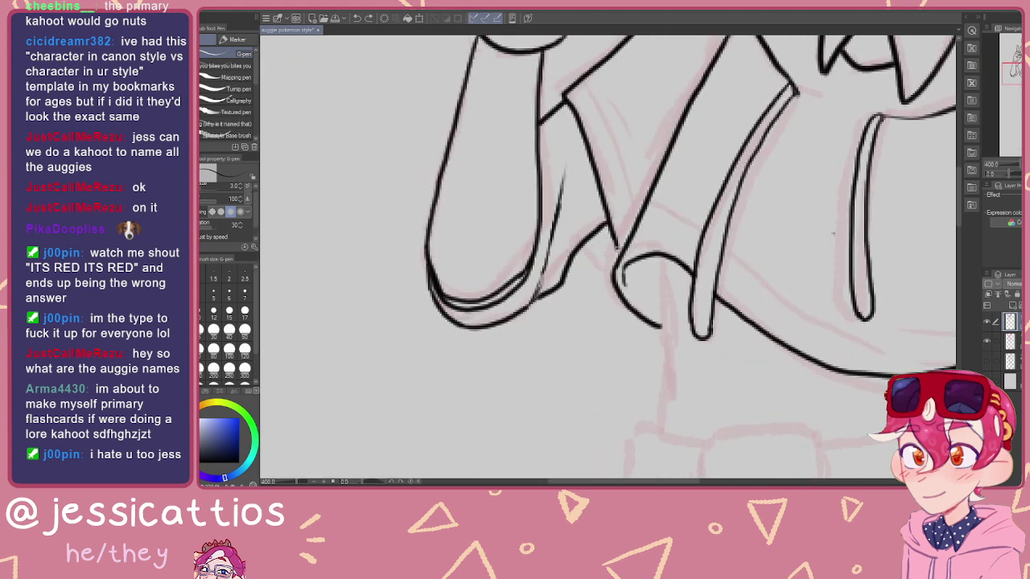
drag(583, 251, 605, 275)
drag(588, 106, 630, 210)
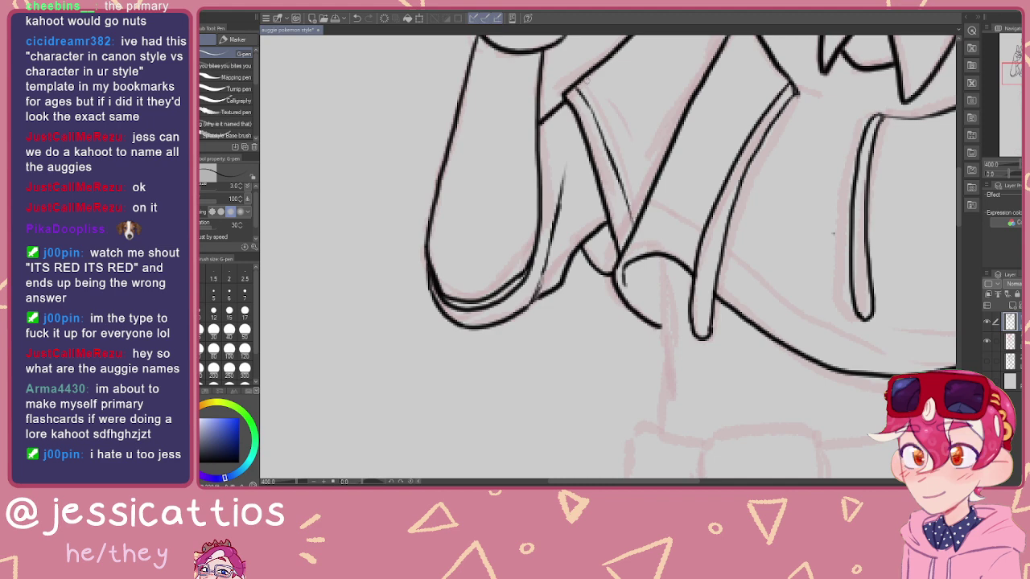
drag(593, 83, 645, 212)
Step: Ink the far shoulder from the hood's corner down to the sleeve and curve the edge of the sleeve opening
mouse_move(718, 184)
mouse_down()
mouse_move(689, 202)
mouse_move(660, 265)
mouse_up()
key(ctrl+minus)
key(ctrl+minus)
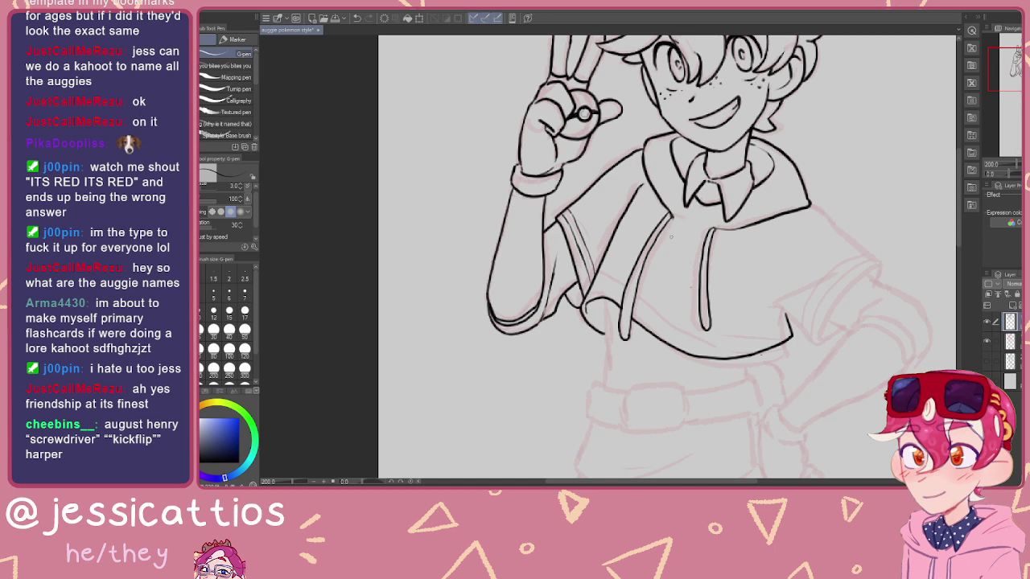
mouse_move(782, 297)
mouse_down()
mouse_move(769, 343)
mouse_move(653, 266)
mouse_up()
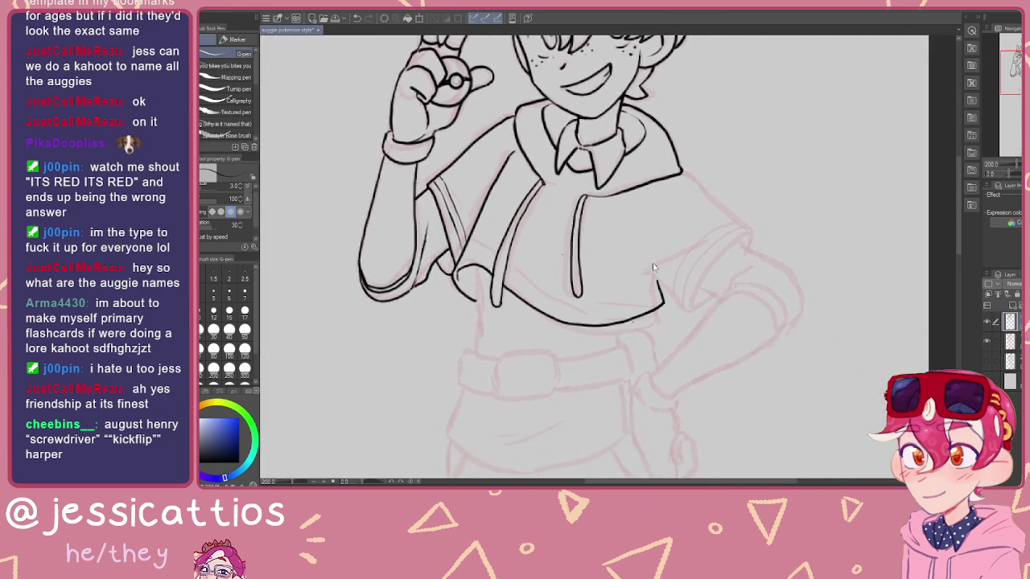
scroll(653, 267, up, 2)
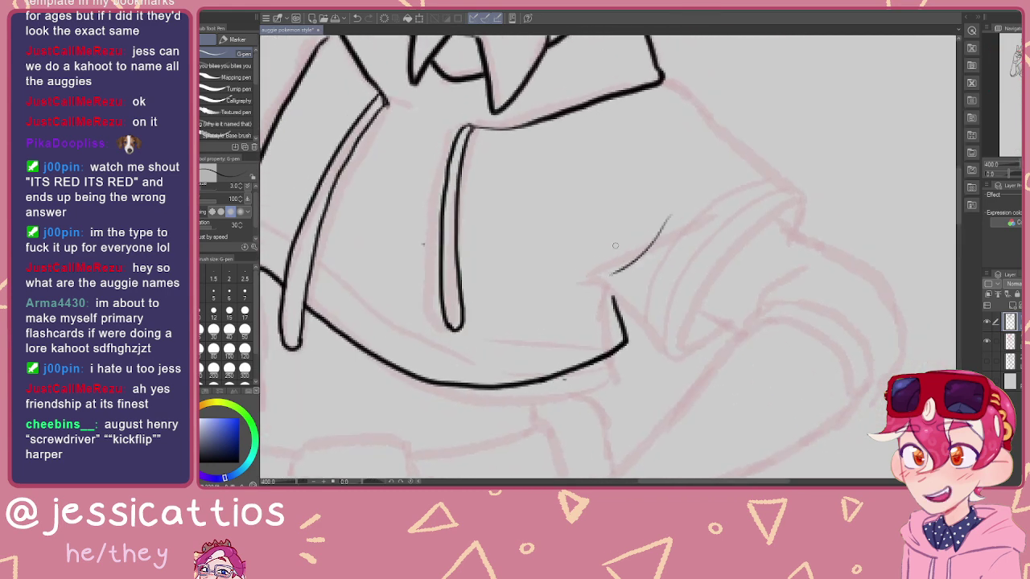
drag(675, 191, 599, 185)
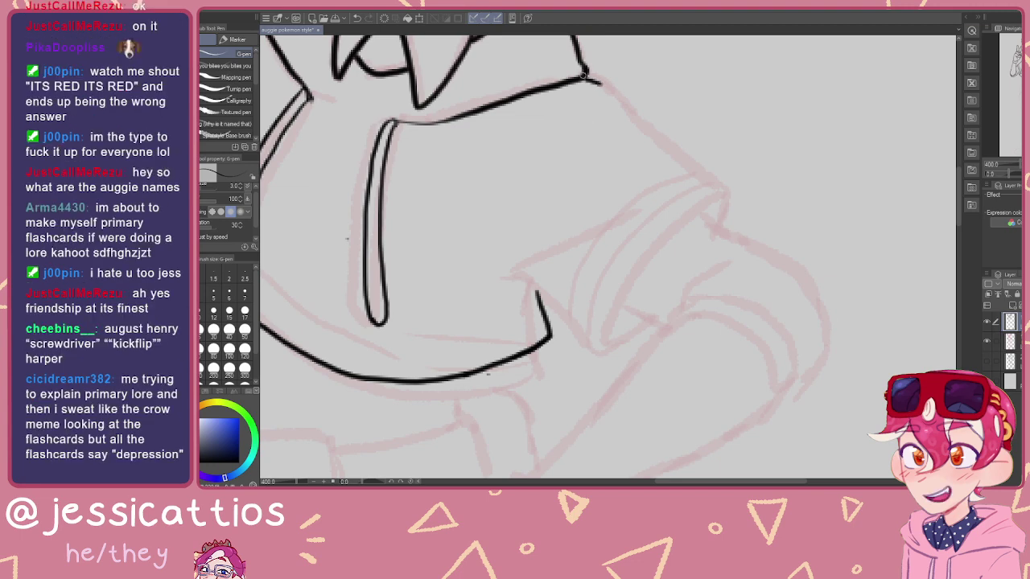
mouse_move(585, 78)
mouse_down()
mouse_move(727, 206)
mouse_move(727, 225)
mouse_move(699, 213)
mouse_move(664, 241)
mouse_move(603, 343)
mouse_up()
mouse_move(634, 219)
mouse_down()
mouse_move(662, 256)
mouse_move(662, 204)
mouse_up()
mouse_move(539, 288)
mouse_down()
mouse_move(610, 251)
mouse_move(667, 240)
mouse_move(723, 247)
mouse_move(687, 228)
mouse_up()
key(e)
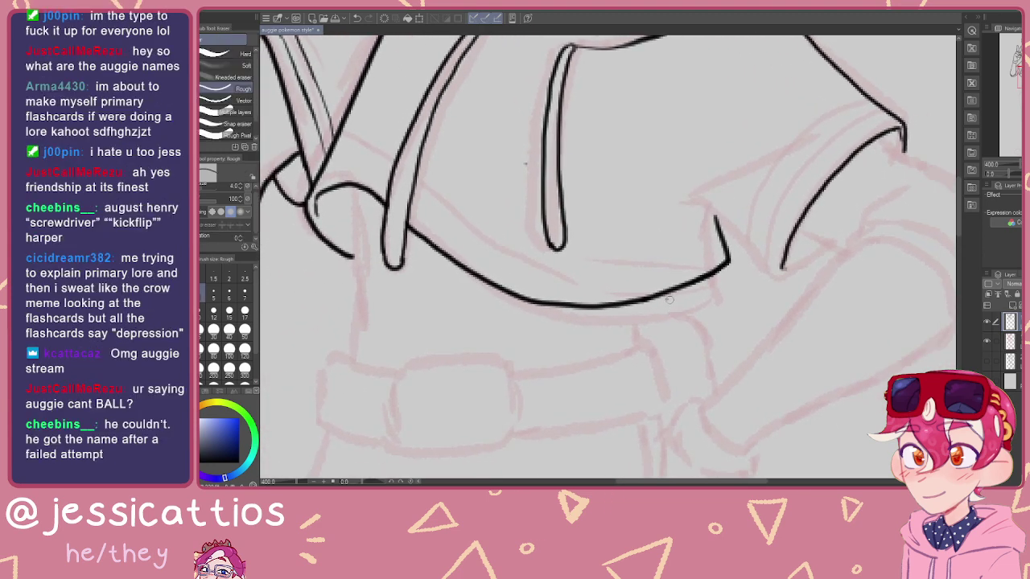
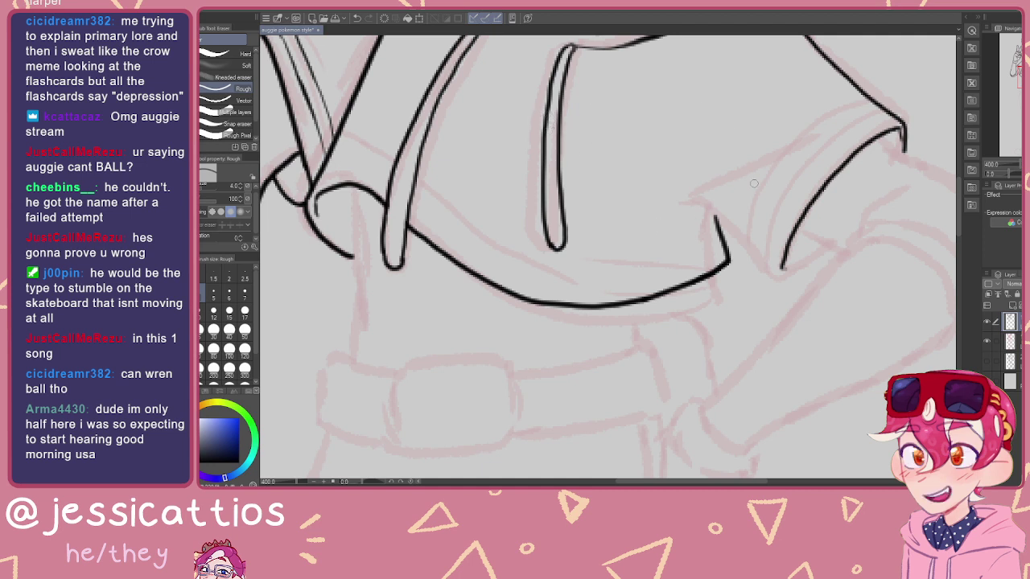
Step: Ink the far armpit's fold line and the sleeve's underside from the armpit around the opening's lower corner
key(p)
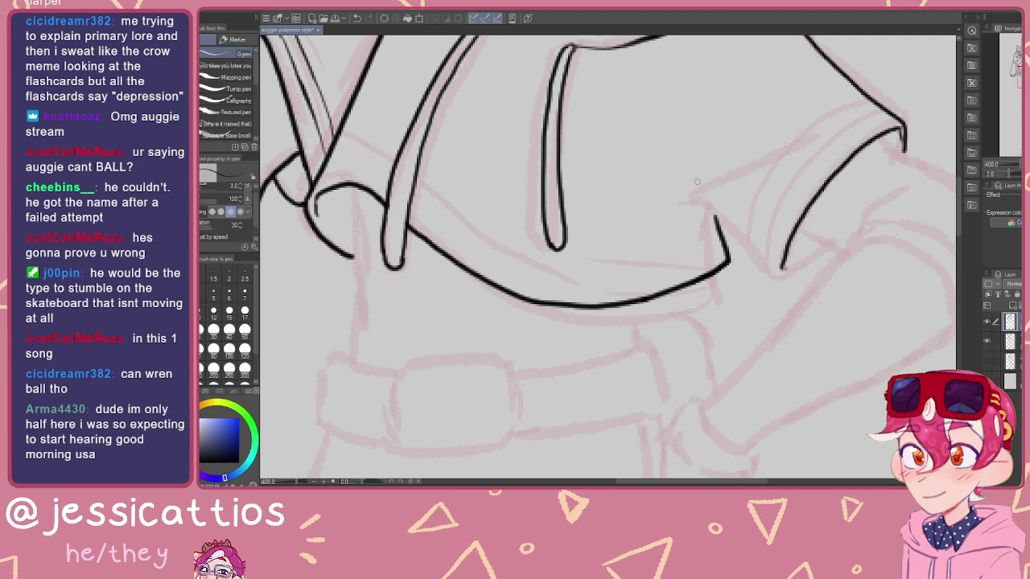
mouse_move(697, 179)
mouse_down()
mouse_move(778, 145)
mouse_move(691, 197)
mouse_up()
key(ctrl+z)
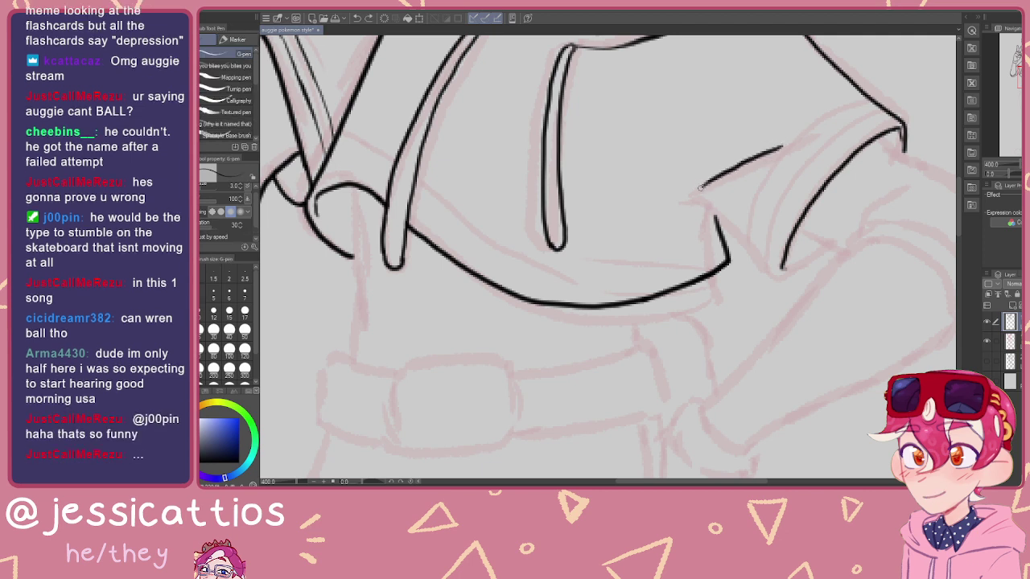
mouse_move(748, 184)
mouse_down()
mouse_move(706, 222)
mouse_move(690, 197)
mouse_move(775, 280)
mouse_move(822, 257)
mouse_up()
key(ctrl+z)
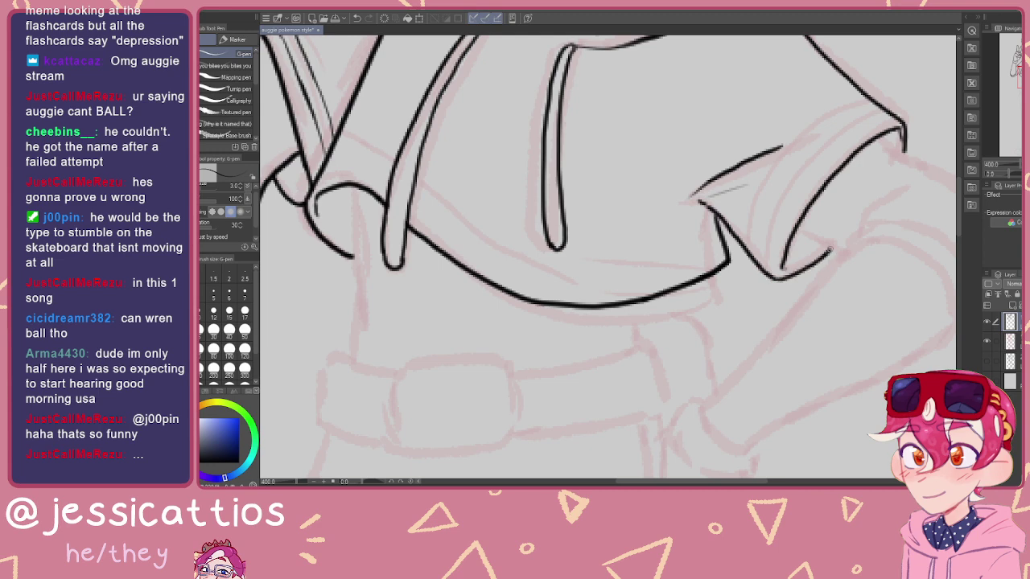
scroll(834, 235, up, 1)
scroll(704, 211, down, 1)
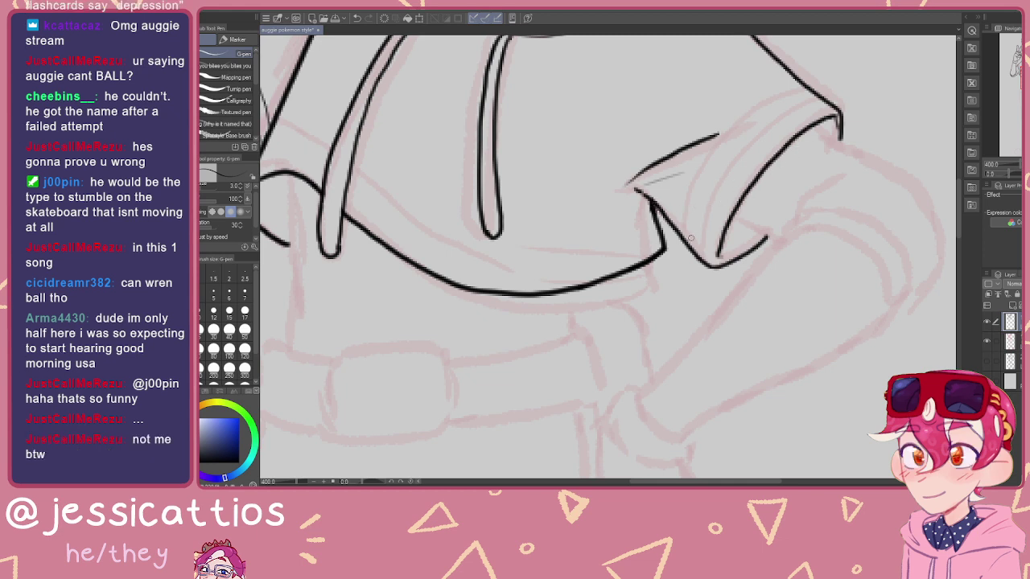
Step: Ink a lower line joining the raised arm's shoulder to the hood and erase the old line's upper end
scroll(690, 240, down, 4)
drag(650, 243, 741, 286)
scroll(650, 226, up, 2)
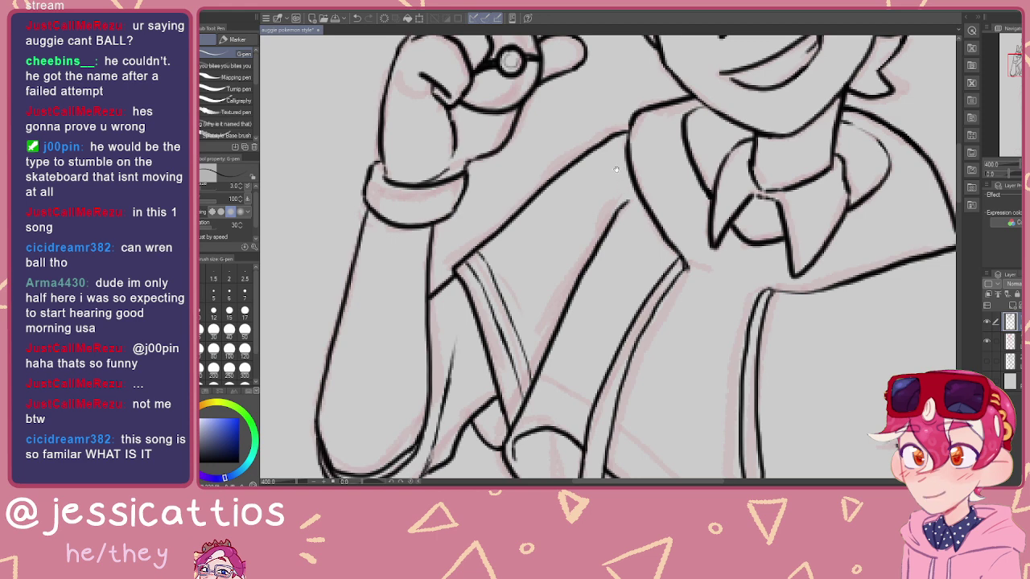
drag(619, 163, 651, 211)
scroll(650, 211, up, 3)
drag(666, 171, 563, 211)
key(ctrl+z)
key(ctrl+z)
drag(664, 179, 573, 196)
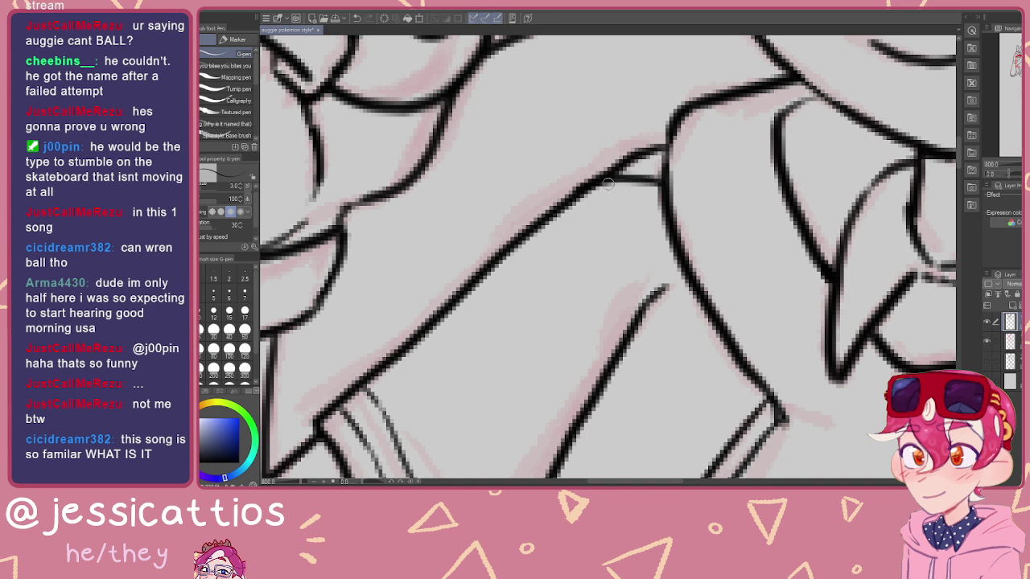
key(e)
mouse_move(644, 157)
mouse_down()
mouse_move(655, 153)
mouse_move(592, 175)
mouse_up()
scroll(551, 196, down, 5)
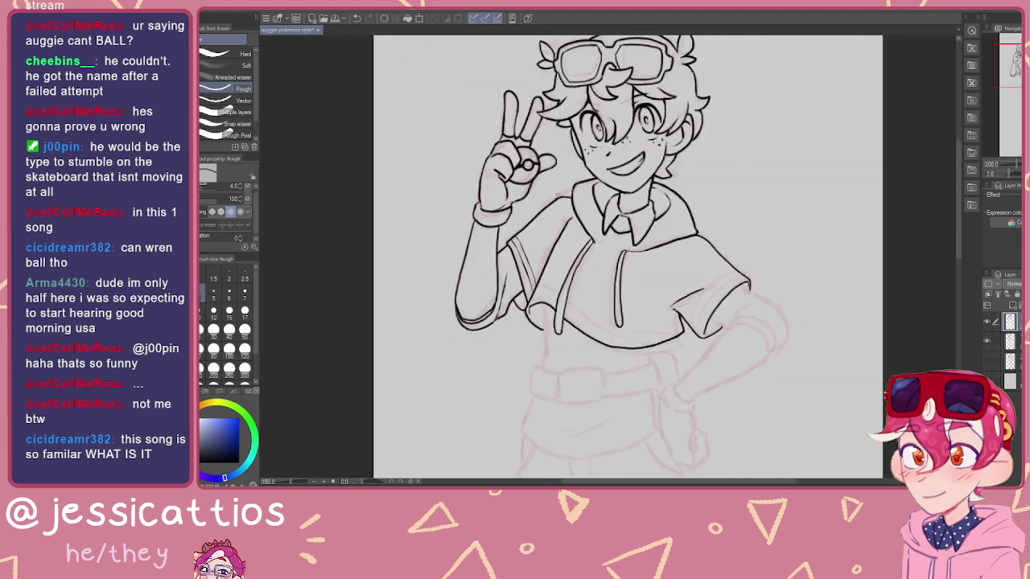
Step: Liquify the bend of the raised arm's shoulder line near the hood with the brush at size 40
scroll(563, 216, up, 5)
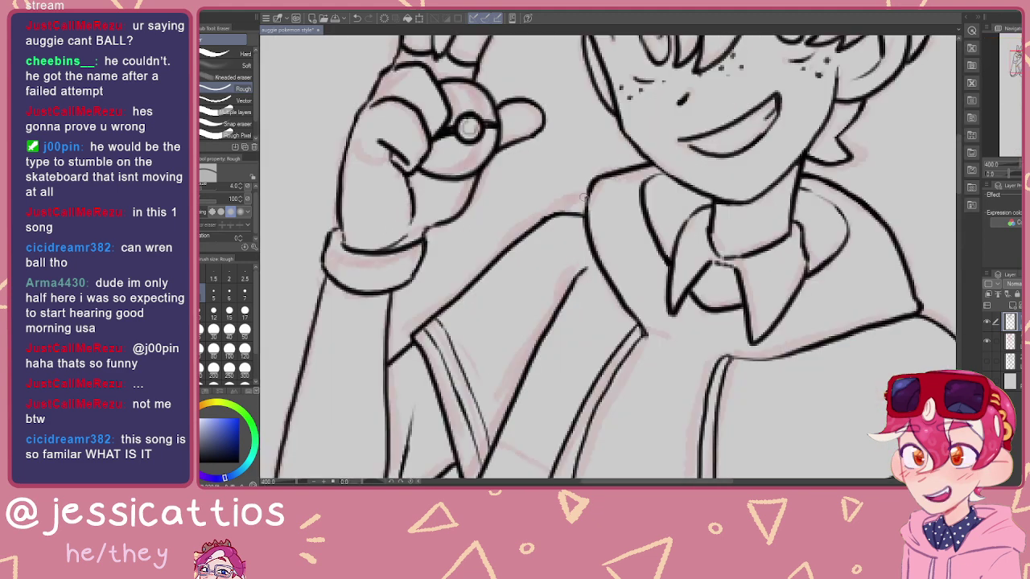
drag(562, 216, 649, 183)
key(j)
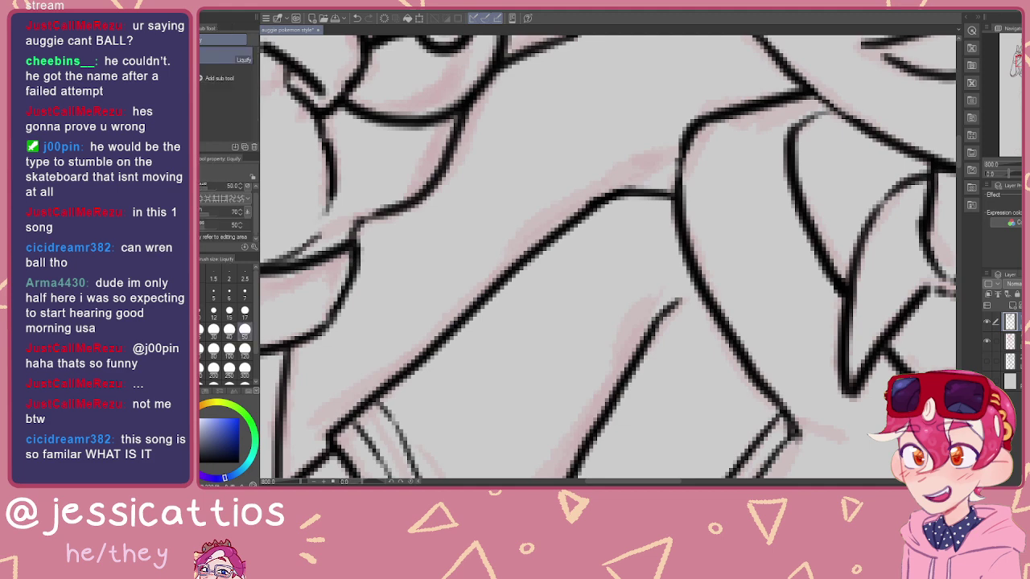
key(bracketleft)
mouse_move(577, 198)
mouse_down()
mouse_move(585, 206)
mouse_move(560, 214)
mouse_up()
key(ctrl+z)
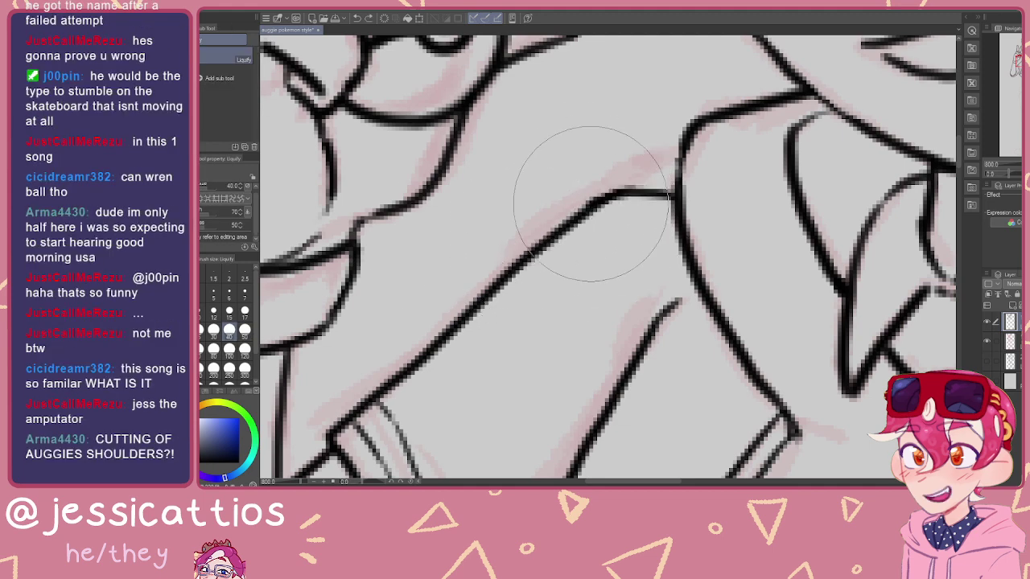
mouse_move(592, 171)
mouse_down()
mouse_move(589, 154)
mouse_move(536, 214)
mouse_move(588, 184)
mouse_move(585, 196)
mouse_up()
key(p)
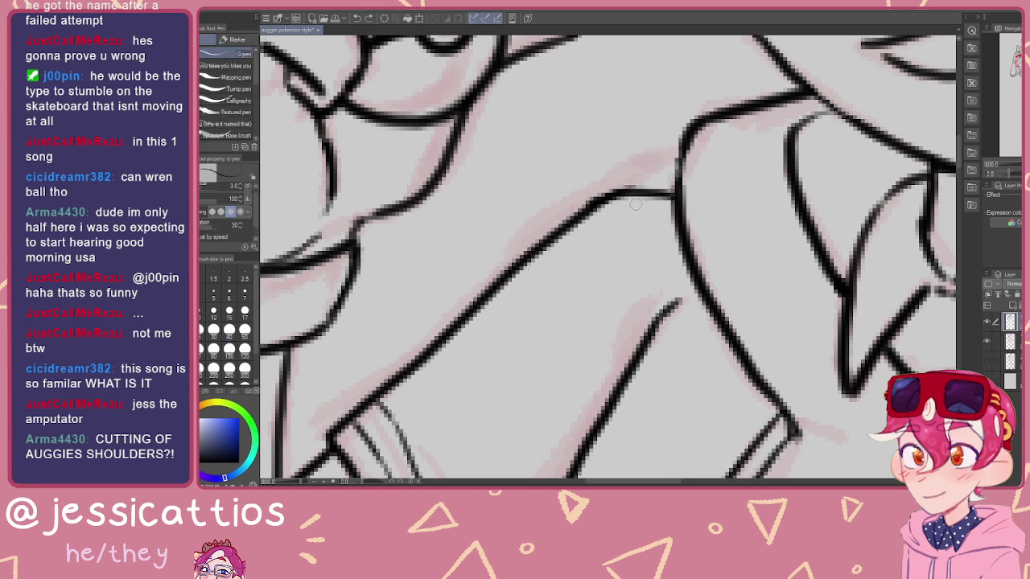
Step: Erase the flat end of the raised arm's shoulder line beside the hood and redraw it as a smoother curve
key(e)
mouse_move(618, 189)
mouse_down()
mouse_move(581, 211)
mouse_move(627, 191)
mouse_move(663, 197)
mouse_up()
key(p)
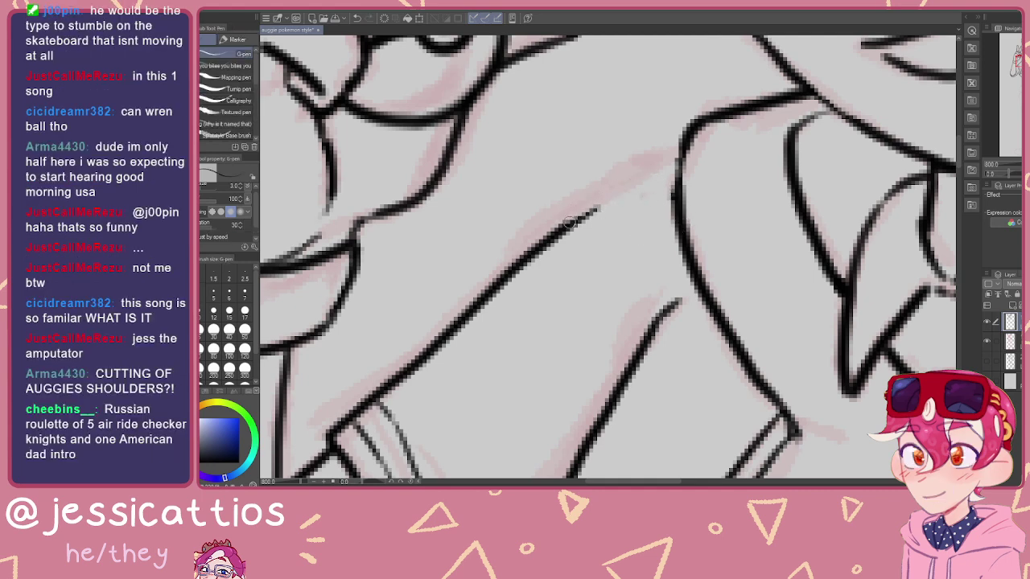
drag(577, 216, 604, 204)
mouse_move(632, 198)
mouse_down()
mouse_move(673, 196)
mouse_move(628, 175)
mouse_move(636, 232)
mouse_up()
scroll(555, 239, down, 5)
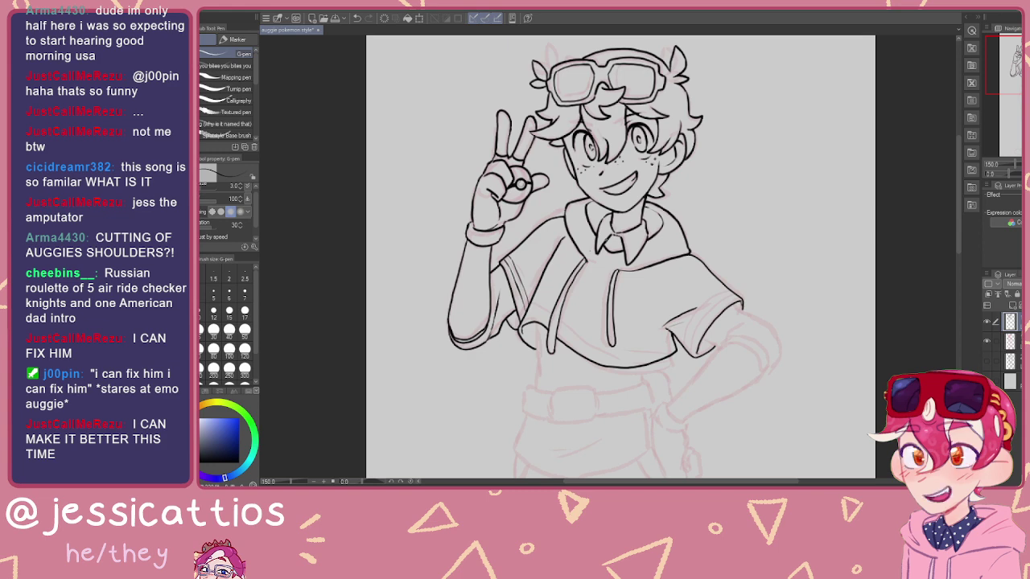
Step: Ink a thin trim line parallel to the hoodie's hem, running behind the first drawstring to the far corner
scroll(648, 308, up, 4)
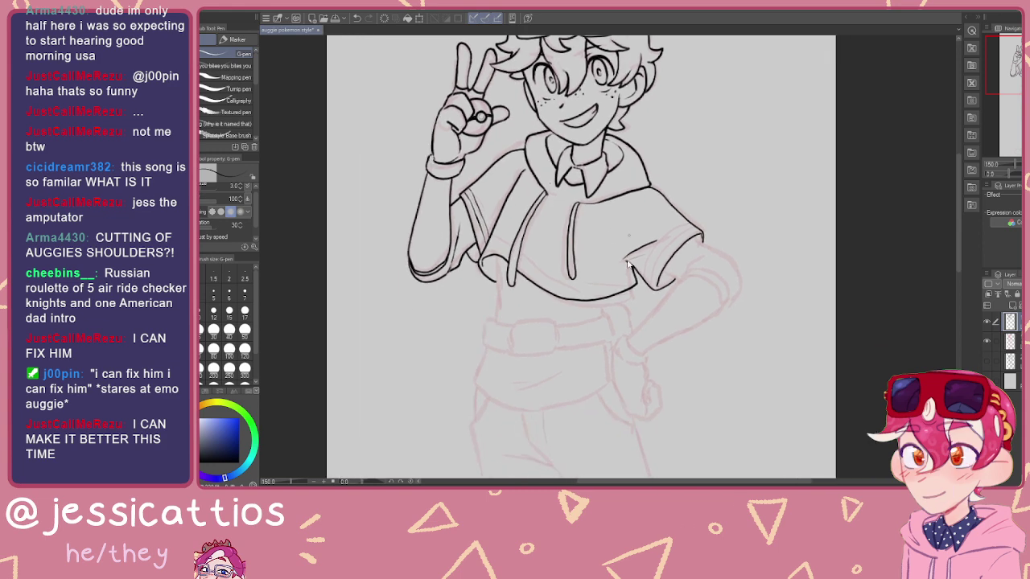
mouse_move(555, 276)
mouse_down()
mouse_move(569, 278)
mouse_move(557, 286)
mouse_up()
mouse_move(497, 209)
mouse_down()
mouse_move(538, 210)
mouse_move(561, 227)
mouse_up()
mouse_move(620, 253)
mouse_down()
mouse_move(558, 211)
mouse_move(553, 230)
mouse_move(629, 258)
mouse_up()
key(ctrl+z)
mouse_move(832, 244)
mouse_down()
mouse_move(750, 269)
mouse_move(666, 277)
mouse_move(586, 251)
mouse_move(522, 201)
mouse_up()
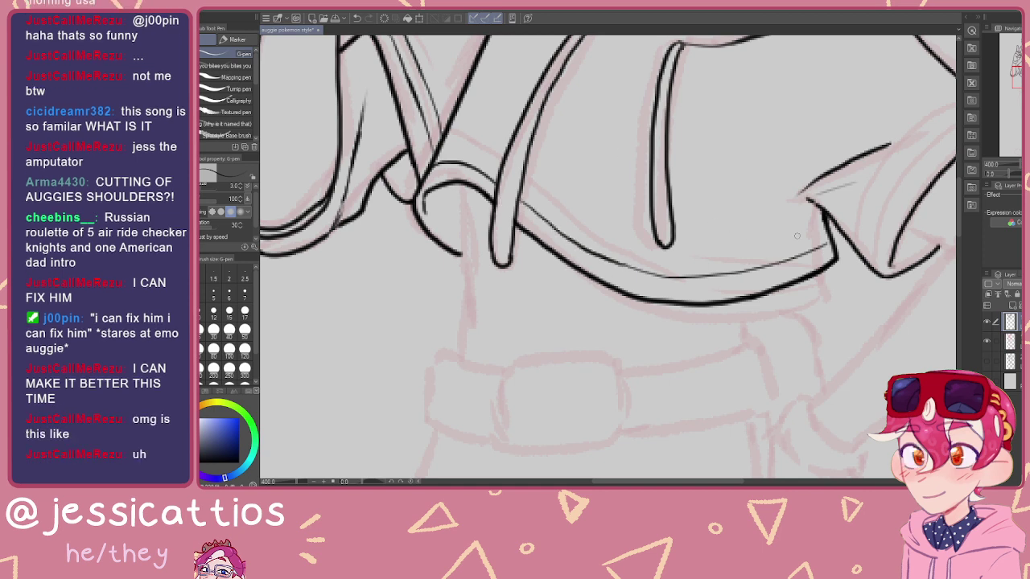
Step: Ink the start of a second trim line above the first, from the hem's near corner to the first drawstring
mouse_move(816, 228)
mouse_down()
mouse_move(703, 257)
mouse_move(630, 240)
mouse_up()
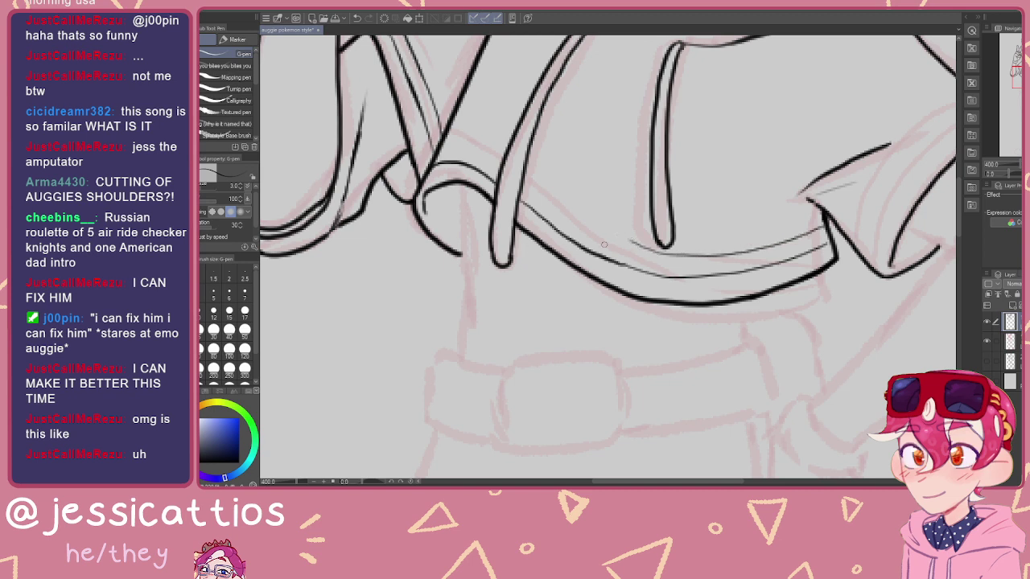
key(ctrl+z)
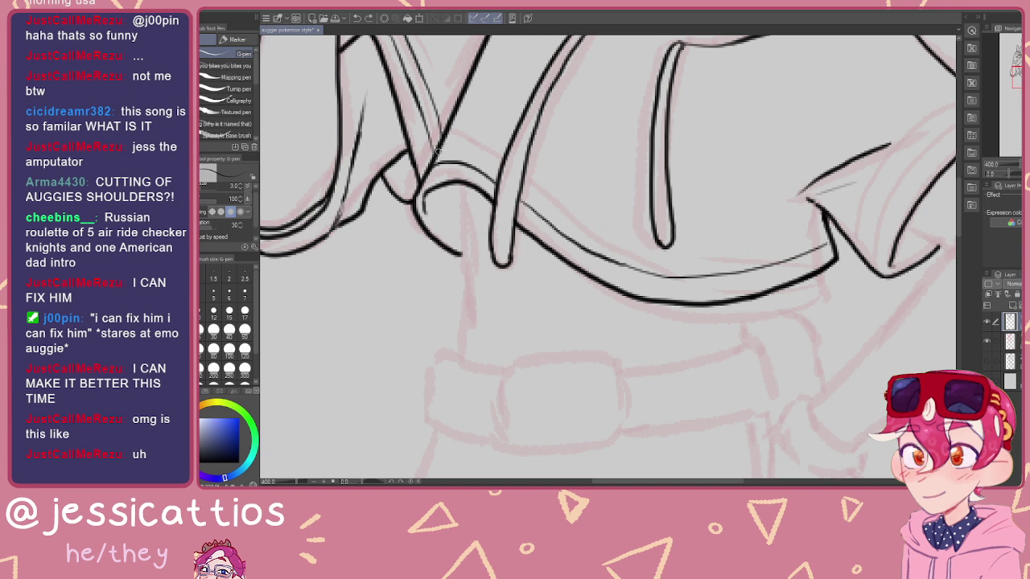
drag(488, 155, 501, 166)
mouse_move(533, 193)
mouse_down()
mouse_move(594, 234)
mouse_move(653, 250)
mouse_up()
key(ctrl+z)
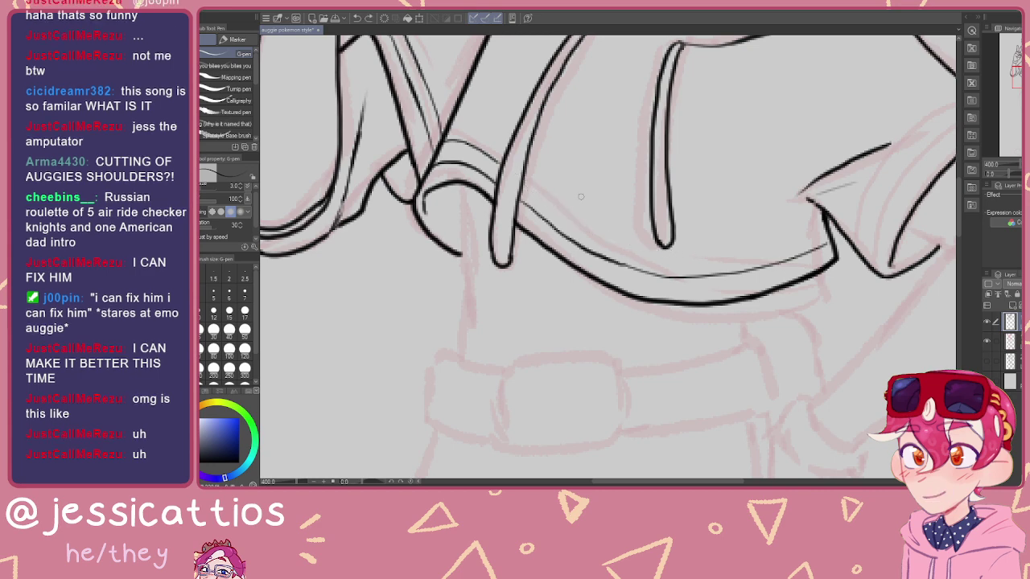
Step: Continue the hem's upper trim line from the first drawstring across the front to the far corner
scroll(670, 205, down, 3)
drag(635, 170, 618, 229)
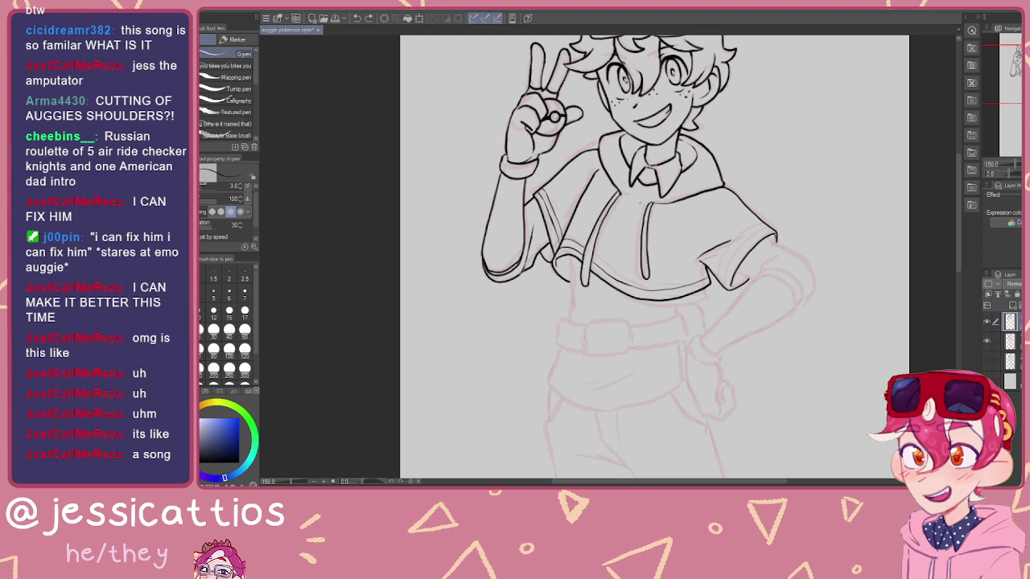
scroll(555, 117, up, 5)
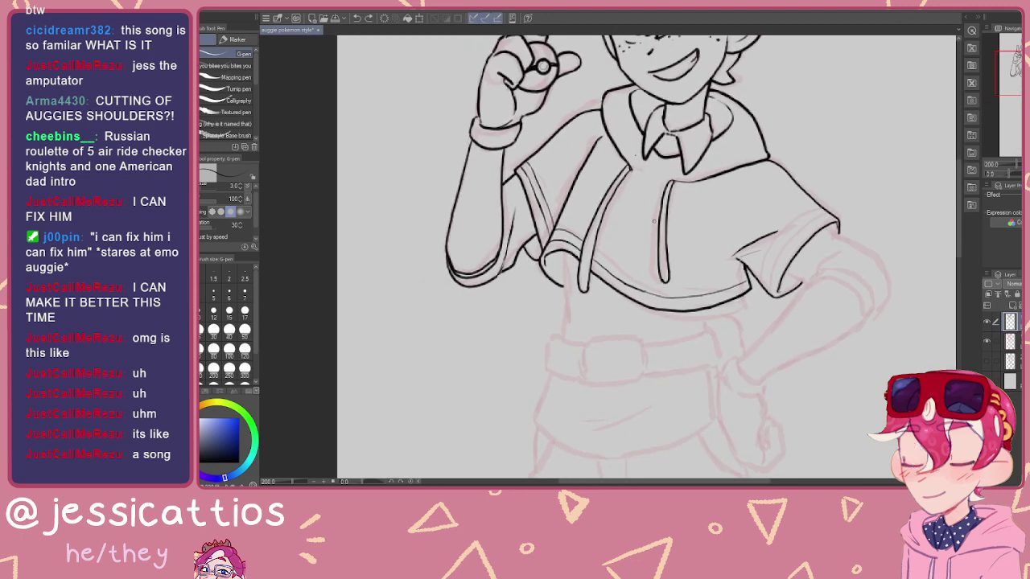
drag(615, 201, 641, 199)
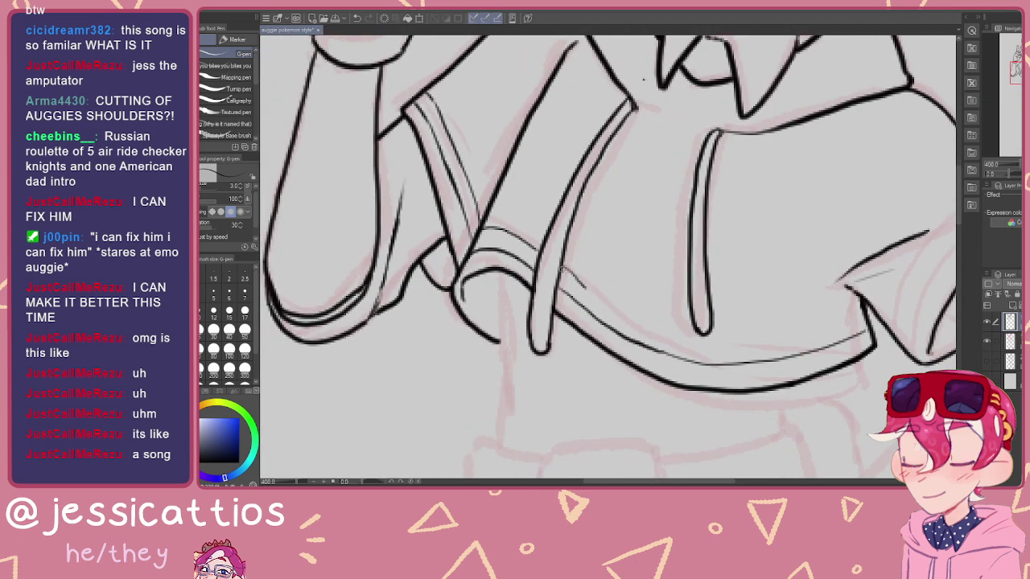
mouse_move(565, 268)
mouse_down()
mouse_move(672, 330)
mouse_move(775, 351)
mouse_up()
mouse_move(692, 342)
mouse_down()
mouse_move(757, 341)
mouse_move(847, 314)
mouse_up()
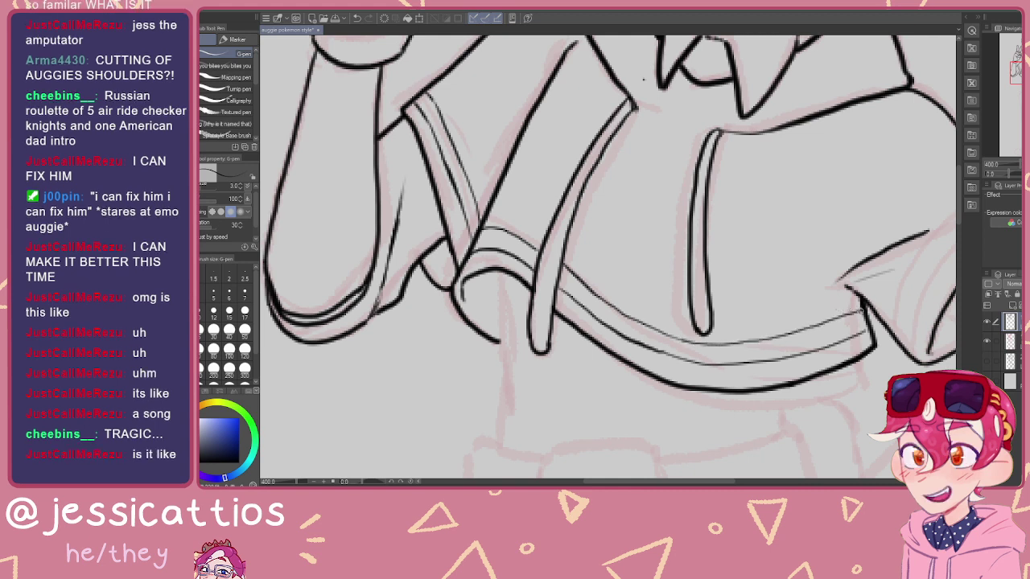
Step: Try adding fold lines to the hoodie's front around the drawstrings
drag(611, 274, 689, 296)
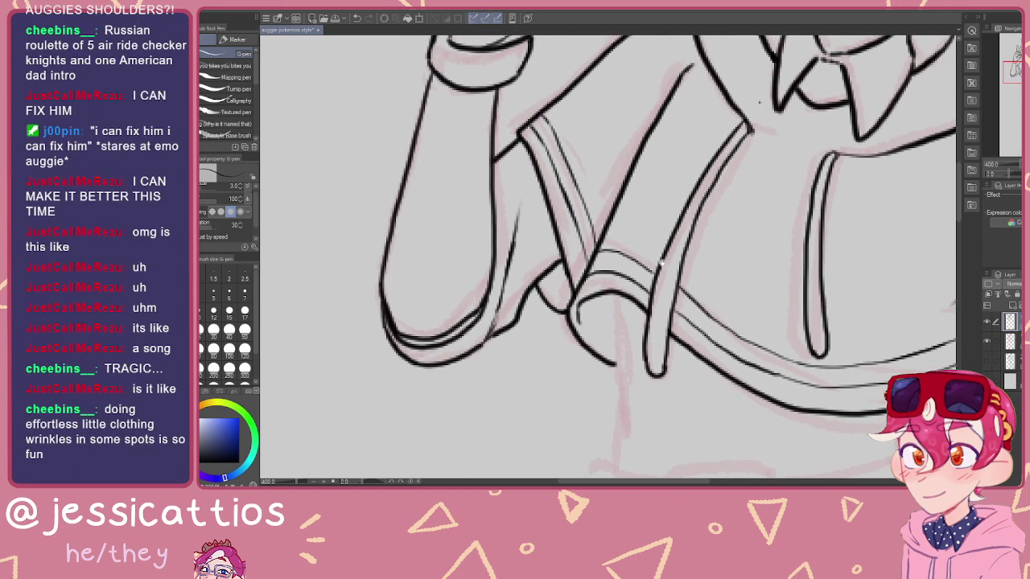
drag(784, 263, 689, 275)
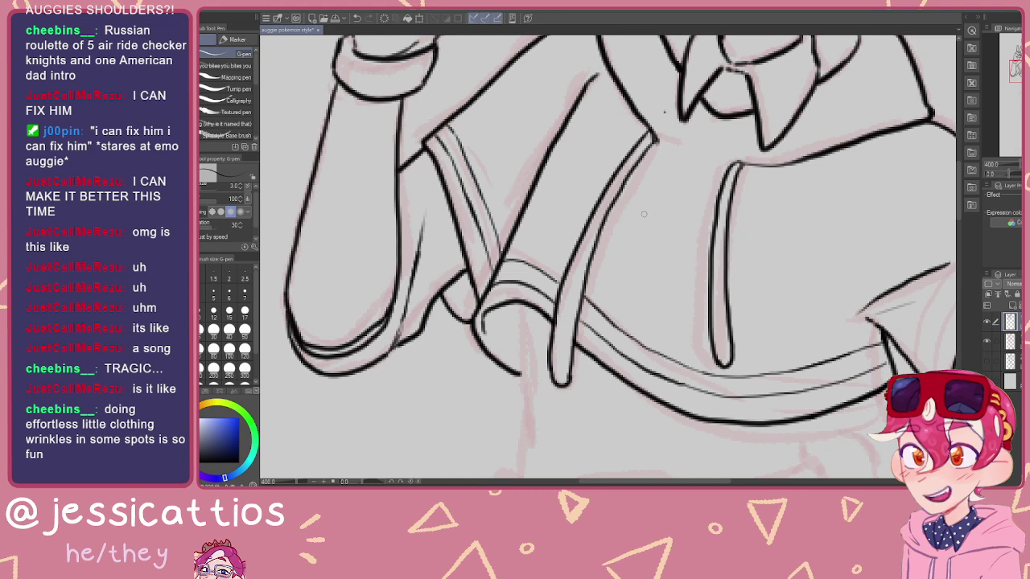
scroll(643, 215, down, 1)
scroll(658, 292, down, 1)
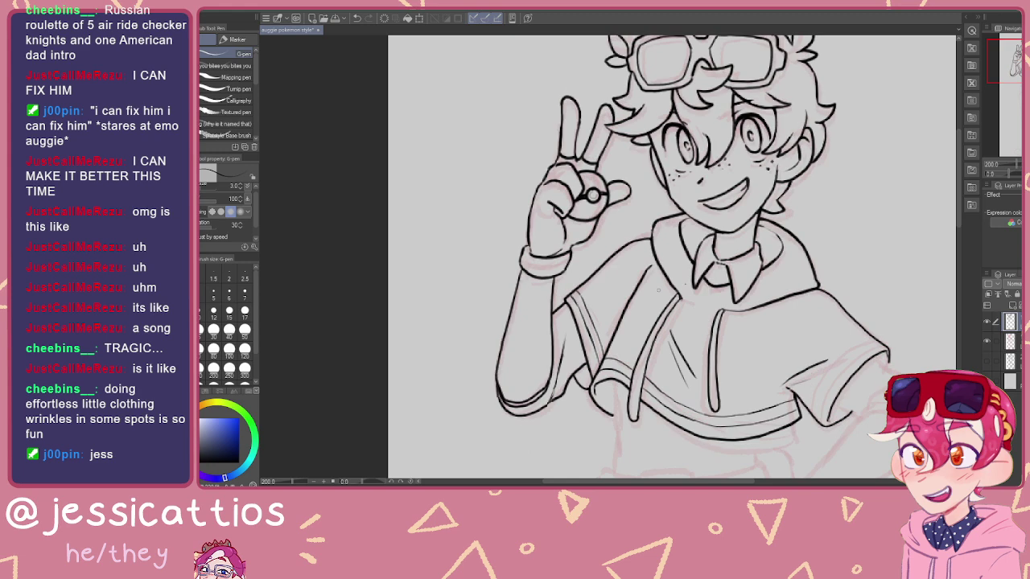
key(ctrl+z)
key(ctrl+z)
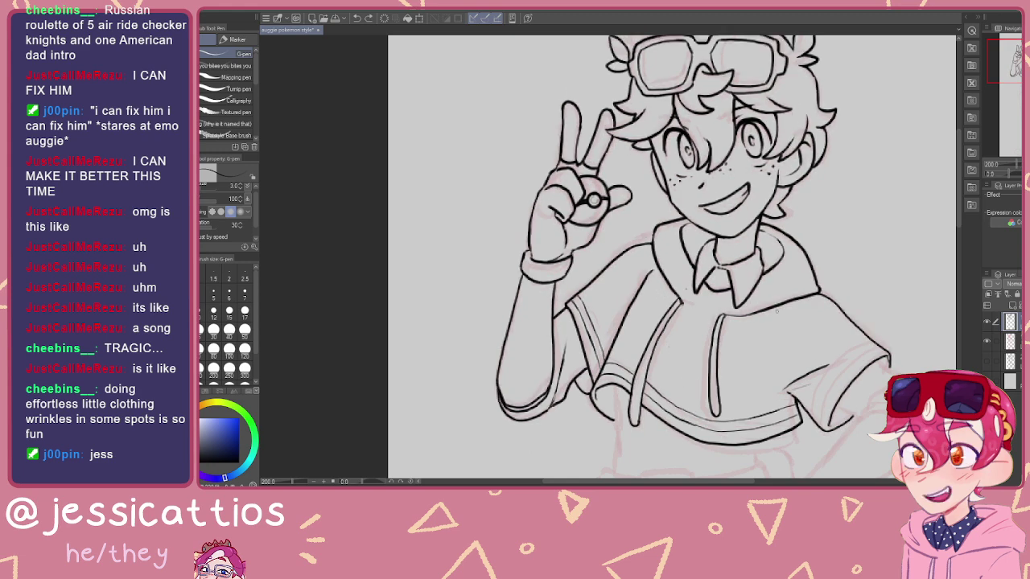
Step: Ink the far upper arm's outer edge from inside the sleeve opening down toward the elbow
drag(770, 278, 762, 348)
mouse_move(821, 437)
mouse_down()
mouse_move(738, 313)
mouse_move(717, 297)
mouse_up()
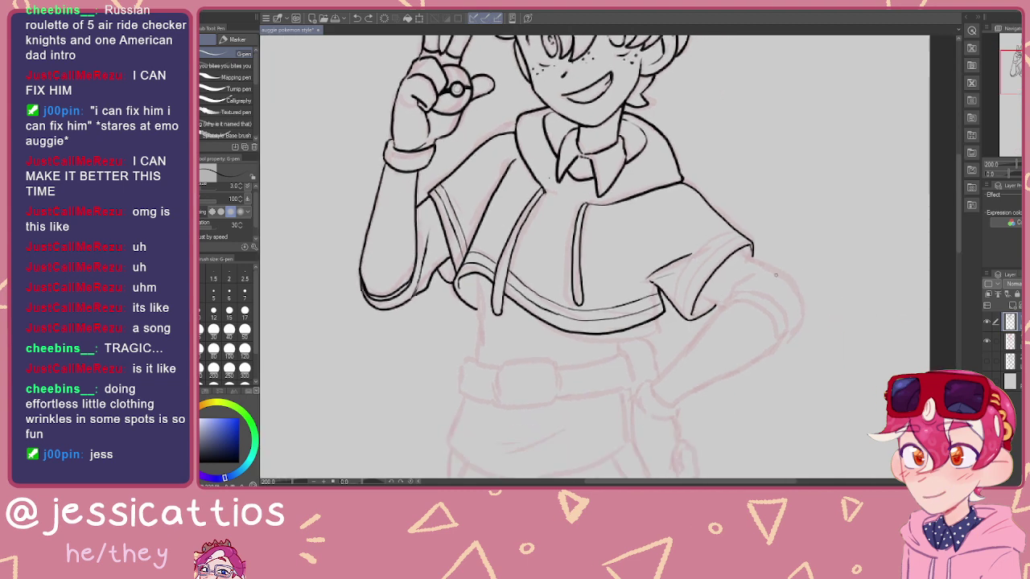
scroll(786, 291, up, 2)
drag(704, 225, 658, 157)
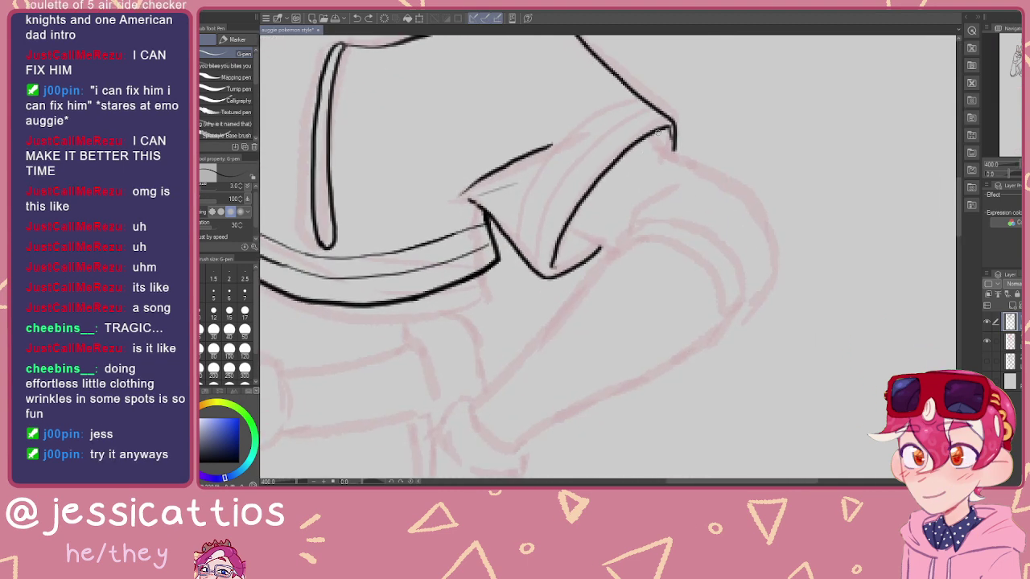
drag(673, 150, 769, 215)
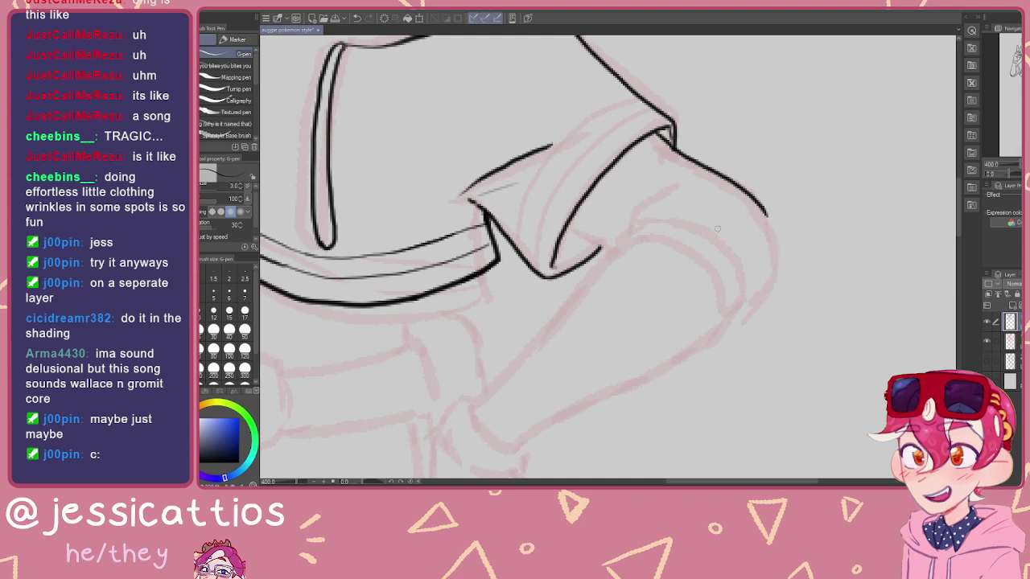
Step: Ink the far elbow's crease, its two curved band lines and its outer curve, plus the short edge inside the sleeve opening
mouse_move(667, 189)
mouse_down()
mouse_move(645, 201)
mouse_move(624, 241)
mouse_move(692, 259)
mouse_move(715, 282)
mouse_move(725, 322)
mouse_up()
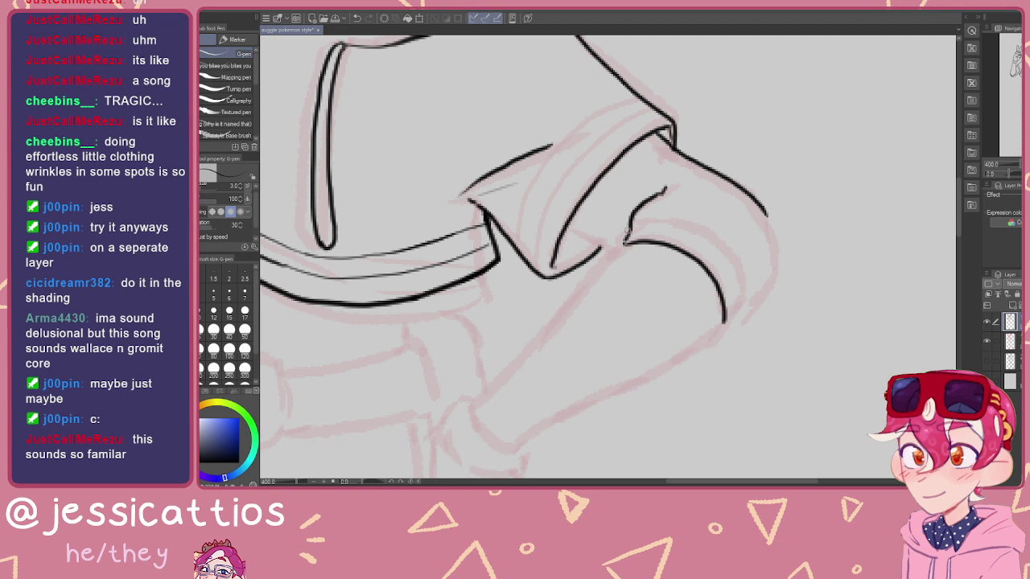
mouse_move(650, 228)
mouse_down()
mouse_move(651, 222)
mouse_move(696, 230)
mouse_move(729, 255)
mouse_move(727, 324)
mouse_up()
key(ctrl+z)
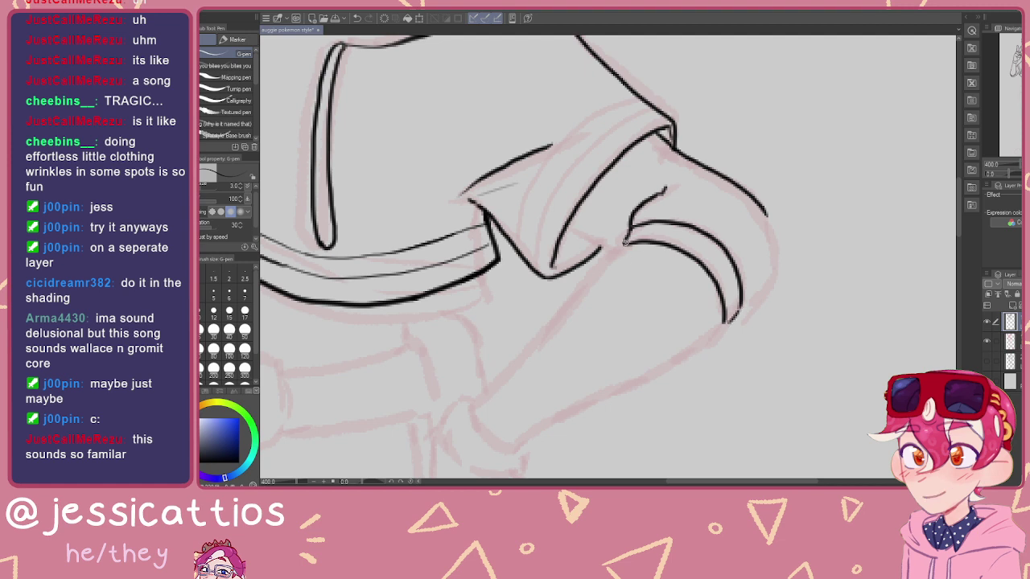
drag(566, 226, 605, 247)
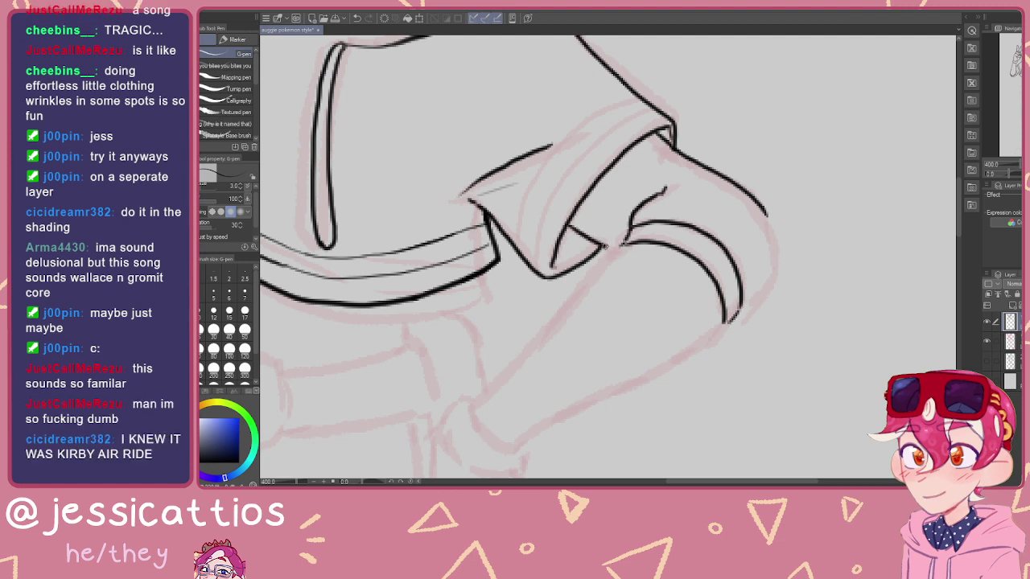
mouse_move(766, 213)
mouse_down()
mouse_move(775, 272)
mouse_move(739, 308)
mouse_up()
Step: Try to ink the start of the far forearm's lower edge at the elbow band
scroll(677, 295, down, 3)
drag(670, 281, 703, 249)
scroll(704, 249, up, 4)
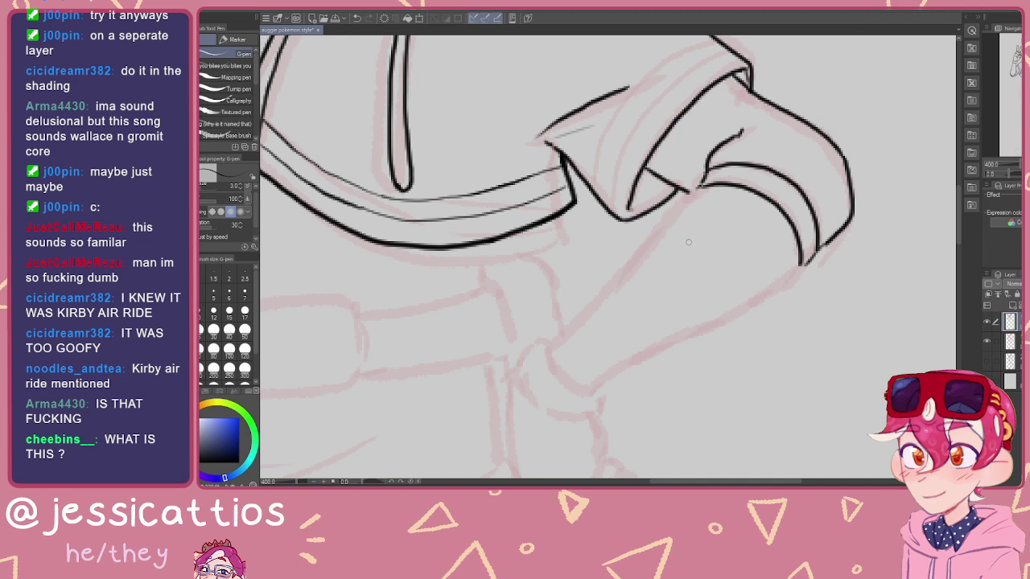
drag(656, 197, 616, 142)
key(ctrl+z)
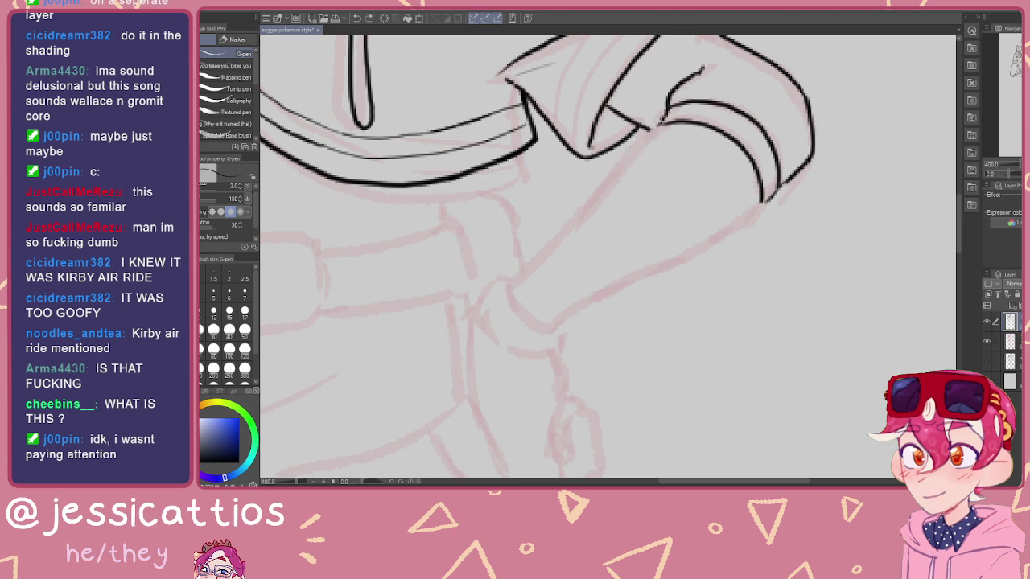
mouse_move(640, 160)
mouse_down()
mouse_move(787, 151)
mouse_move(775, 177)
mouse_move(683, 120)
mouse_up()
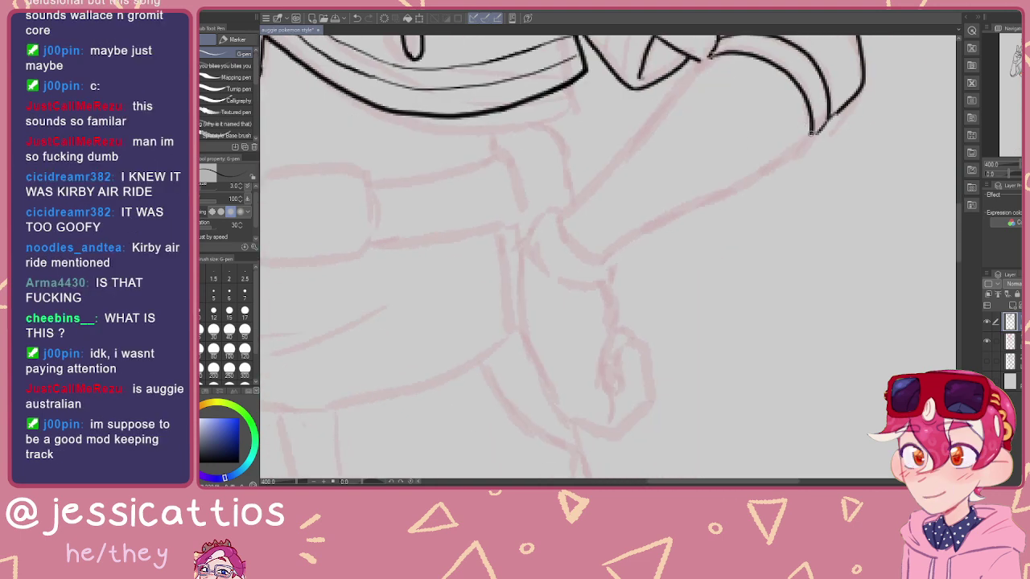
drag(813, 134, 792, 148)
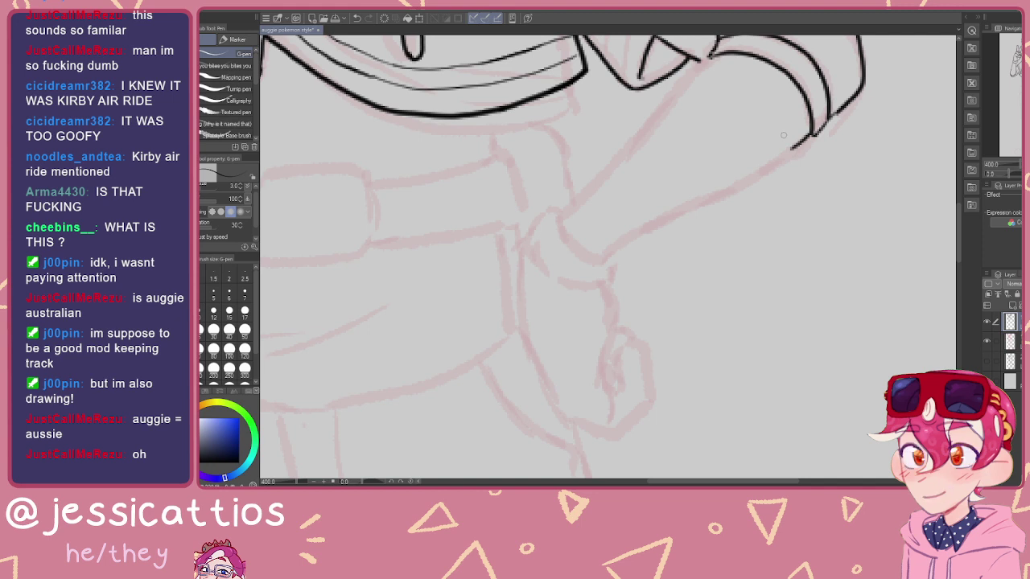
key(ctrl+z)
Step: Ink the far forearm's lower edge from the elbow band and its upper edge from the elbow crease, both tapering toward the wrist
drag(724, 164, 767, 158)
drag(855, 127, 823, 155)
drag(749, 193, 660, 242)
scroll(723, 158, up, 3)
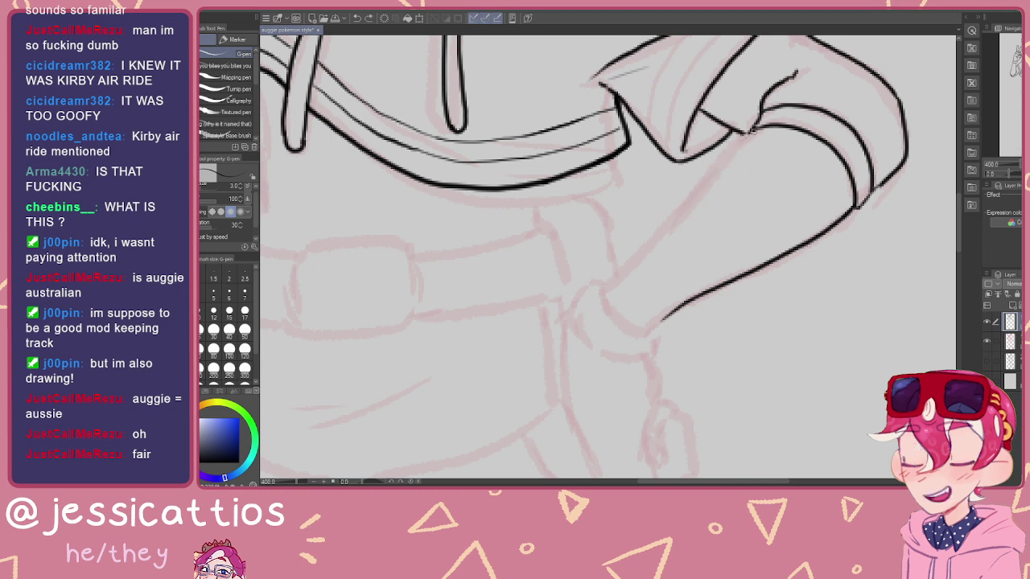
drag(723, 164, 635, 273)
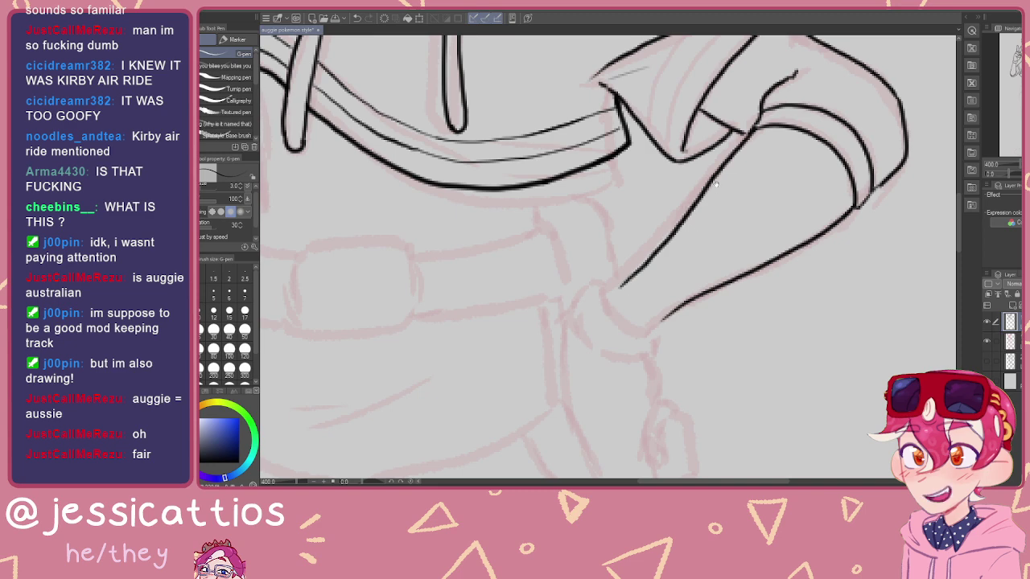
drag(717, 146, 655, 299)
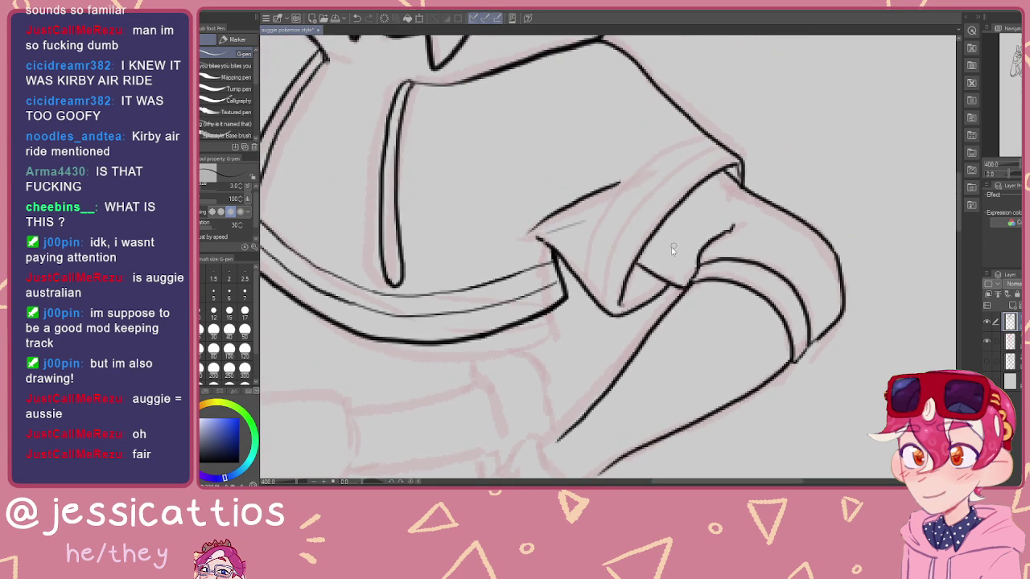
Step: Extend the far elbow's crease with a short hooked curl at its upper end
scroll(673, 245, down, 3)
scroll(684, 237, up, 5)
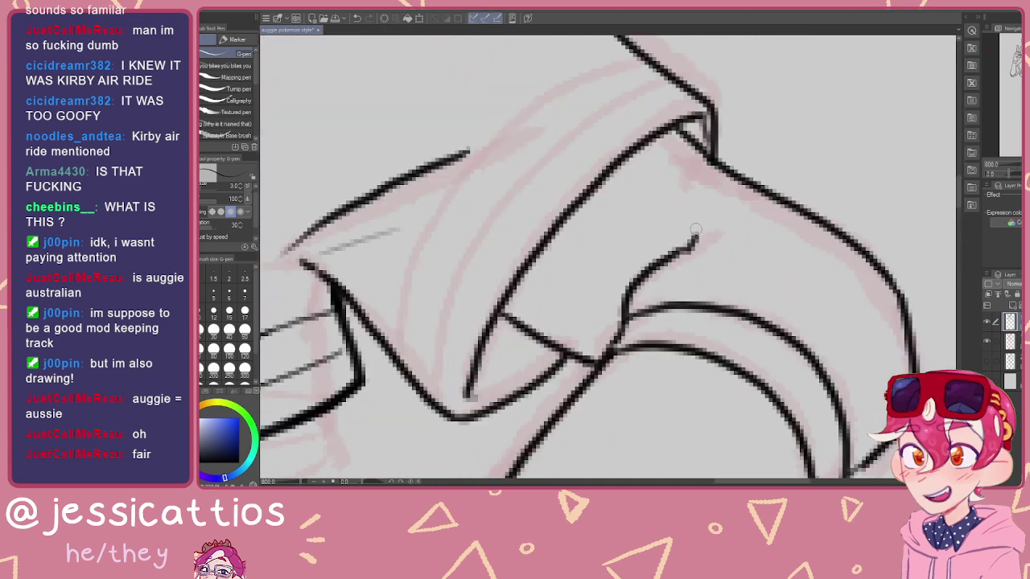
mouse_move(696, 231)
mouse_down()
mouse_move(666, 213)
mouse_move(644, 254)
mouse_up()
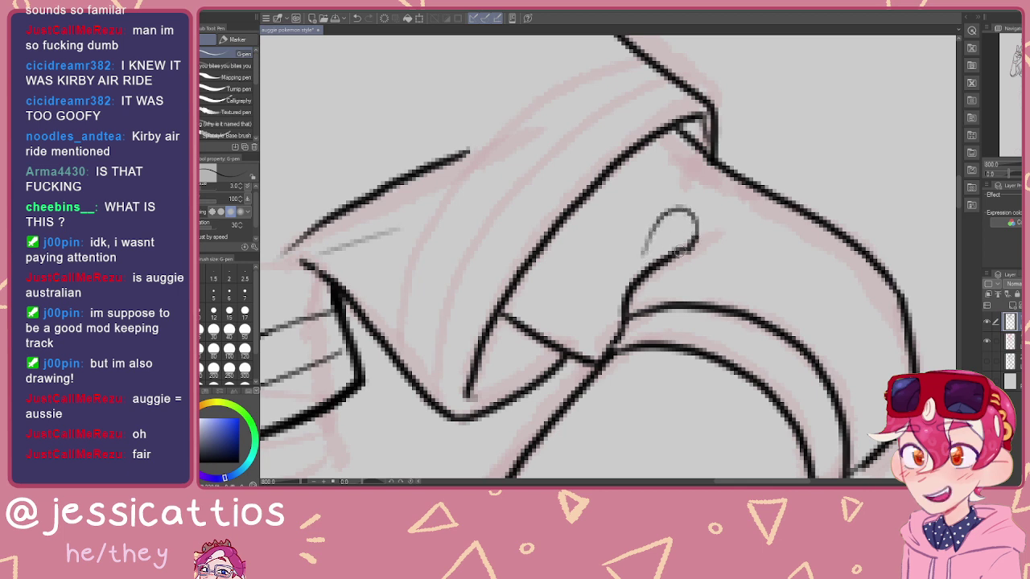
scroll(692, 241, down, 6)
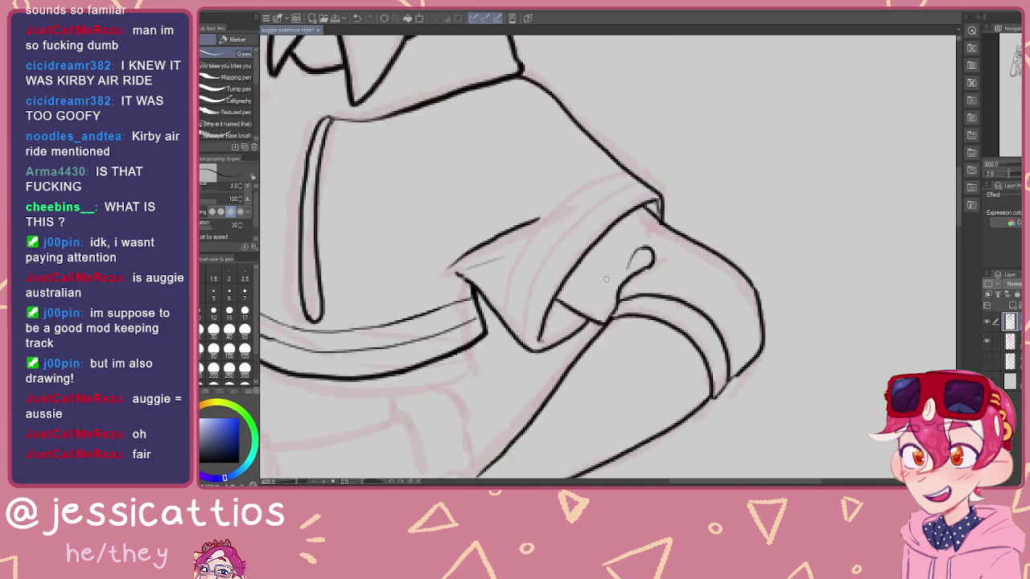
drag(582, 277, 669, 233)
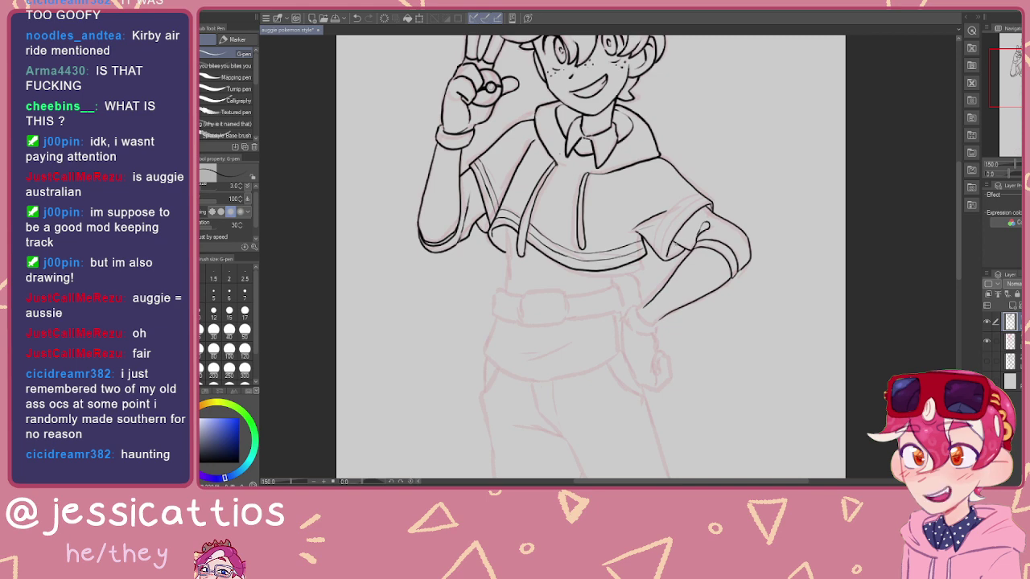
mouse_move(507, 137)
mouse_down()
mouse_move(523, 231)
mouse_move(503, 195)
mouse_move(511, 218)
mouse_move(473, 204)
mouse_up()
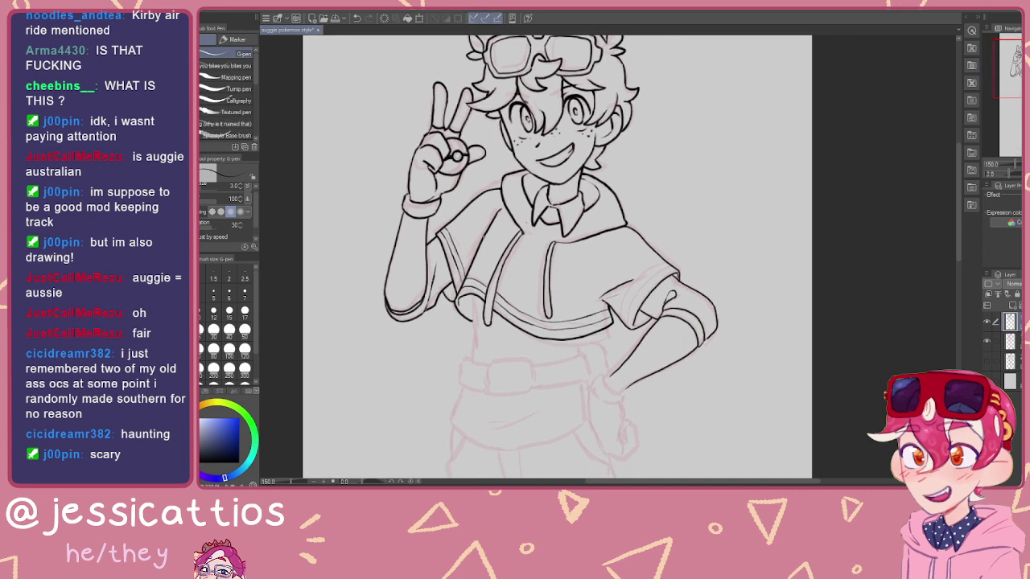
Step: Ink the two curved trim lines along the cuff of the far sleeve
scroll(476, 209, up, 1)
scroll(688, 333, up, 2)
drag(658, 333, 652, 262)
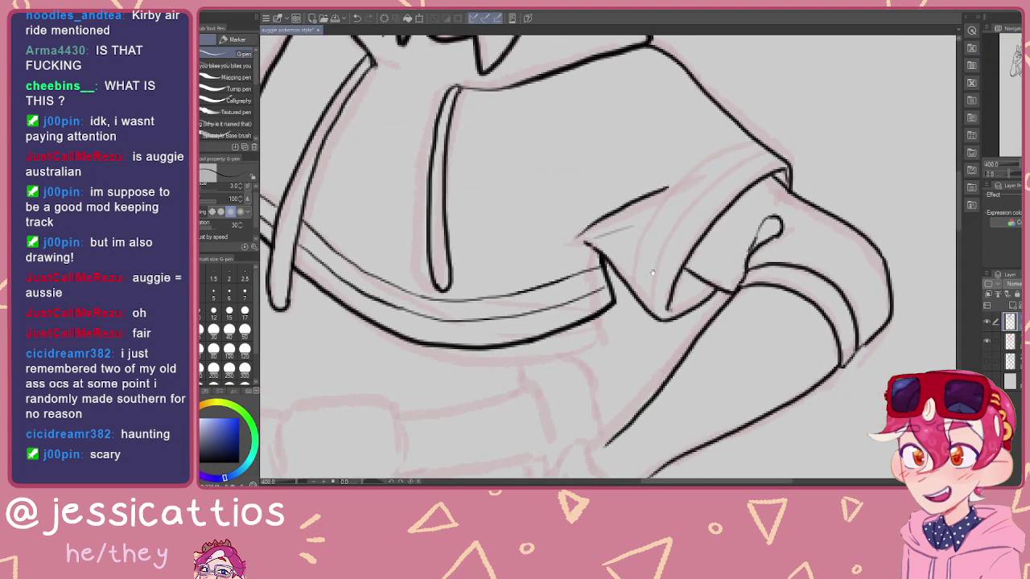
mouse_move(653, 318)
mouse_down()
mouse_move(662, 259)
mouse_move(696, 205)
mouse_up()
mouse_move(747, 169)
mouse_down()
mouse_move(771, 161)
mouse_move(753, 156)
mouse_move(724, 171)
mouse_up()
key(ctrl+z)
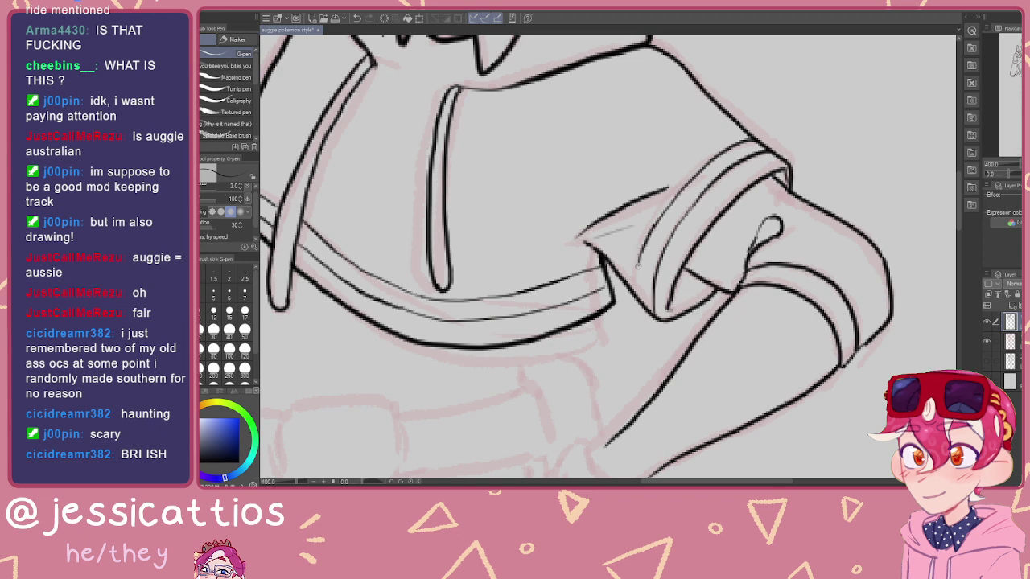
scroll(696, 299, down, 6)
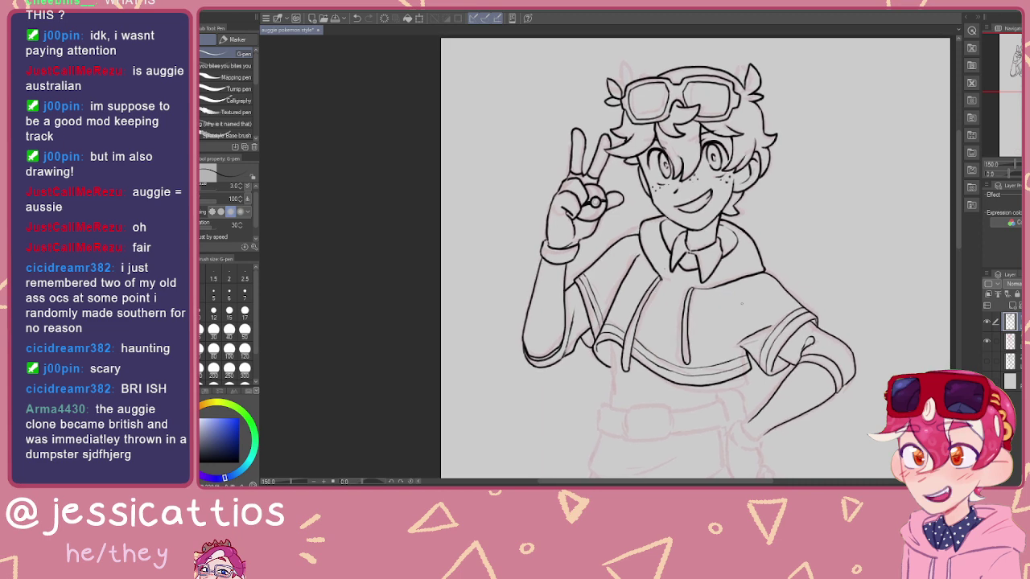
Step: Hide the pink sketch layer to check the line art on its own, then show the sketch again
click(987, 343)
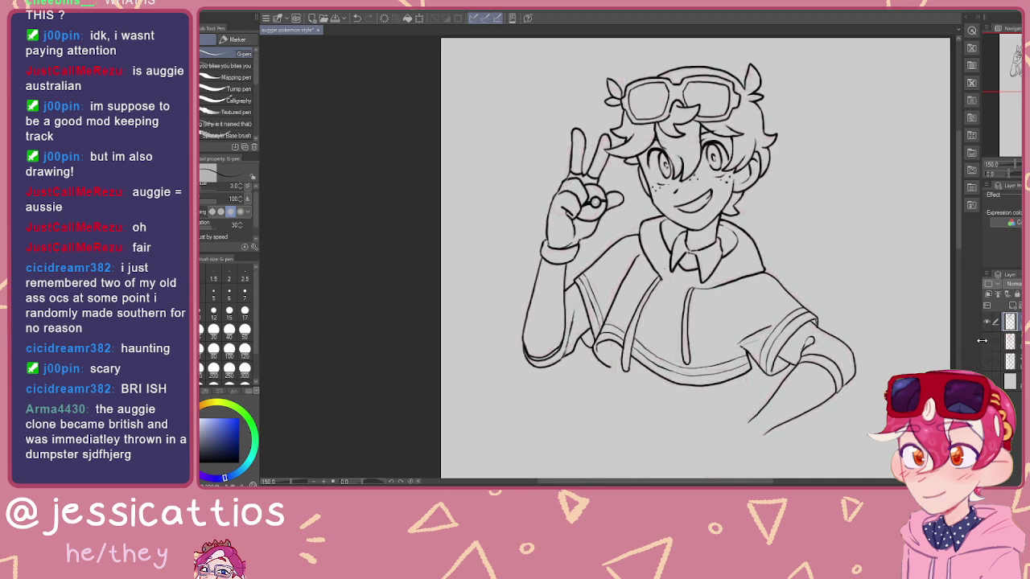
scroll(870, 337, down, 4)
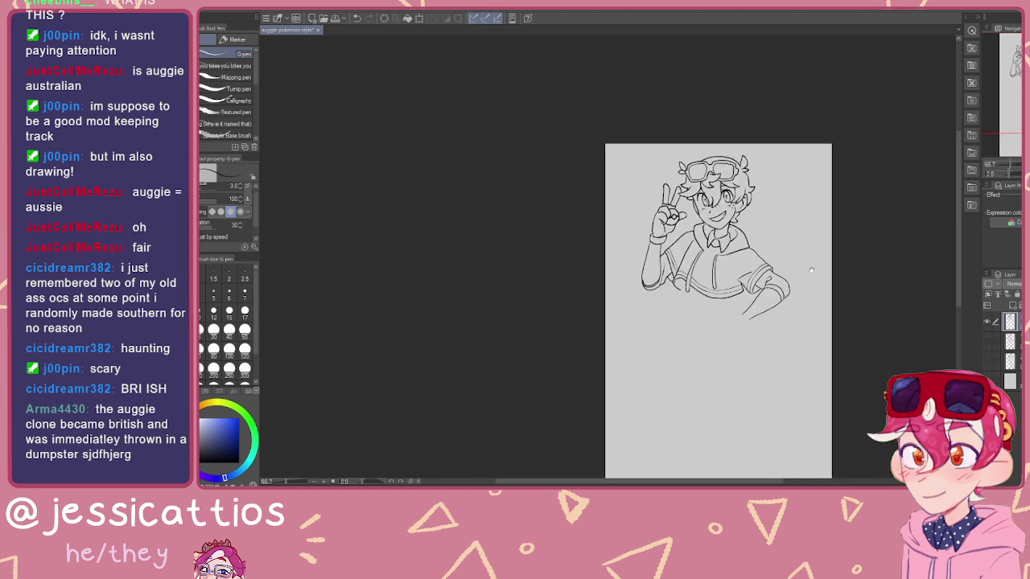
scroll(812, 314, up, 4)
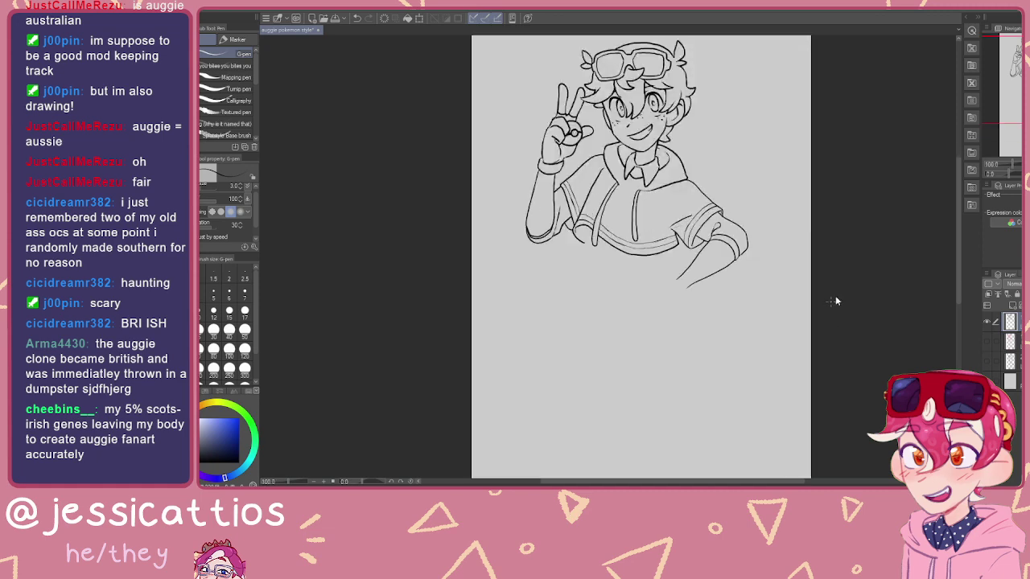
click(988, 343)
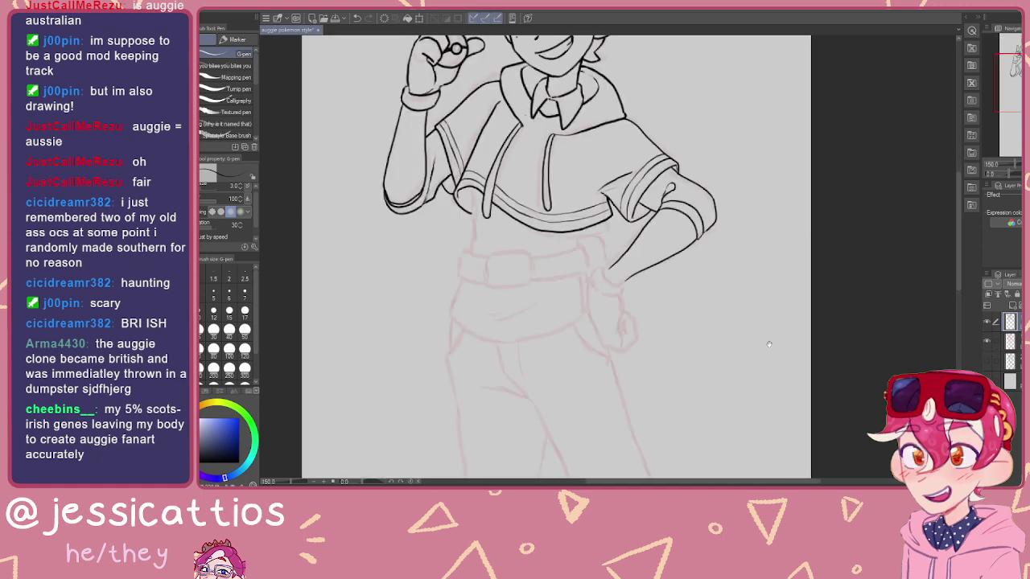
Step: Extend the far forearm's edges to the wrist, close them with a curved line and ink the glove cuff around it
scroll(777, 355, up, 3)
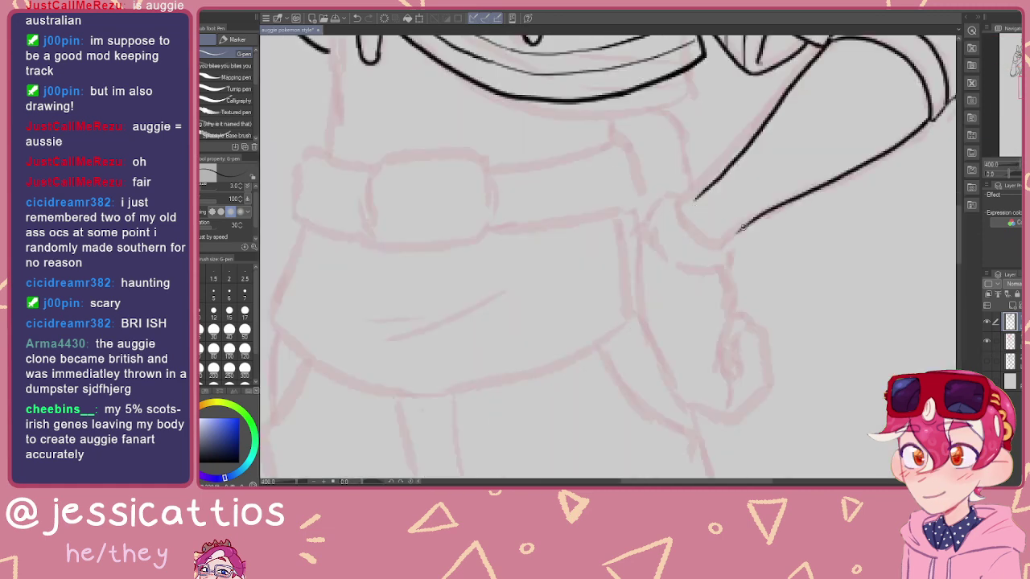
mouse_move(697, 195)
mouse_down()
mouse_move(683, 212)
mouse_move(726, 244)
mouse_up()
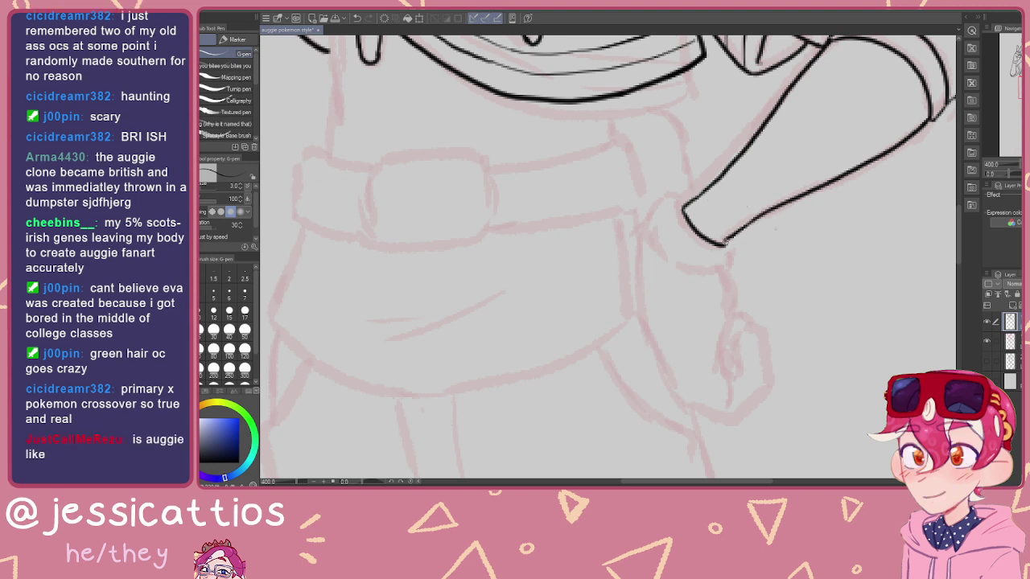
mouse_move(727, 251)
mouse_down()
mouse_move(722, 266)
mouse_move(682, 266)
mouse_up()
key(ctrl+z)
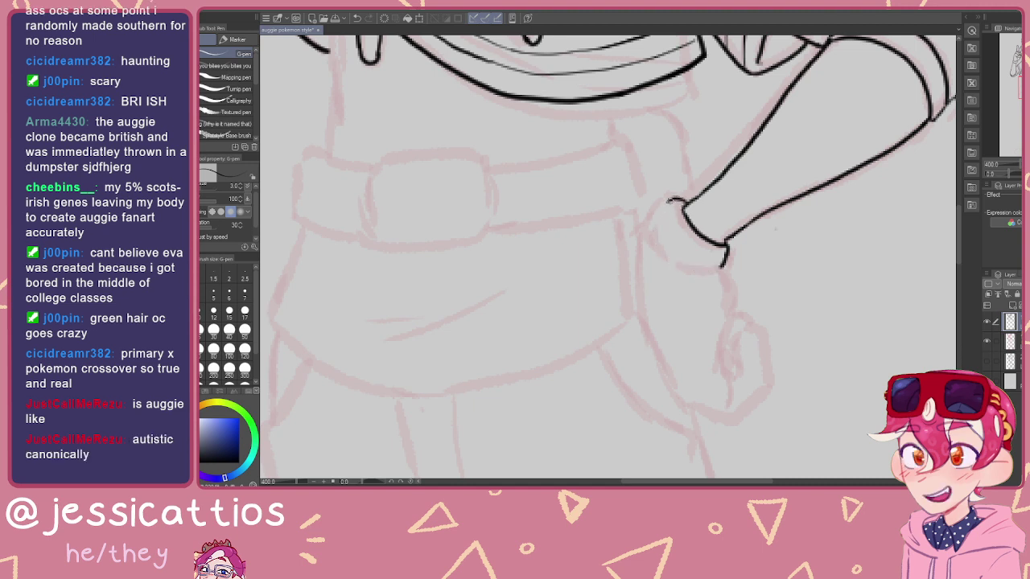
mouse_move(680, 199)
mouse_down()
mouse_move(660, 224)
mouse_move(684, 256)
mouse_move(723, 268)
mouse_up()
key(ctrl+z)
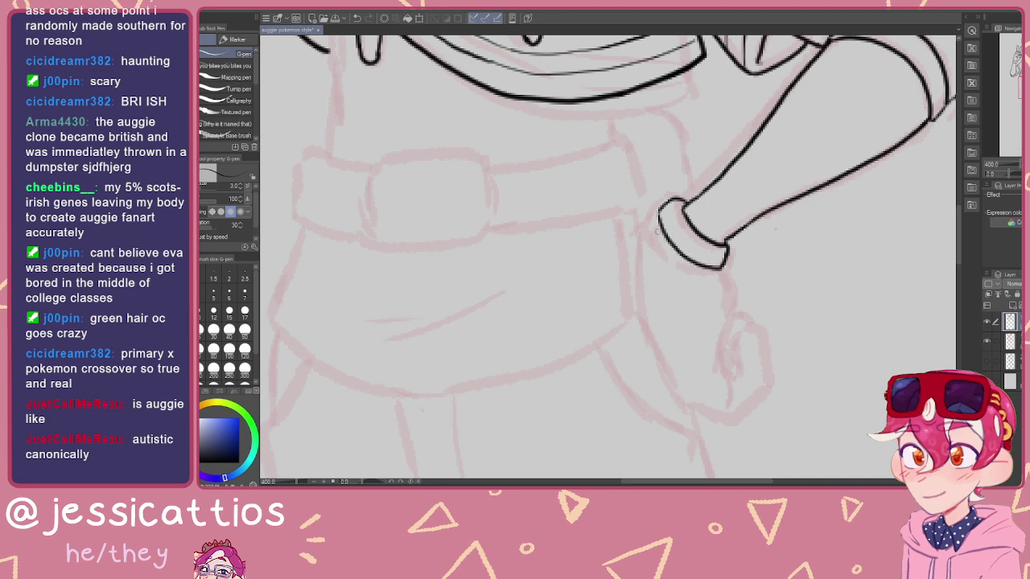
scroll(708, 176, down, 4)
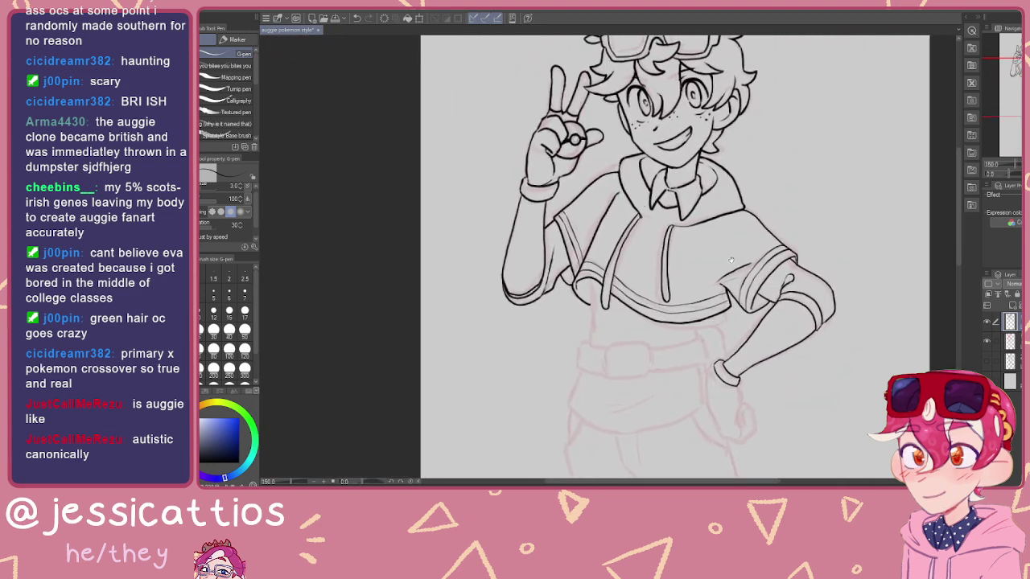
drag(720, 258, 674, 234)
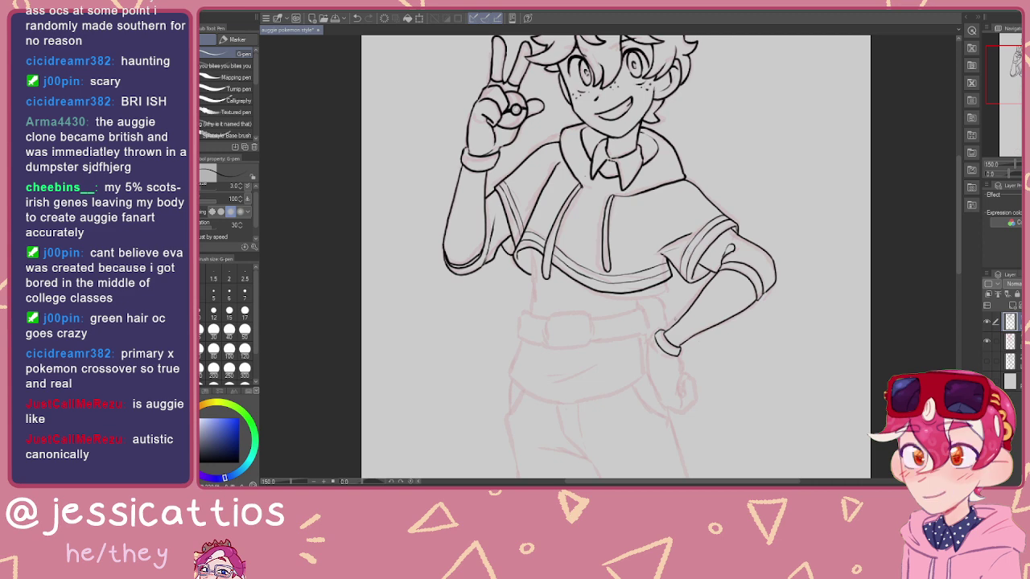
Step: Erase the far glove cuff, the wrist line and the wrist ends of the forearm's edges with an enlarged eraser
scroll(662, 345, up, 3)
mouse_move(663, 346)
mouse_down()
mouse_move(664, 294)
mouse_move(684, 270)
mouse_up()
key(e)
key(bracketright)
key(bracketright)
key(bracketright)
key(bracketright)
mouse_move(718, 221)
mouse_down()
mouse_move(680, 276)
mouse_move(708, 312)
mouse_up()
mouse_move(656, 241)
mouse_down()
mouse_move(678, 325)
mouse_move(646, 277)
mouse_up()
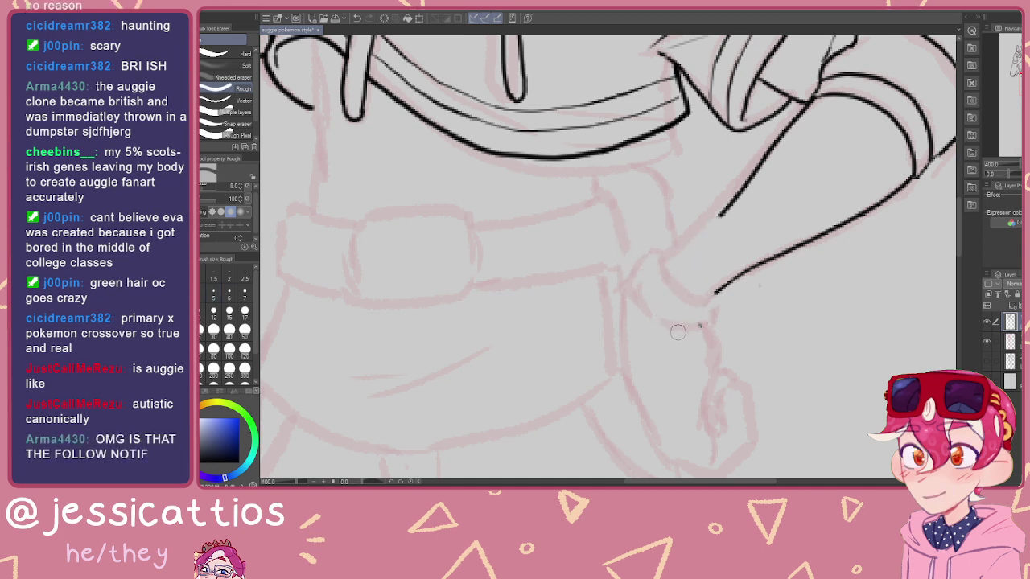
key(p)
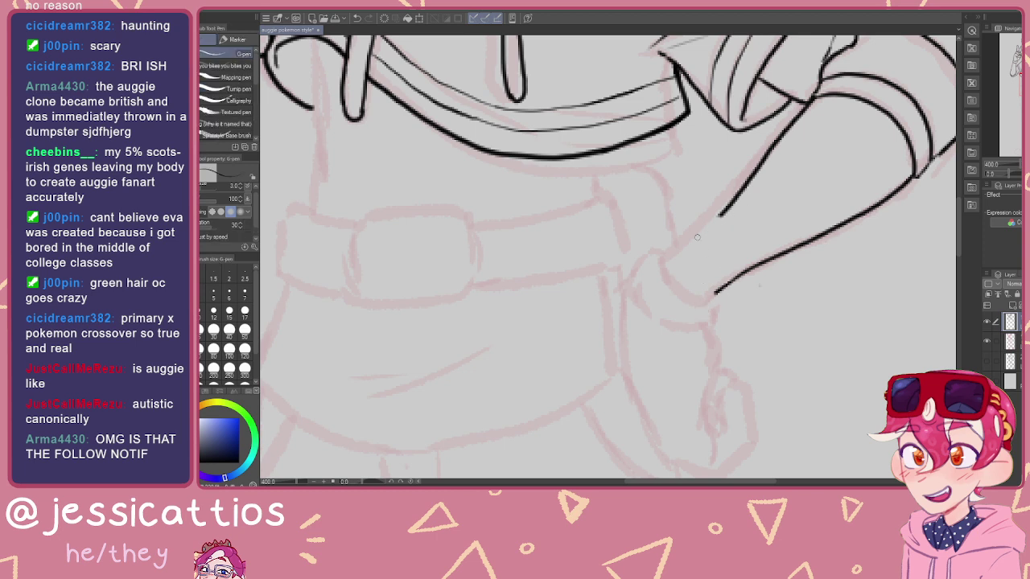
Step: Trim the tip of the far forearm's upper edge and re-ink it down to the sketched wrist
key(e)
mouse_move(720, 211)
mouse_down()
mouse_move(752, 183)
mouse_move(708, 217)
mouse_up()
key(p)
key(ctrl+z)
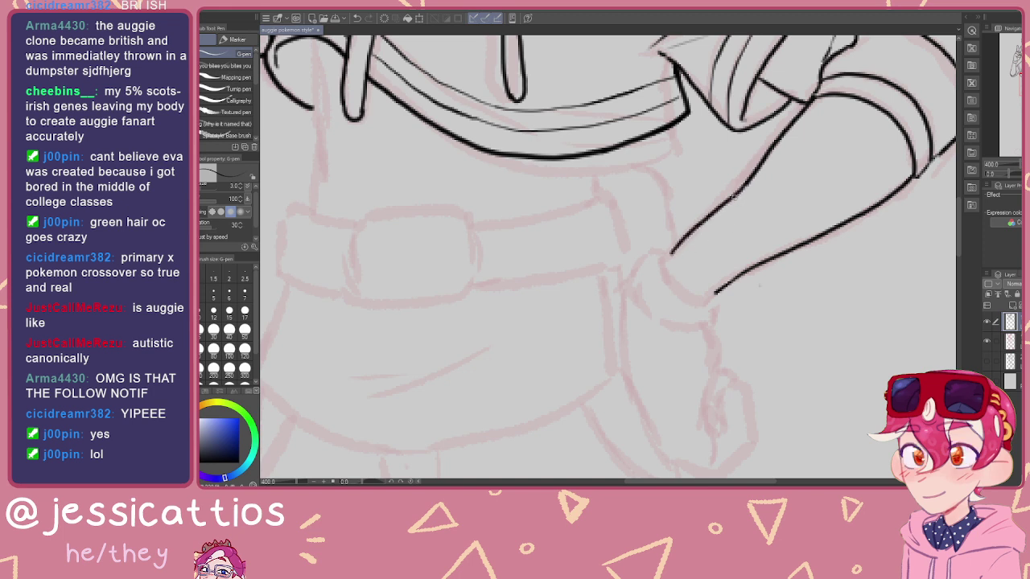
Step: Erase the middle section of the far forearm's upper edge and re-ink it as a smooth connecting curve
key(e)
drag(753, 174, 729, 201)
key(p)
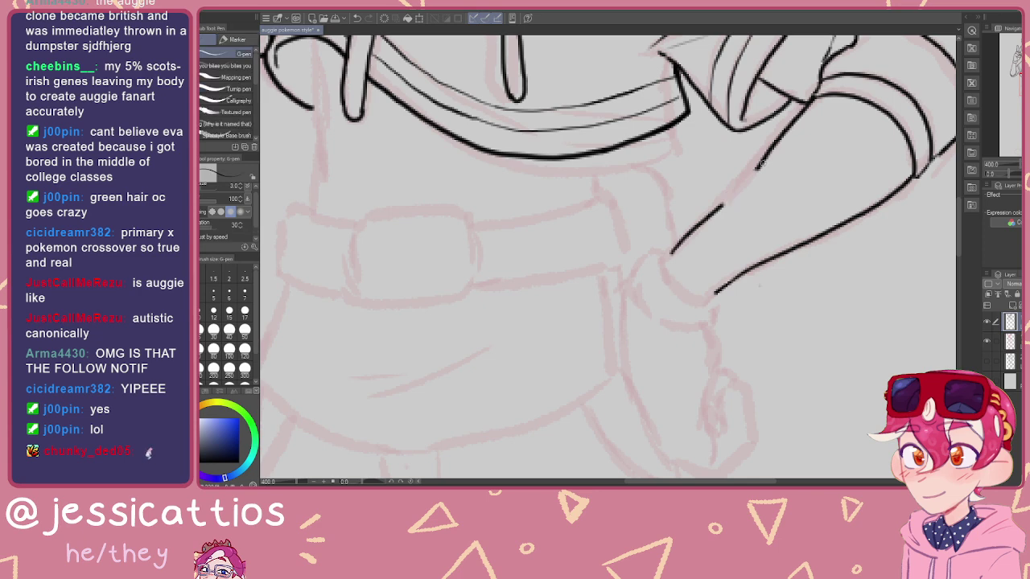
mouse_move(756, 168)
mouse_down()
mouse_move(723, 209)
mouse_move(756, 170)
mouse_move(719, 211)
mouse_up()
key(ctrl+z)
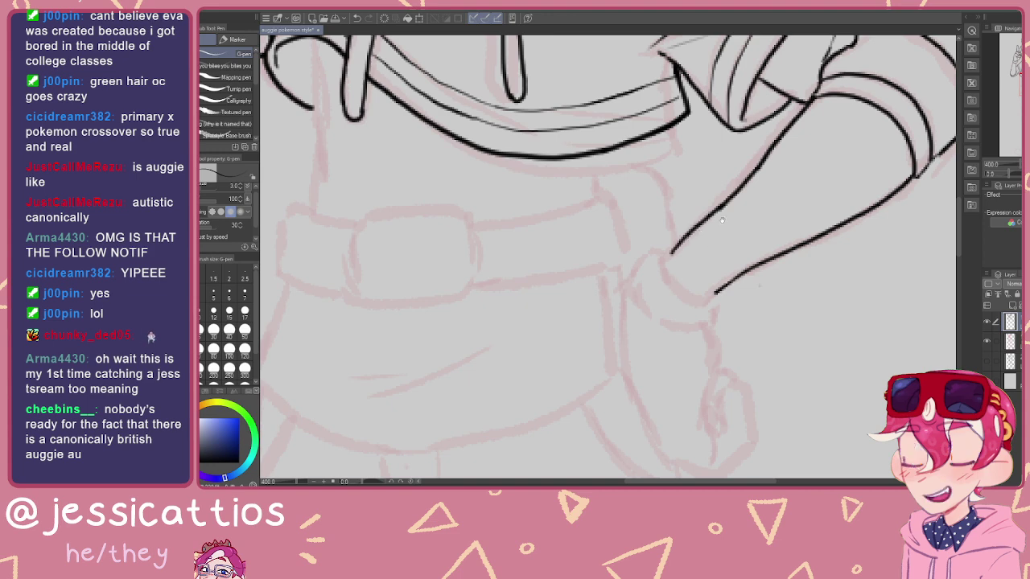
Step: Ink the curved wrist line joining the far forearm's two edges, with a short cuff edge at its lower end
drag(684, 233, 647, 288)
scroll(679, 269, down, 3)
mouse_move(653, 204)
mouse_down()
mouse_move(656, 328)
mouse_move(655, 268)
mouse_move(626, 226)
mouse_move(666, 344)
mouse_move(640, 221)
mouse_up()
scroll(683, 324, up, 3)
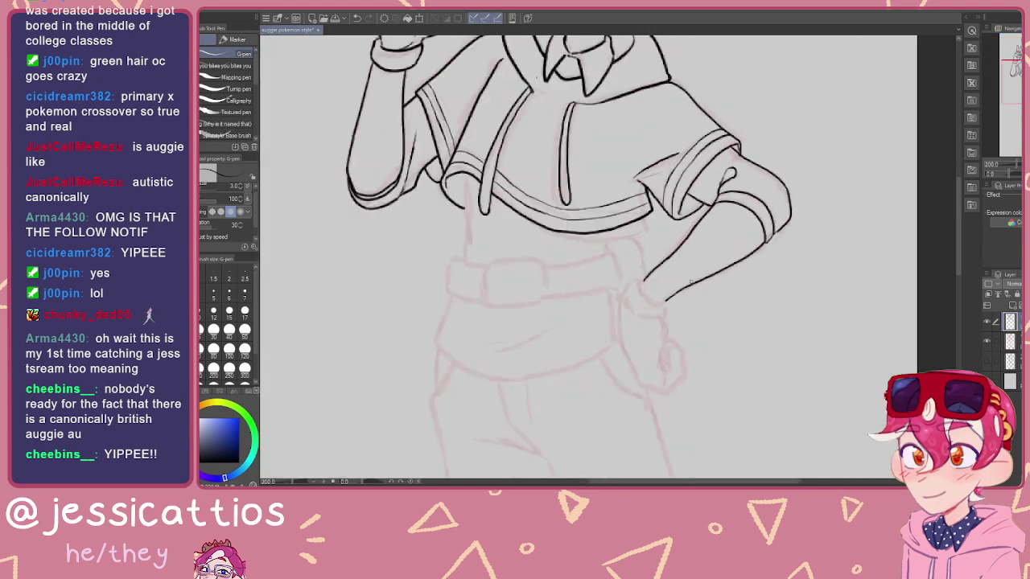
drag(690, 316, 752, 234)
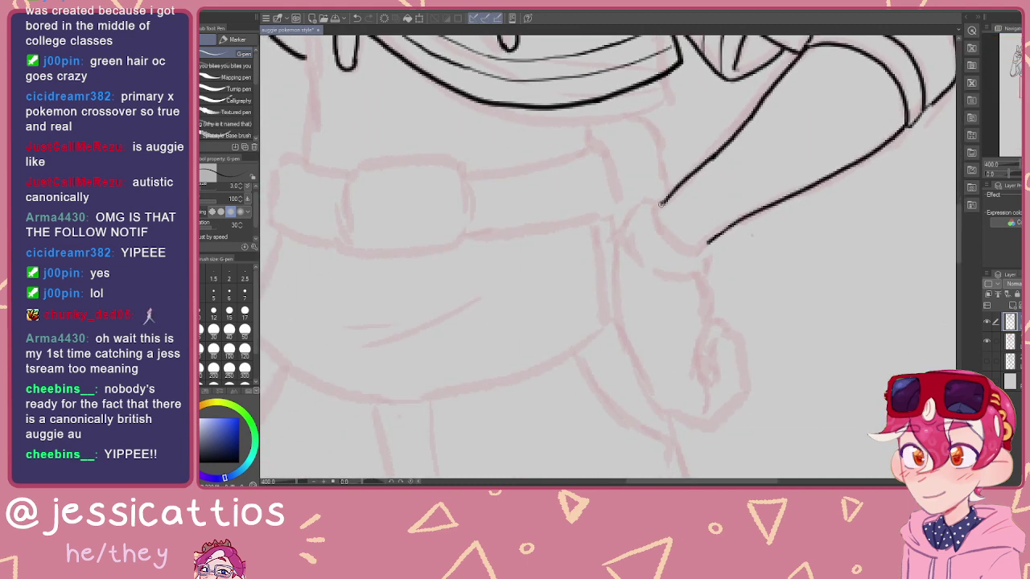
drag(659, 209, 699, 254)
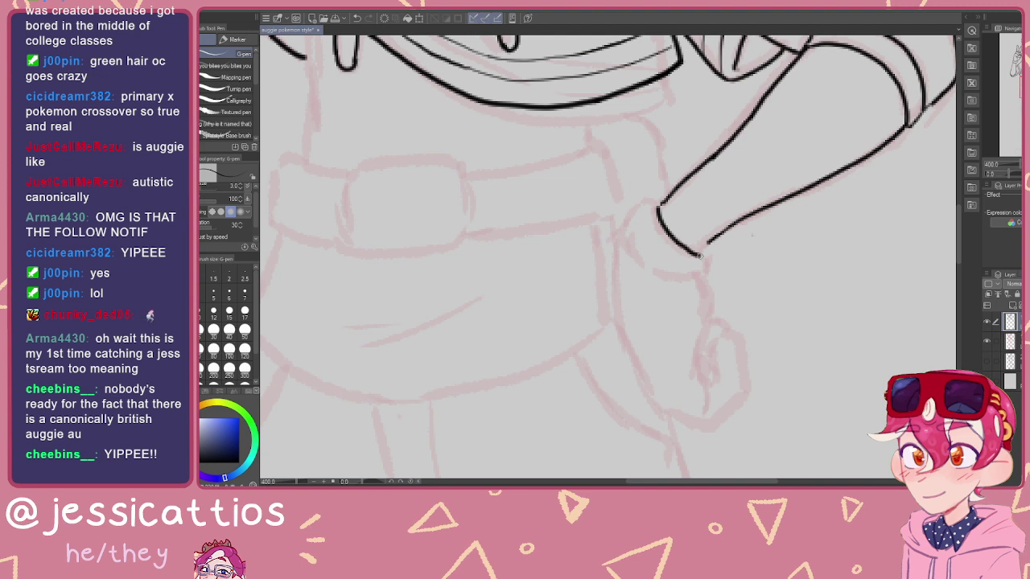
drag(660, 211, 706, 255)
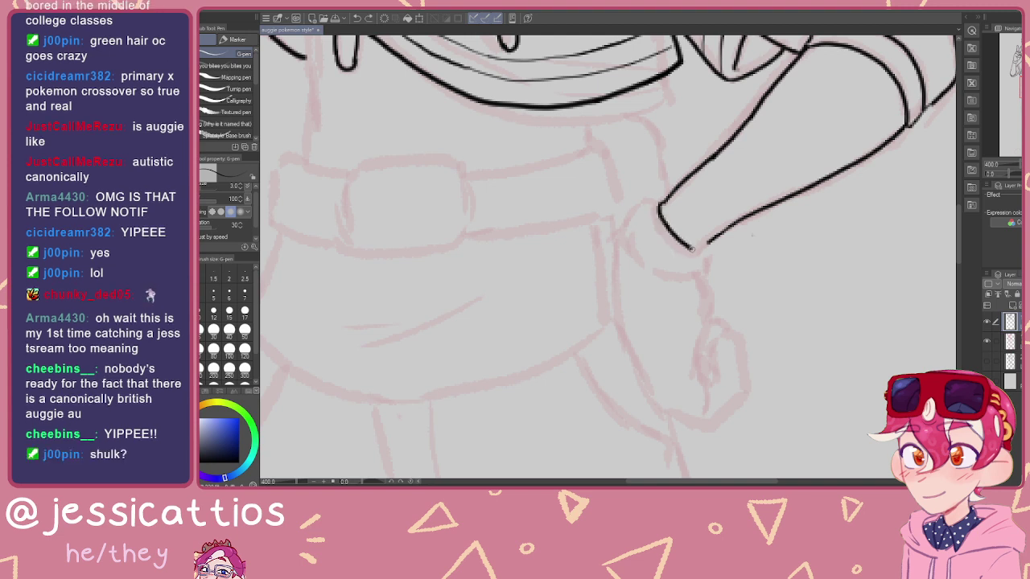
key(ctrl+z)
scroll(660, 214, down, 6)
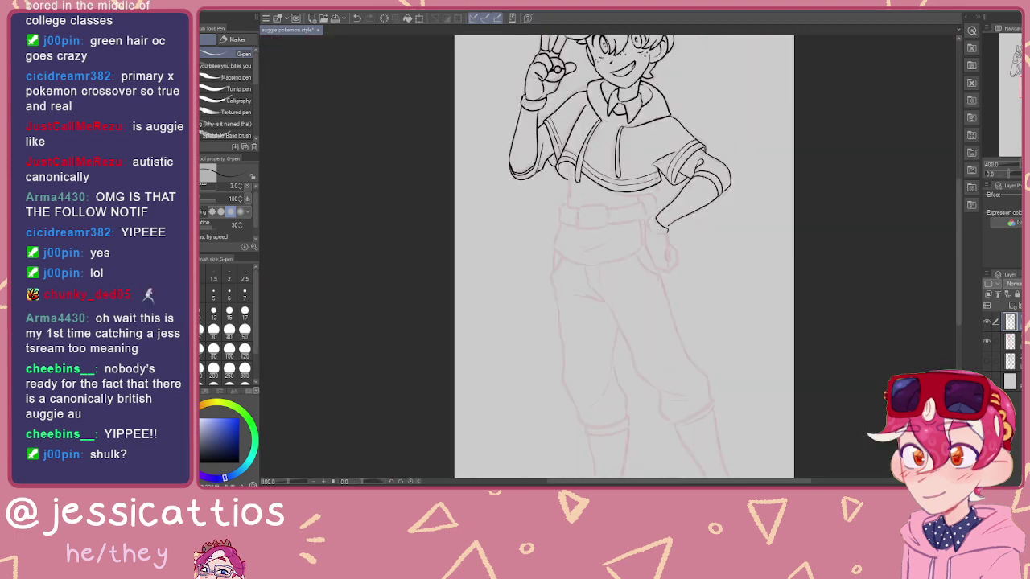
drag(666, 248, 647, 220)
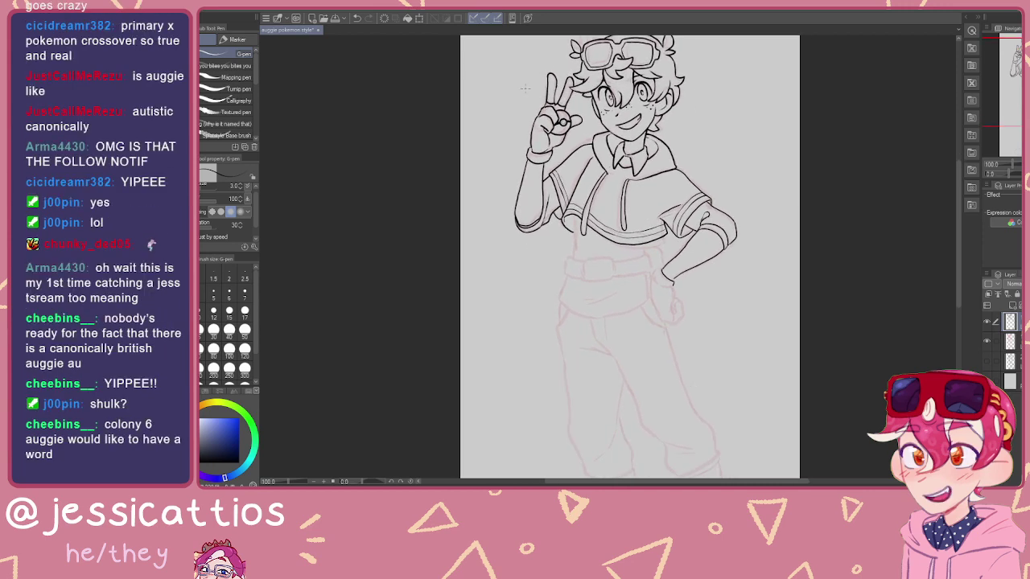
Step: On the pink sketch layer, lasso the far hand, enlarge it slightly with a transform, apply it and deselect
click(1015, 342)
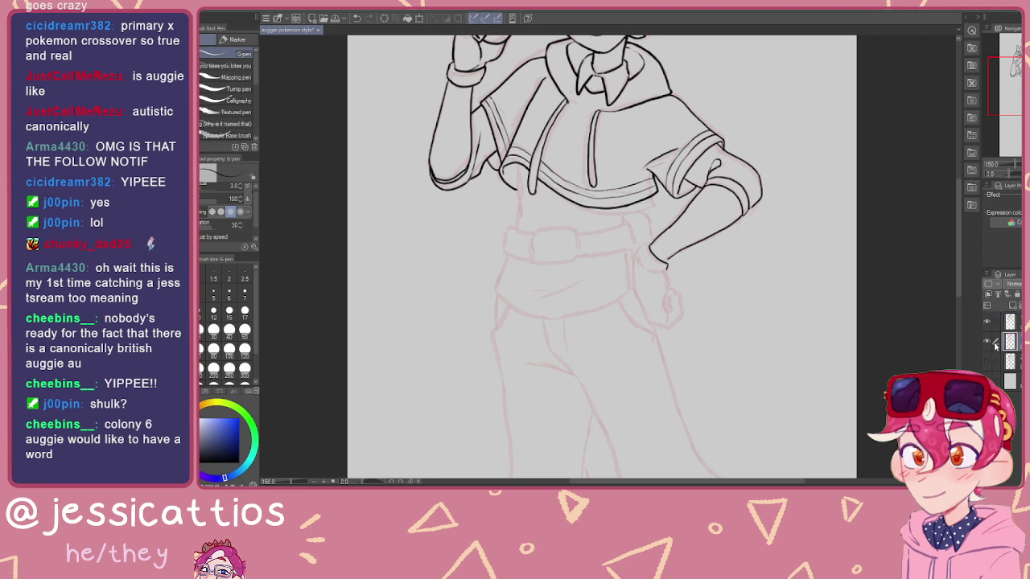
key(m)
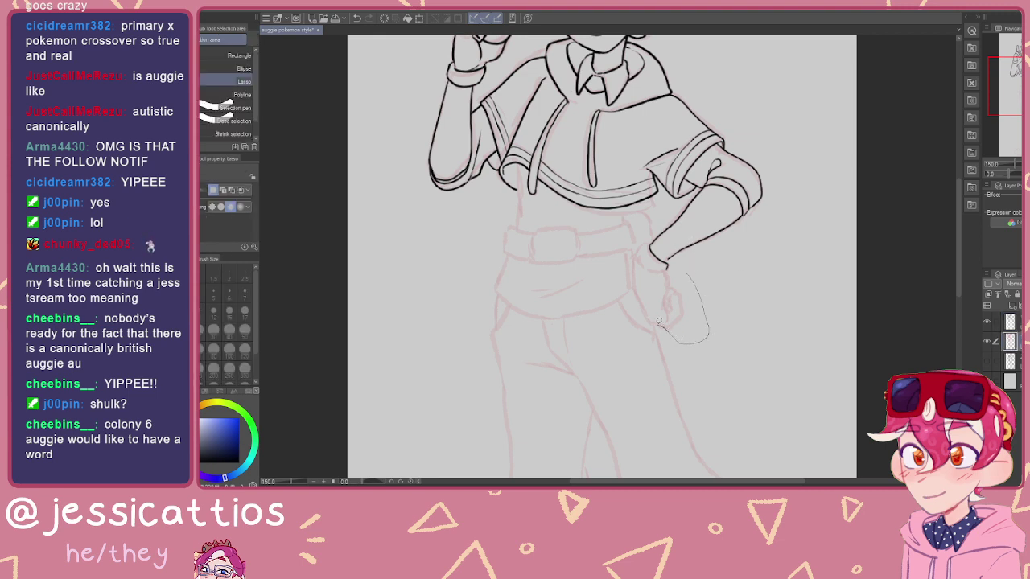
drag(689, 274, 690, 276)
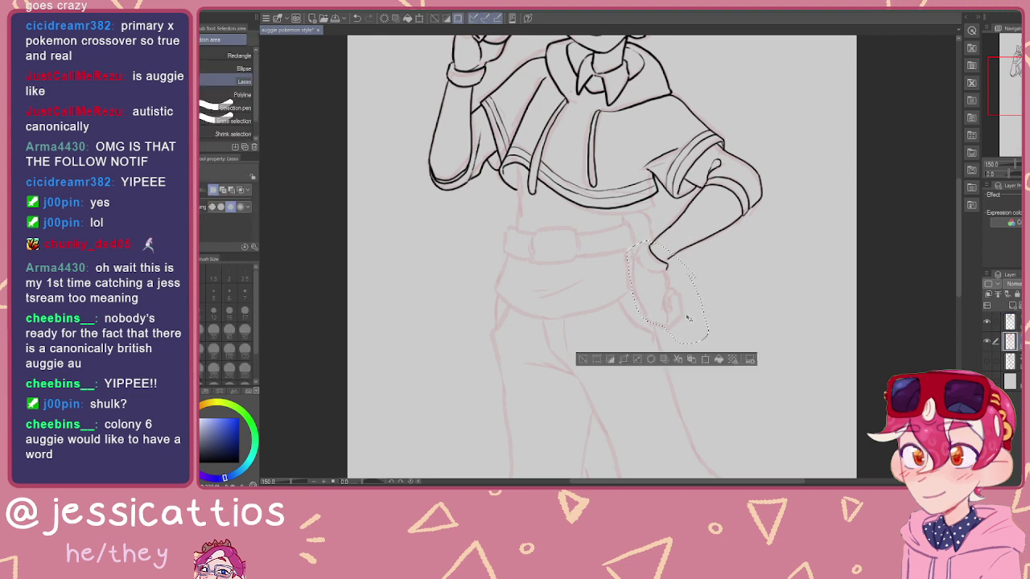
key(ctrl+t)
drag(667, 345, 675, 330)
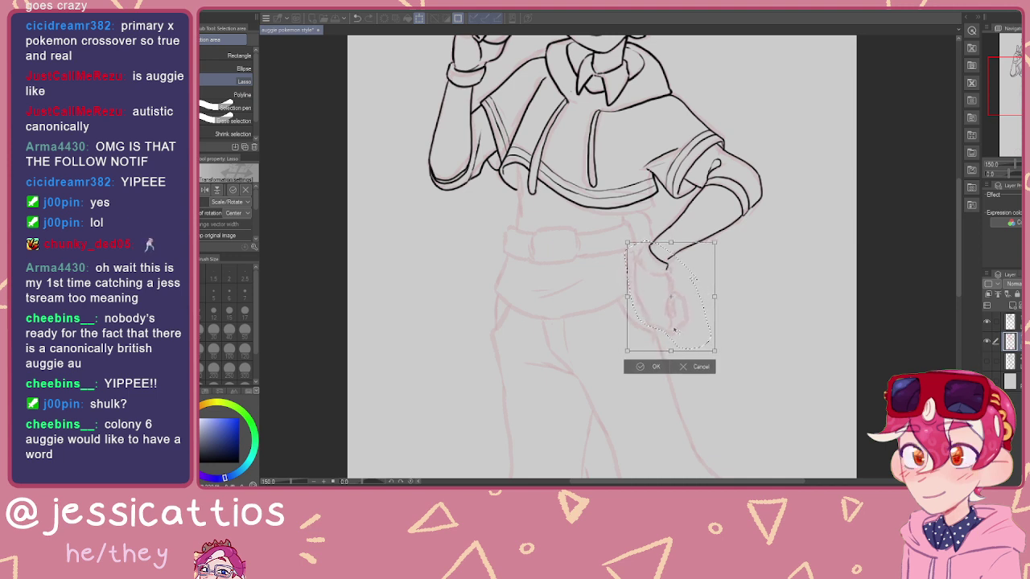
click(652, 367)
click(587, 365)
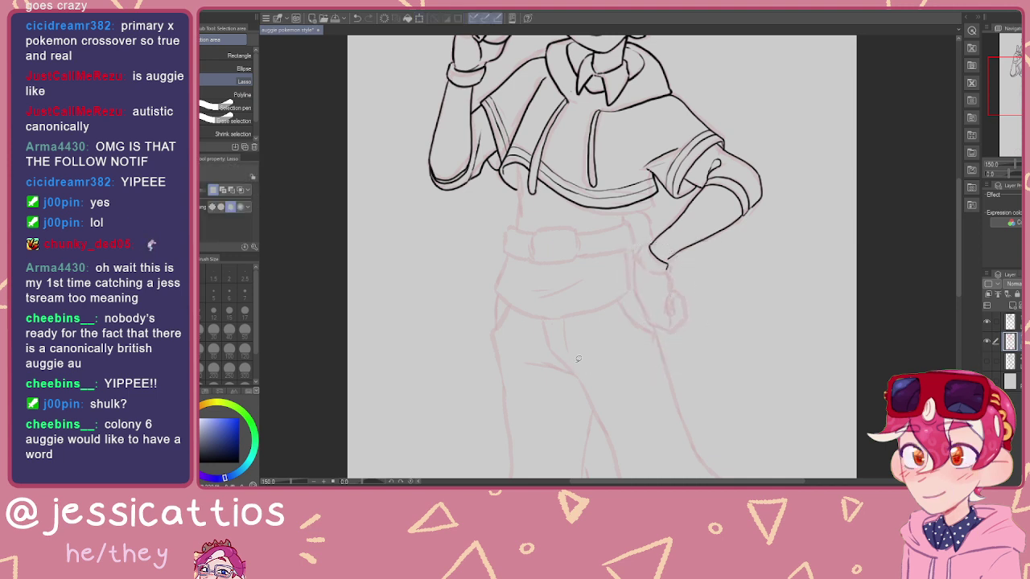
scroll(548, 334, up, 1)
scroll(569, 281, down, 2)
scroll(571, 277, down, 1)
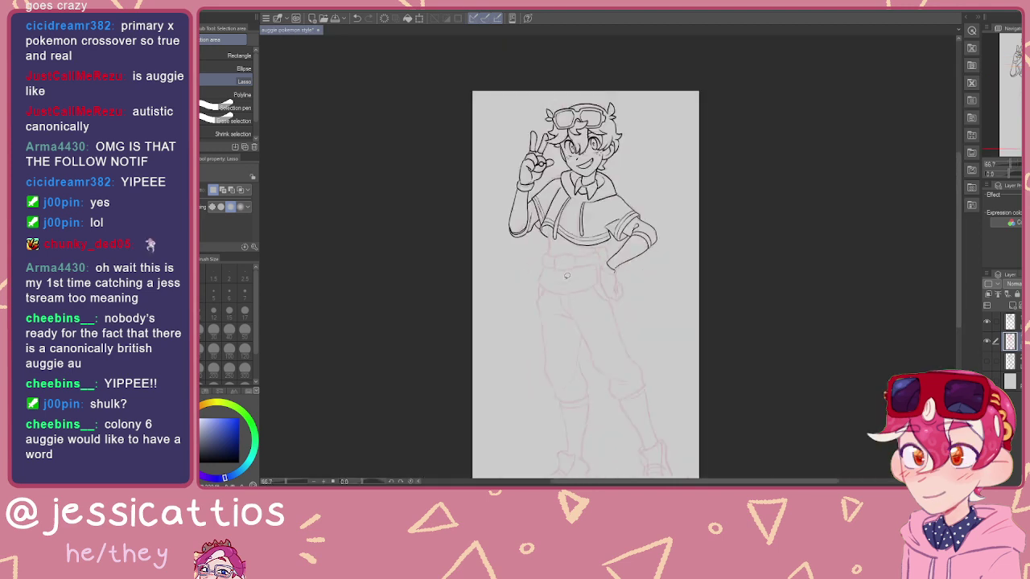
Step: On the line-art layer, ink the short join between the far forearm's lower edge and the curved wrist line
scroll(465, 103, up, 1)
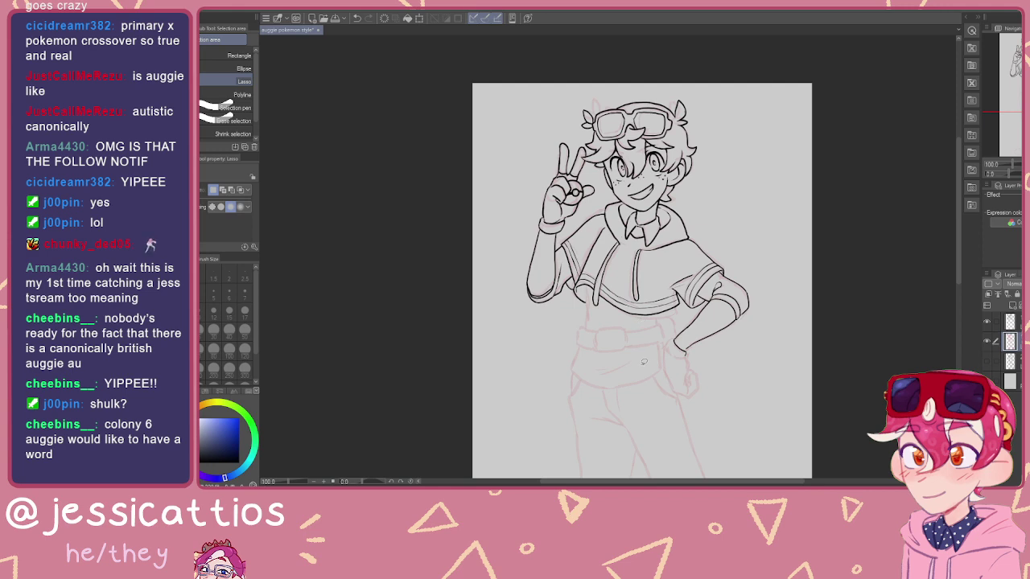
scroll(642, 362, up, 2)
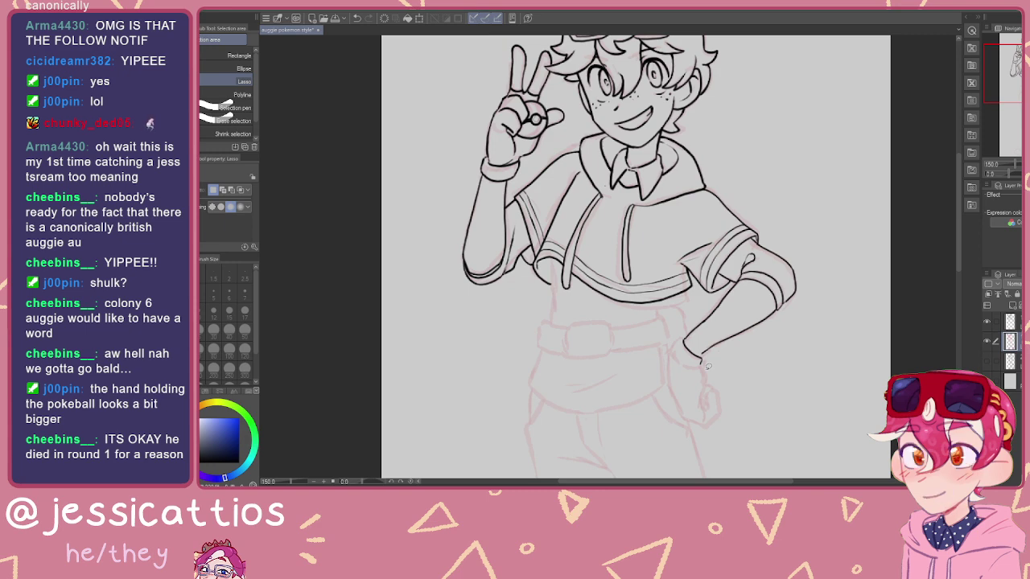
scroll(708, 366, up, 3)
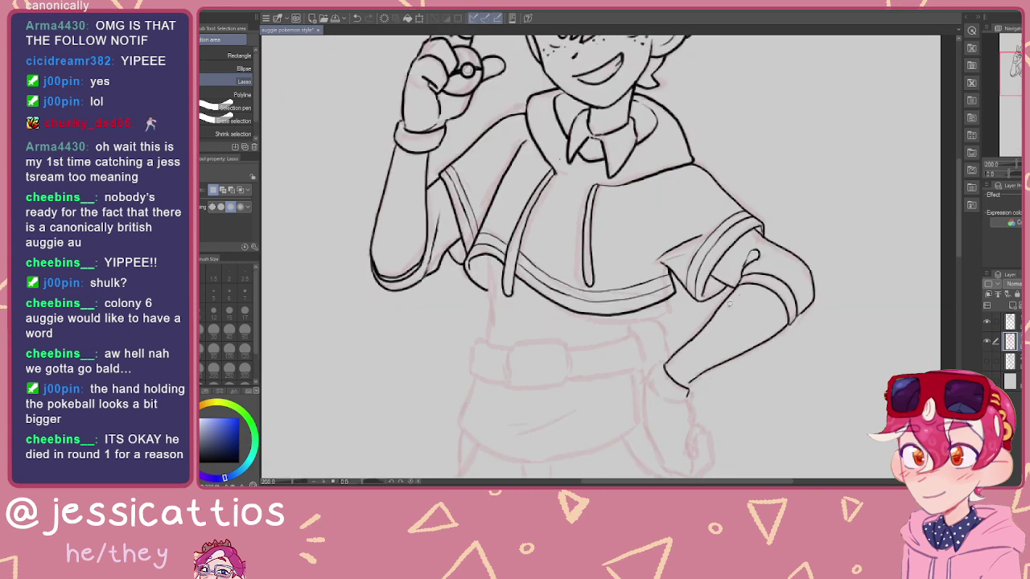
drag(682, 370, 705, 260)
key(p)
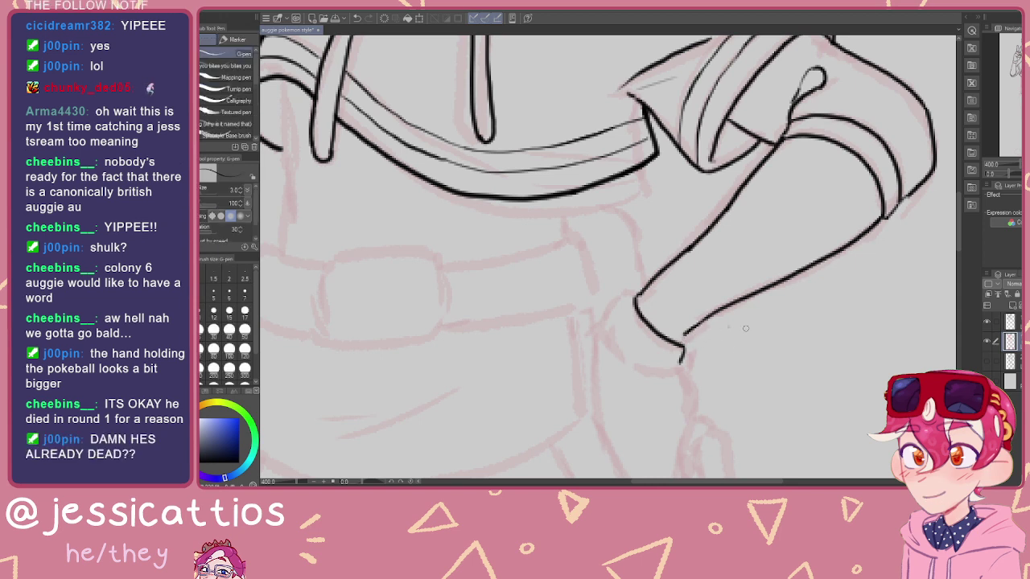
click(1011, 321)
drag(688, 331, 682, 341)
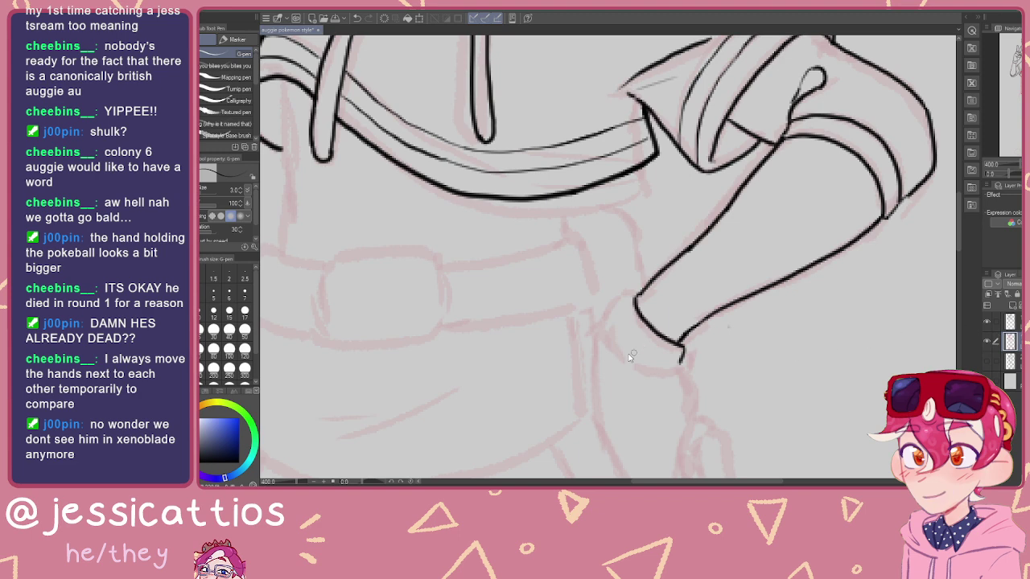
Step: Lasso the far hand, try moving it up beside the raised hand to compare their sizes, undo the move and deselect
scroll(636, 354, down, 3)
drag(630, 344, 636, 276)
key(m)
mouse_move(688, 300)
mouse_down()
mouse_move(705, 338)
mouse_move(626, 333)
mouse_move(694, 291)
mouse_move(688, 323)
mouse_up()
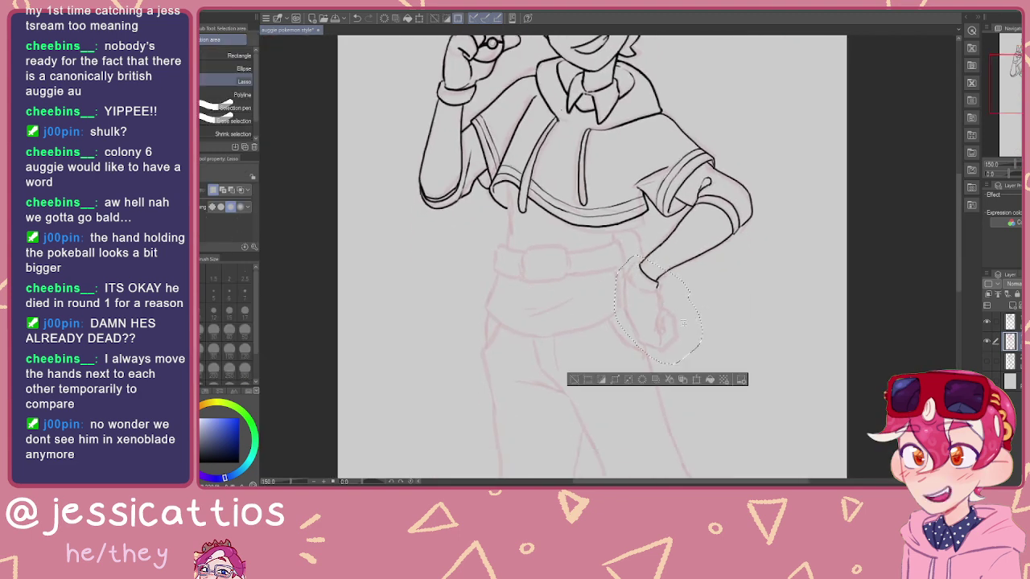
drag(609, 223, 705, 337)
key(k)
mouse_move(733, 396)
mouse_down()
mouse_move(657, 278)
mouse_move(500, 165)
mouse_move(501, 155)
mouse_move(511, 157)
mouse_up()
key(m)
key(ctrl+z)
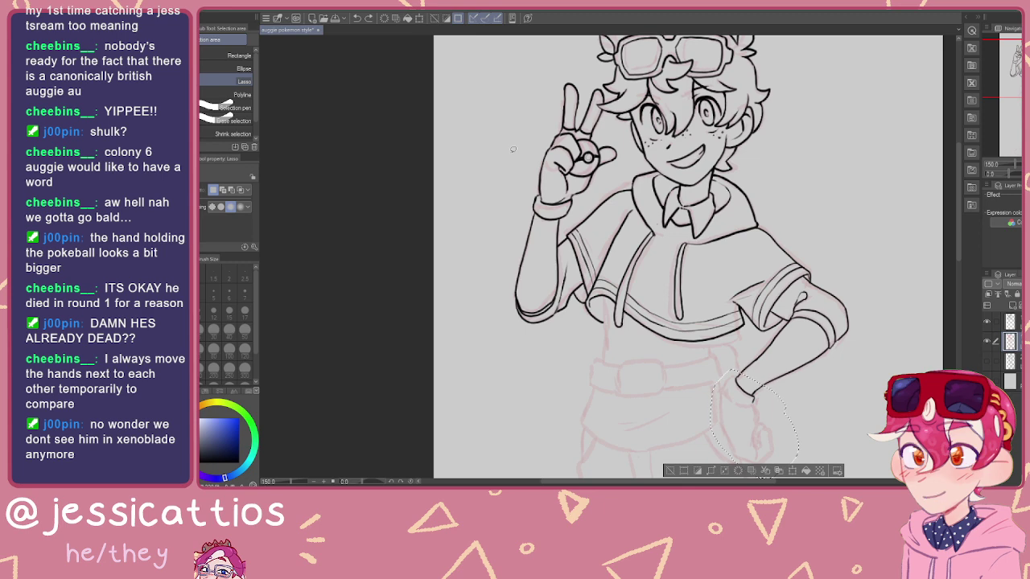
click(673, 470)
Step: On the line-art layer, erase the short cuff-edge stub hanging below the far wrist line
scroll(801, 389, up, 4)
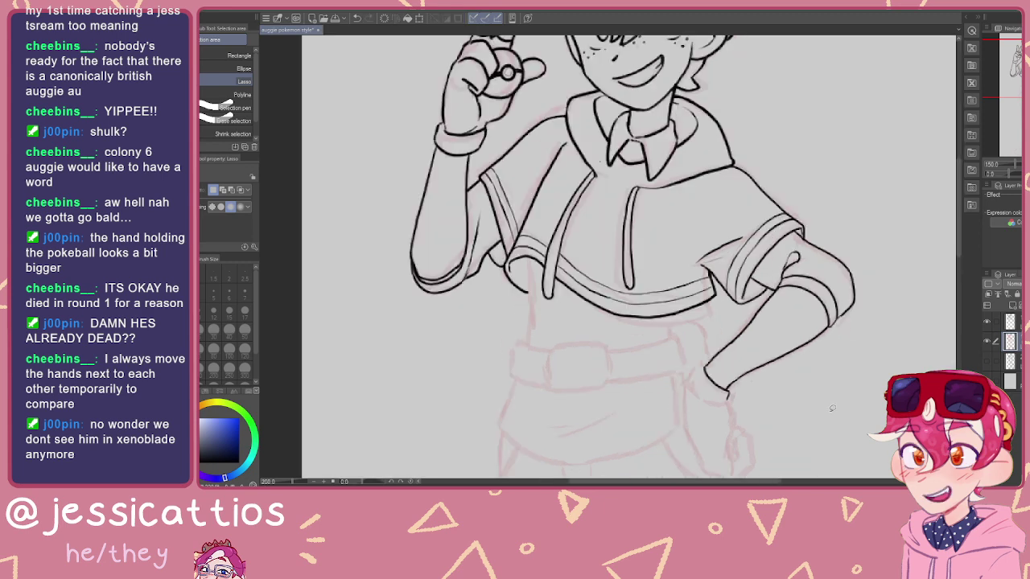
key(e)
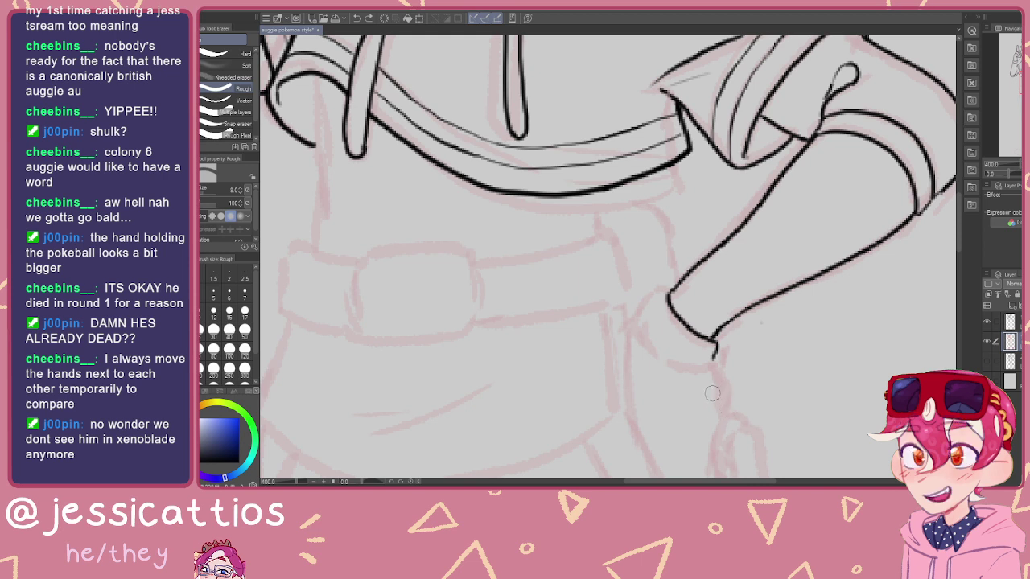
key(p)
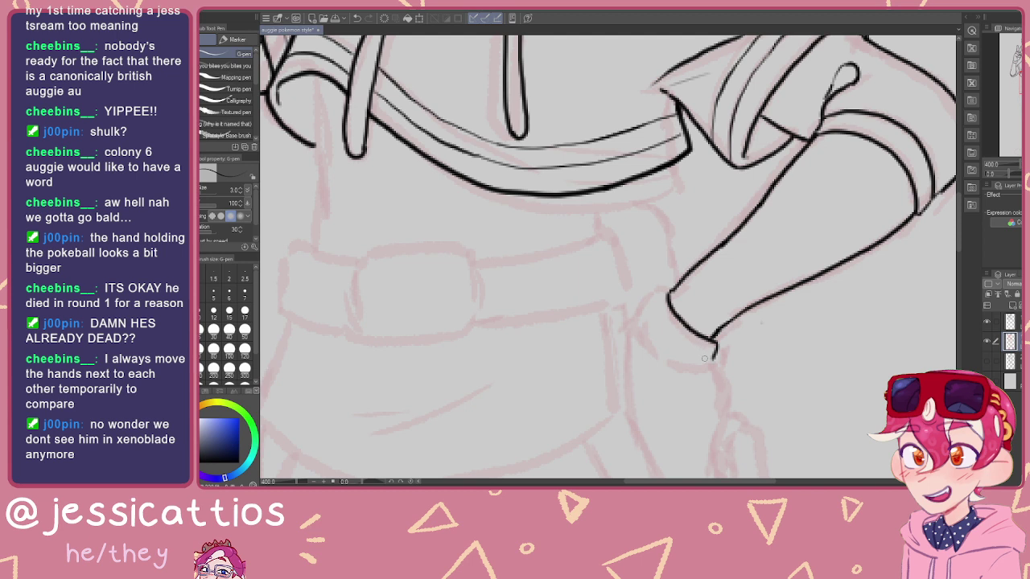
click(1021, 325)
key(e)
drag(708, 360, 714, 351)
Step: Ink the glove cuff around the far wrist with a rounded end and a curved lower edge parallel to the wrist line
key(p)
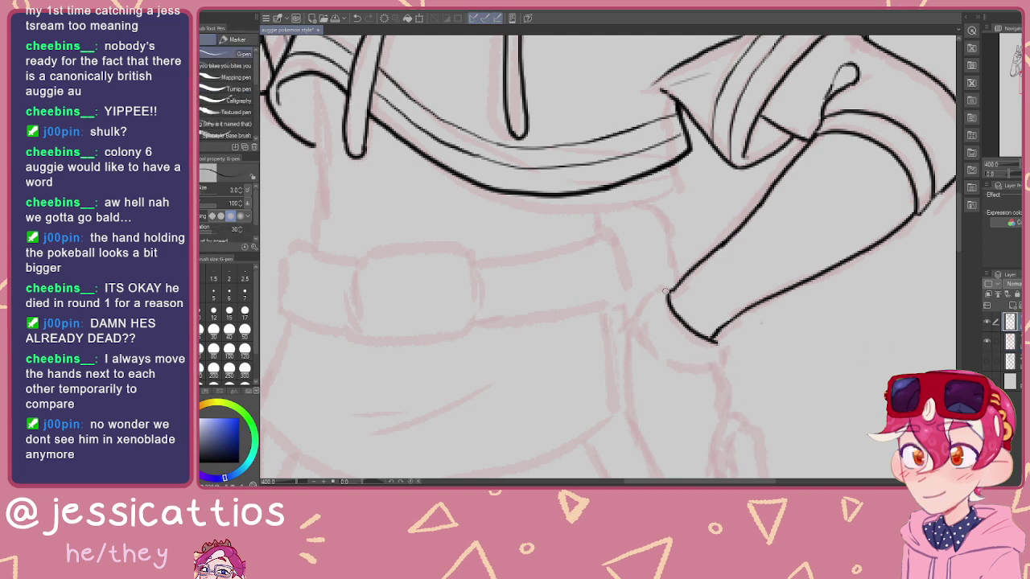
drag(661, 289, 647, 300)
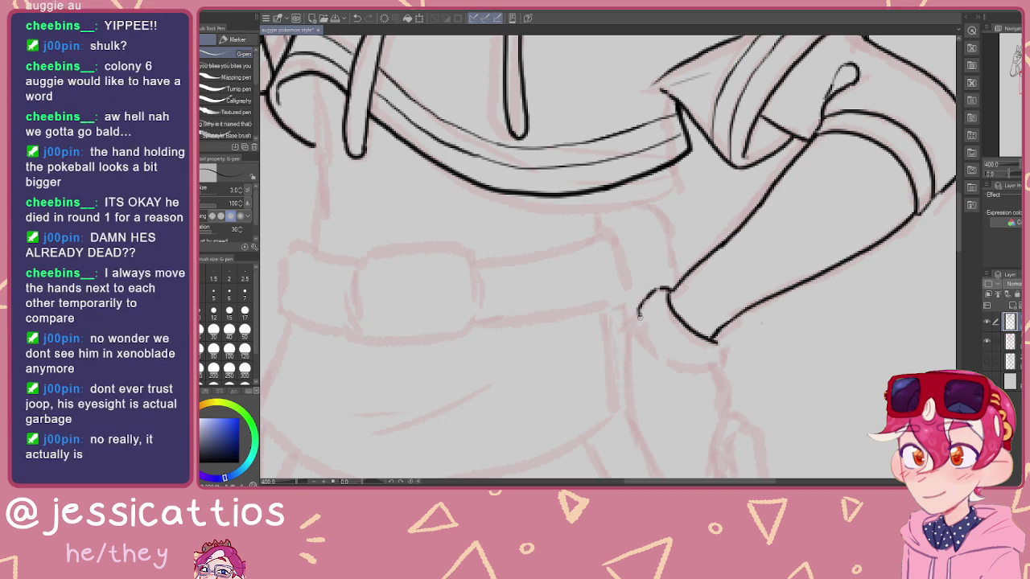
mouse_move(645, 331)
mouse_down()
mouse_move(679, 368)
mouse_move(720, 368)
mouse_up()
key(ctrl+z)
mouse_move(638, 312)
mouse_down()
mouse_move(692, 366)
mouse_move(717, 370)
mouse_move(716, 369)
mouse_up()
scroll(663, 349, up, 3)
scroll(653, 294, down, 5)
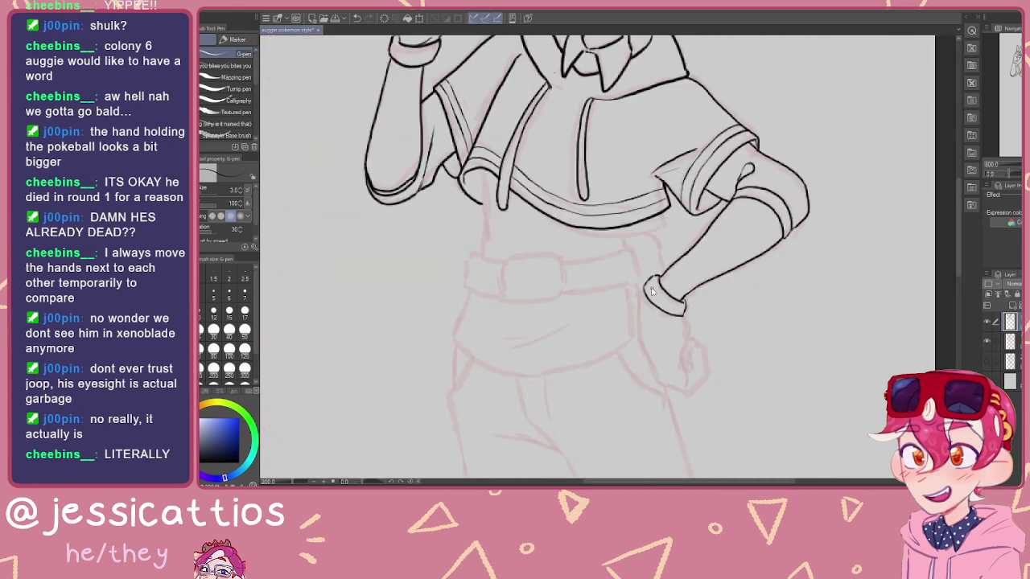
scroll(652, 292, down, 1)
drag(642, 262, 648, 307)
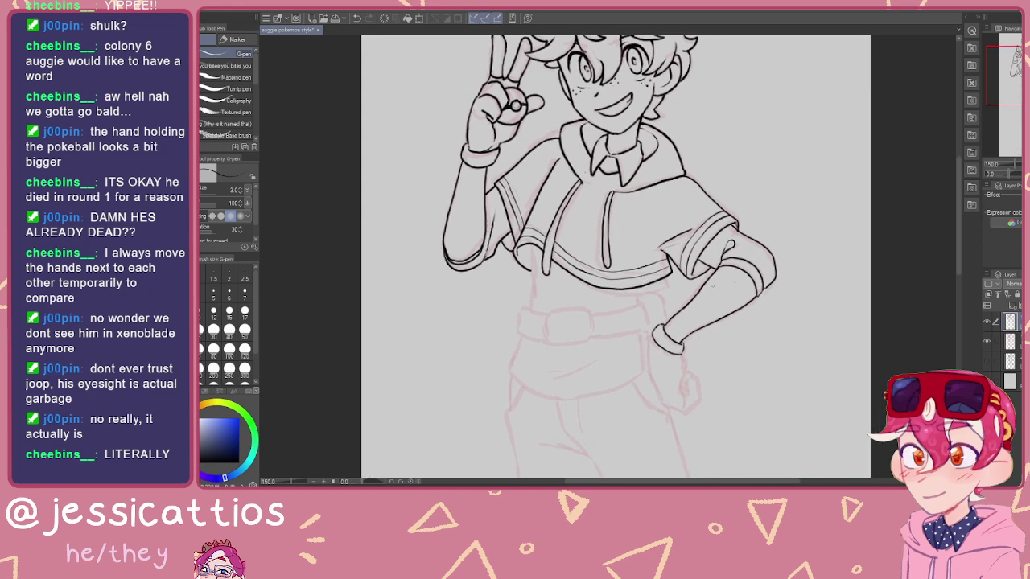
Step: Ink the far gloved hand below the cuff, tracing the palm's two sides, the curled fingers and the thumb
scroll(717, 284, up, 4)
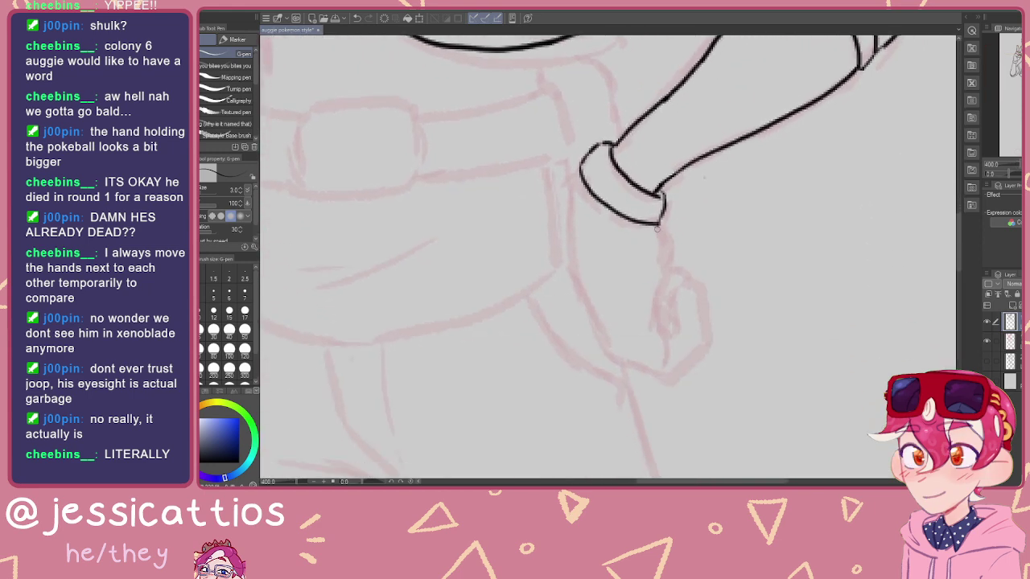
drag(660, 226, 655, 320)
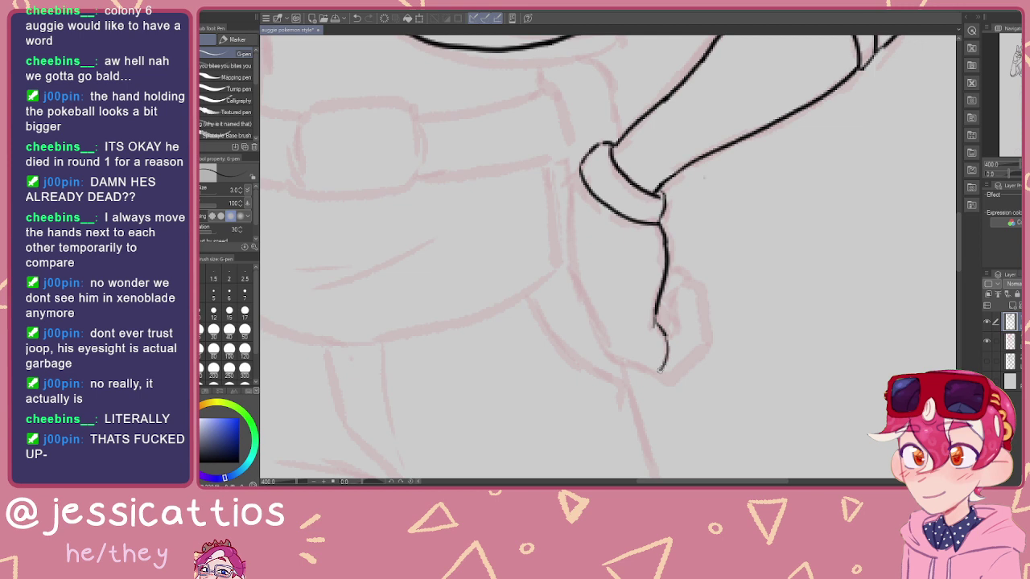
drag(667, 344, 660, 372)
mouse_move(571, 182)
mouse_down()
mouse_move(578, 280)
mouse_move(611, 355)
mouse_move(662, 378)
mouse_up()
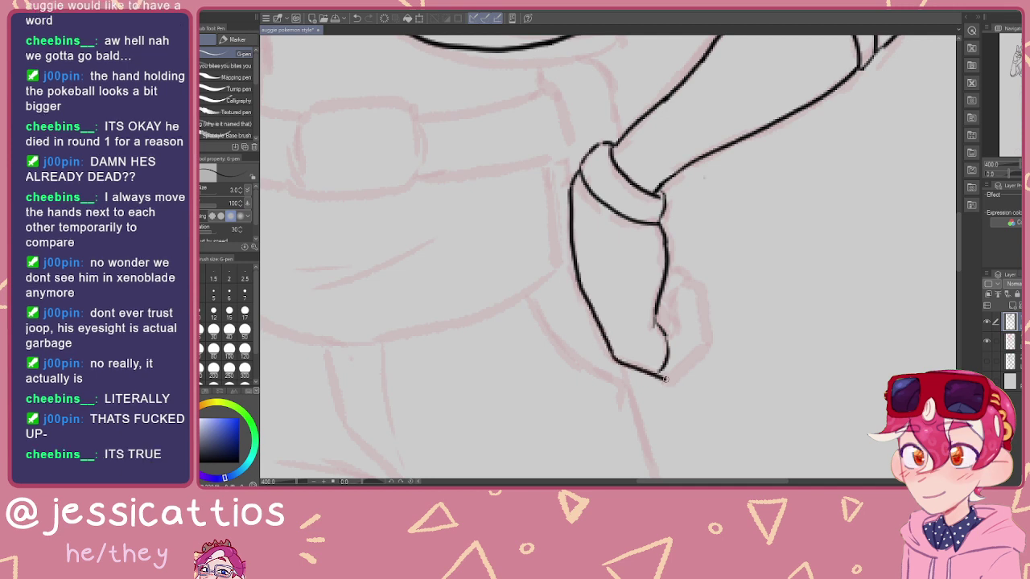
mouse_move(676, 374)
mouse_down()
mouse_move(707, 344)
mouse_move(691, 282)
mouse_move(676, 292)
mouse_move(680, 332)
mouse_up()
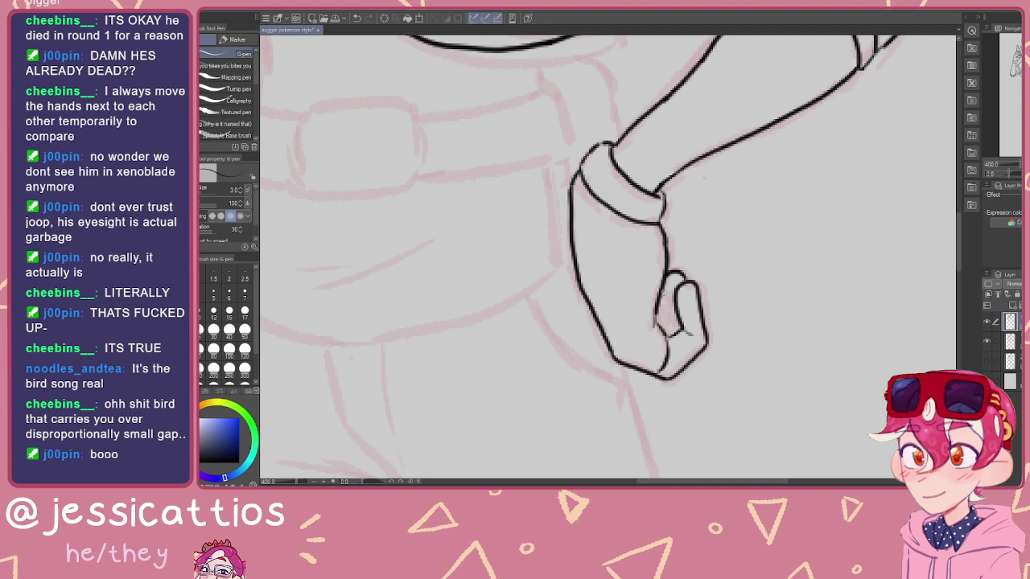
drag(658, 294, 674, 329)
drag(656, 185, 664, 211)
Step: Ink the outer edge of the curled finger on the raised hand holding the ball
scroll(582, 313, down, 6)
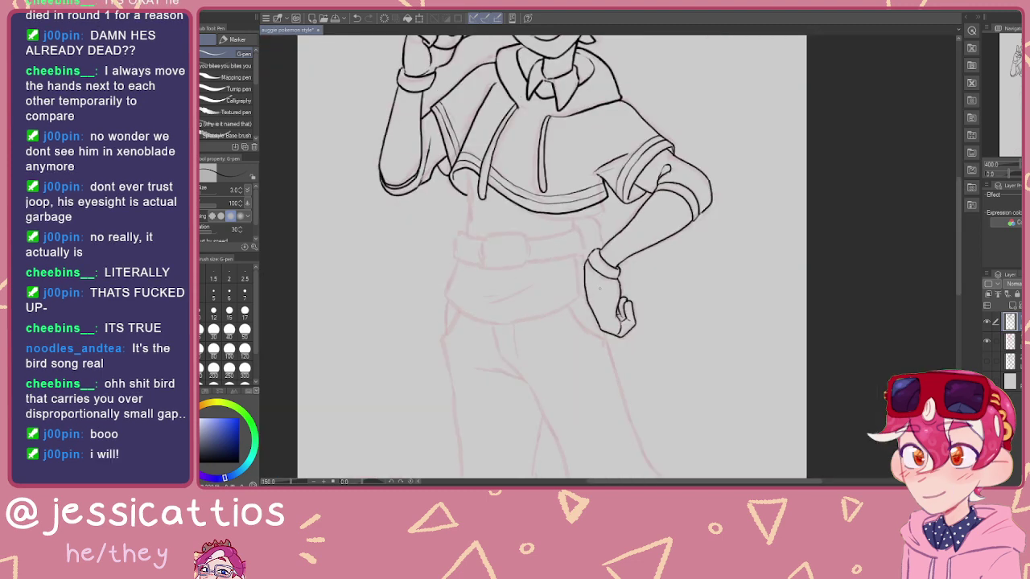
scroll(594, 296, up, 6)
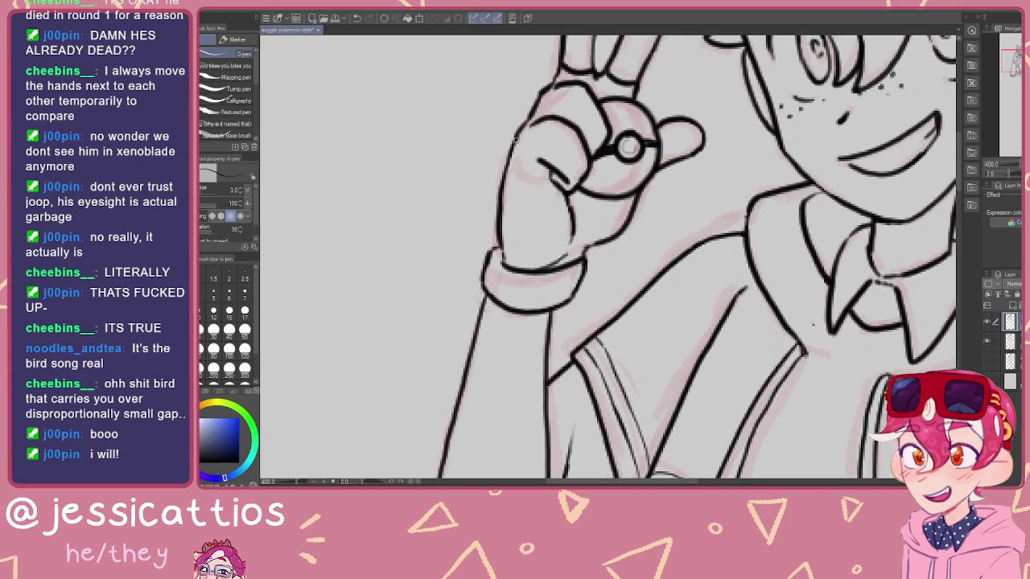
mouse_move(540, 121)
mouse_down()
mouse_move(532, 154)
mouse_move(549, 177)
mouse_up()
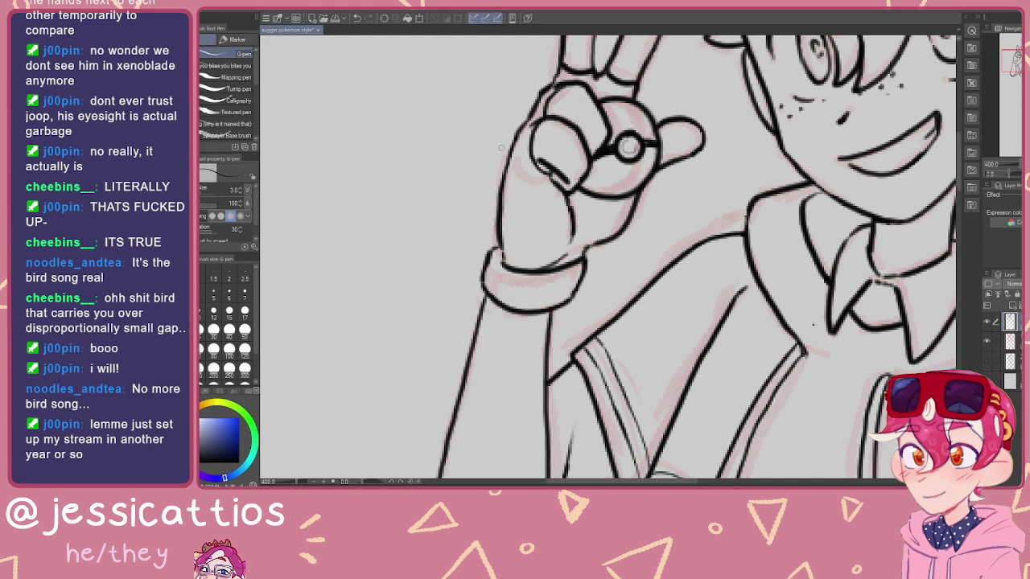
scroll(497, 144, down, 2)
scroll(565, 224, down, 1)
key(ctrl+minus)
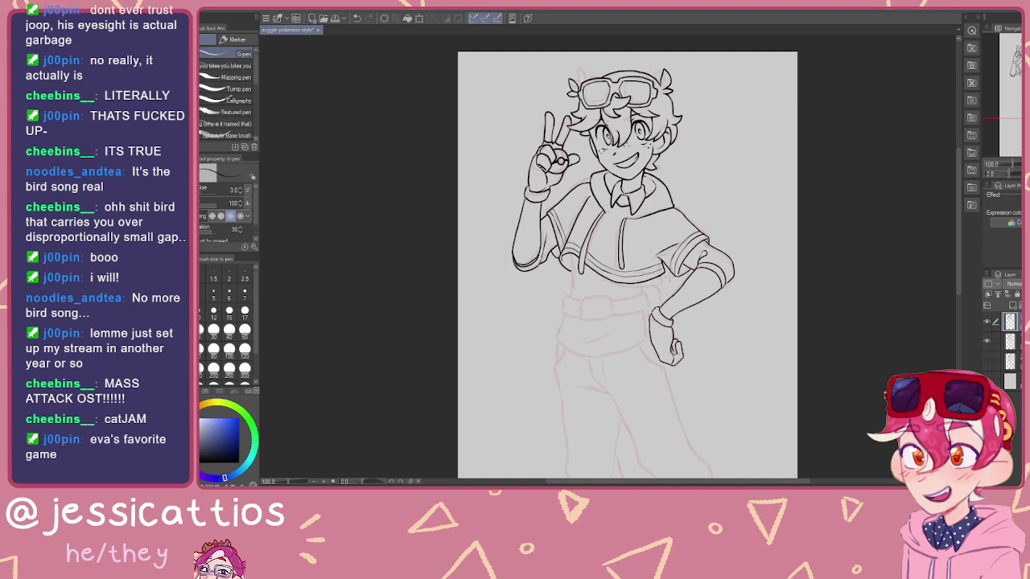
Step: Ink the two sides of the bare waist from the cropped top's hem down to the sketched belt
scroll(630, 263, up, 4)
mouse_move(463, 219)
mouse_down()
mouse_move(594, 87)
mouse_move(595, 254)
mouse_up()
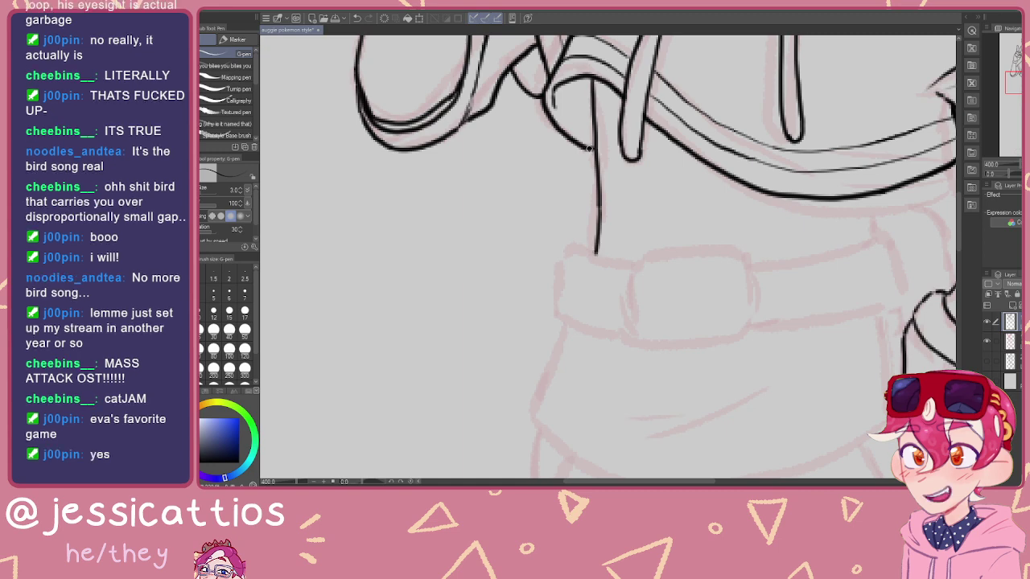
mouse_move(881, 192)
mouse_down()
mouse_move(809, 351)
mouse_move(707, 251)
mouse_move(680, 195)
mouse_move(674, 243)
mouse_move(629, 304)
mouse_move(648, 249)
mouse_up()
scroll(623, 240, down, 5)
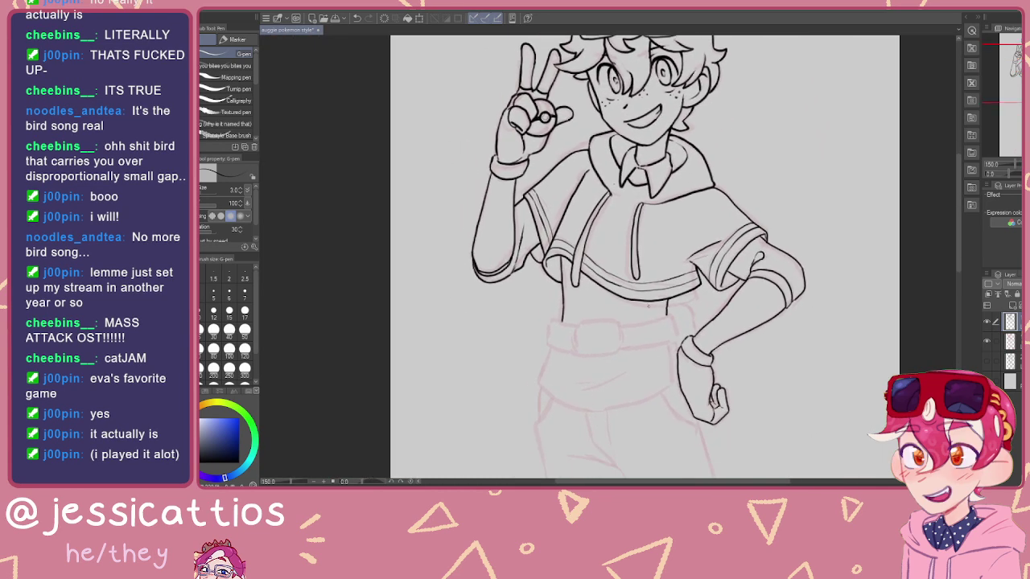
scroll(656, 279, up, 1)
drag(640, 313, 654, 266)
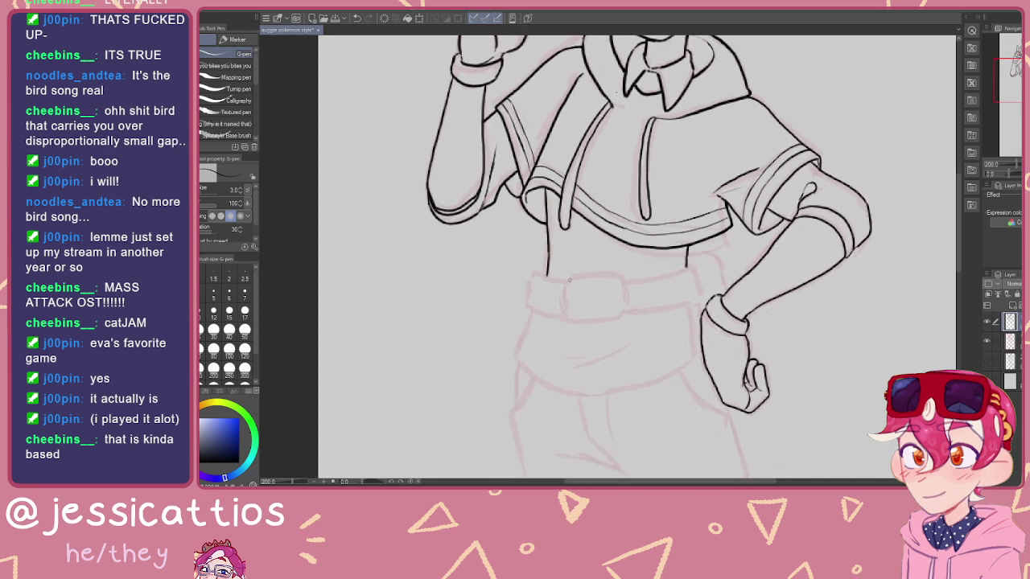
Step: Ink the belt buckle as a rounded rectangle over the sketch, redoing its upper edge
drag(581, 276, 609, 276)
key(ctrl+z)
key(ctrl+z)
drag(617, 277, 626, 309)
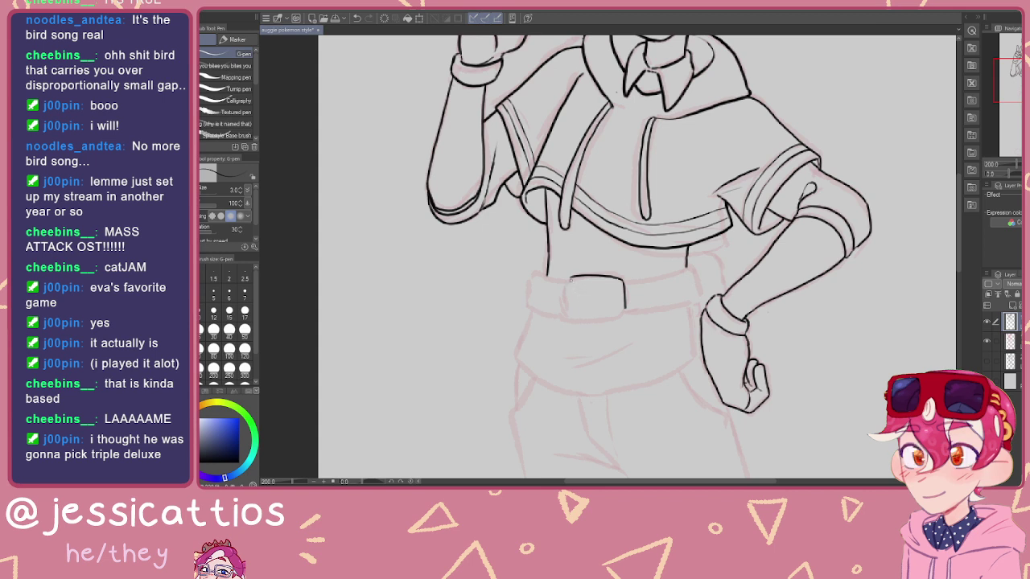
drag(567, 281, 565, 307)
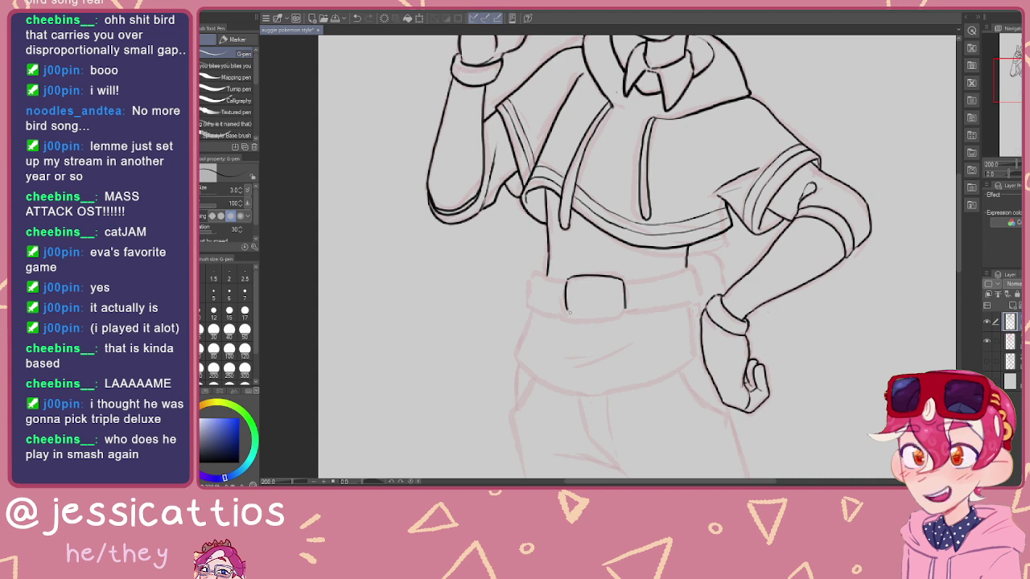
mouse_move(567, 308)
mouse_down()
mouse_move(614, 316)
mouse_move(599, 325)
mouse_move(661, 306)
mouse_move(640, 283)
mouse_move(671, 217)
mouse_move(730, 195)
mouse_up()
Step: Ink the belt band on both sides of the buckle, re-inking its short lower edge at the raised-arm side
key(ctrl+z)
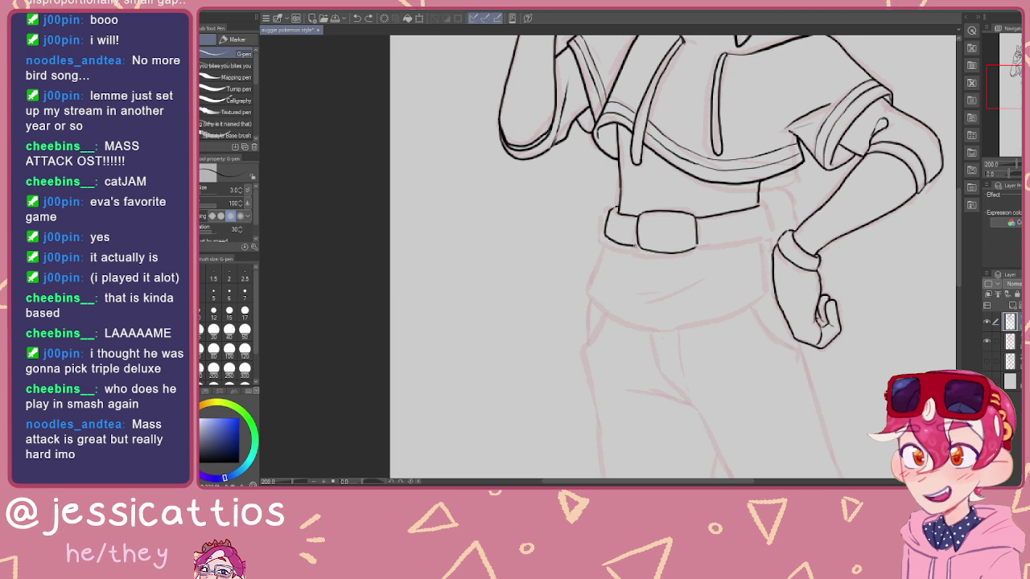
key(e)
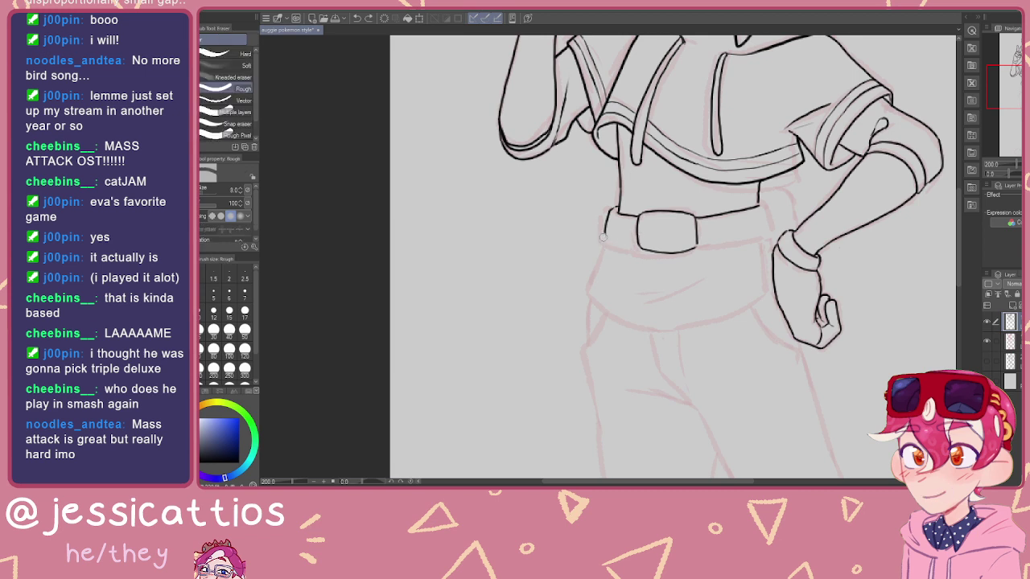
key(p)
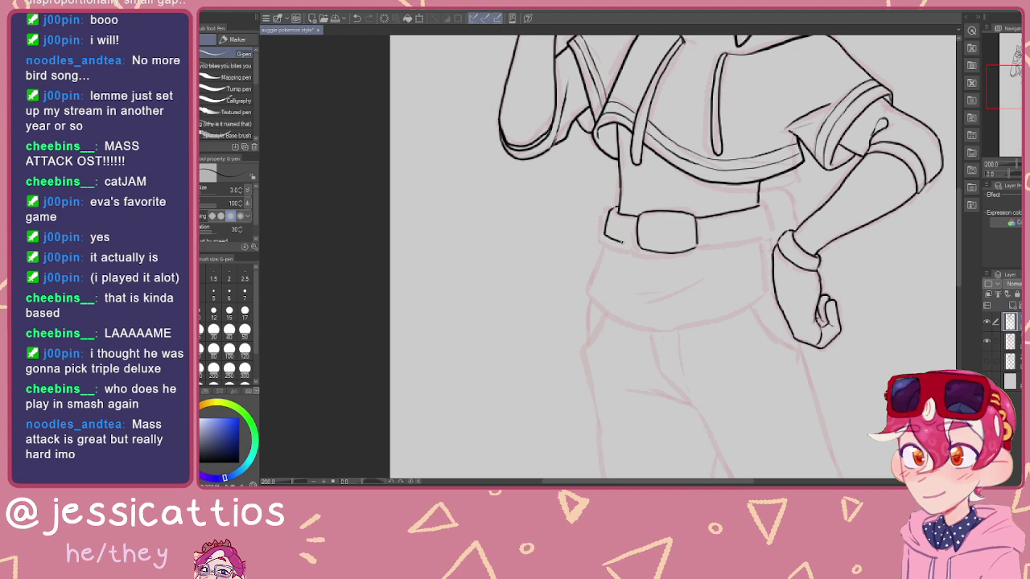
mouse_move(725, 244)
mouse_down()
mouse_move(649, 271)
mouse_move(618, 291)
mouse_move(614, 307)
mouse_move(694, 294)
mouse_up()
key(ctrl+z)
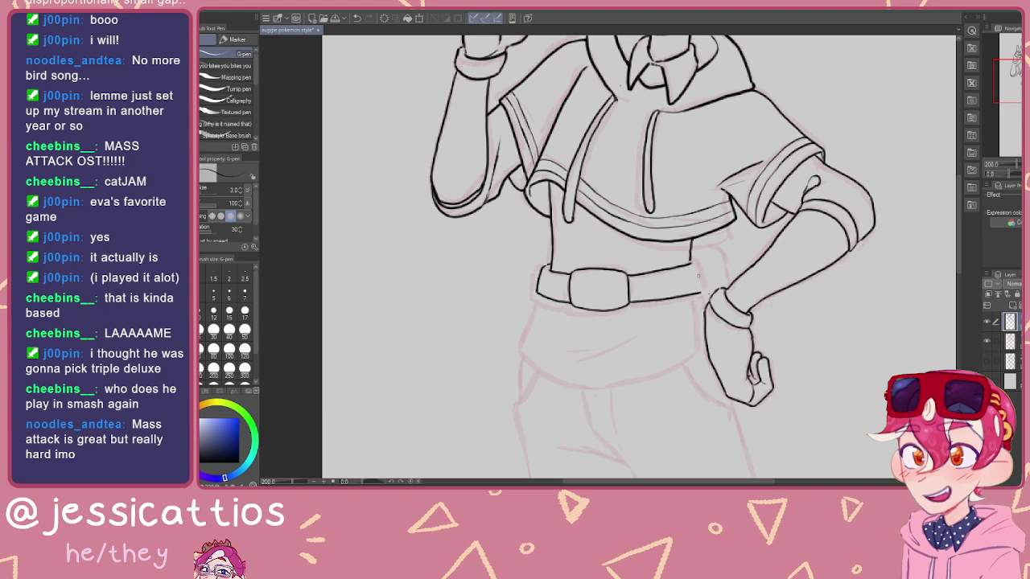
Step: Ink a small emblem of a triangle with a zigzag stroke inside the belt buckle, redoing the first strokes
mouse_move(605, 295)
mouse_down()
mouse_move(736, 199)
mouse_move(647, 271)
mouse_up()
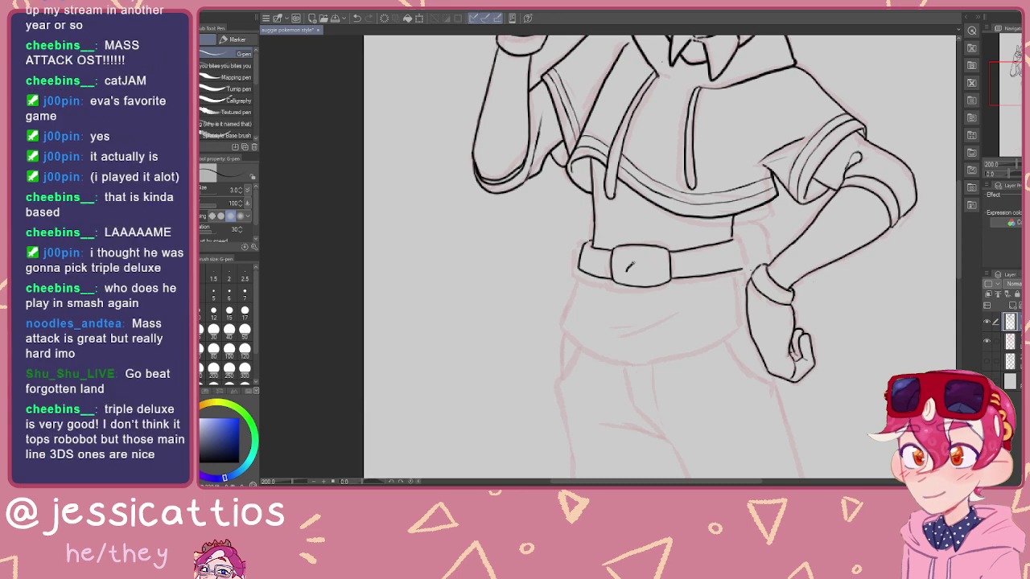
drag(630, 272, 644, 253)
key(ctrl+z)
key(ctrl+z)
mouse_move(623, 273)
mouse_down()
mouse_move(646, 272)
mouse_move(633, 279)
mouse_move(646, 278)
mouse_move(625, 274)
mouse_move(652, 262)
mouse_move(662, 277)
mouse_move(658, 252)
mouse_move(661, 280)
mouse_move(618, 272)
mouse_move(654, 250)
mouse_up()
Step: Lasso the buckle emblem, nudge it slightly upward inside the buckle and deselect
key(m)
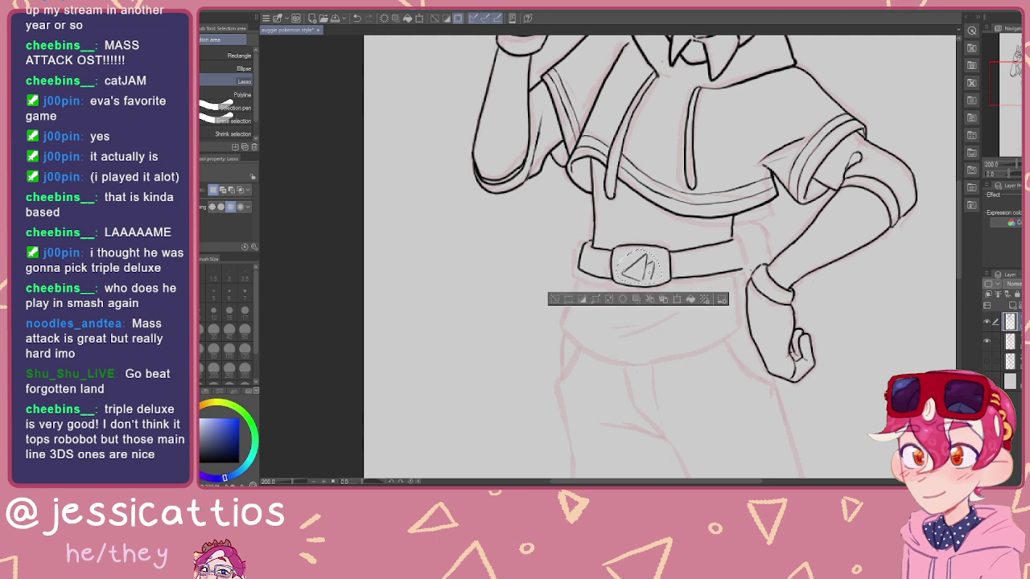
key(k)
key(m)
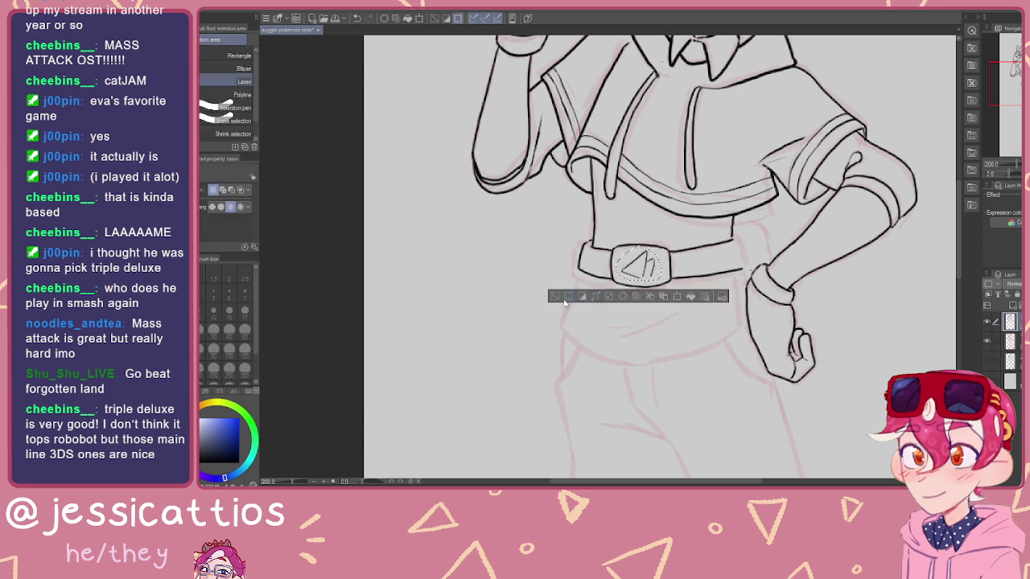
key(ctrl+d)
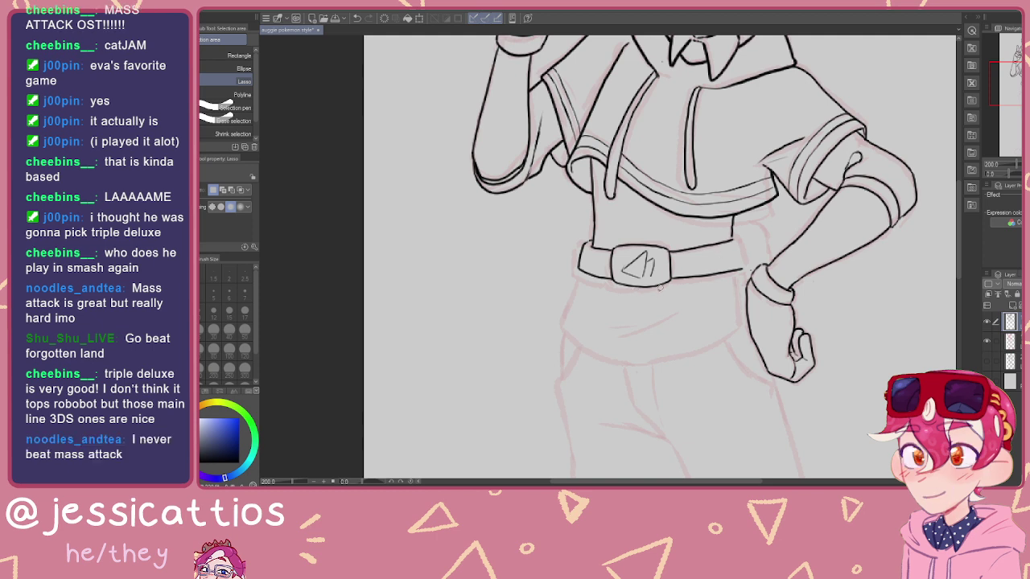
Step: Re-ink the smaller hooked stroke beside the triangle in the belt buckle emblem, undoing the first attempts
key(p)
drag(634, 278, 643, 282)
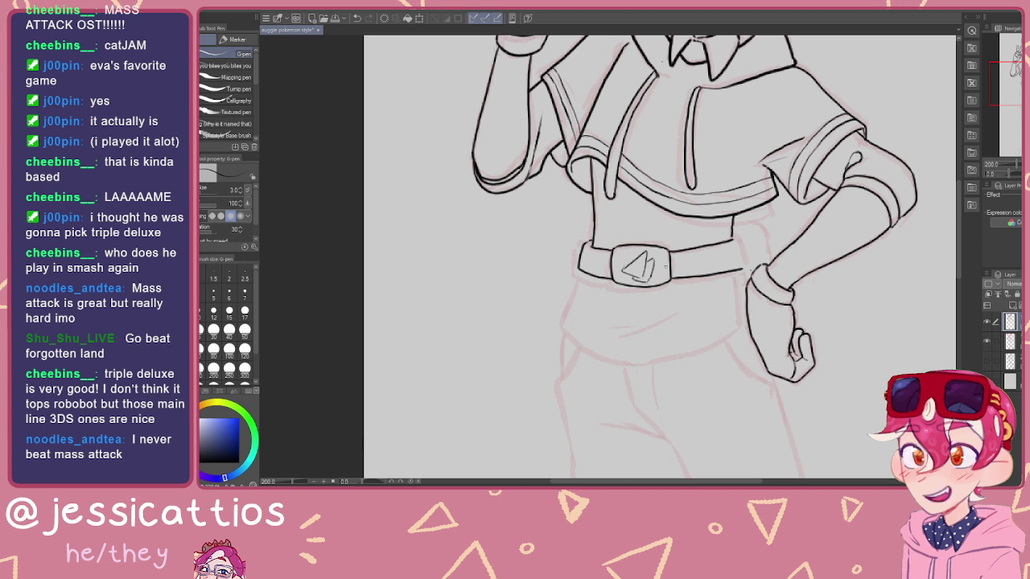
key(ctrl+z)
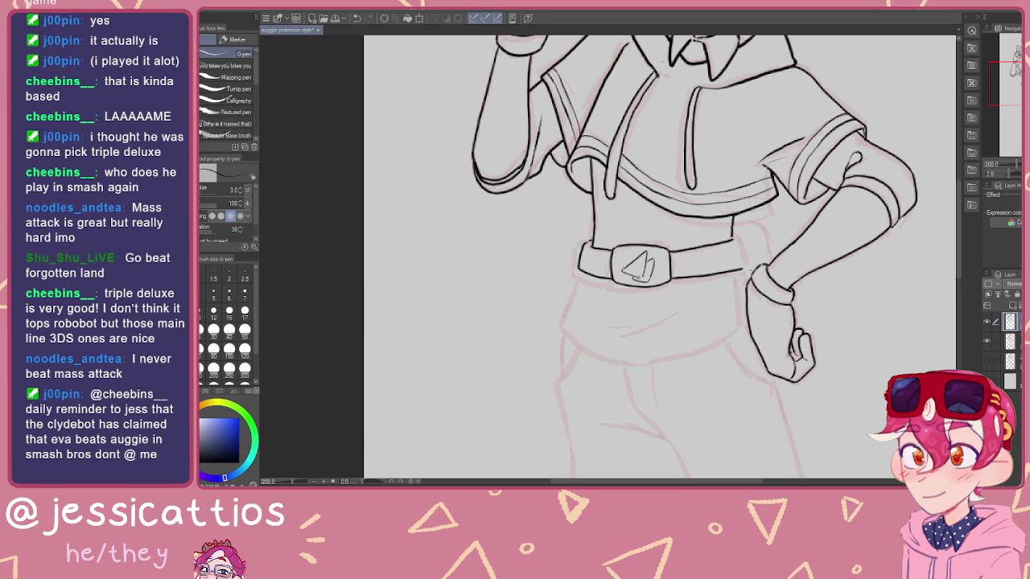
key(ctrl+z)
drag(635, 276, 640, 282)
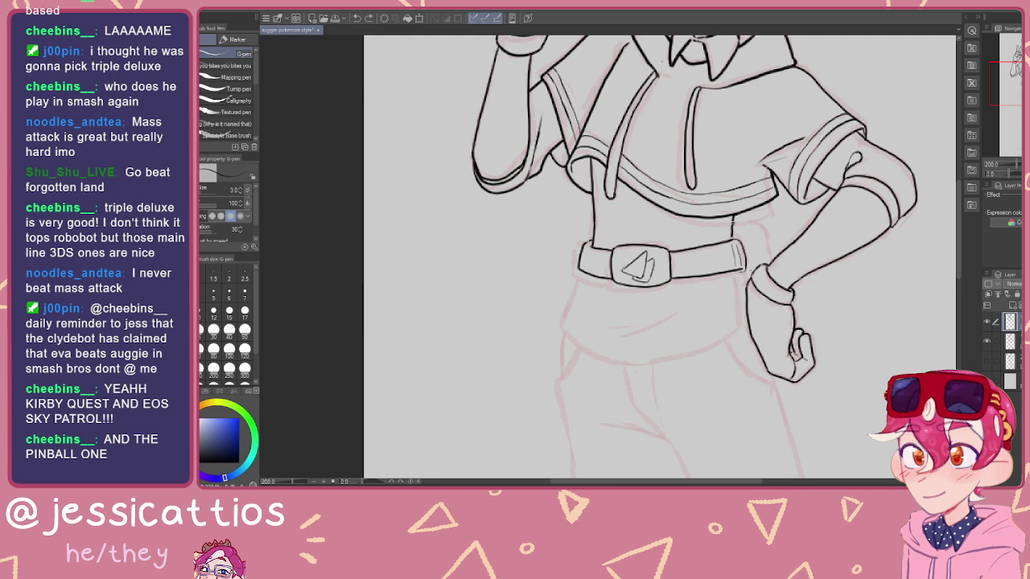
Step: Ink the nested curved edges behind the waist, between the belt's end and the wrist of the hand on the hip
mouse_move(763, 229)
mouse_down()
mouse_move(770, 261)
mouse_move(668, 259)
mouse_up()
scroll(687, 265, up, 2)
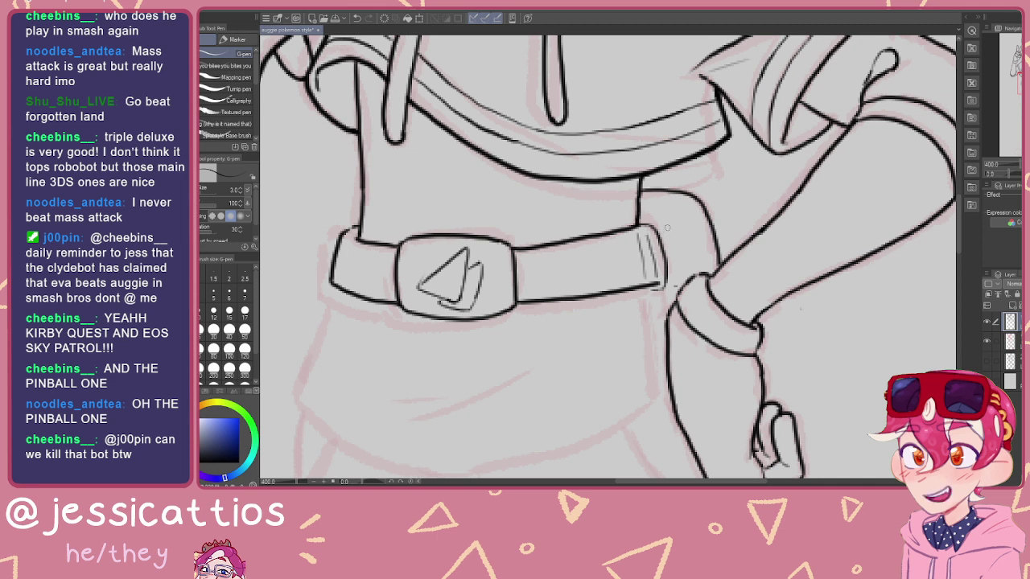
mouse_move(657, 223)
mouse_down()
mouse_move(700, 226)
mouse_move(715, 270)
mouse_up()
mouse_move(660, 233)
mouse_down()
mouse_move(706, 250)
mouse_move(708, 275)
mouse_up()
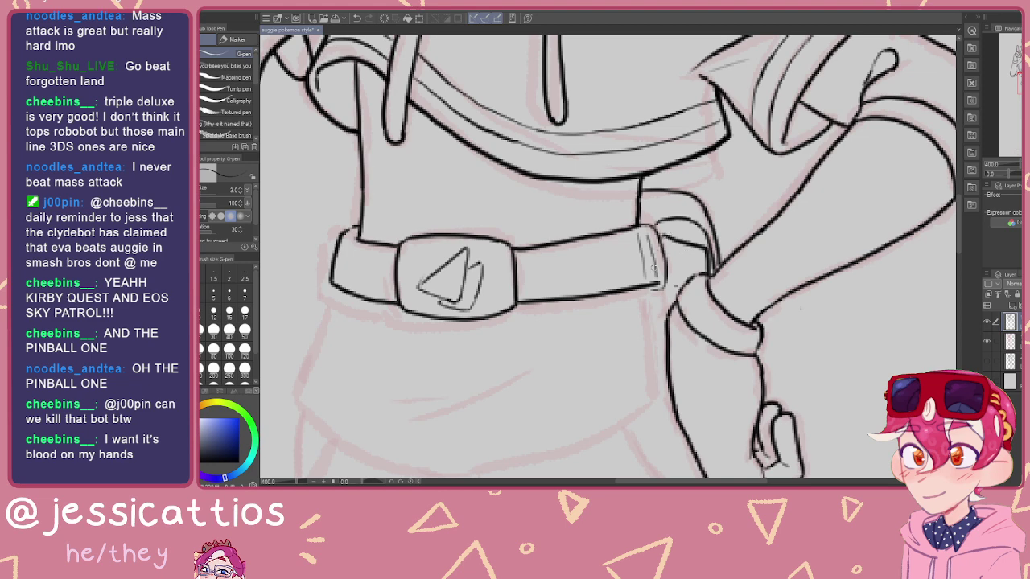
drag(655, 274, 722, 216)
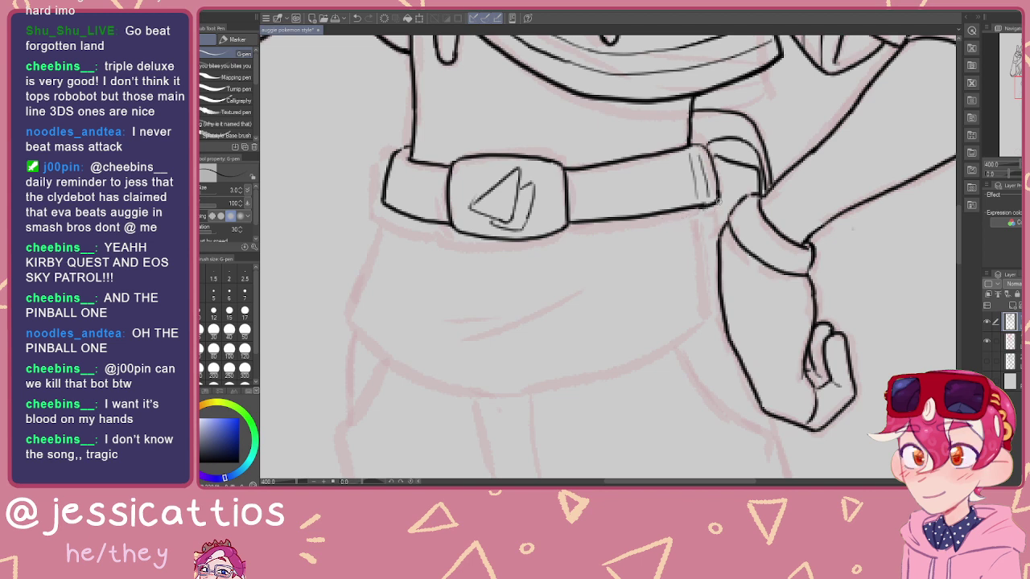
Step: Erase the extra lines past the belt's end near the lowered hand and ink a short detail line inside that end
key(e)
mouse_move(697, 216)
mouse_down()
mouse_move(714, 179)
mouse_move(694, 161)
mouse_move(701, 151)
mouse_move(698, 183)
mouse_move(689, 160)
mouse_move(696, 173)
mouse_move(701, 145)
mouse_move(693, 207)
mouse_up()
key(p)
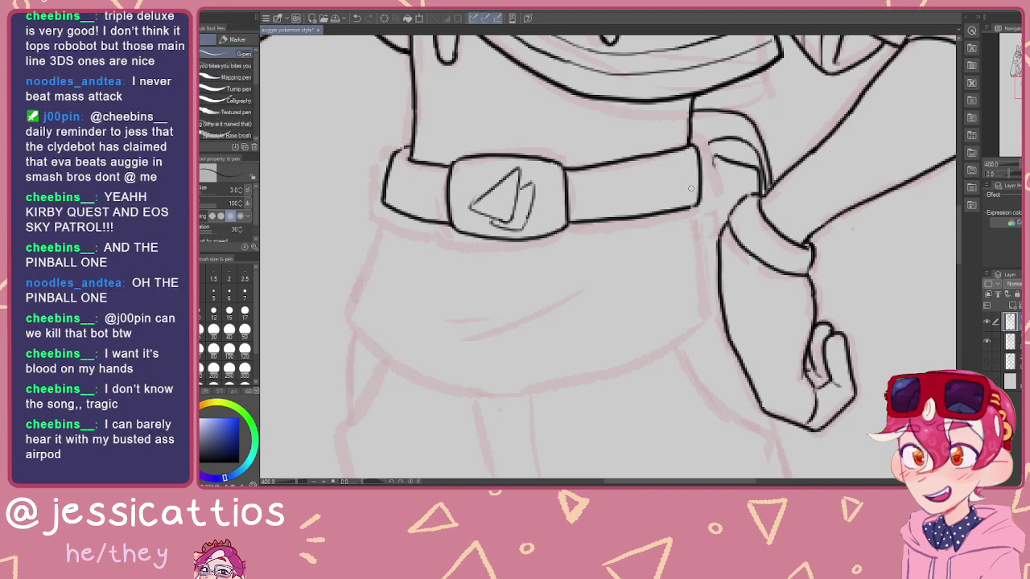
drag(693, 159, 693, 174)
Step: Ink the vertical edge behind the belt's end and the slanted line running from the belt down to the wrist
mouse_move(688, 169)
mouse_down()
mouse_move(686, 190)
mouse_move(710, 207)
mouse_move(711, 244)
mouse_up()
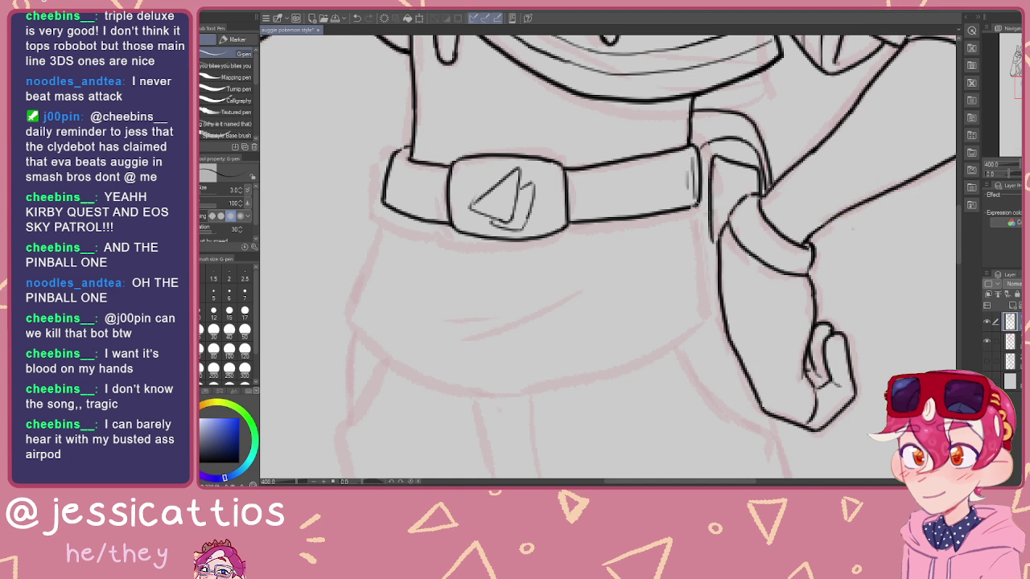
drag(697, 203, 716, 260)
scroll(700, 283, up, 1)
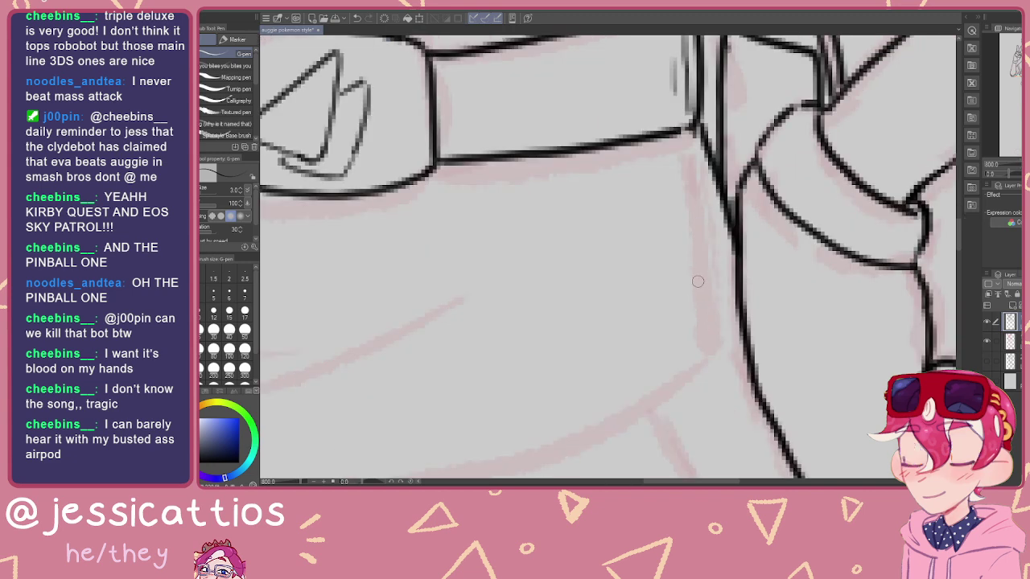
Step: Ink the shirt's slanted side edge below the belt on the raised-arm side, redoing the first stroke
scroll(700, 281, down, 2)
drag(671, 274, 684, 221)
scroll(634, 255, up, 2)
drag(649, 255, 770, 270)
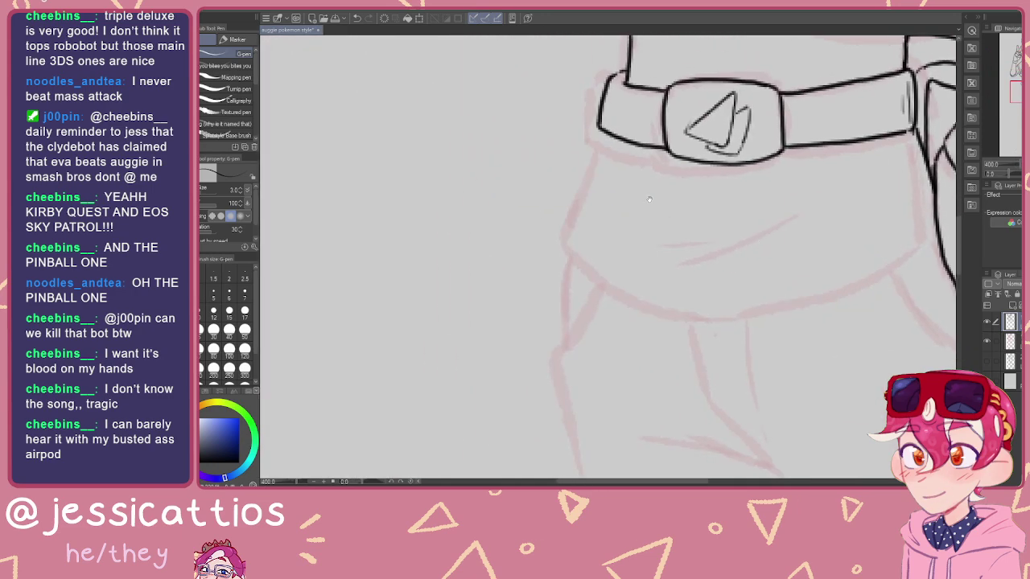
drag(602, 128, 580, 182)
key(ctrl+z)
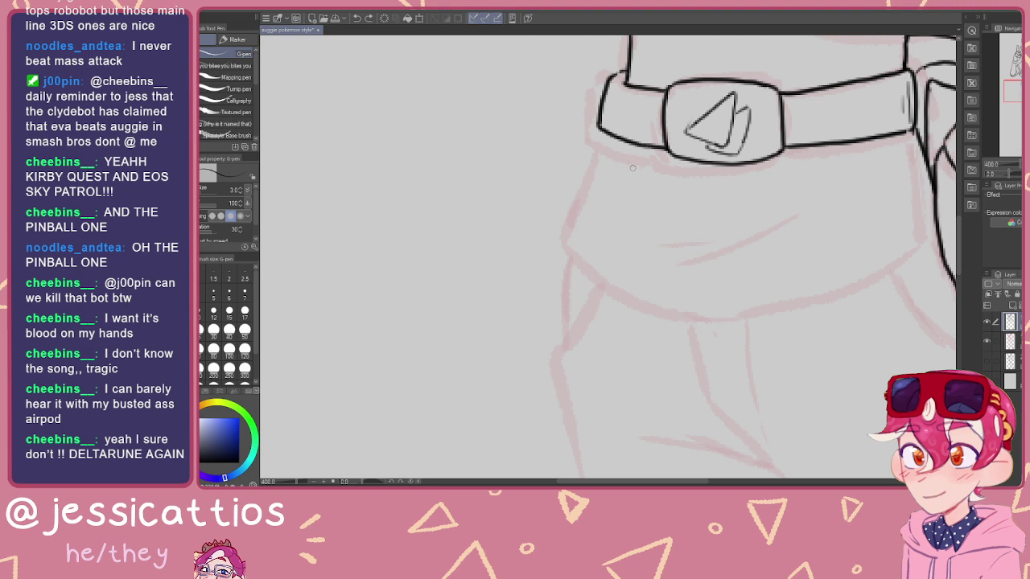
drag(602, 129, 568, 225)
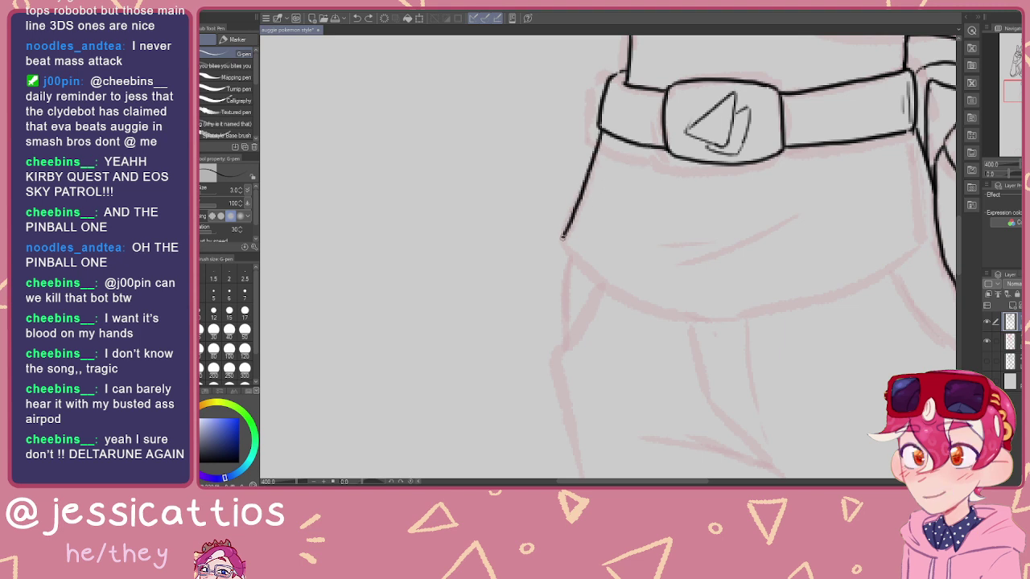
Step: Ink the shirt's other side edge below the belt and its curved hem, closing the corner on the raised-arm side
drag(775, 239, 683, 243)
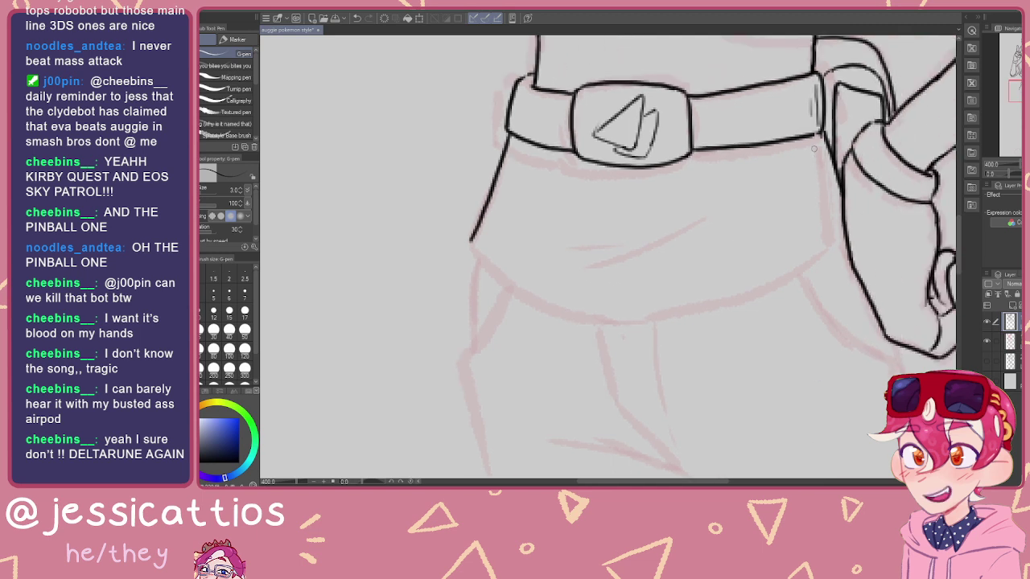
mouse_move(815, 151)
mouse_down()
mouse_move(812, 255)
mouse_move(764, 285)
mouse_move(666, 309)
mouse_up()
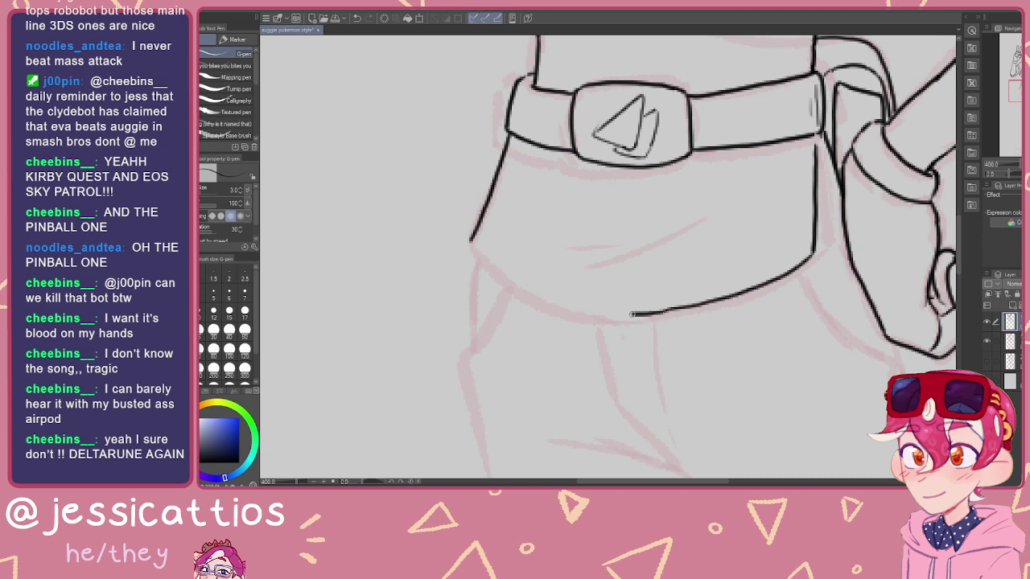
mouse_move(665, 309)
mouse_down()
mouse_move(593, 308)
mouse_move(527, 284)
mouse_up()
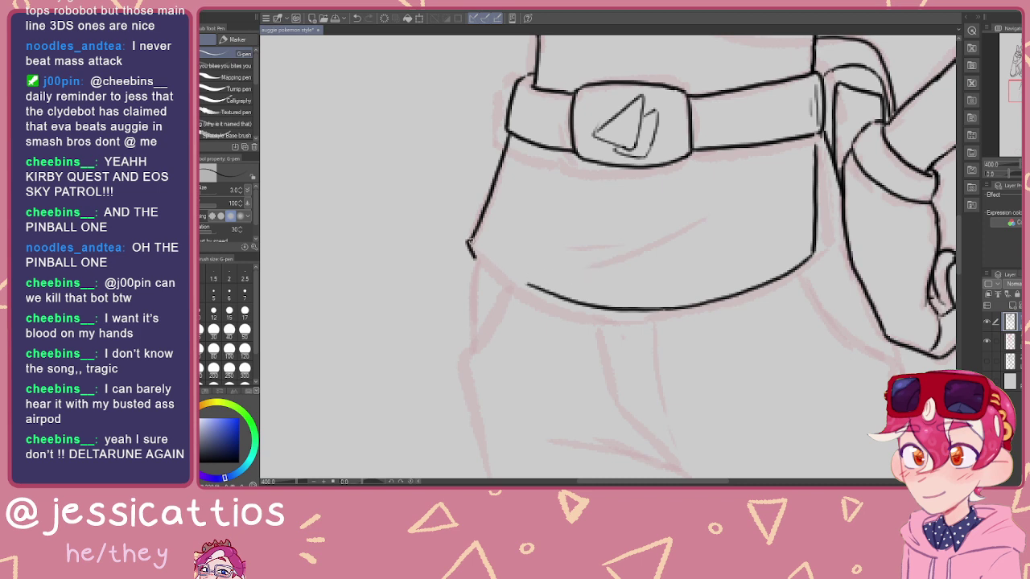
drag(471, 244, 505, 274)
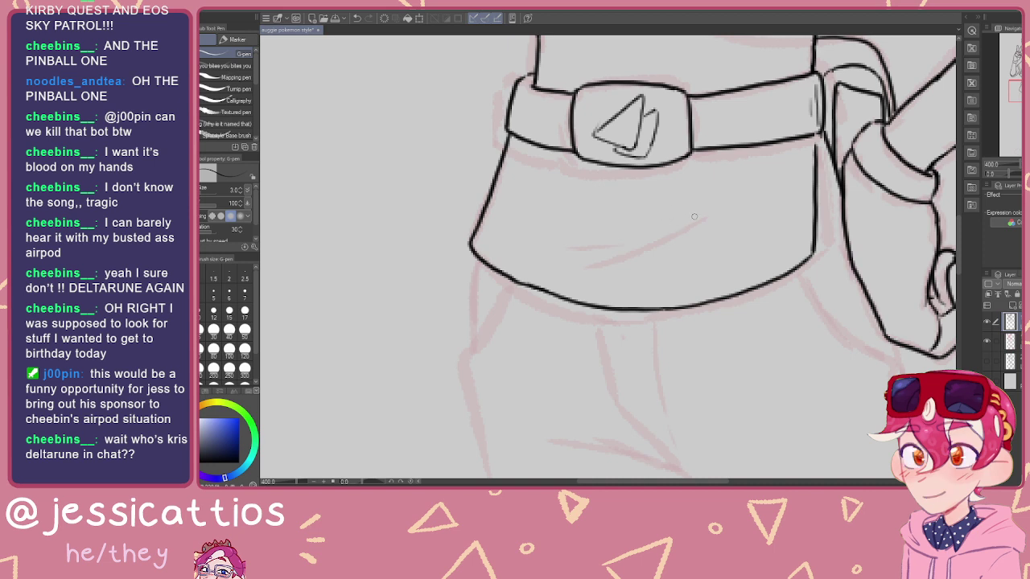
Step: Ink a long diagonal fold and a shorter, lighter crease on the shirt below the belt buckle
mouse_move(702, 215)
mouse_down()
mouse_move(640, 252)
mouse_move(579, 271)
mouse_up()
mouse_move(629, 243)
mouse_down()
mouse_move(570, 255)
mouse_move(628, 242)
mouse_move(568, 252)
mouse_up()
key(ctrl+z)
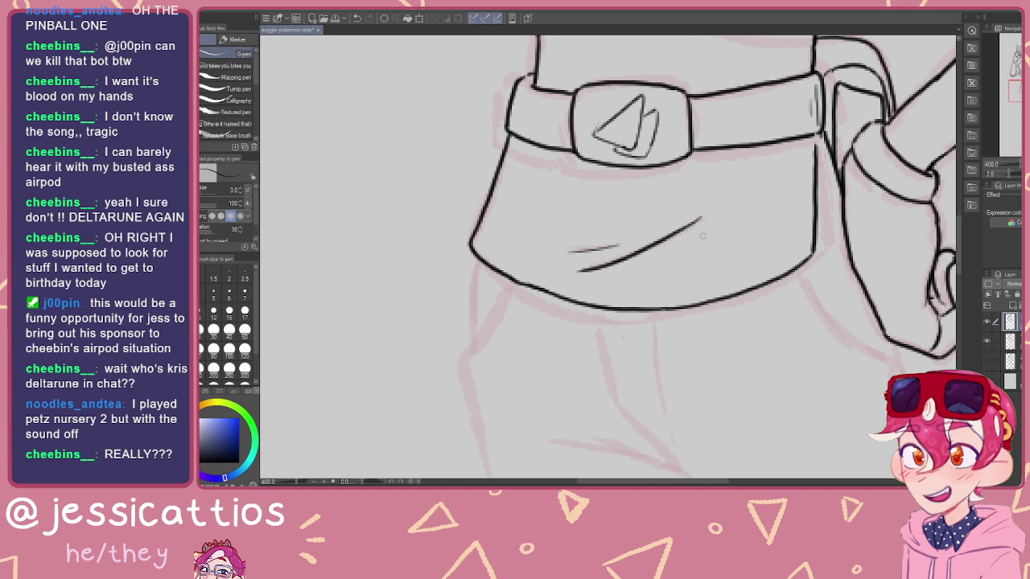
Step: Ink a short connecting line below the belt's end beside the wrist and clean up around it with the eraser
drag(774, 198, 649, 232)
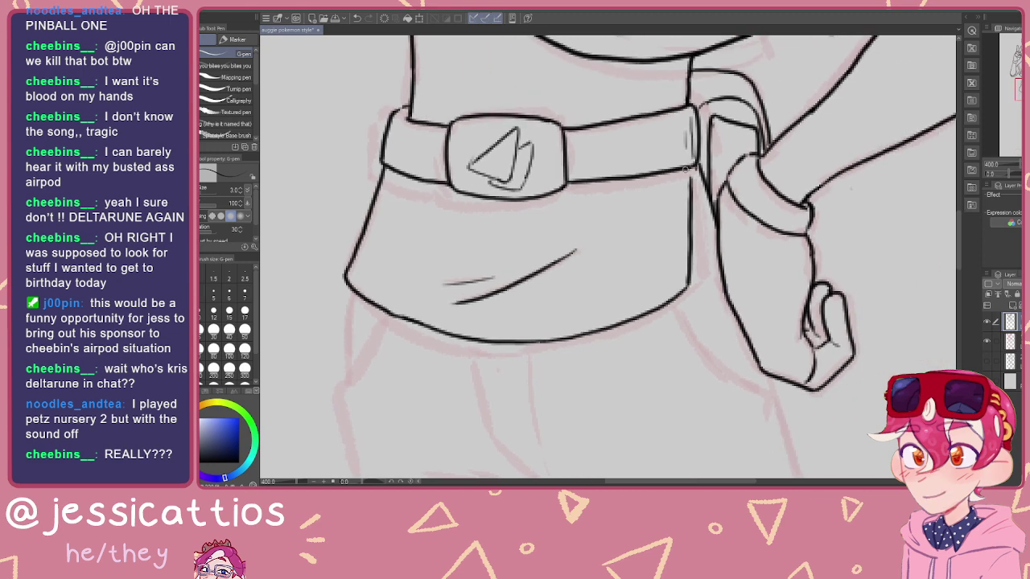
drag(700, 183, 718, 224)
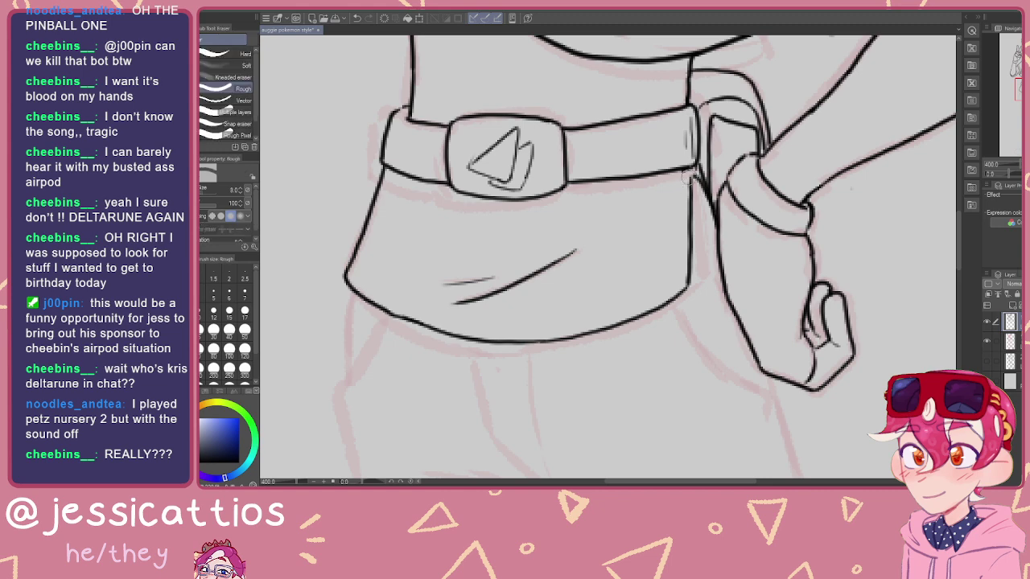
scroll(593, 247, down, 5)
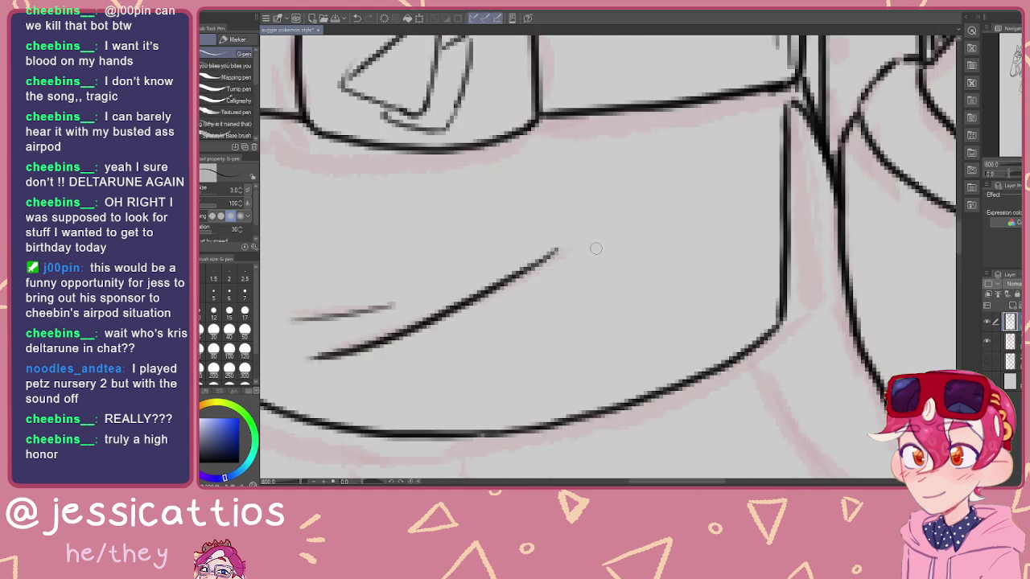
drag(655, 258, 664, 239)
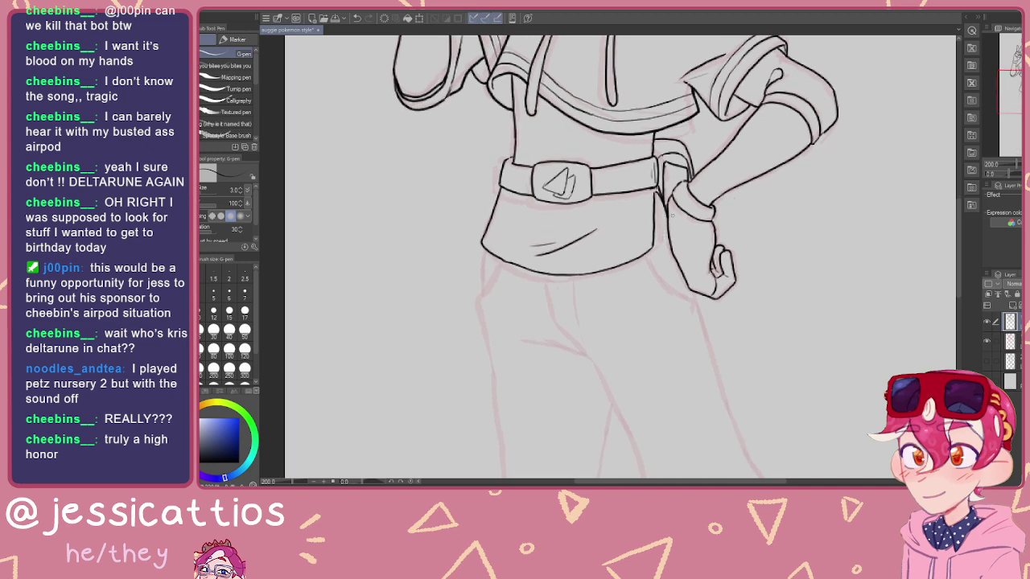
Step: Erase the shirt's side edge beside the lowered hand and re-ink it farther out, extending the hem to meet it
scroll(671, 216, up, 5)
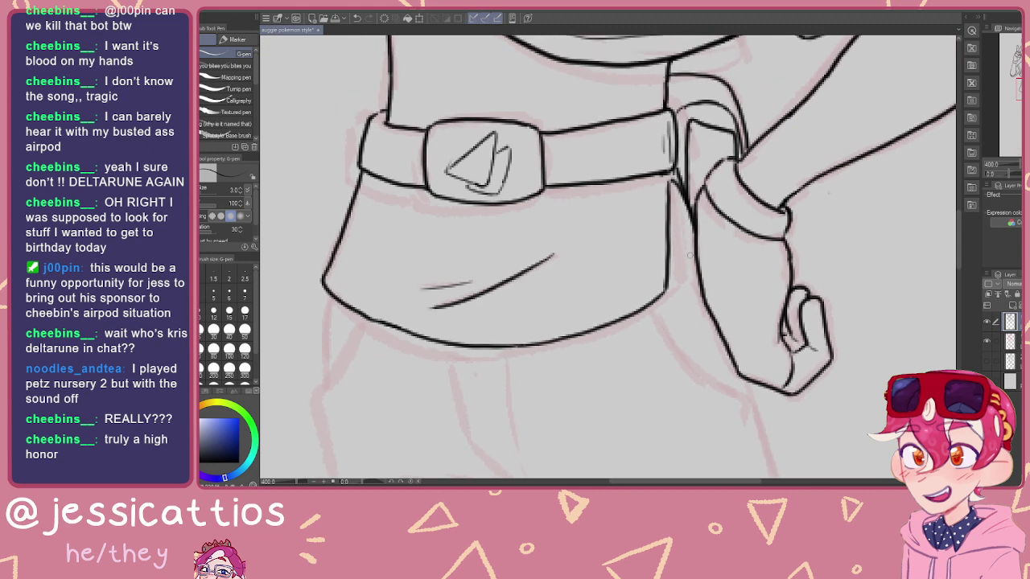
key(e)
drag(667, 183, 665, 277)
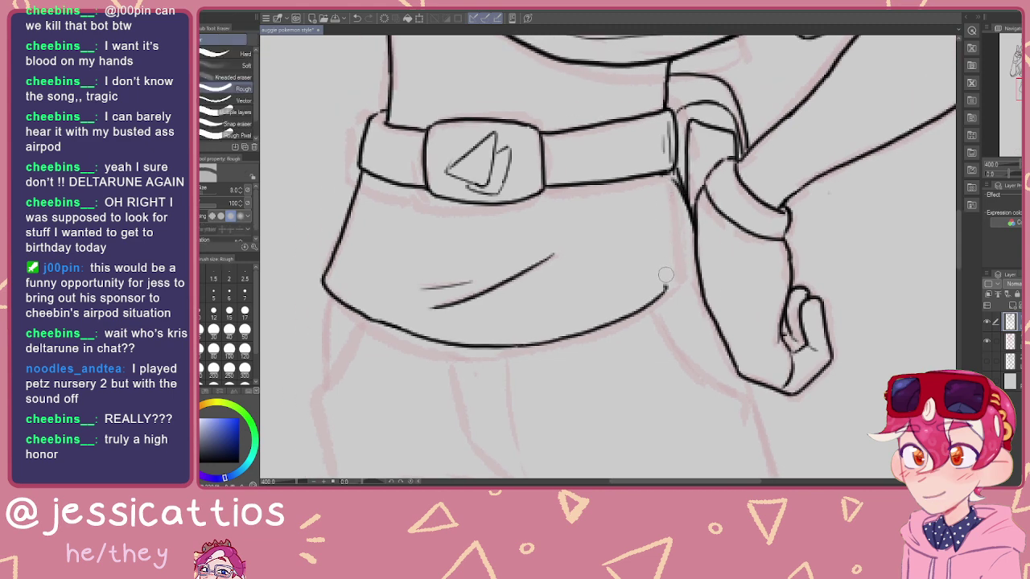
key(p)
mouse_move(674, 182)
mouse_down()
mouse_move(689, 272)
mouse_move(665, 286)
mouse_up()
key(ctrl+z)
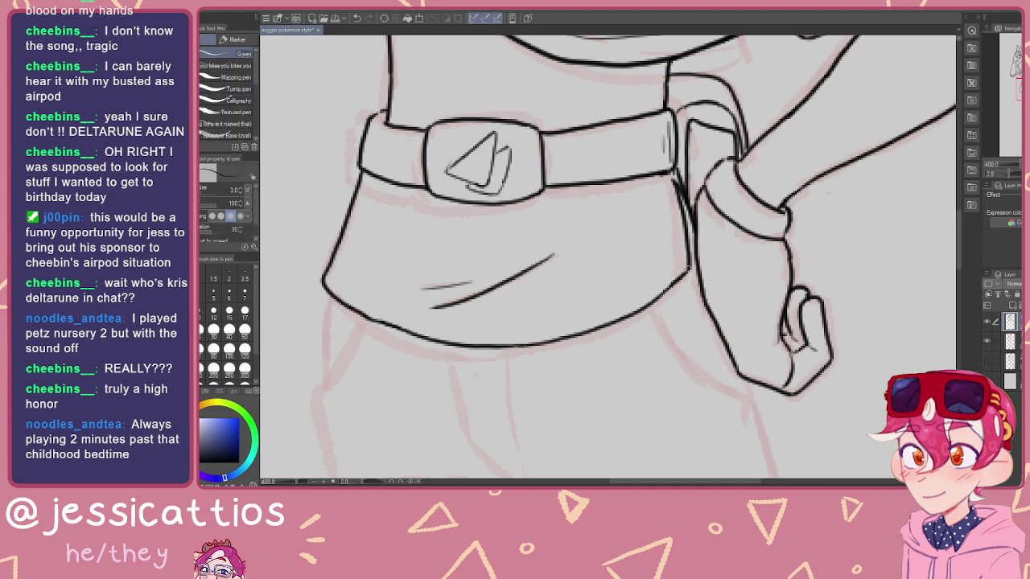
Step: Ink the trousers' outer hip edge and curved pocket opening below the shirt hem on the raised-arm side, redoing the first strokes
scroll(737, 269, down, 5)
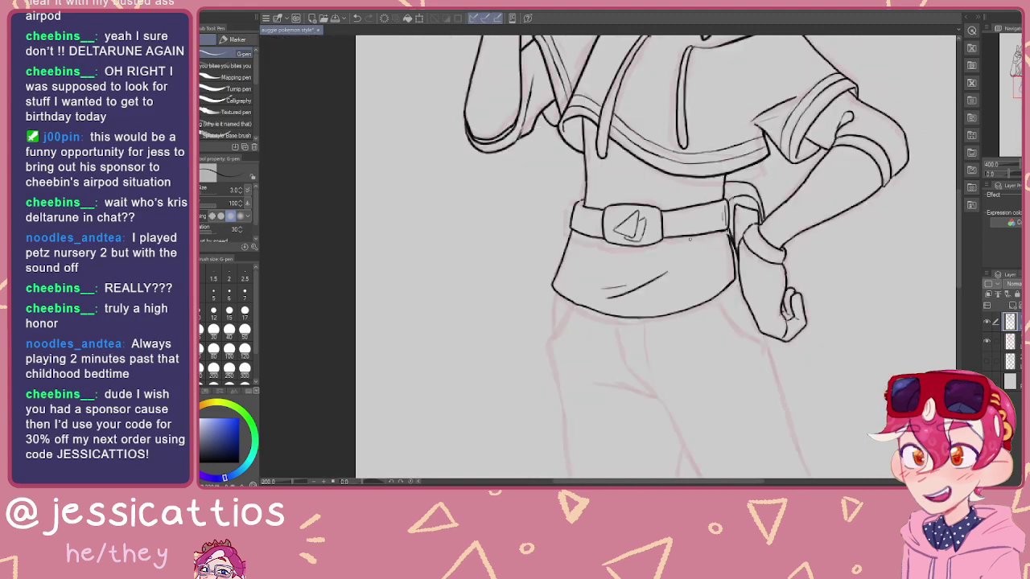
scroll(659, 226, down, 1)
drag(681, 199, 638, 276)
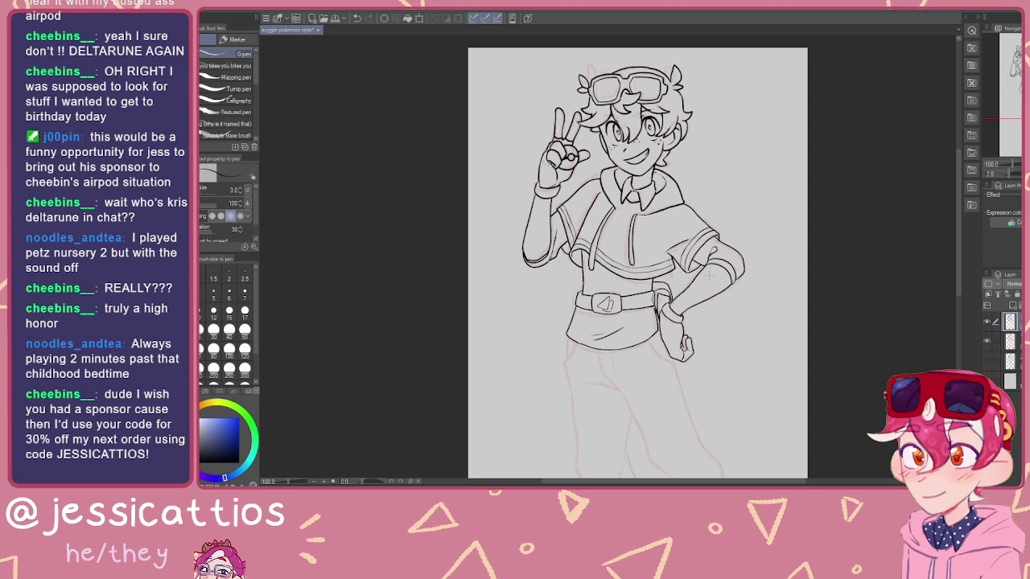
scroll(629, 312, up, 1)
drag(618, 342, 630, 150)
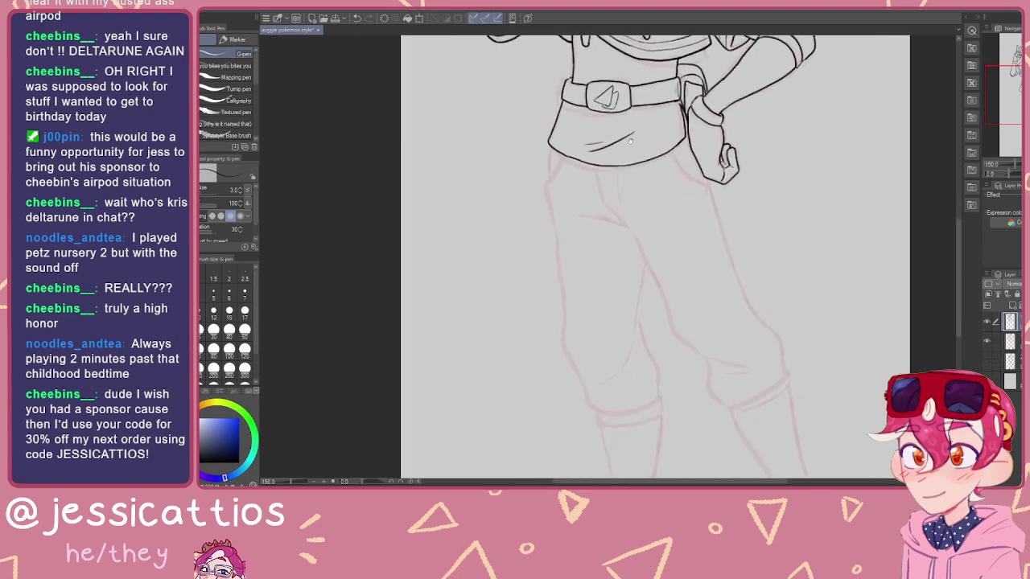
scroll(579, 168, up, 1)
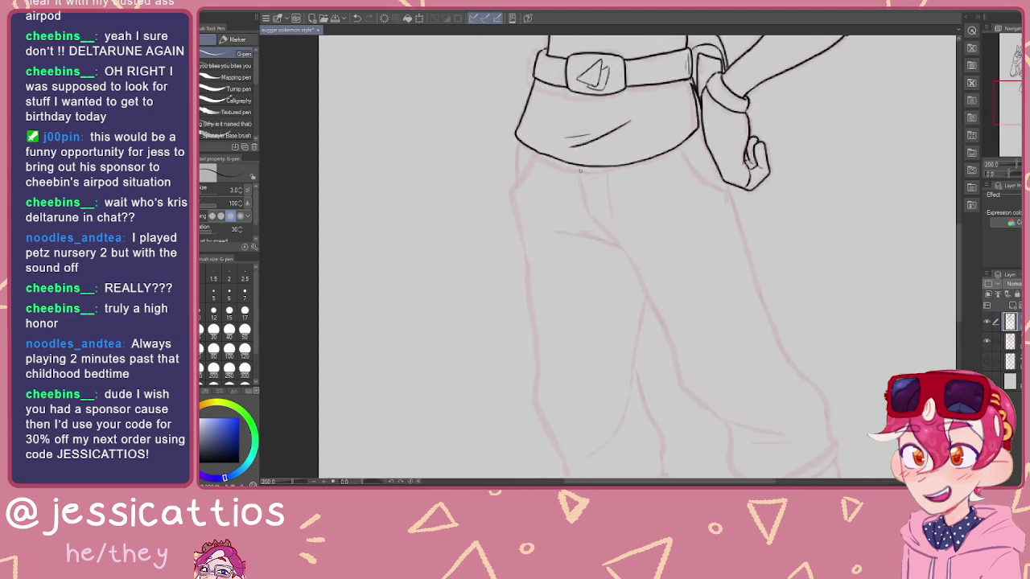
drag(556, 181, 611, 201)
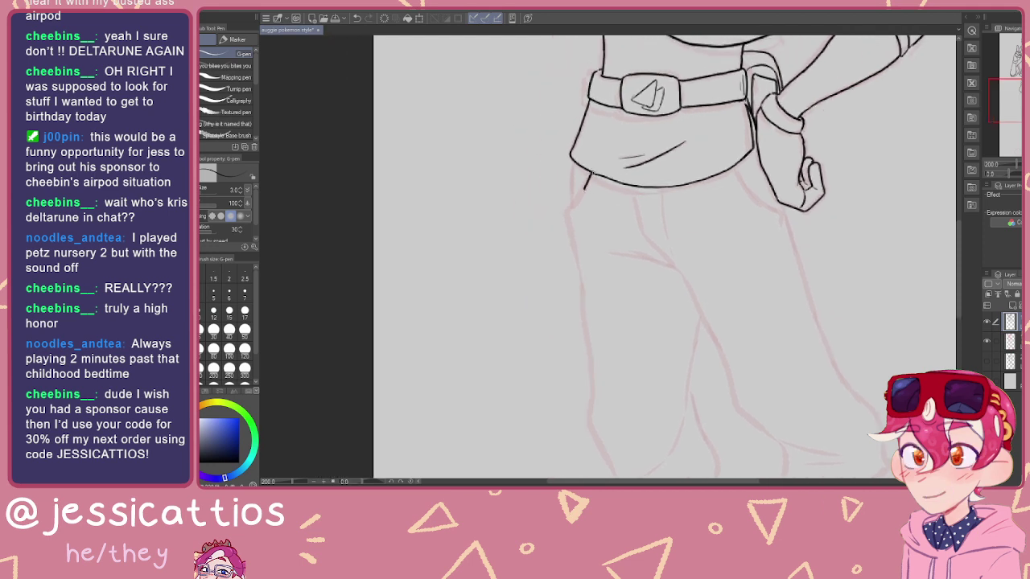
key(ctrl+z)
scroll(607, 162, up, 2)
drag(539, 160, 538, 239)
key(ctrl+z)
drag(536, 153, 526, 256)
Step: Ink the curved trouser pocket opening from the shirt hem to below the hand on the hip
mouse_move(825, 220)
mouse_down()
mouse_move(671, 236)
mouse_move(599, 204)
mouse_up()
mouse_move(635, 153)
mouse_down()
mouse_move(669, 206)
mouse_move(736, 240)
mouse_up()
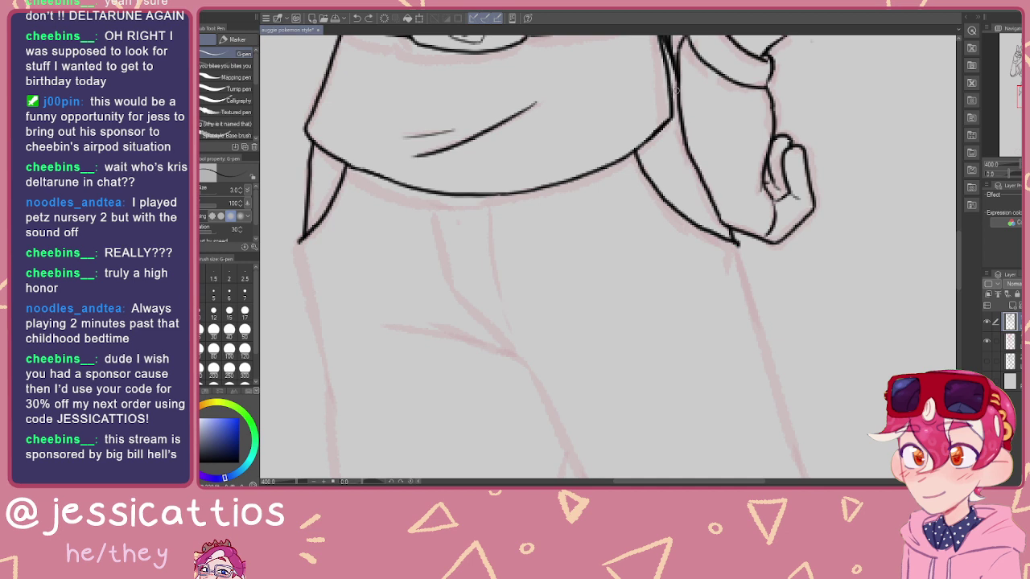
scroll(660, 223, up, 2)
scroll(659, 223, down, 5)
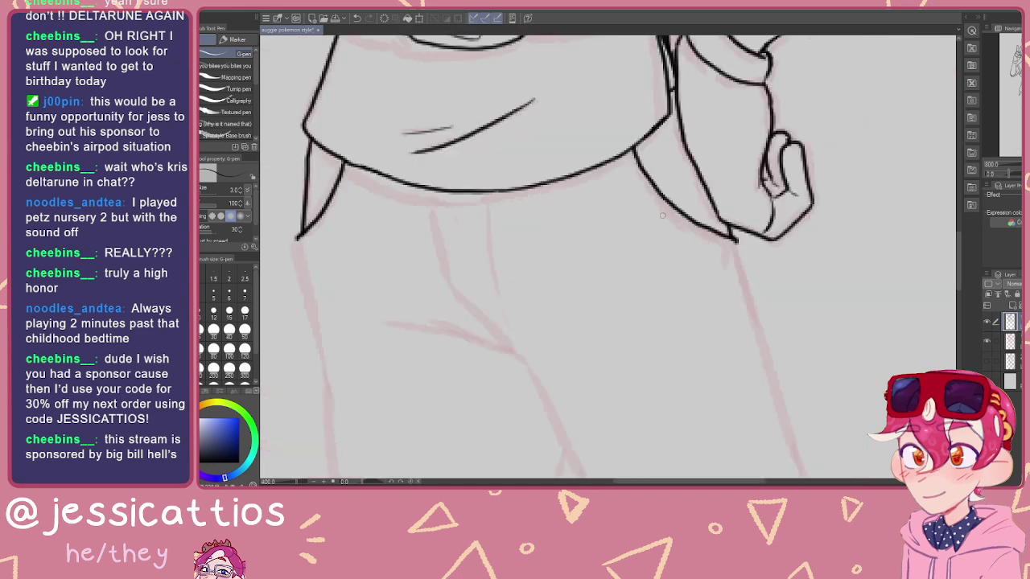
Step: Ink the trouser fly as two lines converging at the crotch and add a short crease running from that point across the thigh
mouse_move(678, 302)
mouse_down()
mouse_move(699, 226)
mouse_move(691, 190)
mouse_up()
mouse_move(653, 242)
mouse_down()
mouse_move(676, 216)
mouse_move(648, 241)
mouse_move(721, 372)
mouse_up()
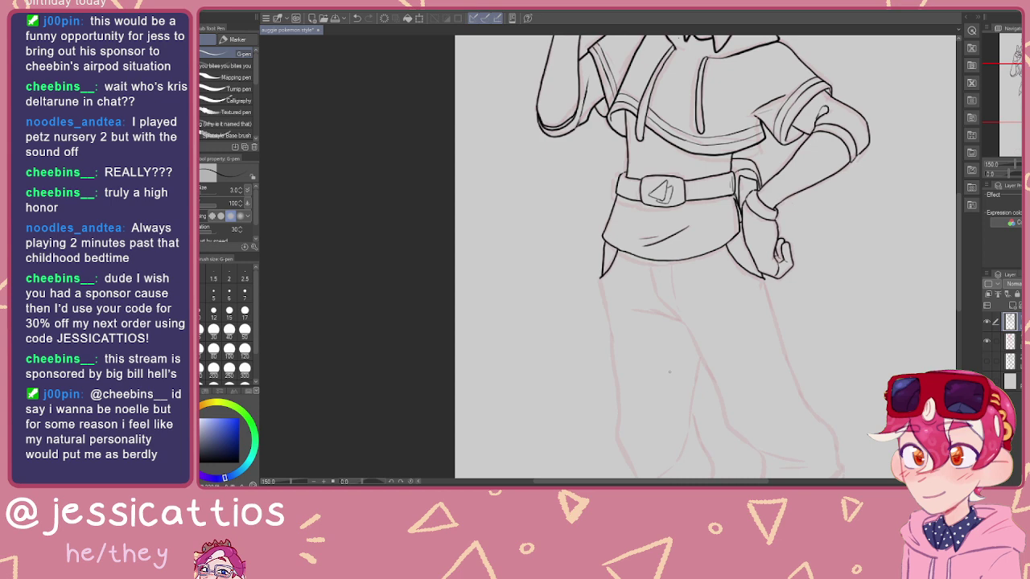
scroll(668, 330, up, 3)
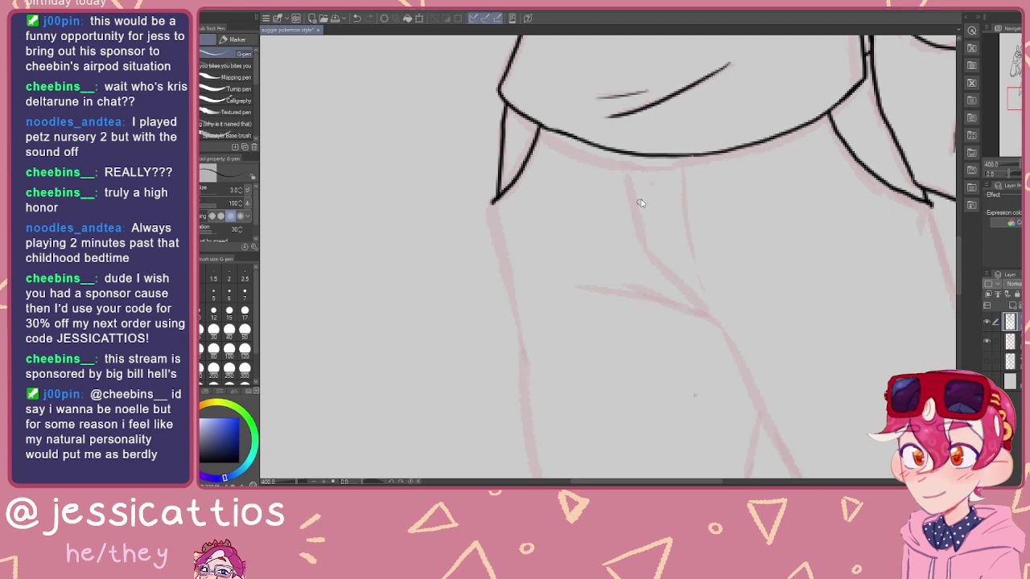
scroll(642, 202, down, 2)
mouse_move(633, 176)
mouse_down()
mouse_move(619, 153)
mouse_move(641, 244)
mouse_move(700, 296)
mouse_up()
scroll(615, 141, up, 2)
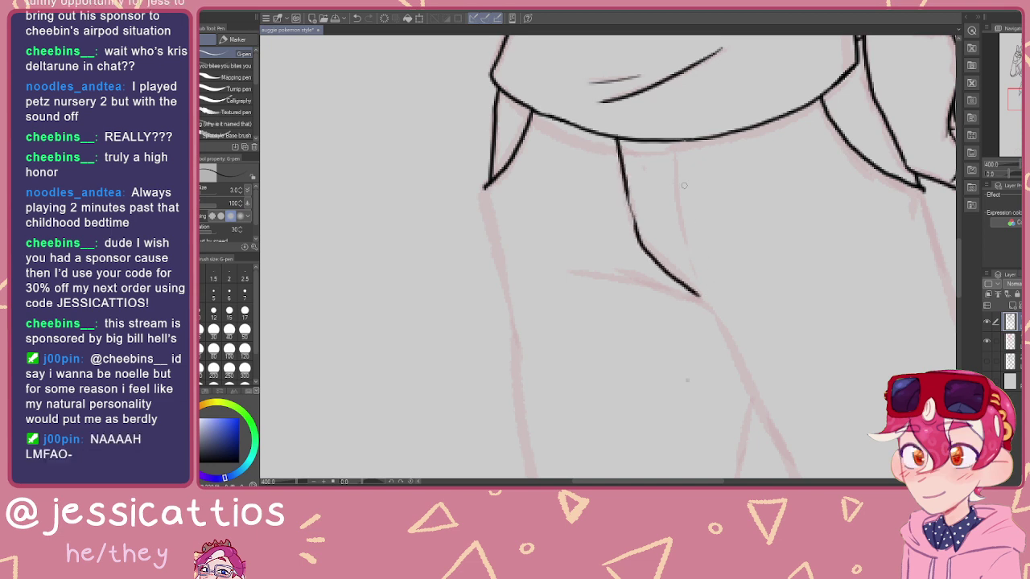
drag(676, 140, 700, 296)
mouse_move(690, 295)
mouse_down()
mouse_move(605, 203)
mouse_move(502, 184)
mouse_up()
scroll(613, 219, down, 2)
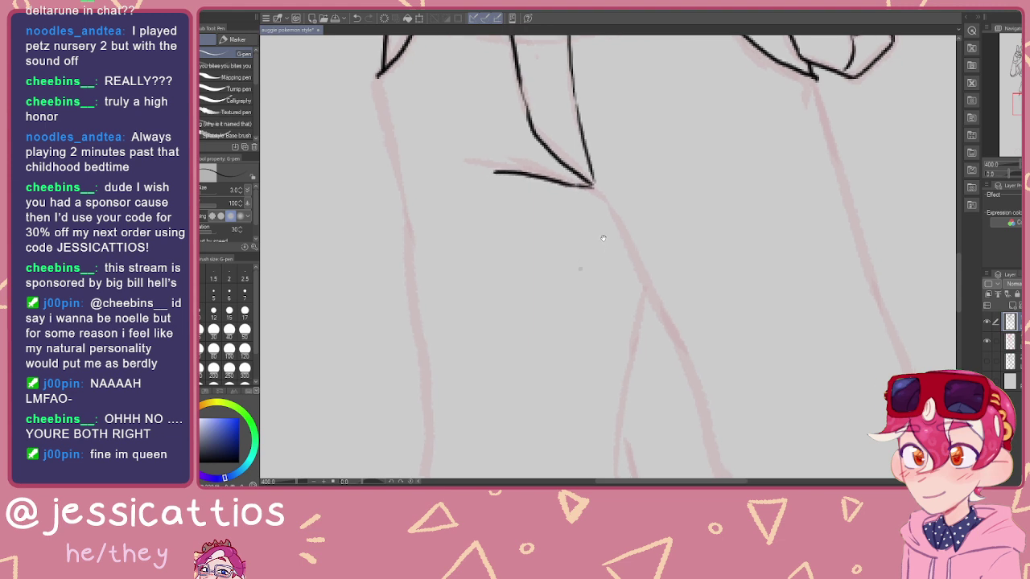
Step: Replace the crease at the trousers' crotch with a shorter, nearly horizontal stroke across the thigh
drag(614, 219, 622, 244)
key(ctrl+z)
drag(605, 185, 536, 180)
key(ctrl+z)
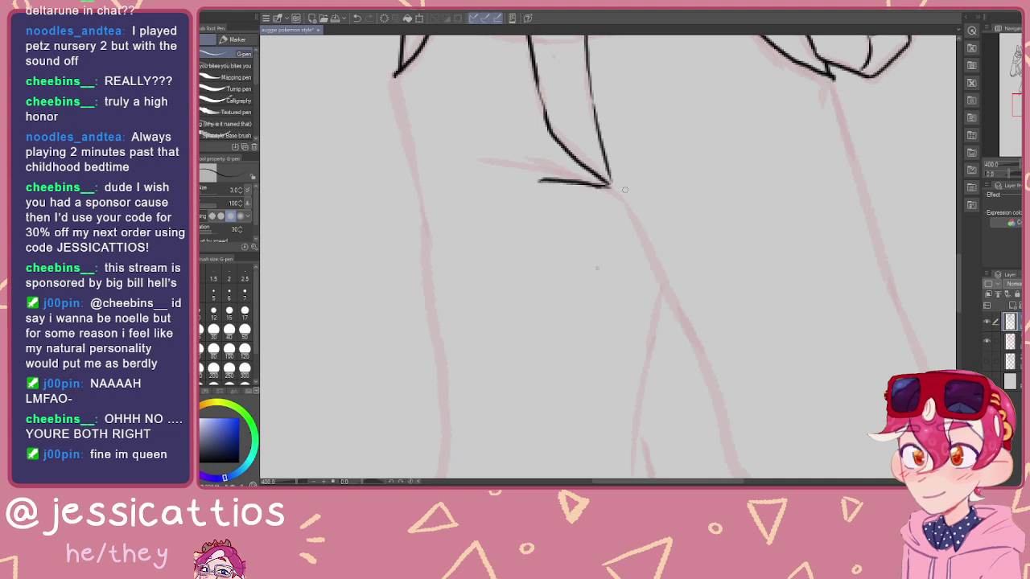
Step: Ink the upper inner thigh line from the crotch down along the leg on the lowered-hand side
drag(621, 202, 700, 345)
scroll(699, 300, down, 3)
drag(663, 300, 633, 214)
drag(599, 146, 581, 101)
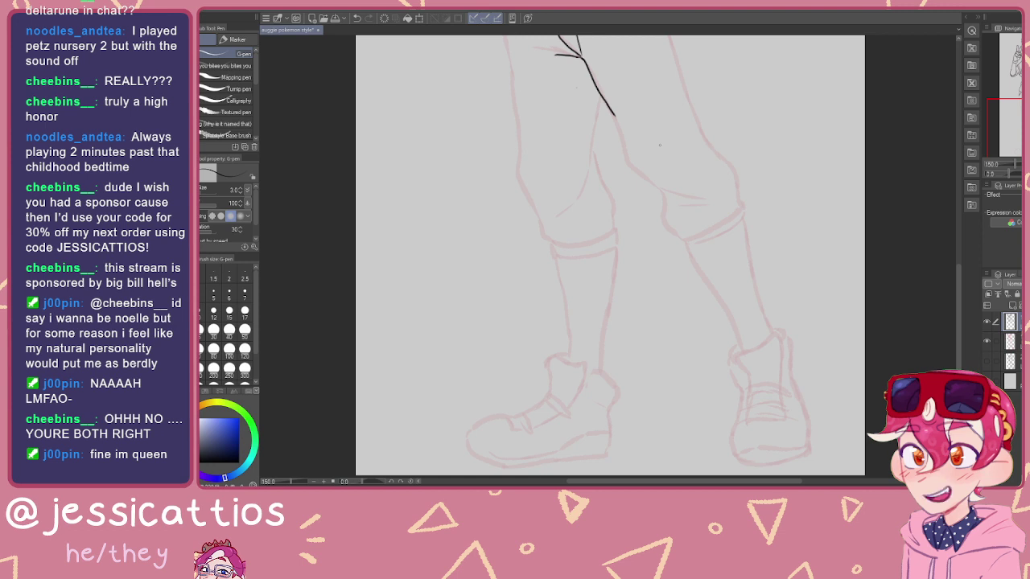
drag(618, 119, 649, 274)
scroll(647, 271, up, 1)
drag(680, 175, 607, 132)
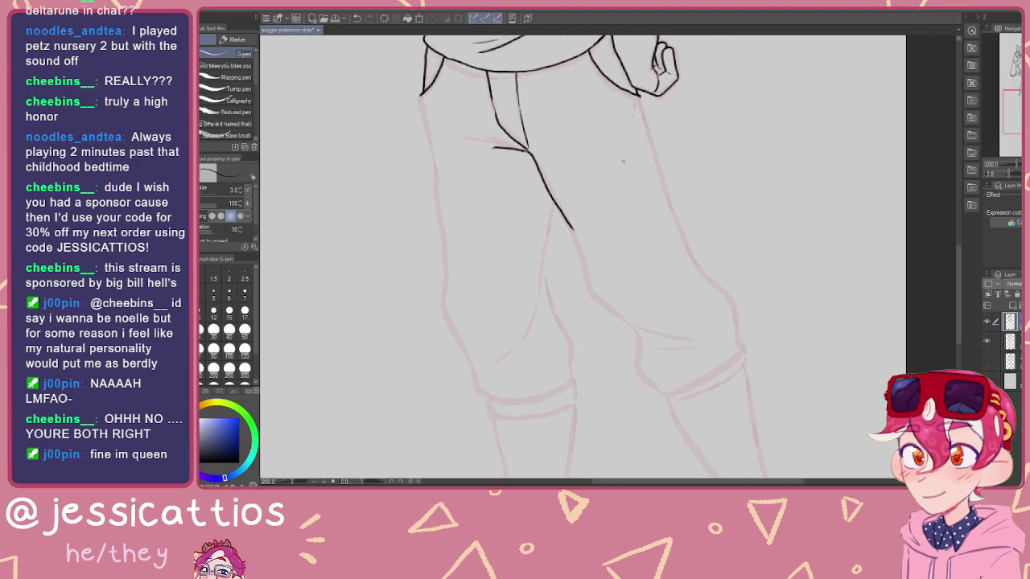
Step: Ink the trousers' outer leg edge from below the lowered hand past the knee to the cuff, redoing the upper stroke
key(e)
key(p)
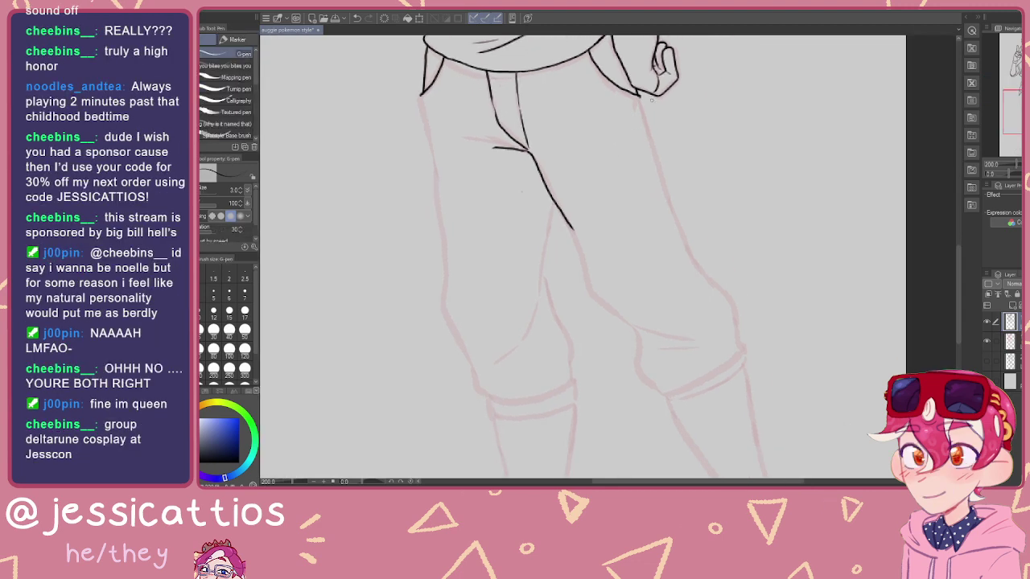
drag(645, 126, 677, 218)
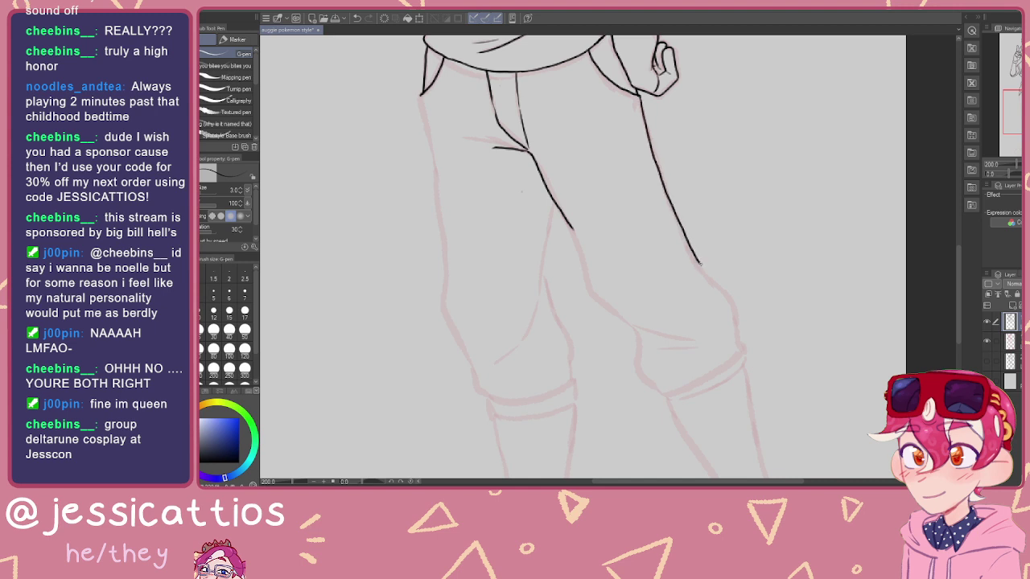
drag(718, 280, 729, 296)
key(ctrl+z)
drag(637, 90, 671, 208)
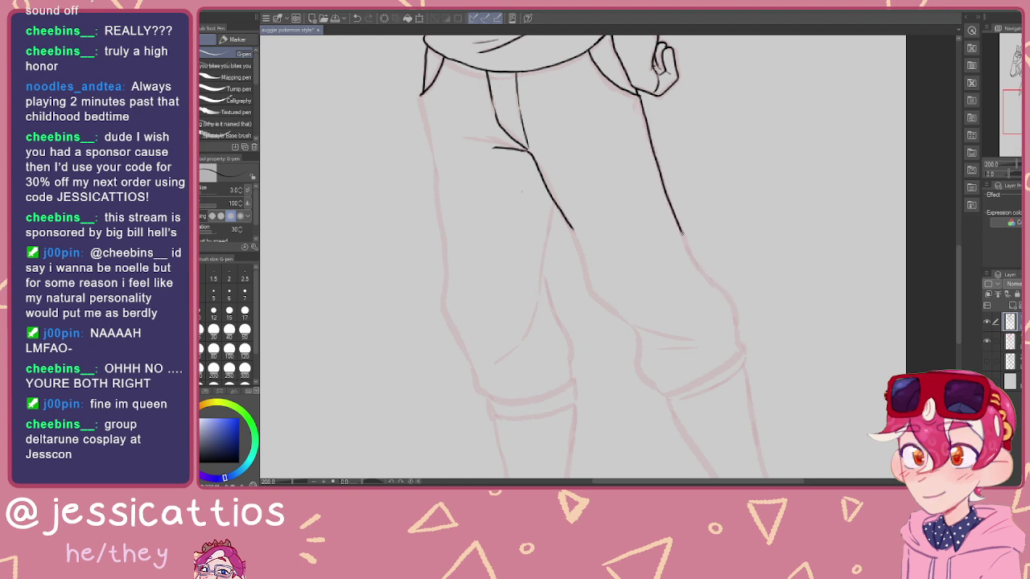
drag(698, 262, 732, 311)
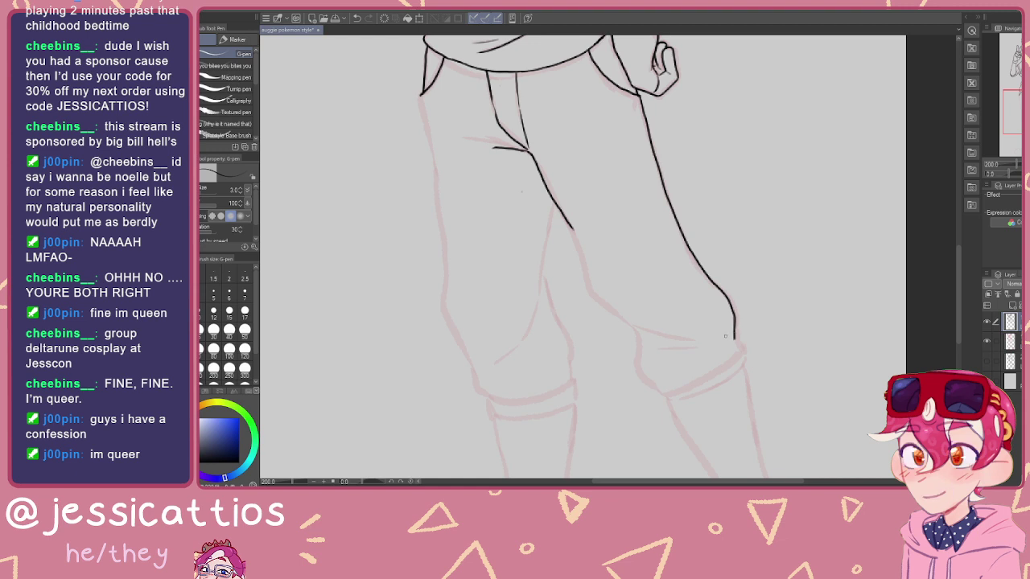
drag(734, 342, 741, 358)
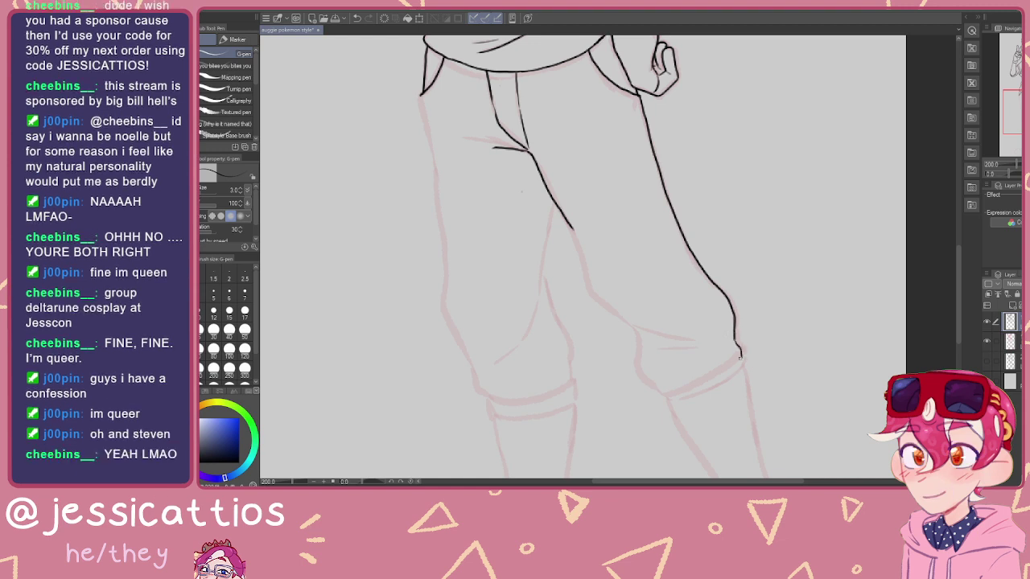
Step: Continue the inner edge of the same trouser leg from mid-thigh around the knee to the cuff's inner corner
mouse_move(604, 294)
mouse_down()
mouse_move(616, 249)
mouse_move(636, 228)
mouse_up()
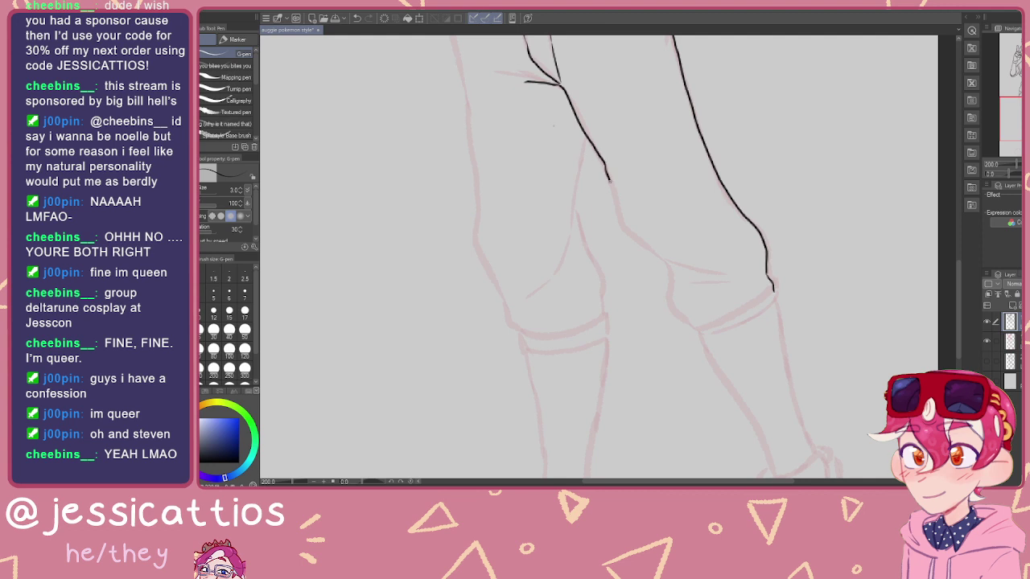
key(ctrl+z)
drag(614, 191, 619, 213)
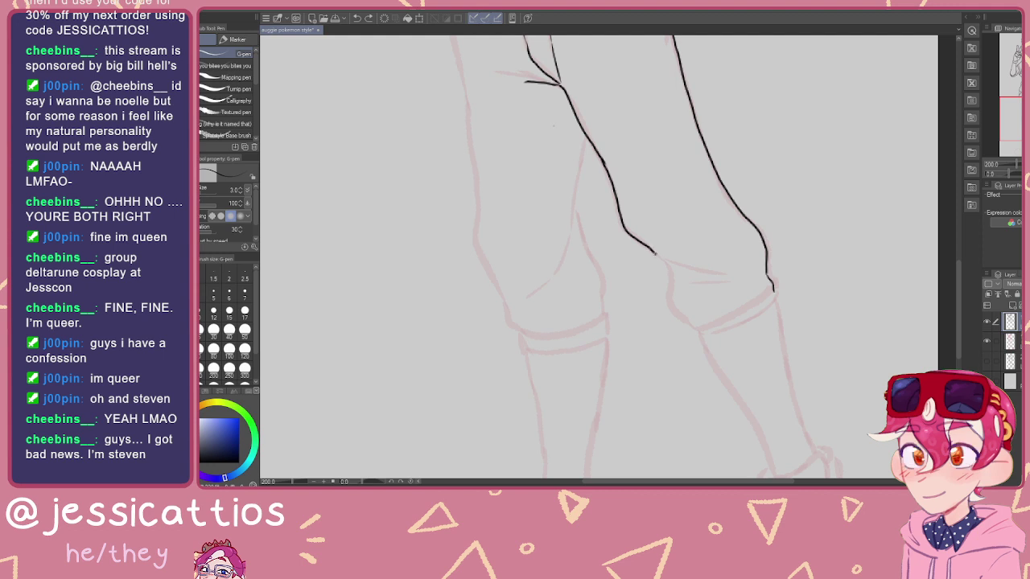
drag(667, 280, 668, 294)
mouse_move(700, 322)
mouse_down()
mouse_move(687, 388)
mouse_move(696, 372)
mouse_move(707, 382)
mouse_move(688, 326)
mouse_move(663, 319)
mouse_up()
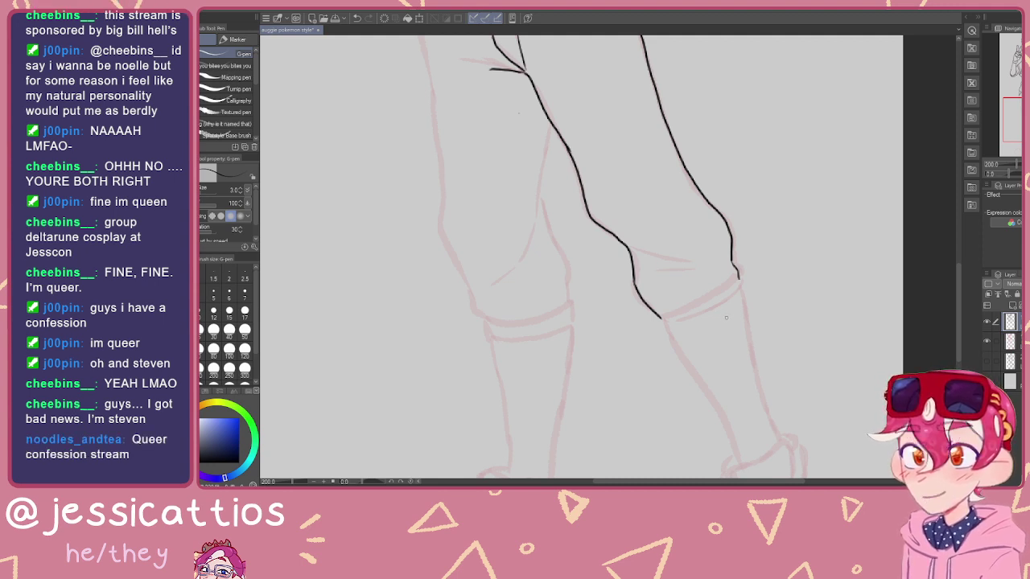
Step: Ink the cuff's upper line across the trouser leg and erase the outer edge's overshoot where they meet
mouse_move(649, 318)
mouse_down()
mouse_move(668, 349)
mouse_move(660, 312)
mouse_move(681, 323)
mouse_move(715, 309)
mouse_up()
key(e)
key(p)
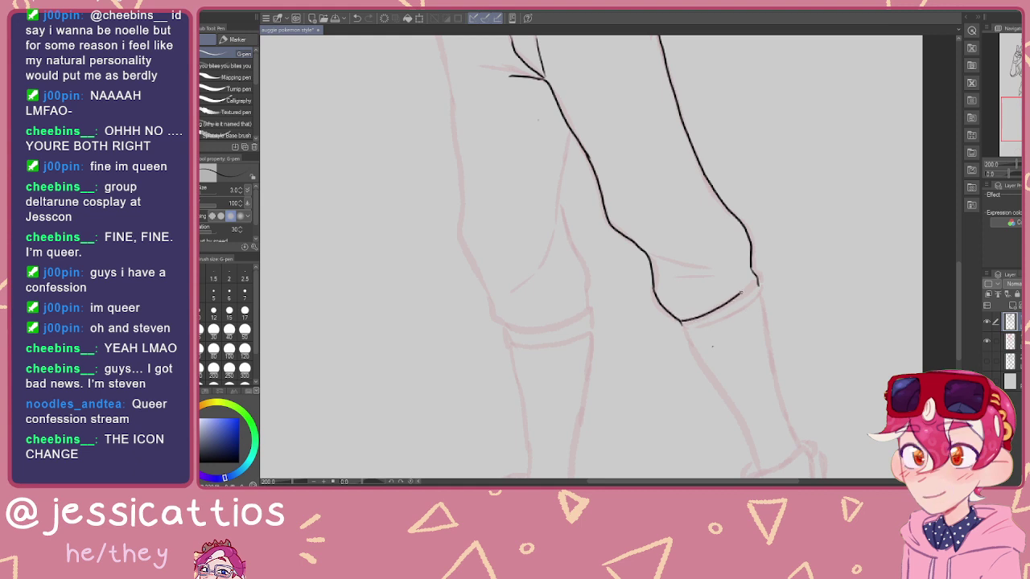
key(e)
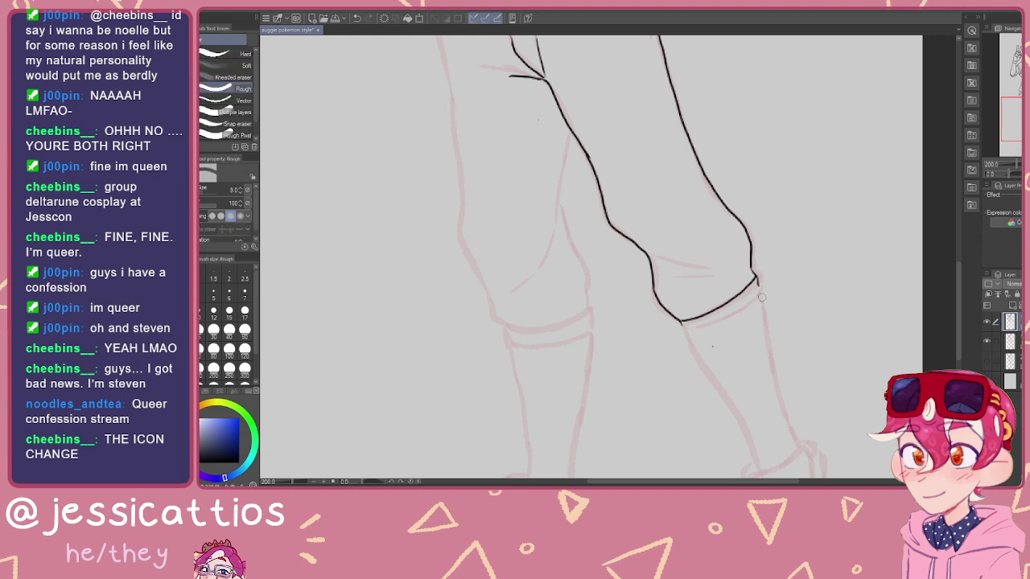
key(p)
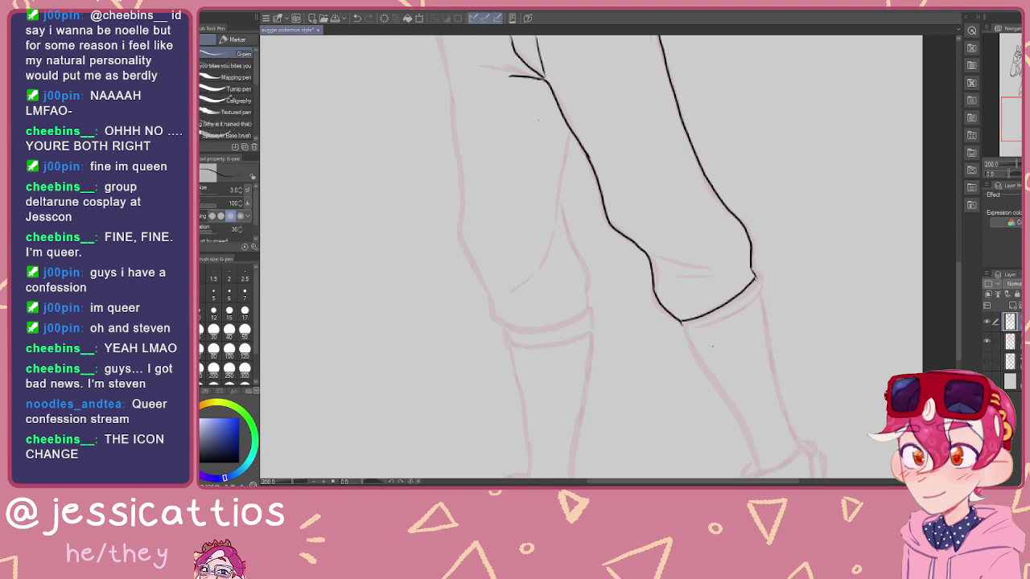
Step: Ink the cuff's lower line parallel to the first and add two short fabric creases above it at the knee
drag(715, 317, 682, 324)
scroll(771, 267, up, 5)
mouse_move(683, 333)
mouse_down()
mouse_move(679, 309)
mouse_move(734, 322)
mouse_move(683, 332)
mouse_up()
mouse_move(732, 303)
mouse_down()
mouse_move(767, 352)
mouse_move(774, 322)
mouse_move(765, 341)
mouse_move(730, 354)
mouse_move(752, 313)
mouse_move(687, 263)
mouse_up()
scroll(769, 342, down, 1)
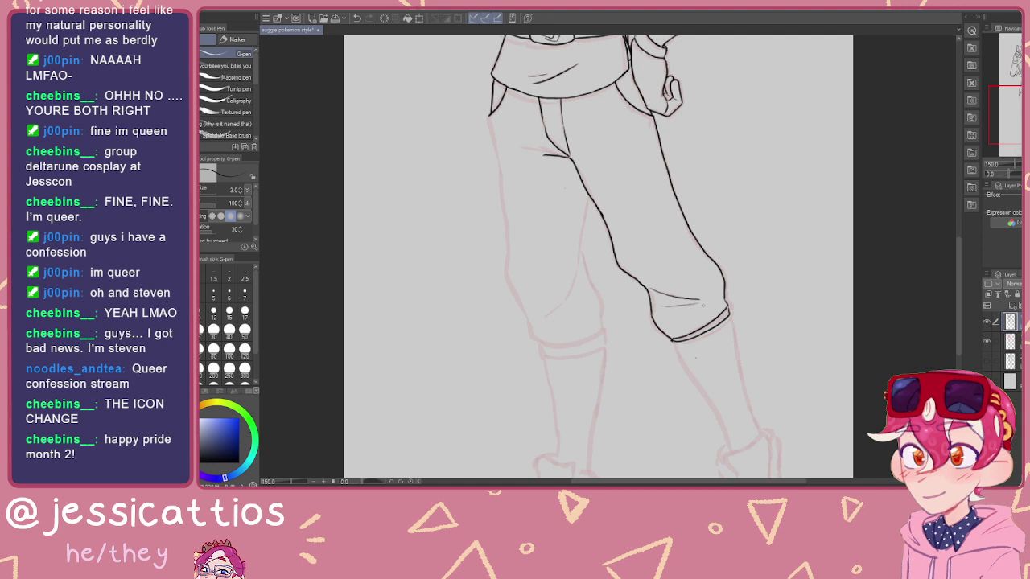
Step: Ink the inner and outer edges of the lower leg from the trouser cuff down to the shoe's collar
drag(705, 381, 686, 295)
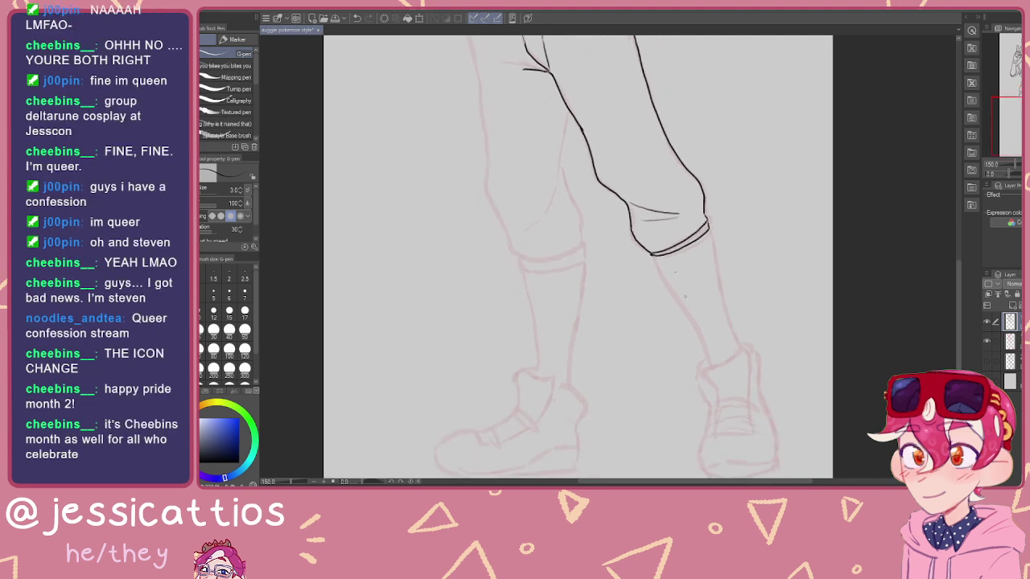
scroll(684, 296, up, 1)
scroll(644, 209, down, 3)
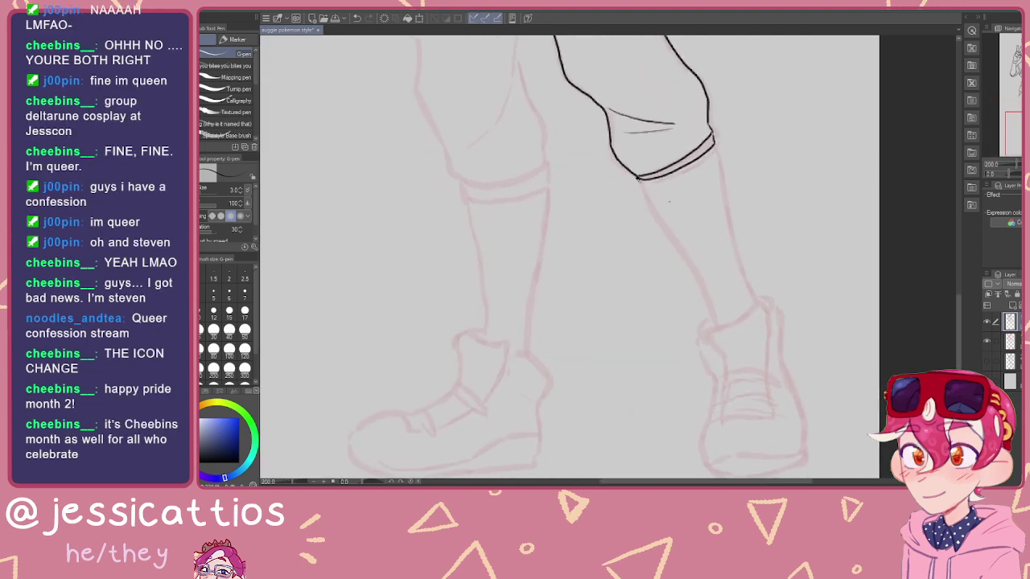
drag(639, 178, 645, 198)
drag(675, 245, 714, 319)
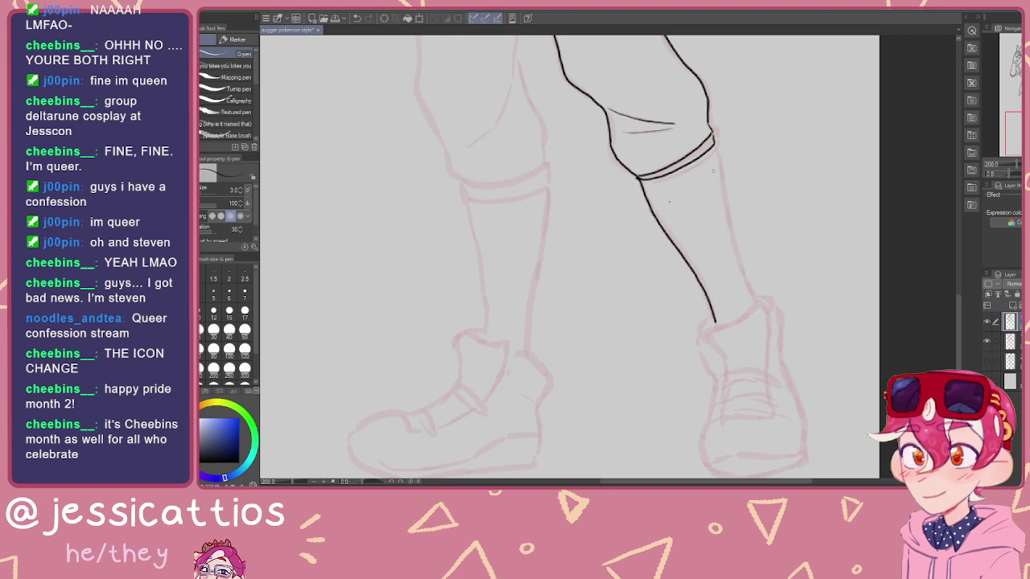
drag(715, 155, 730, 228)
drag(749, 283, 755, 297)
Step: Erase the rough overlap where the strokes of the inner thigh line join, smoothing the contour
mouse_move(692, 218)
mouse_down()
mouse_move(712, 300)
mouse_move(753, 388)
mouse_up()
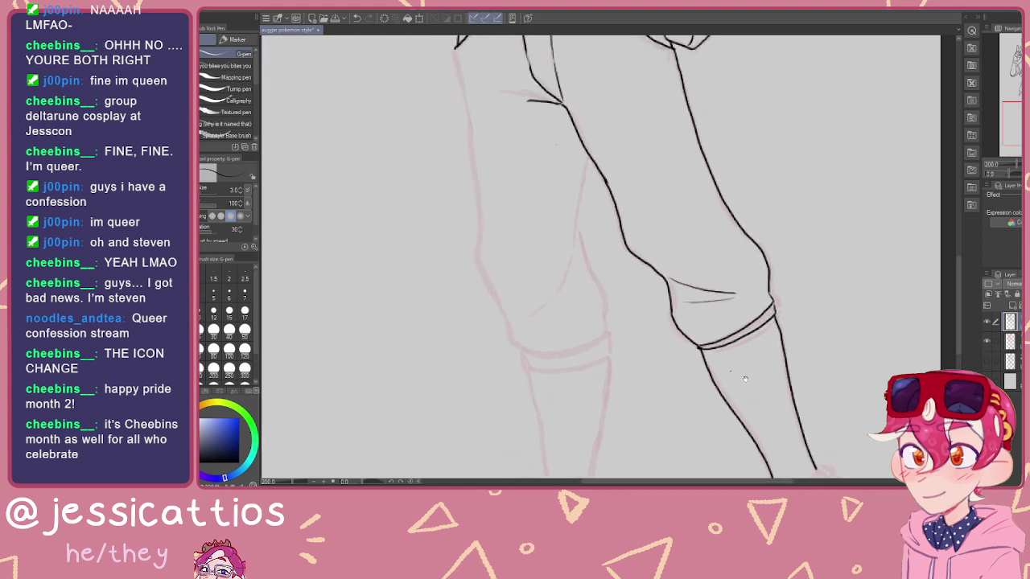
drag(611, 325, 678, 252)
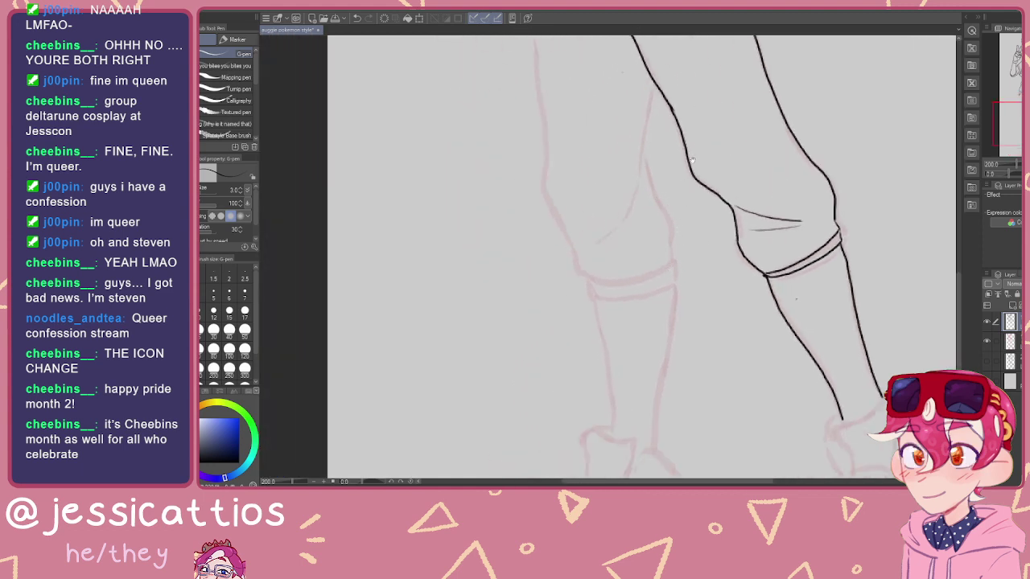
drag(689, 163, 678, 199)
key(e)
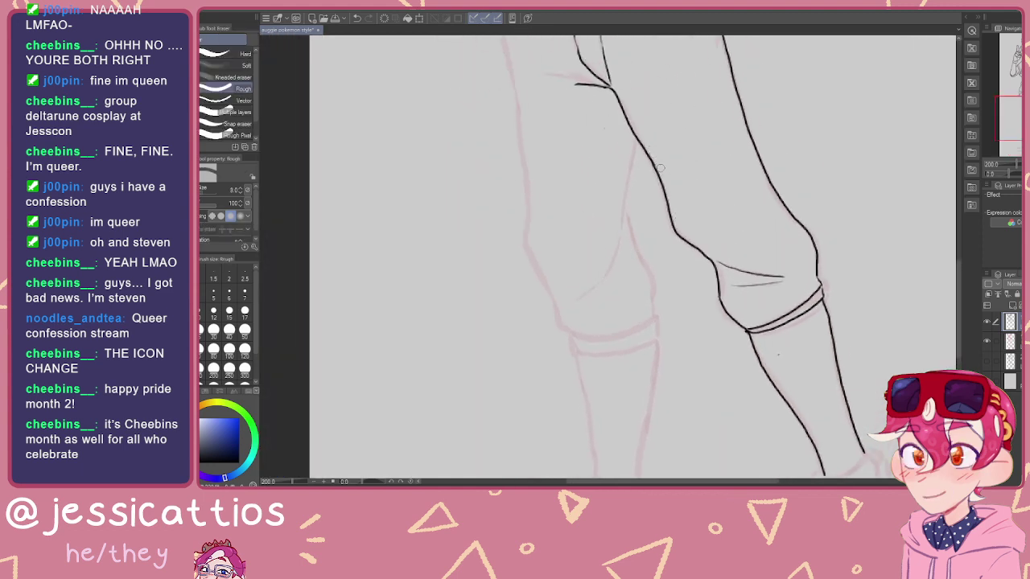
key(p)
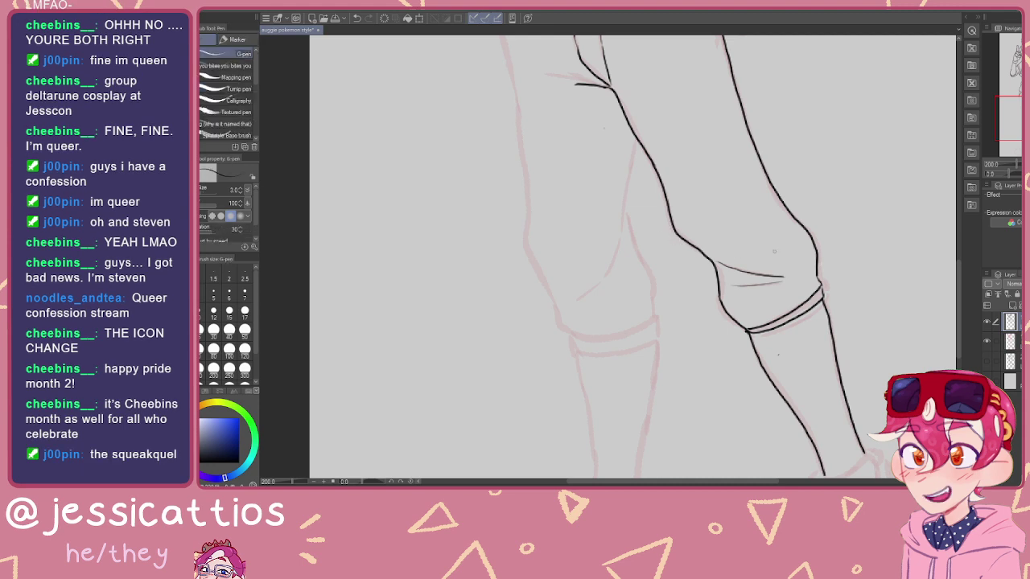
Step: Reinforce the trouser leg's outer edge where it runs from the knee into the cuff
scroll(700, 234, up, 2)
drag(758, 214, 765, 259)
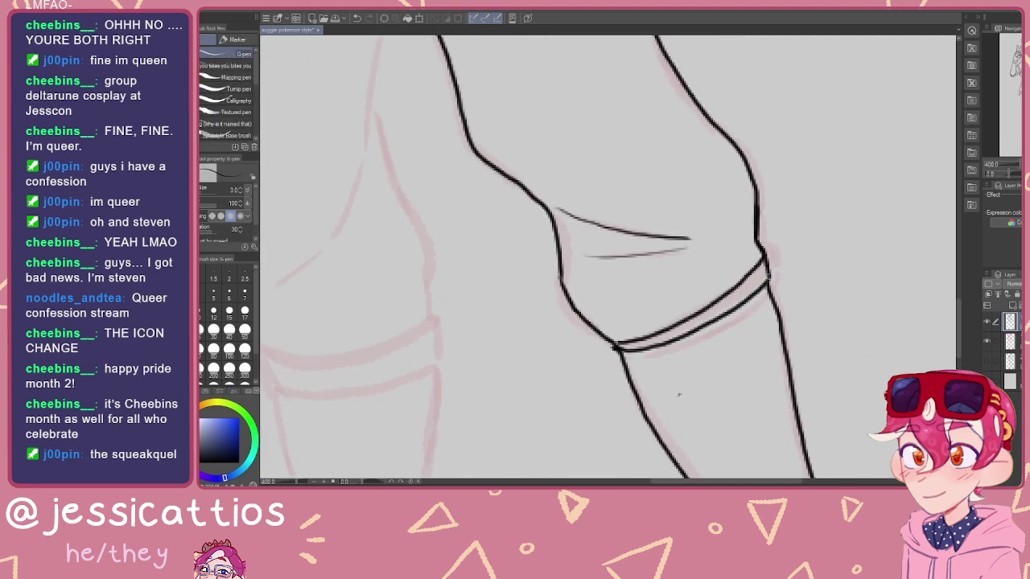
scroll(732, 229, down, 2)
drag(672, 195, 679, 254)
scroll(728, 223, up, 2)
drag(719, 134, 709, 196)
scroll(710, 195, down, 2)
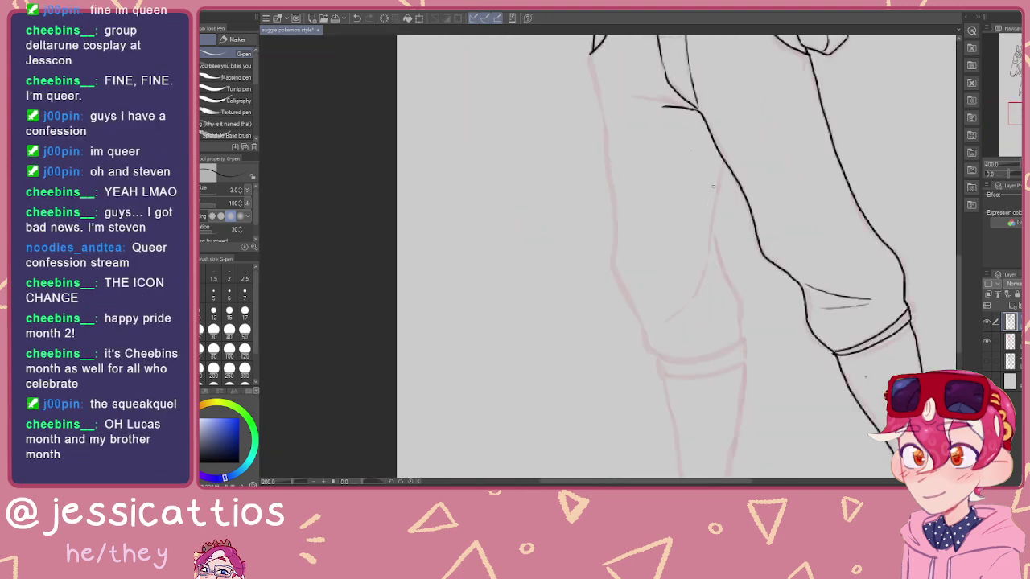
Step: Ink the left leg's inner thigh, knee fold and calf bulge over the pink sketch, and outline its trouser cuff
key(e)
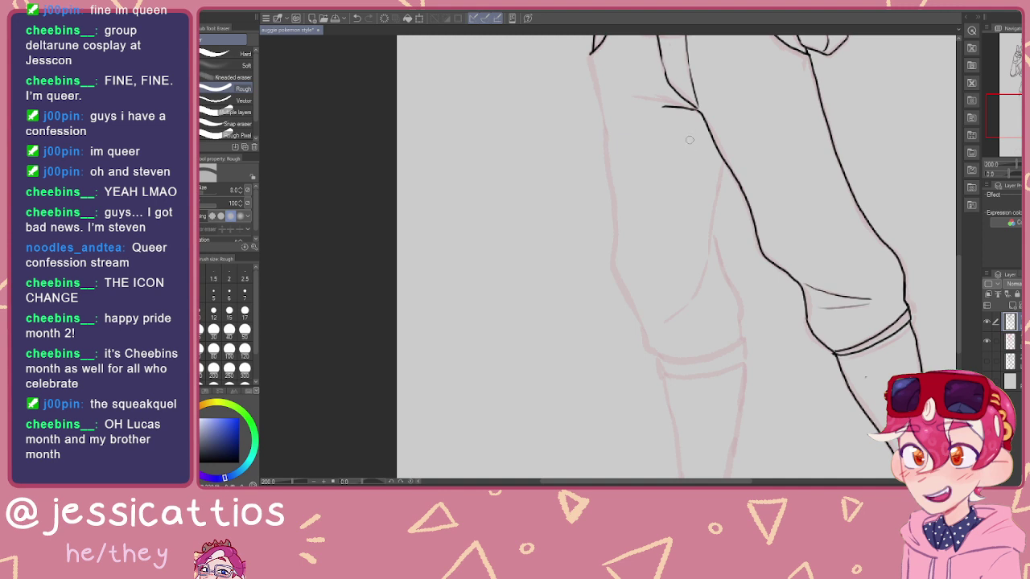
key(p)
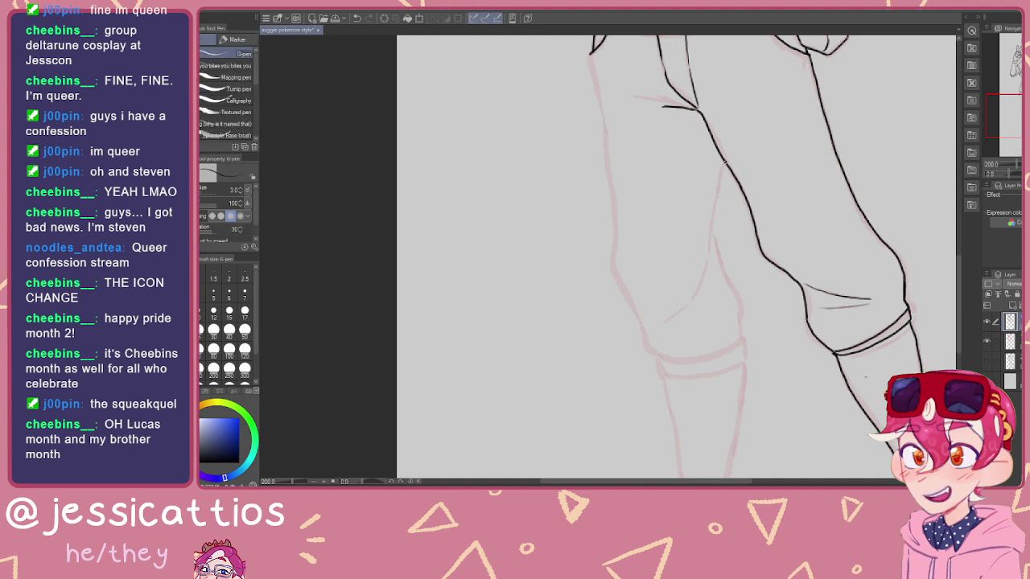
drag(723, 166, 719, 193)
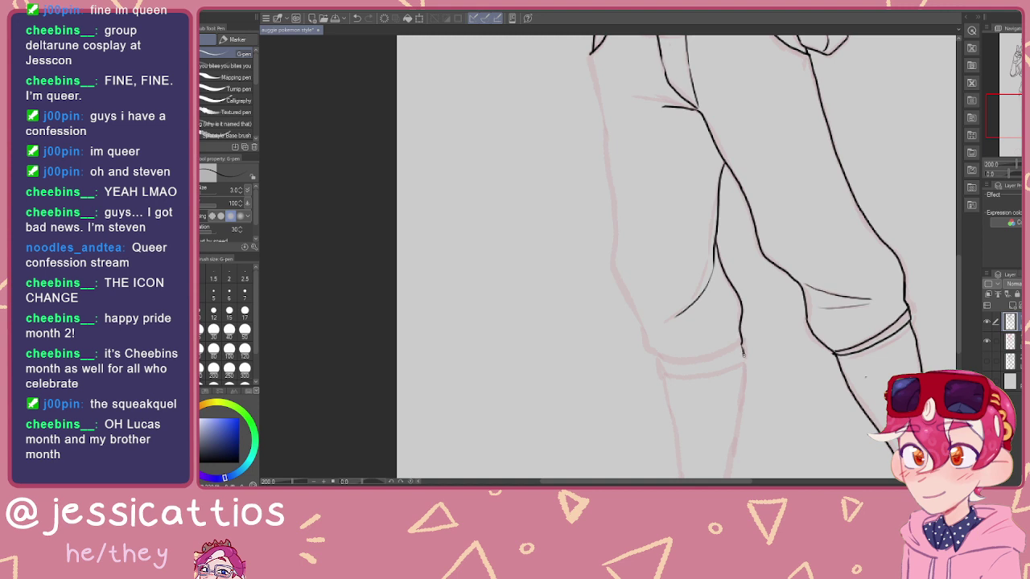
drag(704, 376, 661, 374)
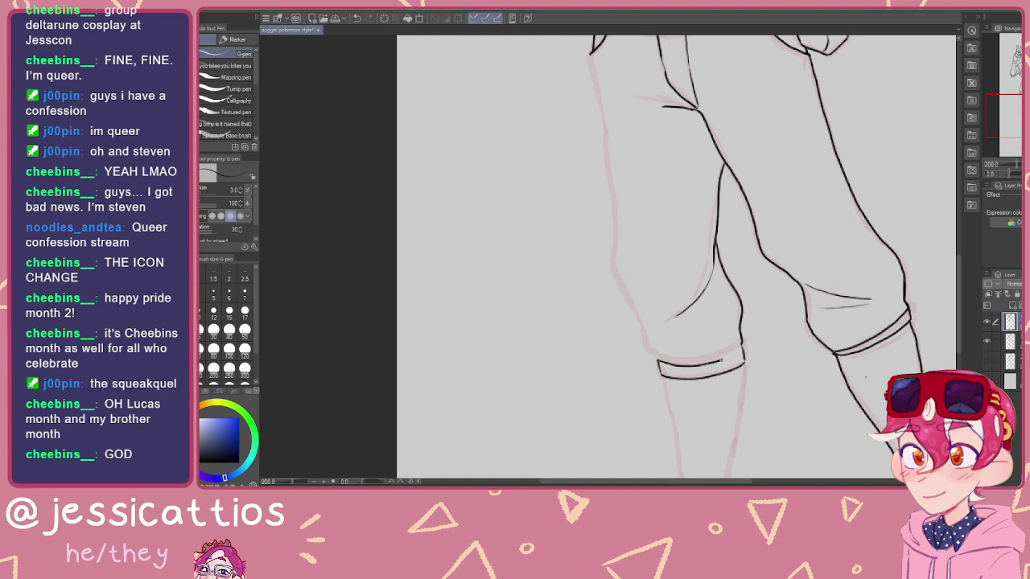
Step: Erase the lower line of the right leg's trouser cuff and redraw it as a slightly wider band
drag(827, 329, 701, 282)
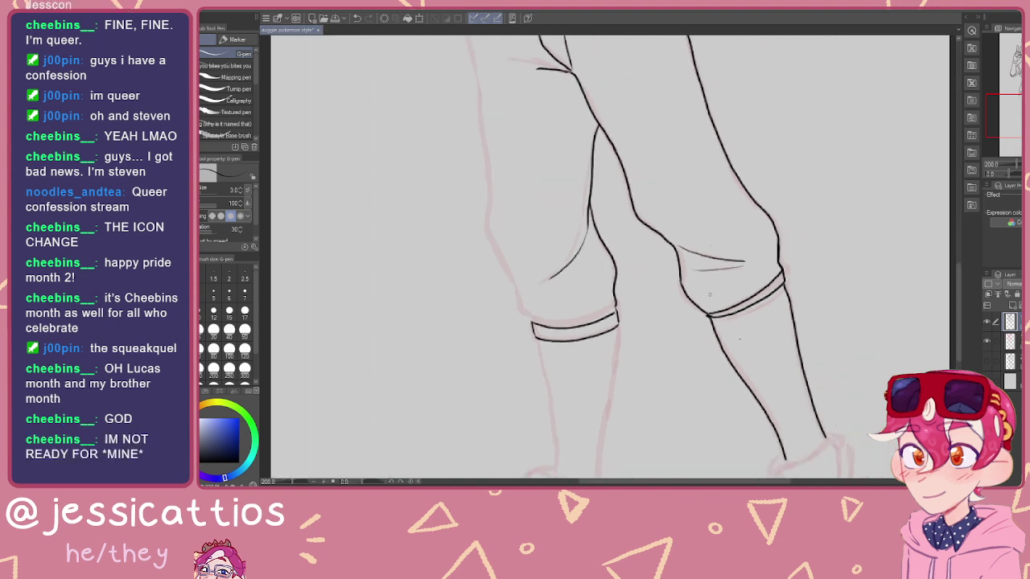
scroll(750, 290, up, 2)
key(e)
mouse_move(752, 309)
mouse_down()
mouse_move(807, 268)
mouse_move(730, 325)
mouse_move(662, 334)
mouse_move(665, 324)
mouse_move(673, 345)
mouse_move(727, 333)
mouse_move(807, 276)
mouse_up()
key(p)
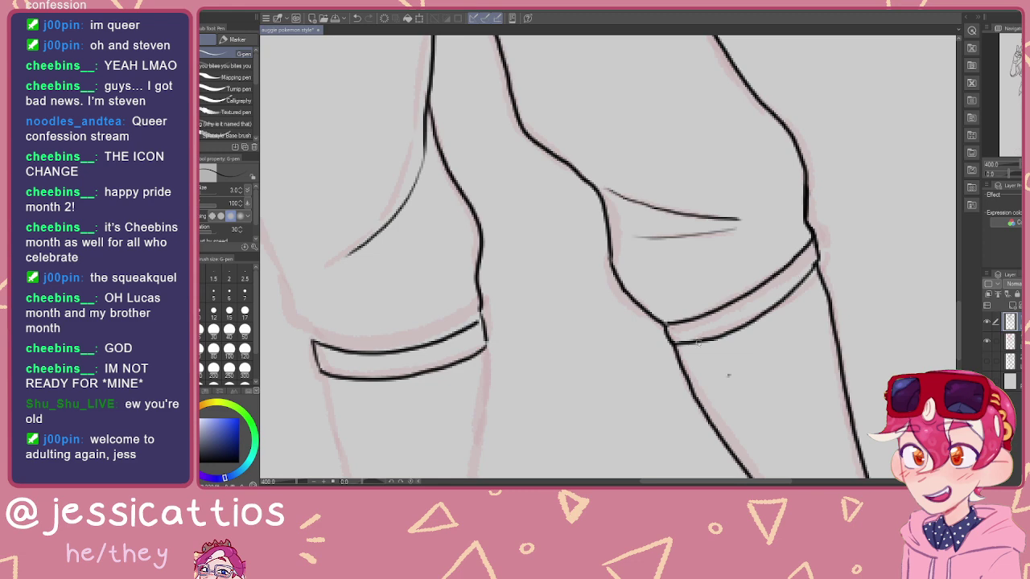
Step: Ink the left trouser leg's outer edge from the pocket down to the cuff and close the gaps at the cuff's ends
scroll(697, 348, down, 2)
drag(668, 287, 821, 308)
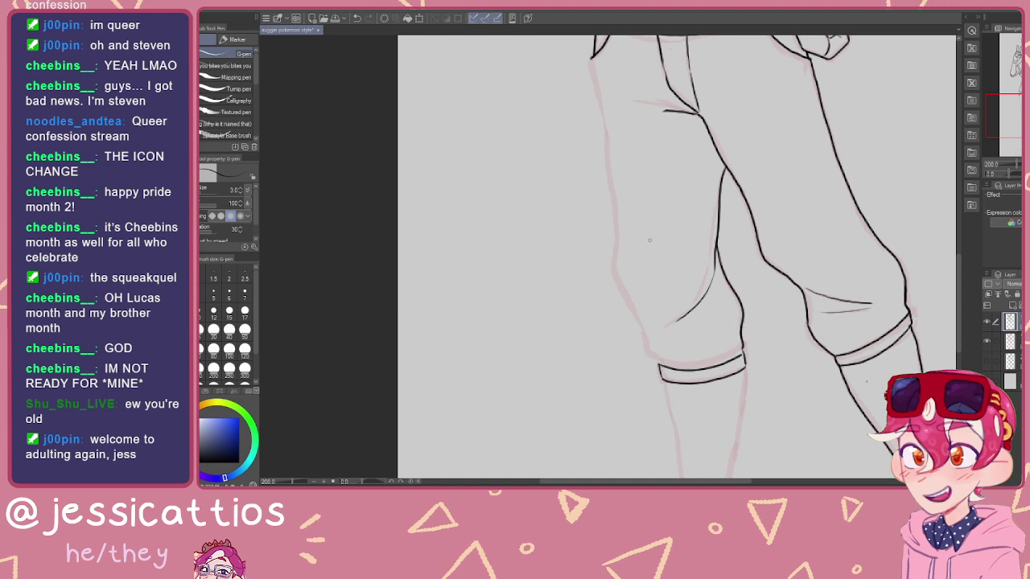
drag(698, 234, 748, 295)
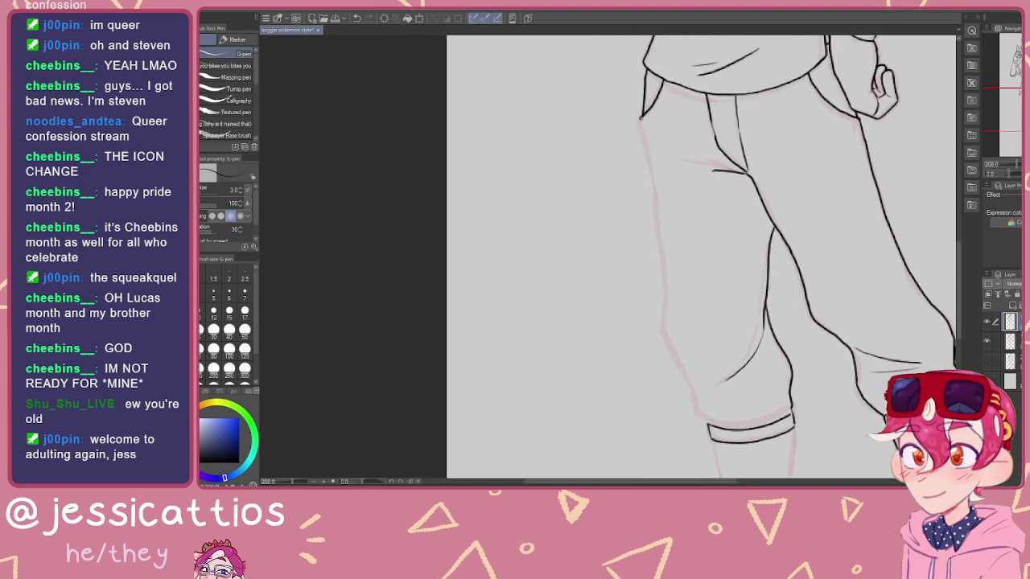
drag(645, 143, 663, 309)
key(ctrl+z)
mouse_move(642, 127)
mouse_down()
mouse_move(665, 321)
mouse_move(638, 244)
mouse_up()
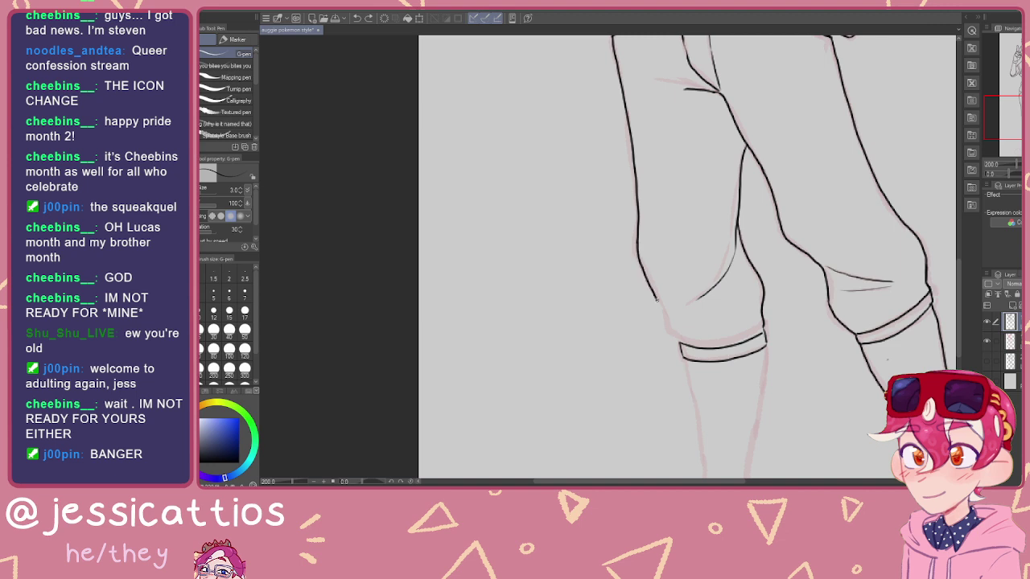
drag(666, 321, 675, 340)
drag(763, 325, 764, 332)
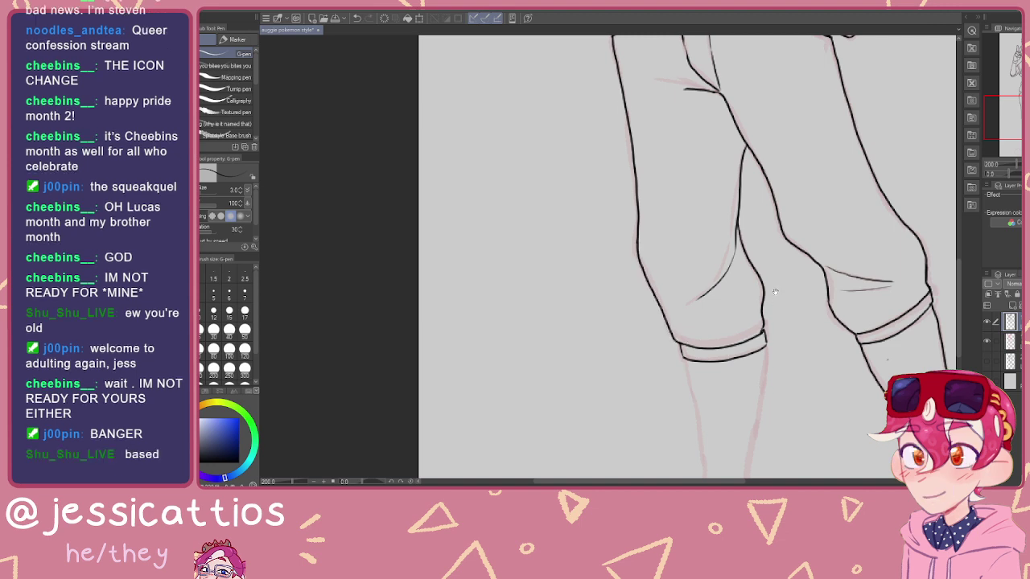
Step: Examine the inked belt, cape, collar and raised hand up close for lines that need cleanup
scroll(768, 302, down, 4)
drag(646, 144, 693, 367)
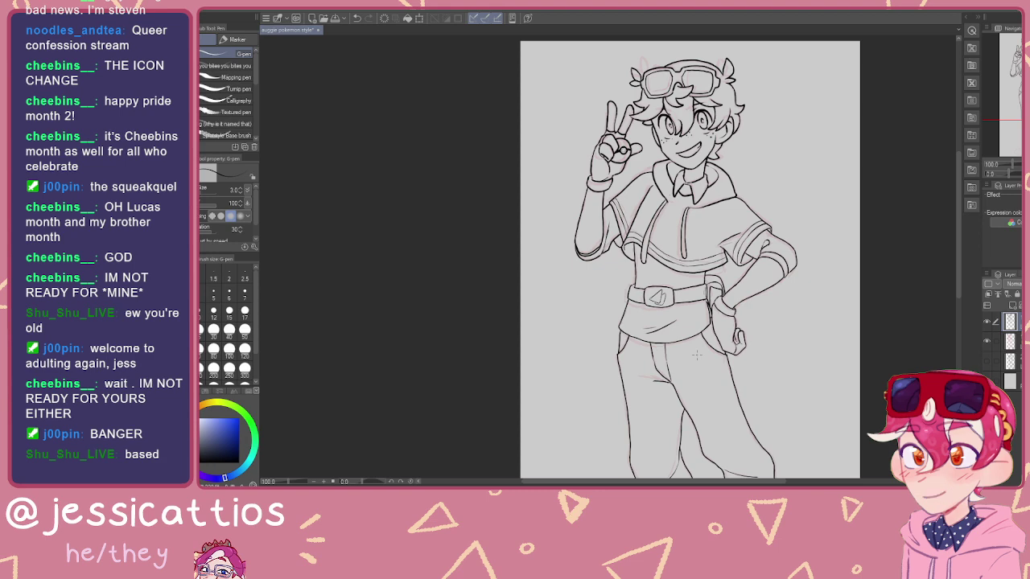
scroll(696, 355, up, 2)
scroll(647, 192, up, 3)
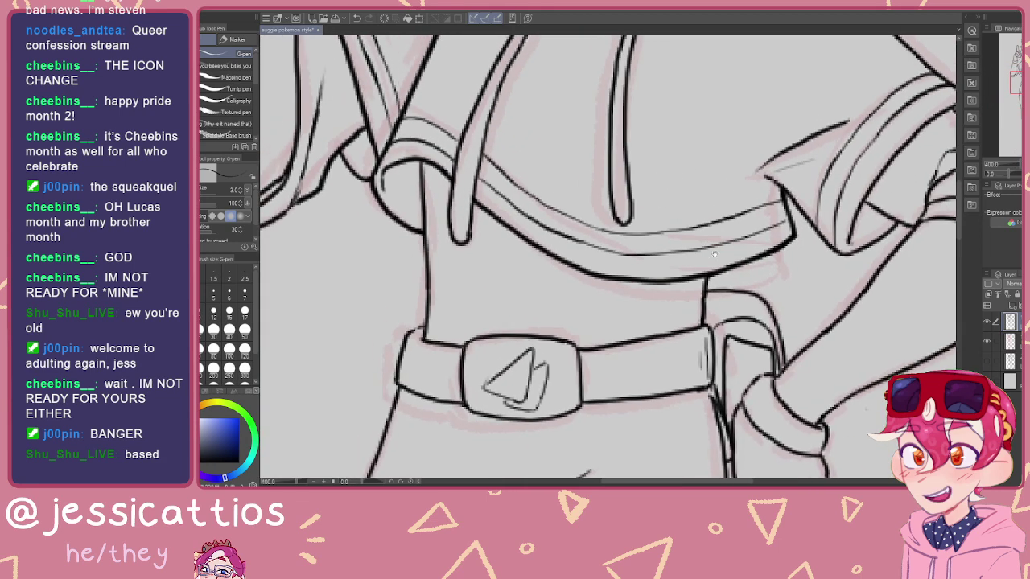
key(e)
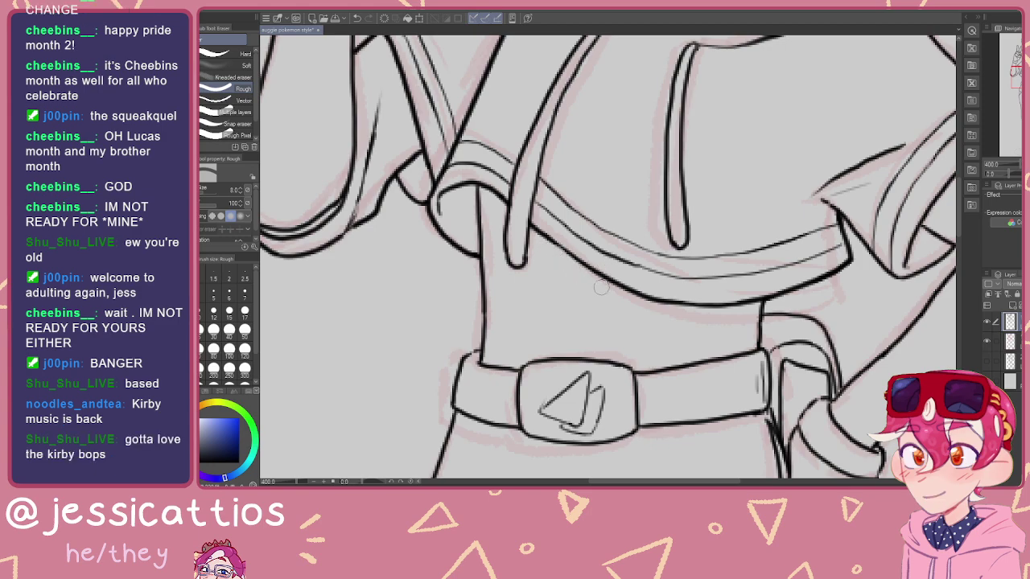
mouse_move(650, 181)
mouse_down()
mouse_move(763, 264)
mouse_move(688, 371)
mouse_move(494, 449)
mouse_up()
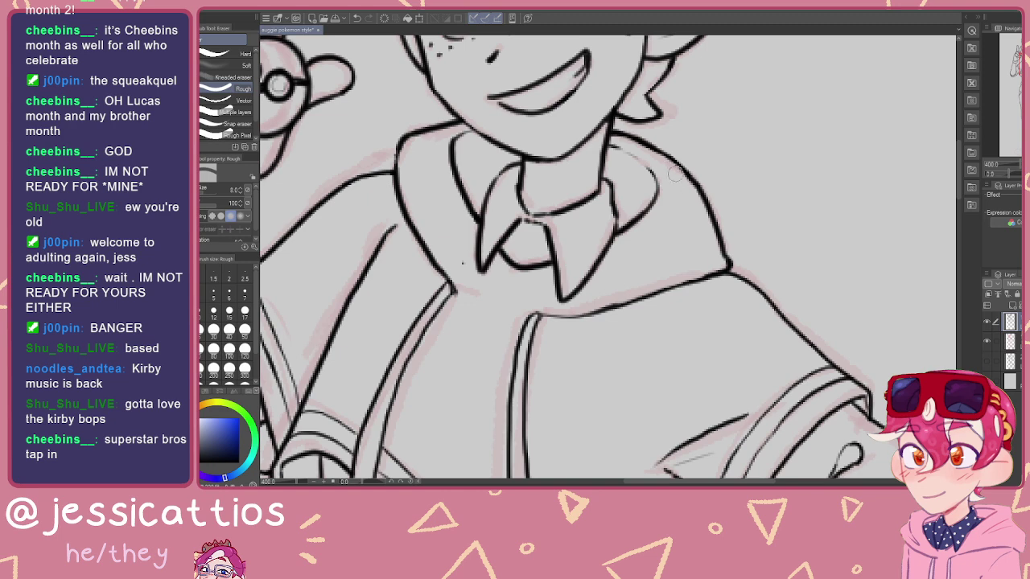
drag(407, 109, 613, 164)
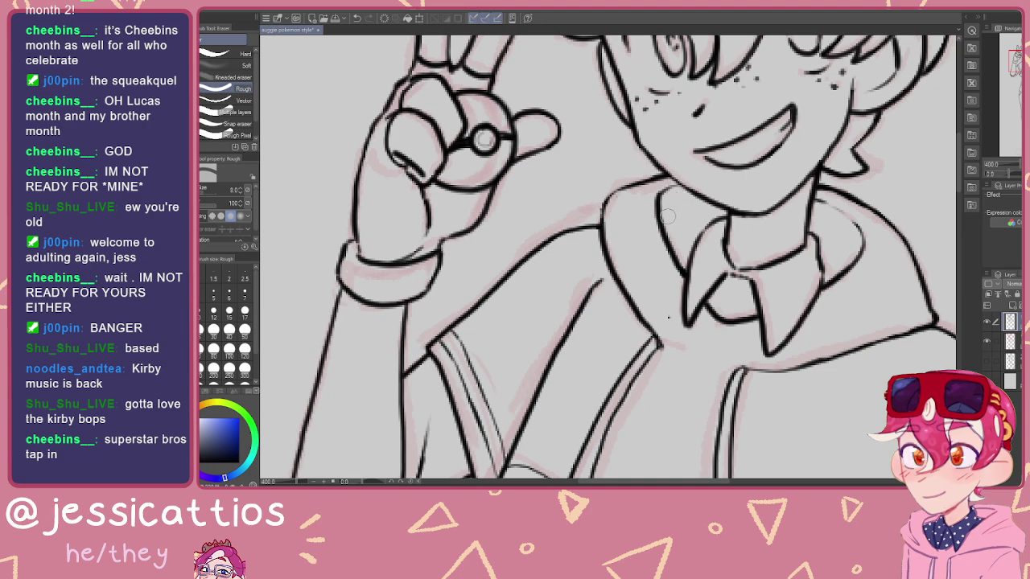
key(p)
scroll(609, 229, down, 3)
key(ctrl+minus)
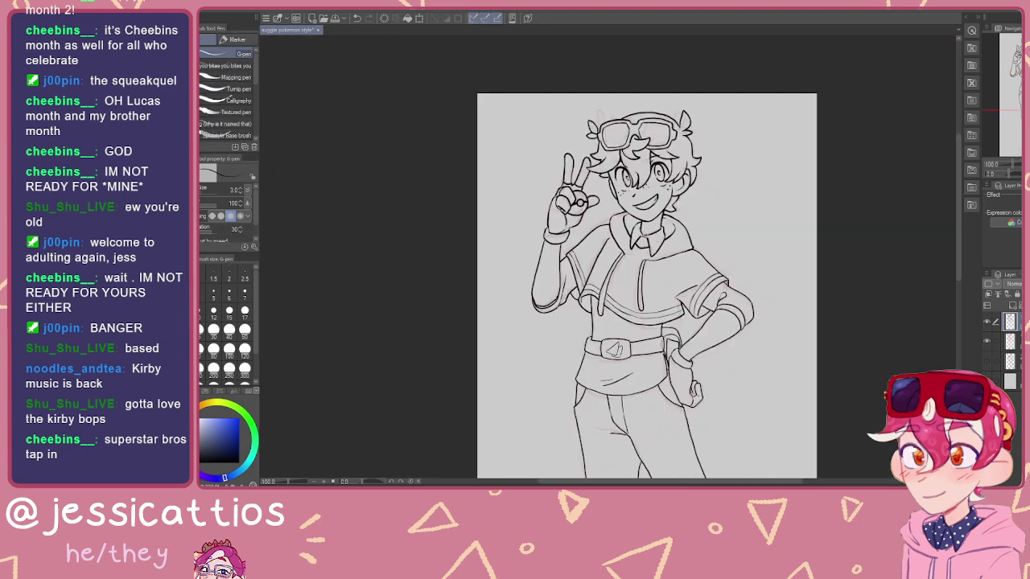
Step: Add a small freckle on the cheek below the left eye using the G-pen at size 1.5
scroll(653, 231, up, 8)
drag(622, 105, 725, 286)
key(bracketleft)
key(bracketleft)
key(bracketleft)
drag(676, 191, 667, 223)
key(ctrl+z)
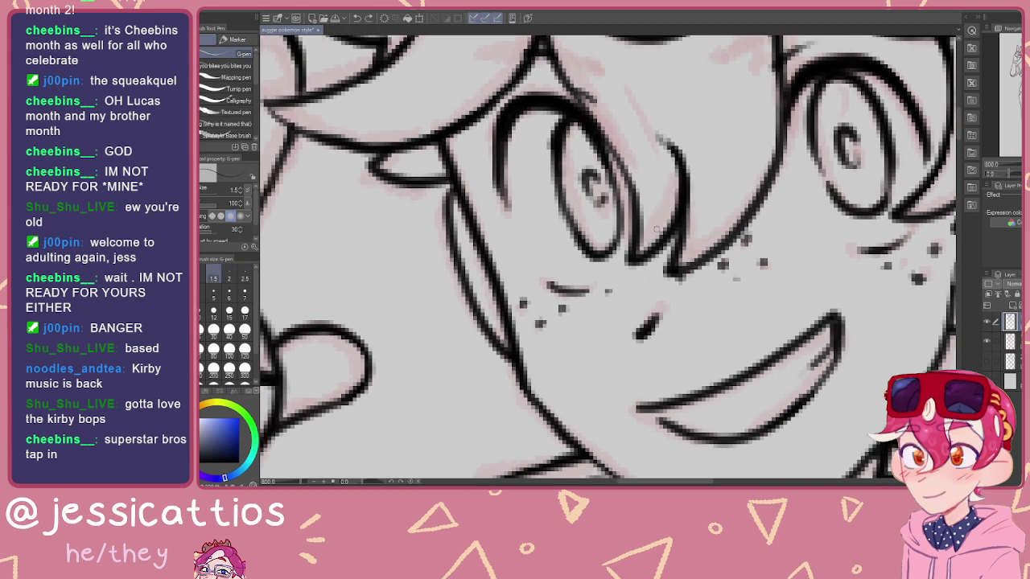
key(bracketright)
key(bracketright)
key(bracketright)
Step: Examine the line art of the fringe, eyes and hair, and check which parts of the legs still need inking
key(e)
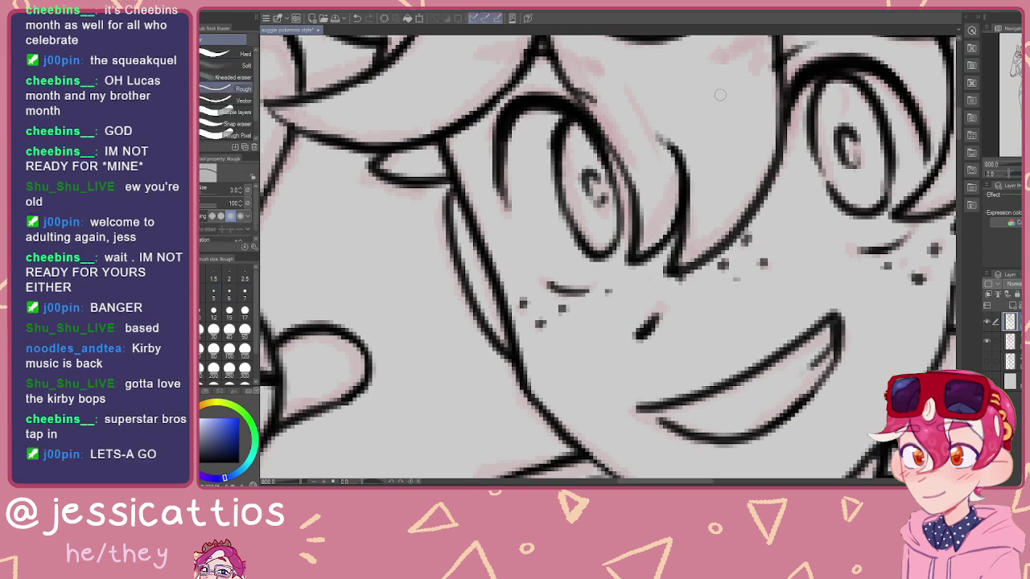
drag(744, 91, 724, 195)
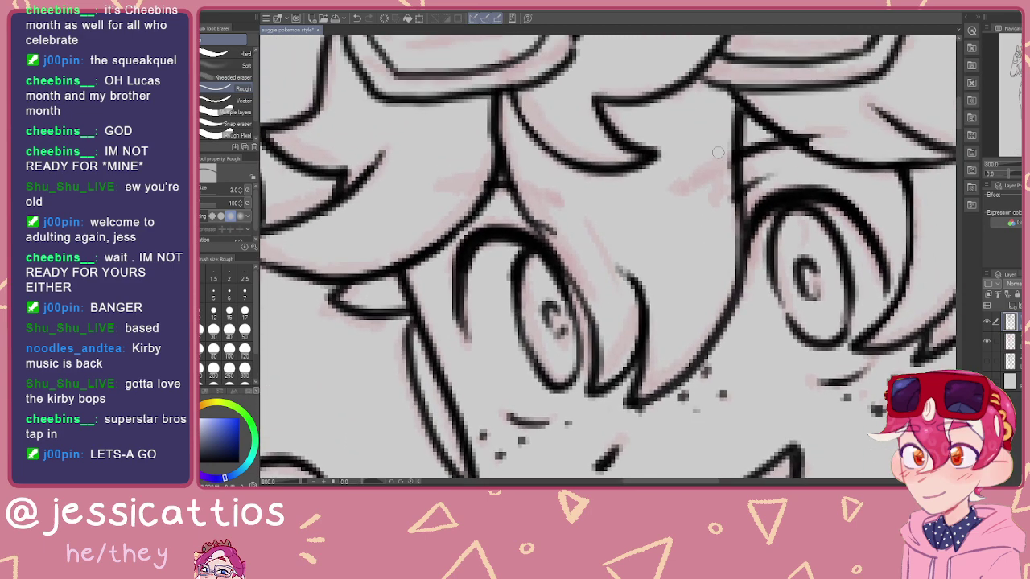
drag(712, 123, 701, 181)
drag(512, 223, 663, 183)
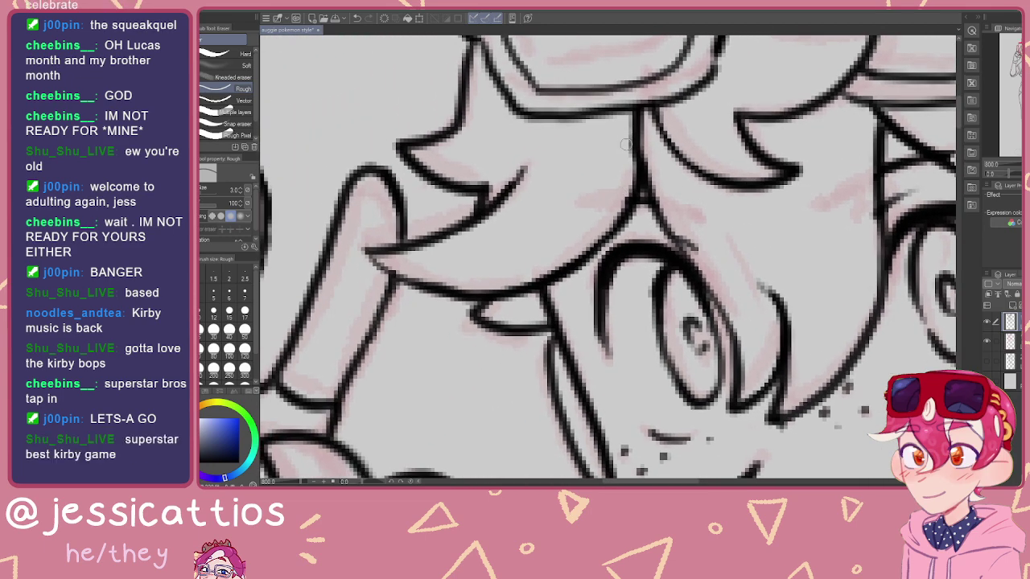
scroll(619, 200, down, 5)
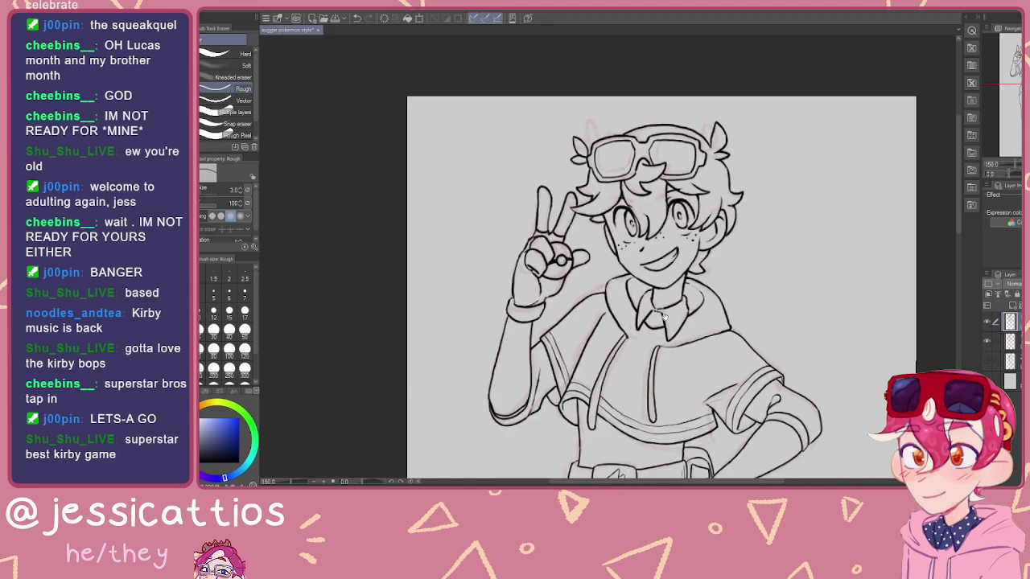
drag(663, 317, 691, 136)
drag(706, 440, 655, 191)
scroll(654, 190, down, 4)
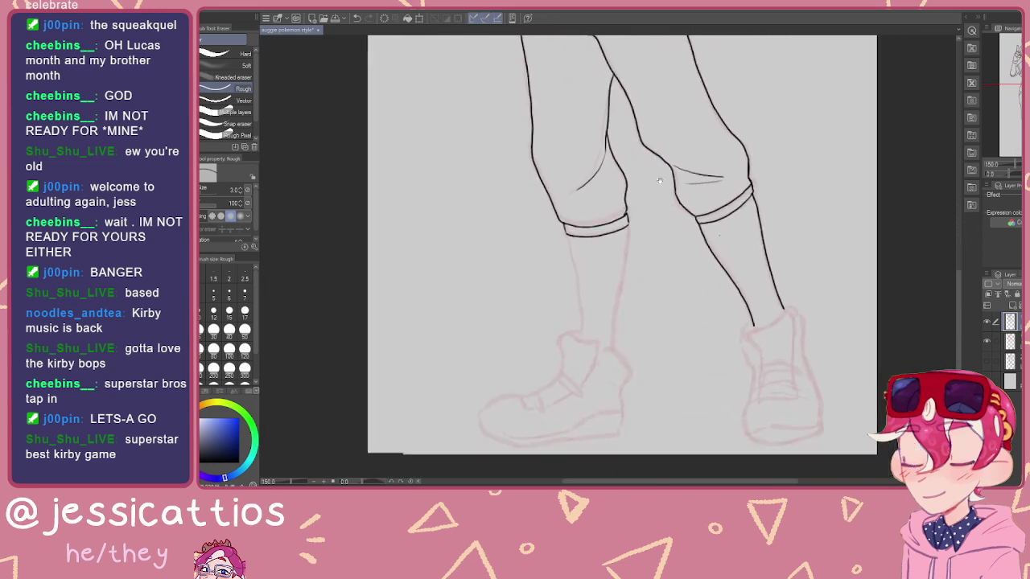
Step: Ink the right edge of the left lower leg from the trouser cuff down to the shoe
scroll(708, 195, up, 5)
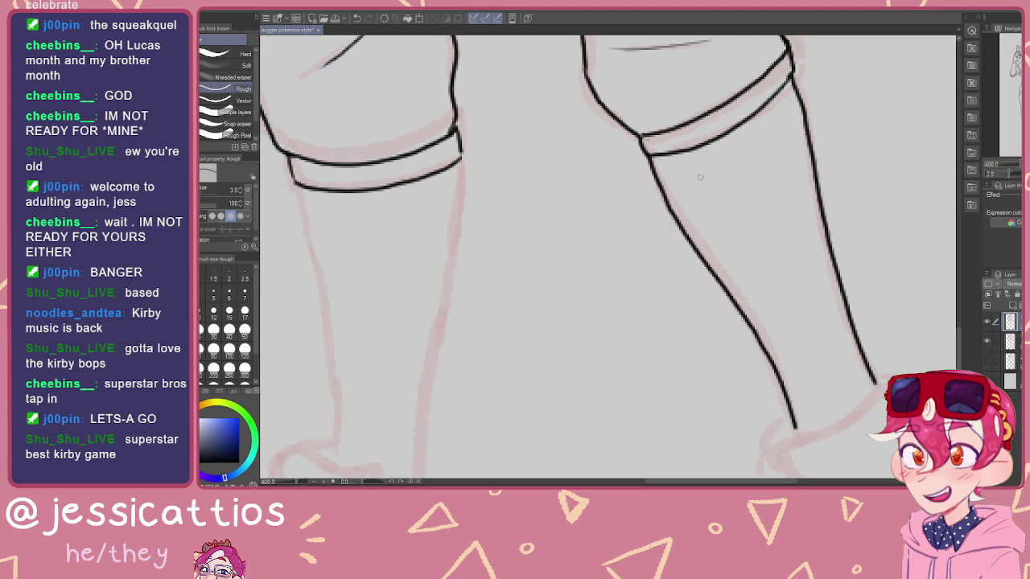
key(p)
mouse_move(708, 241)
mouse_down()
mouse_move(598, 83)
mouse_move(744, 308)
mouse_up()
mouse_move(519, 243)
mouse_down()
mouse_move(754, 134)
mouse_move(759, 97)
mouse_move(733, 107)
mouse_move(696, 397)
mouse_up()
drag(632, 247, 700, 230)
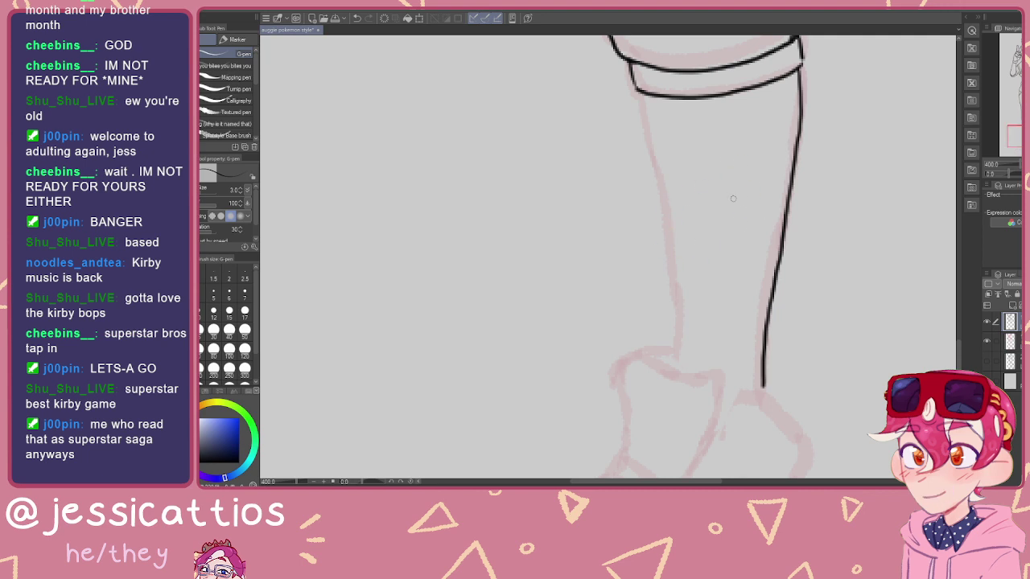
Step: Ink the left edge of the left lower leg from the cuff down to the shoe's opening
drag(732, 165, 651, 246)
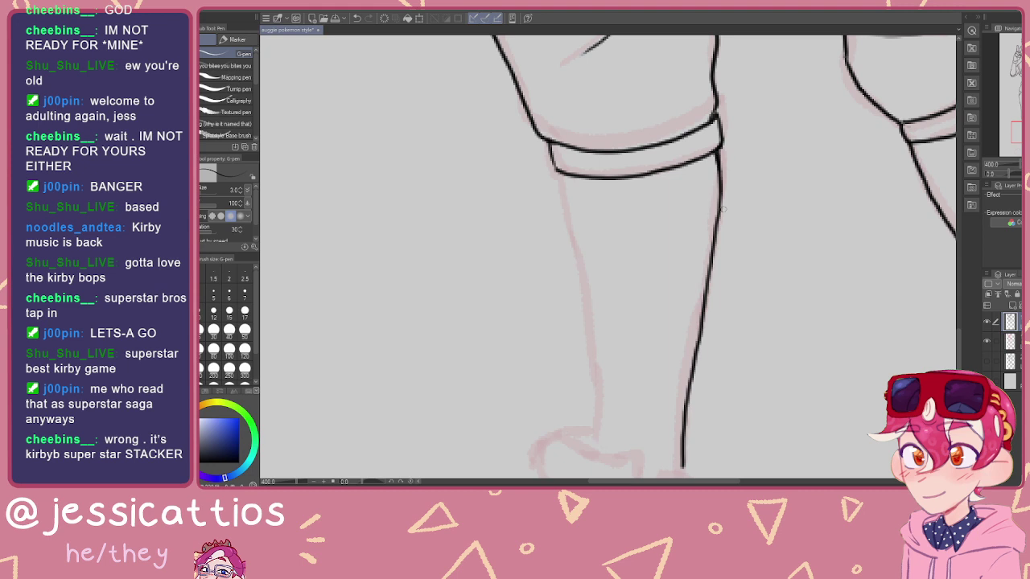
drag(641, 282, 754, 186)
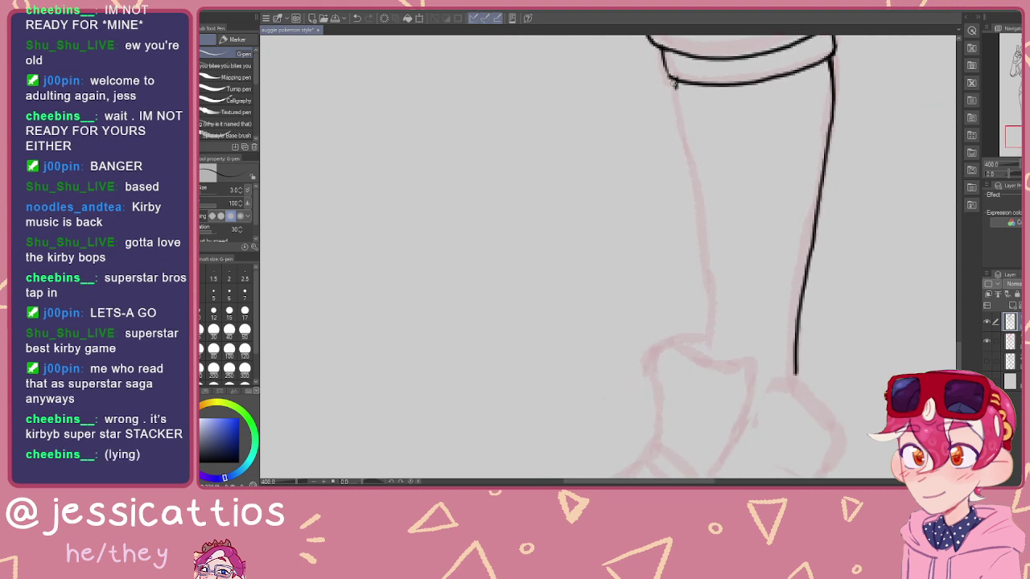
drag(675, 87, 706, 335)
drag(692, 132, 659, 228)
mouse_move(656, 164)
mouse_down()
mouse_move(679, 249)
mouse_move(654, 238)
mouse_move(651, 198)
mouse_up()
Step: Check the proportions of the inked legs against the full figure
scroll(649, 201, down, 2)
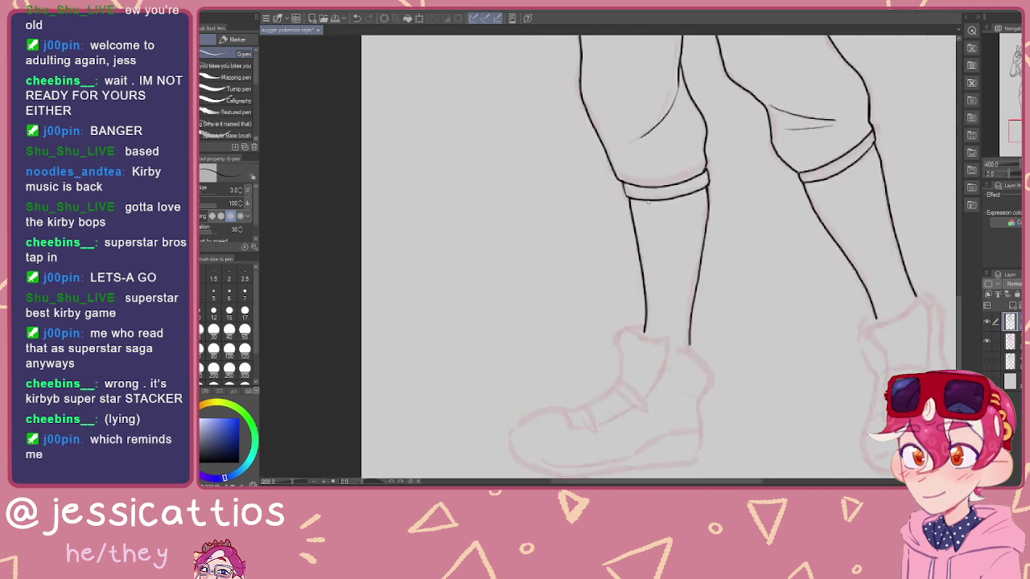
scroll(650, 202, down, 2)
scroll(650, 202, up, 5)
scroll(669, 278, down, 2)
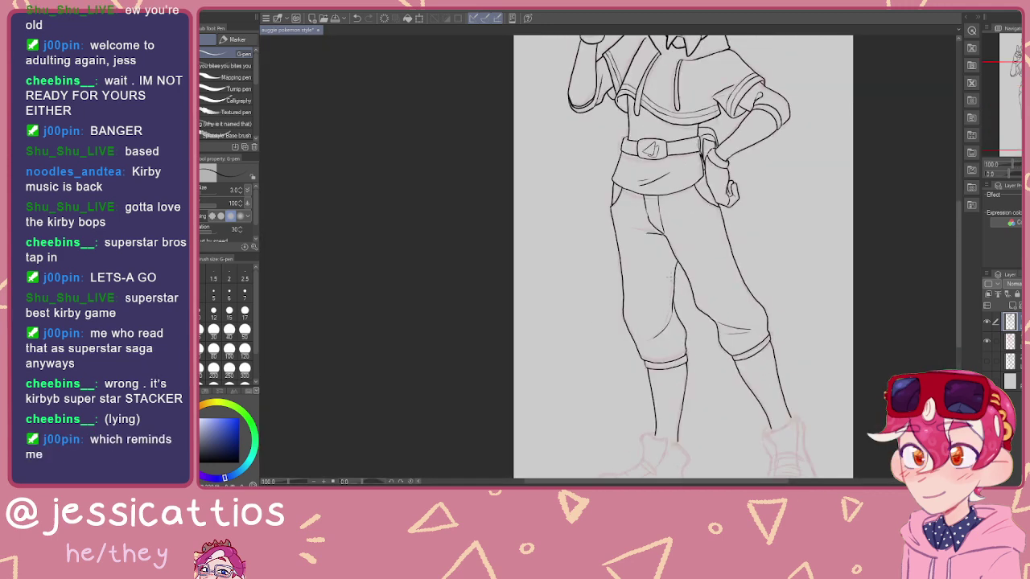
scroll(670, 274, down, 2)
drag(642, 256, 632, 255)
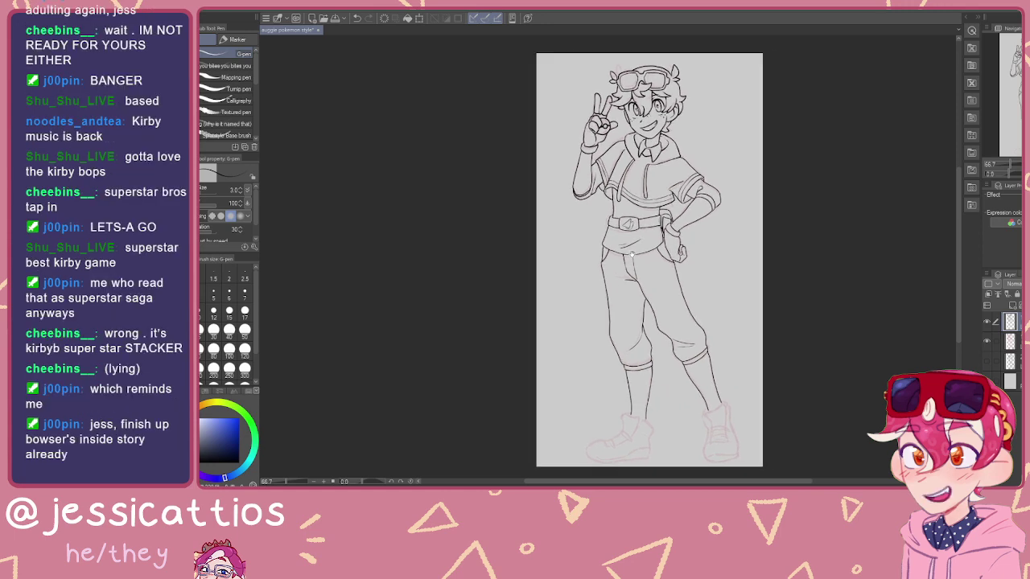
scroll(644, 249, down, 2)
scroll(655, 246, up, 1)
scroll(656, 247, up, 1)
Step: Ink the left shoe's rounded heel collar behind the ankle and add a short crease beneath it
drag(657, 471, 736, 214)
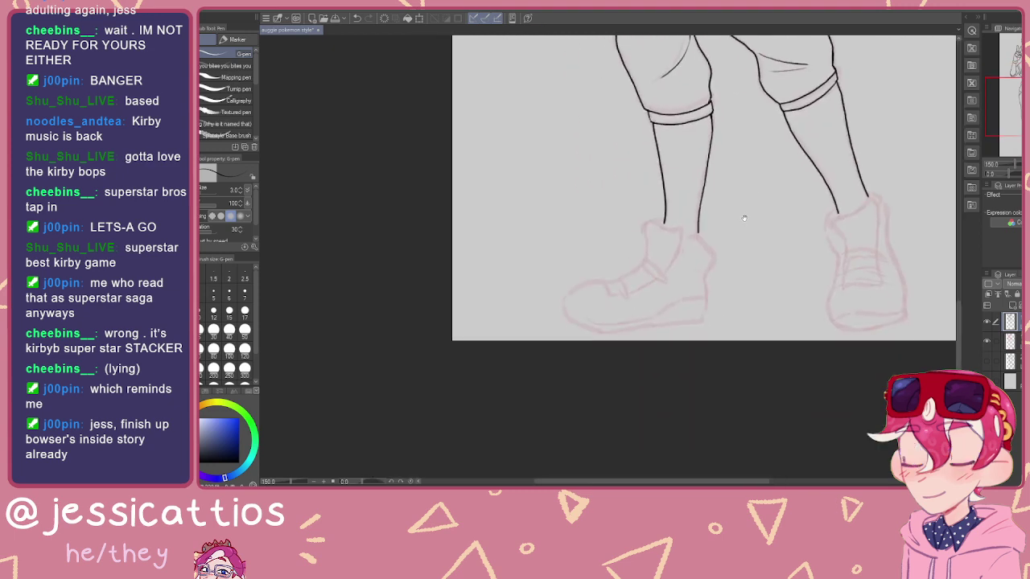
scroll(729, 221, up, 1)
drag(674, 218, 675, 274)
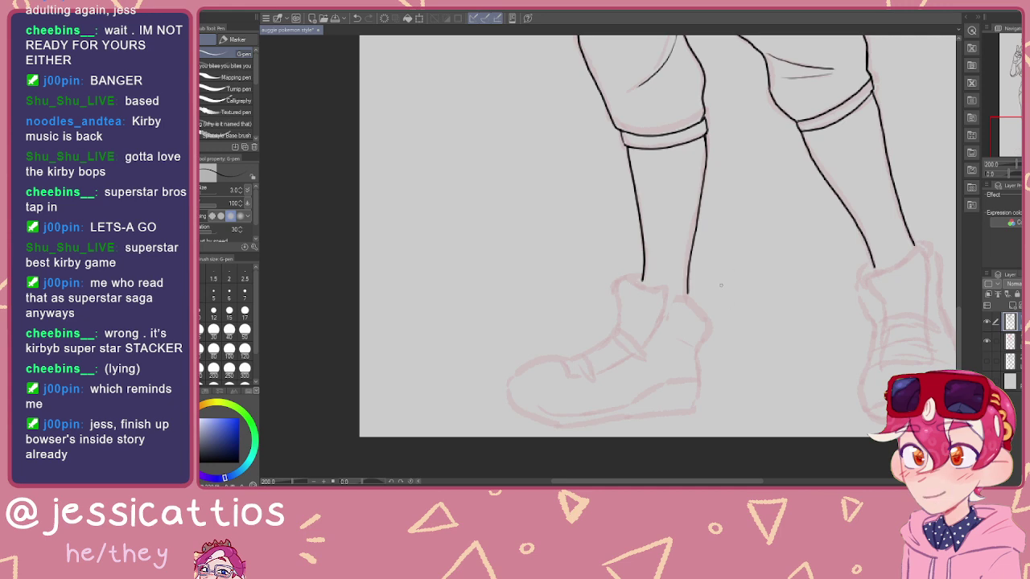
mouse_move(667, 287)
mouse_down()
mouse_move(675, 248)
mouse_move(751, 303)
mouse_move(762, 333)
mouse_move(738, 371)
mouse_up()
scroll(675, 248, up, 2)
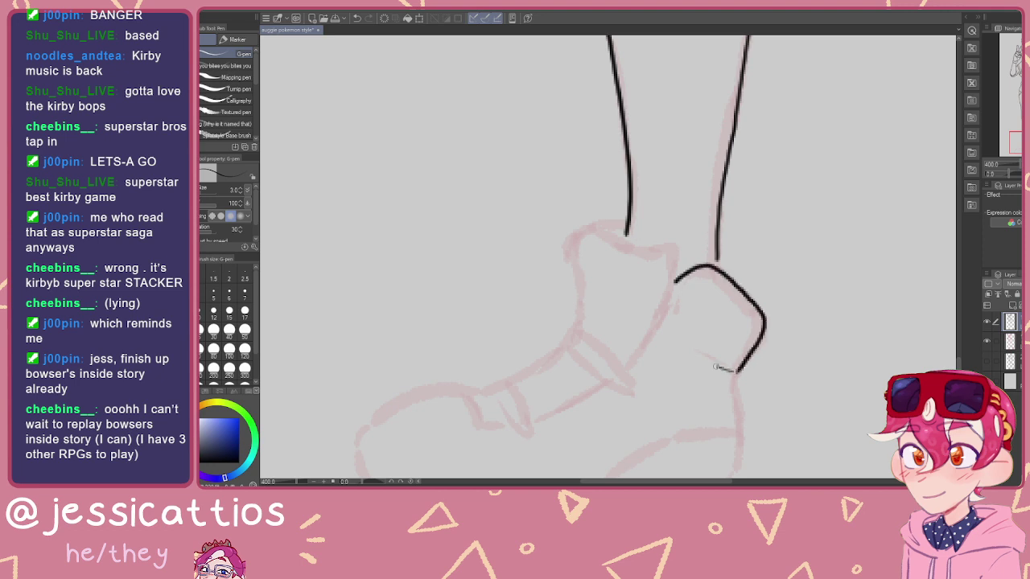
drag(739, 370, 729, 392)
Step: Ink the back edge of the left shoe's heel and the upper edge of its sole towards the toe
mouse_move(687, 284)
mouse_down()
mouse_move(635, 138)
mouse_move(646, 144)
mouse_up()
drag(690, 252, 697, 325)
key(ctrl+z)
drag(687, 250, 687, 349)
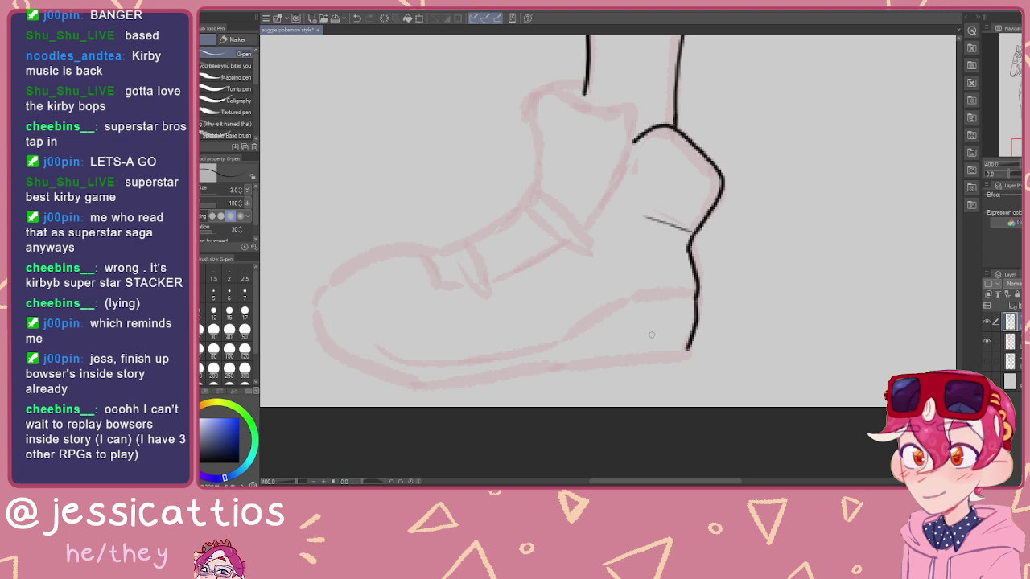
mouse_move(684, 296)
mouse_down()
mouse_move(729, 278)
mouse_move(664, 287)
mouse_move(604, 322)
mouse_move(718, 287)
mouse_move(629, 309)
mouse_move(519, 293)
mouse_up()
mouse_move(635, 204)
mouse_down()
mouse_move(642, 214)
mouse_move(548, 326)
mouse_up()
Step: Ink the left shoe's raised tongue with its curled front tip and the small fold behind it at the ankle
mouse_move(617, 251)
mouse_down()
mouse_move(617, 158)
mouse_move(638, 148)
mouse_move(690, 182)
mouse_up()
key(ctrl+z)
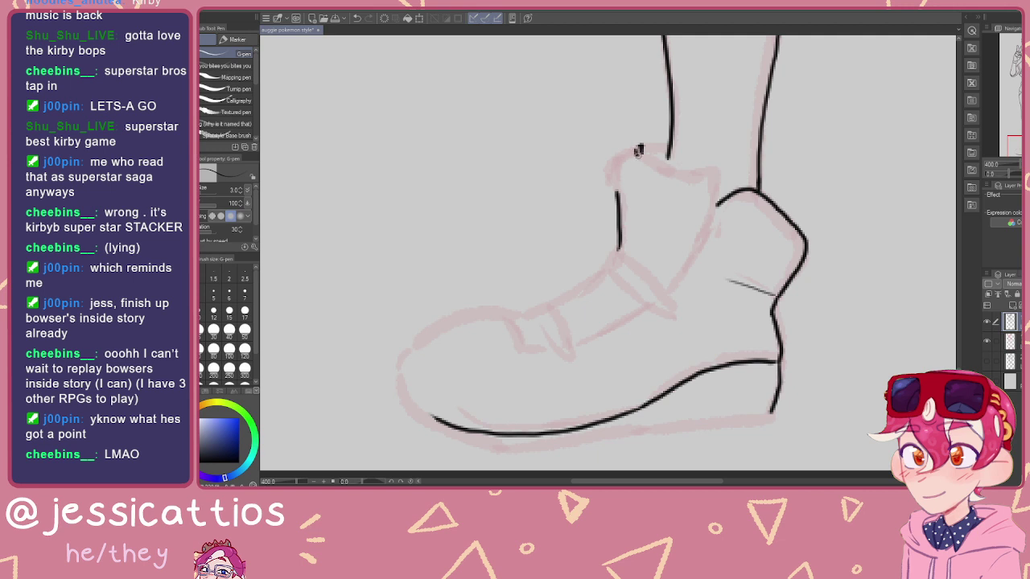
mouse_move(652, 166)
mouse_down()
mouse_move(707, 175)
mouse_move(718, 189)
mouse_move(674, 282)
mouse_up()
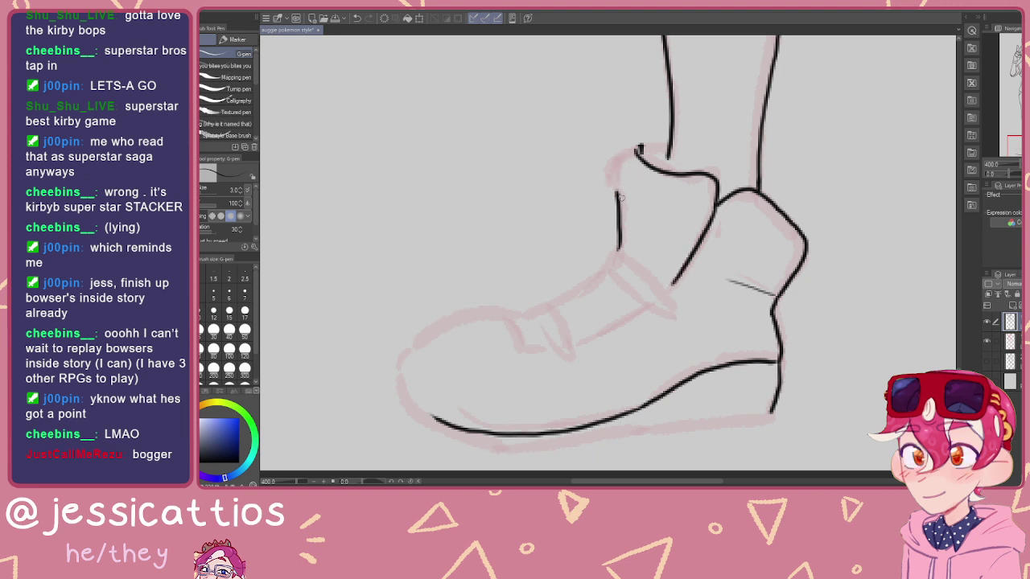
drag(617, 192, 629, 149)
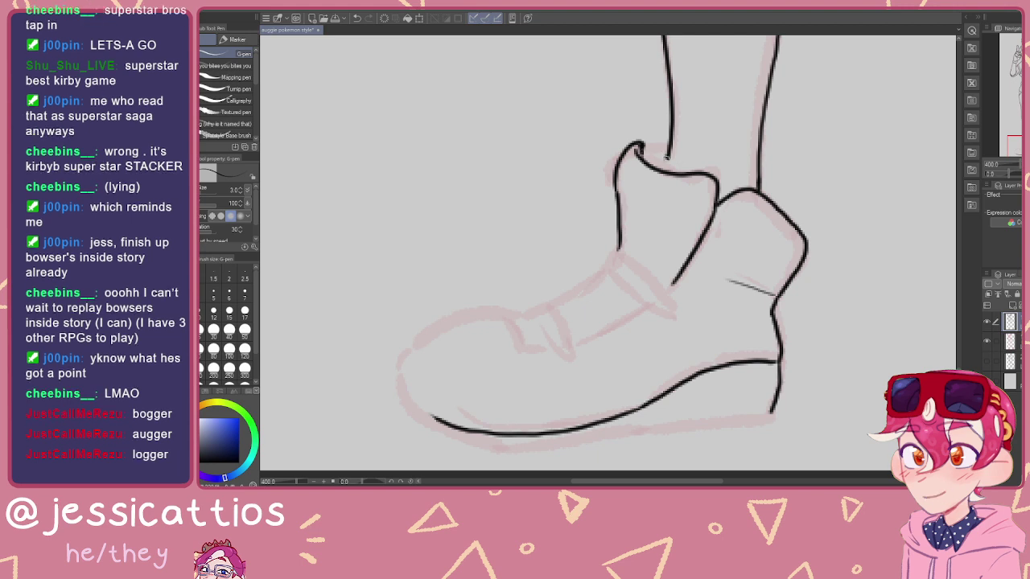
key(ctrl+z)
key(ctrl+z)
drag(650, 163, 654, 159)
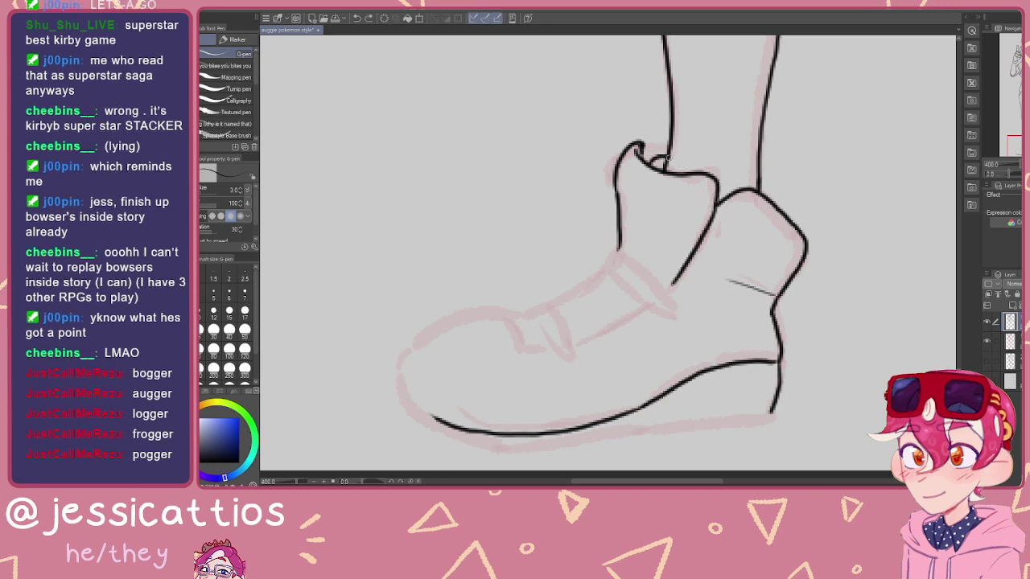
Step: Ink the narrow upper lace strap across the base of the left shoe's tongue
drag(695, 314, 714, 270)
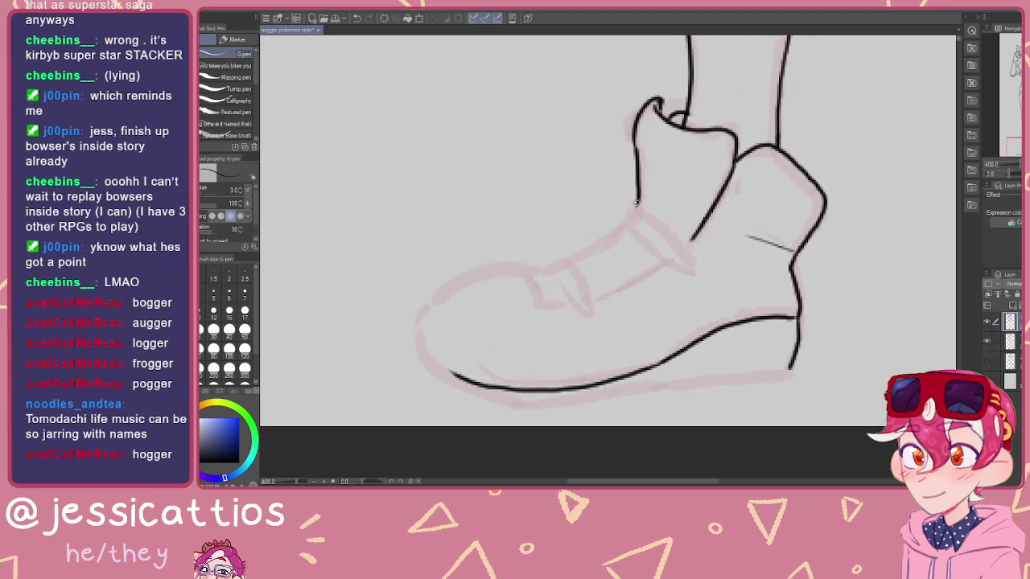
drag(633, 216, 680, 258)
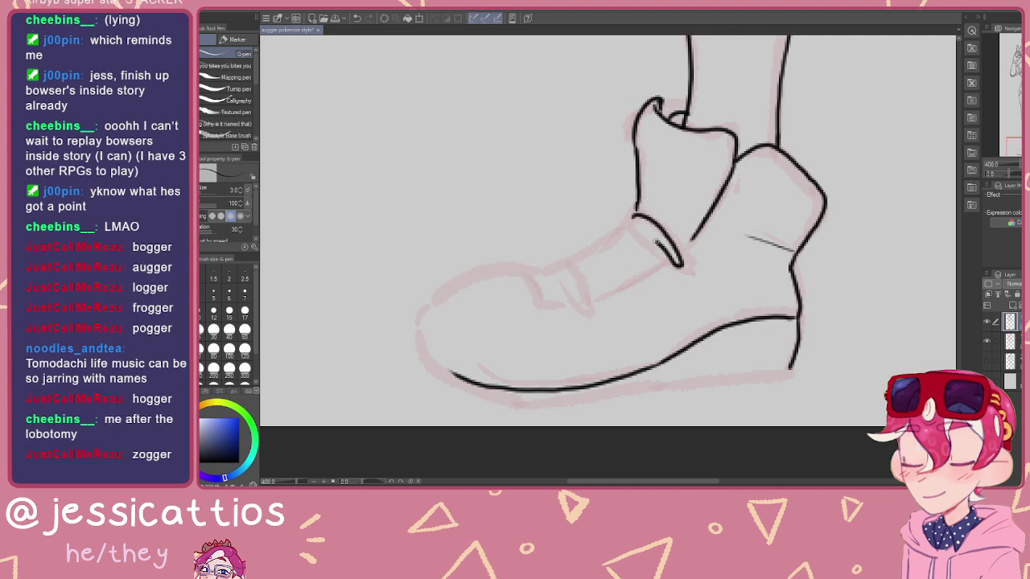
key(ctrl+z)
mouse_move(630, 217)
mouse_down()
mouse_move(658, 233)
mouse_move(676, 268)
mouse_up()
key(ctrl+z)
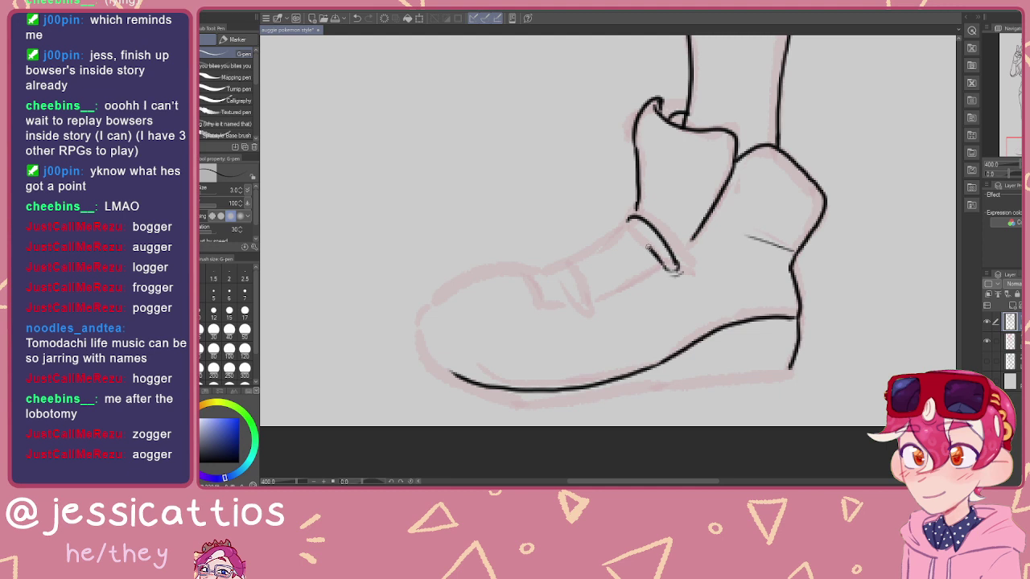
Step: Ink the lower lace strap across the left shoe's instep, nearer the toe
mouse_move(576, 254)
mouse_down()
mouse_move(648, 219)
mouse_move(618, 251)
mouse_move(662, 215)
mouse_move(686, 223)
mouse_move(671, 228)
mouse_move(684, 251)
mouse_up()
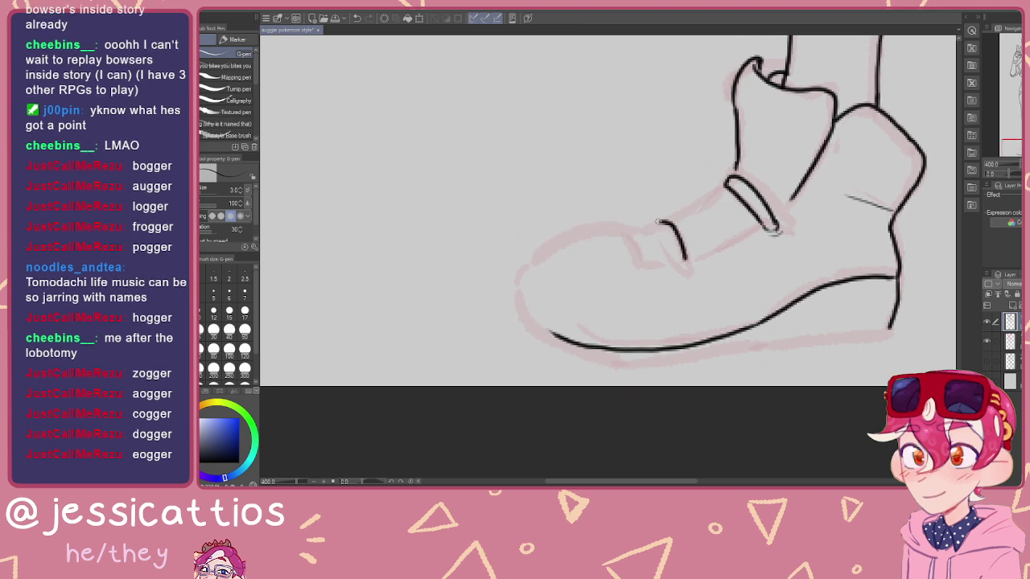
key(ctrl+z)
drag(685, 273, 675, 274)
drag(734, 169, 701, 204)
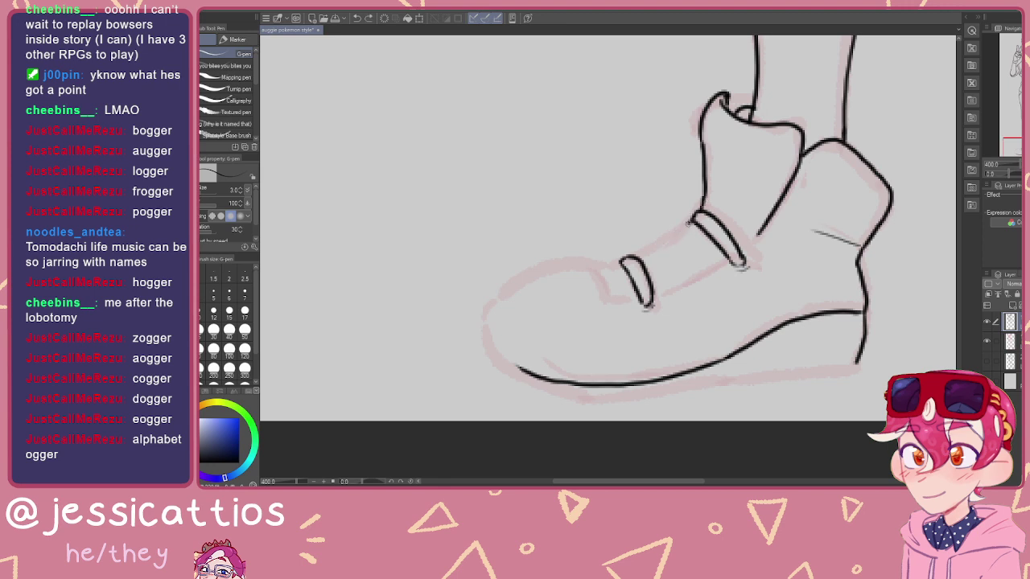
Step: Ink the left shoe's instep edges around the lace straps and its rounded toe outline, joining them at the lacing opening
mouse_move(692, 217)
mouse_down()
mouse_move(650, 252)
mouse_move(676, 255)
mouse_up()
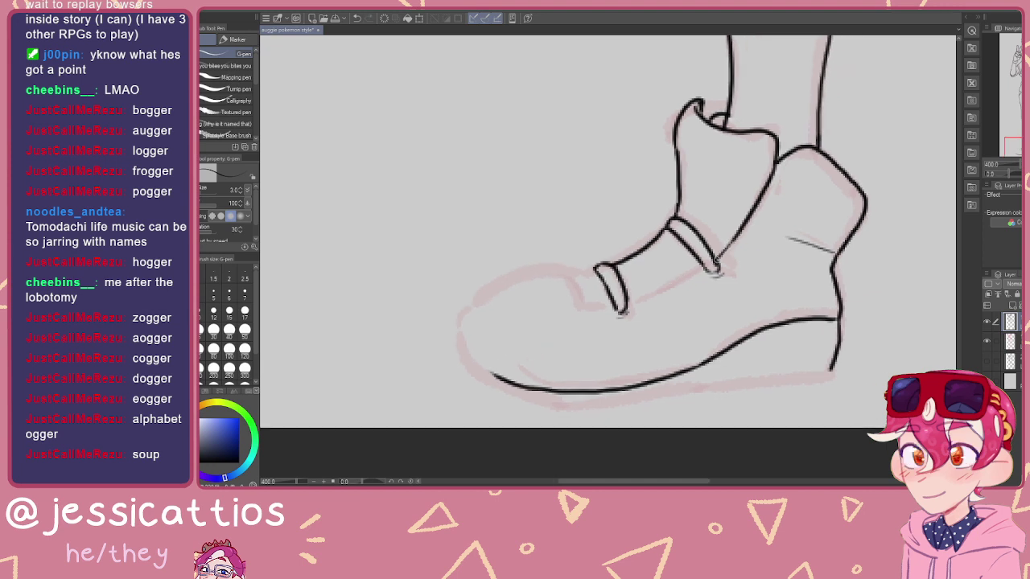
mouse_move(700, 273)
mouse_down()
mouse_move(634, 304)
mouse_move(640, 252)
mouse_move(629, 251)
mouse_move(642, 280)
mouse_move(616, 245)
mouse_move(589, 246)
mouse_move(527, 287)
mouse_move(534, 340)
mouse_up()
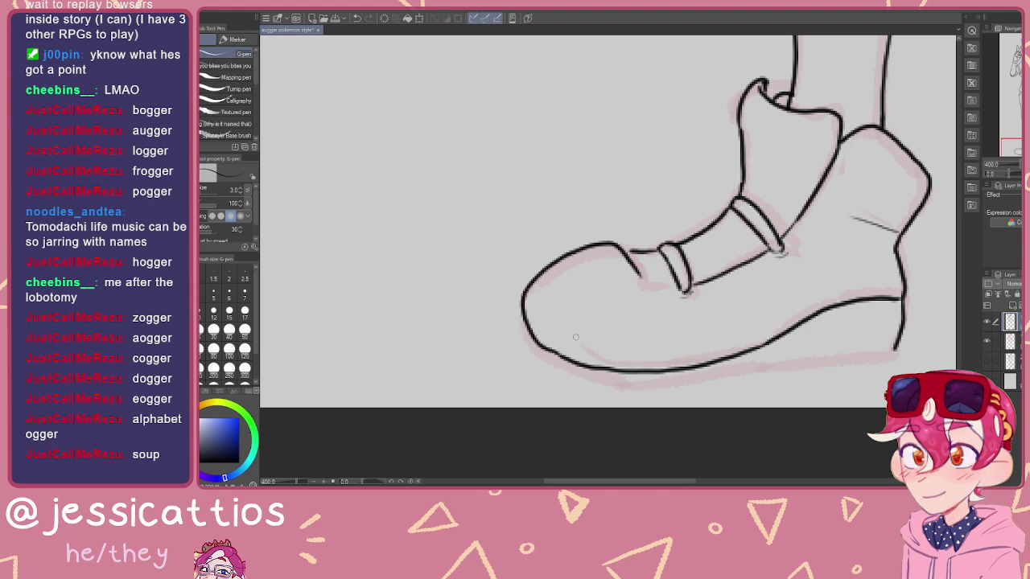
key(e)
key(p)
drag(650, 284, 668, 290)
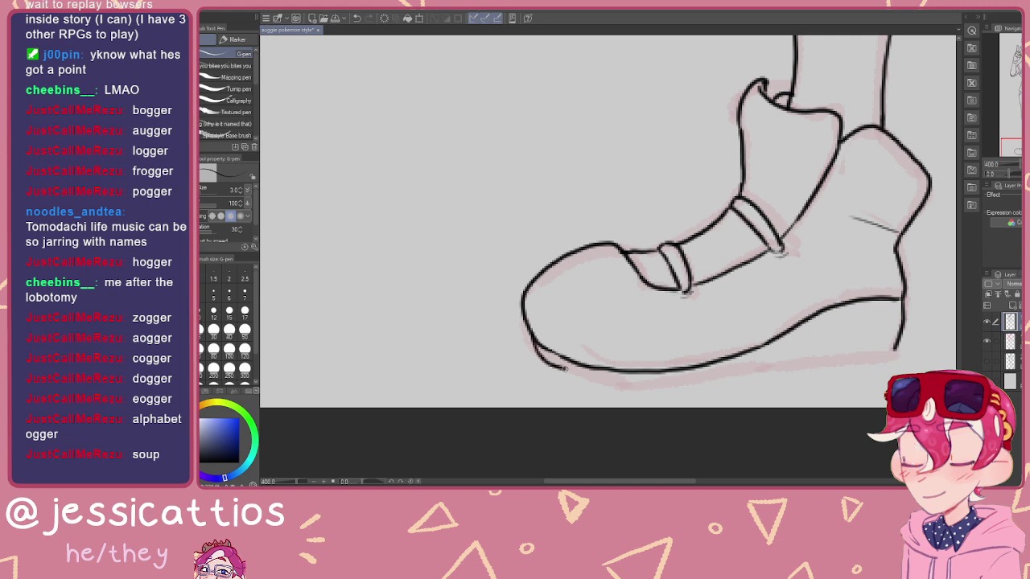
Step: Ink the bottom edge of the left shoe's sole from the toe back to the heel corner
key(ctrl+z)
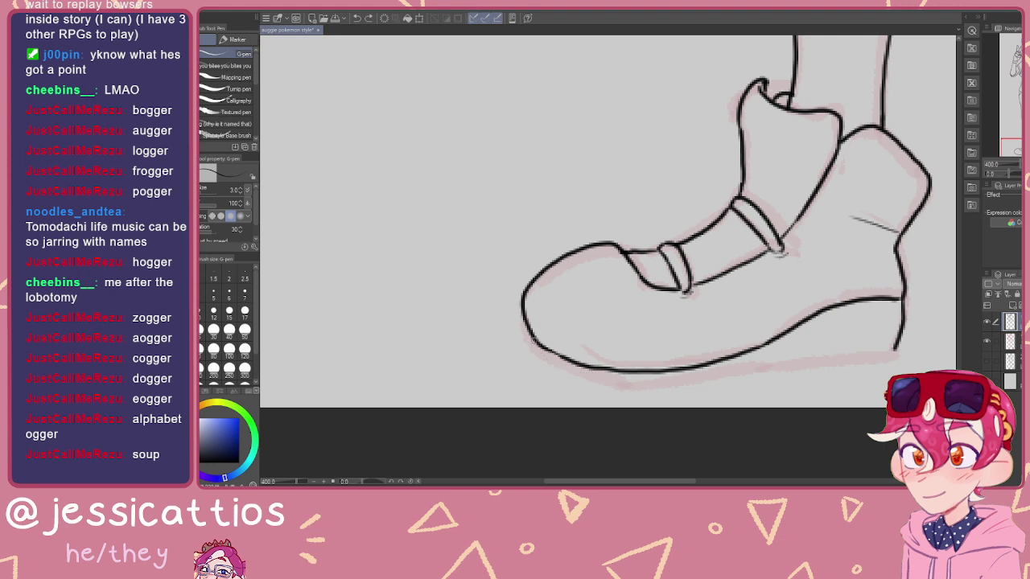
mouse_move(534, 346)
mouse_down()
mouse_move(643, 385)
mouse_move(635, 386)
mouse_move(891, 366)
mouse_move(903, 320)
mouse_move(891, 356)
mouse_up()
key(ctrl+z)
key(ctrl+z)
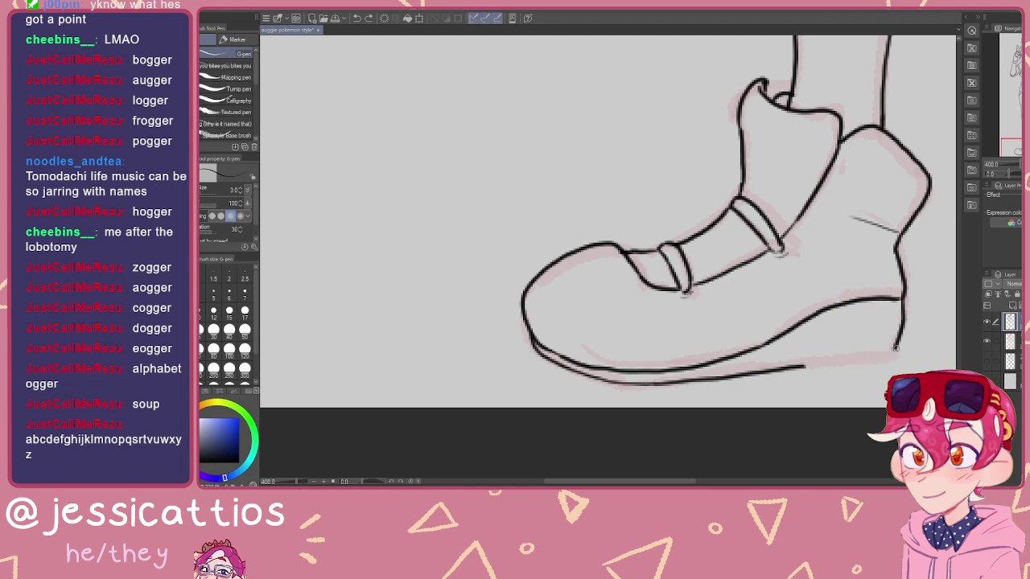
mouse_move(893, 354)
mouse_down()
mouse_move(884, 367)
mouse_move(820, 367)
mouse_up()
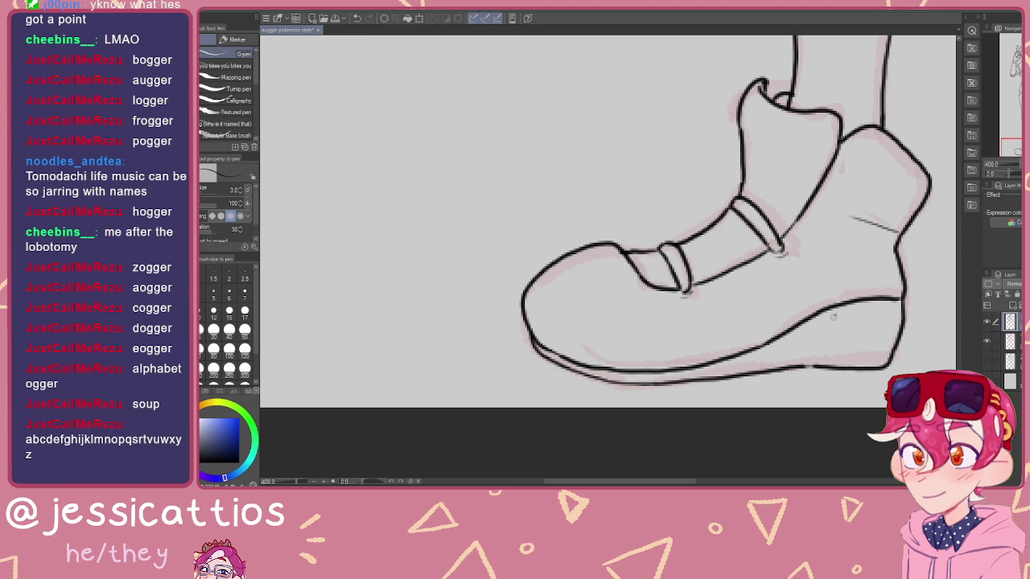
drag(834, 316, 823, 362)
key(ctrl+z)
key(ctrl+z)
drag(926, 304, 880, 326)
scroll(881, 327, down, 2)
scroll(877, 288, up, 2)
drag(882, 285, 814, 309)
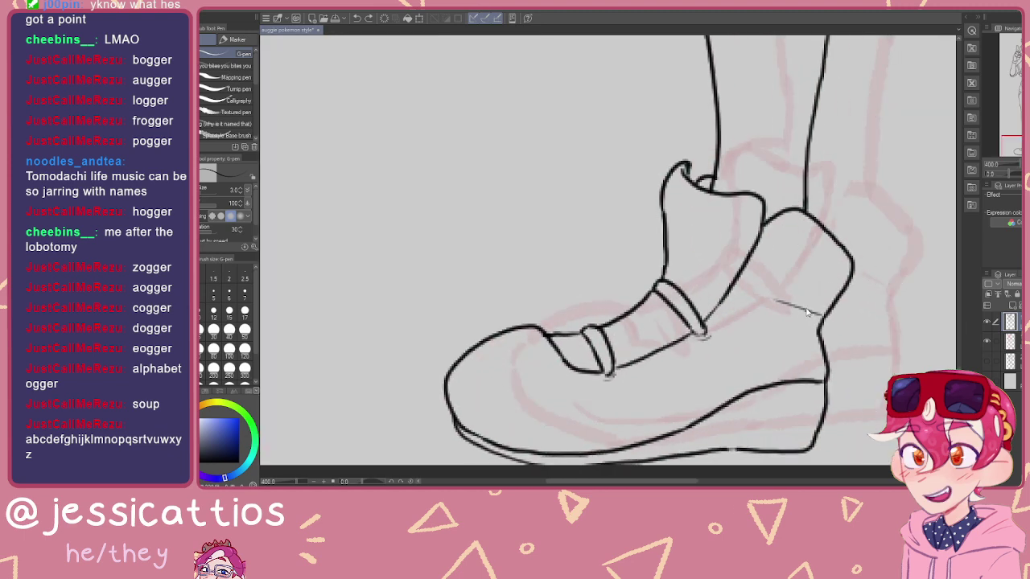
key(ctrl+z)
Step: Ink the right shoe's tongue with a slanted top edge at the ankle and two sides running down to the laces
mouse_move(861, 265)
mouse_down()
mouse_move(781, 298)
mouse_move(721, 233)
mouse_up()
drag(890, 279, 695, 230)
mouse_move(856, 210)
mouse_down()
mouse_move(737, 240)
mouse_move(672, 230)
mouse_up()
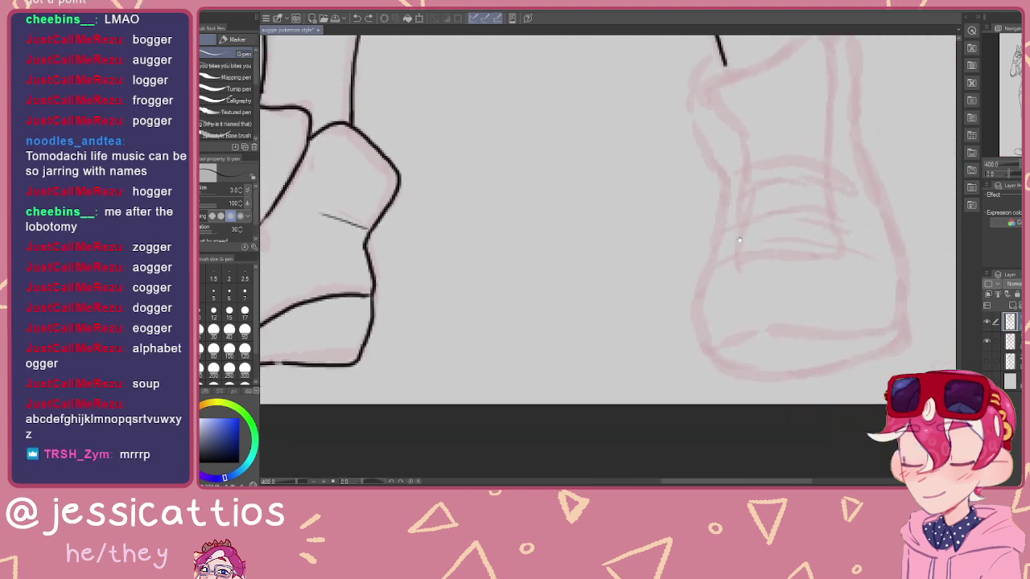
mouse_move(791, 202)
mouse_down()
mouse_move(776, 322)
mouse_move(794, 328)
mouse_up()
mouse_move(729, 198)
mouse_down()
mouse_move(831, 164)
mouse_move(838, 207)
mouse_up()
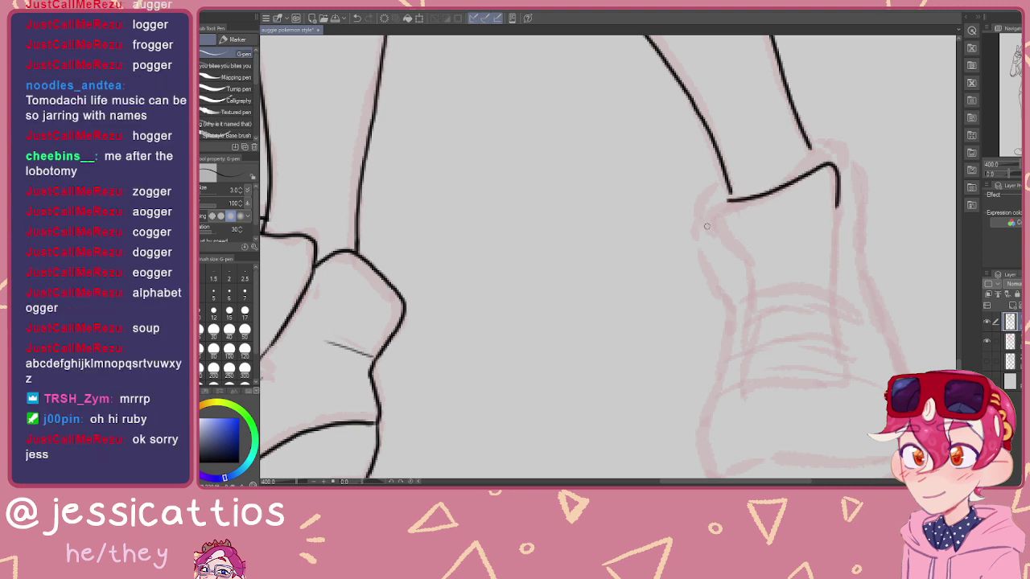
mouse_move(726, 199)
mouse_down()
mouse_move(713, 215)
mouse_move(753, 288)
mouse_up()
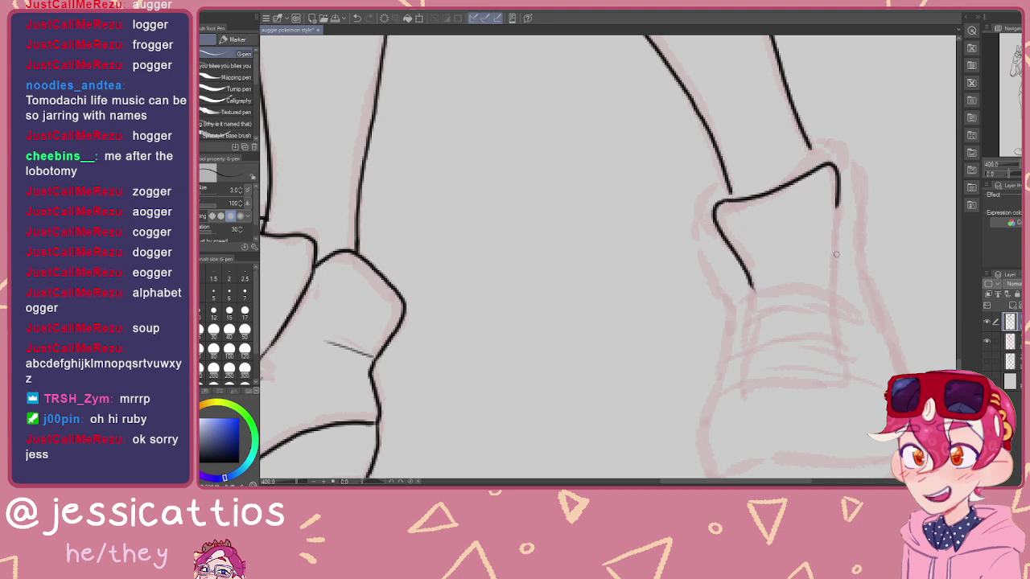
drag(837, 204, 832, 285)
Step: Extend the right leg's outer line to the shoe tongue and ink the collar edge along the tongue's outer side
mouse_move(798, 141)
mouse_down()
mouse_move(762, 230)
mouse_move(779, 245)
mouse_move(807, 243)
mouse_move(819, 263)
mouse_move(826, 346)
mouse_up()
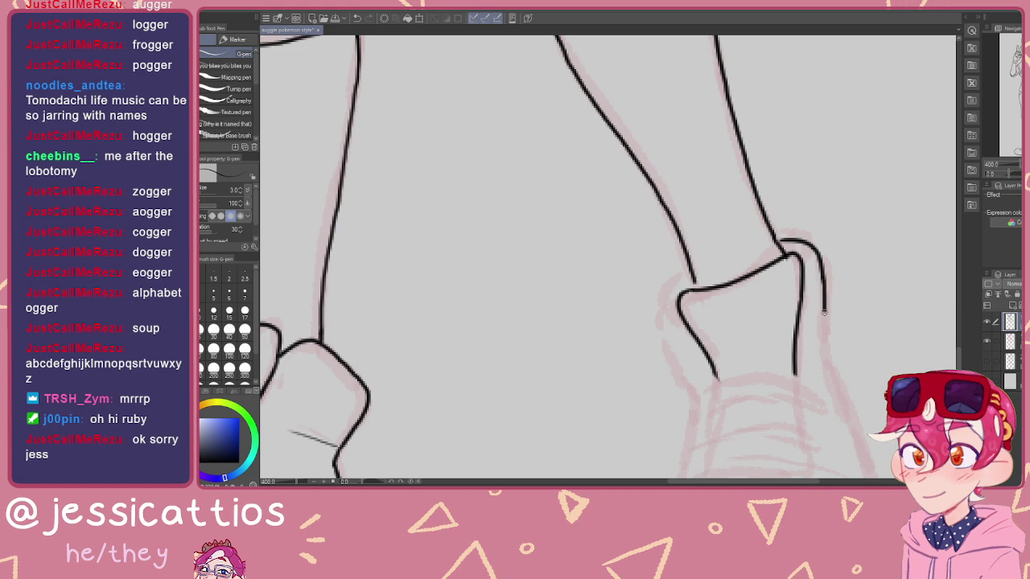
drag(776, 227, 801, 245)
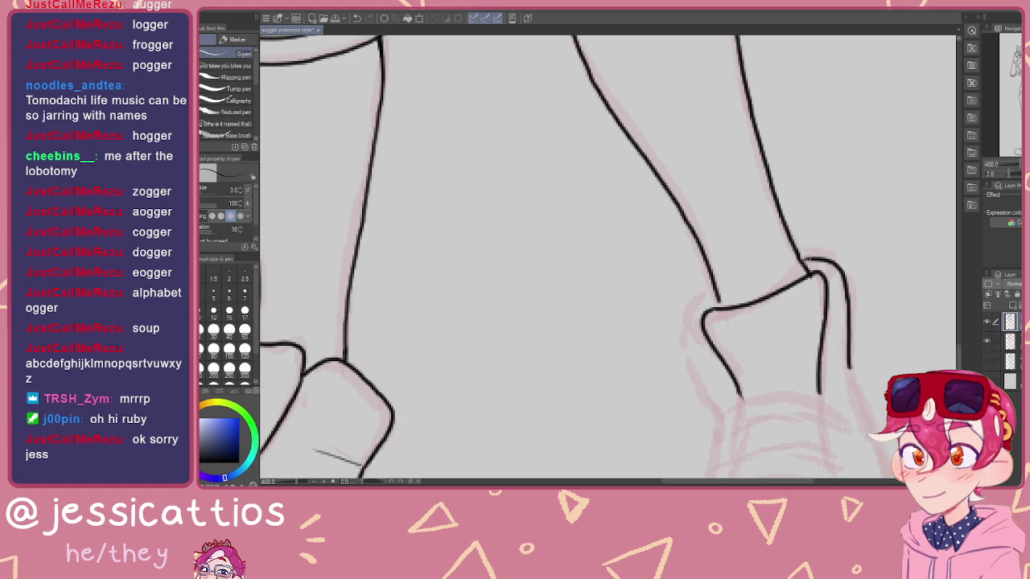
mouse_move(712, 308)
mouse_down()
mouse_move(751, 244)
mouse_move(760, 154)
mouse_move(760, 170)
mouse_move(736, 175)
mouse_move(732, 204)
mouse_move(762, 279)
mouse_up()
mouse_move(833, 171)
mouse_down()
mouse_move(845, 292)
mouse_move(916, 256)
mouse_move(742, 222)
mouse_up()
key(ctrl+z)
key(ctrl+z)
key(ctrl+z)
key(ctrl+z)
key(ctrl+z)
key(ctrl+z)
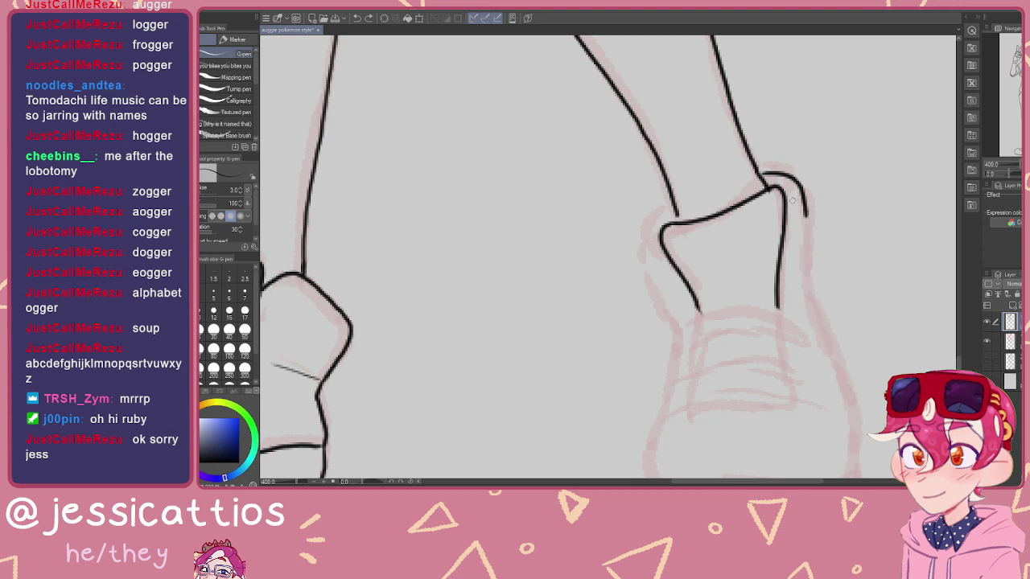
drag(788, 198, 815, 205)
key(ctrl+z)
key(ctrl+z)
mouse_move(790, 197)
mouse_down()
mouse_move(813, 210)
mouse_move(806, 278)
mouse_up()
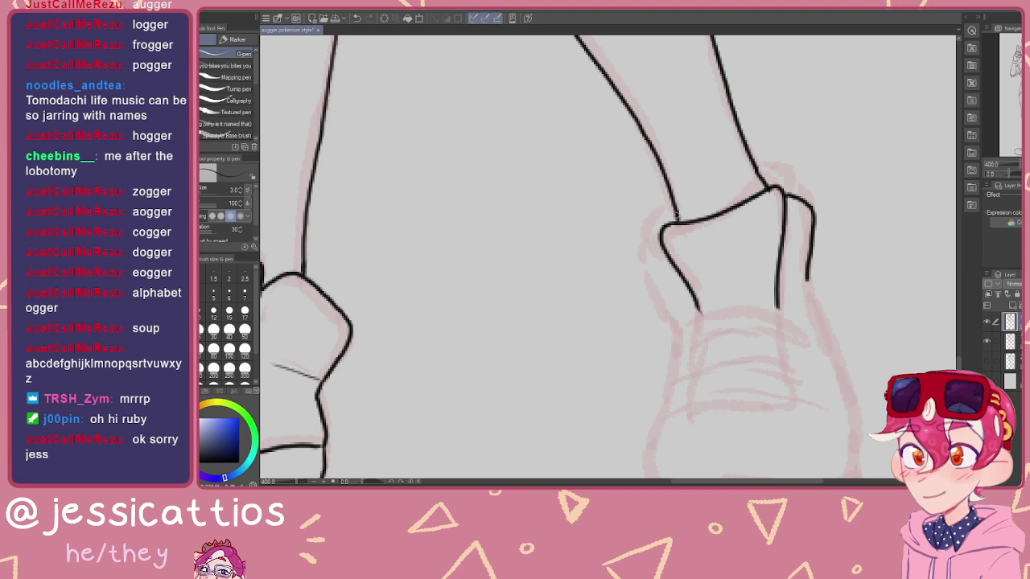
Step: Ink the right shoe's collar edge along the tongue's inner side, down towards the laces
mouse_move(660, 230)
mouse_down()
mouse_move(647, 253)
mouse_move(672, 322)
mouse_up()
drag(647, 250, 652, 265)
scroll(733, 347, down, 5)
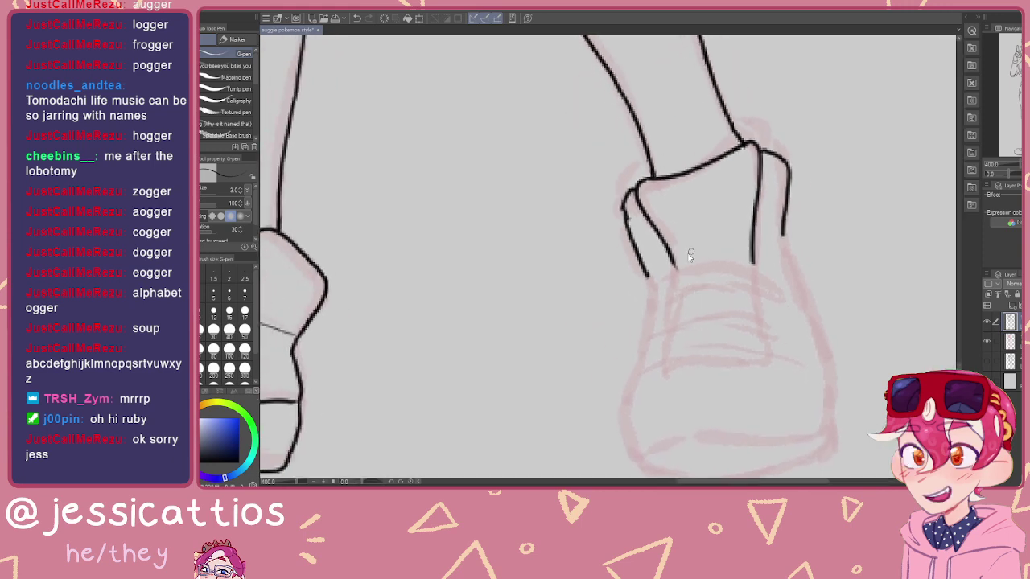
Step: Clean up the line end at the outer corner of the right leg's cuff with the eraser
drag(664, 284, 631, 209)
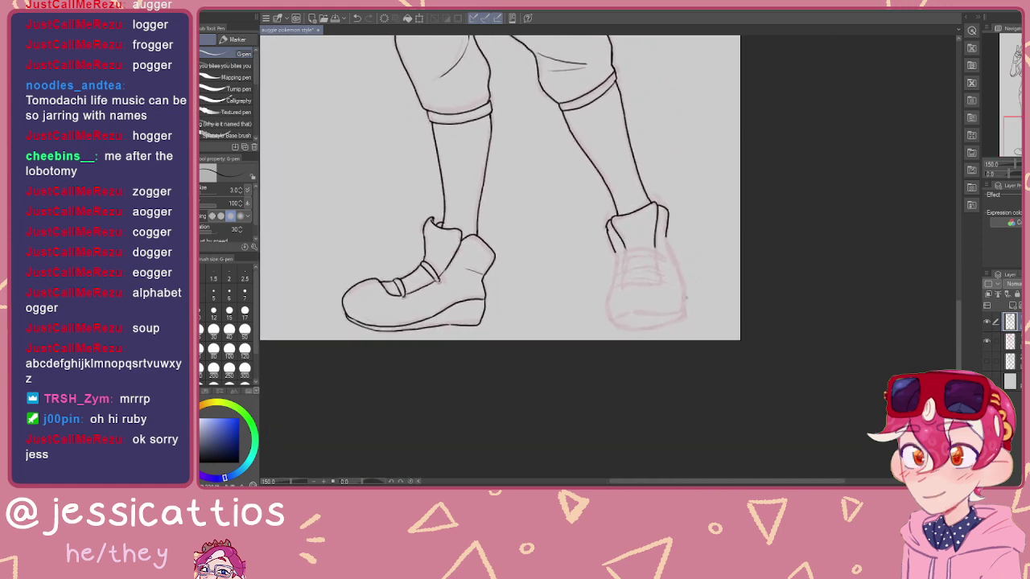
scroll(633, 209, up, 1)
drag(611, 105, 668, 238)
scroll(667, 229, up, 4)
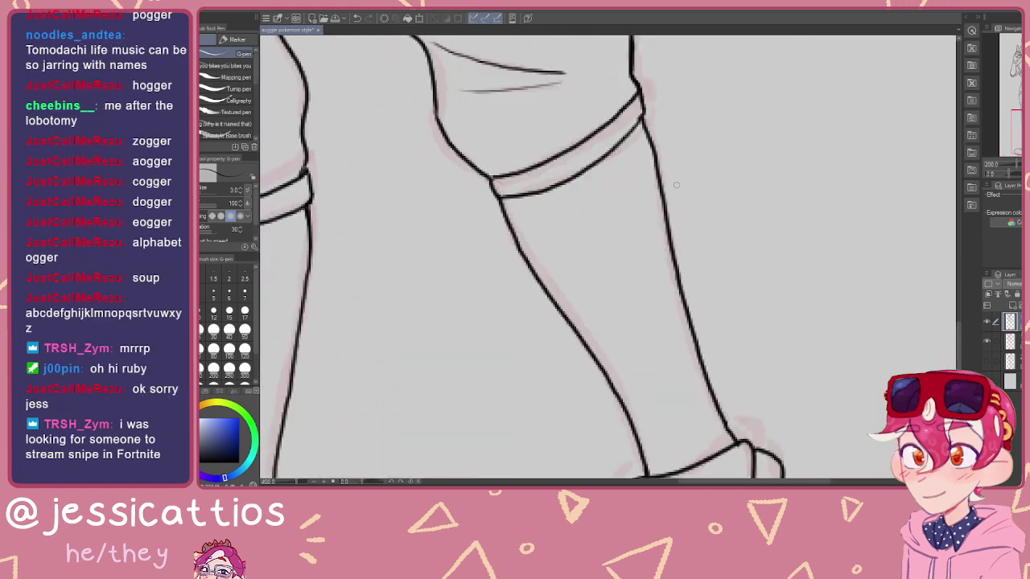
drag(645, 126, 721, 194)
key(e)
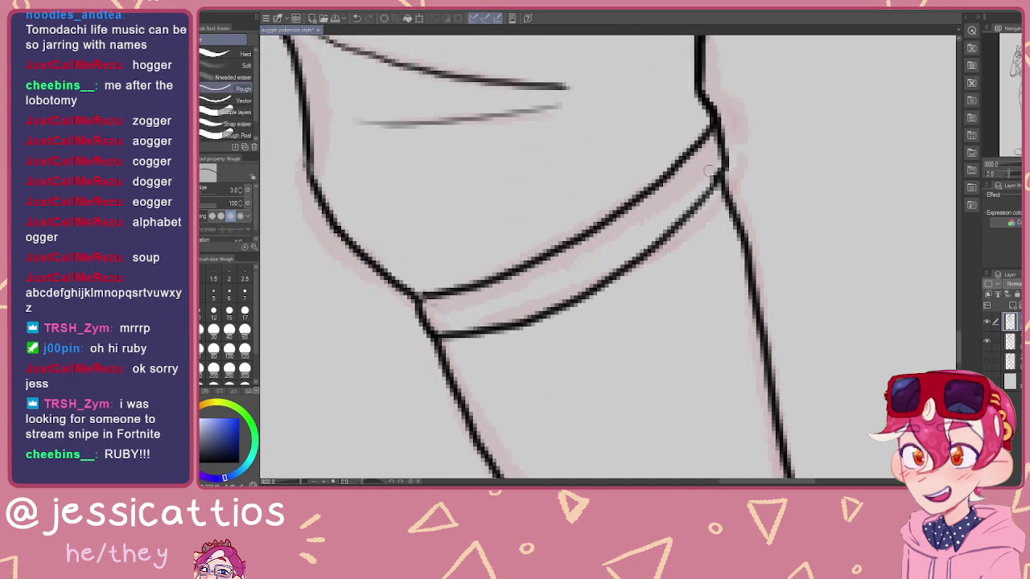
key(p)
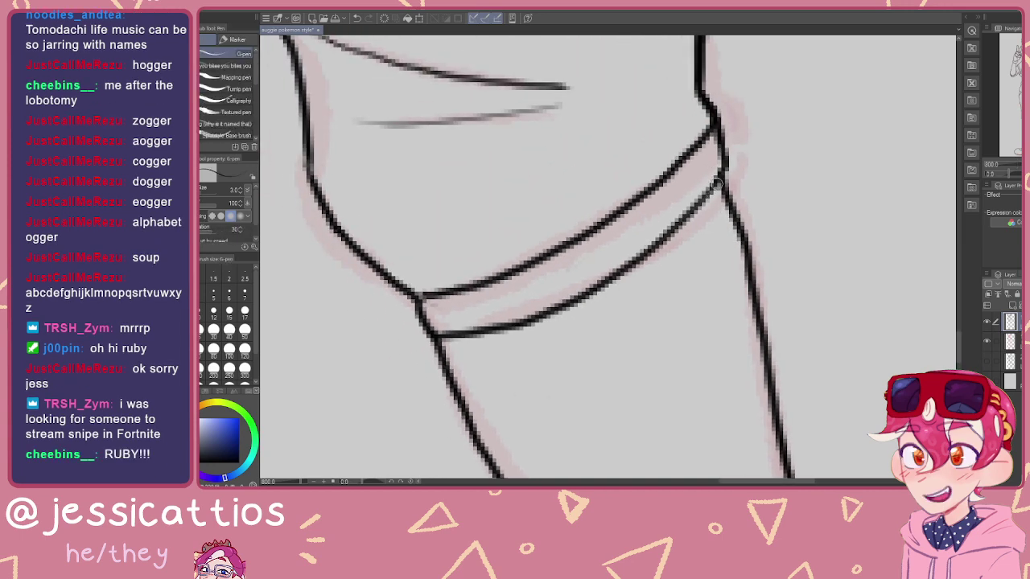
scroll(692, 326, down, 4)
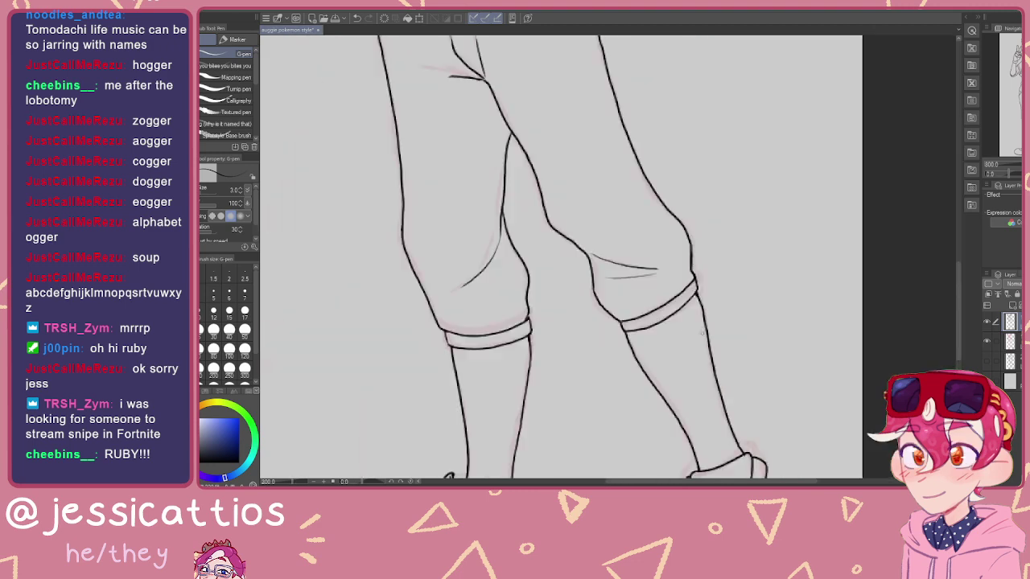
Step: Ink the curved top lace strap across the right shoe below the tongue, with rounded ends
scroll(683, 273, up, 4)
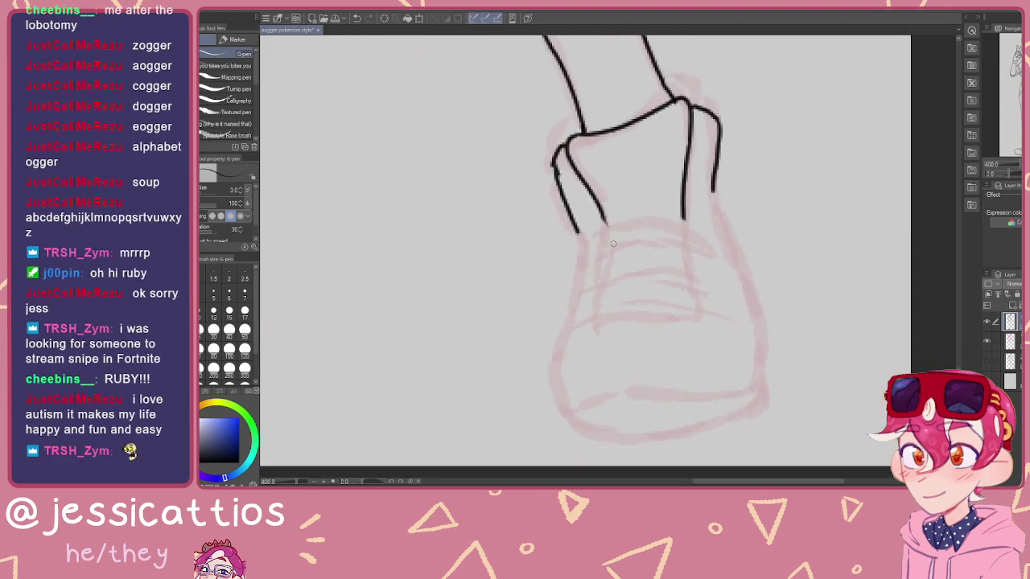
mouse_move(594, 247)
mouse_down()
mouse_move(650, 231)
mouse_move(709, 250)
mouse_up()
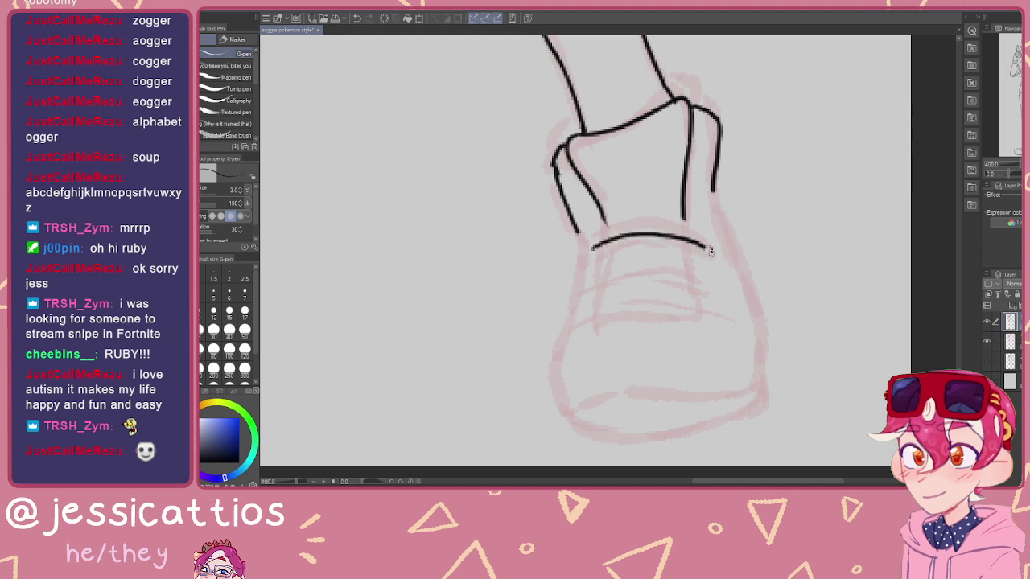
drag(672, 245, 588, 260)
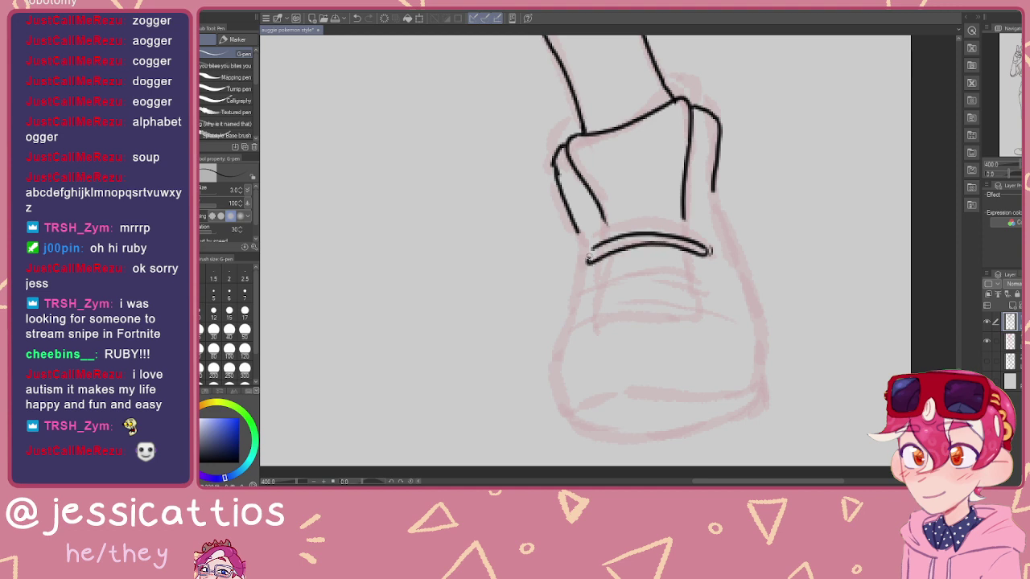
drag(615, 227, 656, 208)
scroll(731, 227, down, 2)
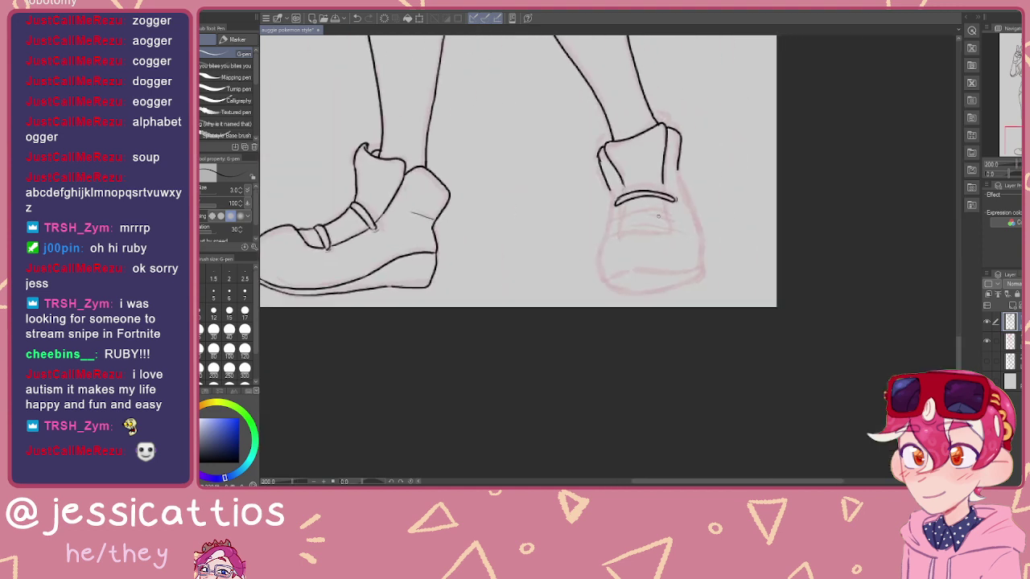
scroll(657, 209, up, 2)
key(ctrl+z)
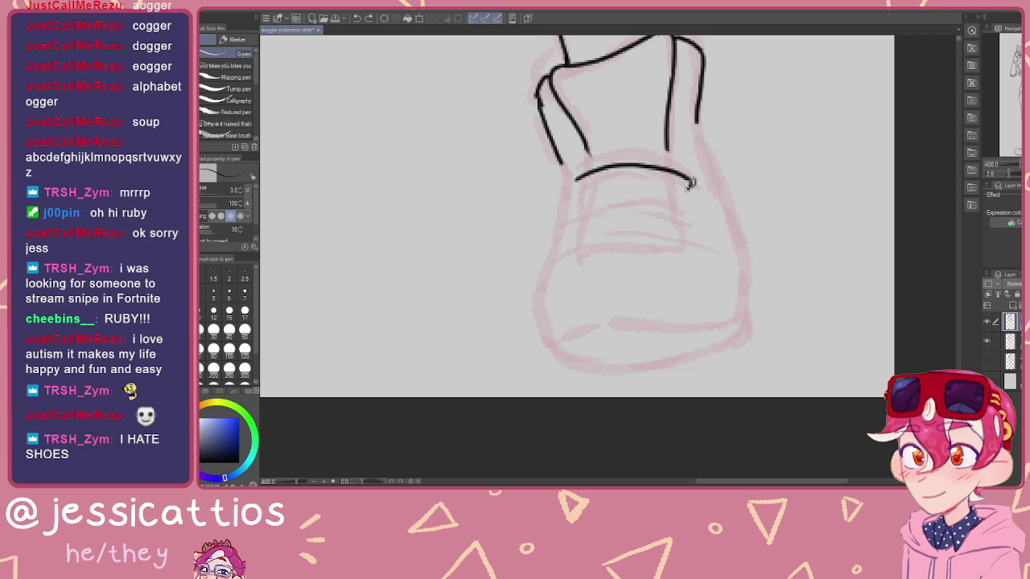
mouse_move(672, 188)
mouse_down()
mouse_move(576, 196)
mouse_move(575, 182)
mouse_move(833, 285)
mouse_move(635, 219)
mouse_move(622, 181)
mouse_up()
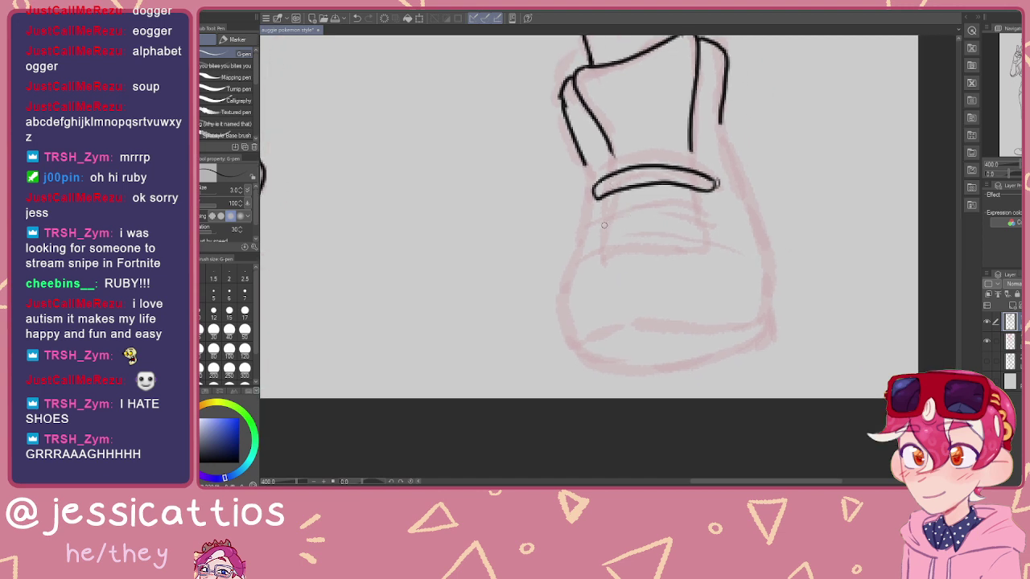
Step: Ink the second curved lace strap below the first on the right shoe, plus the tongue's side lines and lower edge
mouse_move(597, 228)
mouse_down()
mouse_move(671, 213)
mouse_move(716, 234)
mouse_up()
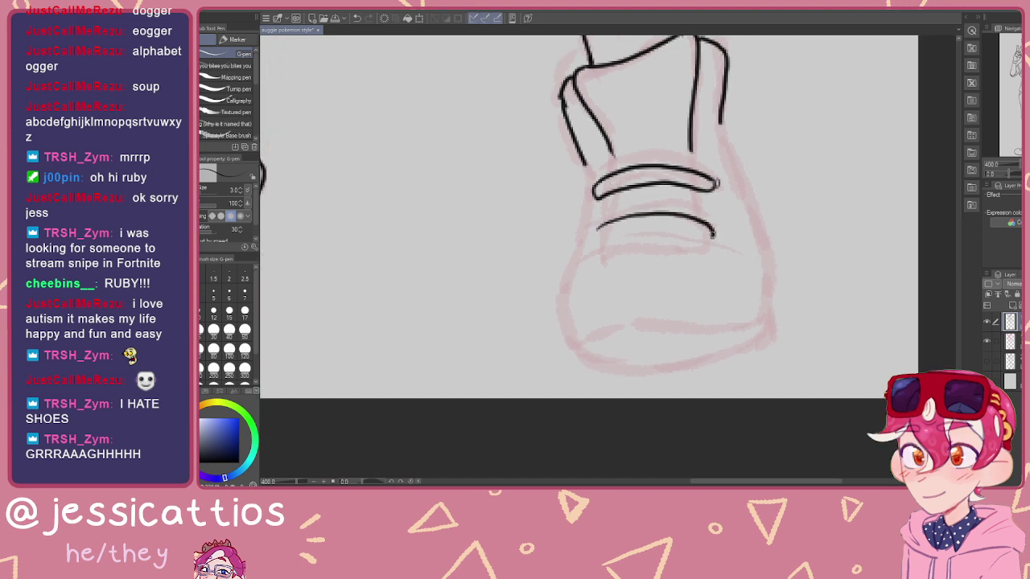
drag(680, 232, 596, 239)
drag(609, 150, 607, 226)
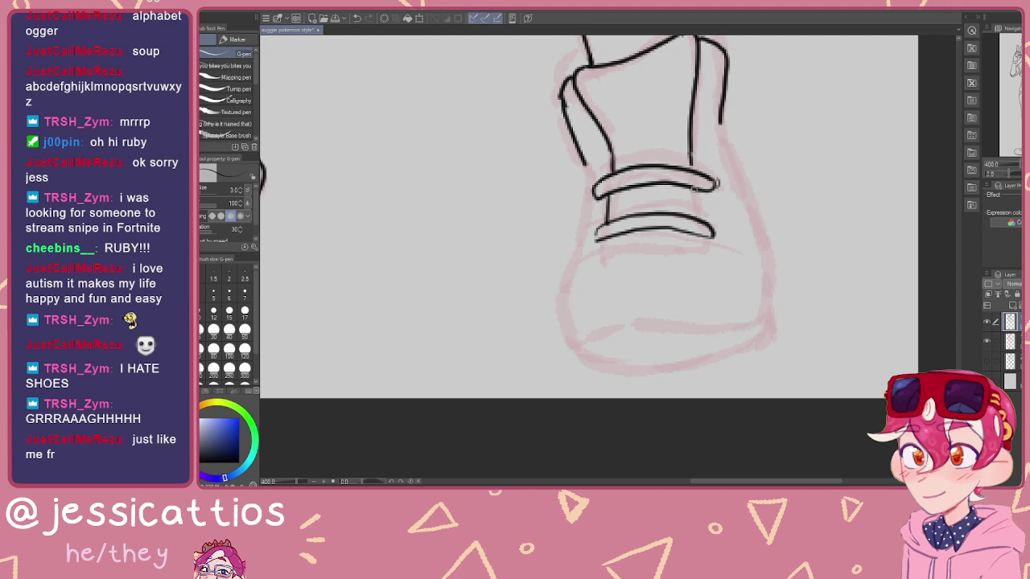
drag(694, 199, 696, 222)
drag(698, 246, 603, 252)
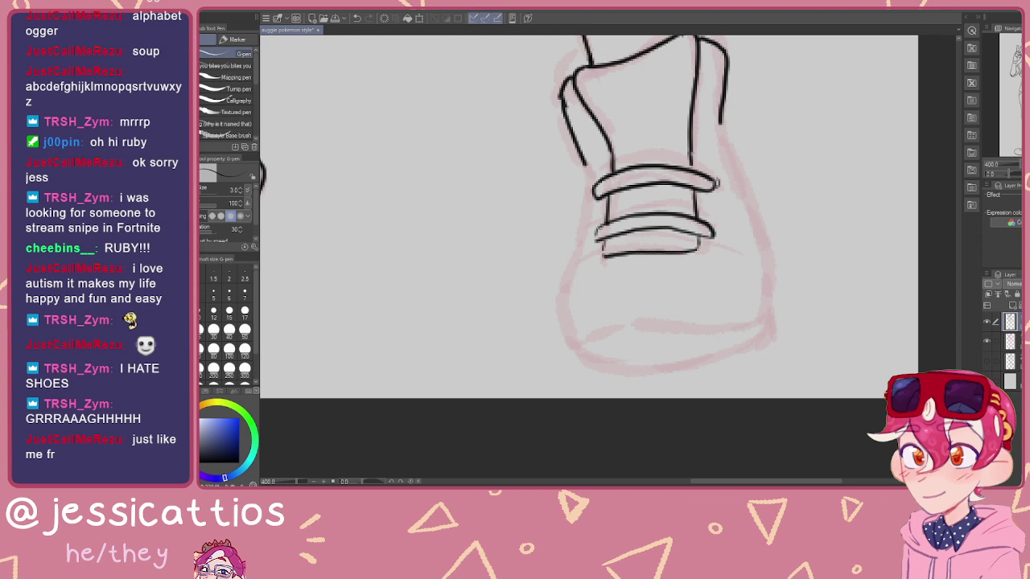
Step: Ink the right shoe's silhouette down both sides and around the toe, then erase the doubled line along the toe's bottom edge
mouse_move(587, 166)
mouse_down()
mouse_move(587, 228)
mouse_move(562, 345)
mouse_move(597, 372)
mouse_move(695, 375)
mouse_up()
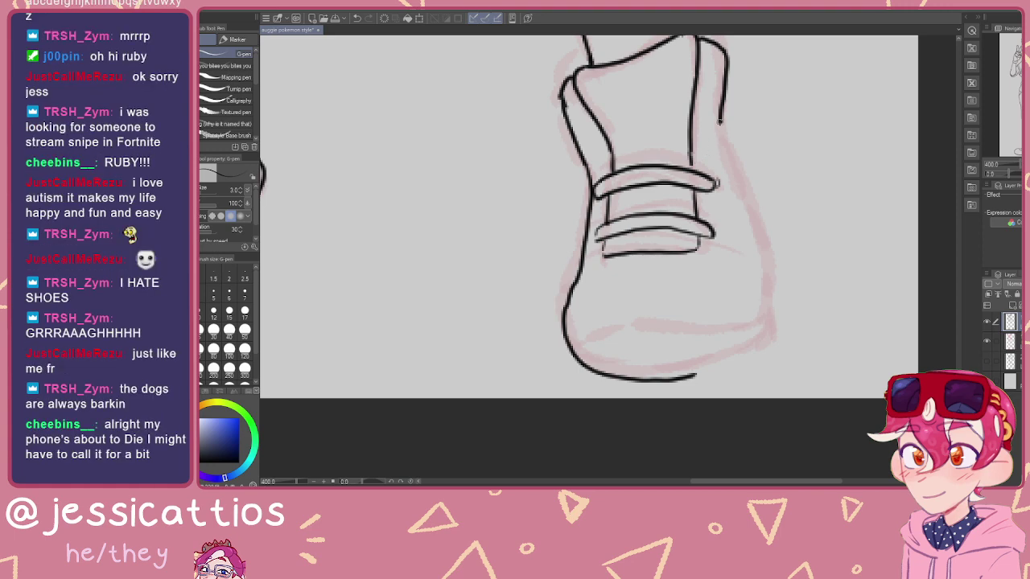
mouse_move(718, 131)
mouse_down()
mouse_move(741, 216)
mouse_move(735, 339)
mouse_move(705, 378)
mouse_up()
mouse_move(635, 325)
mouse_down()
mouse_move(826, 302)
mouse_move(628, 293)
mouse_up()
key(e)
mouse_move(690, 347)
mouse_down()
mouse_move(723, 315)
mouse_move(682, 350)
mouse_move(587, 342)
mouse_up()
key(p)
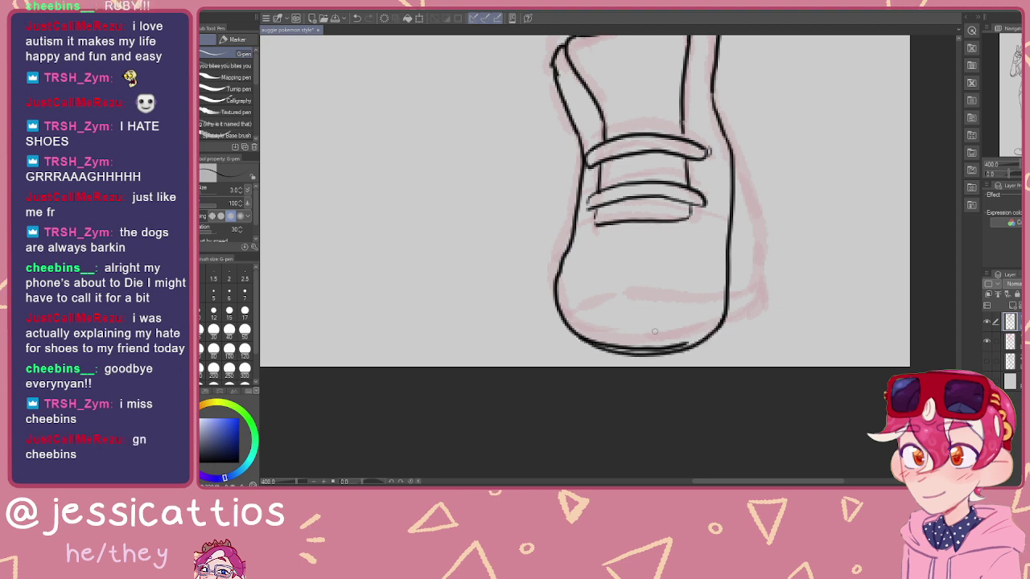
key(e)
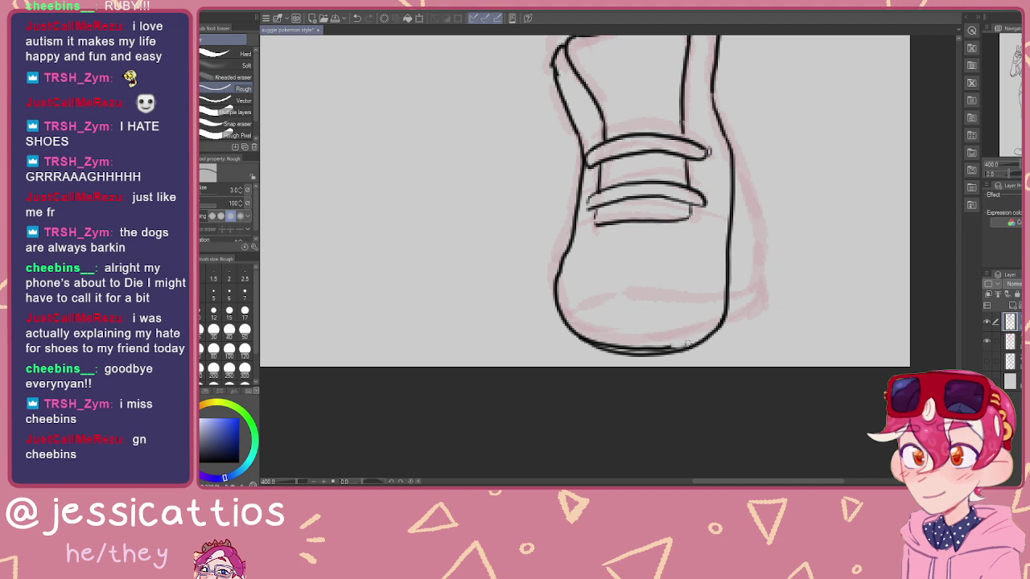
drag(682, 346, 614, 347)
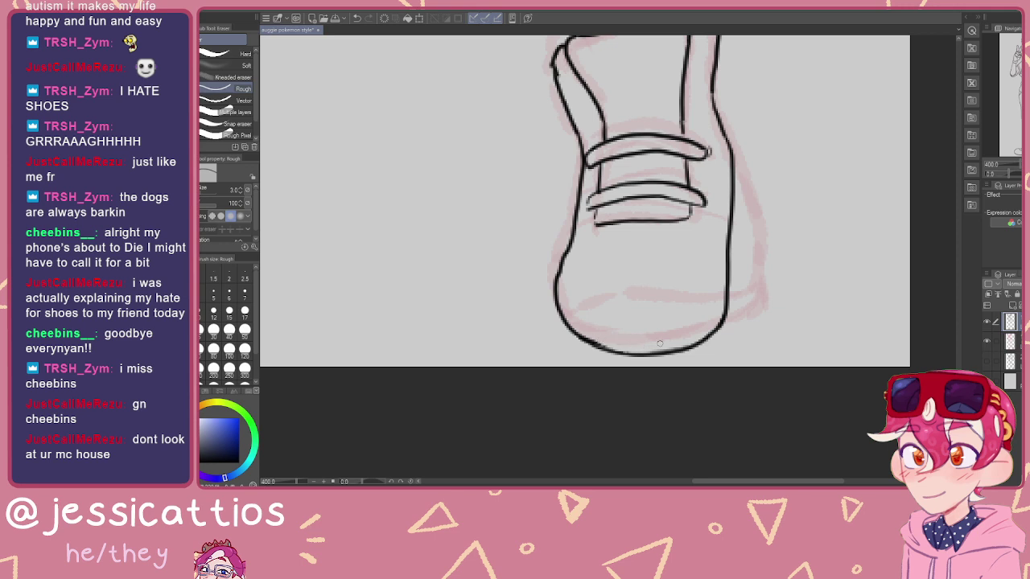
key(p)
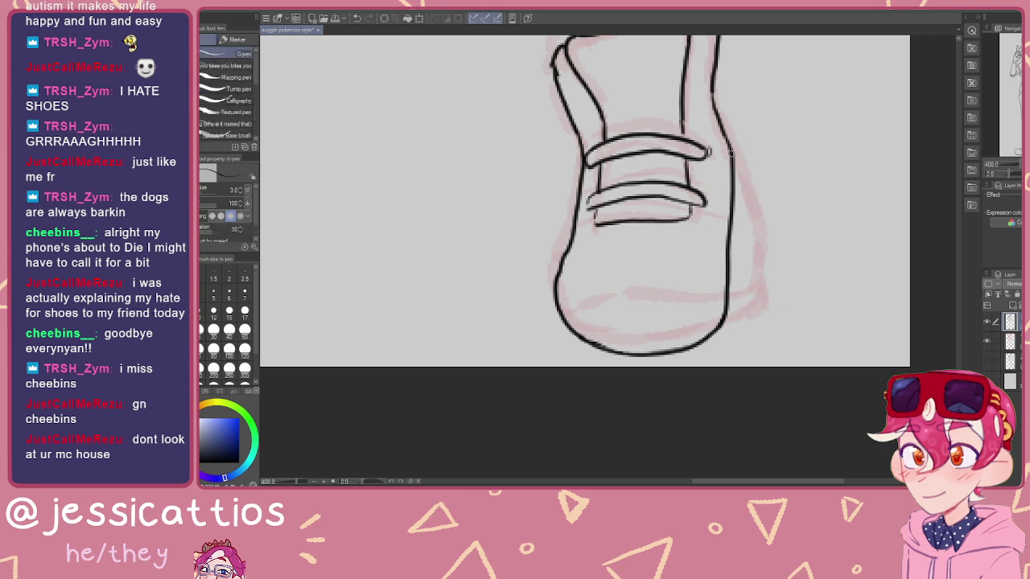
Step: Ink a second line down the right shoe's outer side to the toe and add short crease strokes below the laces
drag(731, 155, 739, 215)
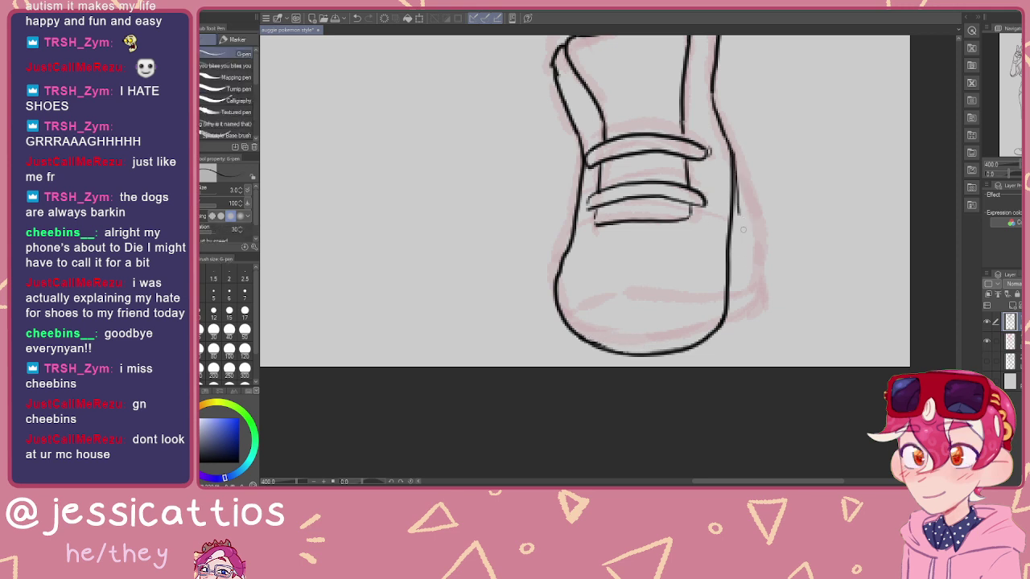
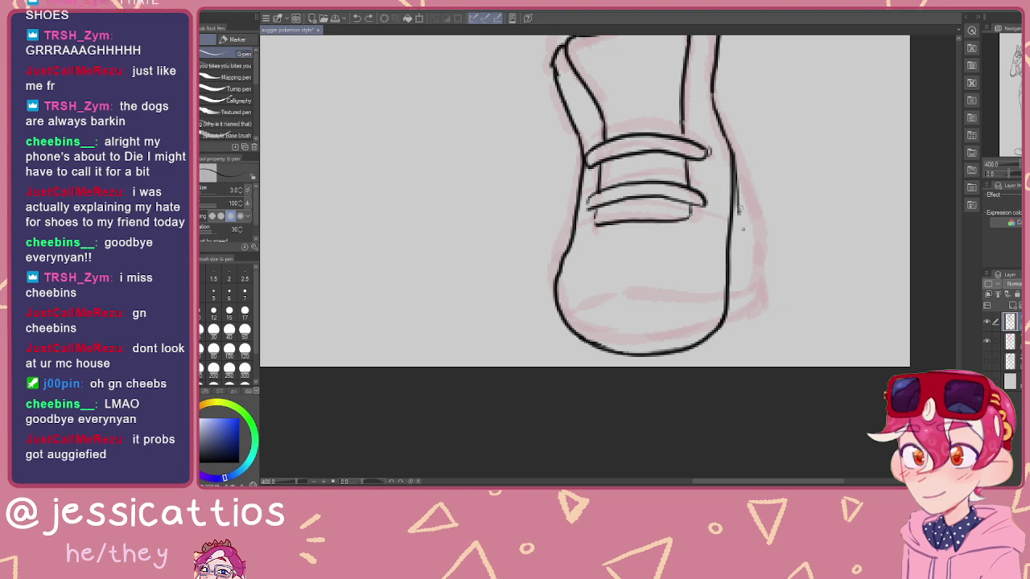
drag(741, 233, 722, 324)
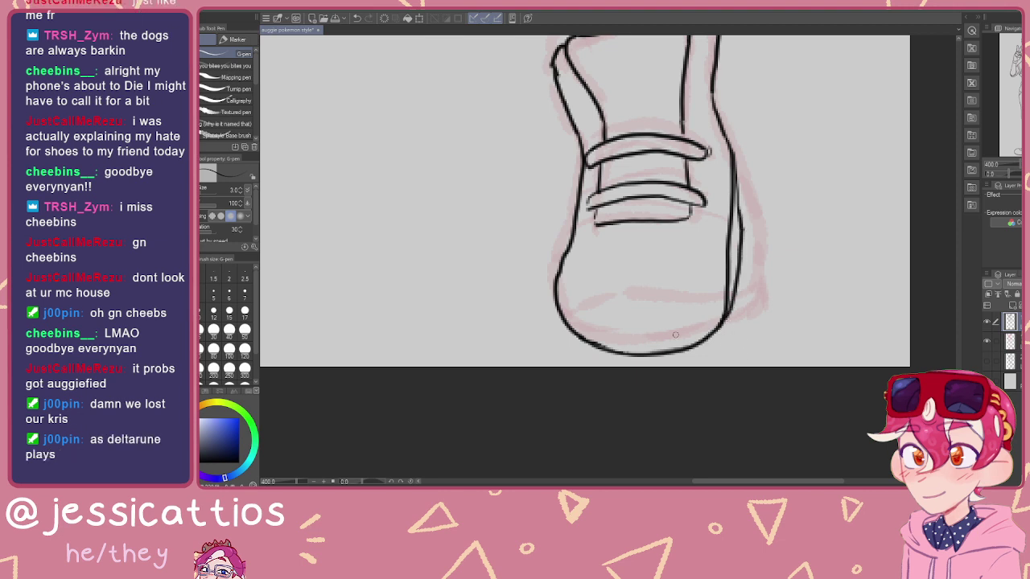
key(ctrl+z)
mouse_move(738, 211)
mouse_down()
mouse_move(732, 296)
mouse_move(715, 338)
mouse_up()
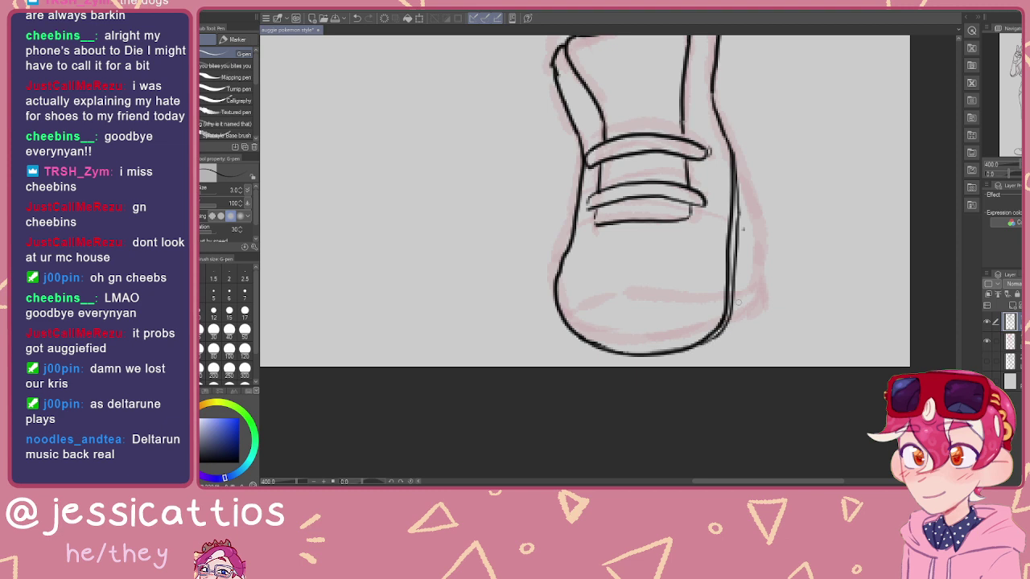
key(e)
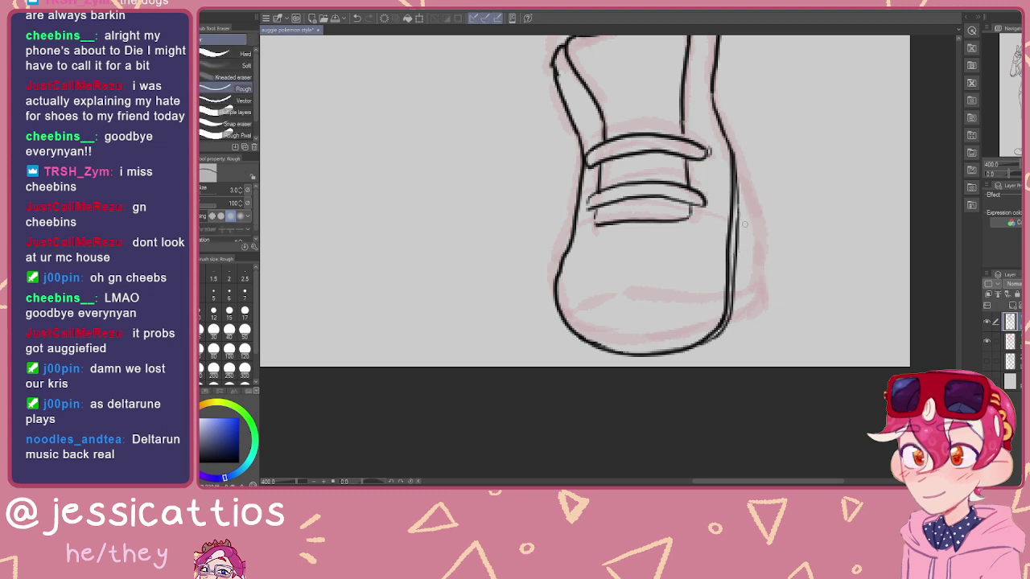
key(p)
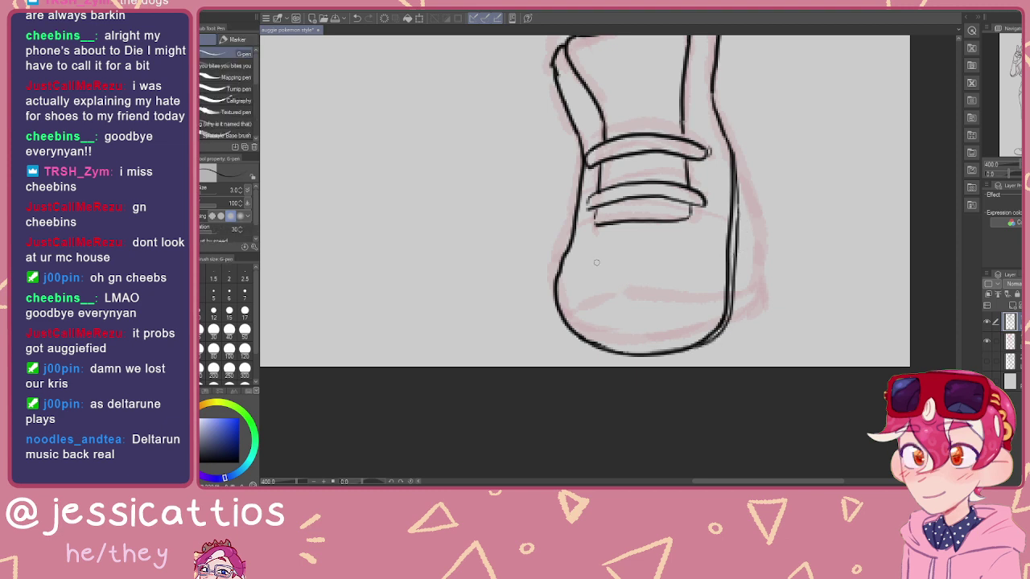
drag(646, 255, 622, 258)
Step: Lasso the lower lace strap with the tongue's end, move it down towards the toe, and clear the selection
mouse_move(602, 184)
mouse_down()
mouse_move(643, 288)
mouse_move(645, 263)
mouse_up()
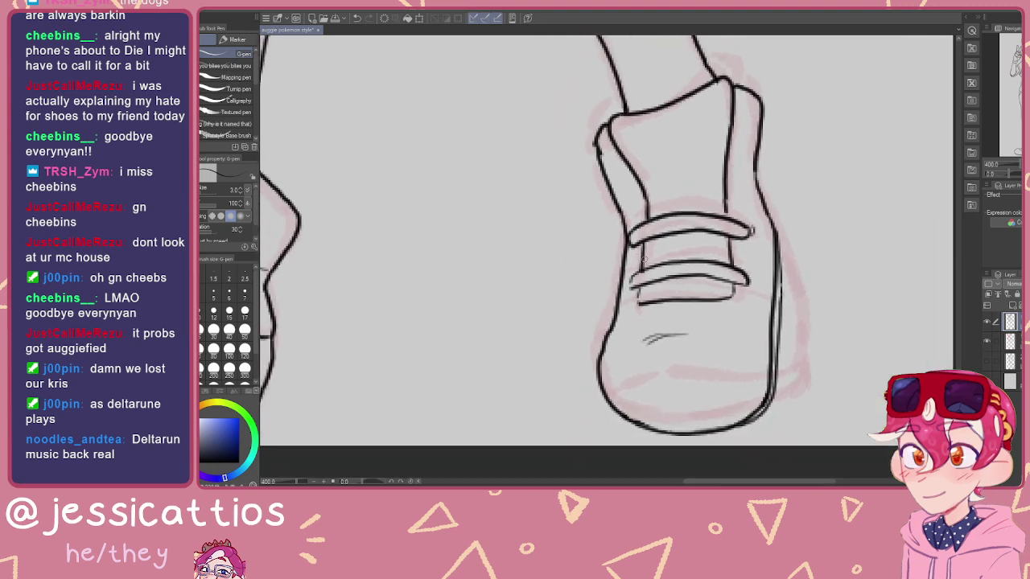
key(m)
drag(757, 305, 642, 320)
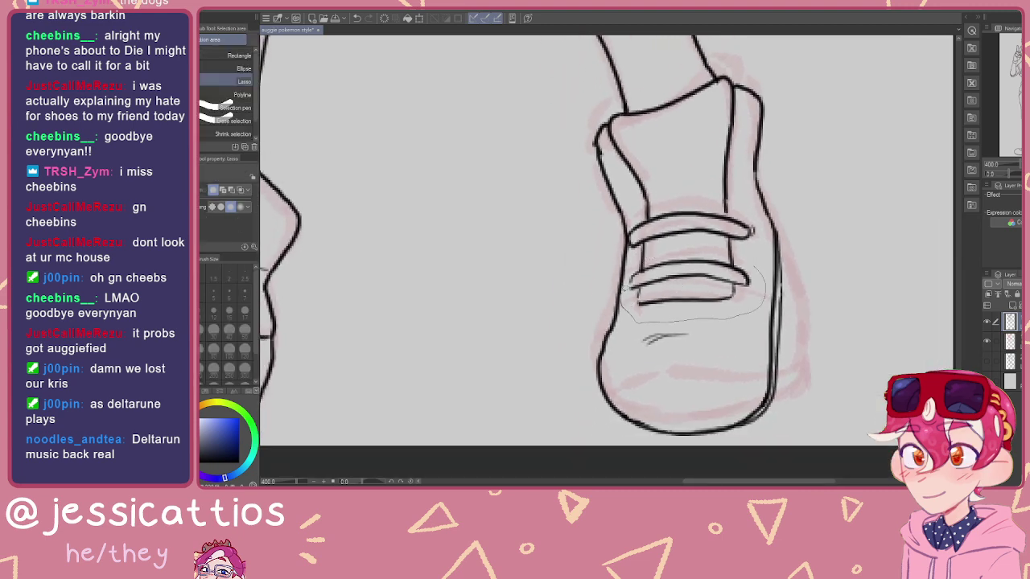
drag(693, 245, 688, 249)
key(k)
drag(702, 296, 702, 324)
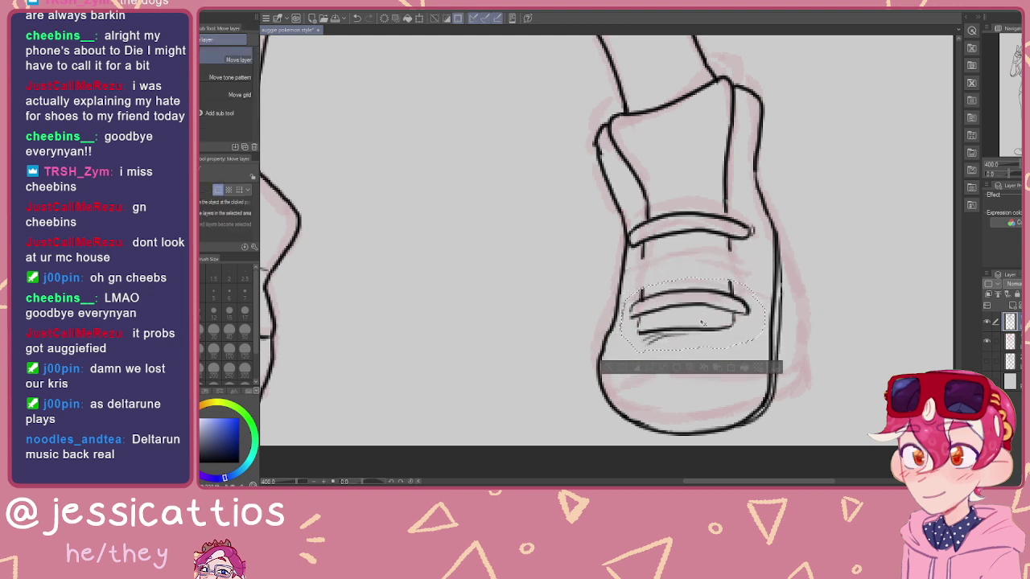
key(m)
key(p)
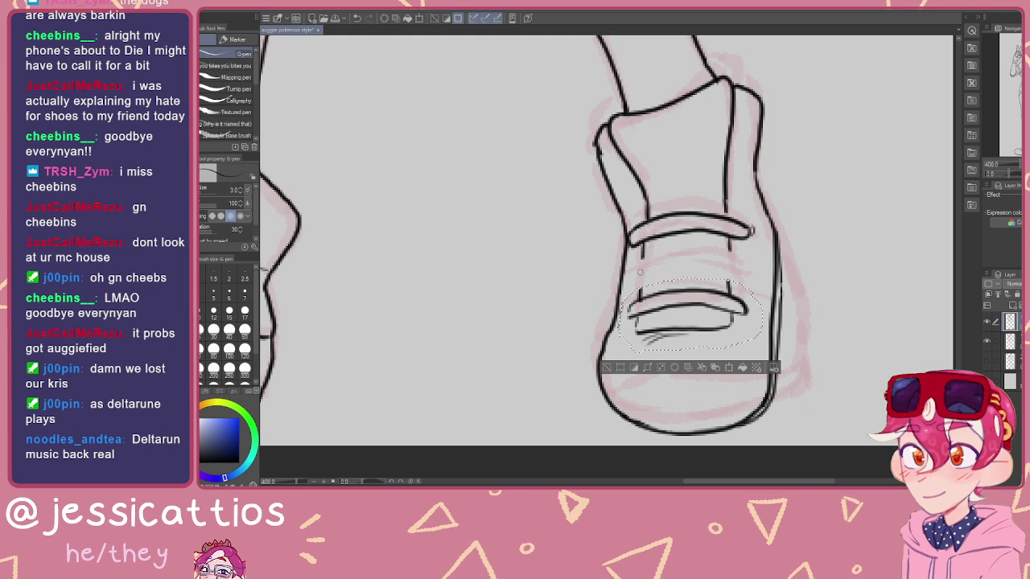
click(611, 366)
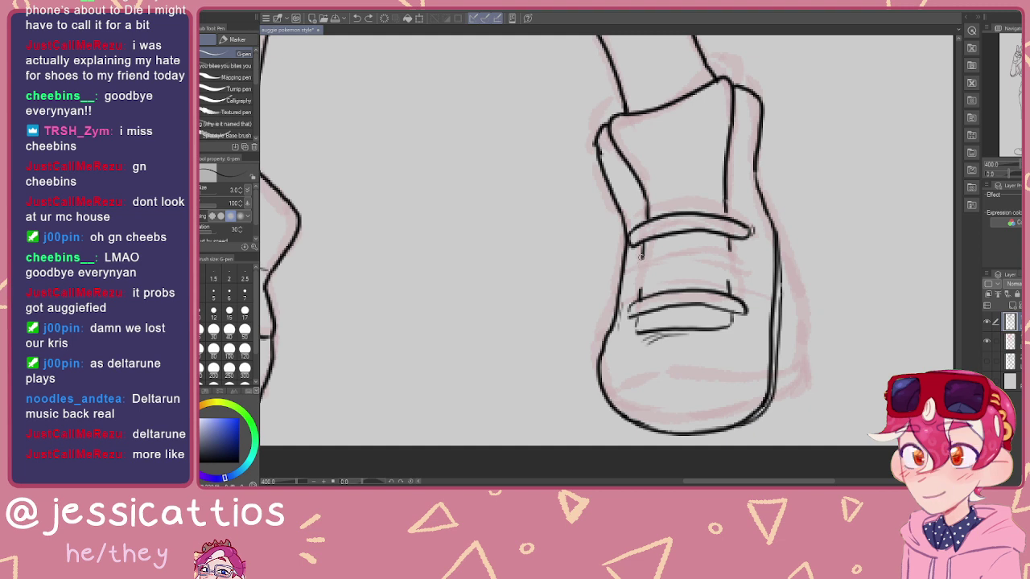
Step: Extend the tongue's side lines between the two lace straps and erase the crease strokes below the laces
drag(642, 256, 641, 292)
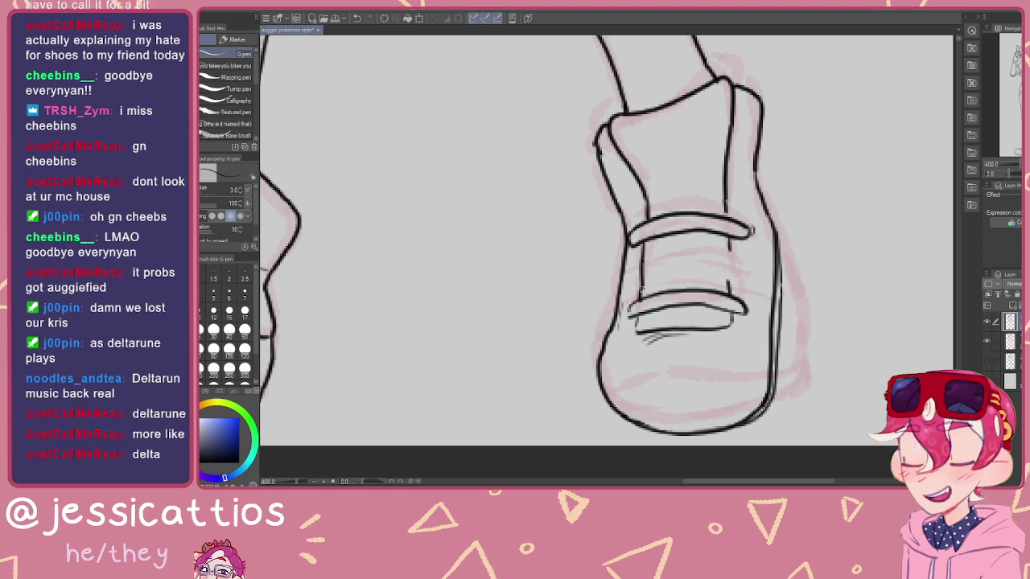
drag(729, 237, 730, 289)
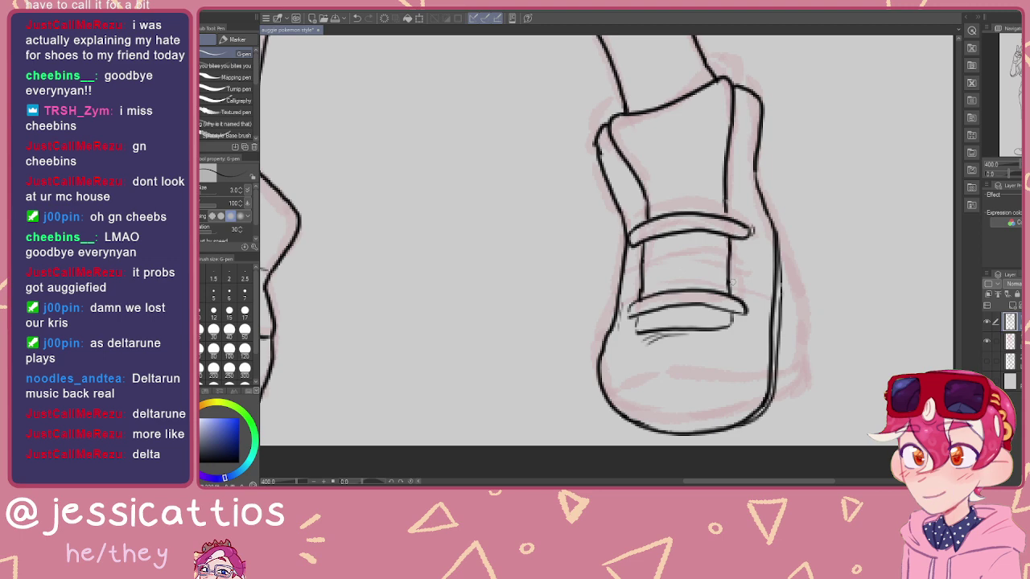
scroll(684, 306, down, 2)
scroll(635, 318, down, 1)
drag(617, 189, 749, 208)
scroll(749, 208, down, 1)
drag(684, 171, 675, 252)
scroll(676, 252, up, 6)
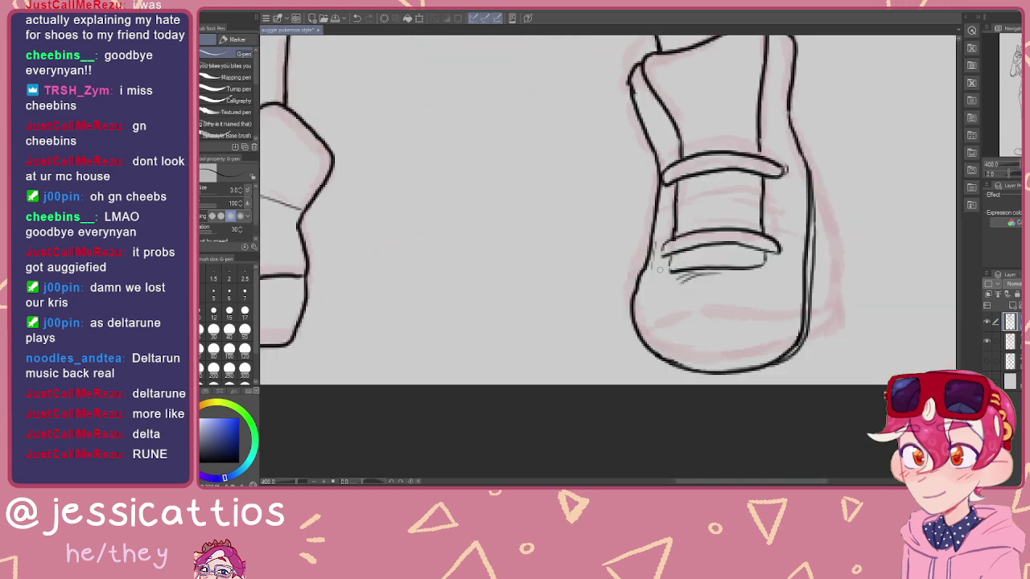
key(e)
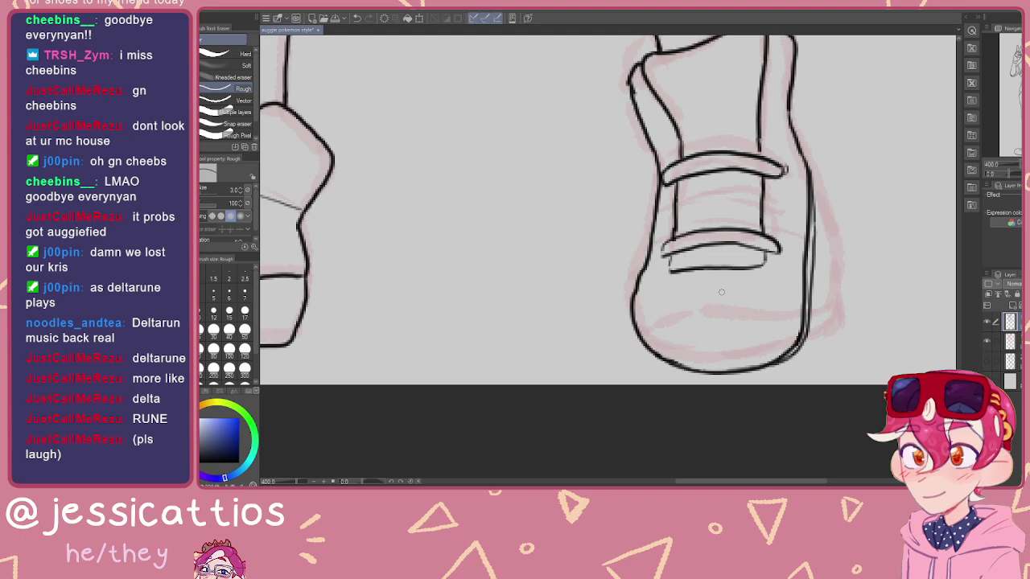
key(p)
Step: Erase and redraw the tongue's lower edge below the second lace strap, with a clean outer corner
scroll(707, 283, down, 4)
drag(682, 284, 662, 243)
scroll(662, 243, up, 4)
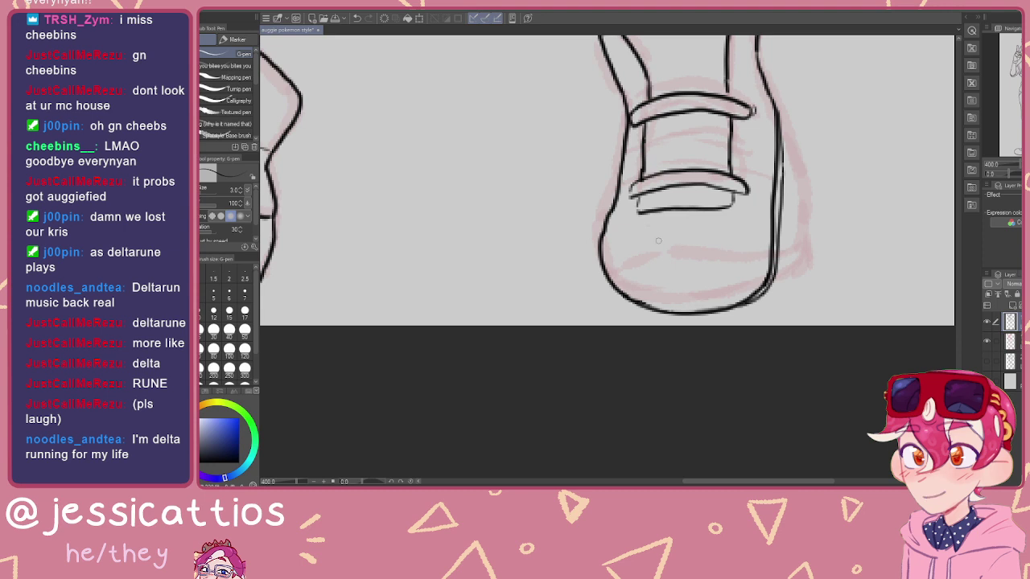
key(e)
drag(724, 208, 696, 207)
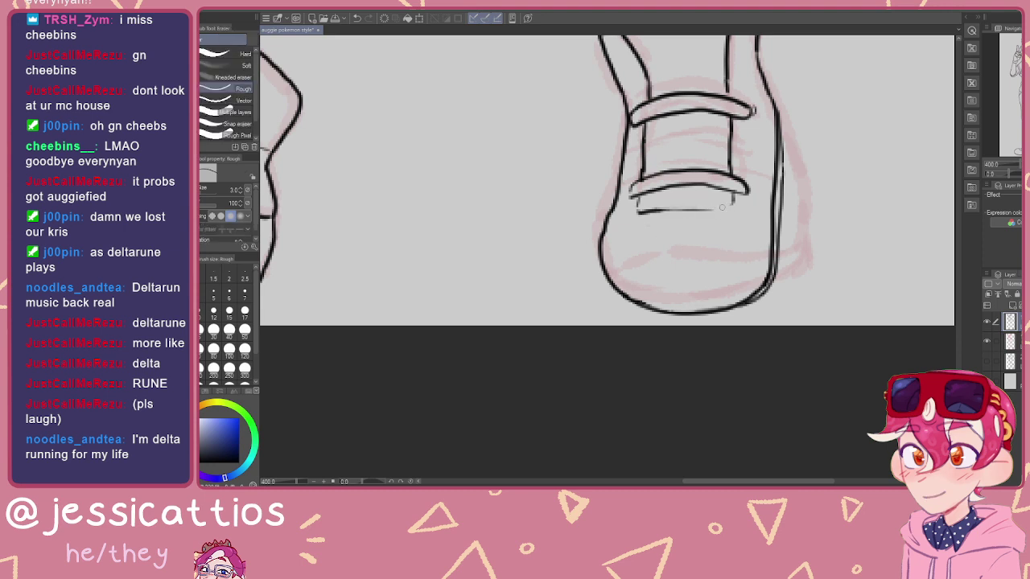
key(p)
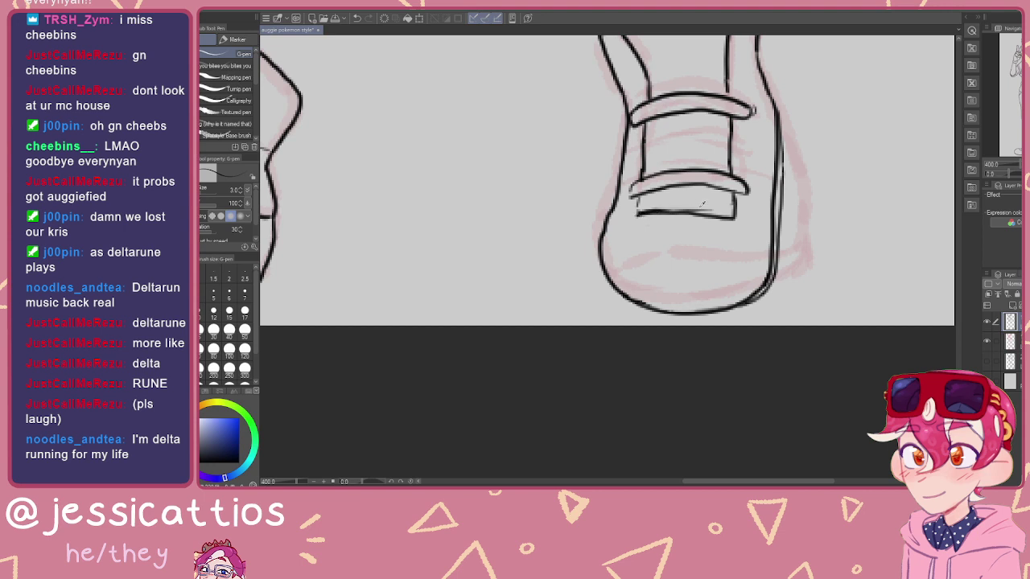
key(e)
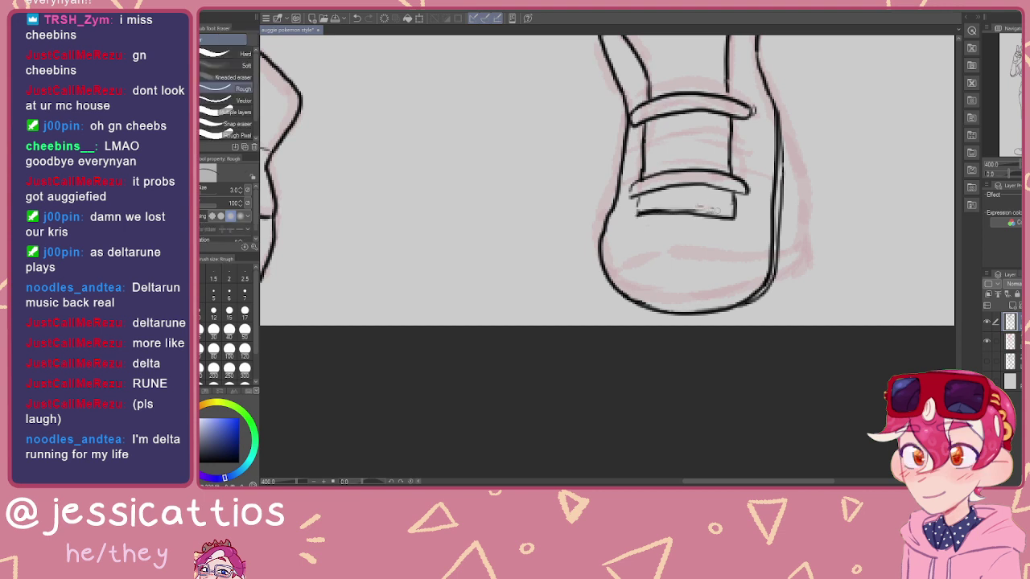
key(p)
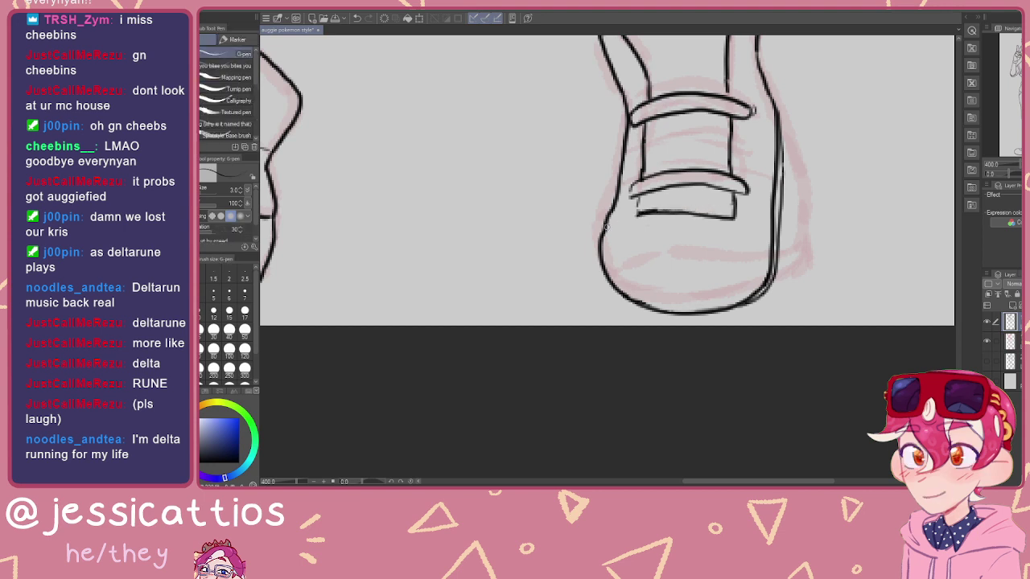
Step: Examine the whole figure to judge the right shoe's shape and size against the rest of the line art
scroll(605, 226, up, 2)
scroll(603, 230, down, 6)
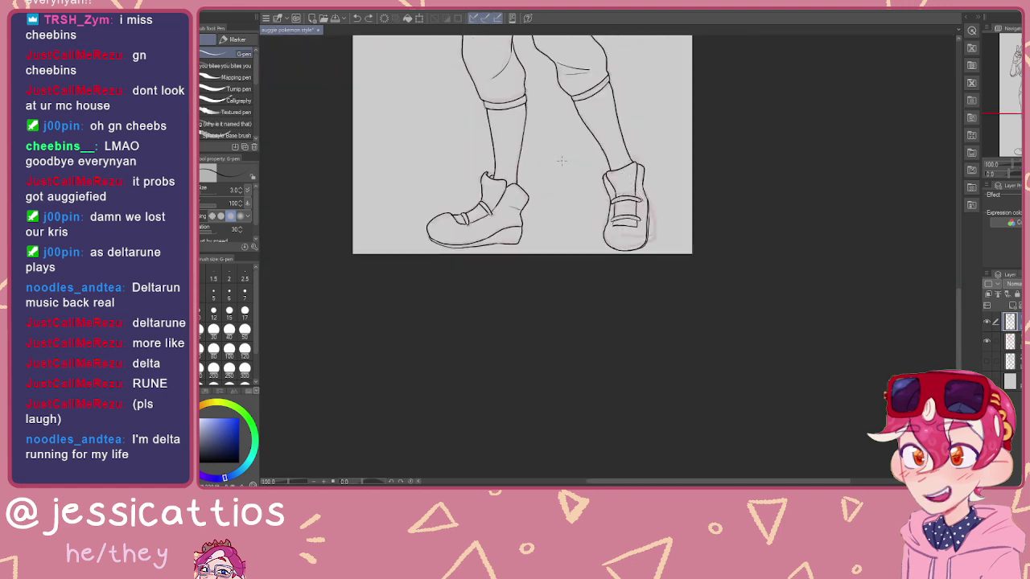
scroll(642, 267, down, 2)
scroll(642, 267, down, 3)
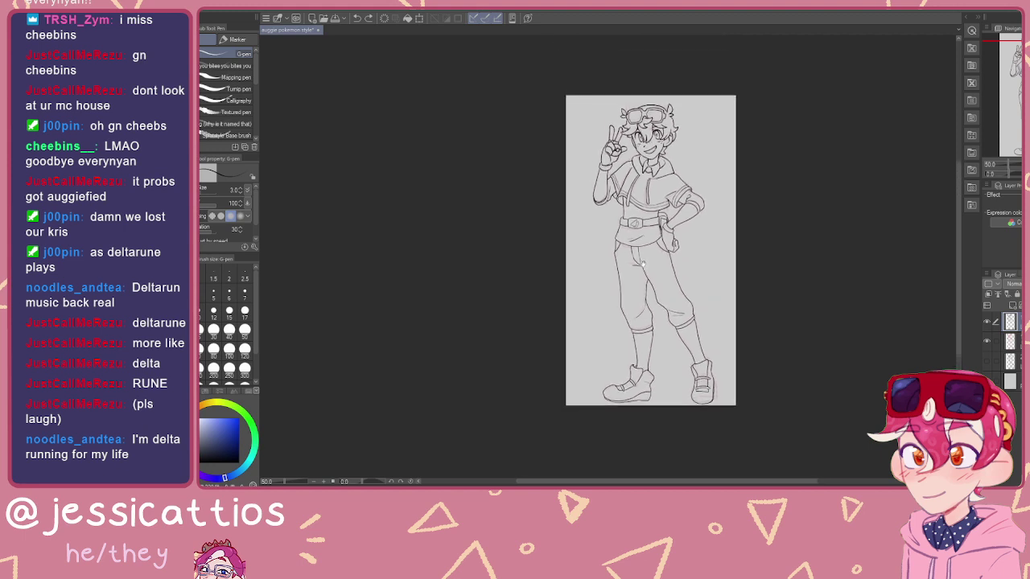
drag(643, 268, 641, 270)
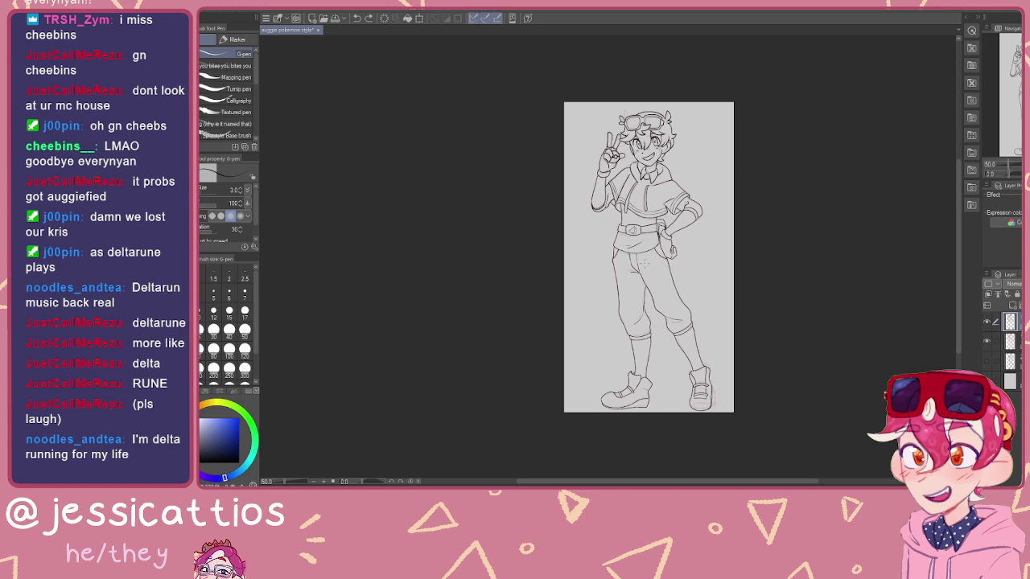
scroll(697, 399, up, 1)
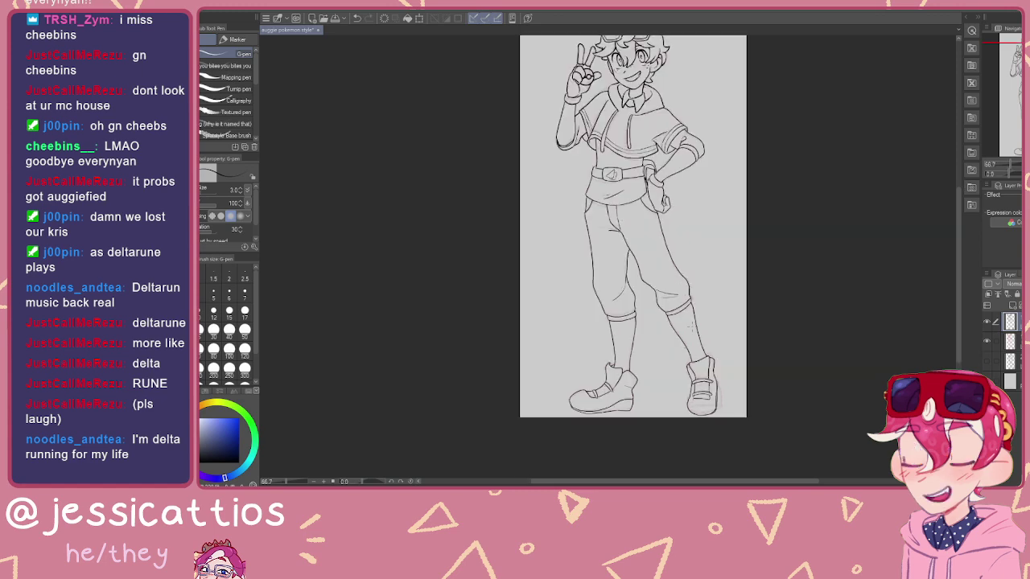
scroll(694, 408, down, 2)
Step: Enlarge the eraser to size 15 and erase the right shoe's outline around the inner side of the toe
scroll(705, 412, up, 5)
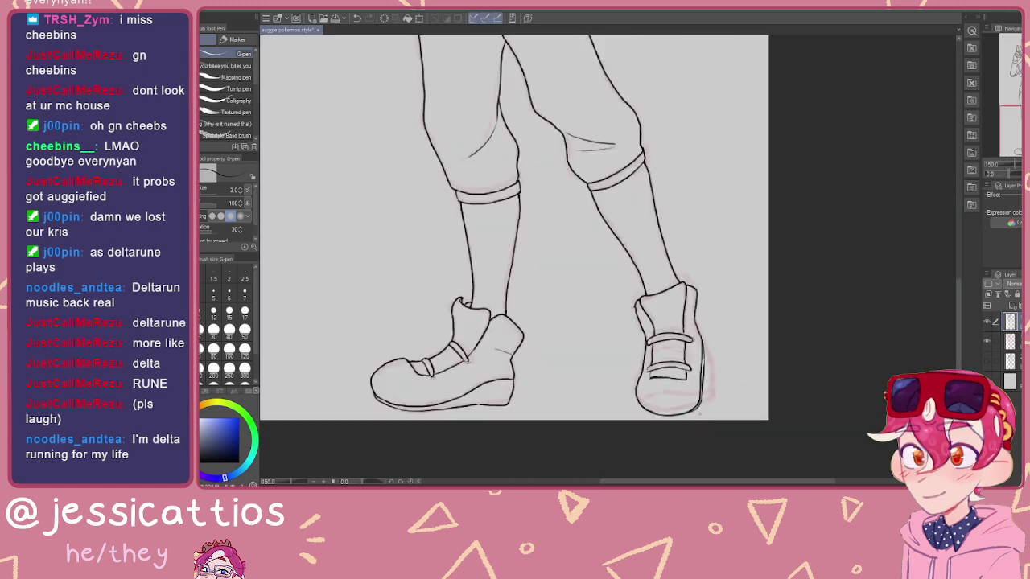
scroll(666, 411, up, 3)
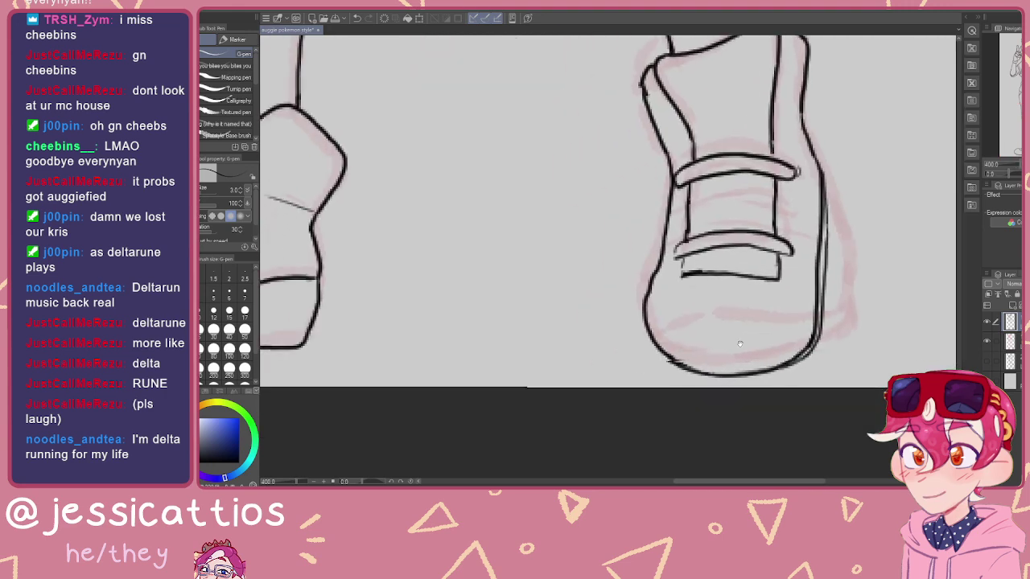
key(e)
key(bracketright)
key(bracketright)
key(bracketright)
key(bracketright)
key(bracketright)
key(bracketright)
key(bracketright)
key(bracketright)
drag(653, 294, 682, 356)
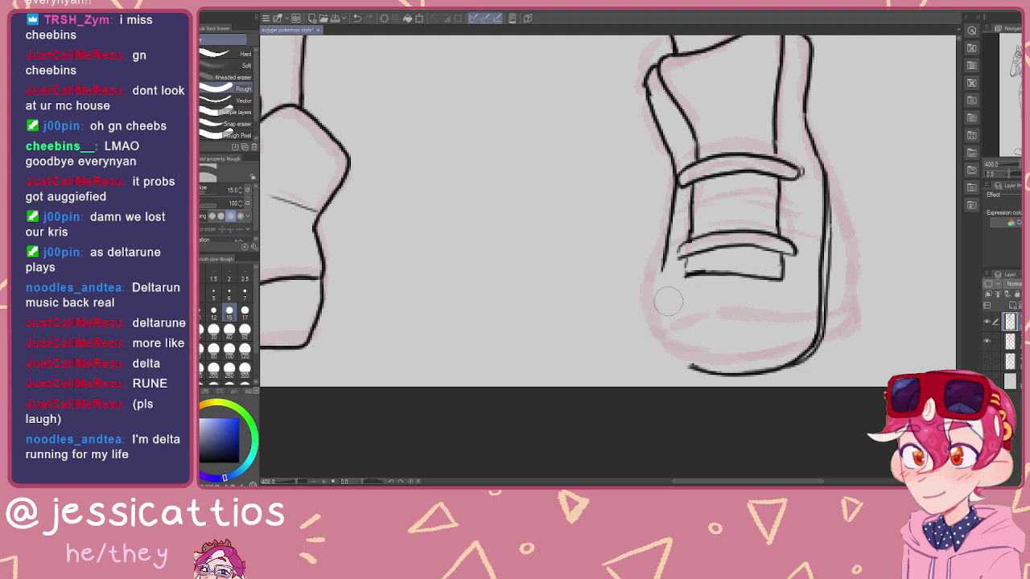
Step: Redraw the right shoe's outline around the inner side of the toe, joining it to the sole line
key(p)
mouse_move(653, 286)
mouse_down()
mouse_move(646, 343)
mouse_move(671, 366)
mouse_move(748, 375)
mouse_move(769, 356)
mouse_move(706, 359)
mouse_up()
key(e)
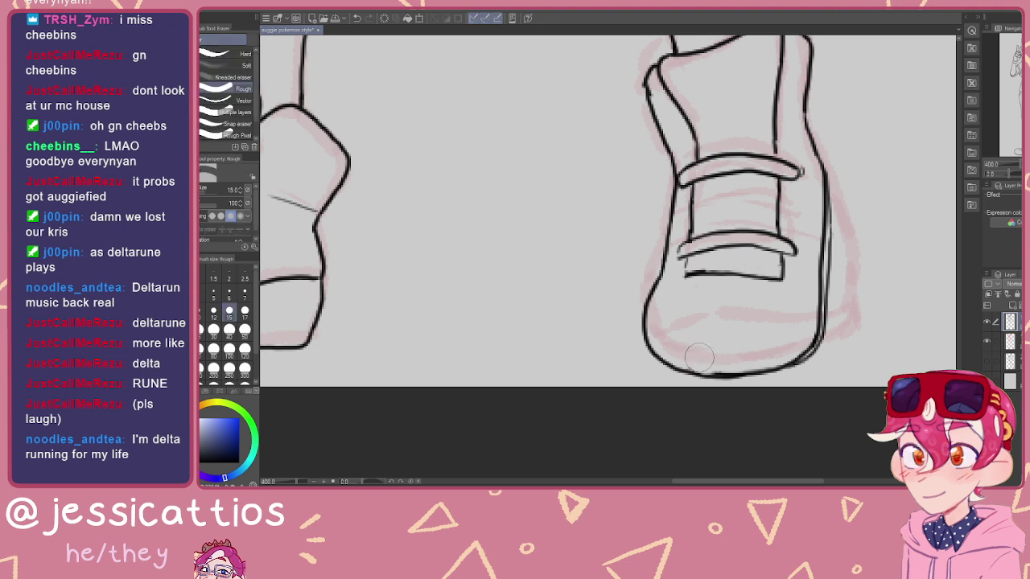
Step: Replace the tongue's squared lower edge on the right shoe with a curved line across the top of the toe
key(p)
drag(712, 275, 661, 285)
key(e)
mouse_move(797, 276)
mouse_down()
mouse_move(696, 276)
mouse_move(666, 293)
mouse_move(714, 261)
mouse_move(766, 270)
mouse_up()
key(p)
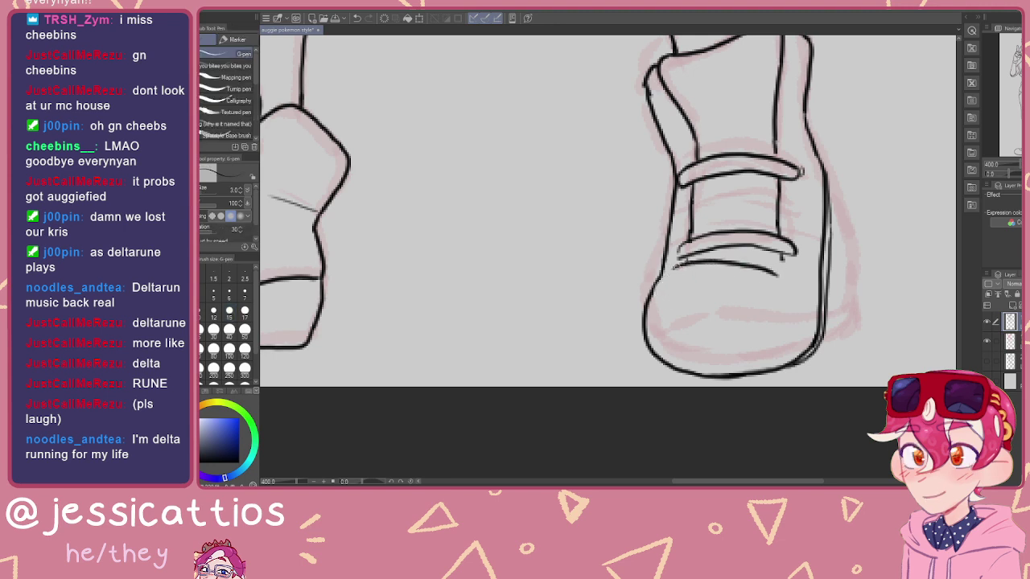
drag(782, 256, 786, 275)
Step: Erase and redraw the inner side of the right shoe's toe so it bulges slightly further outward
key(e)
mouse_move(645, 308)
mouse_down()
mouse_move(665, 264)
mouse_move(640, 309)
mouse_up()
key(p)
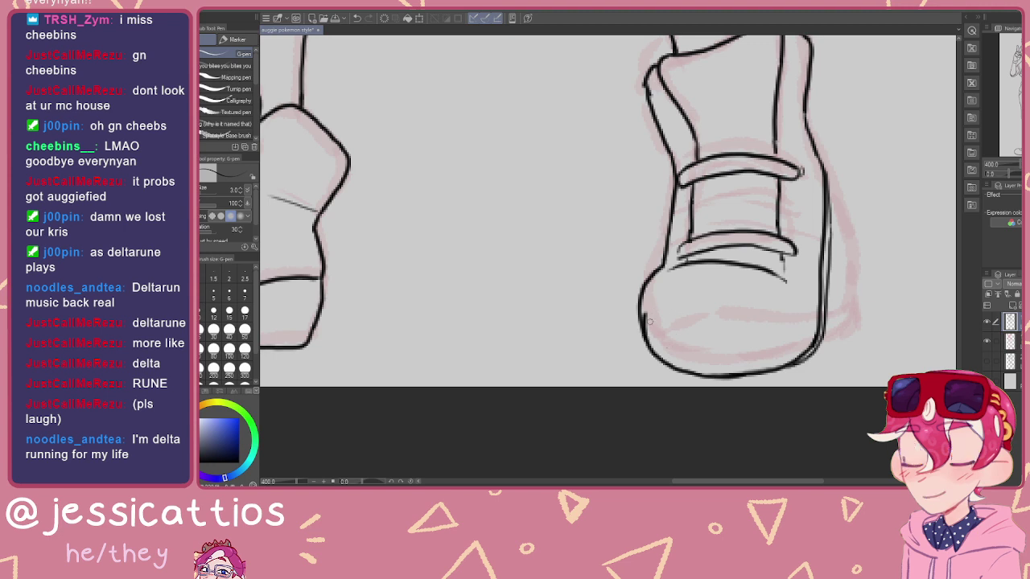
key(e)
mouse_move(643, 299)
mouse_down()
mouse_move(644, 327)
mouse_move(640, 310)
mouse_up()
key(p)
key(ctrl+z)
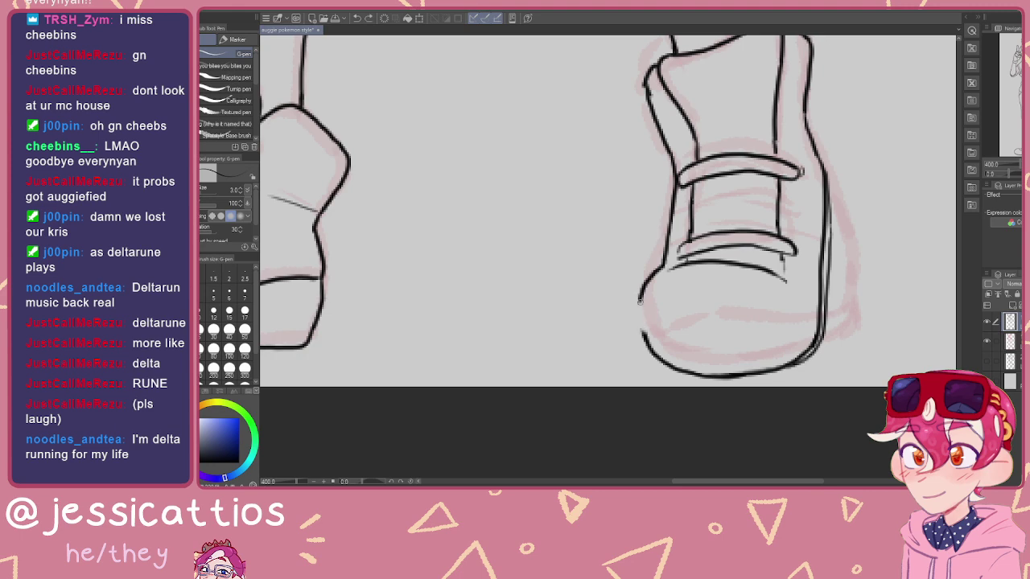
scroll(735, 341, down, 8)
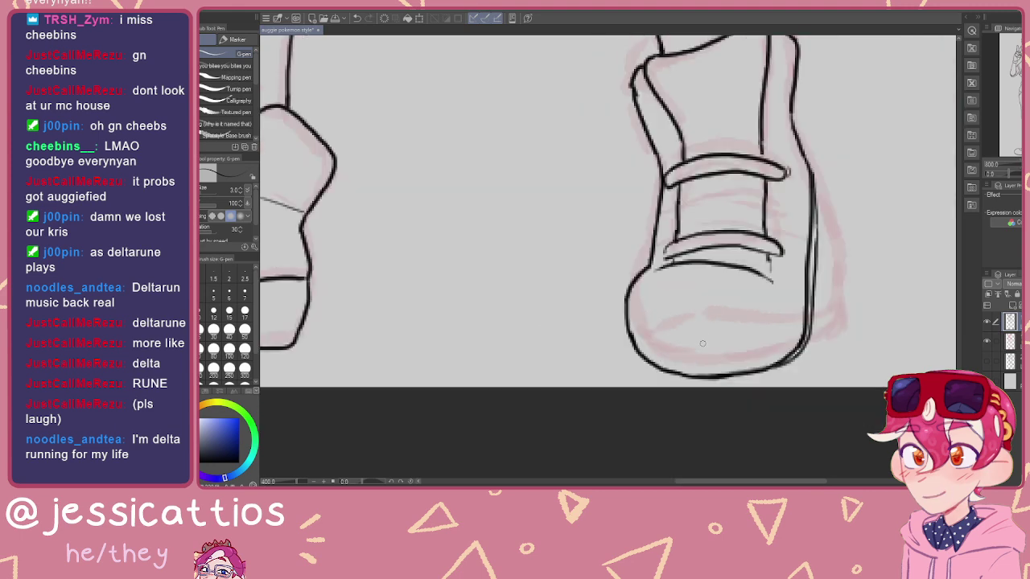
drag(613, 259, 638, 218)
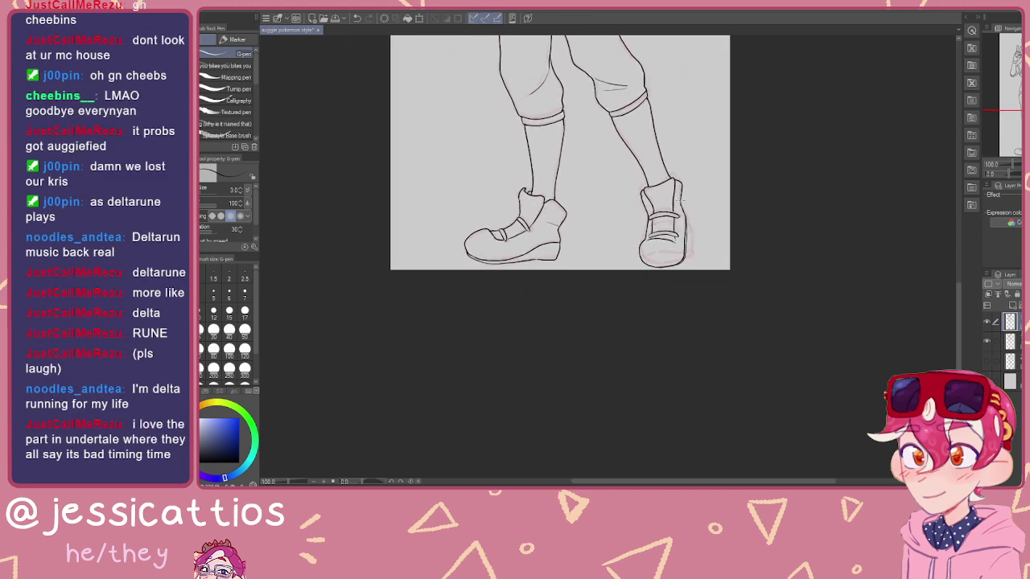
Step: Erase the inner toe curve of the right shoe again and redraw it rounder, from the toe seam to the sole
scroll(677, 205, up, 2)
scroll(598, 268, up, 2)
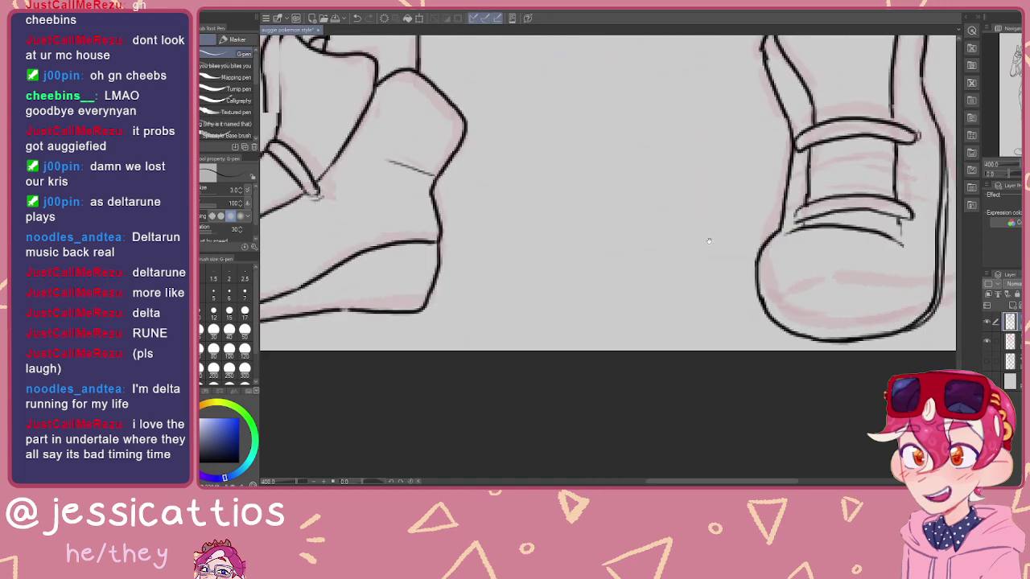
drag(747, 236, 614, 255)
key(e)
mouse_move(684, 261)
mouse_down()
mouse_move(655, 251)
mouse_move(646, 273)
mouse_move(659, 330)
mouse_up()
key(p)
mouse_move(674, 239)
mouse_down()
mouse_move(643, 289)
mouse_move(642, 324)
mouse_move(671, 353)
mouse_move(723, 360)
mouse_up()
key(ctrl+z)
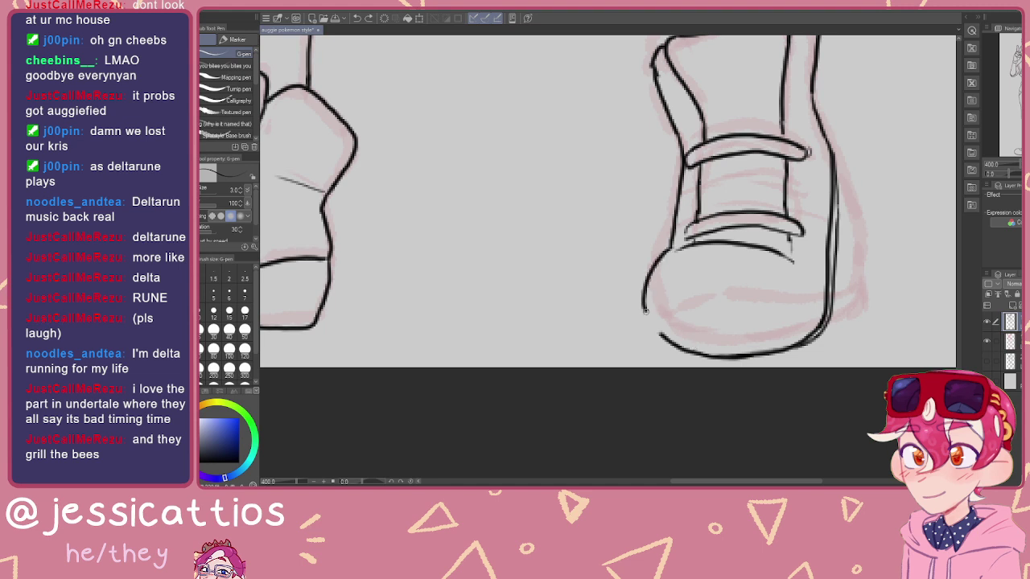
Step: Erase and redraw the right shoe's inner side line between the upper lace strap and the toe
scroll(682, 264, up, 2)
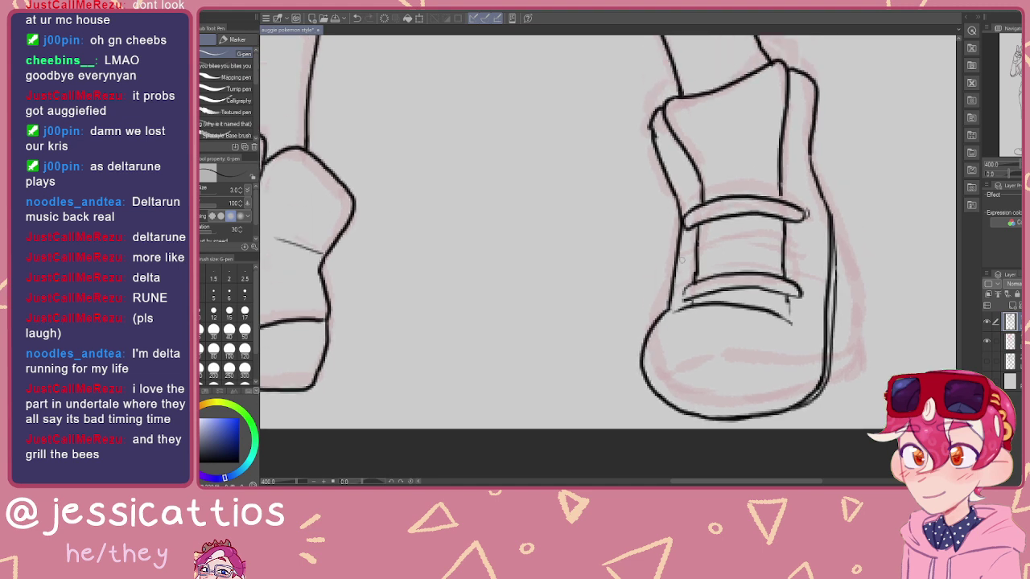
drag(682, 227, 671, 297)
key(e)
mouse_move(683, 215)
mouse_down()
mouse_move(669, 241)
mouse_move(664, 227)
mouse_move(660, 282)
mouse_up()
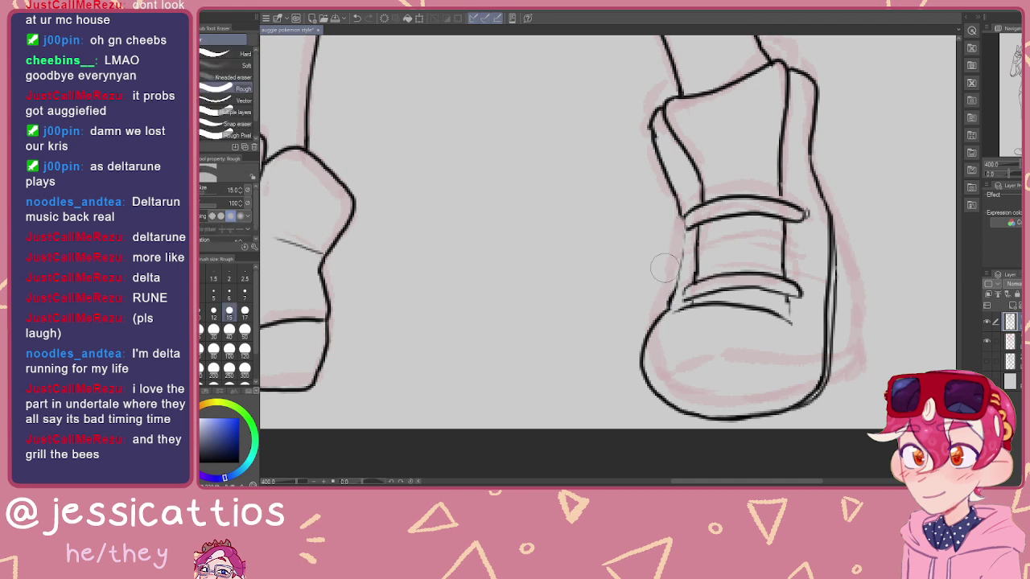
key(p)
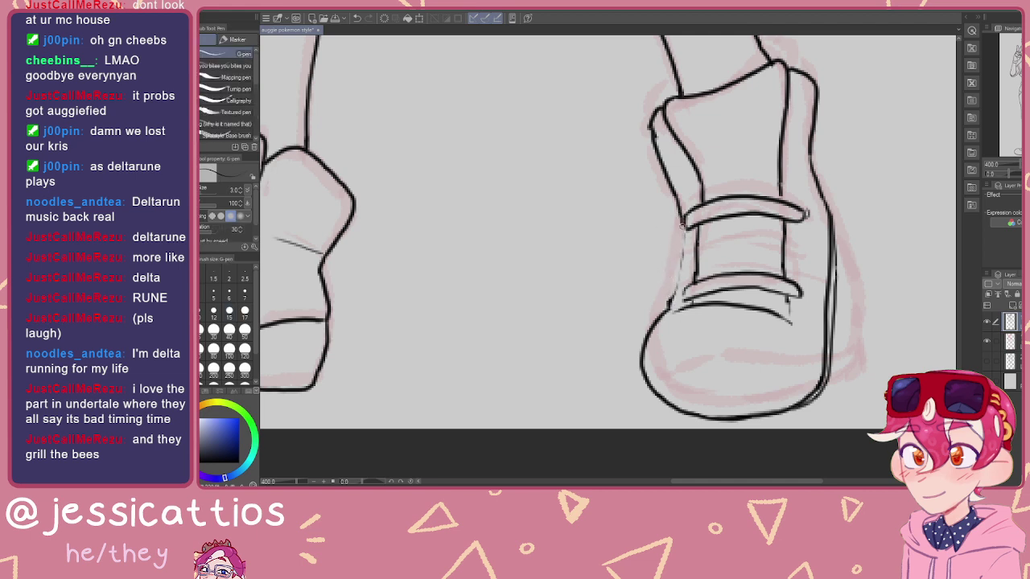
drag(683, 238, 676, 277)
Step: Hide the pink sketch layer so only the figure's line art shows, and make that layer active
scroll(680, 282, down, 5)
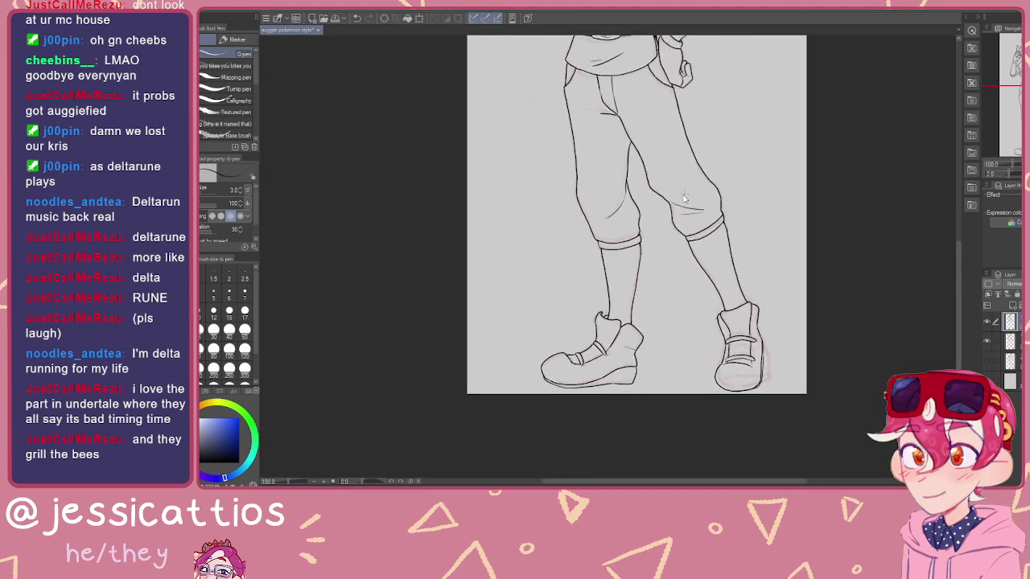
scroll(685, 193, down, 3)
drag(649, 296, 668, 307)
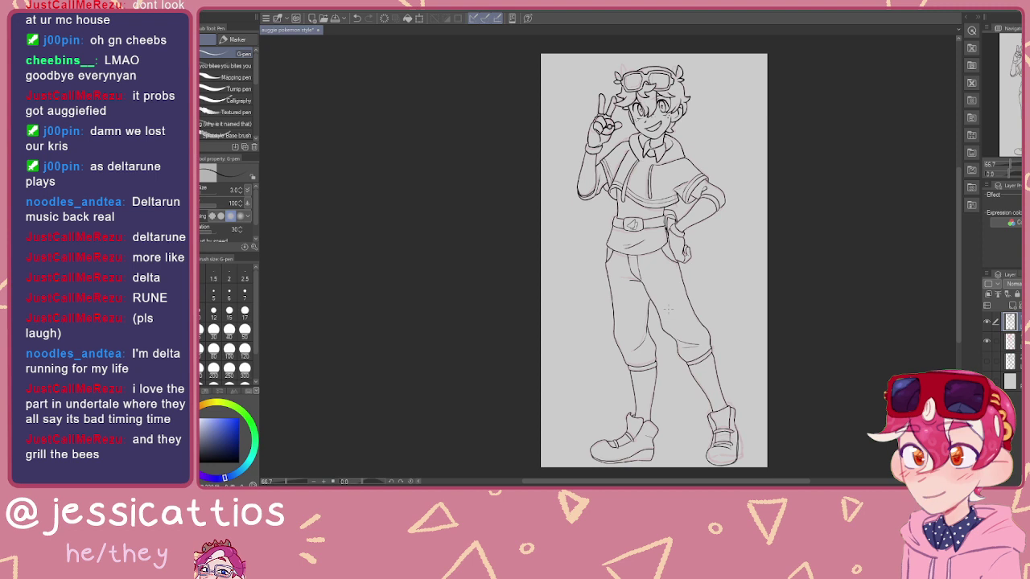
click(988, 340)
click(1016, 342)
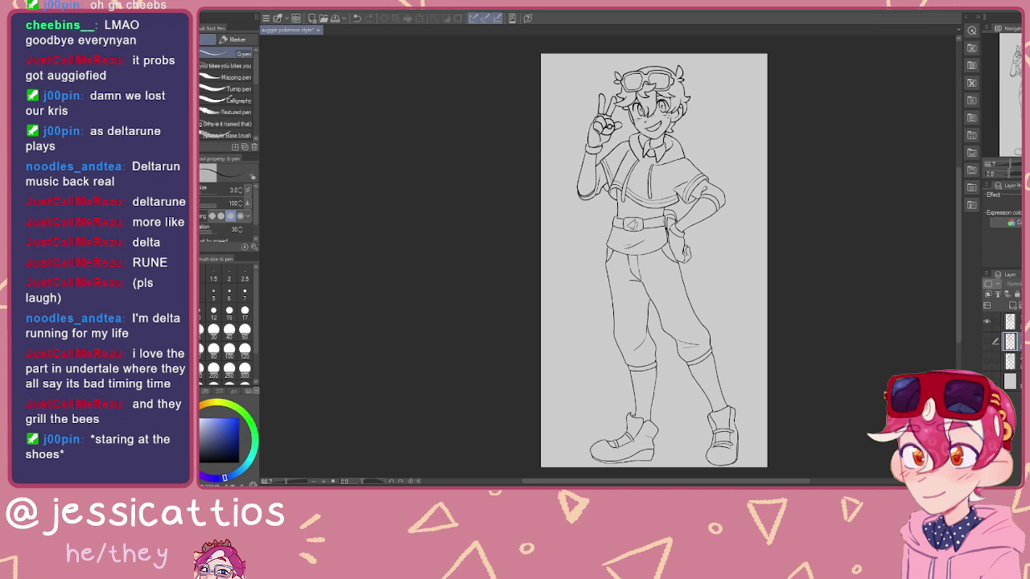
Step: Auto-select the area outside the figure, invert the selection, fill it with white on a new layer below the line art, and deselect
drag(733, 292, 727, 366)
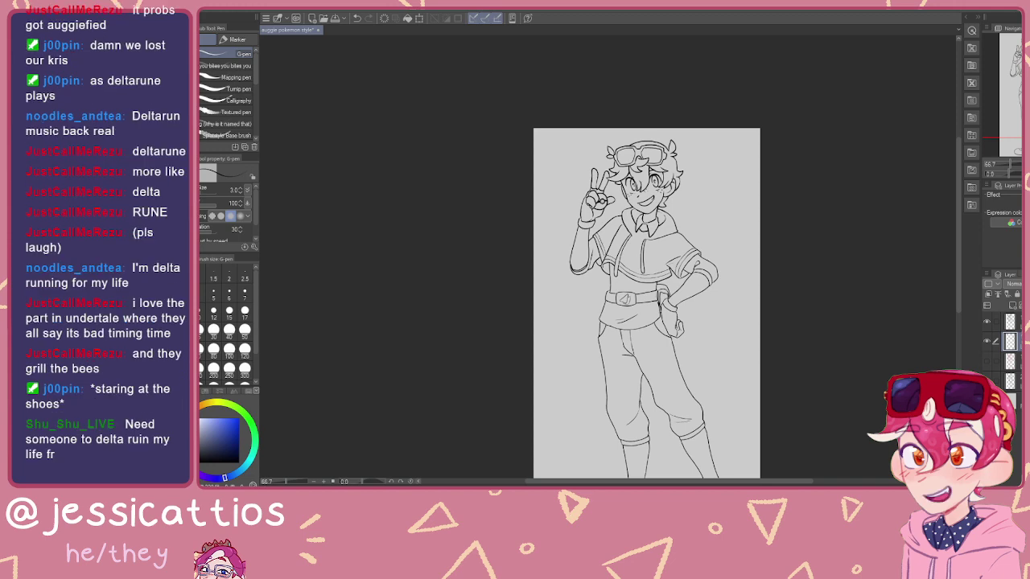
key(w)
drag(423, 265, 390, 161)
click(526, 97)
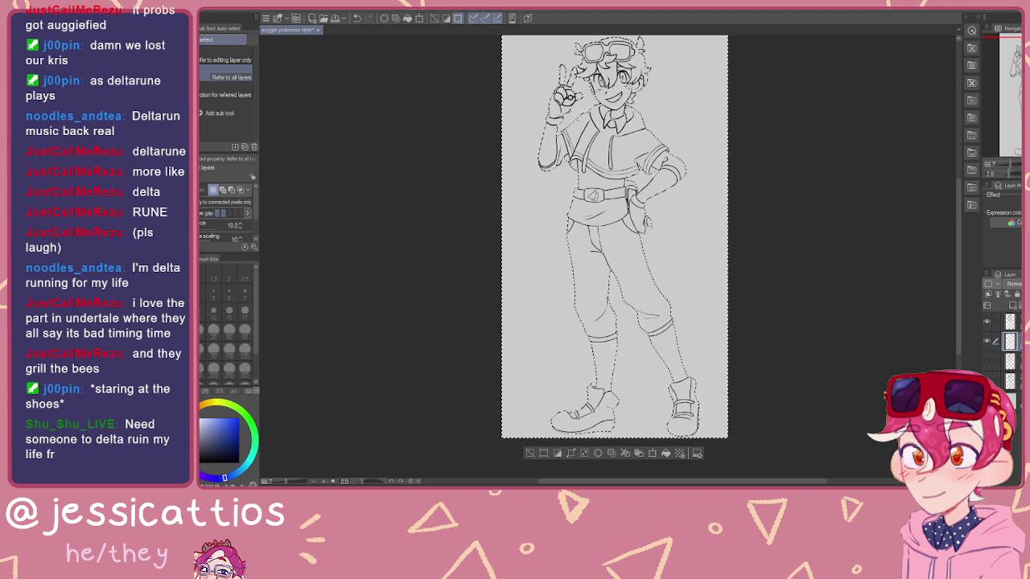
click(551, 455)
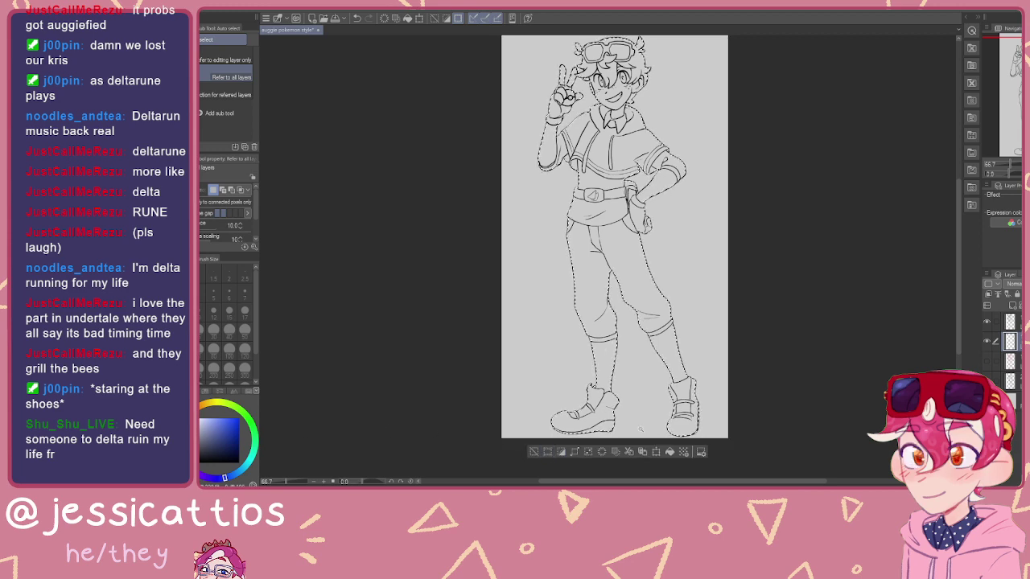
click(674, 454)
click(533, 452)
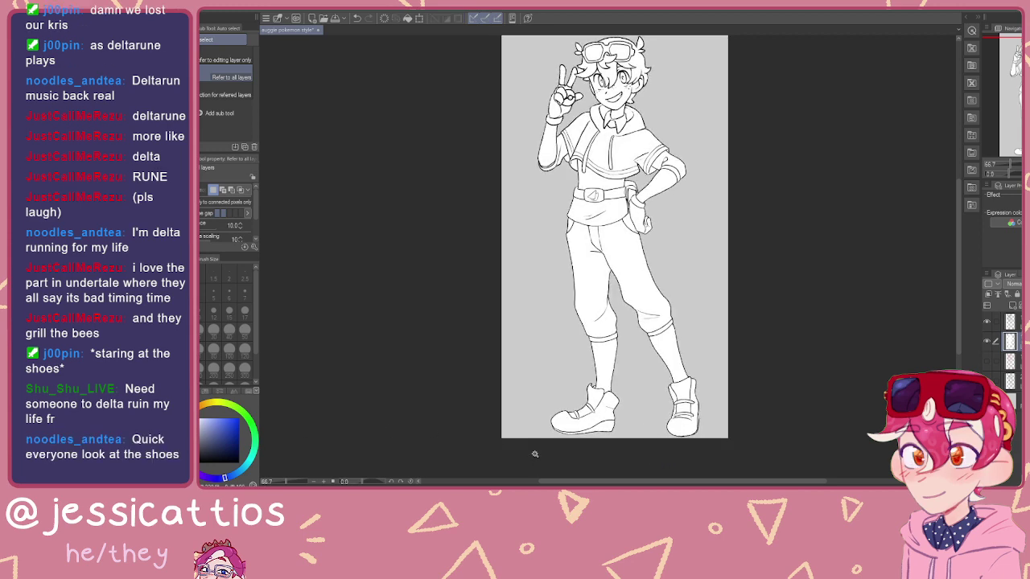
Step: Check the white fill over the figure and change the paper layer's color to a darker grey
drag(575, 276, 583, 338)
scroll(631, 272, up, 2)
drag(614, 141, 609, 110)
scroll(629, 139, up, 1)
scroll(652, 198, down, 3)
drag(652, 199, 693, 193)
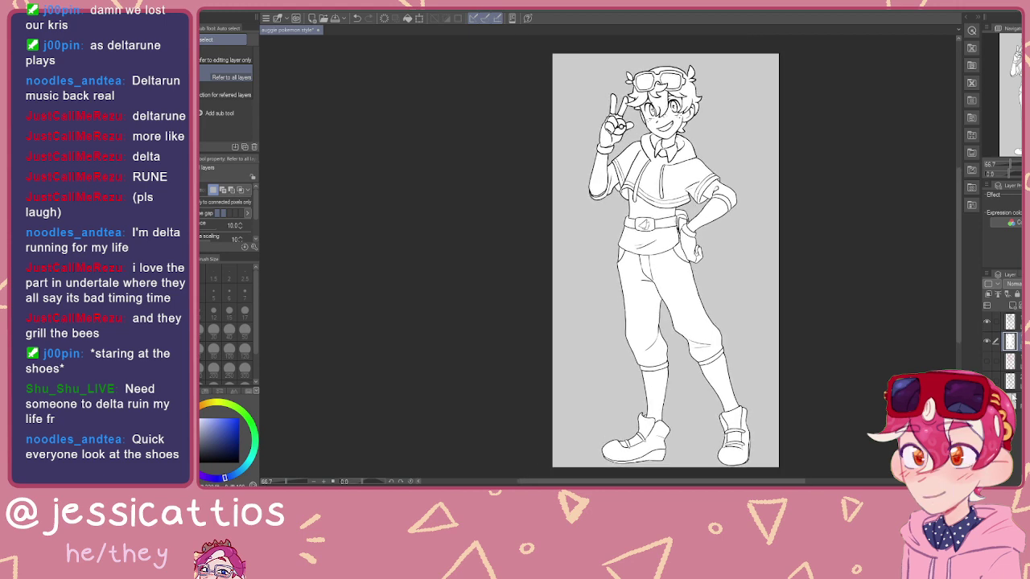
click(1016, 400)
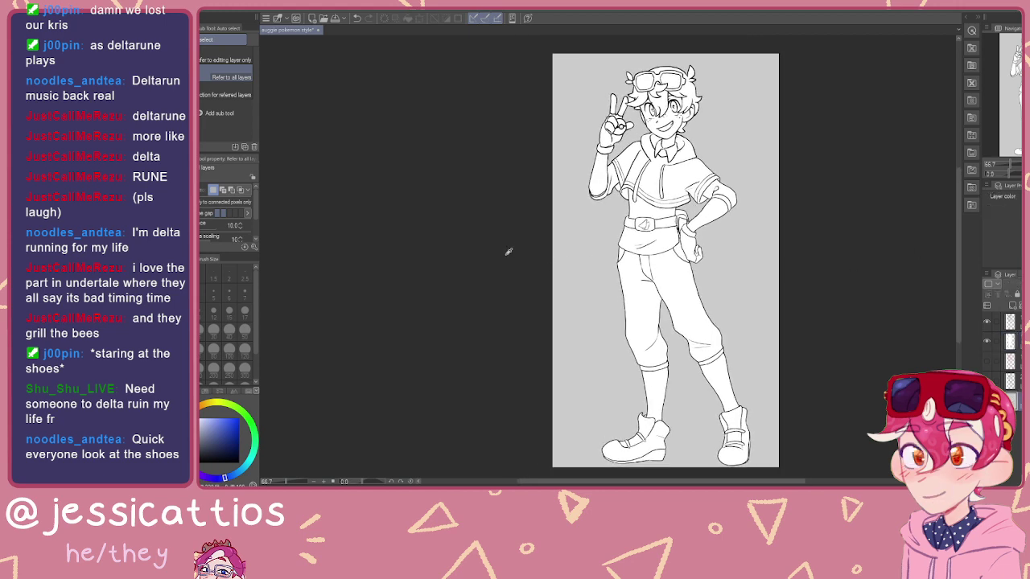
click(732, 176)
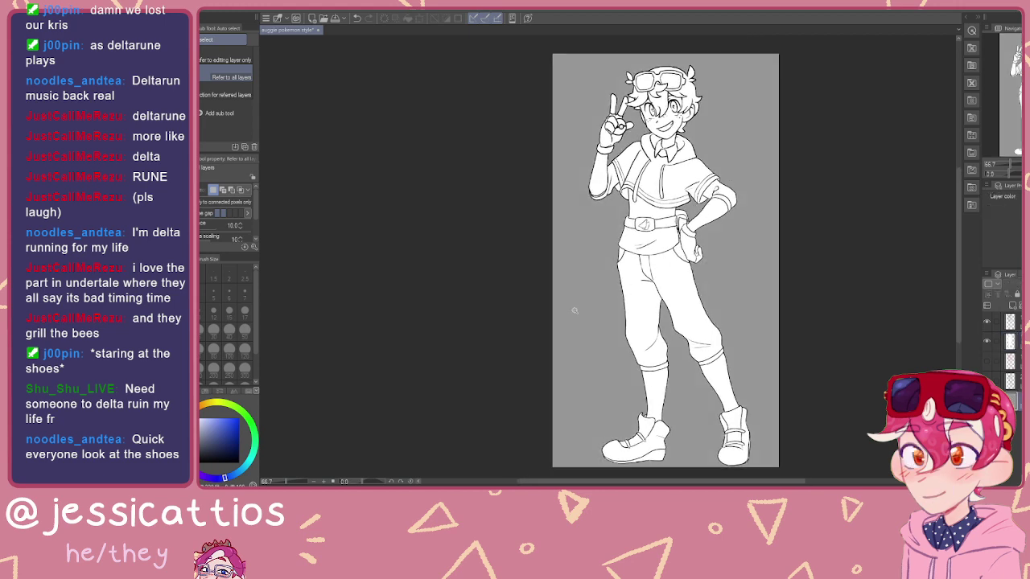
Step: Examine the line art of the face, raised hand and upper body against the grey background
drag(596, 250, 582, 282)
scroll(582, 282, up, 2)
scroll(577, 277, down, 1)
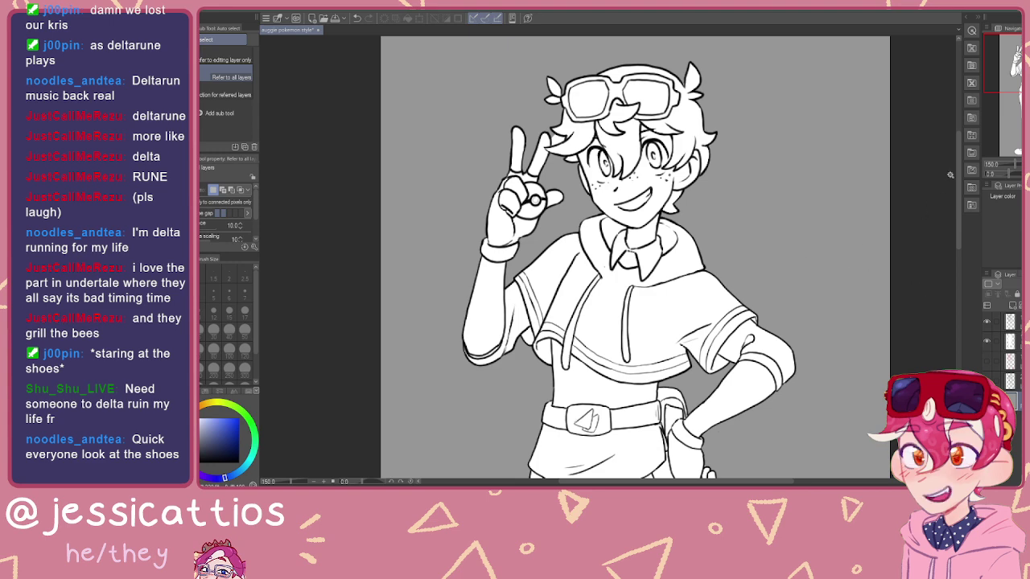
scroll(894, 172, up, 1)
drag(549, 132, 602, 205)
scroll(600, 205, up, 4)
scroll(597, 222, down, 5)
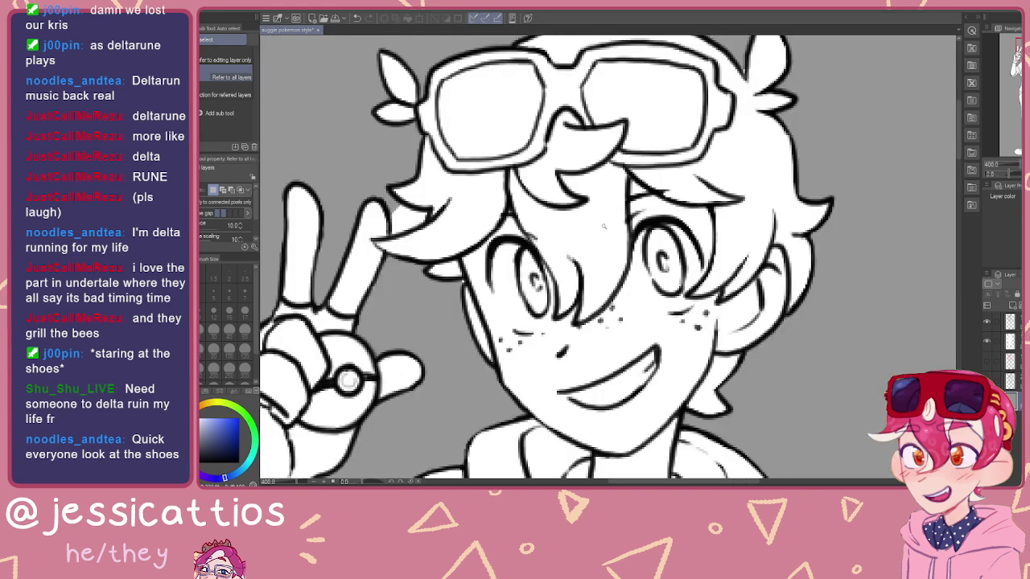
click(1011, 322)
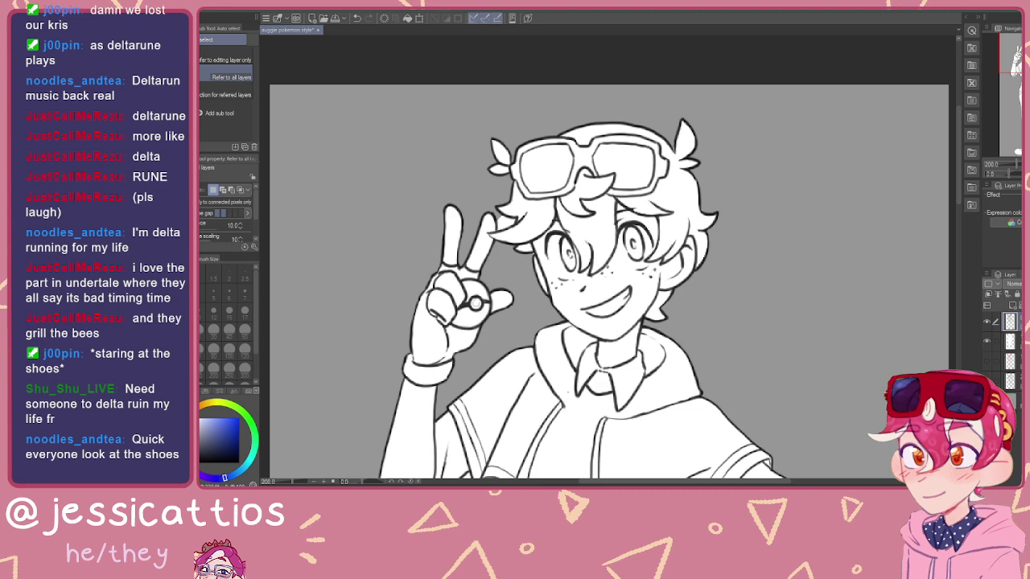
scroll(913, 293, up, 2)
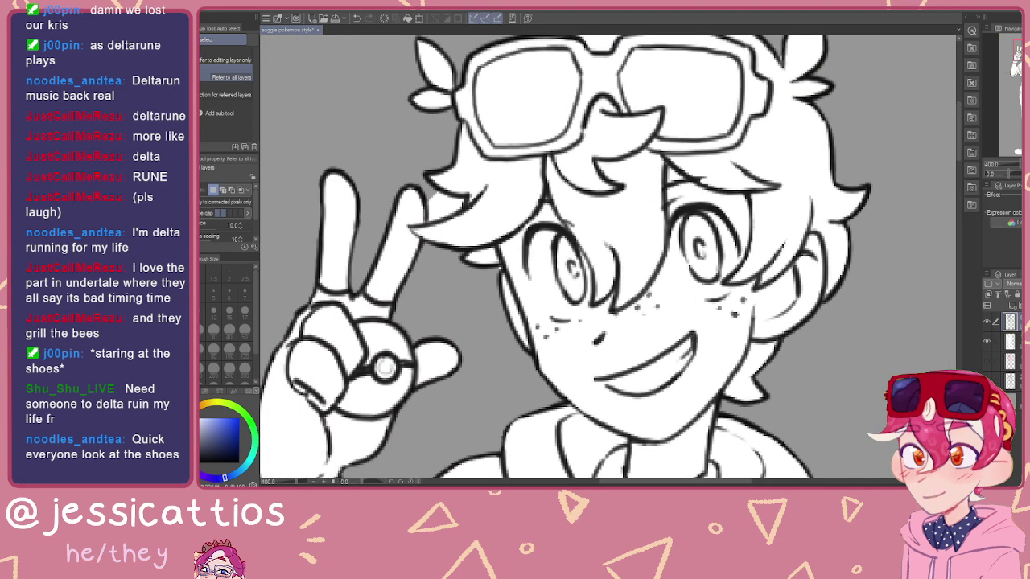
scroll(975, 314, down, 4)
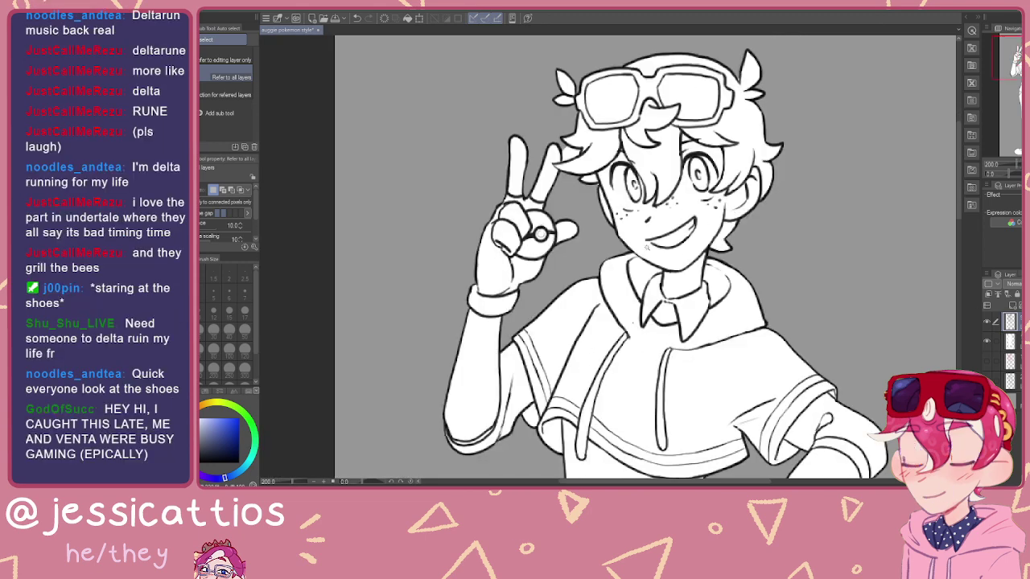
drag(683, 429, 726, 458)
Step: Paste the reference picture of the trainer with the cap onto a new layer between the line art and the white fill
click(1011, 342)
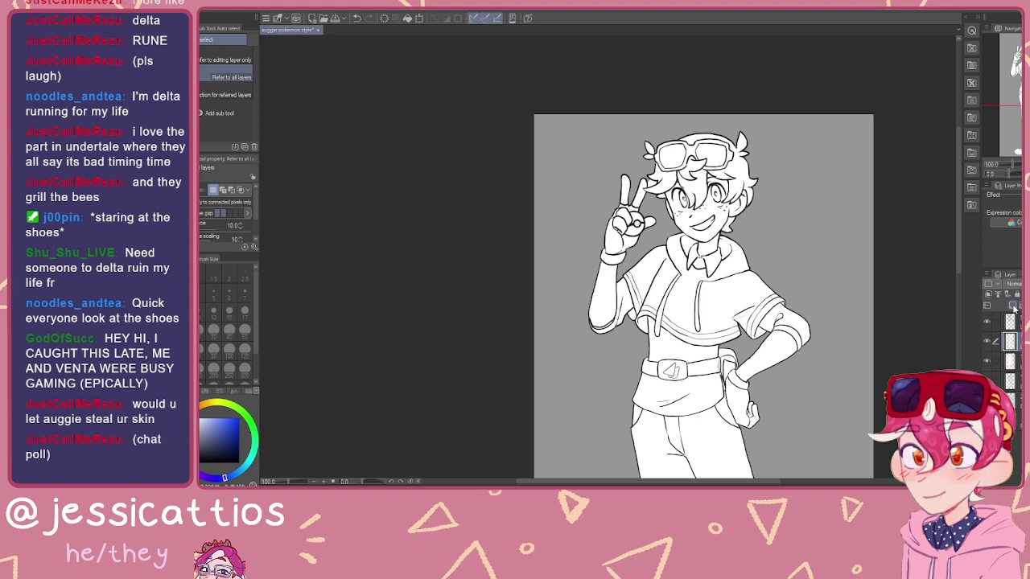
key(ctrl+v)
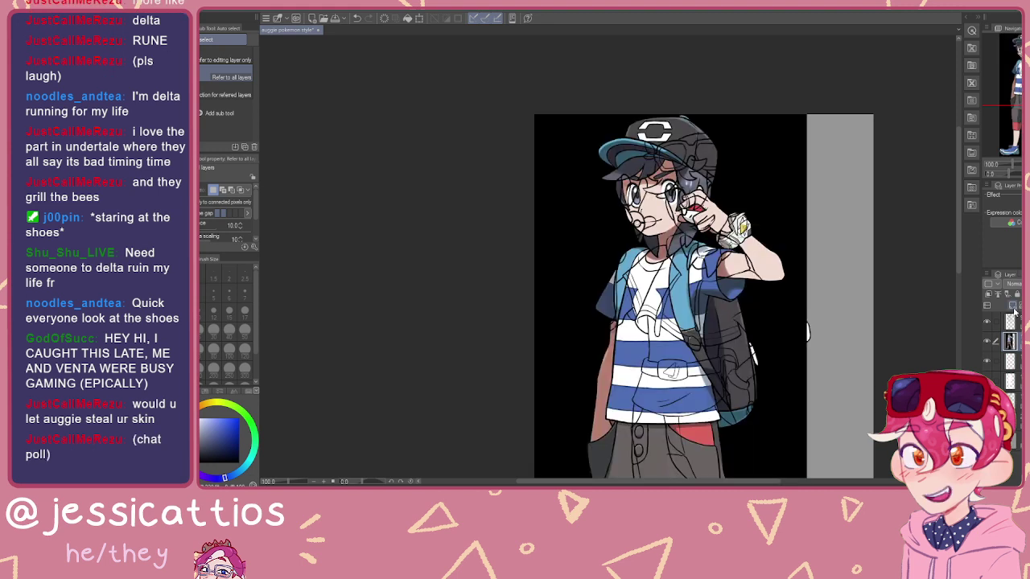
key(ctrl+t)
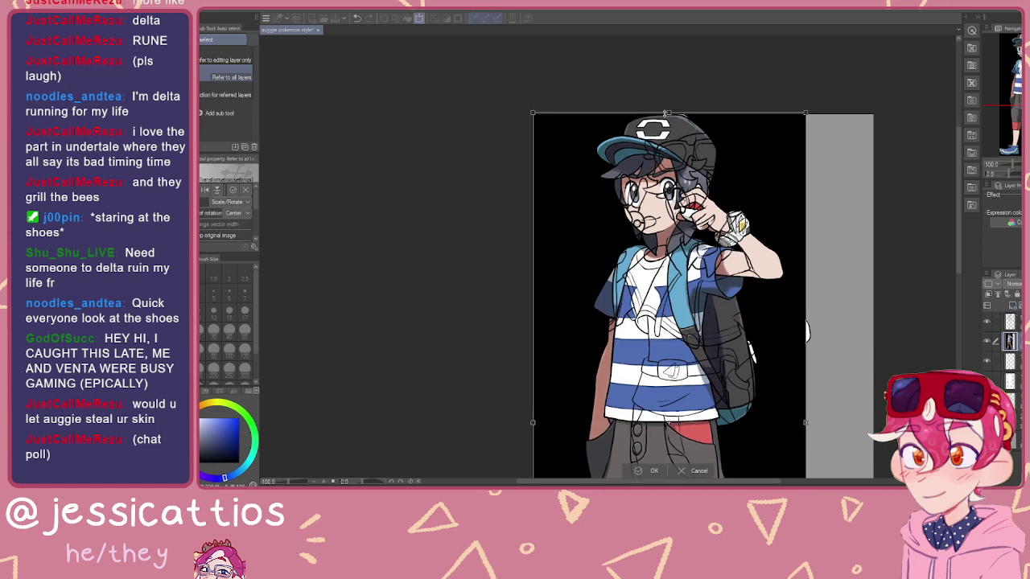
drag(810, 114, 783, 103)
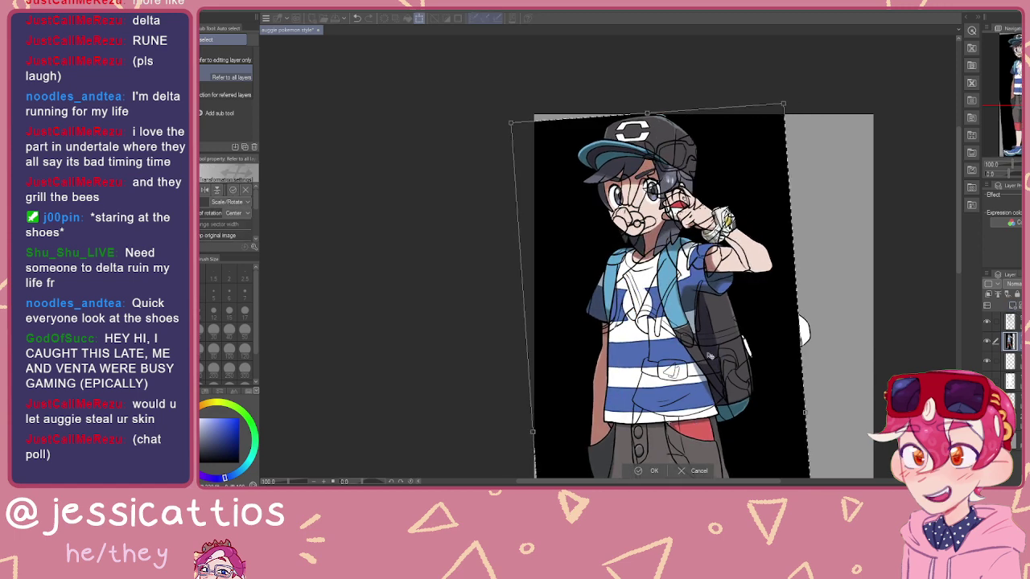
key(ctrl+z)
Step: Scale the trainer reference picture down and place it on the canvas beside the character's head and shoulder
scroll(657, 317, down, 2)
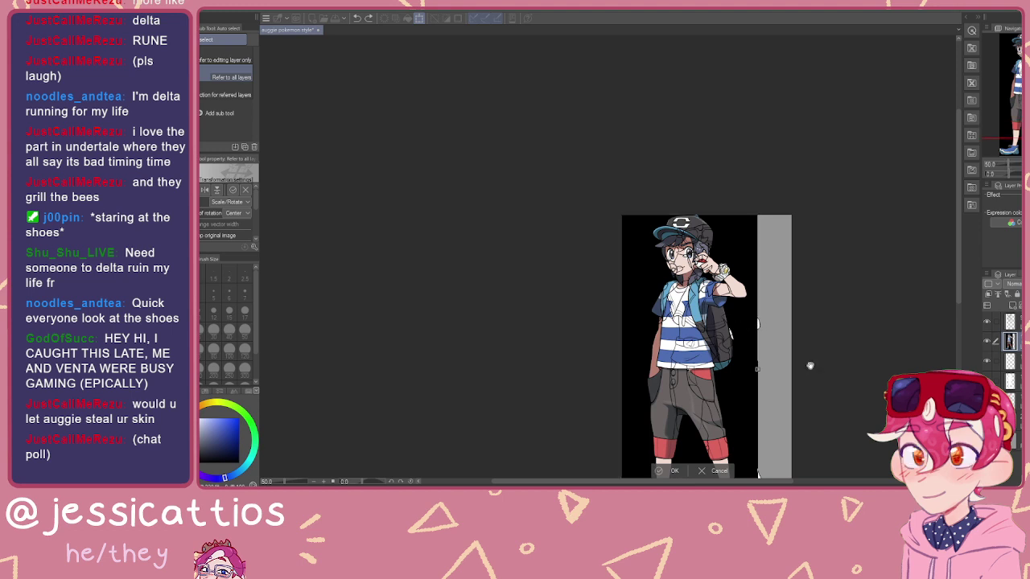
drag(810, 367, 790, 263)
drag(680, 420, 649, 193)
drag(687, 140, 766, 152)
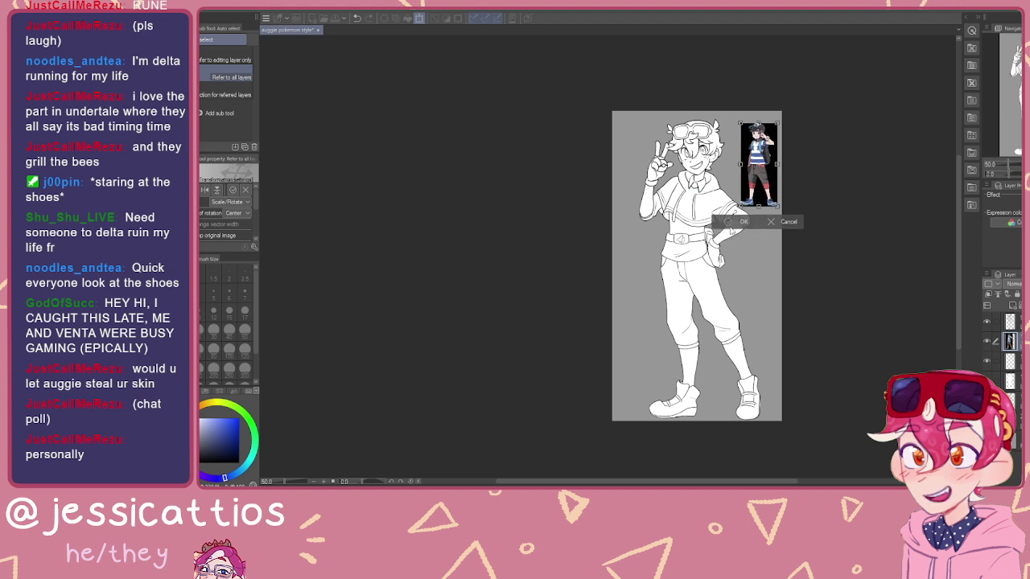
click(739, 222)
Step: Confirm the trainer reference's placement and sample the skin color from his face
scroll(737, 219, down, 1)
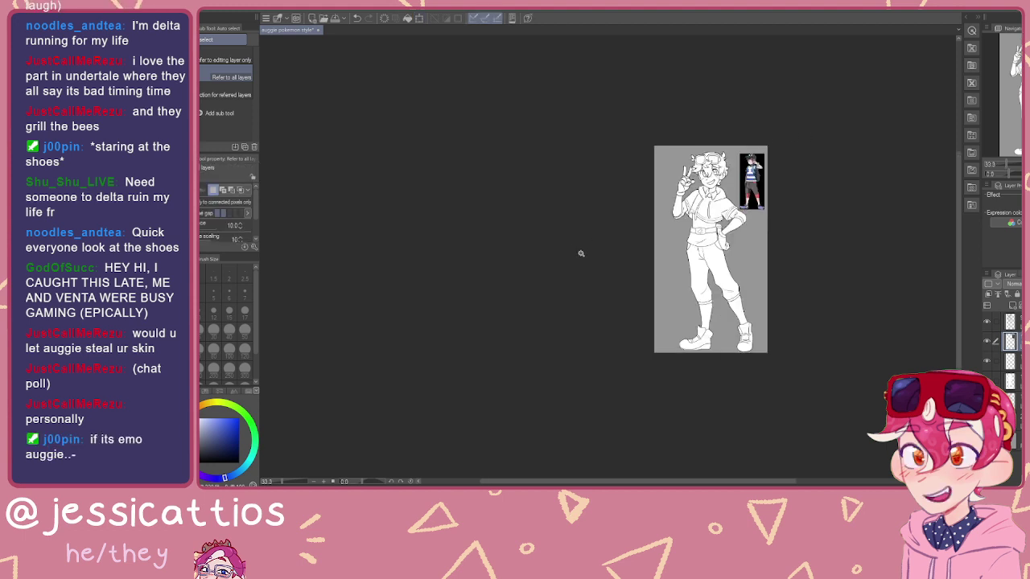
scroll(624, 215, up, 3)
scroll(795, 155, up, 1)
drag(855, 133, 617, 357)
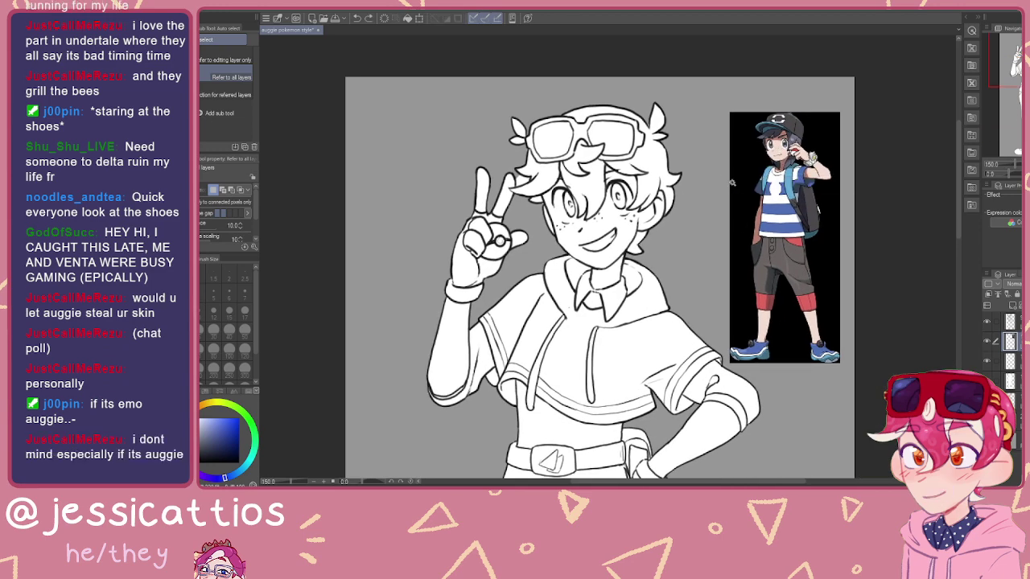
key(p)
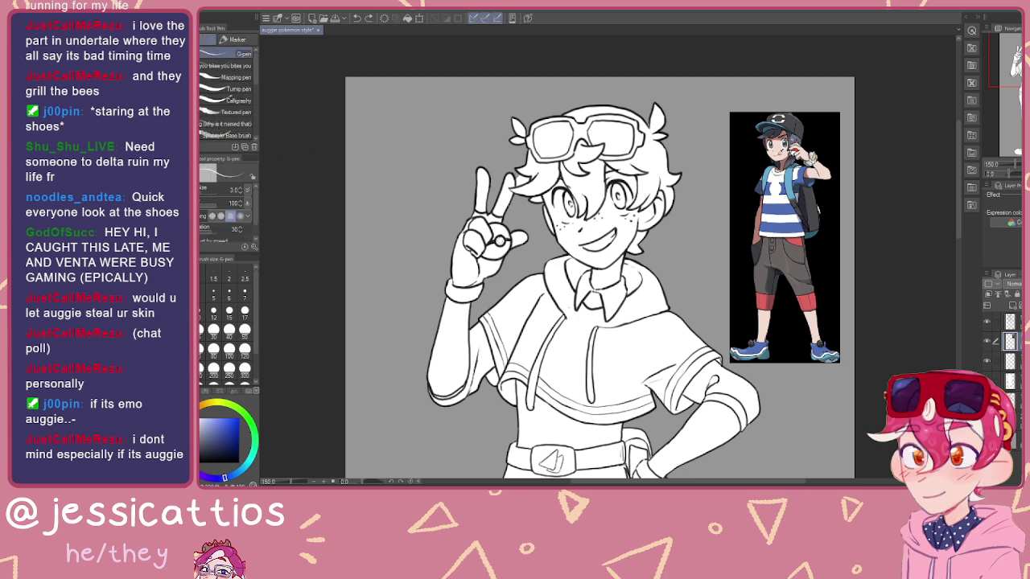
alt+click(779, 150)
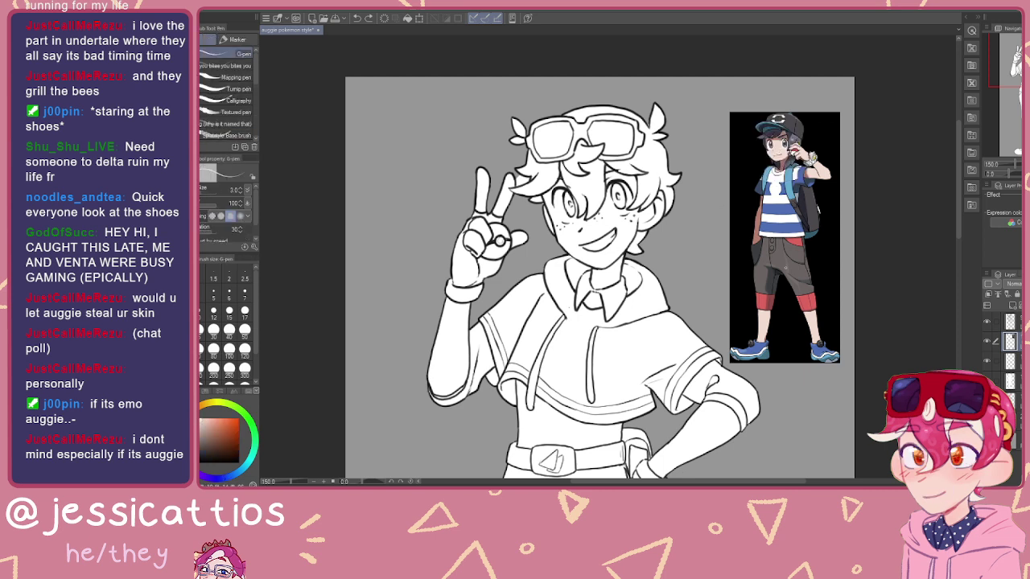
Step: Hide the trainer reference and recolor the figure's entire white fill with the sampled skin color using Lasso fill
click(988, 342)
click(1010, 381)
scroll(329, 331, down, 1)
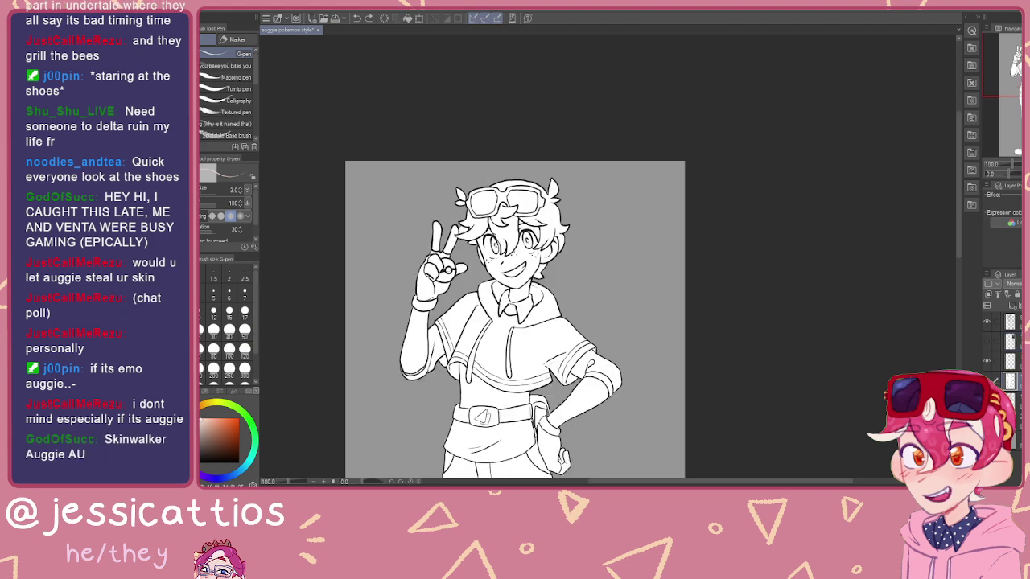
key(u)
click(235, 112)
drag(736, 266, 812, 107)
key(ctrl+minus)
mouse_move(643, 37)
mouse_down()
mouse_move(756, 294)
mouse_move(538, 462)
mouse_move(483, 108)
mouse_up()
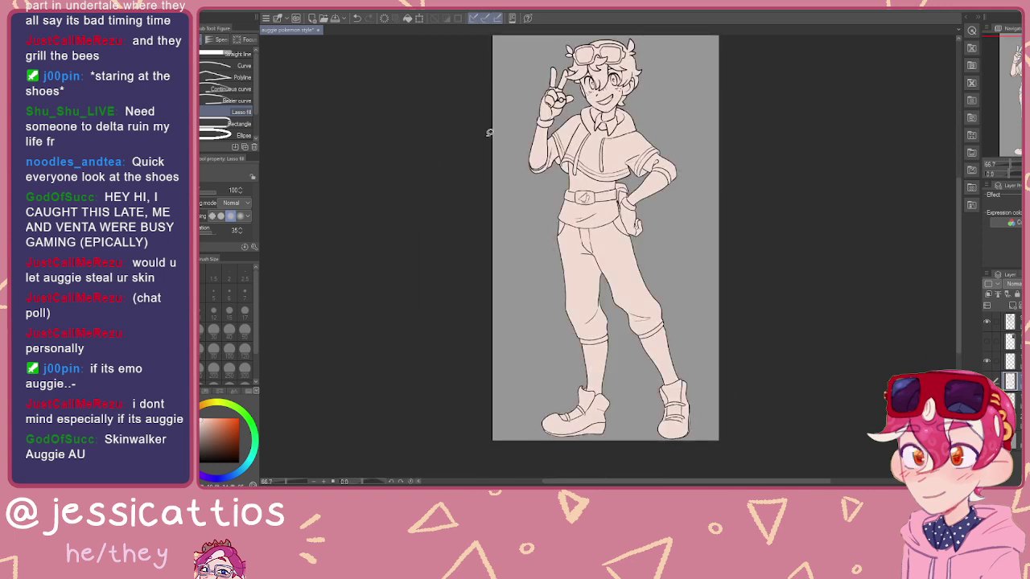
Step: Check the skin-colored fill on the face, raised hand and upper body
drag(573, 171, 563, 272)
scroll(568, 270, up, 3)
drag(603, 131, 587, 255)
scroll(586, 255, up, 2)
scroll(585, 256, down, 3)
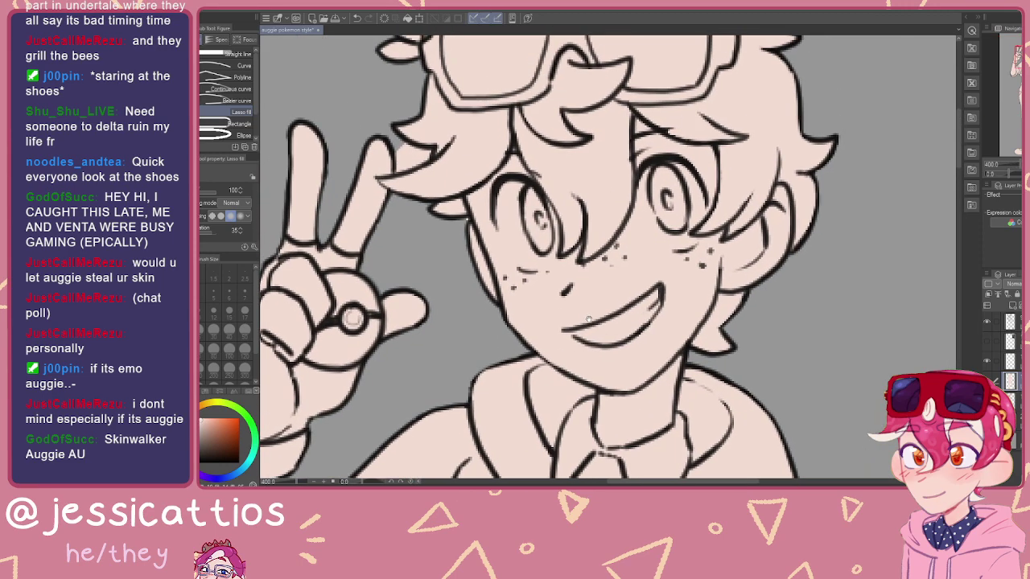
scroll(543, 330, down, 2)
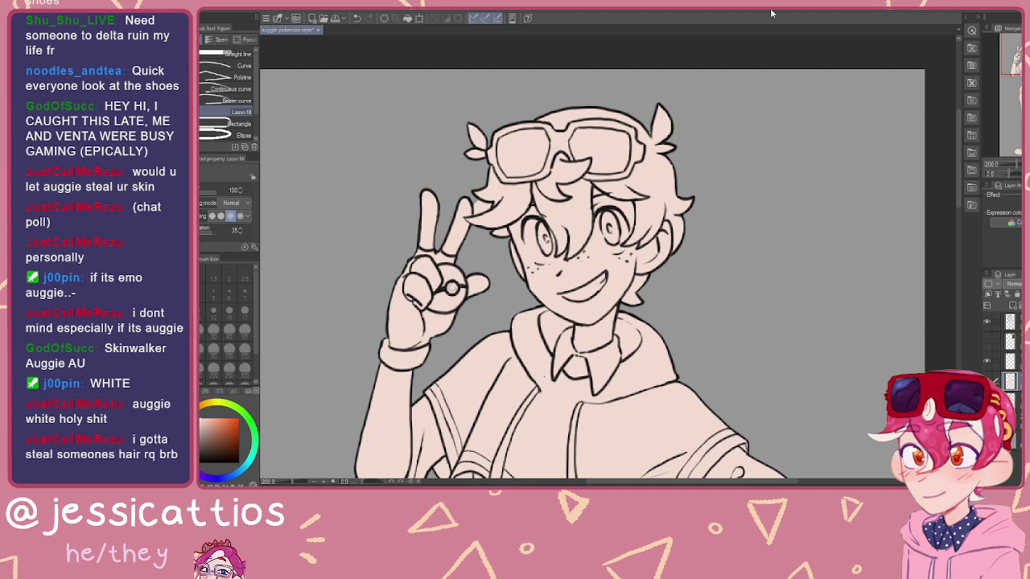
Step: Sample the orange hair color from a pasted picture of the red-haired character and clip the layer above the skin fill to it
key(ctrl+v)
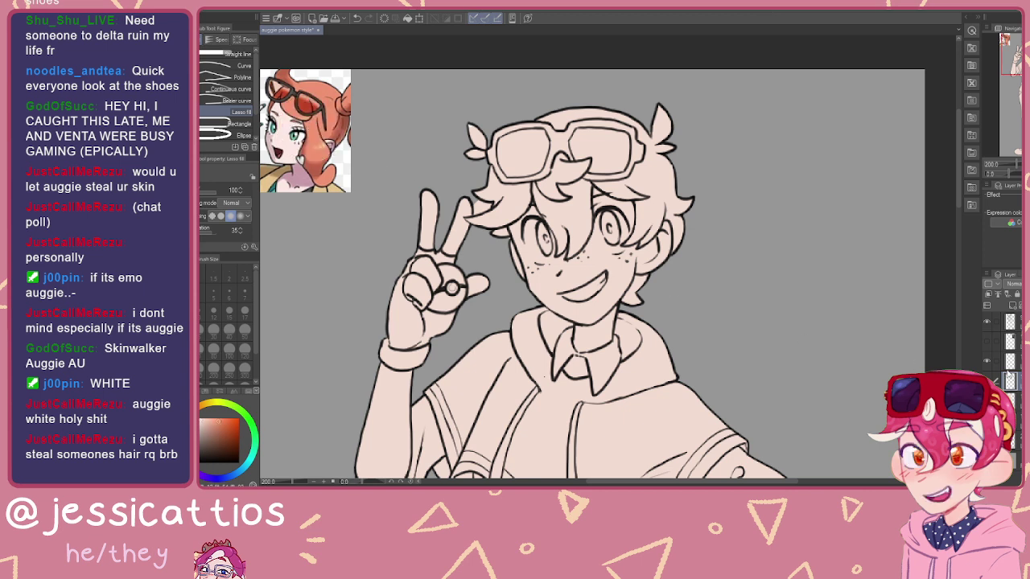
click(996, 323)
click(1012, 342)
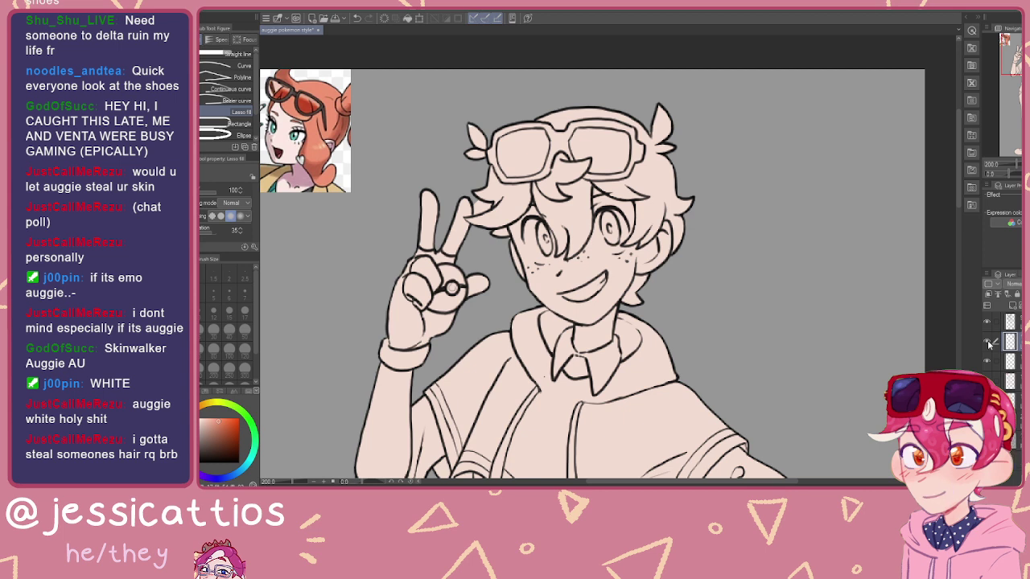
click(1010, 362)
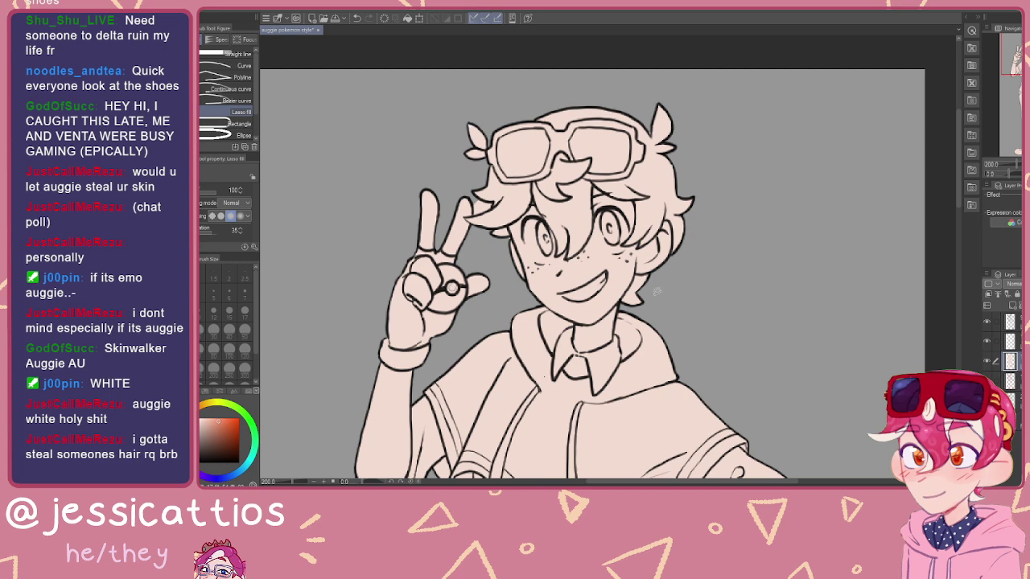
scroll(635, 243, up, 2)
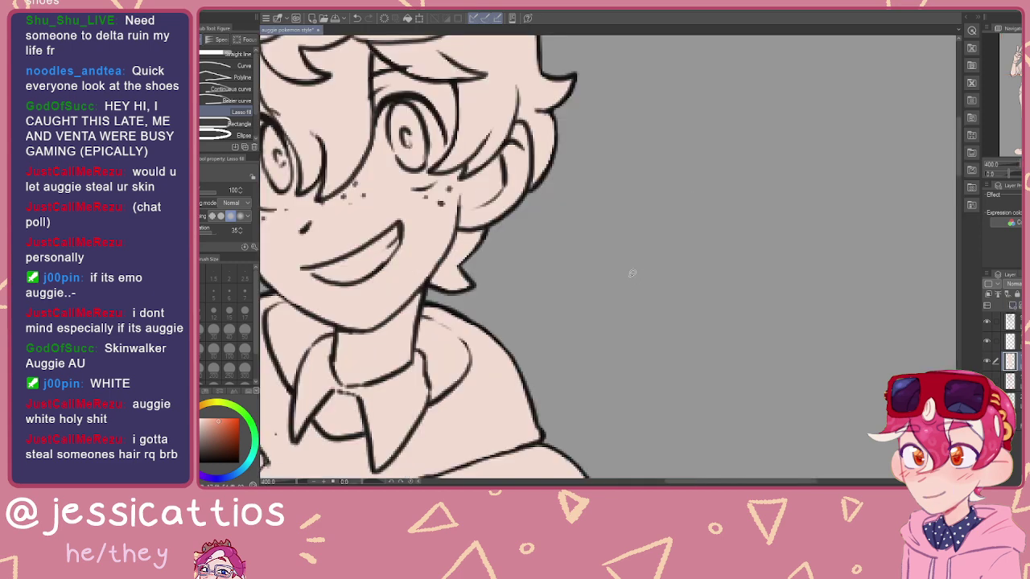
drag(636, 243, 729, 309)
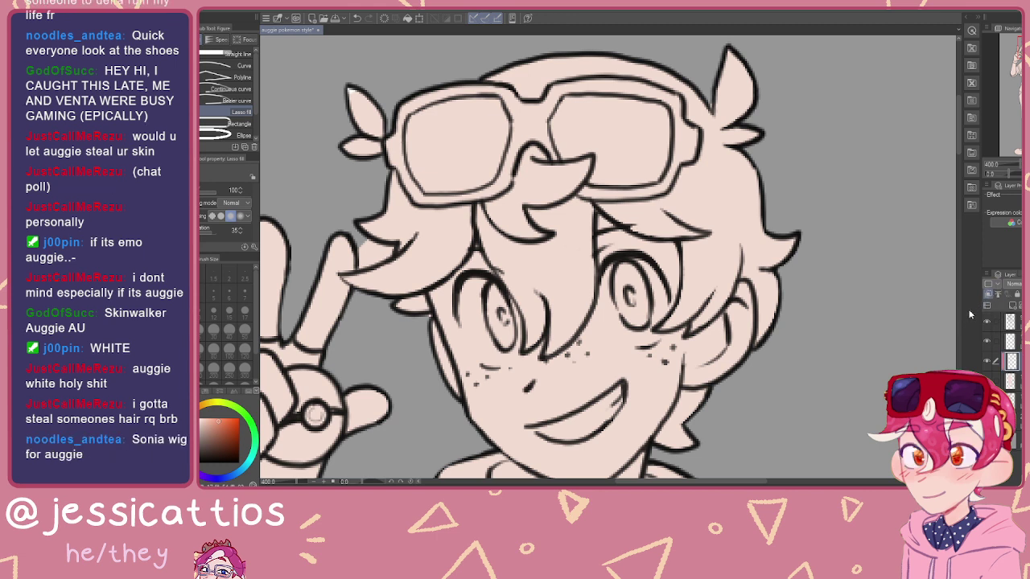
mouse_move(522, 207)
mouse_down()
mouse_move(533, 303)
mouse_move(515, 269)
mouse_up()
mouse_move(479, 206)
mouse_down()
mouse_move(587, 157)
mouse_move(593, 200)
mouse_up()
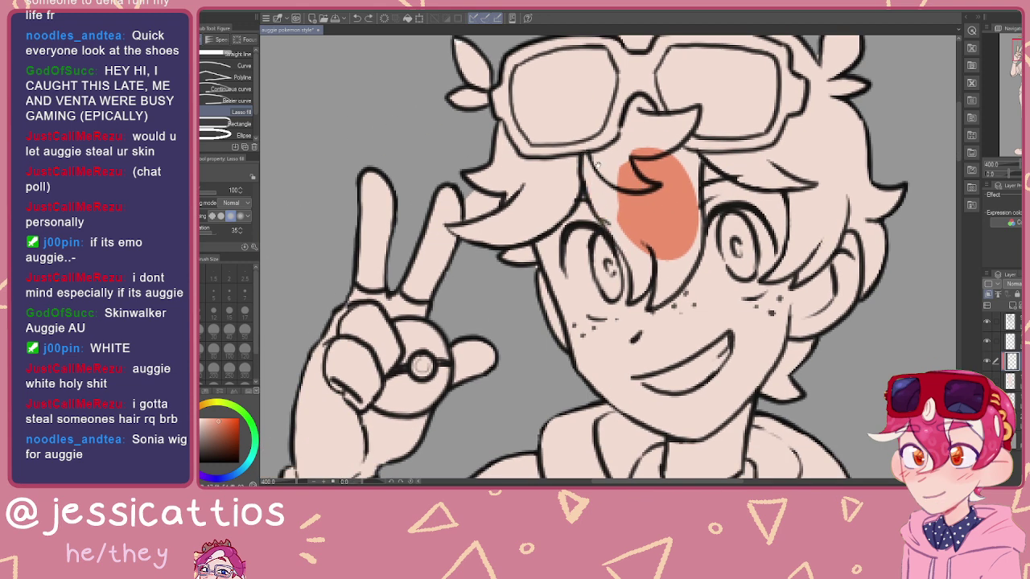
drag(605, 159, 584, 205)
key(ctrl+z)
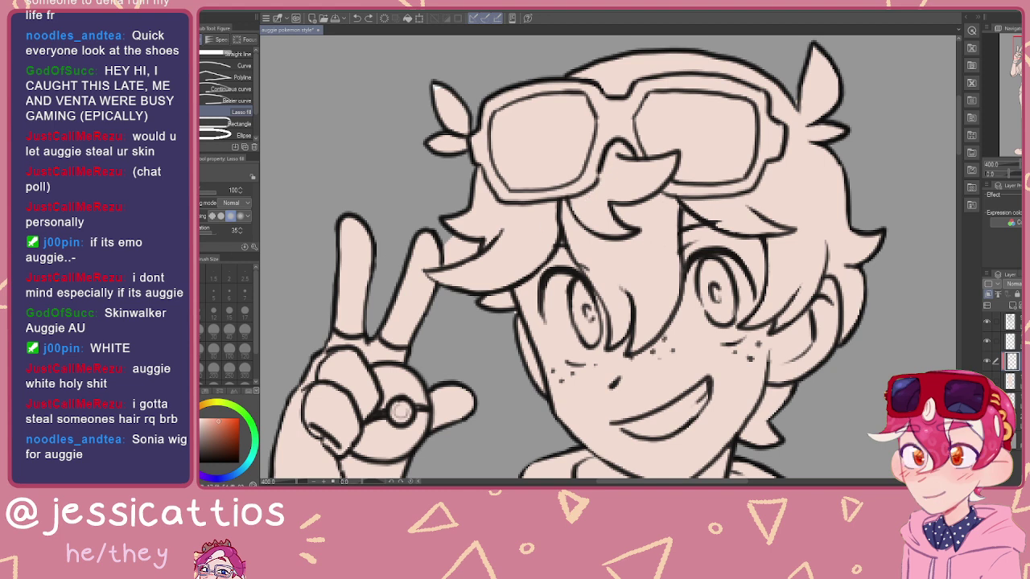
Step: Fill the bangs, side hair and crown around the goggles with orange on the clipped layer, referring to other layers
key(g)
click(628, 182)
click(665, 224)
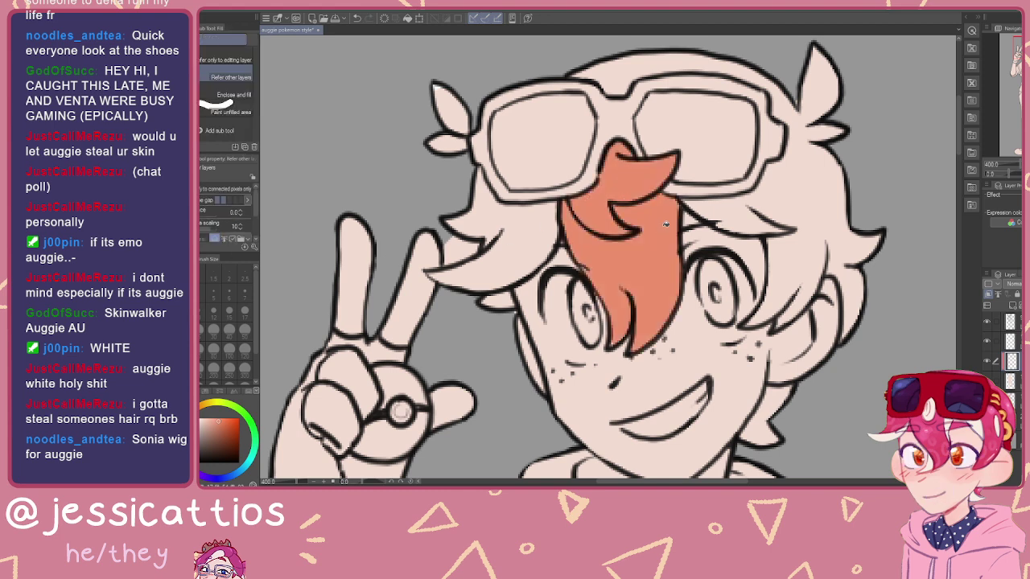
click(745, 209)
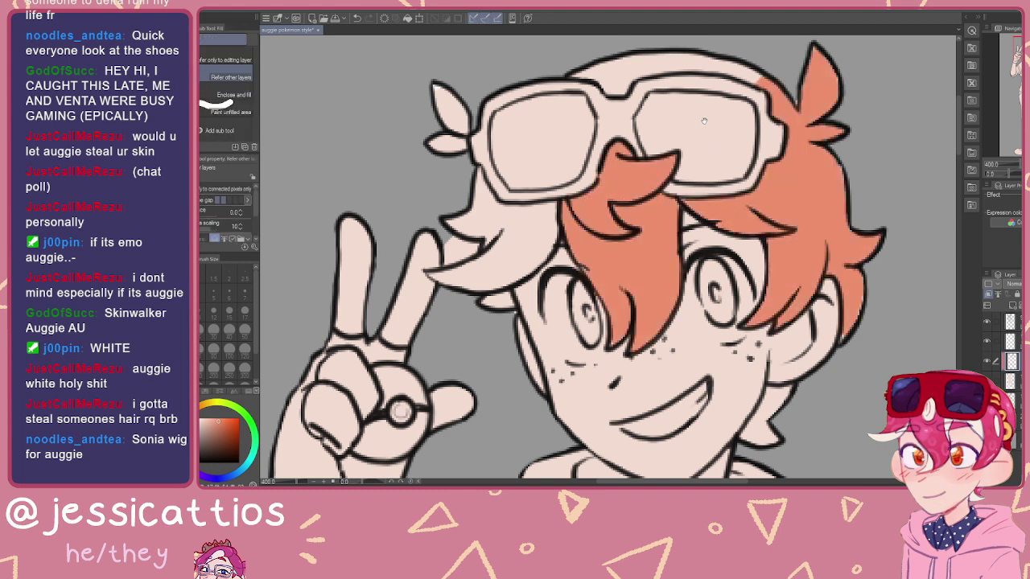
click(695, 64)
click(512, 206)
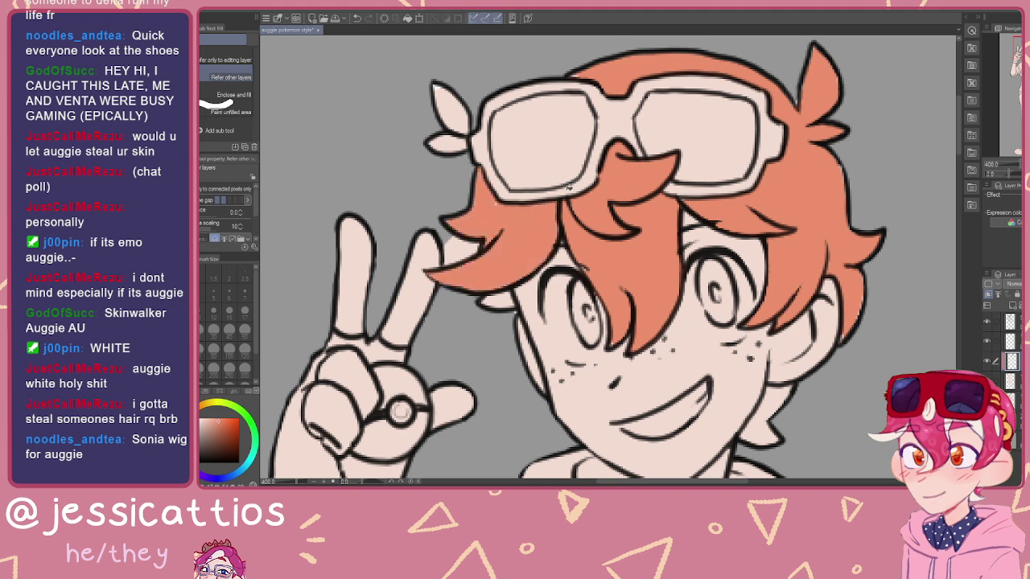
Step: Erase the stray skin color between the raised finger and the hair on the skin layer with the Rough eraser at size 6
key(u)
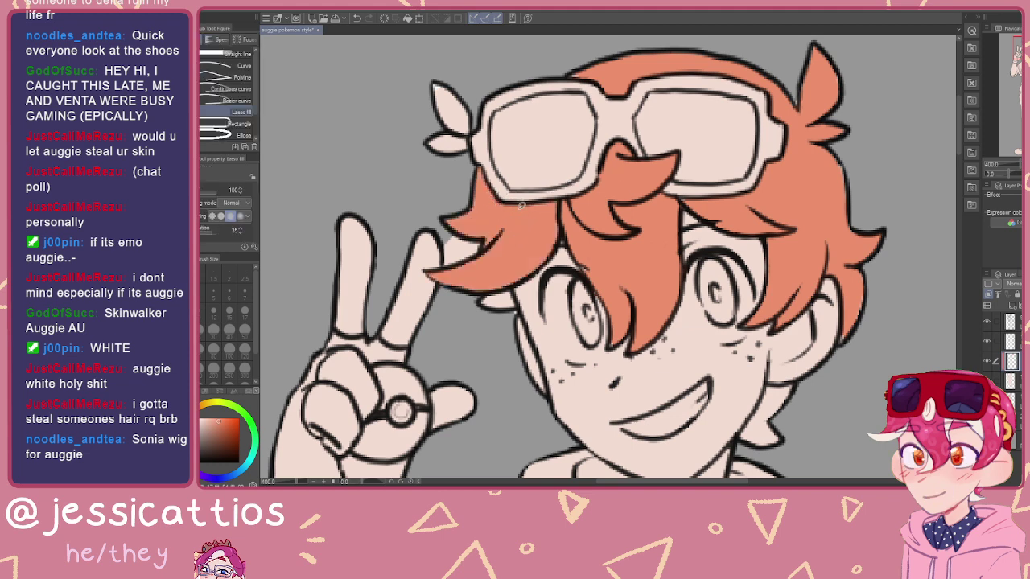
click(1011, 382)
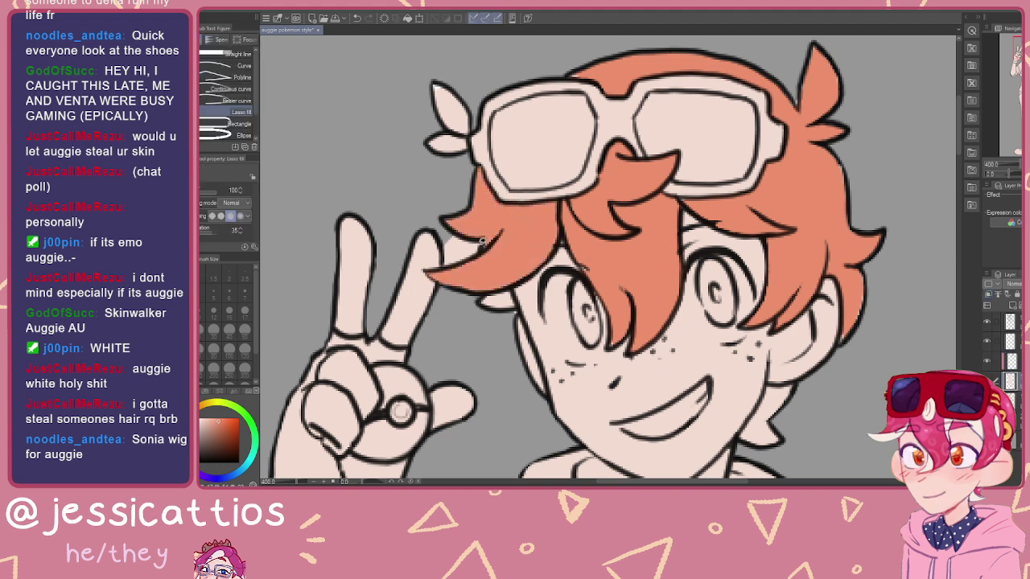
key(e)
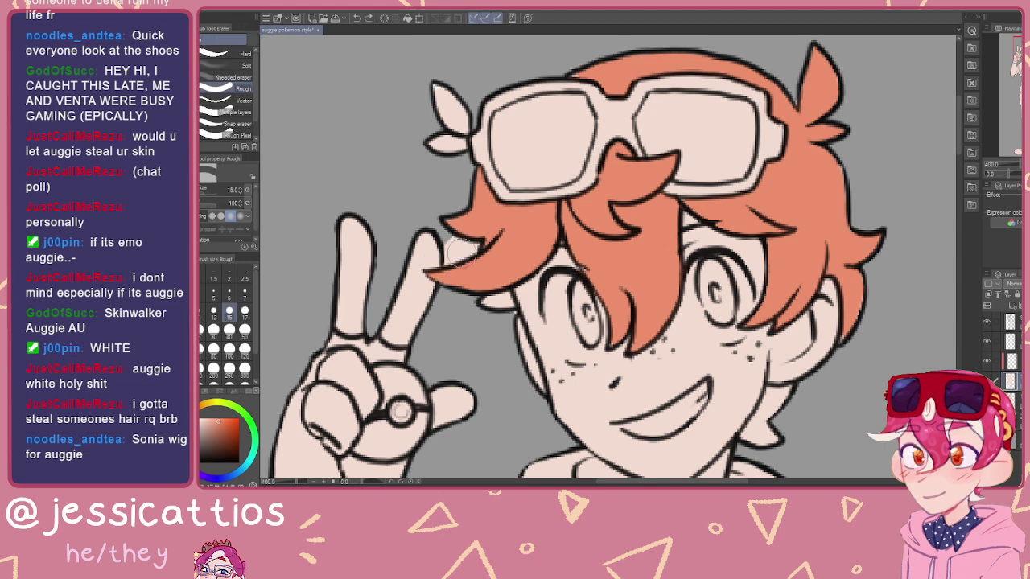
key(bracketleft)
key(bracketleft)
key(bracketleft)
key(bracketleft)
key(bracketleft)
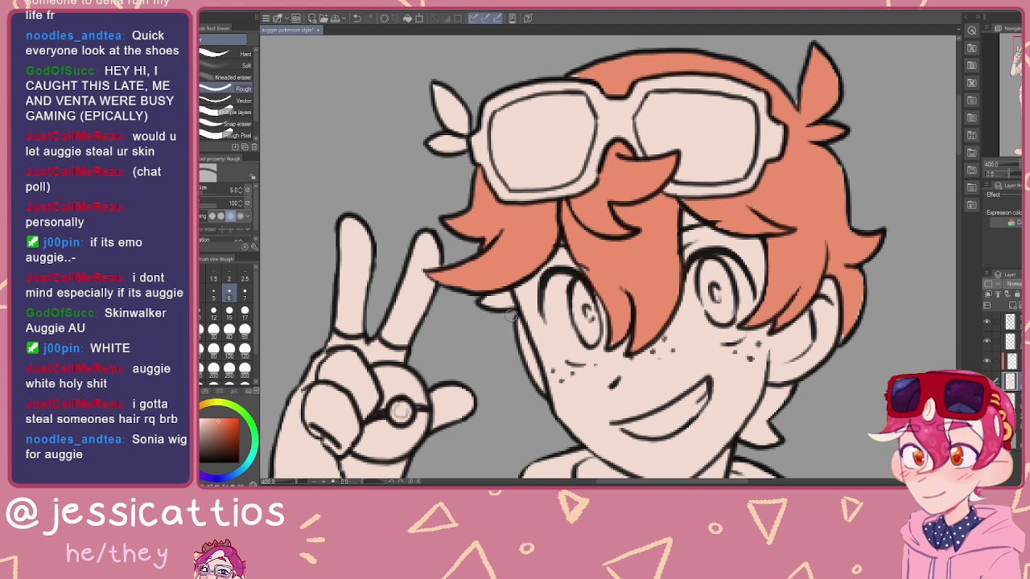
Step: Lasso fill the hair at the nape and the small tuft beneath the side bangs with orange on the clipped hair layer
click(1012, 362)
alt+click(661, 238)
key(u)
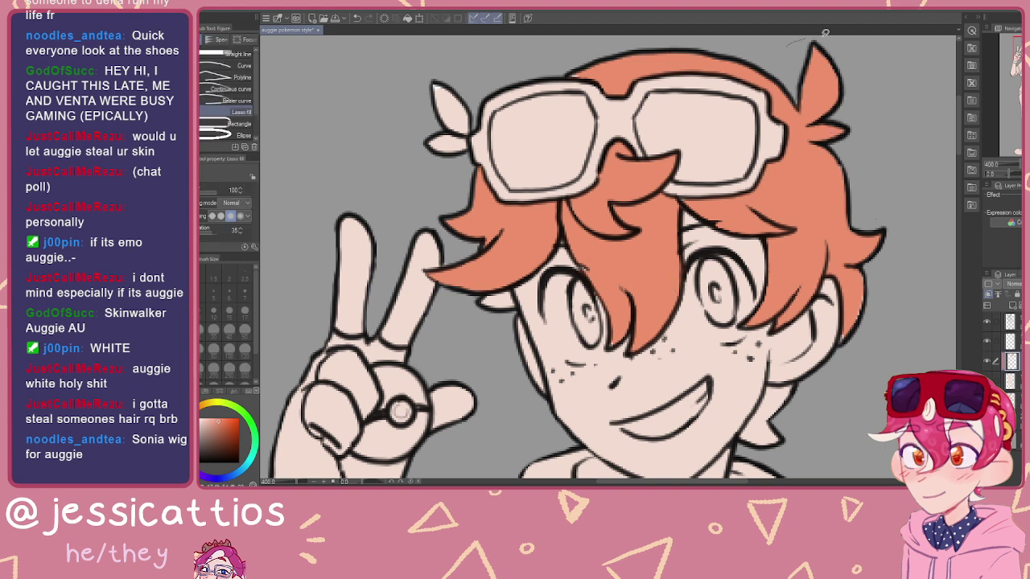
drag(783, 347, 739, 245)
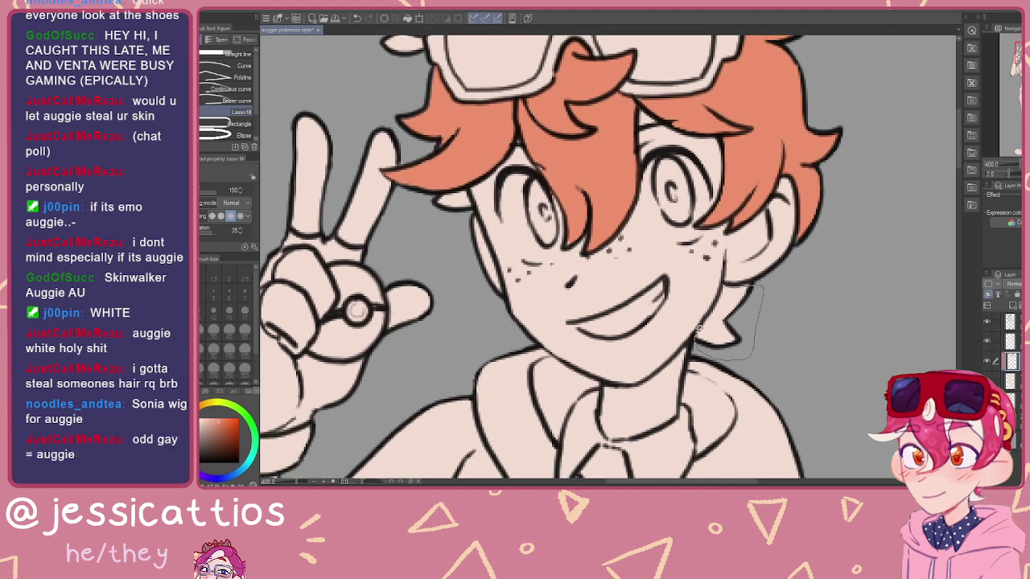
drag(711, 311, 735, 282)
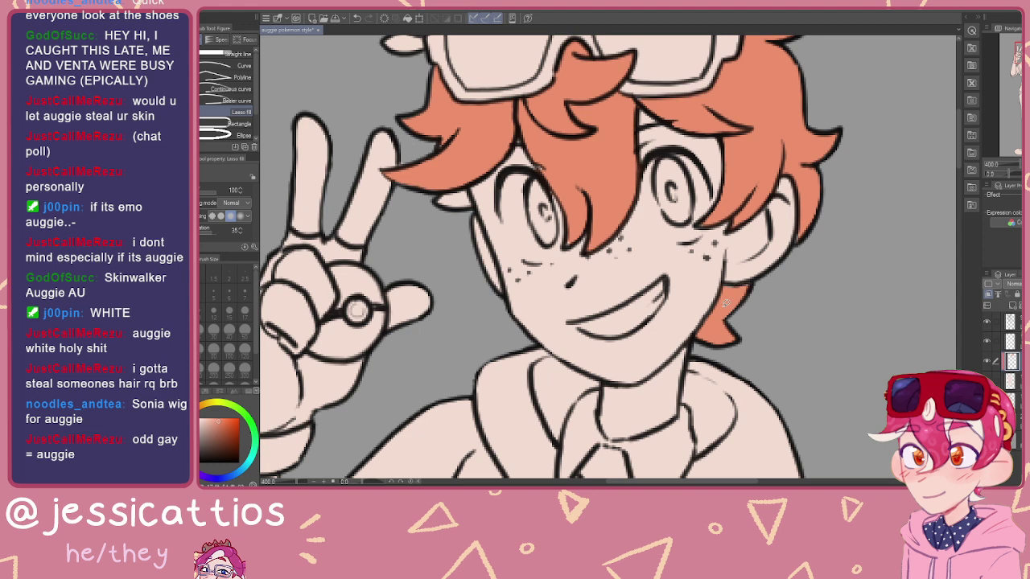
drag(527, 226, 705, 233)
mouse_move(647, 197)
mouse_down()
mouse_move(620, 218)
mouse_move(620, 192)
mouse_up()
drag(661, 151, 597, 274)
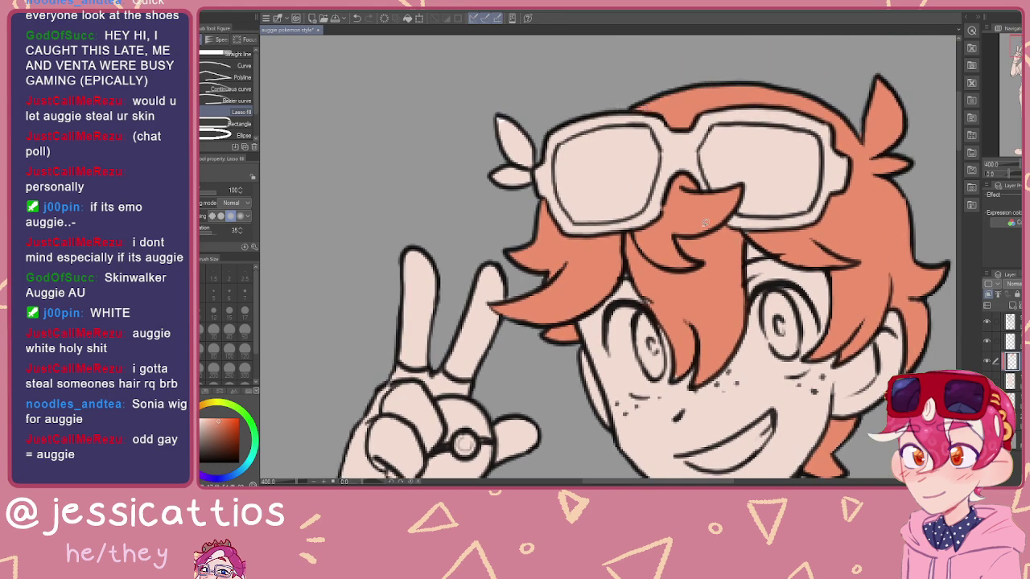
Step: Examine the orange hair fill around the face, bangs and goggles for missed areas
drag(684, 269, 622, 185)
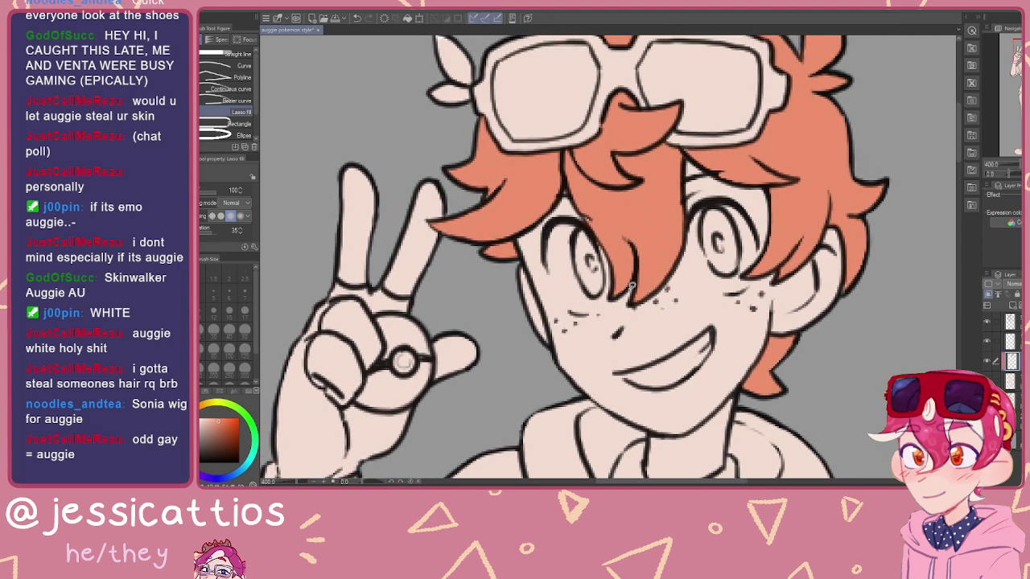
scroll(632, 286, down, 2)
mouse_move(598, 261)
mouse_down()
mouse_move(579, 104)
mouse_move(572, 166)
mouse_move(561, 120)
mouse_move(644, 183)
mouse_move(679, 191)
mouse_up()
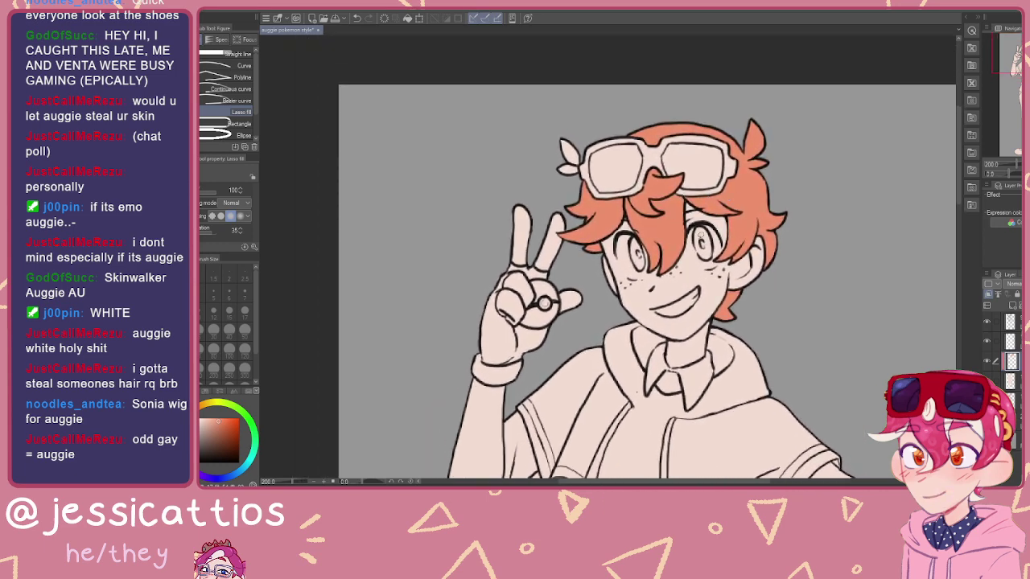
scroll(648, 257, up, 2)
drag(615, 191, 654, 253)
scroll(654, 253, down, 3)
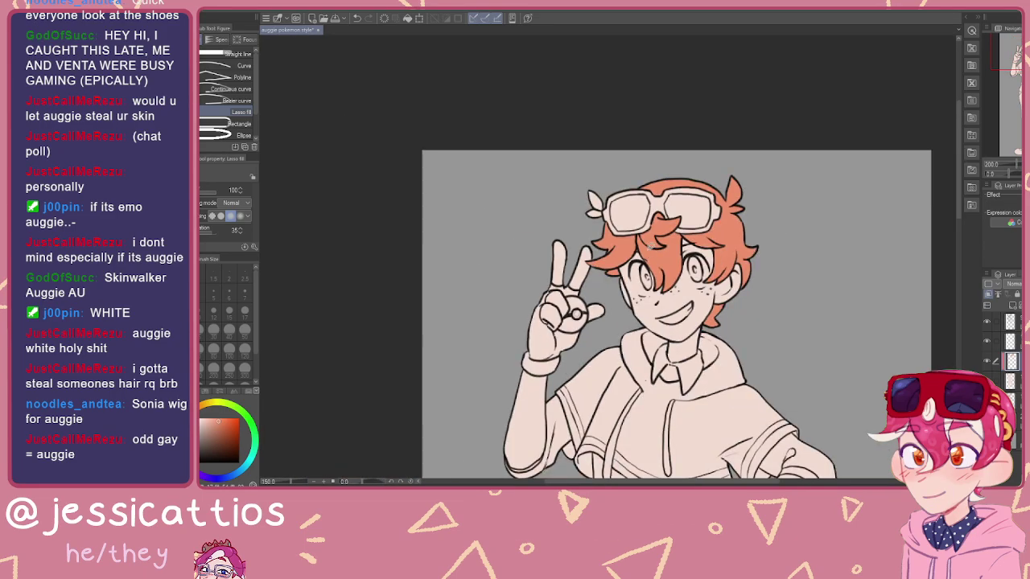
scroll(618, 267, up, 1)
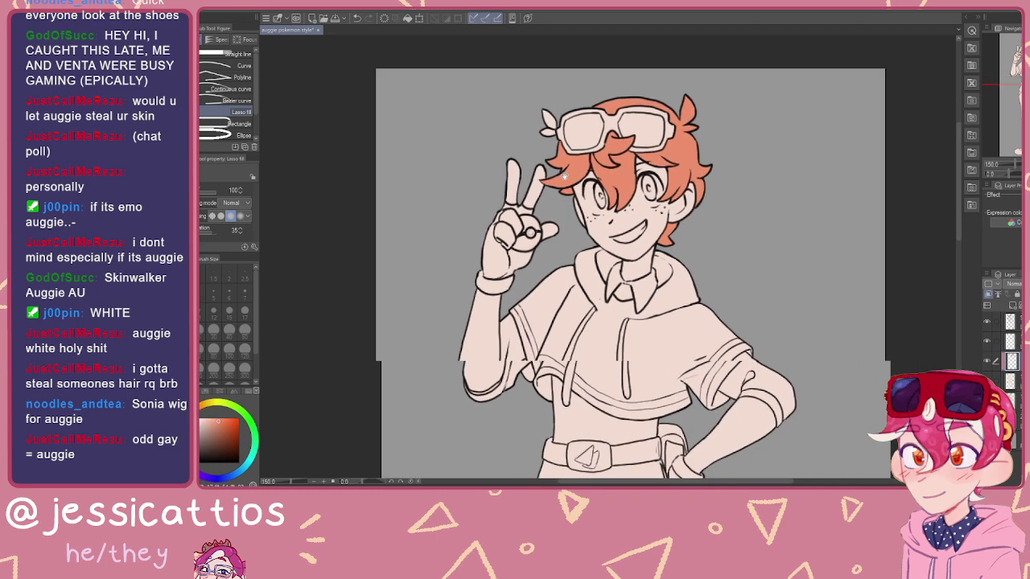
scroll(642, 145, up, 4)
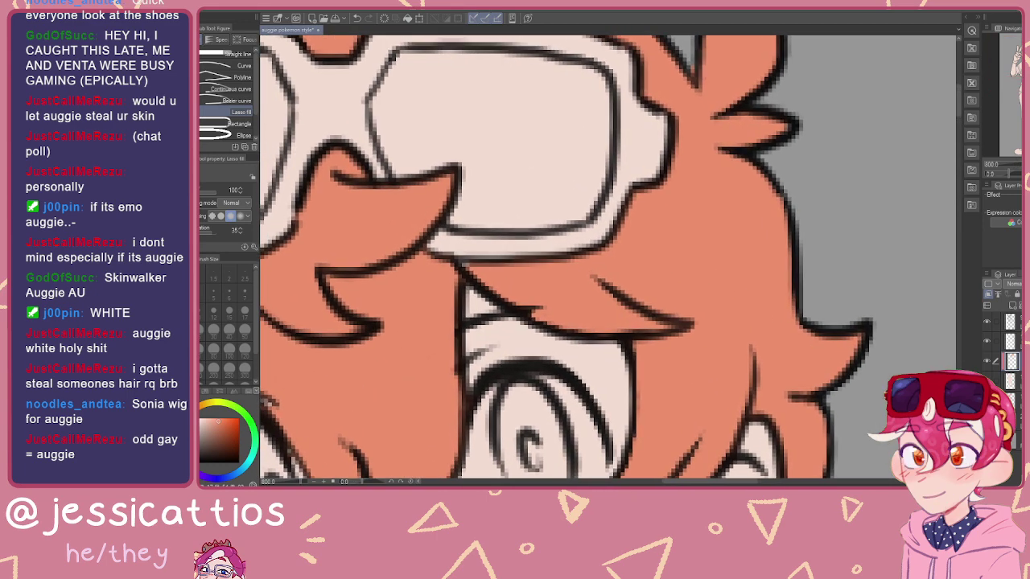
click(1013, 322)
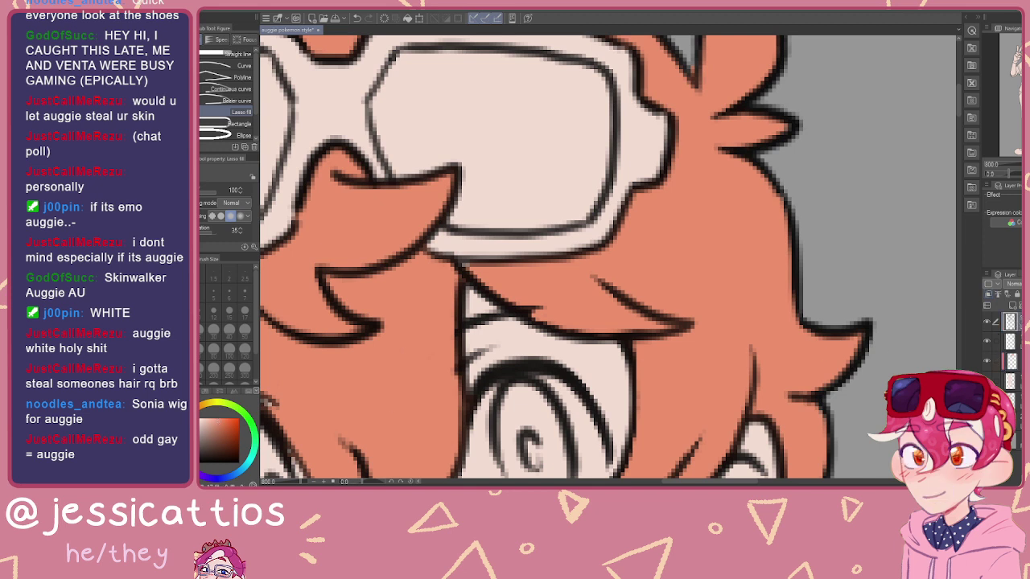
key(p)
drag(677, 118, 709, 227)
key(ctrl+z)
mouse_move(676, 124)
mouse_down()
mouse_move(733, 324)
mouse_move(650, 184)
mouse_up()
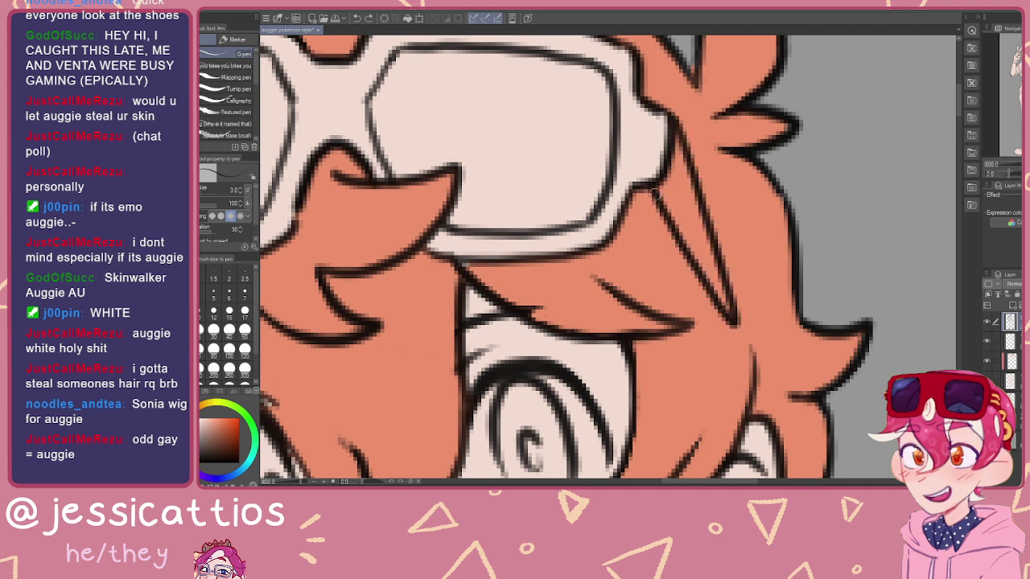
scroll(654, 191, down, 5)
scroll(648, 267, up, 1)
scroll(632, 184, up, 4)
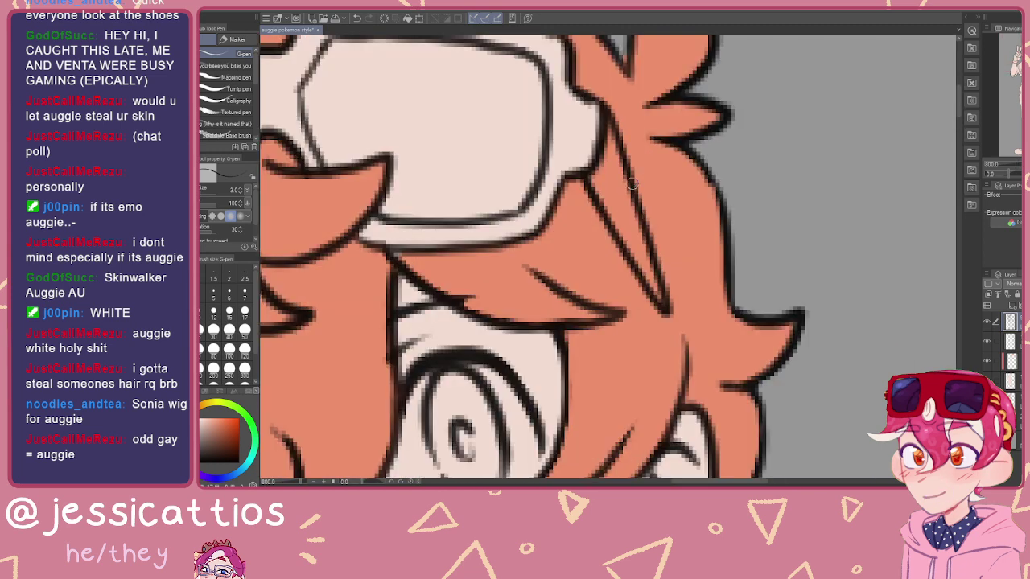
key(ctrl+z)
key(ctrl+z)
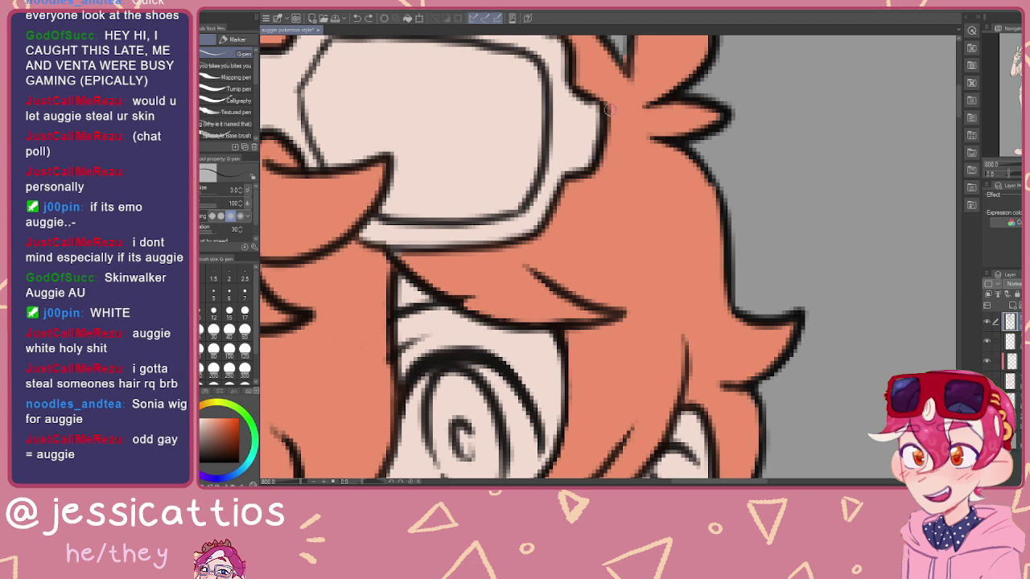
Step: Draw the goggle strap outline over the side hair with the G-pen and erase the orange inside it on the hair layer
mouse_move(609, 111)
mouse_down()
mouse_move(670, 267)
mouse_move(605, 179)
mouse_move(617, 200)
mouse_move(615, 128)
mouse_move(611, 173)
mouse_move(597, 130)
mouse_move(641, 214)
mouse_move(629, 207)
mouse_move(651, 230)
mouse_up()
click(1011, 361)
key(e)
key([)
key([)
key([)
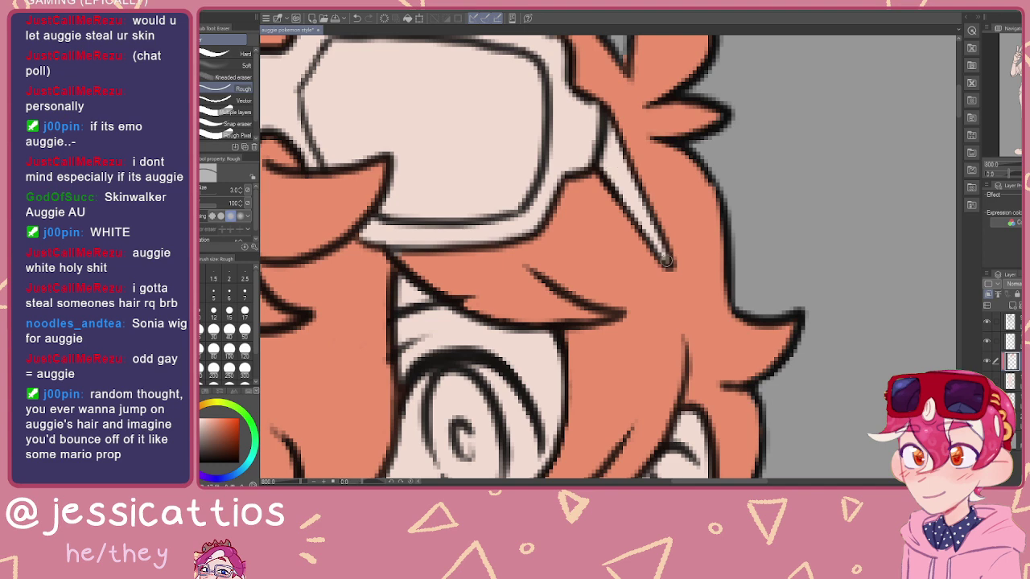
scroll(636, 210, down, 7)
drag(624, 210, 625, 166)
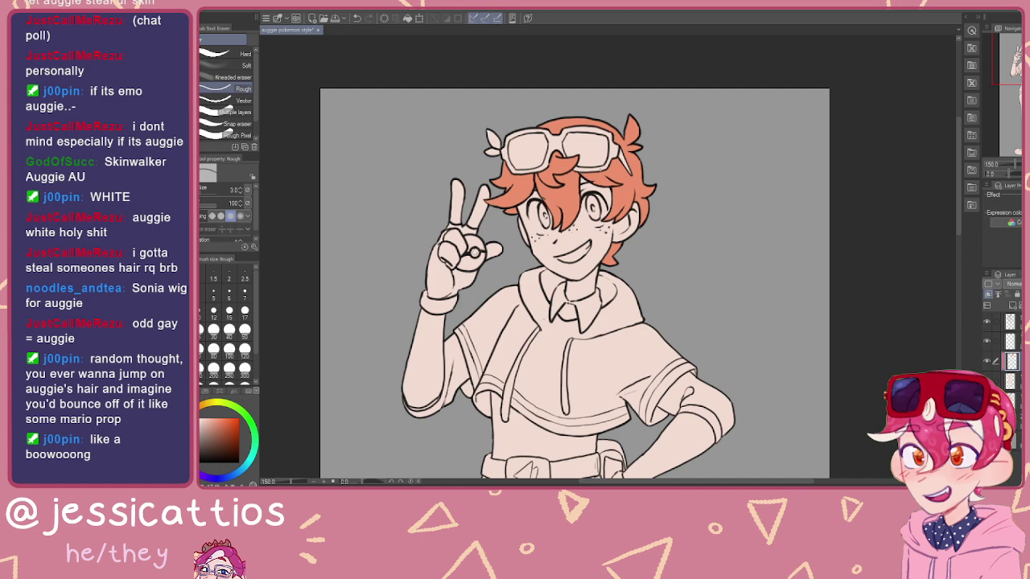
Step: Paint the eye nearest the visible ear white, starting with Lasso fill and finishing with the Milli pen at size 12
scroll(595, 161, up, 2)
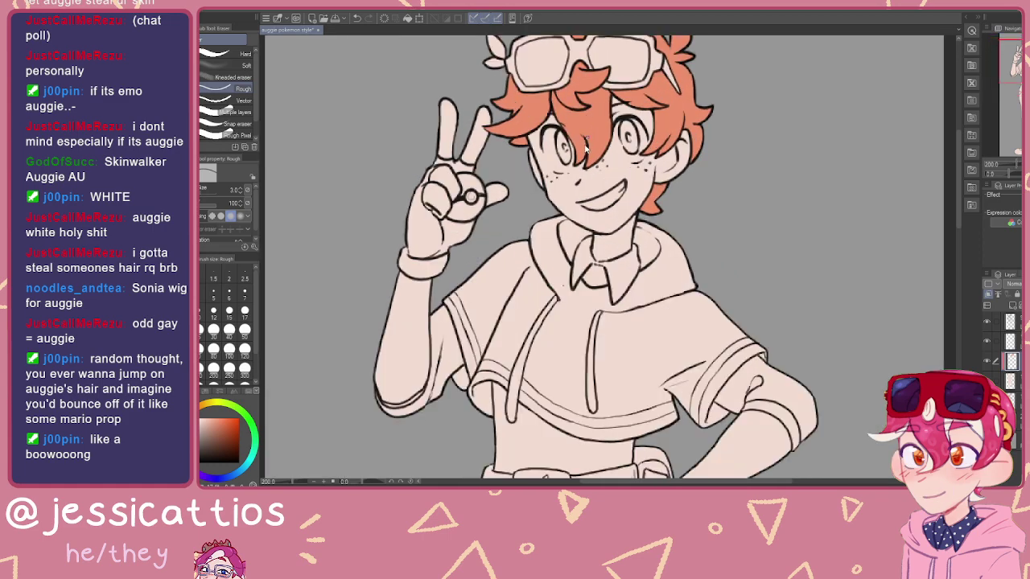
scroll(585, 147, up, 3)
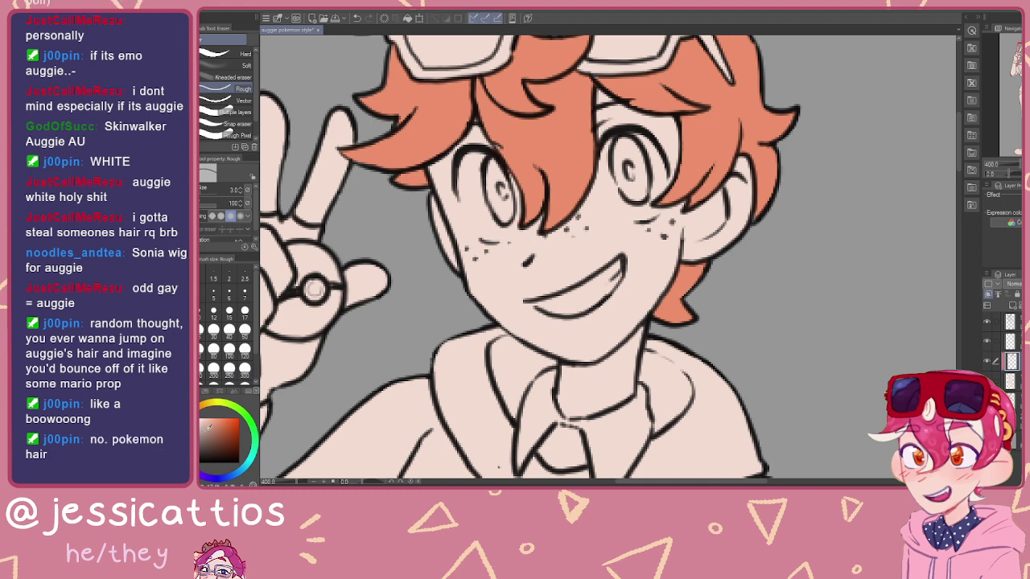
key(u)
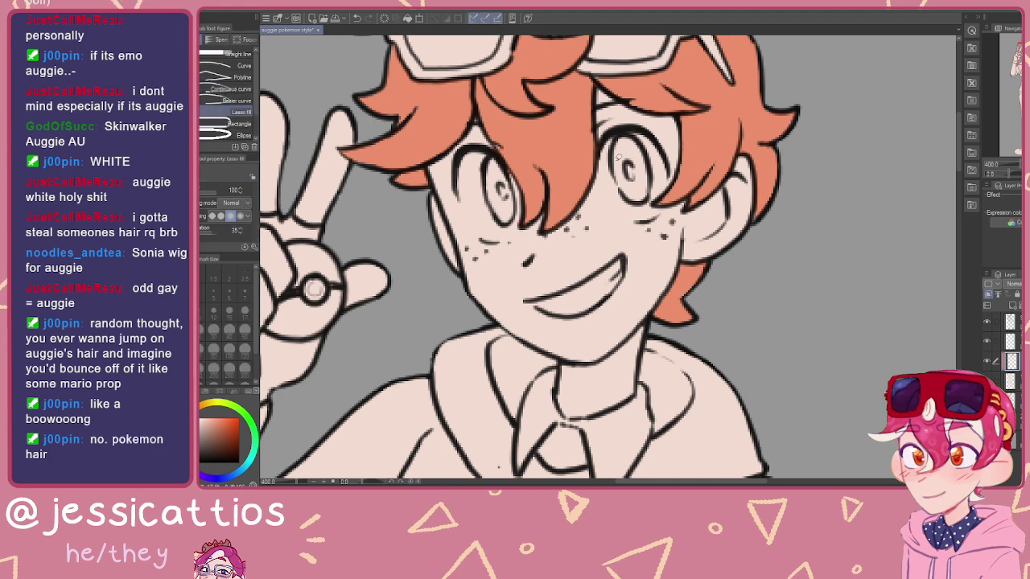
drag(627, 138, 631, 135)
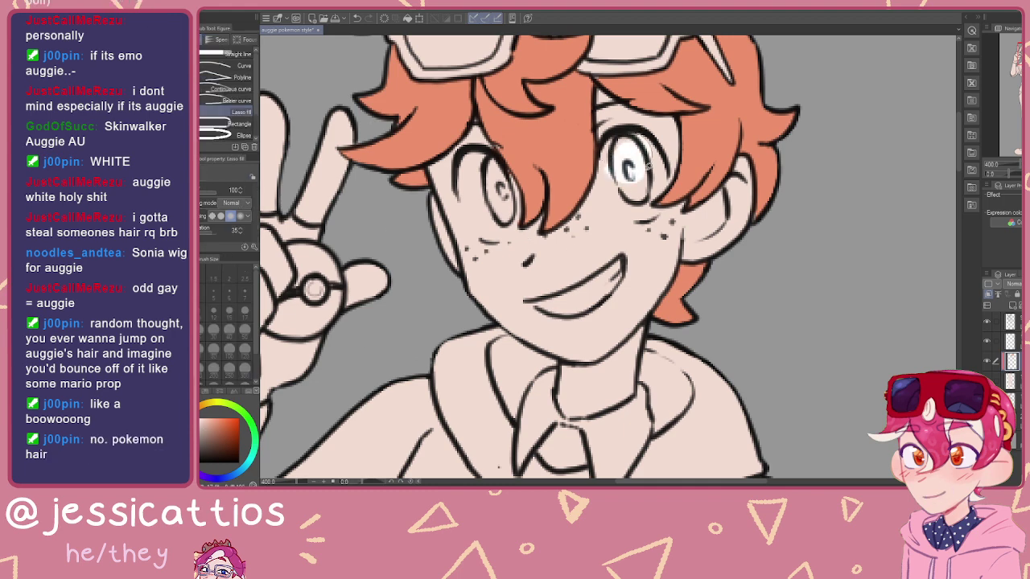
key(p)
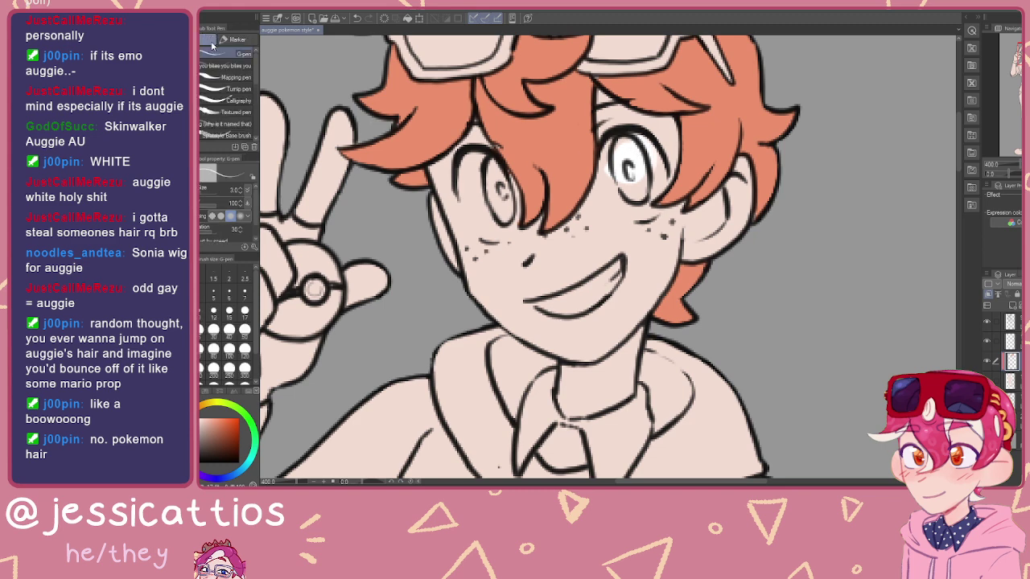
click(223, 41)
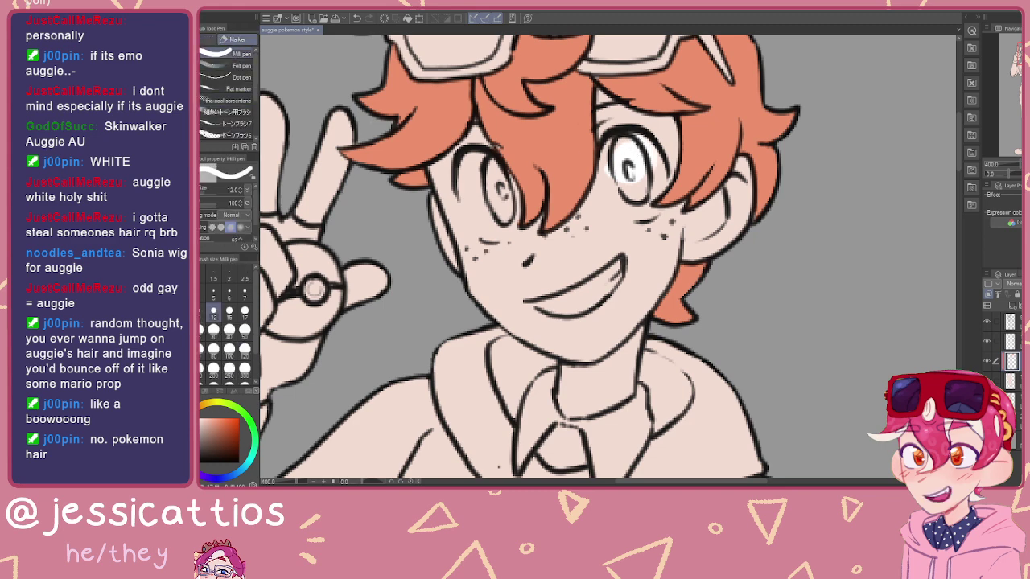
scroll(251, 231, down, 1)
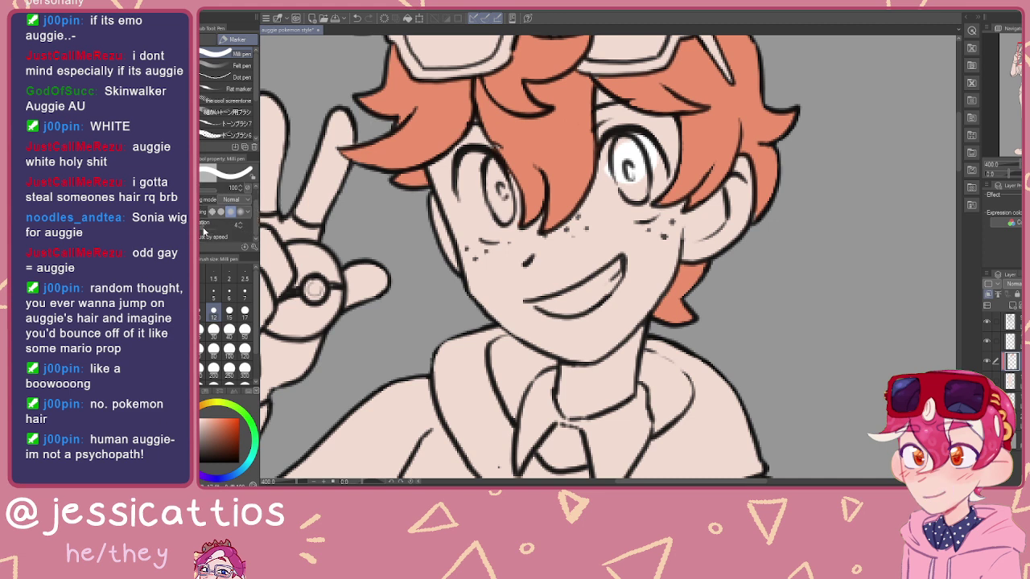
mouse_move(629, 167)
mouse_down()
mouse_move(642, 189)
mouse_move(654, 177)
mouse_move(639, 191)
mouse_move(627, 142)
mouse_move(610, 172)
mouse_move(640, 205)
mouse_up()
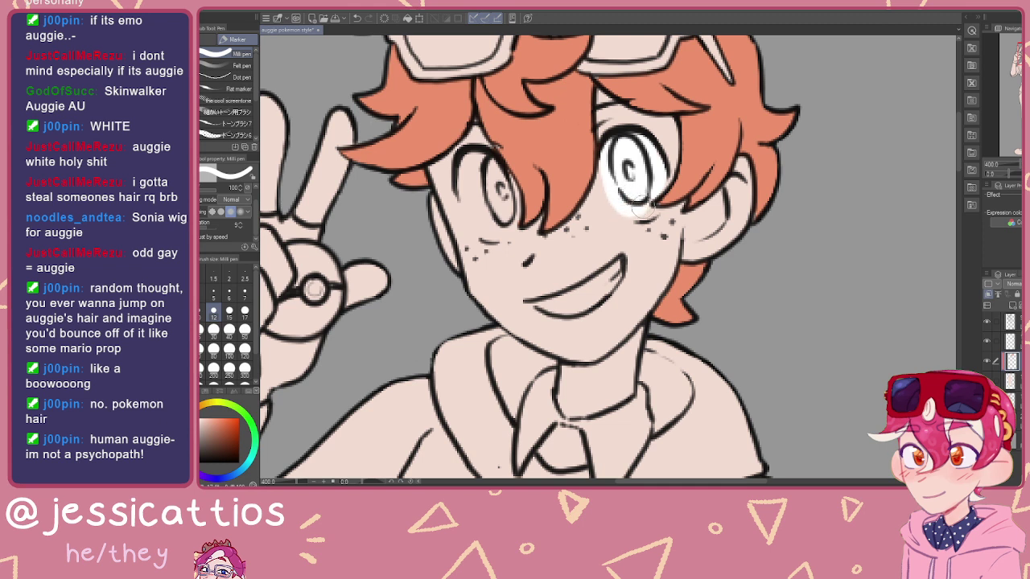
Step: Paint the other eye and the teeth in the smile white with the Milli pen at size 7
key(bracketleft)
key(bracketleft)
key(bracketleft)
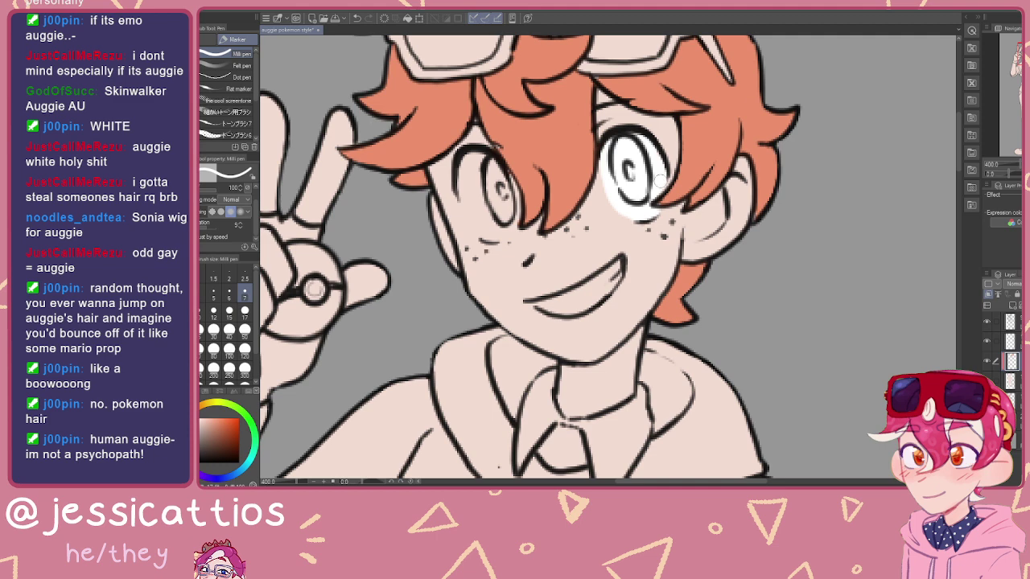
mouse_move(488, 185)
mouse_down()
mouse_move(526, 182)
mouse_move(518, 161)
mouse_move(532, 164)
mouse_move(520, 159)
mouse_move(546, 214)
mouse_move(521, 166)
mouse_up()
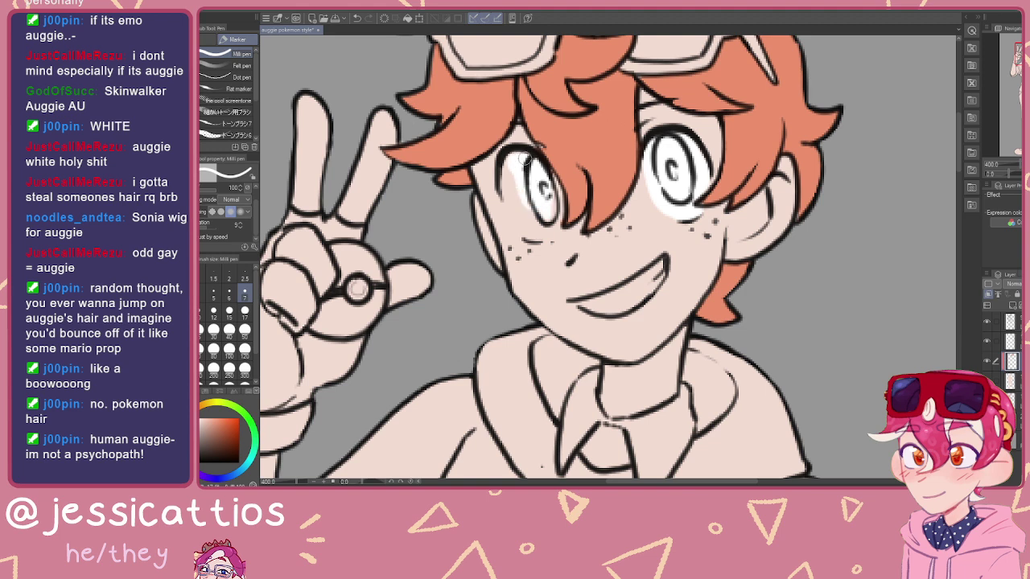
mouse_move(505, 187)
mouse_down()
mouse_move(515, 213)
mouse_move(528, 203)
mouse_up()
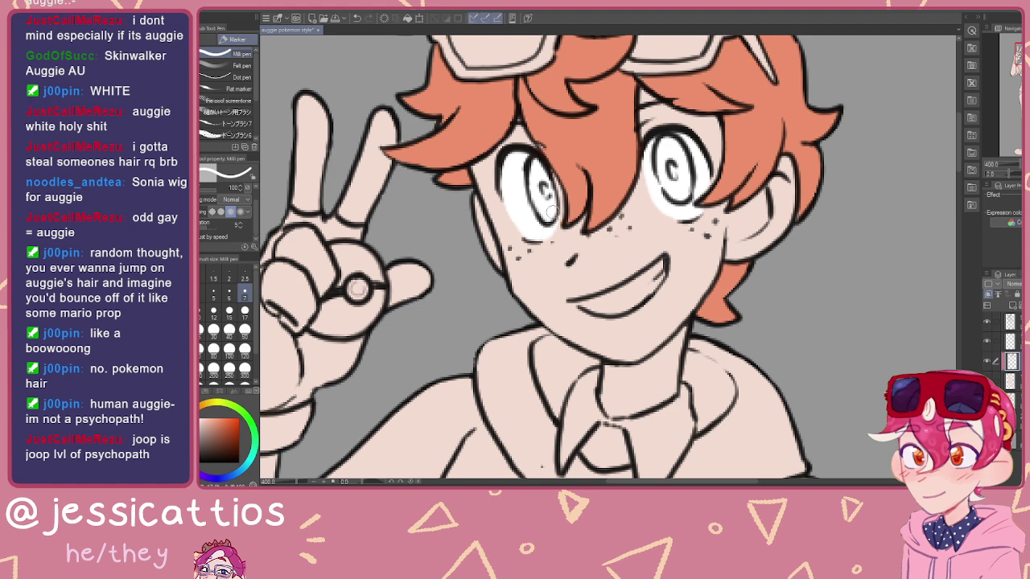
mouse_move(626, 291)
mouse_down()
mouse_move(653, 270)
mouse_move(648, 287)
mouse_move(600, 308)
mouse_up()
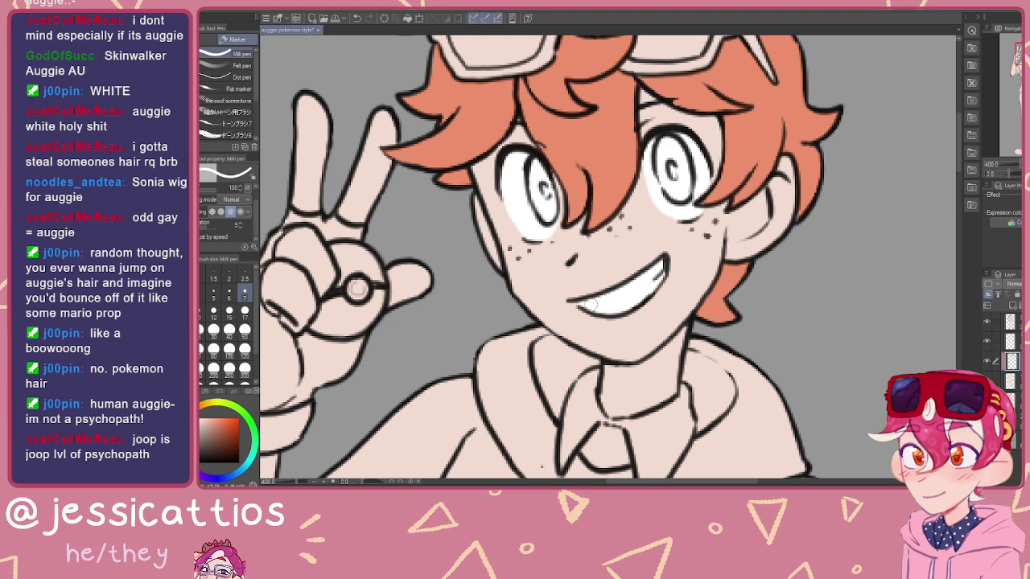
scroll(487, 295, down, 3)
drag(572, 292, 624, 239)
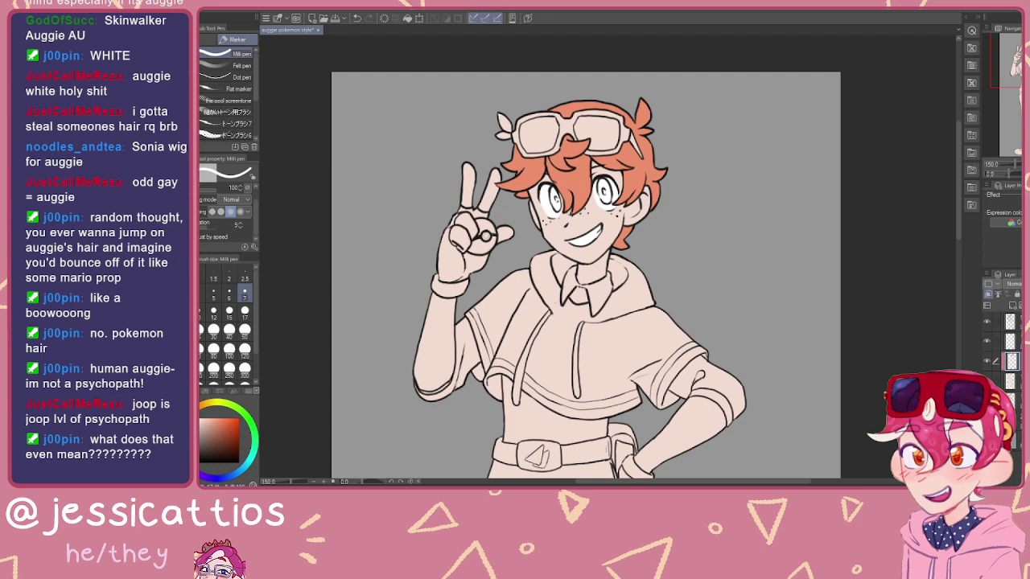
Step: Shift the skin layer's color to a warmer, pinker tone and sample the adjusted skin color from the face
scroll(572, 281, up, 4)
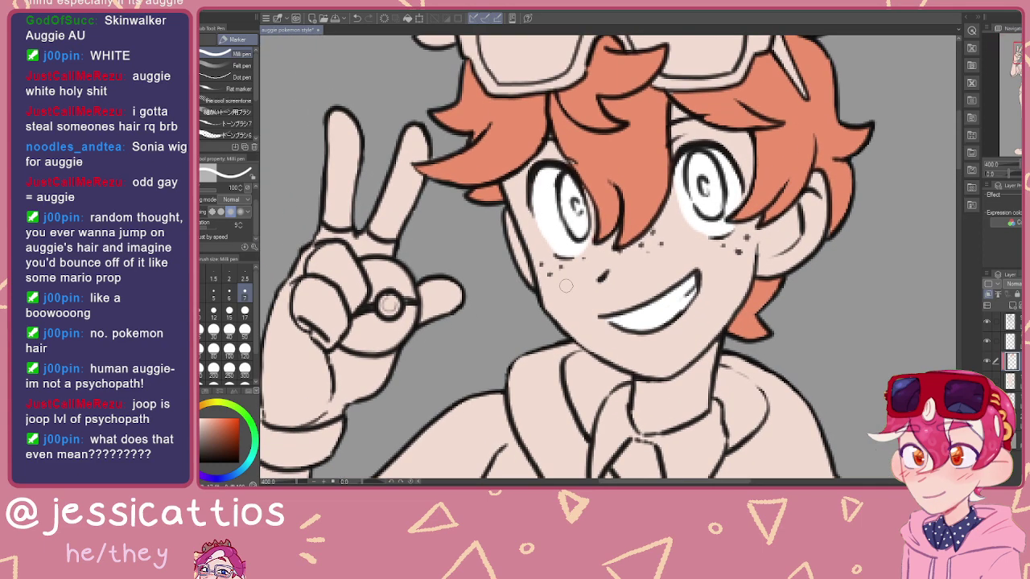
scroll(568, 286, down, 2)
drag(567, 303, 592, 58)
drag(576, 177, 618, 273)
key(ctrl+minus)
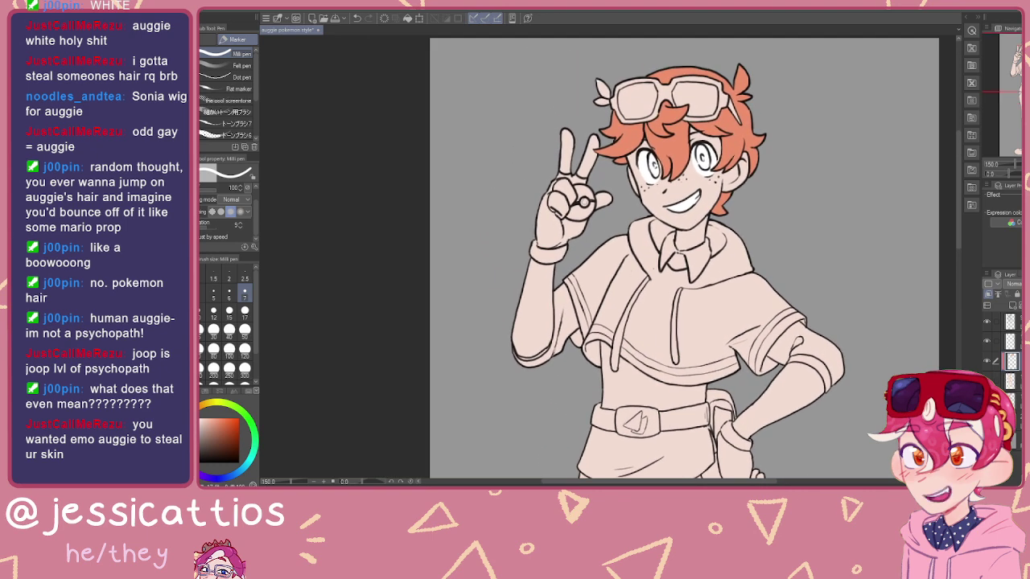
click(1011, 381)
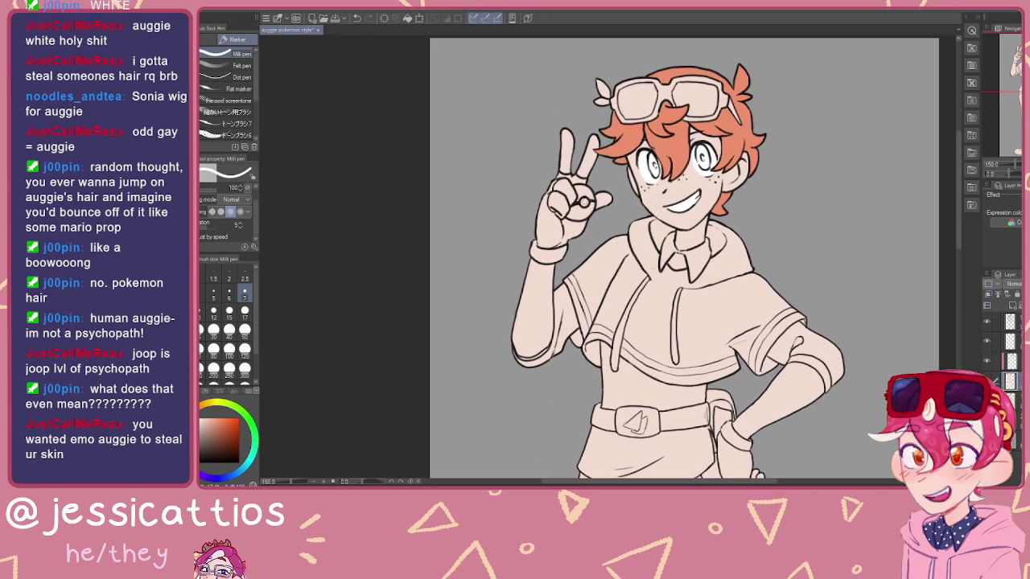
key(ctrl+s)
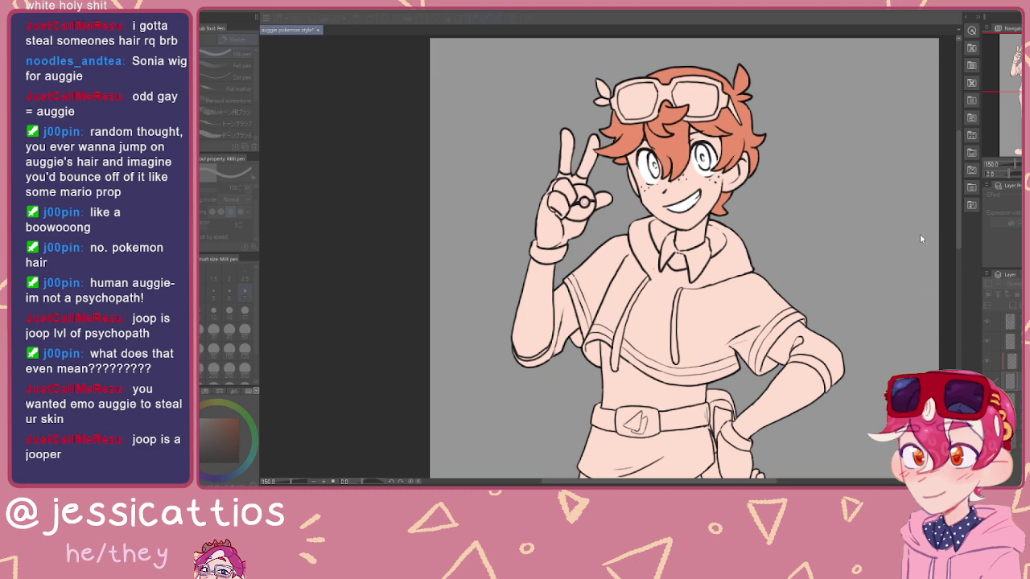
click(1016, 222)
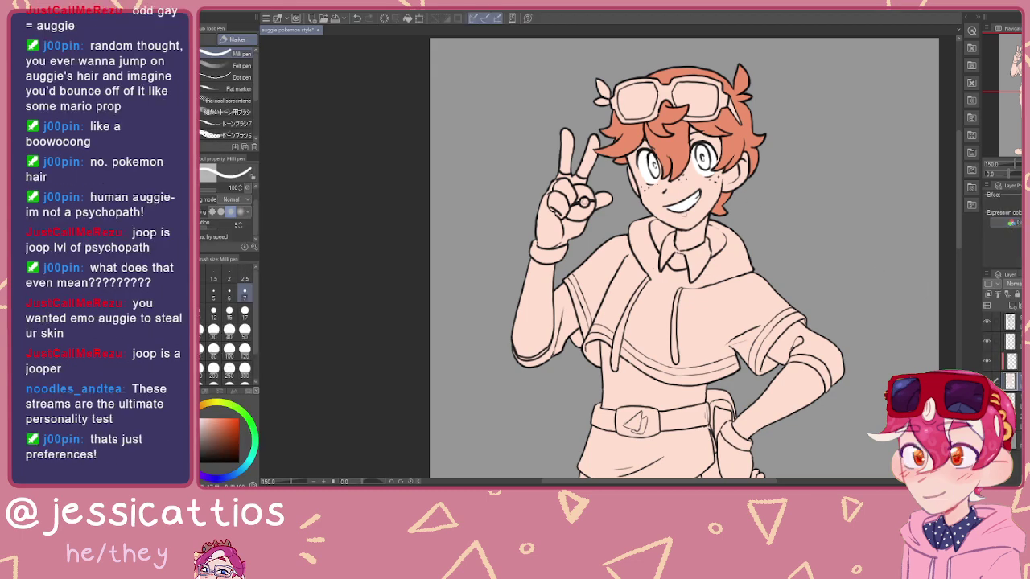
alt+click(698, 211)
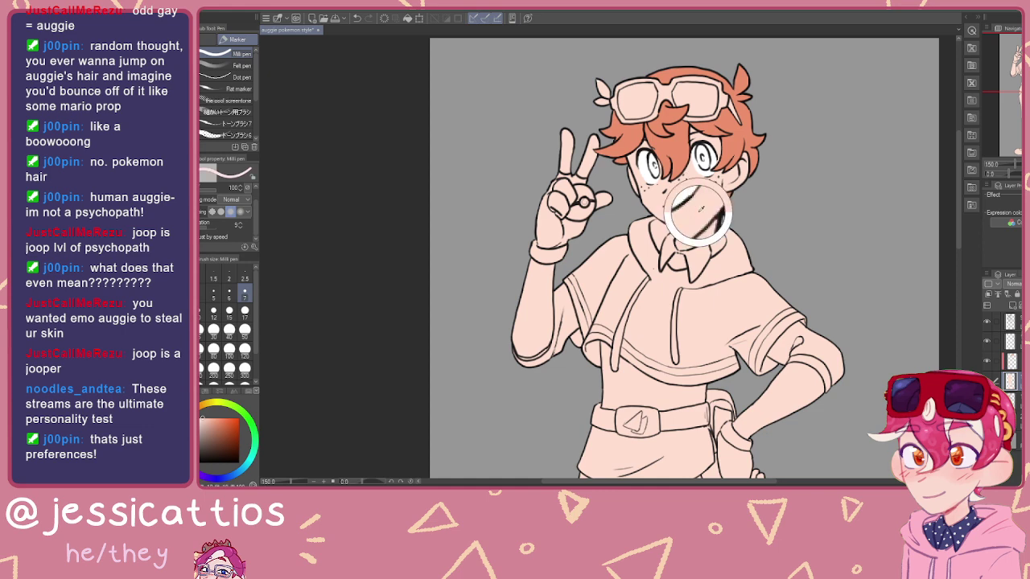
mouse_move(717, 201)
mouse_down()
mouse_move(638, 129)
mouse_move(621, 220)
mouse_move(632, 246)
mouse_move(680, 154)
mouse_move(678, 235)
mouse_move(690, 215)
mouse_move(652, 165)
mouse_up()
scroll(652, 165, up, 1)
mouse_move(622, 111)
mouse_down()
mouse_move(653, 233)
mouse_move(654, 115)
mouse_move(659, 161)
mouse_up()
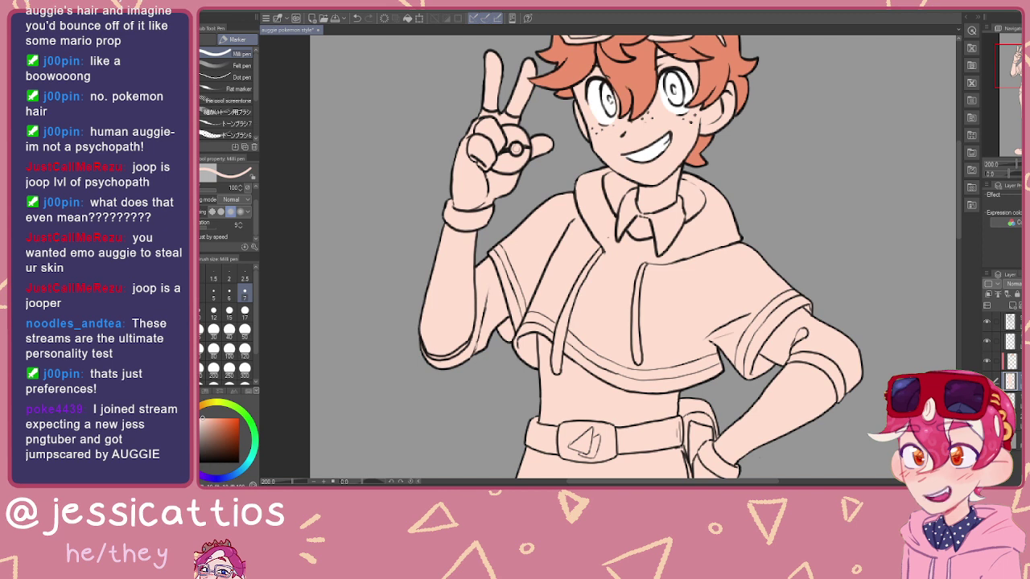
Step: Add a new layer clipped above the skin layer and choose a muted navy blue as the drawing color
click(1019, 405)
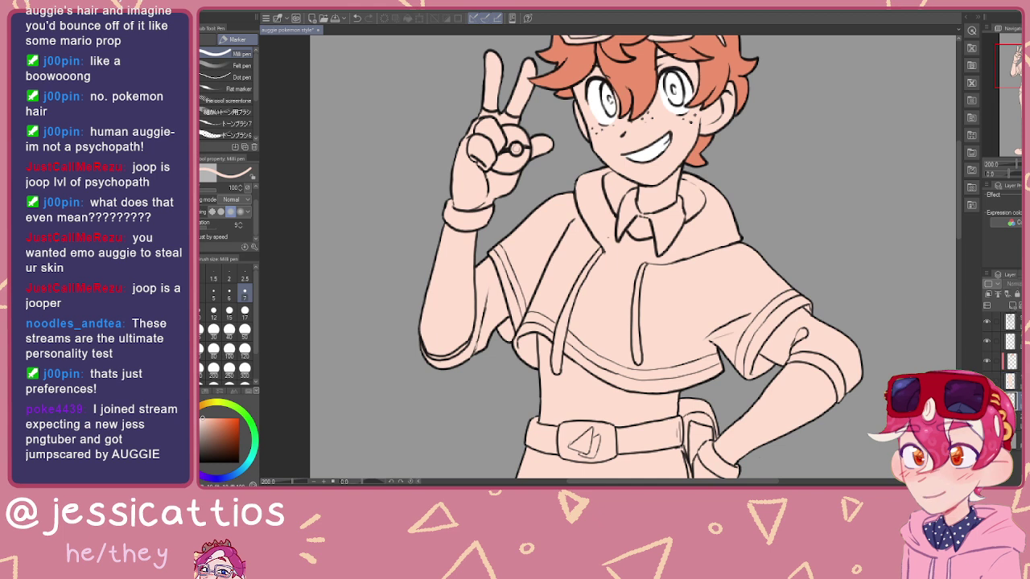
click(1014, 306)
drag(639, 172, 631, 252)
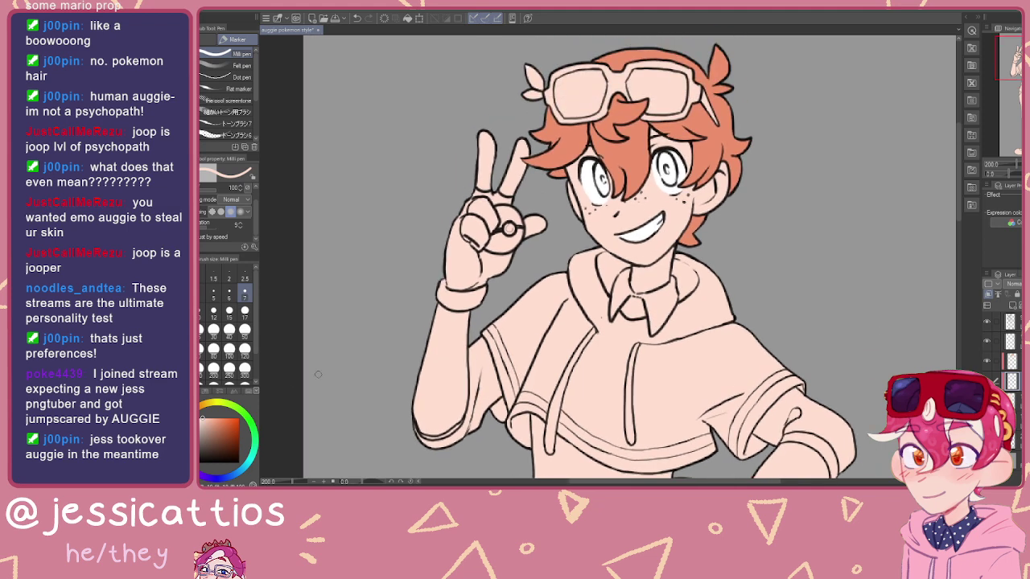
click(211, 478)
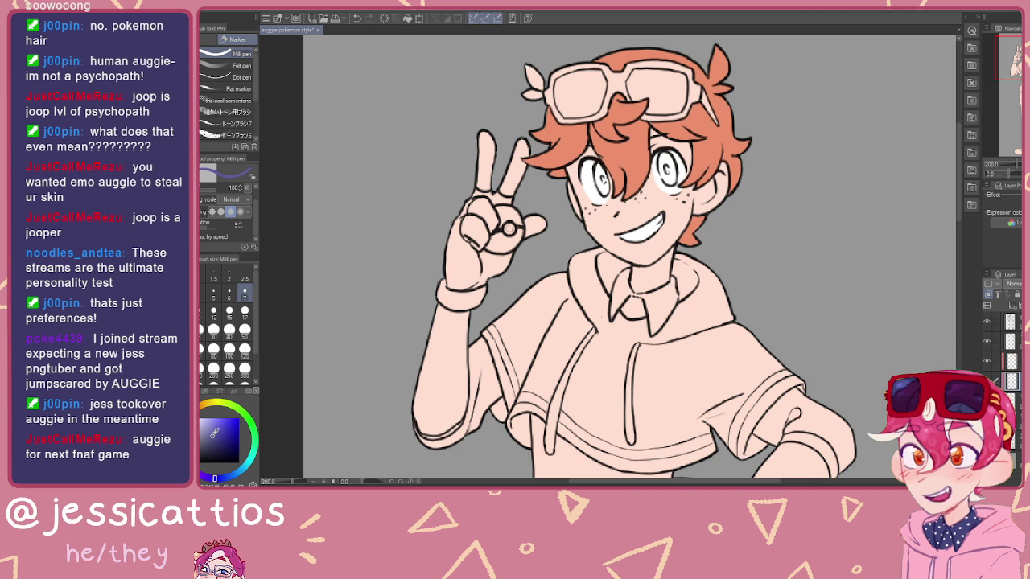
key(u)
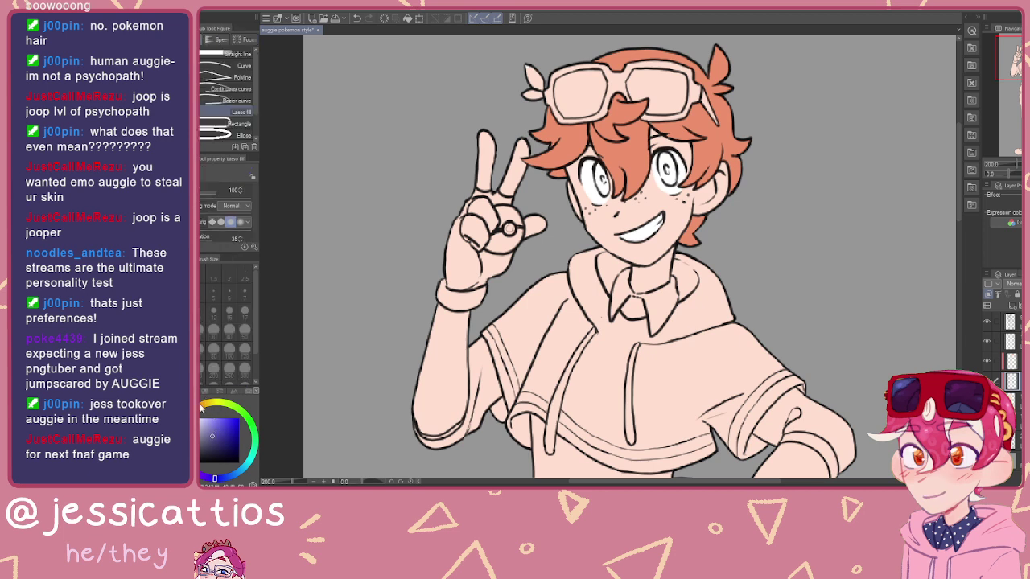
click(206, 392)
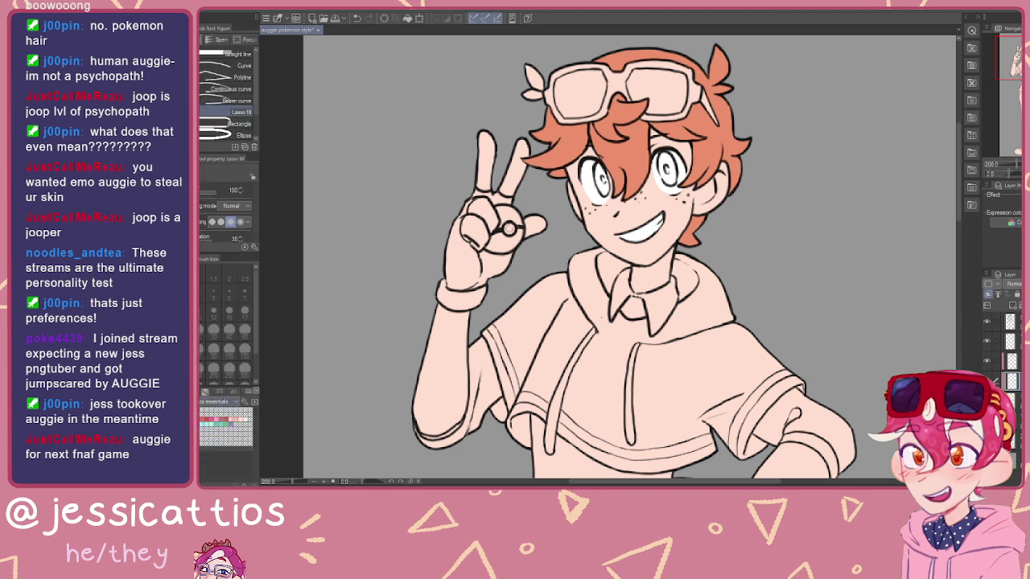
click(211, 425)
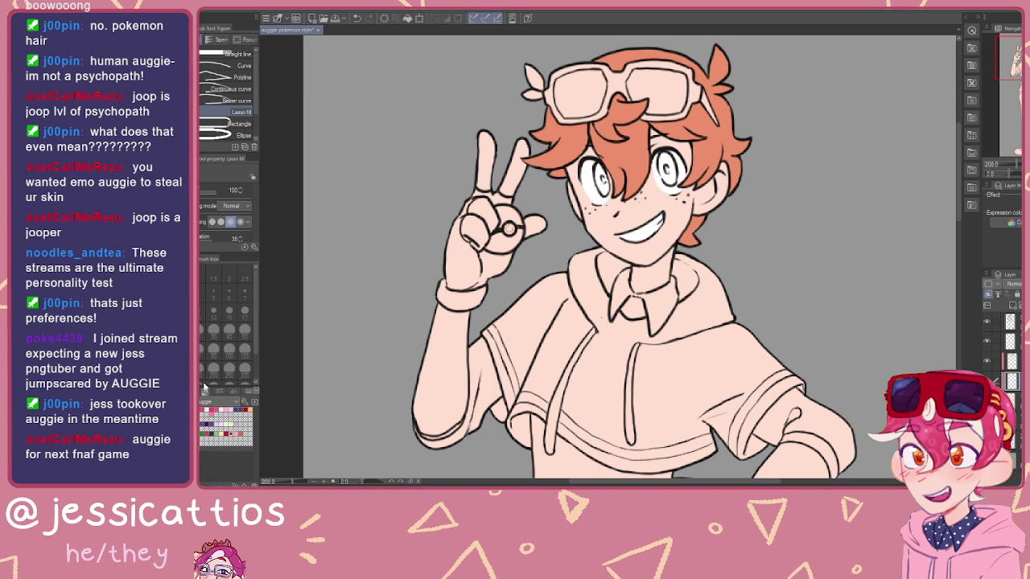
click(194, 392)
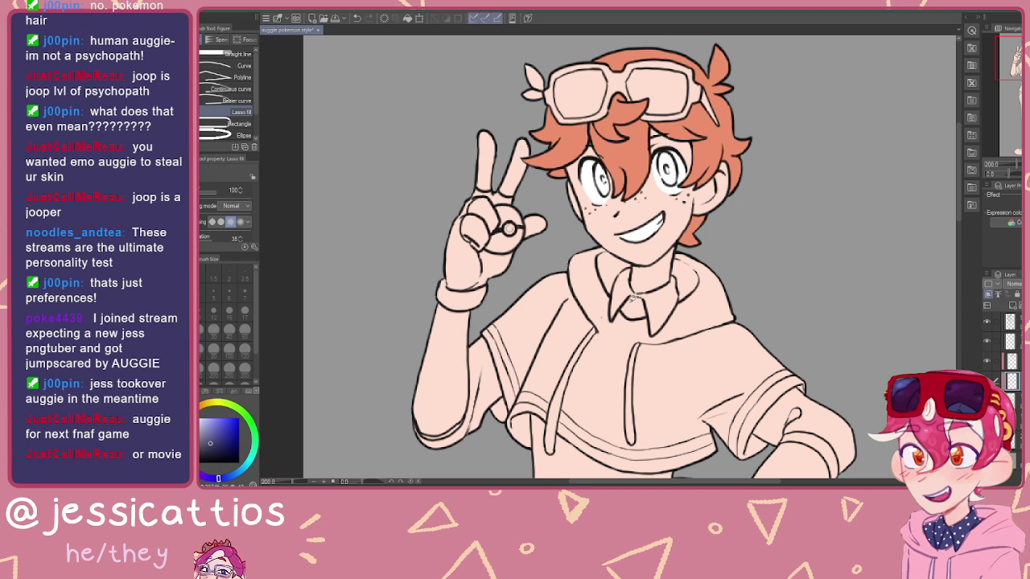
Step: Fill the shirt collar and the undershirt sleeves on both arms with navy blue, referring to other layers
key(g)
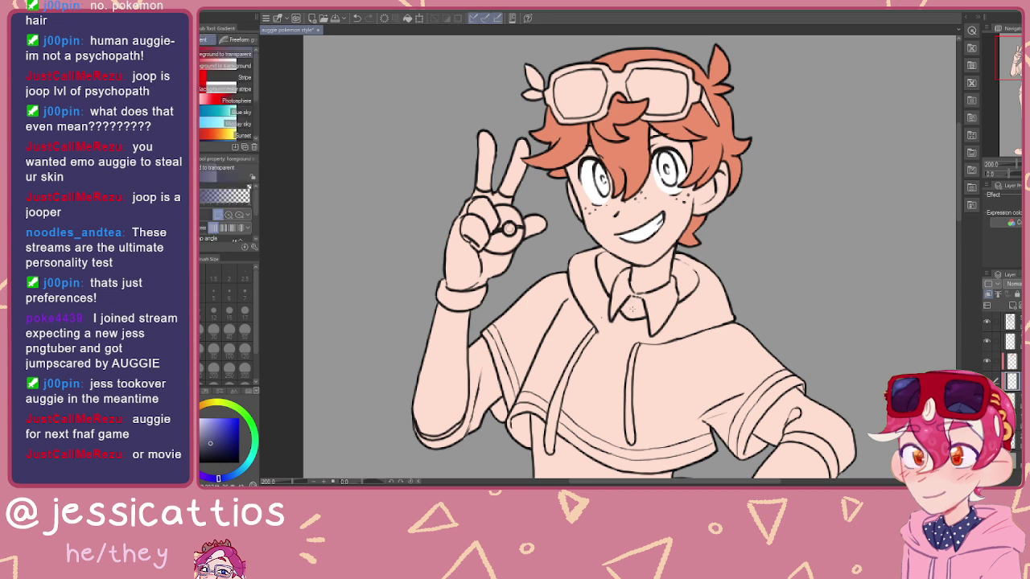
click(654, 292)
click(625, 290)
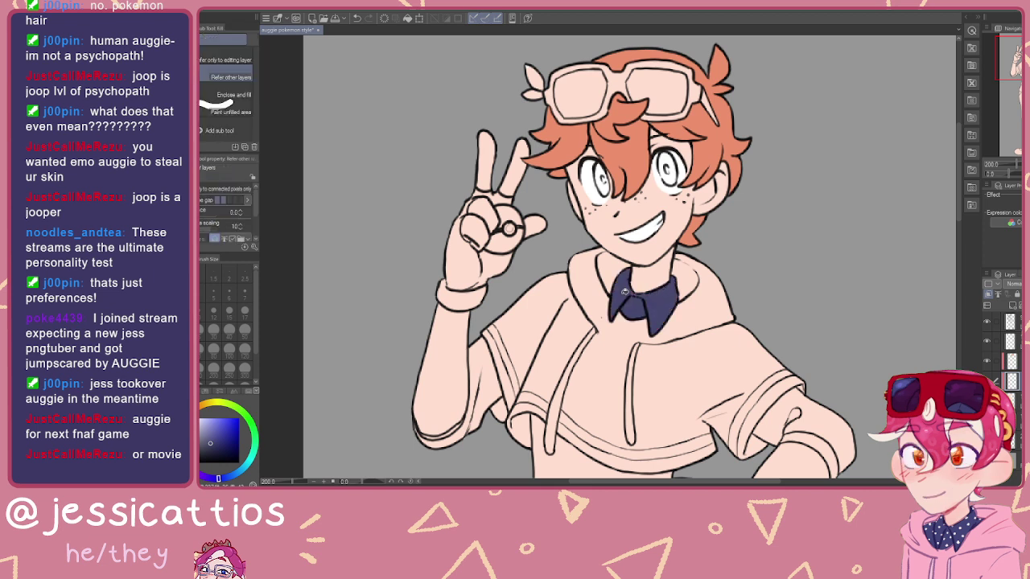
drag(708, 346, 574, 228)
click(676, 300)
click(663, 295)
drag(319, 306, 552, 266)
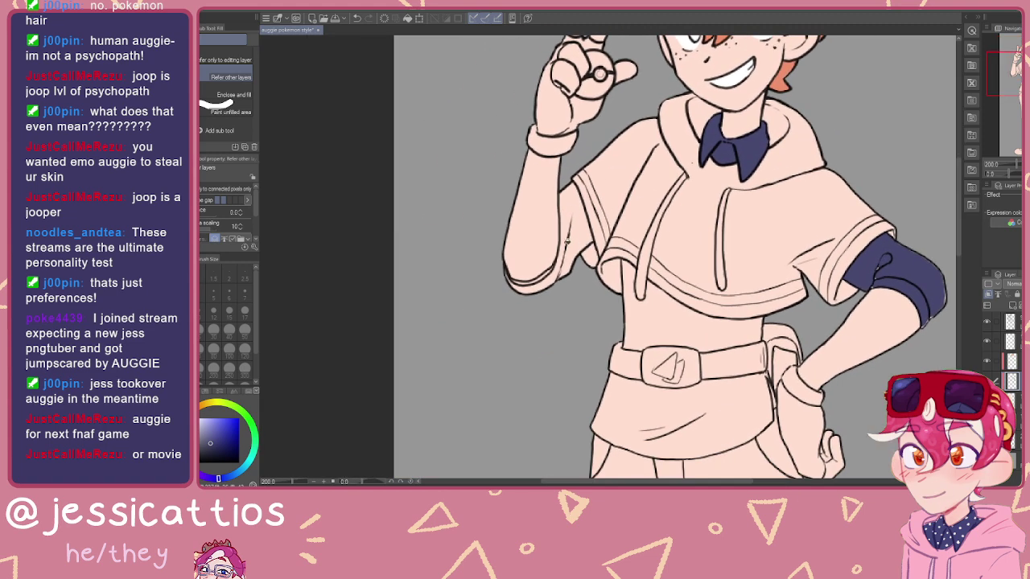
click(539, 267)
drag(591, 299, 619, 311)
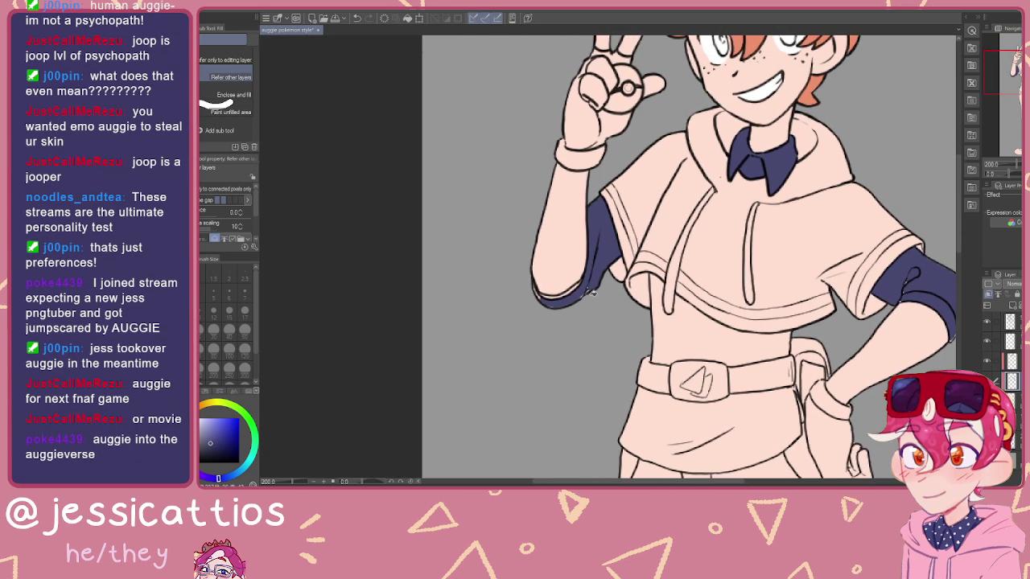
Step: Cover the unfilled gaps in the raised arm's sleeve cuff with navy blue using Lasso fill
key(u)
scroll(552, 298, down, 2)
scroll(643, 297, up, 4)
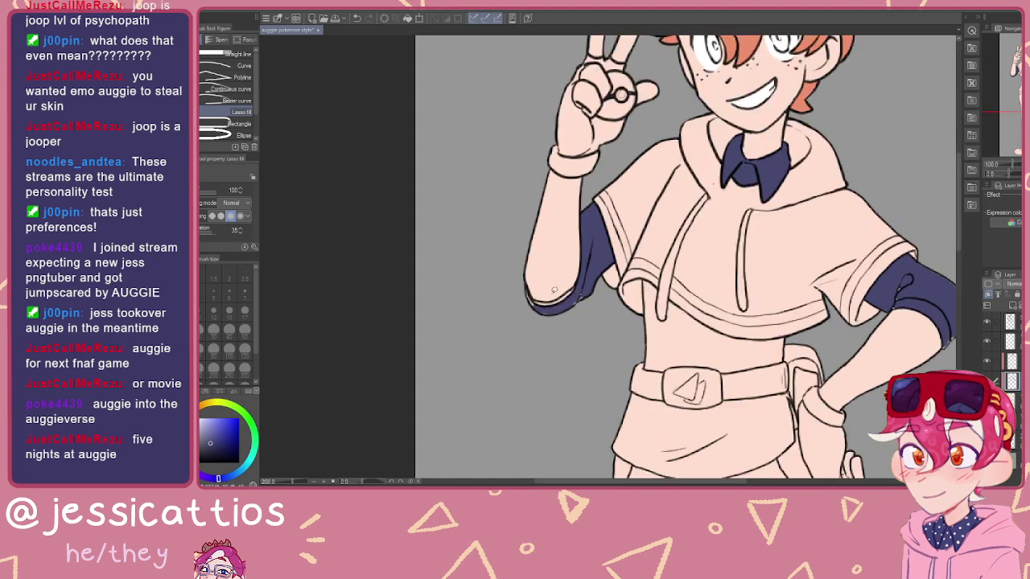
mouse_move(680, 279)
mouse_down()
mouse_move(676, 365)
mouse_move(678, 274)
mouse_move(698, 305)
mouse_move(664, 321)
mouse_move(655, 281)
mouse_up()
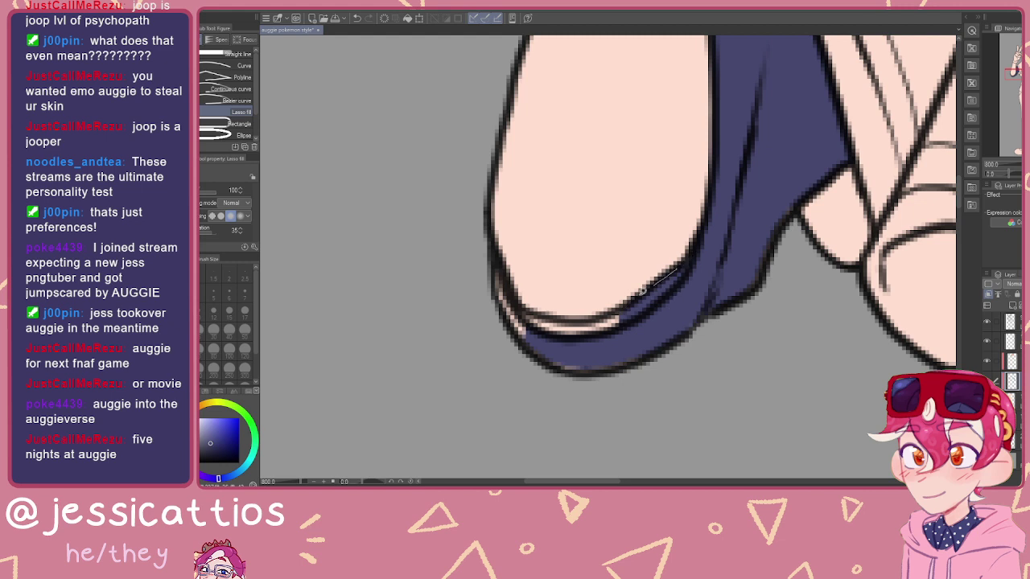
mouse_move(587, 313)
mouse_down()
mouse_move(564, 317)
mouse_move(668, 304)
mouse_move(668, 384)
mouse_move(470, 257)
mouse_up()
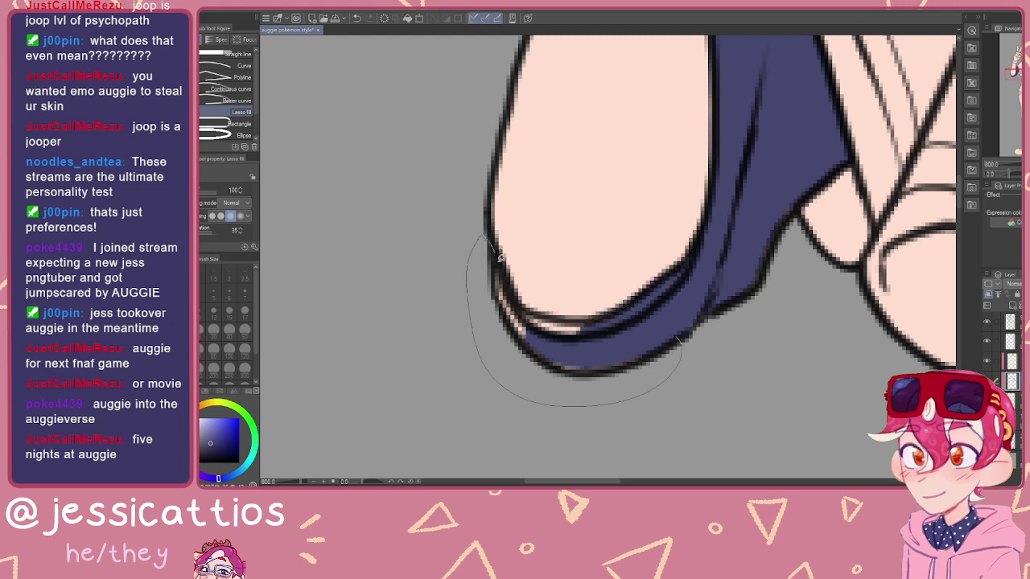
drag(588, 321, 590, 324)
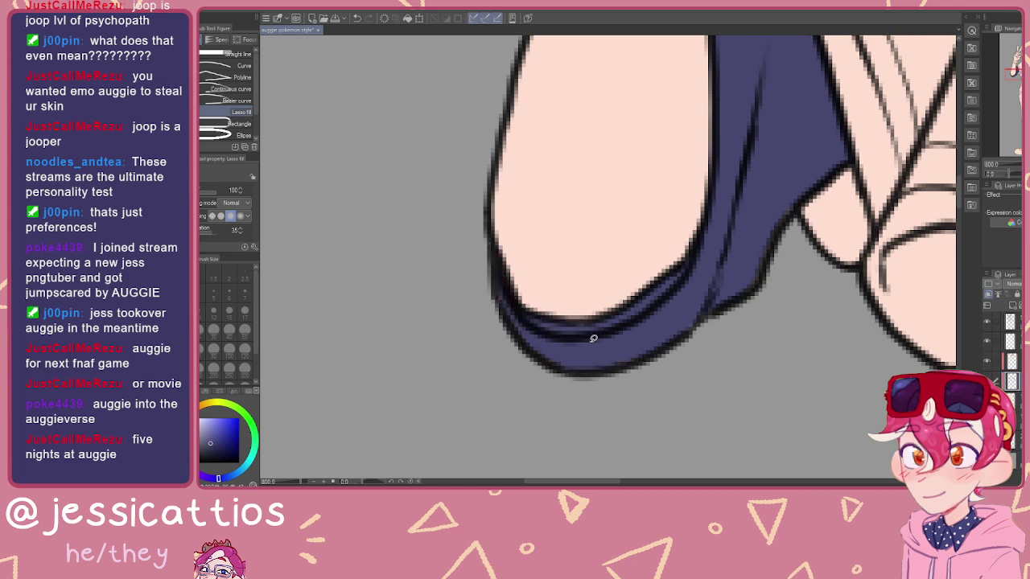
Step: Patch the unfilled edge of the bent arm's sleeve near the elbow with navy using Lasso fill
scroll(594, 337, down, 6)
scroll(602, 277, up, 2)
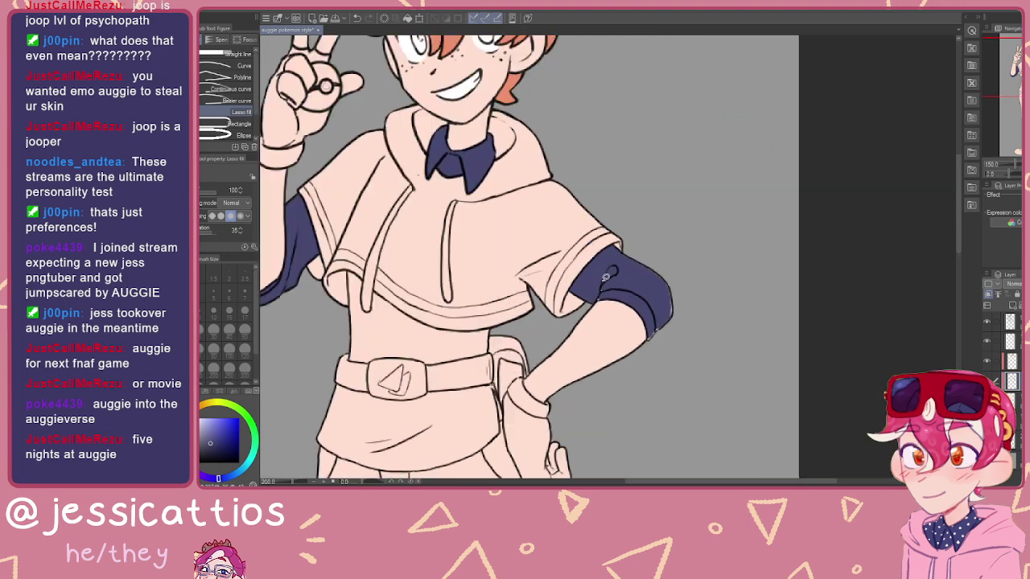
scroll(602, 277, up, 2)
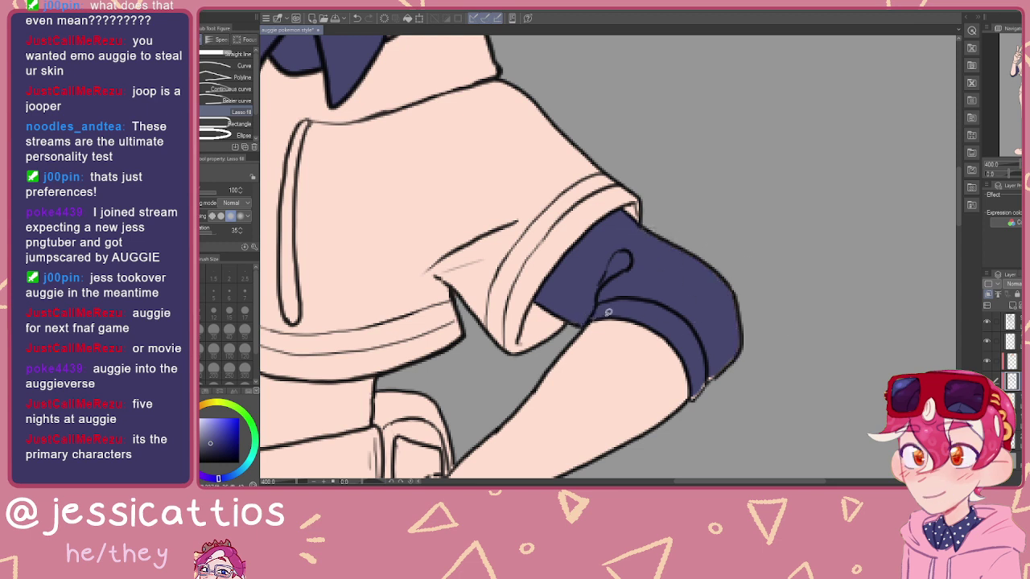
mouse_move(762, 296)
mouse_down()
mouse_move(738, 316)
mouse_move(694, 394)
mouse_up()
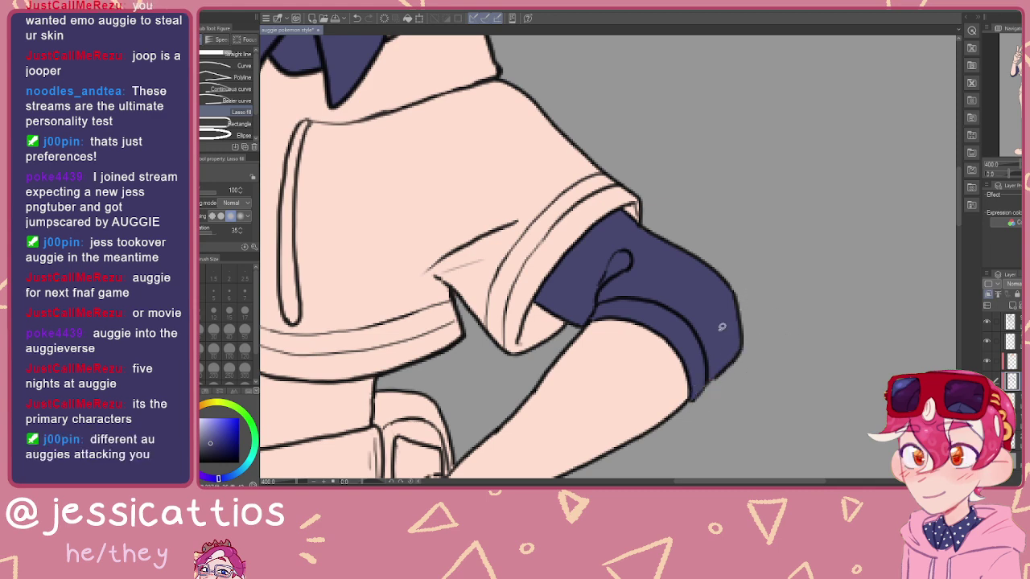
scroll(704, 331, down, 2)
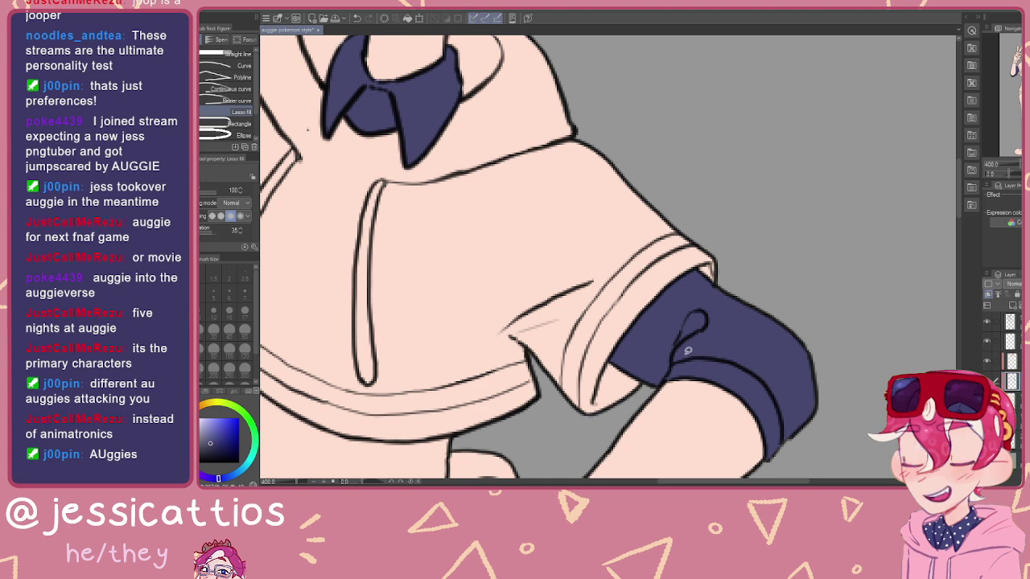
Step: Fill the shirt torso above and below the belt with navy blue, referring to other layers
scroll(660, 302, down, 4)
scroll(539, 250, up, 5)
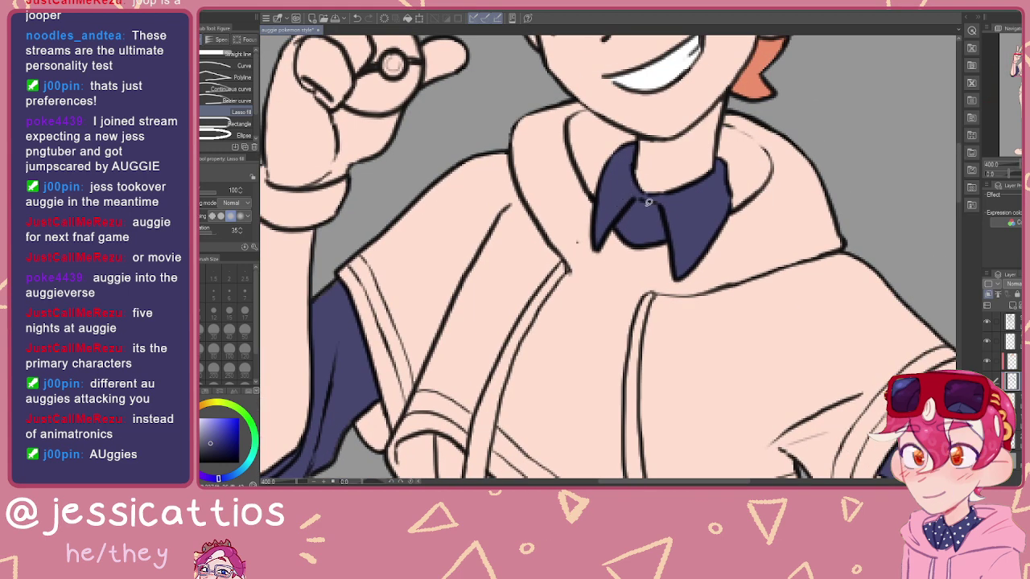
scroll(608, 285, down, 3)
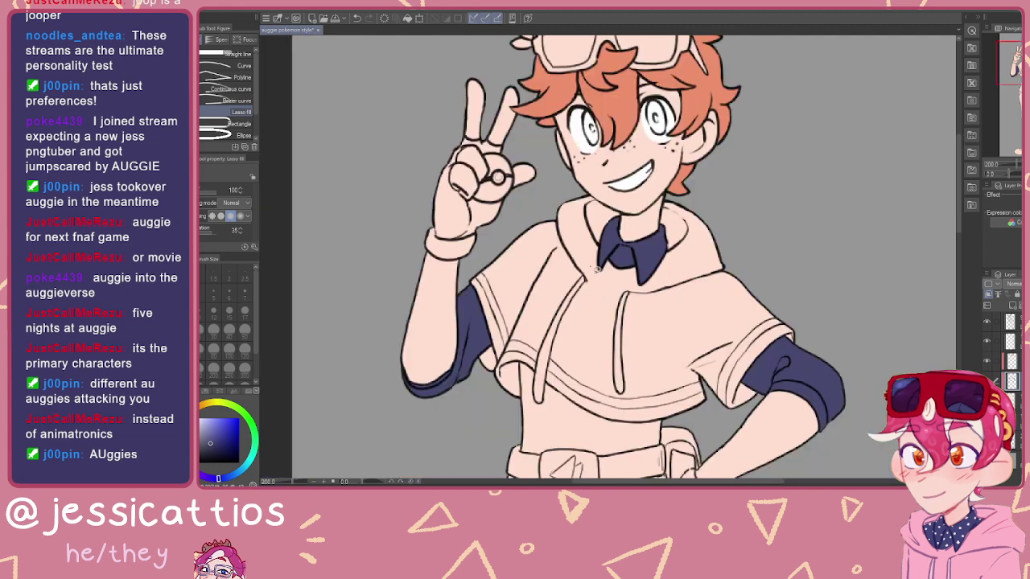
drag(609, 329, 625, 106)
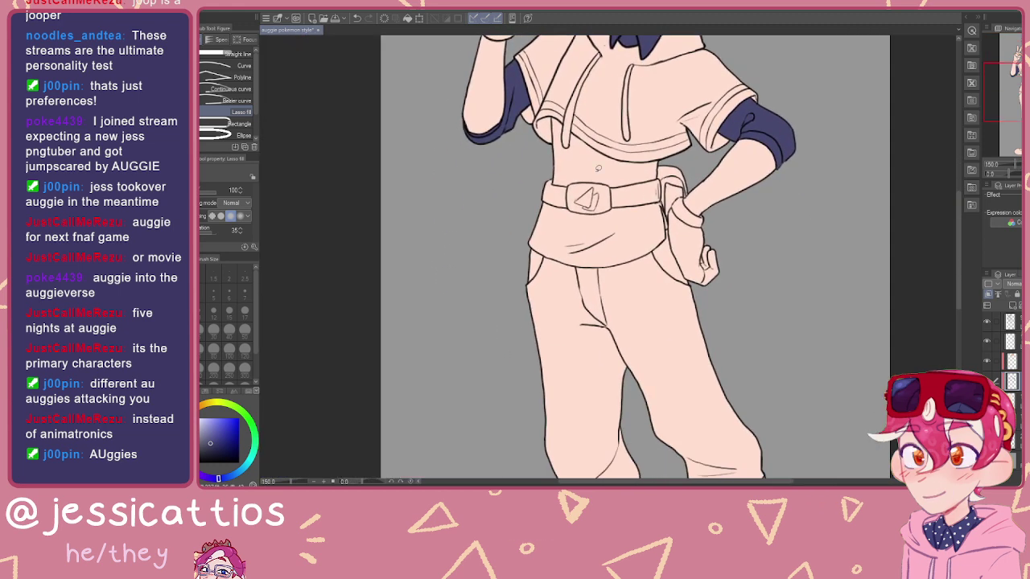
scroll(610, 165, up, 1)
drag(577, 175, 620, 194)
key(g)
click(620, 189)
click(599, 269)
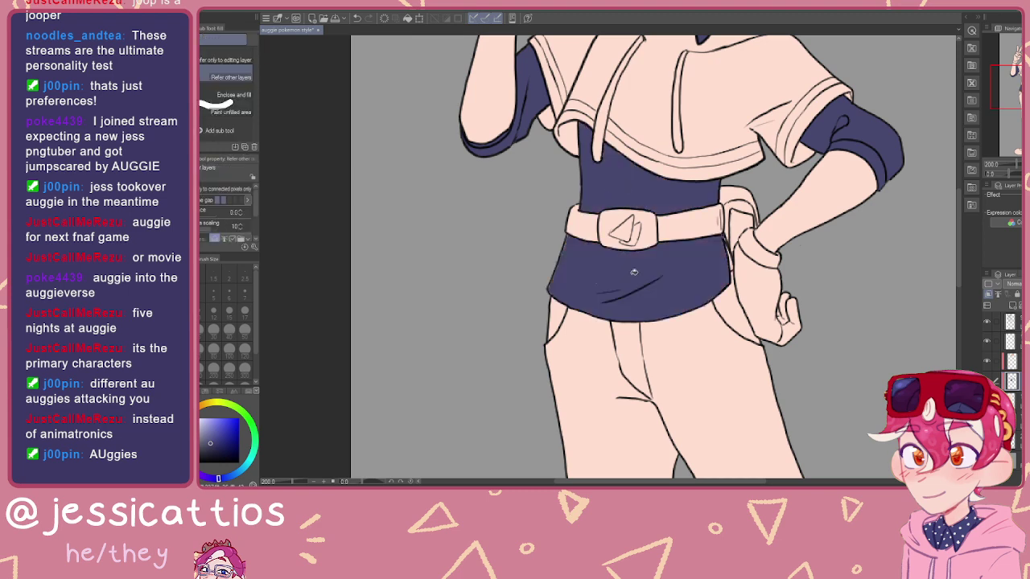
Step: Close the remaining gaps along the navy shirt's edges around the belt and hem with Lasso fill
key(u)
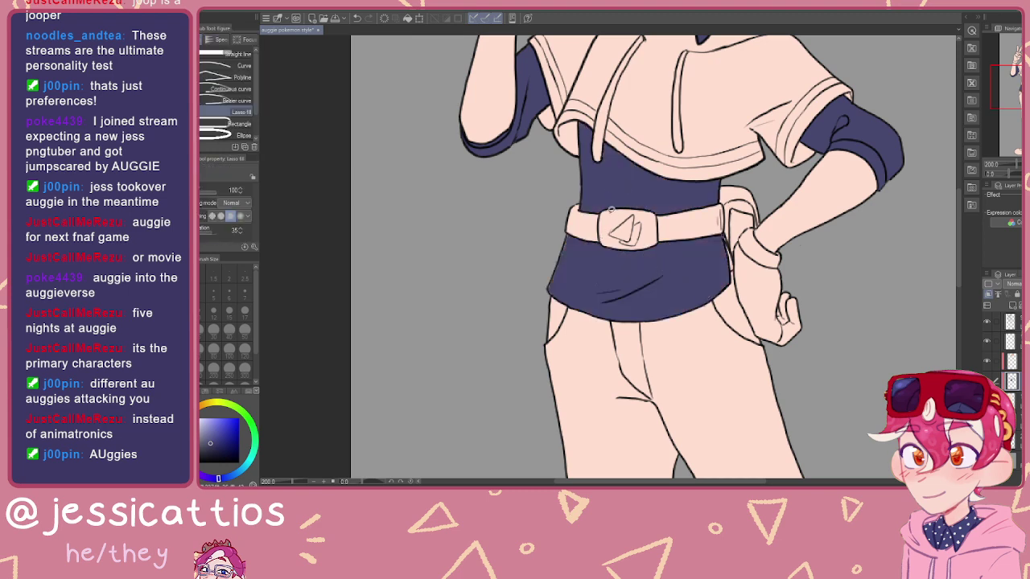
scroll(580, 173, up, 3)
drag(586, 147, 603, 171)
mouse_move(611, 256)
mouse_down()
mouse_move(623, 190)
mouse_move(490, 175)
mouse_up()
mouse_move(687, 274)
mouse_down()
mouse_move(629, 239)
mouse_move(794, 212)
mouse_move(632, 279)
mouse_move(643, 259)
mouse_up()
scroll(639, 258, down, 3)
scroll(668, 245, left, 4)
mouse_move(598, 146)
mouse_down()
mouse_move(553, 242)
mouse_move(589, 155)
mouse_up()
mouse_move(568, 194)
mouse_down()
mouse_move(532, 217)
mouse_move(535, 260)
mouse_move(564, 270)
mouse_move(565, 194)
mouse_up()
scroll(663, 227, right, 4)
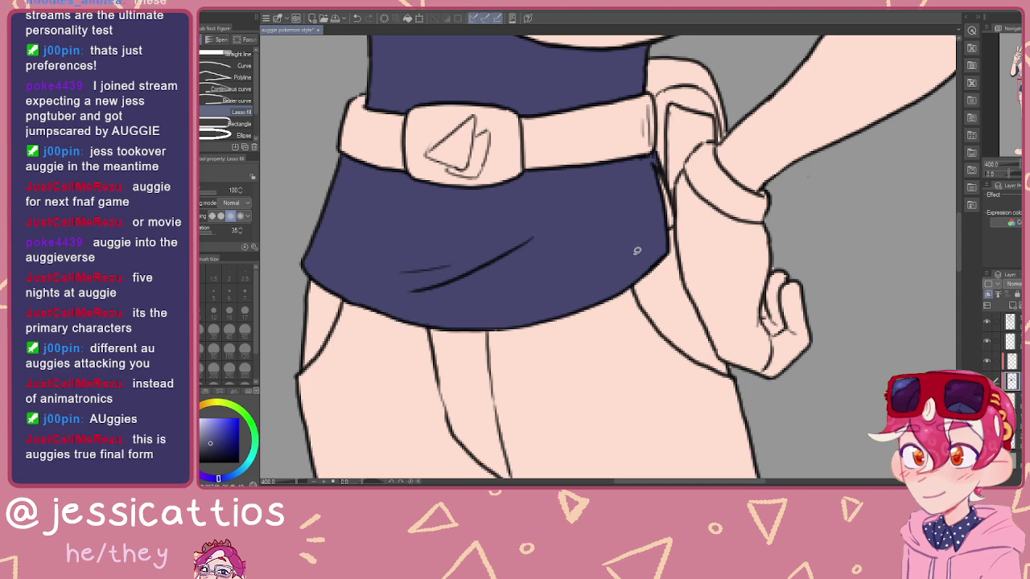
Step: Fill the sole of the side-facing shoe with navy blue, referring to other layers
scroll(624, 252, down, 4)
drag(643, 213, 619, 309)
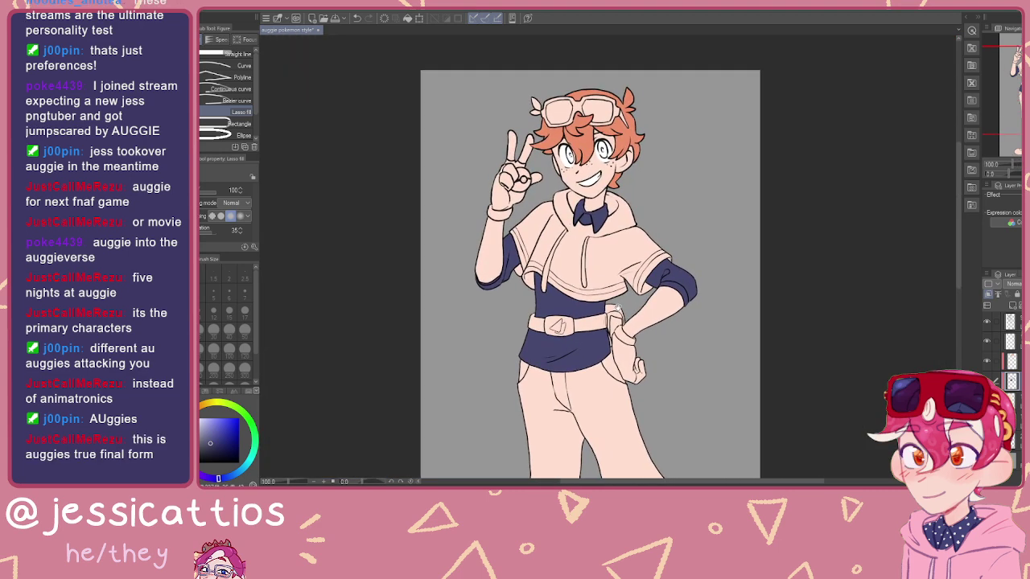
scroll(616, 308, down, 6)
scroll(584, 338, up, 2)
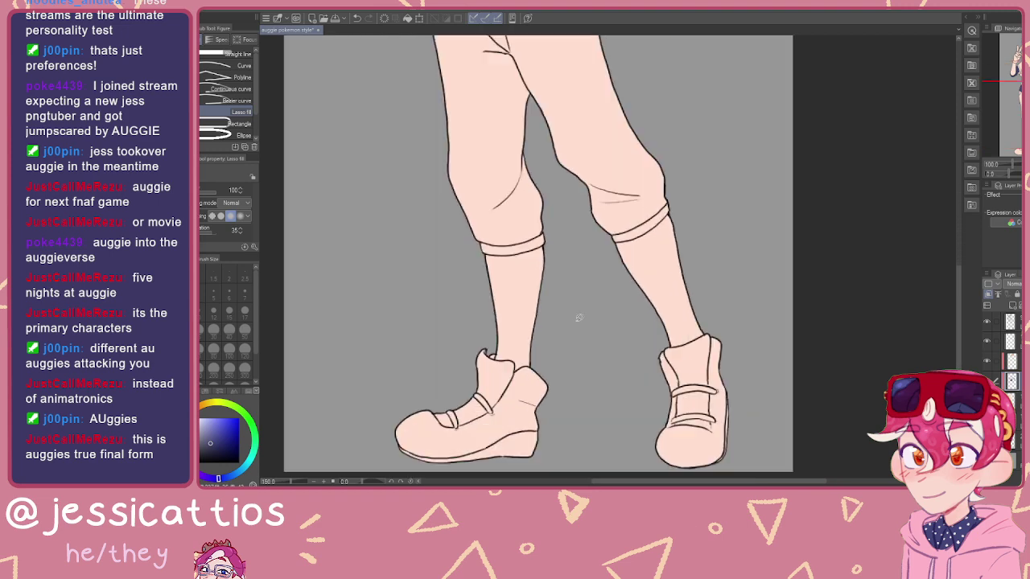
drag(584, 338, 718, 136)
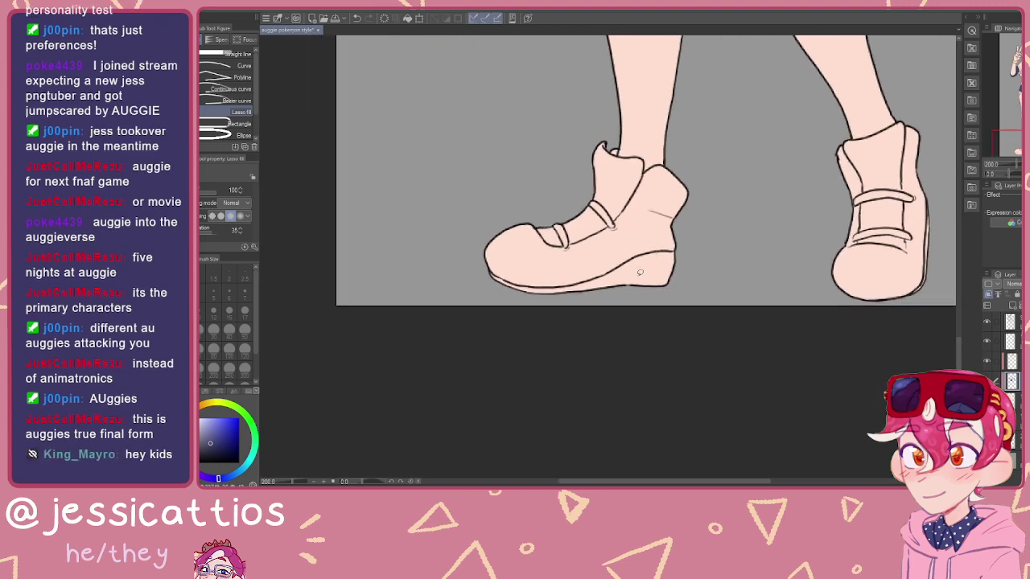
key(g)
click(642, 268)
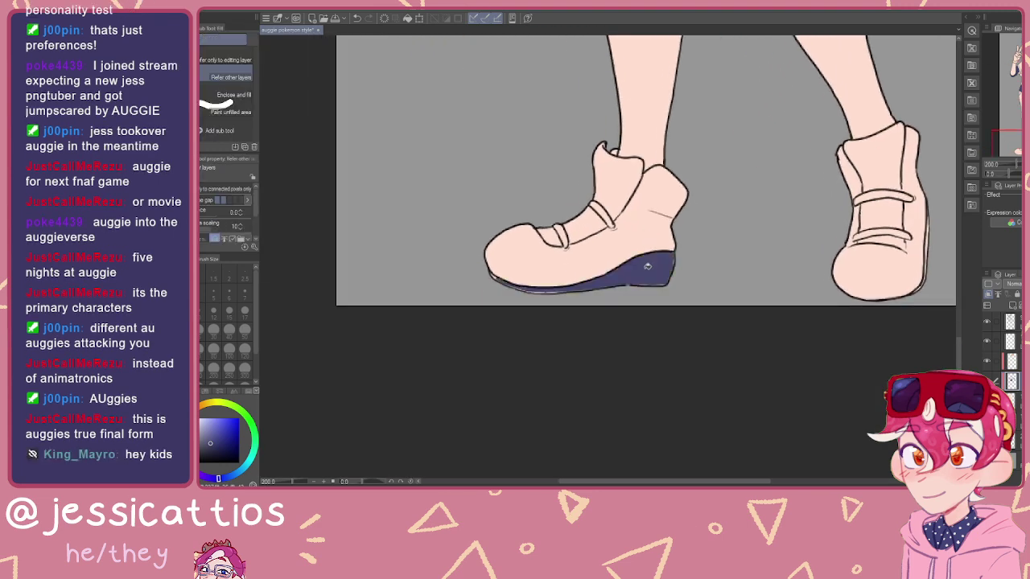
Step: Cover the unfilled slivers along the toe and underside of the side-facing shoe's sole with navy Lasso fill
key(u)
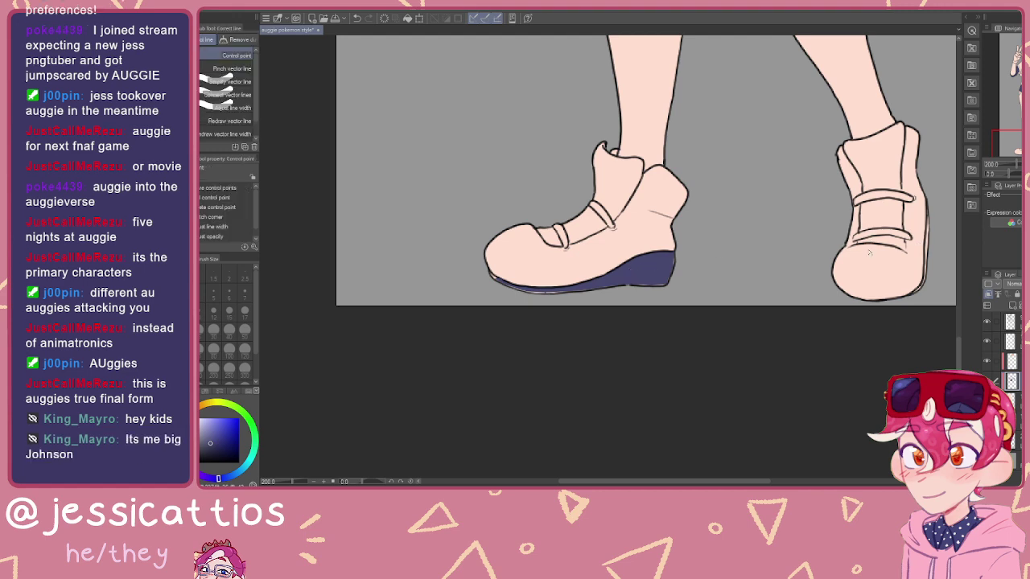
scroll(567, 350, up, 3)
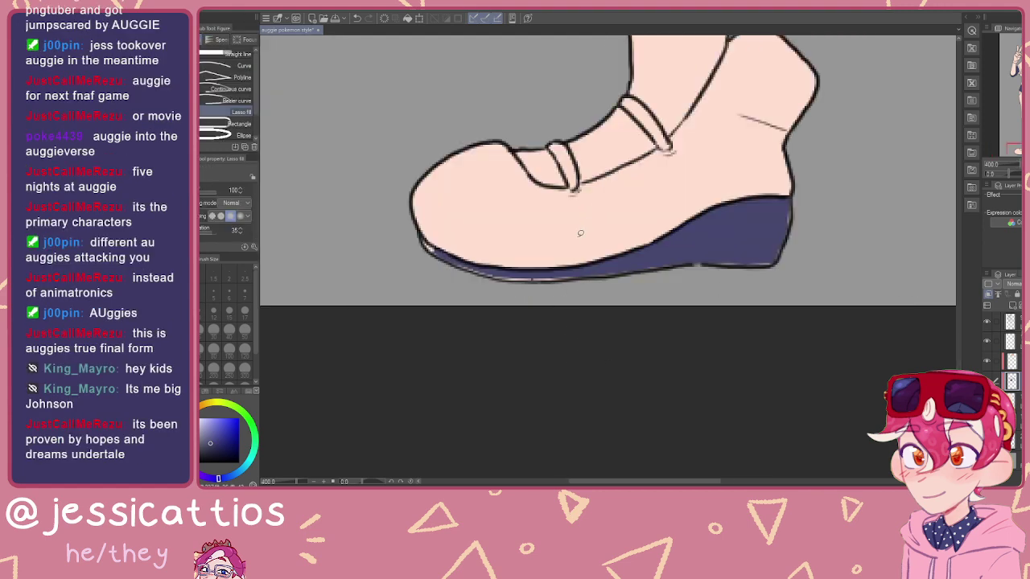
scroll(553, 271, left, 1)
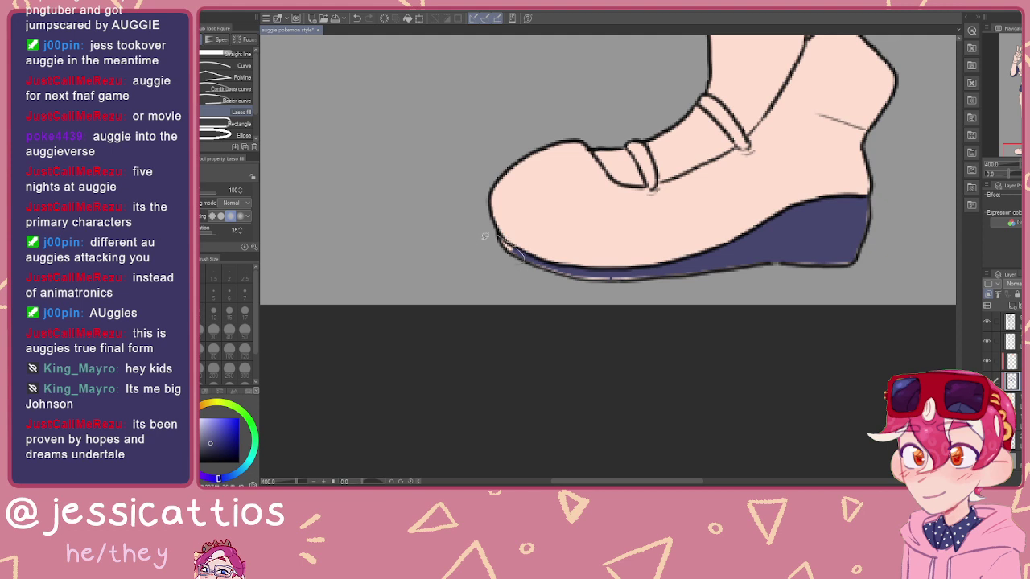
scroll(498, 246, right, 1)
drag(580, 278, 552, 302)
mouse_move(461, 280)
mouse_down()
mouse_move(508, 287)
mouse_move(399, 268)
mouse_move(439, 276)
mouse_up()
drag(612, 300, 492, 302)
drag(521, 264, 519, 312)
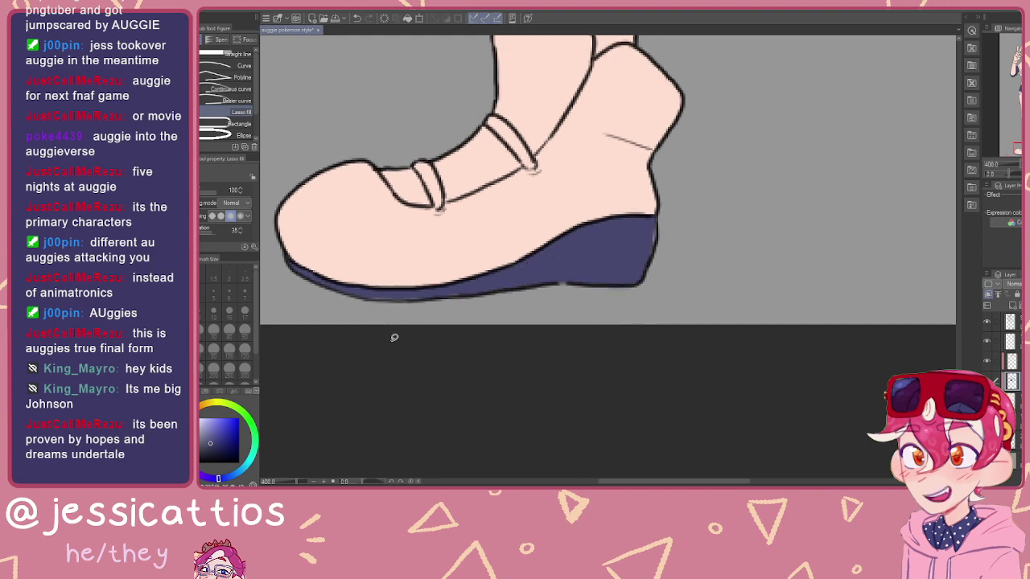
mouse_move(367, 290)
mouse_down()
mouse_move(437, 291)
mouse_move(372, 313)
mouse_up()
Step: Color the thin visible sole along the edge of the front-facing shoe navy with Lasso fill
scroll(738, 317, right, 4)
scroll(738, 317, up, 1)
scroll(738, 317, right, 4)
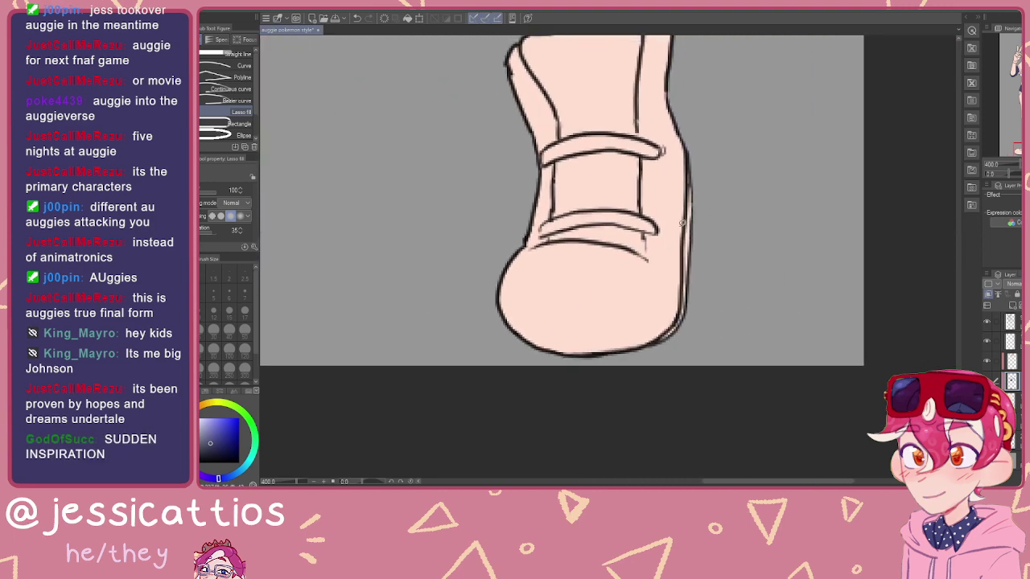
mouse_move(688, 181)
mouse_down()
mouse_move(694, 279)
mouse_move(686, 244)
mouse_up()
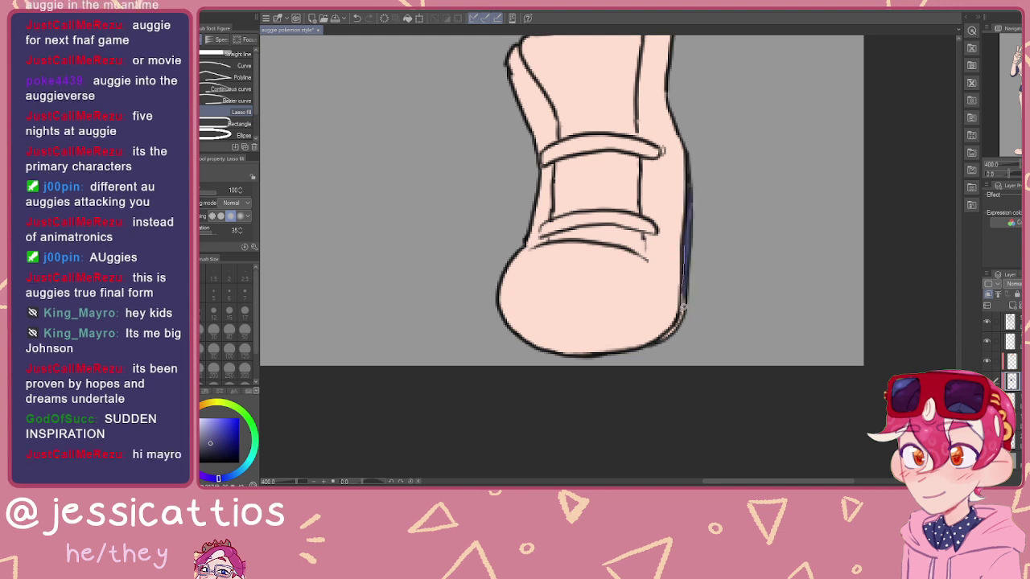
mouse_move(663, 339)
mouse_down()
mouse_move(689, 339)
mouse_move(667, 335)
mouse_up()
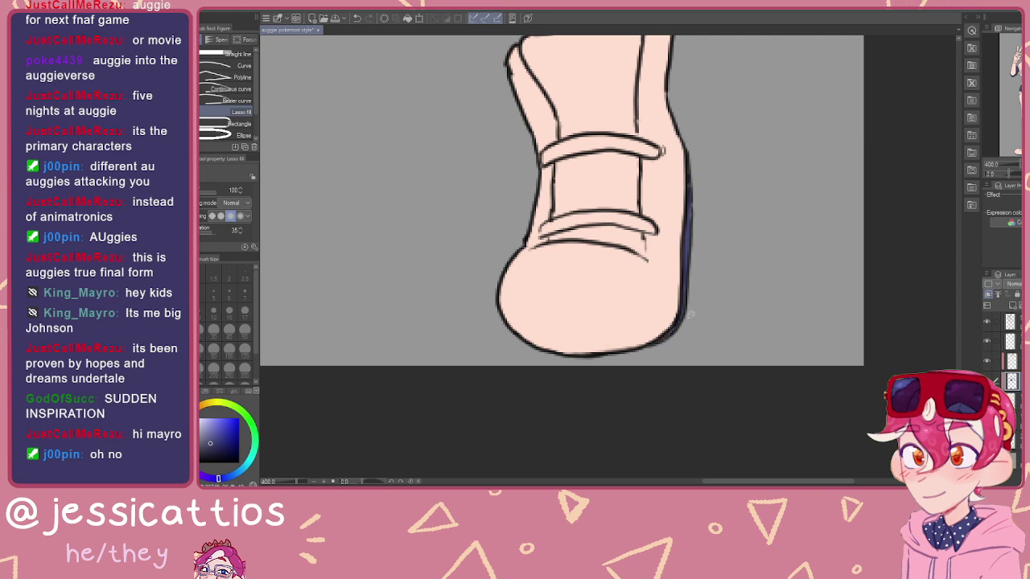
Step: Choose a light pink from the saved color set as the drawing color for the hooded cape
scroll(568, 349, down, 5)
drag(617, 184, 702, 373)
scroll(695, 348, up, 1)
scroll(610, 300, up, 1)
mouse_move(553, 76)
mouse_down()
mouse_move(607, 223)
mouse_move(655, 228)
mouse_move(676, 339)
mouse_move(672, 292)
mouse_up()
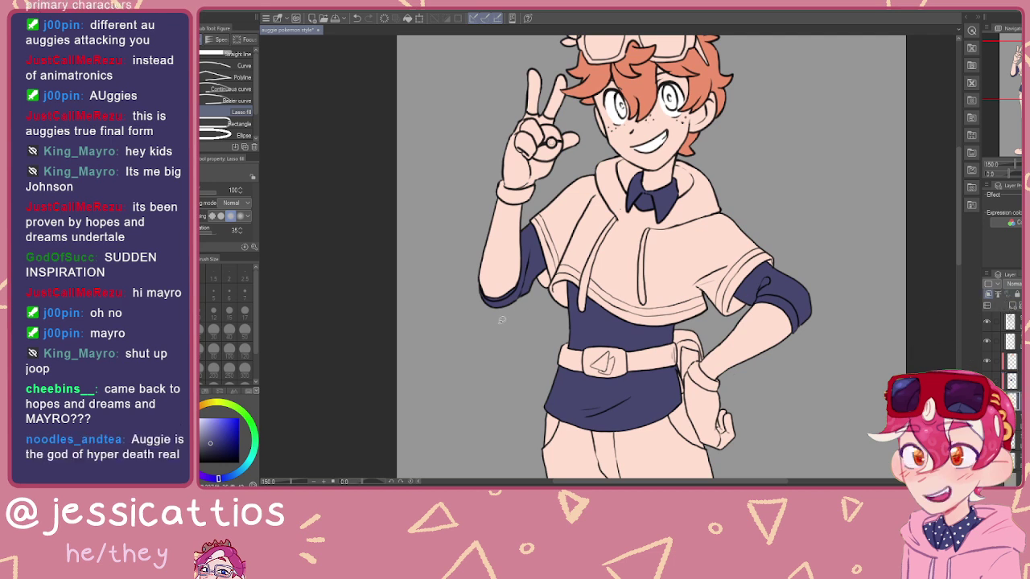
click(206, 392)
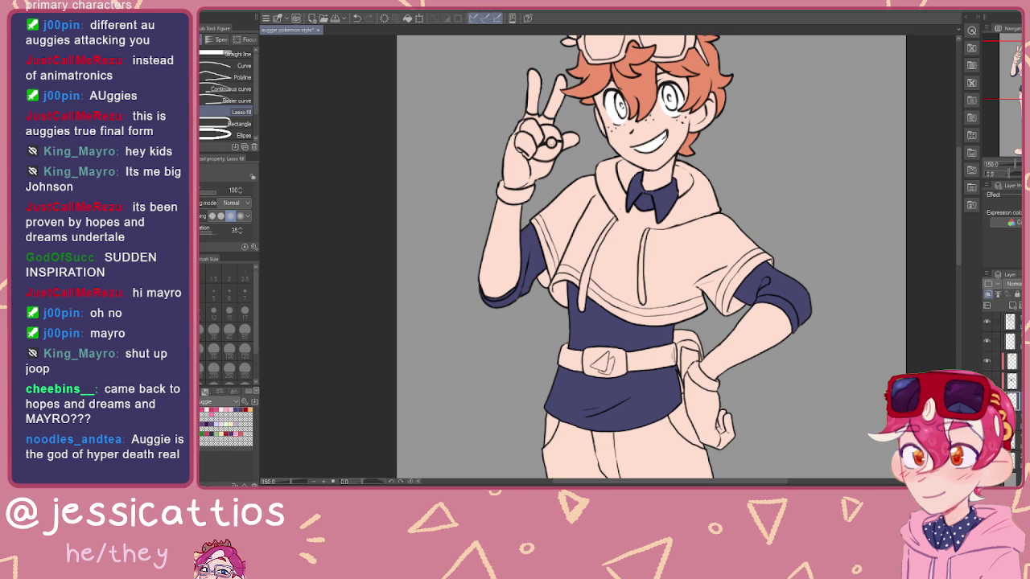
click(204, 391)
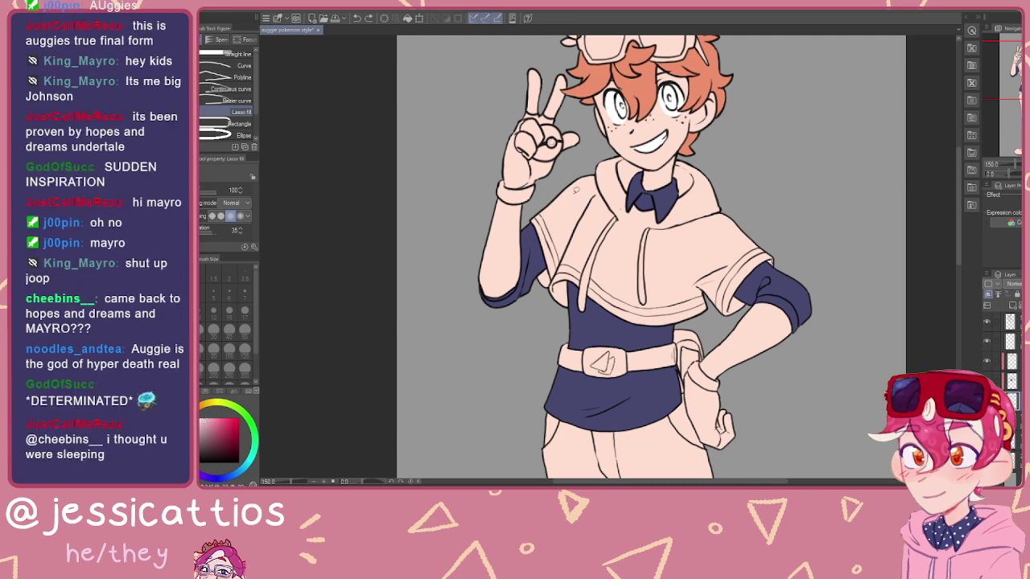
Step: Lasso-fill the cape's shoulder and hem on the raised-arm side with light pink, undoing a stray fill
drag(577, 193, 567, 238)
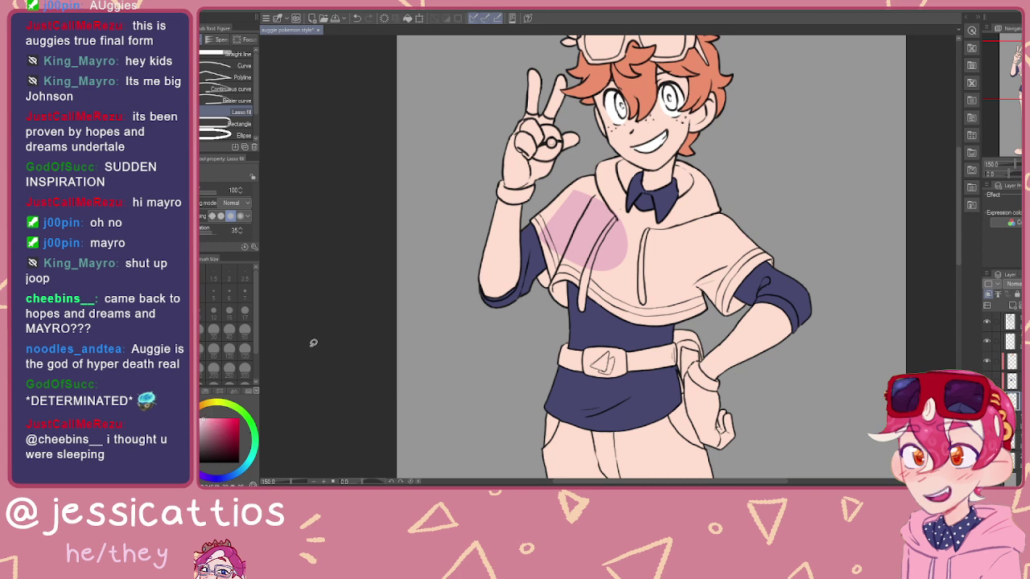
drag(604, 201, 571, 195)
key(ctrl+z)
scroll(574, 202, up, 4)
scroll(594, 139, down, 2)
drag(630, 98, 583, 127)
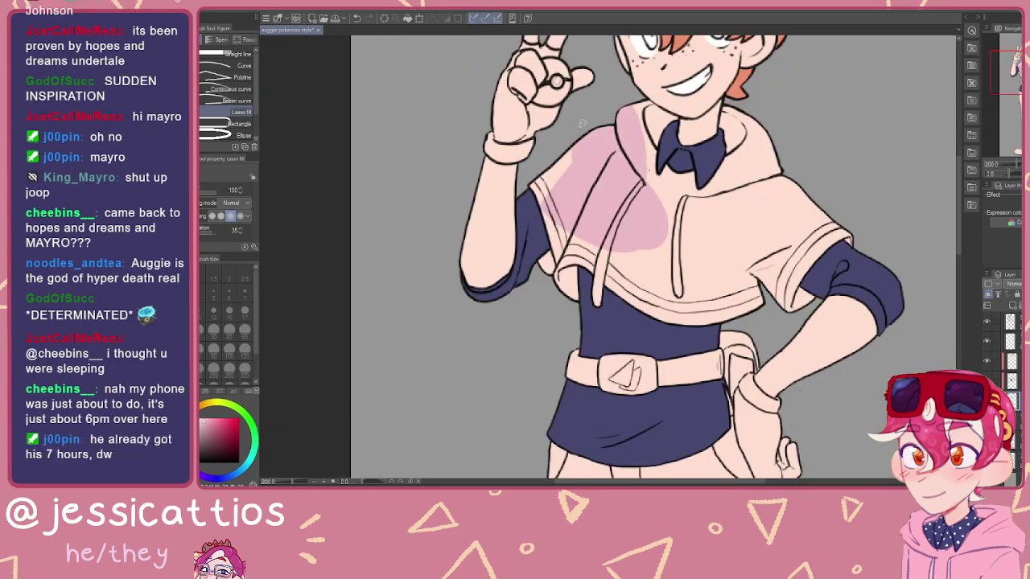
mouse_move(532, 159)
mouse_down()
mouse_move(528, 228)
mouse_move(547, 299)
mouse_move(662, 251)
mouse_up()
drag(585, 166, 573, 170)
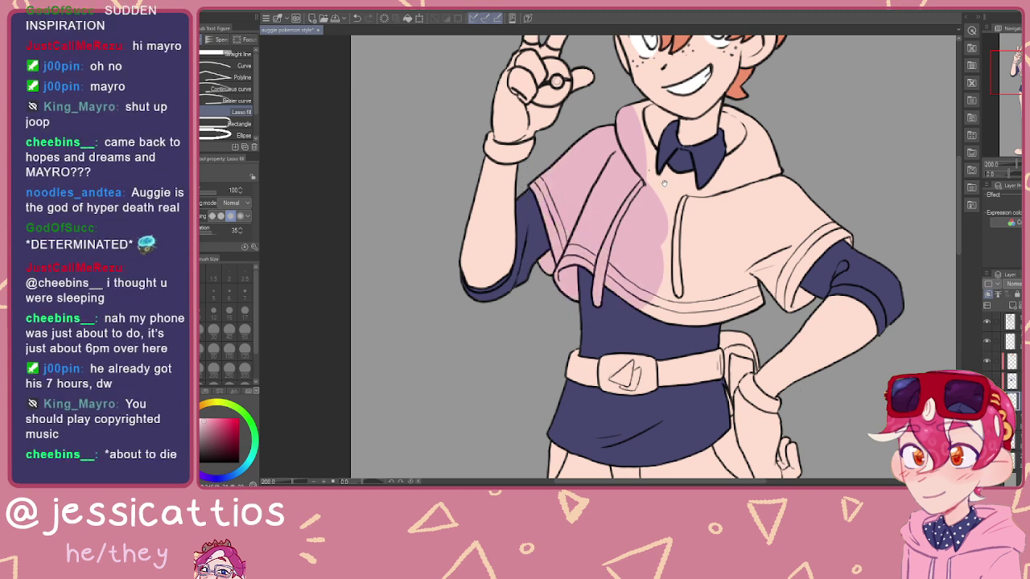
Step: Extend the light pink Lasso fill over the hood, around the shirt collar and across the cape's chest
drag(650, 192, 564, 220)
scroll(568, 138, up, 2)
drag(561, 106, 577, 122)
mouse_move(624, 148)
mouse_down()
mouse_move(618, 198)
mouse_move(704, 275)
mouse_move(443, 256)
mouse_up()
drag(667, 214, 551, 191)
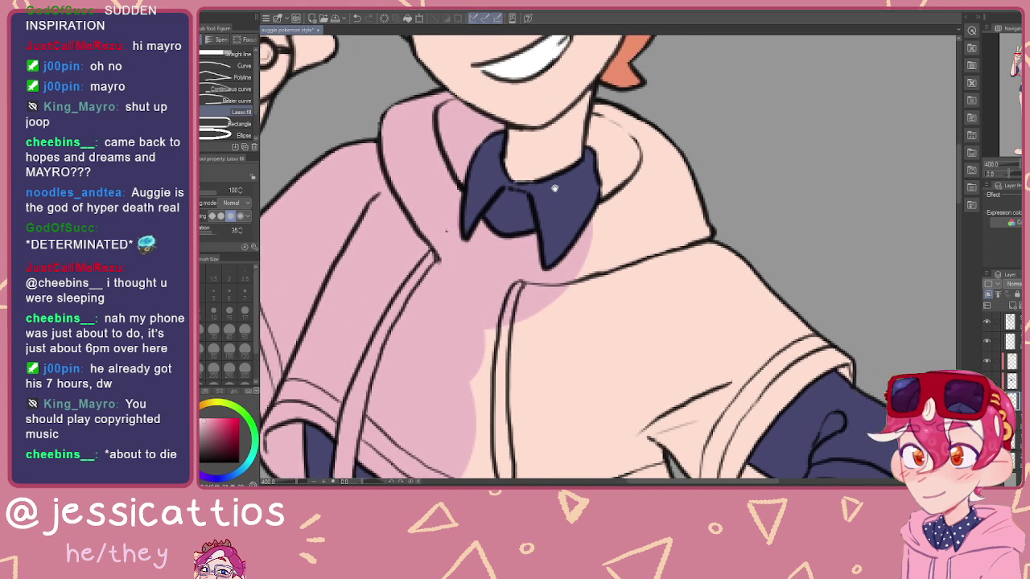
mouse_move(595, 103)
mouse_down()
mouse_move(785, 277)
mouse_move(496, 338)
mouse_up()
mouse_move(558, 320)
mouse_down()
mouse_move(590, 251)
mouse_move(475, 163)
mouse_up()
Step: Fill the rest of the cape on the bent-arm side with light pink, including the sleeve opening
scroll(636, 205, down, 3)
mouse_move(650, 155)
mouse_down()
mouse_move(717, 226)
mouse_move(672, 249)
mouse_move(652, 281)
mouse_move(619, 277)
mouse_move(557, 239)
mouse_move(611, 165)
mouse_up()
mouse_move(545, 165)
mouse_down()
mouse_move(550, 263)
mouse_move(621, 272)
mouse_move(663, 260)
mouse_move(597, 161)
mouse_up()
mouse_move(579, 118)
mouse_down()
mouse_move(599, 333)
mouse_move(607, 213)
mouse_move(661, 155)
mouse_up()
Step: Erase the stray dot beside the collar on the line art layer and reselect the cape's color layer
scroll(659, 159, up, 2)
drag(628, 219, 586, 277)
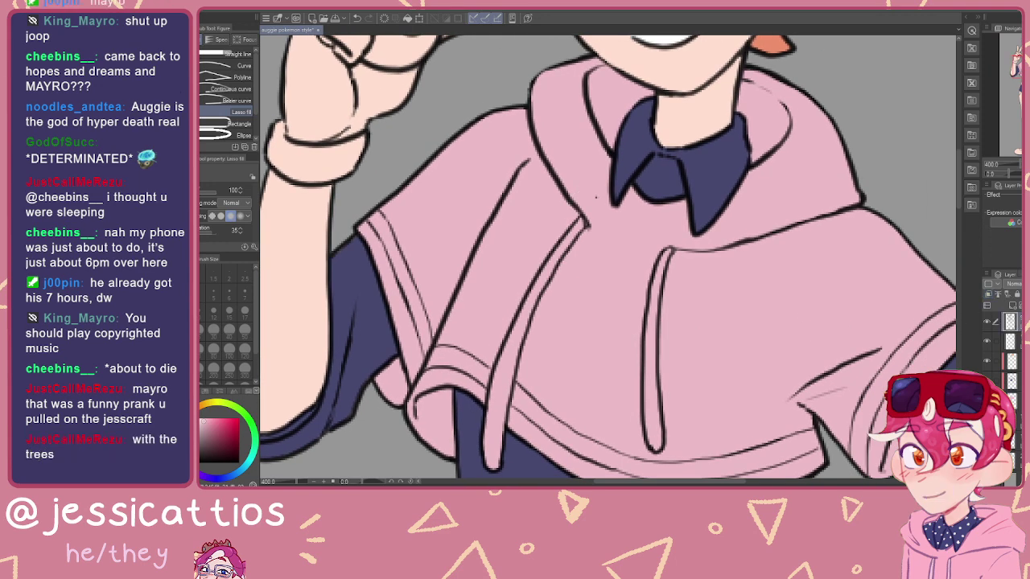
key(e)
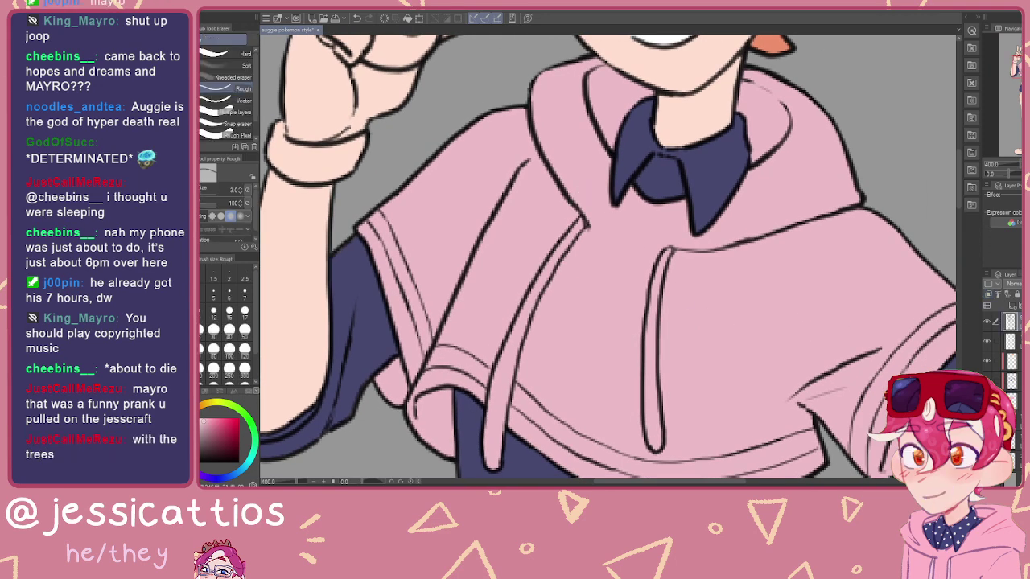
click(1013, 401)
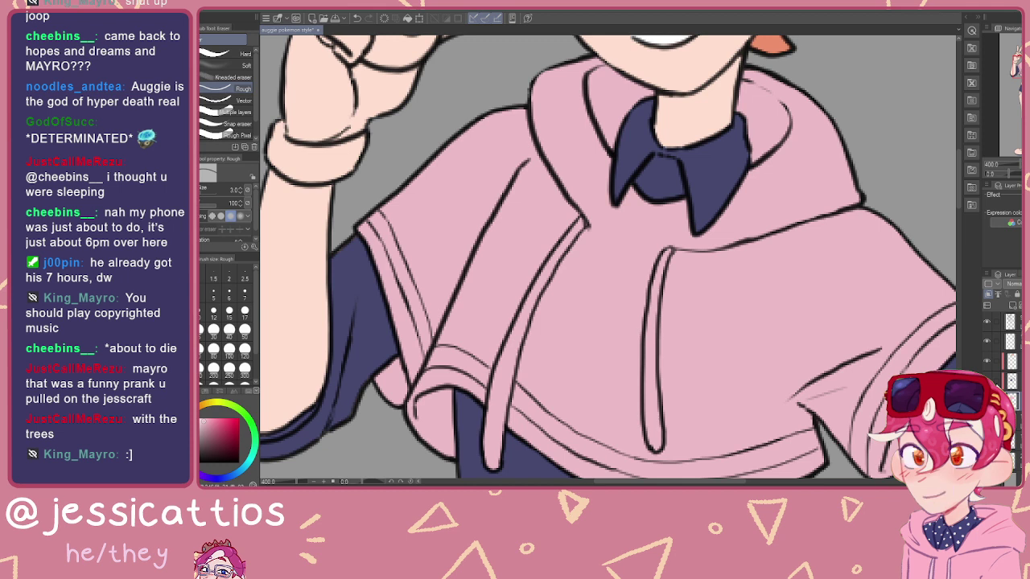
Step: Fill the tongues of both shoes with the cape's light pink, including the gaps between the laces
mouse_move(715, 339)
mouse_down()
mouse_move(685, 259)
mouse_move(669, 278)
mouse_up()
key(ctrl+z)
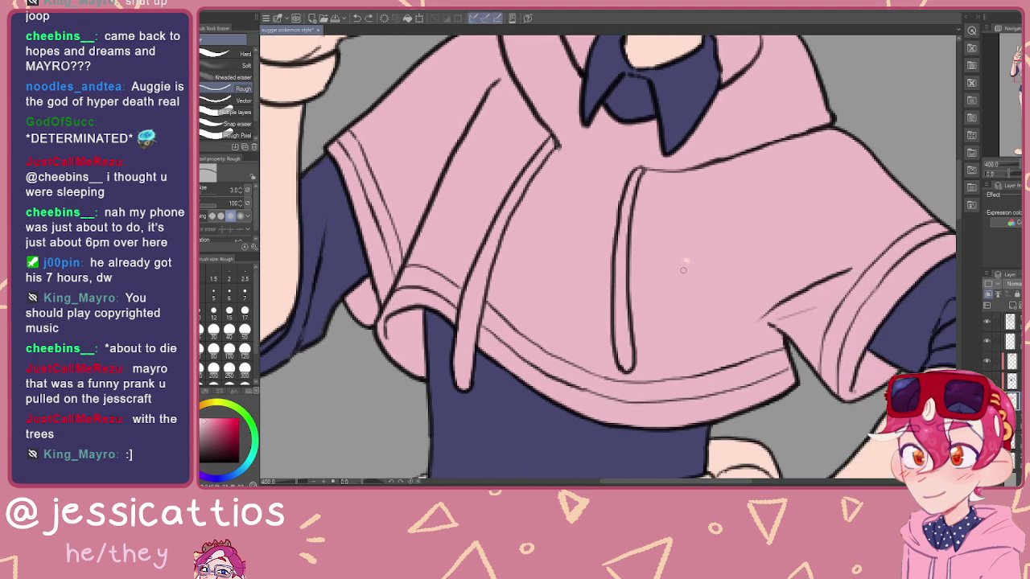
key(p)
scroll(683, 350, down, 5)
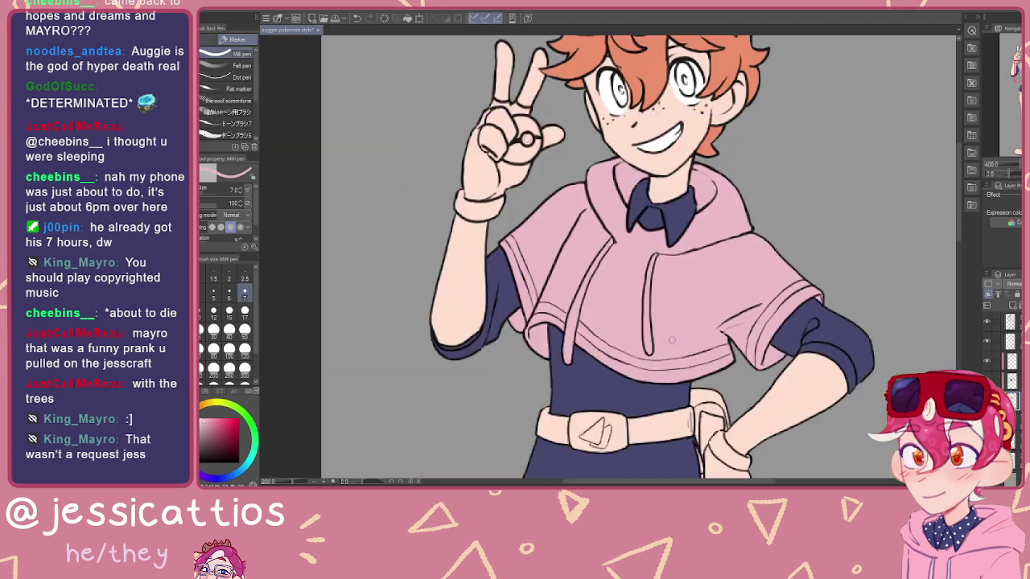
mouse_move(606, 208)
mouse_down()
mouse_move(621, 212)
mouse_move(621, 295)
mouse_move(615, 261)
mouse_move(630, 173)
mouse_move(618, 248)
mouse_move(557, 119)
mouse_move(535, 106)
mouse_up()
drag(600, 325, 576, 151)
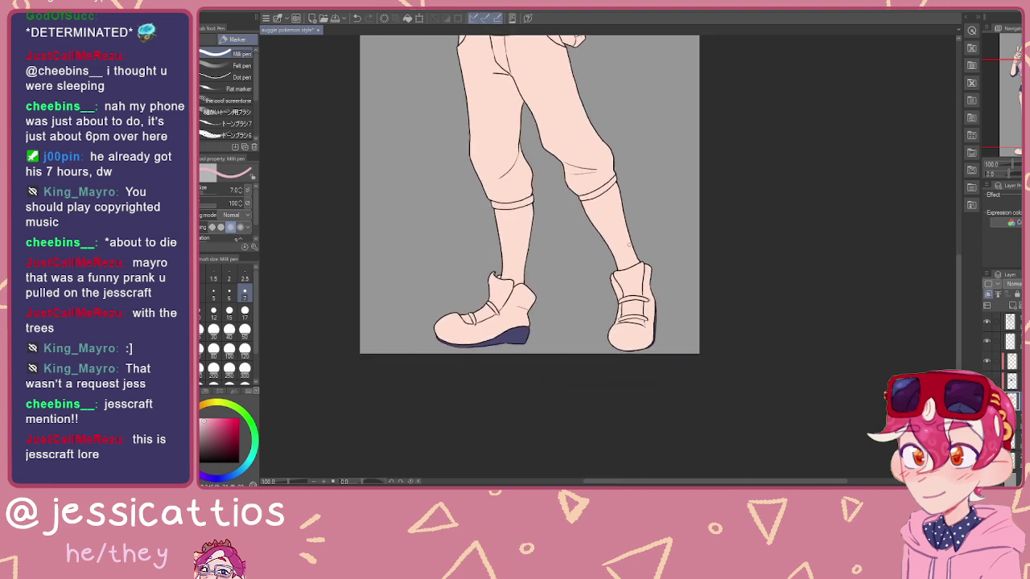
key(ctrl+plus)
drag(495, 304, 663, 241)
scroll(662, 241, up, 2)
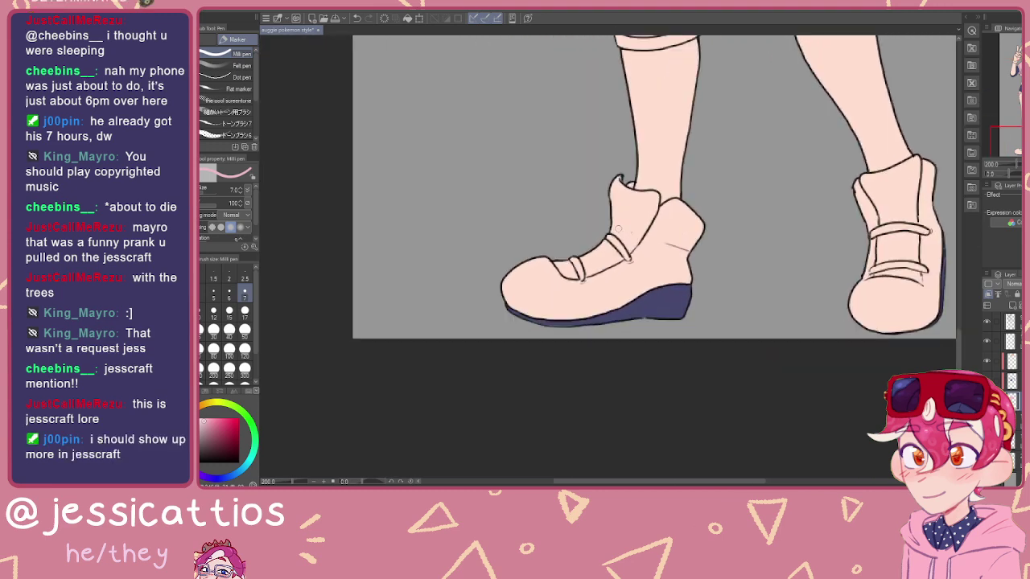
key(g)
click(616, 226)
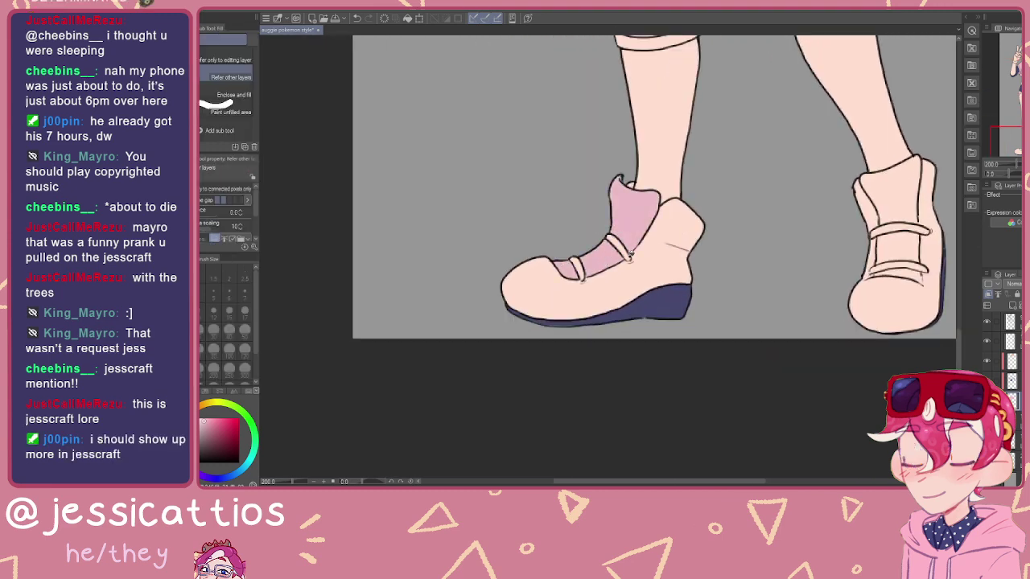
click(921, 213)
click(898, 248)
click(897, 276)
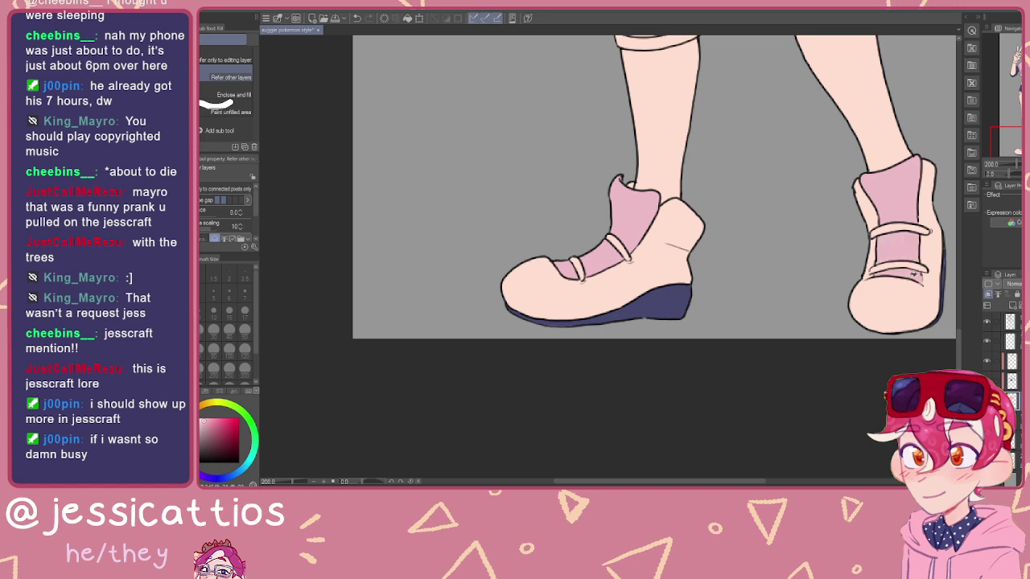
Step: Review the light pink fills from the shoes up to the cape, checking the laces up close
scroll(697, 131, up, 10)
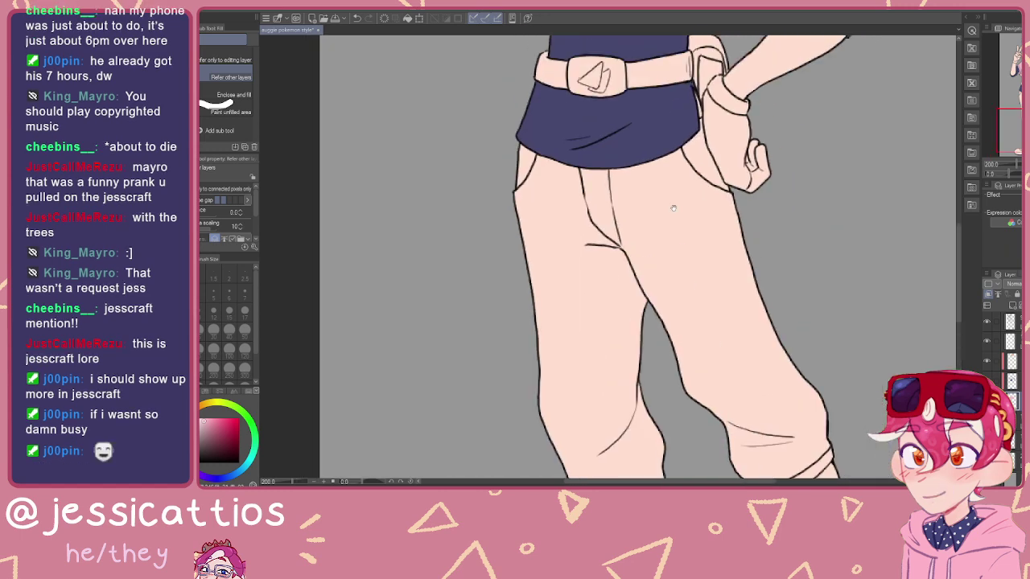
scroll(723, 298, up, 10)
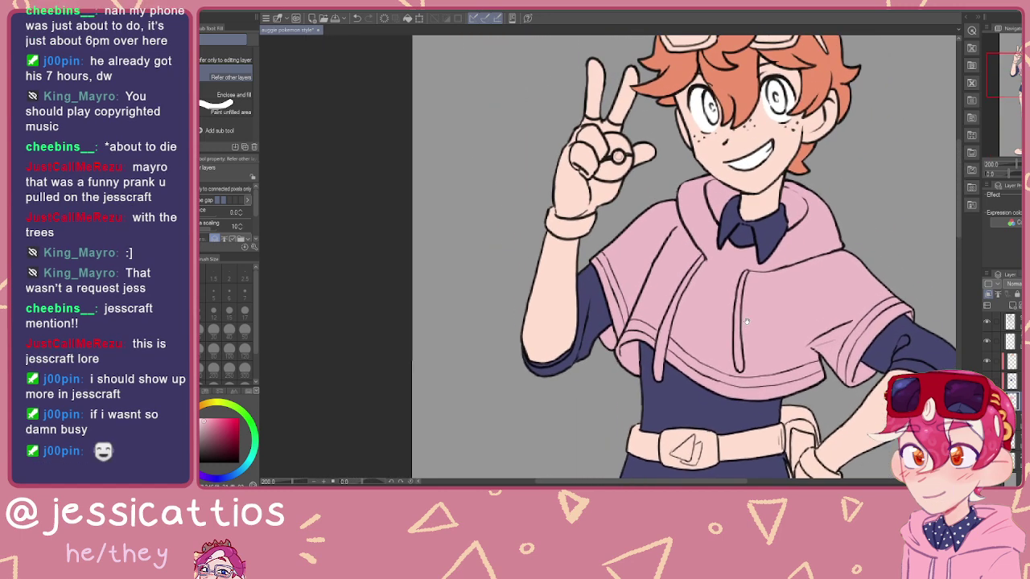
scroll(742, 315, down, 5)
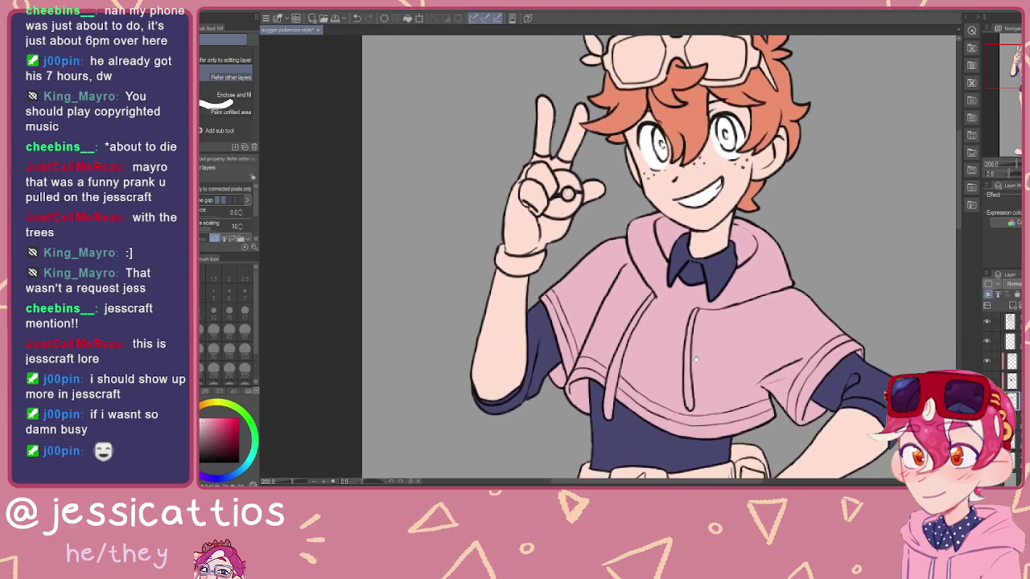
scroll(692, 325, down, 10)
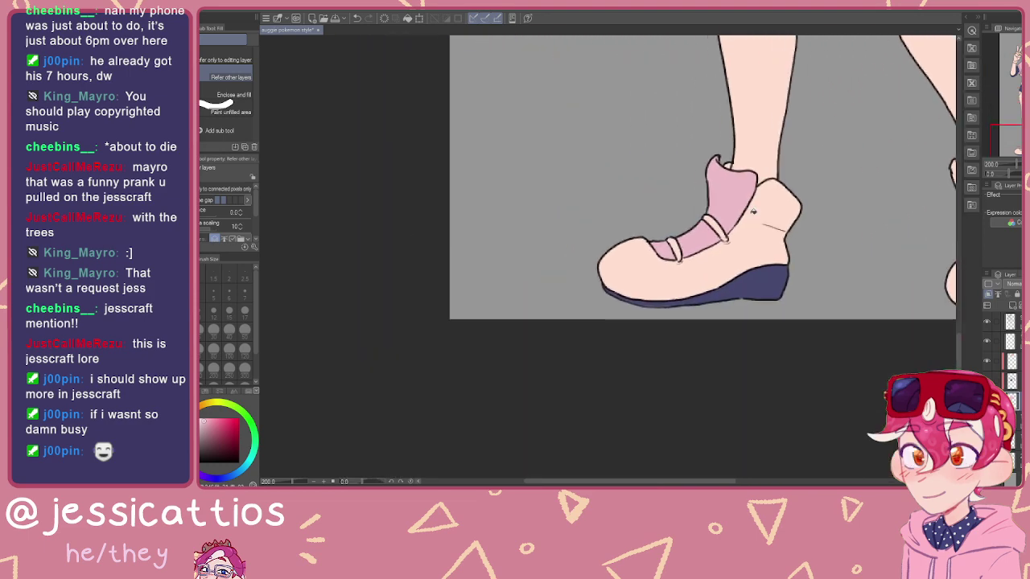
scroll(695, 243, up, 2)
scroll(695, 244, up, 2)
scroll(708, 128, down, 6)
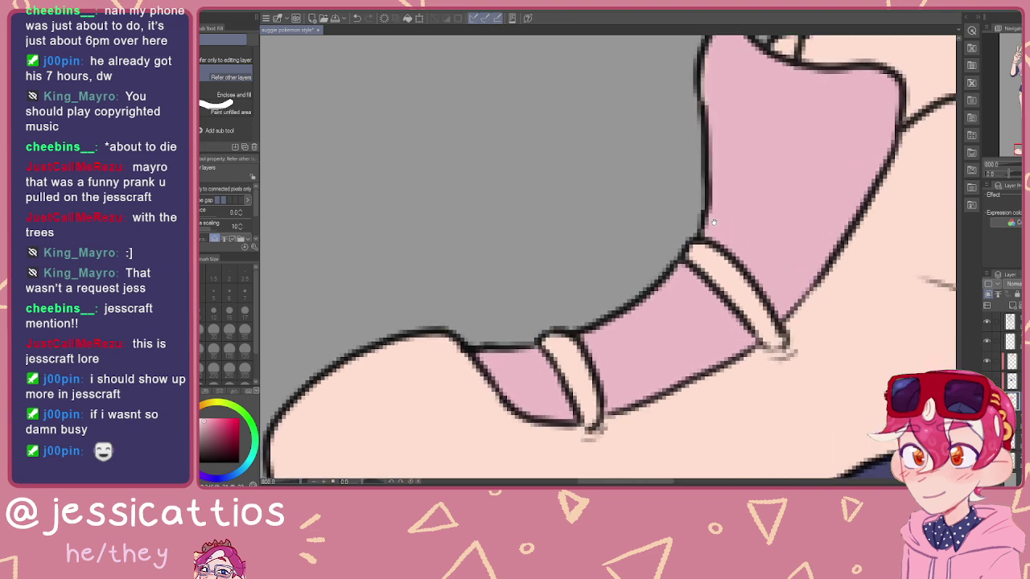
scroll(753, 122, up, 10)
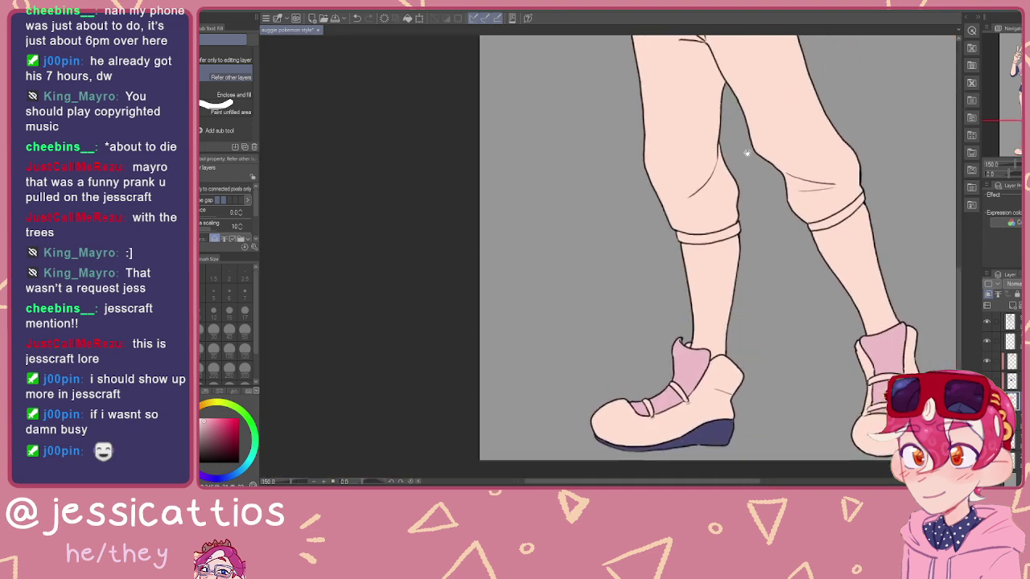
scroll(721, 306, up, 3)
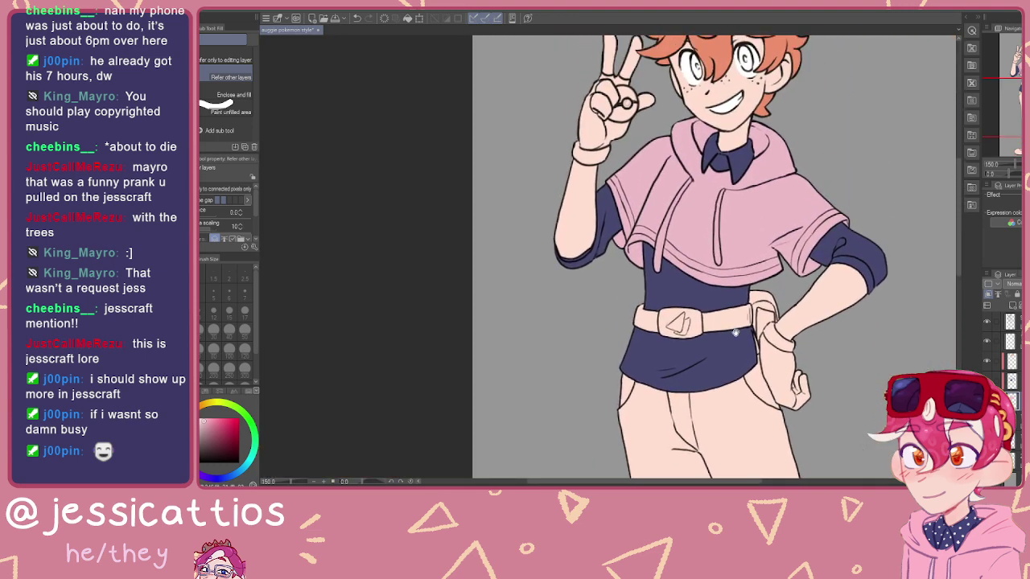
Step: Choose crimson on the layer above the cape's color layer, try filling the hood's outside with it, and undo that fill
click(996, 381)
click(1011, 401)
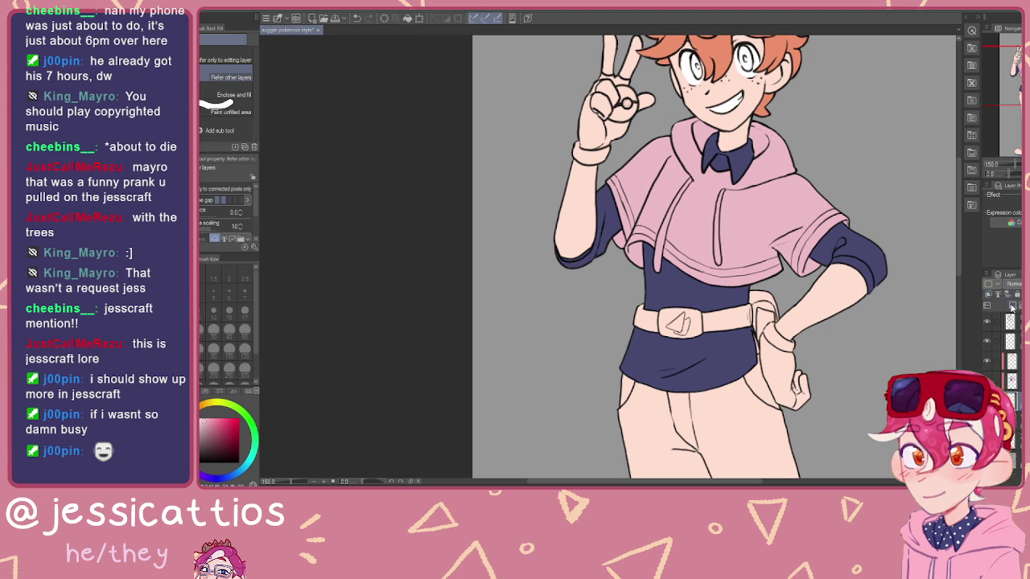
click(1011, 380)
drag(720, 235, 690, 284)
scroll(691, 284, up, 1)
scroll(726, 211, up, 2)
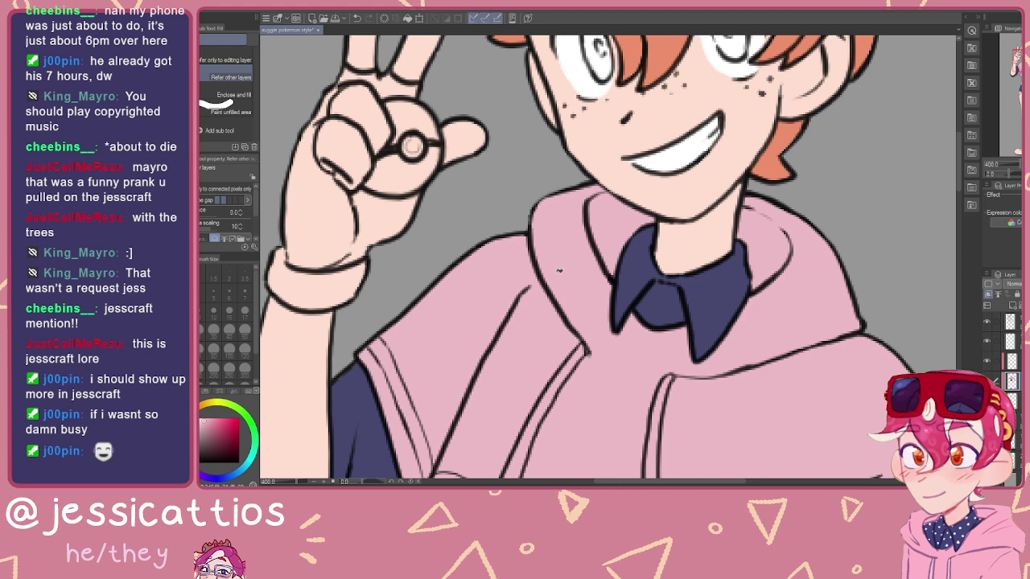
click(206, 393)
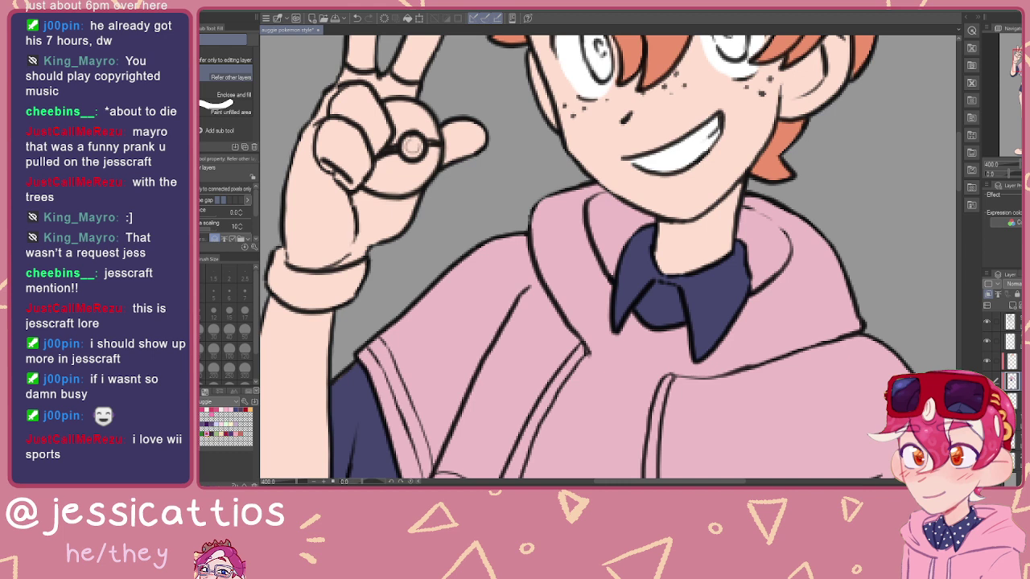
click(194, 392)
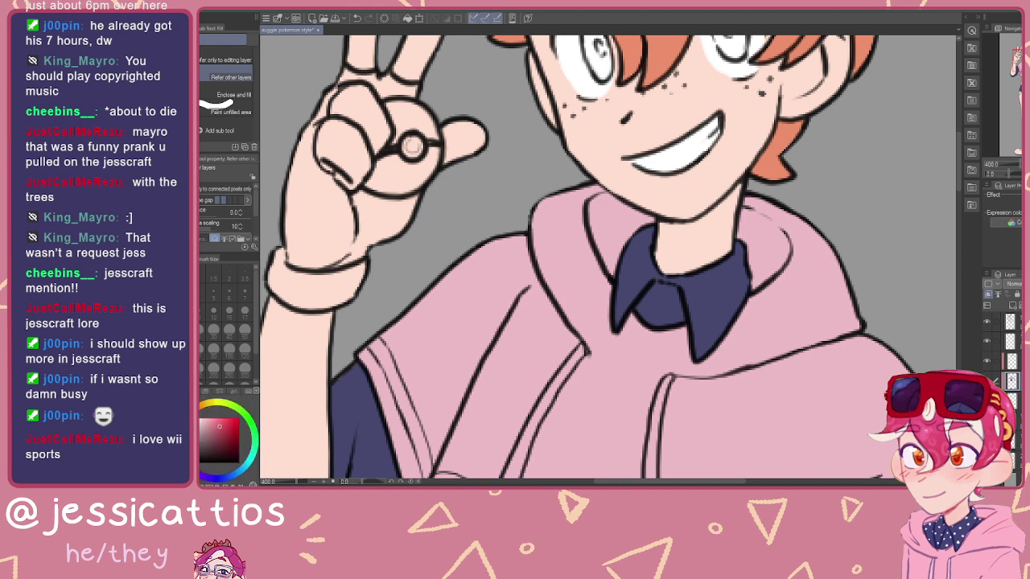
click(551, 261)
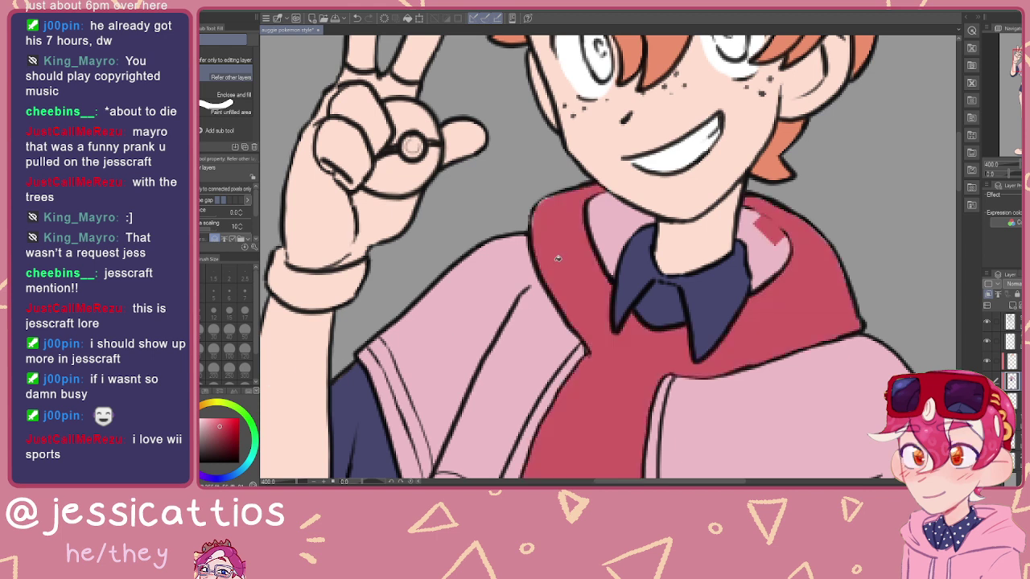
key(ctrl+z)
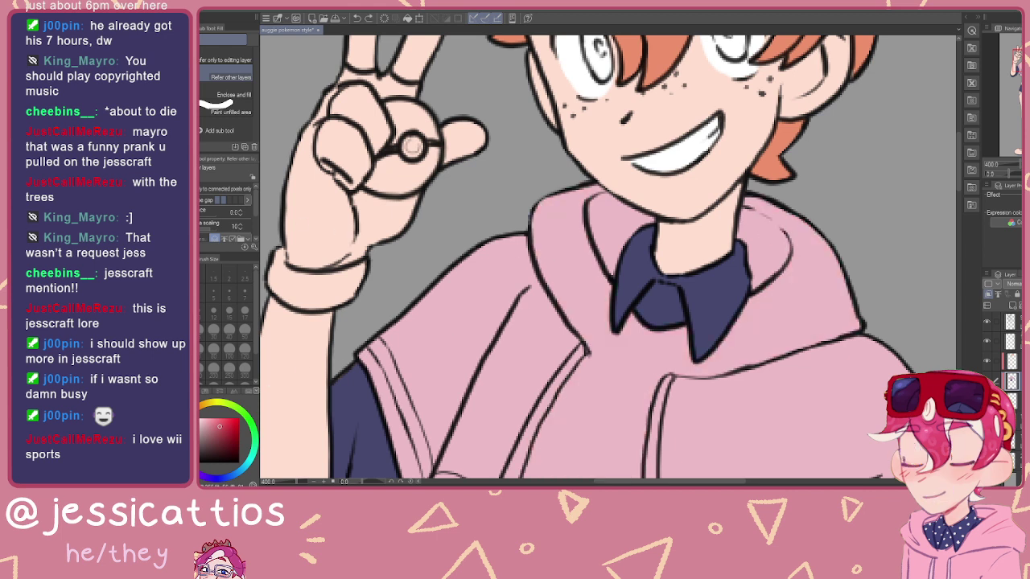
Step: Fill the hood's inner lining with crimson on the raised-arm side of the shirt collar
key(u)
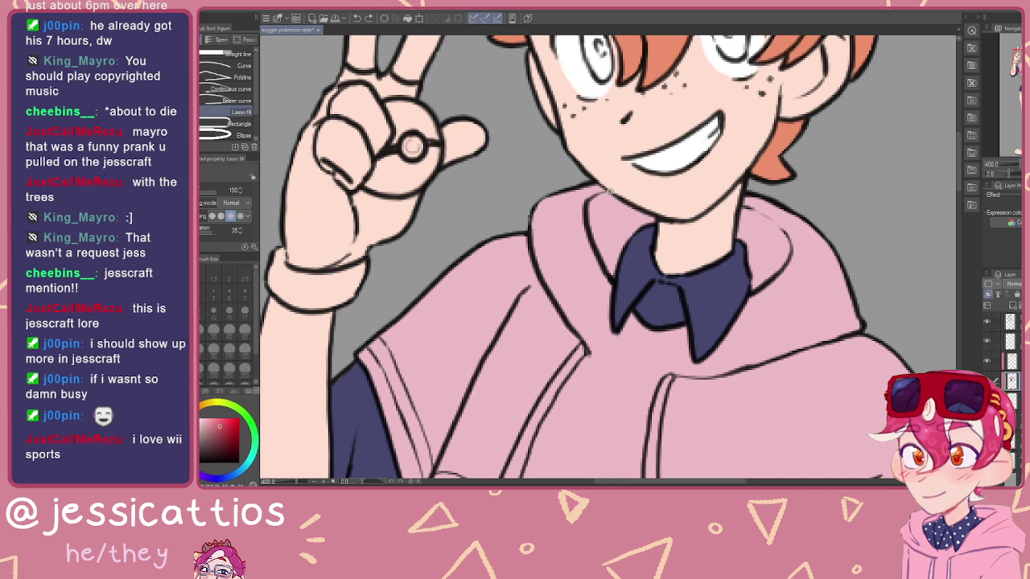
mouse_move(590, 201)
mouse_down()
mouse_move(607, 259)
mouse_move(672, 209)
mouse_up()
key(ctrl+z)
key(g)
click(612, 229)
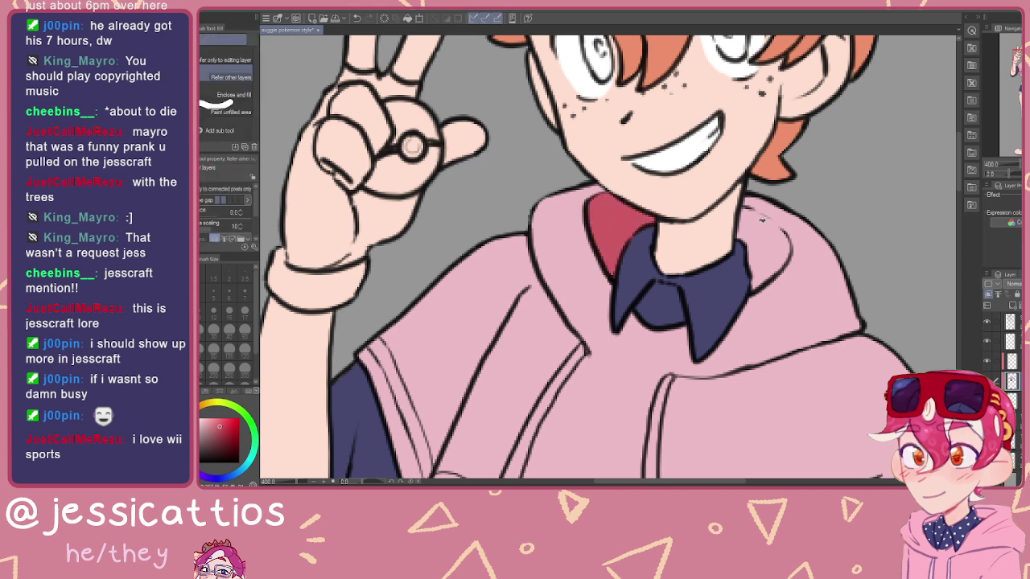
Step: Fill the hood lining on the bent-arm side of the collar with crimson, covering the gap along its upper edge with Lasso fill
key(u)
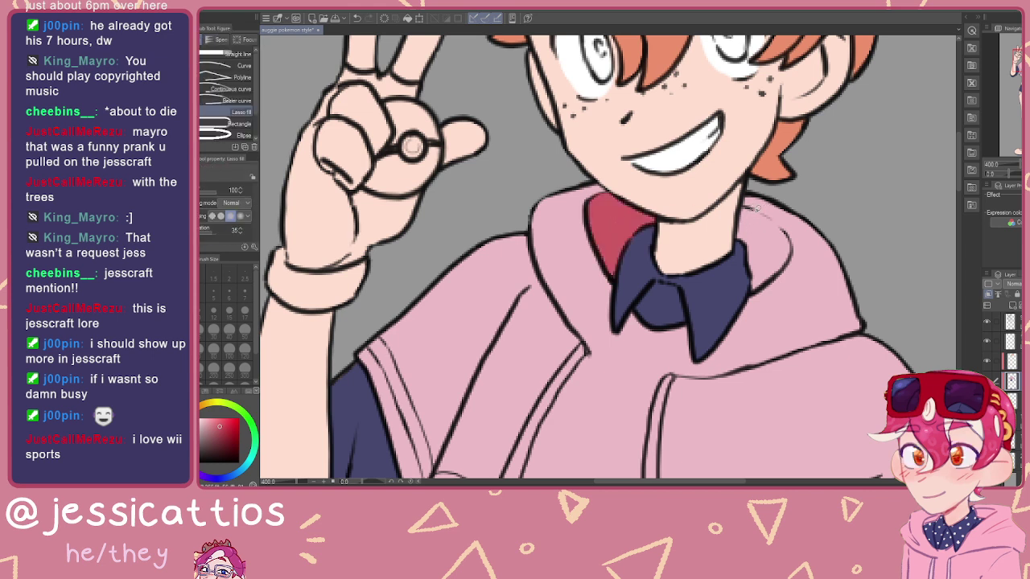
mouse_move(775, 218)
mouse_down()
mouse_move(791, 252)
mouse_move(748, 211)
mouse_up()
key(g)
click(760, 239)
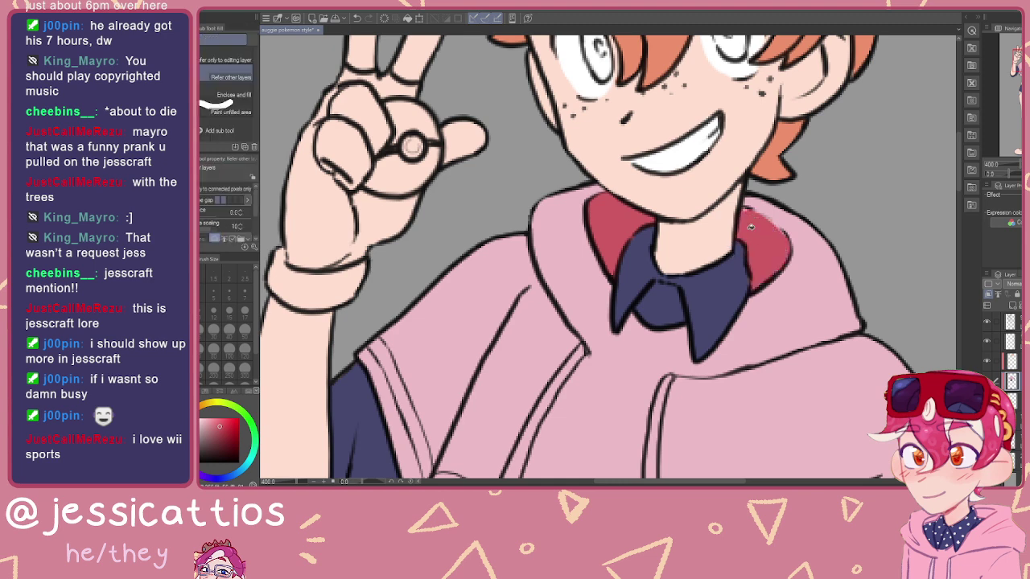
key(u)
drag(786, 229, 723, 214)
Step: Color the cape's underside crimson on the raised-arm side, below the sleeve hem and inside the curled front hem
scroll(551, 318, down, 5)
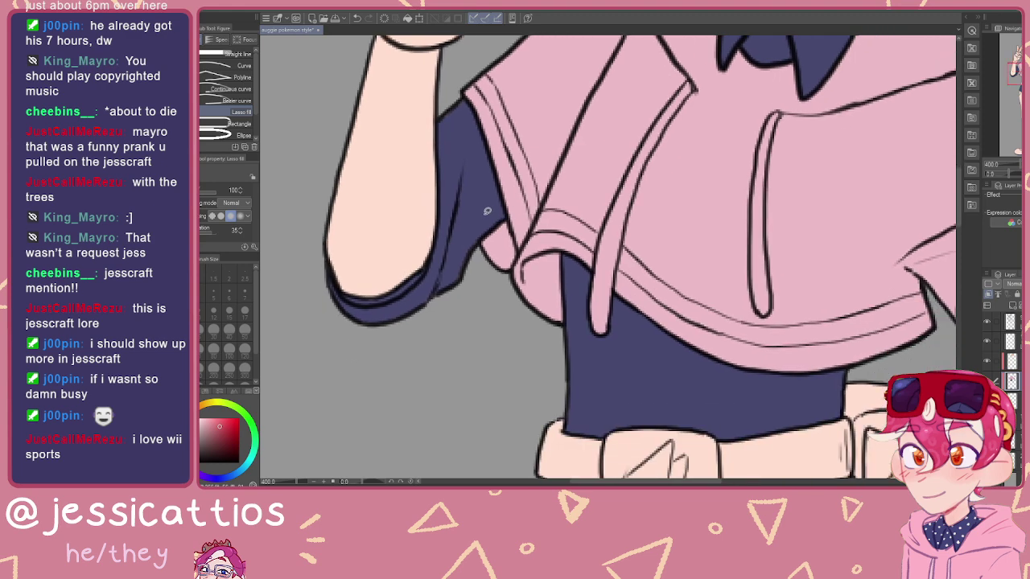
key(g)
click(498, 251)
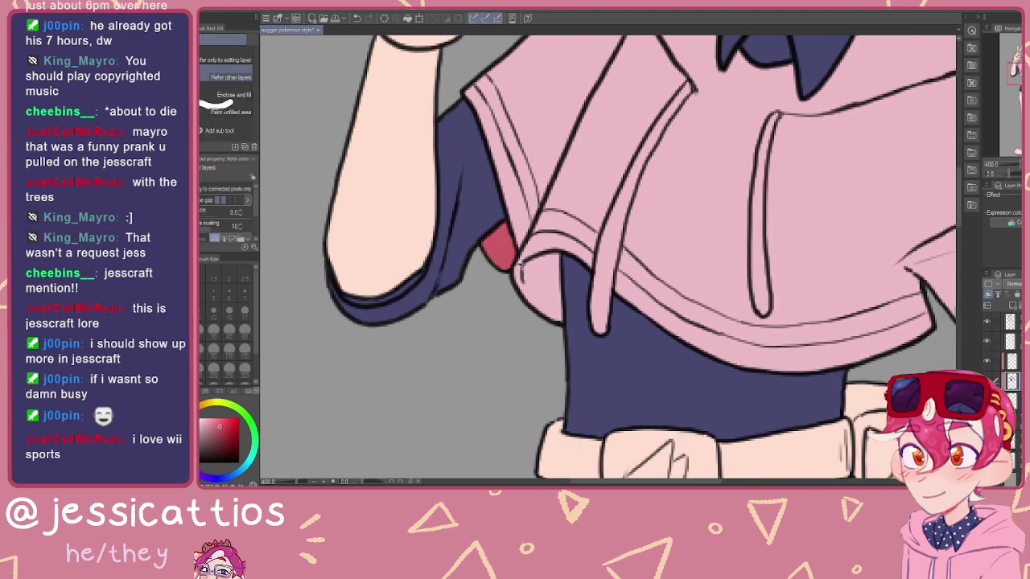
key(u)
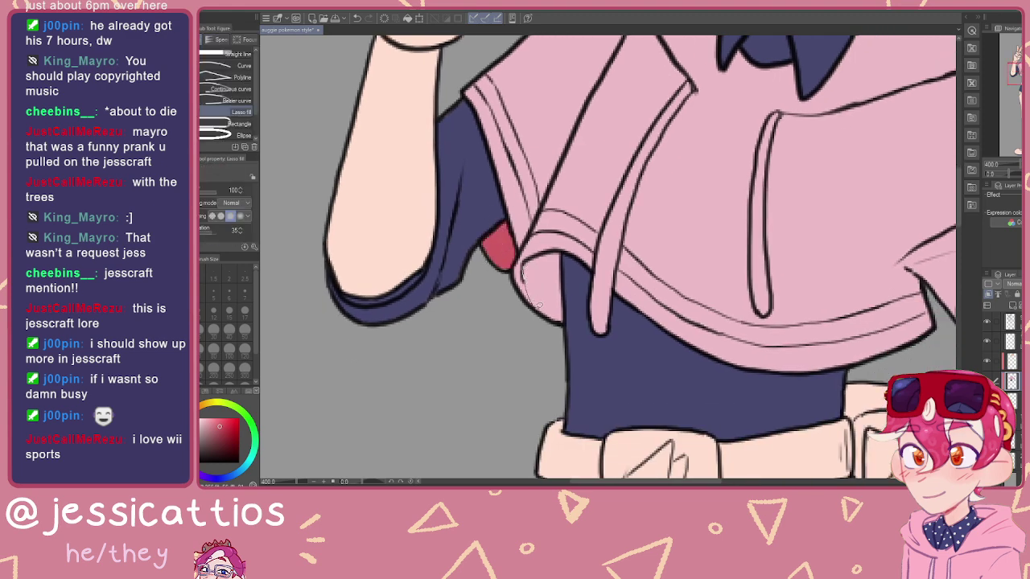
mouse_move(555, 322)
mouse_down()
mouse_move(566, 321)
mouse_move(561, 267)
mouse_move(555, 252)
mouse_move(524, 275)
mouse_move(564, 292)
mouse_move(547, 259)
mouse_move(527, 274)
mouse_move(532, 259)
mouse_up()
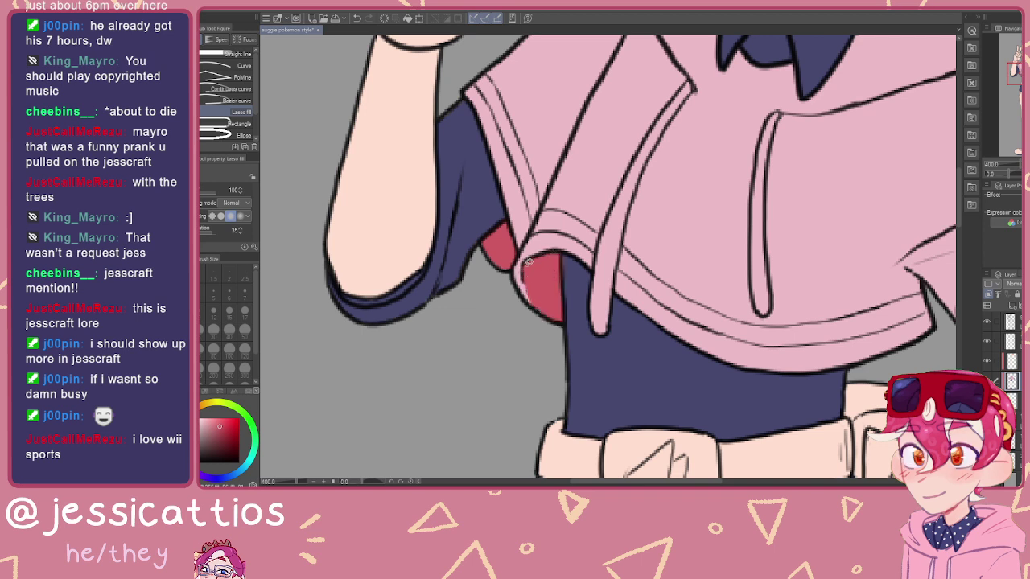
Step: Lasso-fill the inside of the cape's sleeve opening on the bent arm with crimson, undoing a stray navy fill
alt+click(568, 260)
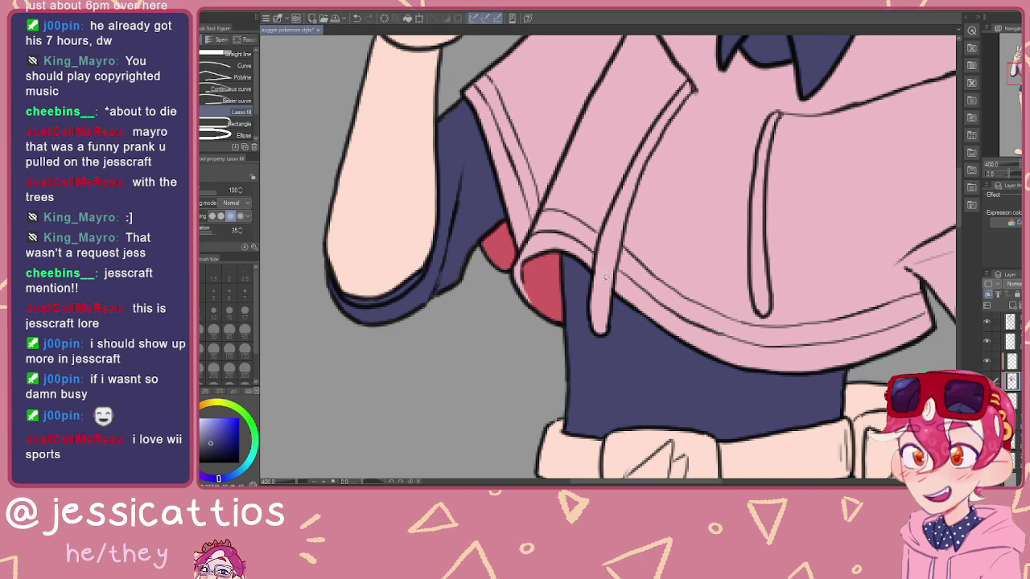
mouse_move(953, 322)
mouse_down()
mouse_move(920, 304)
mouse_move(667, 283)
mouse_up()
mouse_move(717, 253)
mouse_down()
mouse_move(702, 294)
mouse_move(748, 273)
mouse_move(719, 254)
mouse_up()
key(ctrl+z)
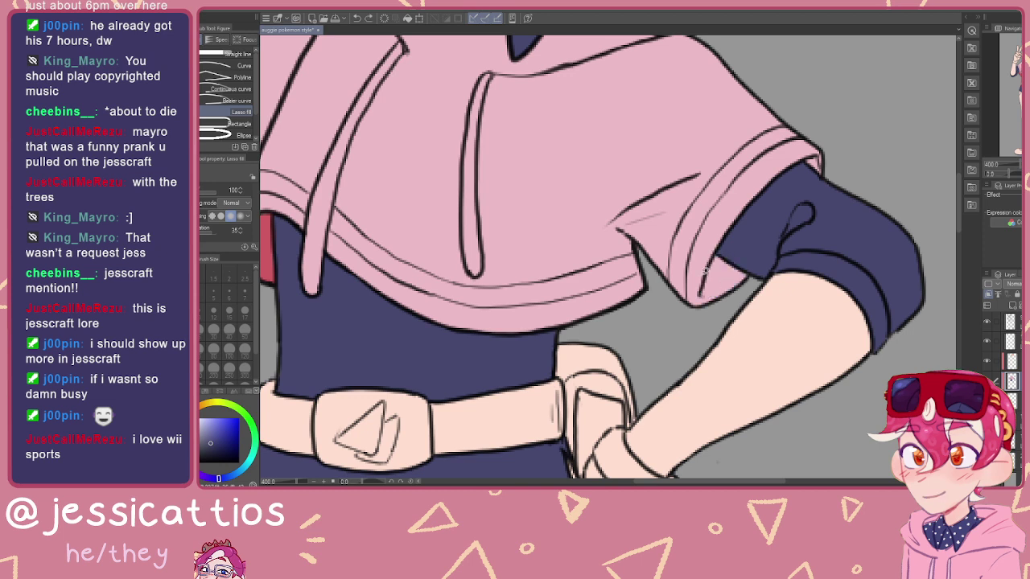
alt+click(696, 272)
mouse_move(718, 254)
mouse_down()
mouse_move(706, 296)
mouse_move(751, 279)
mouse_move(719, 254)
mouse_up()
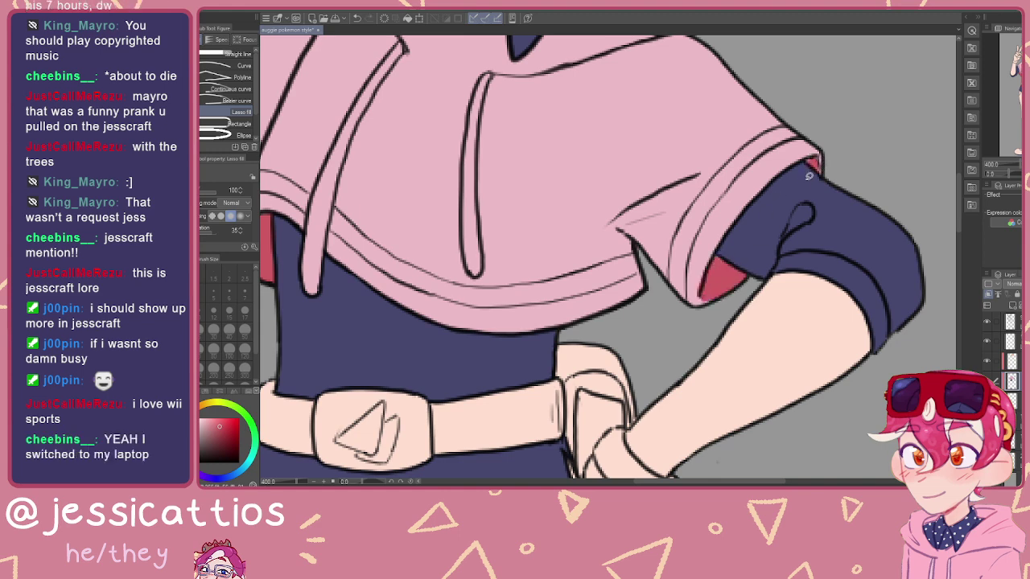
Step: Move the selected layer above the other flat-color layers and turn off its clipping to bring up the reference picture
scroll(784, 207, down, 4)
drag(695, 230, 673, 268)
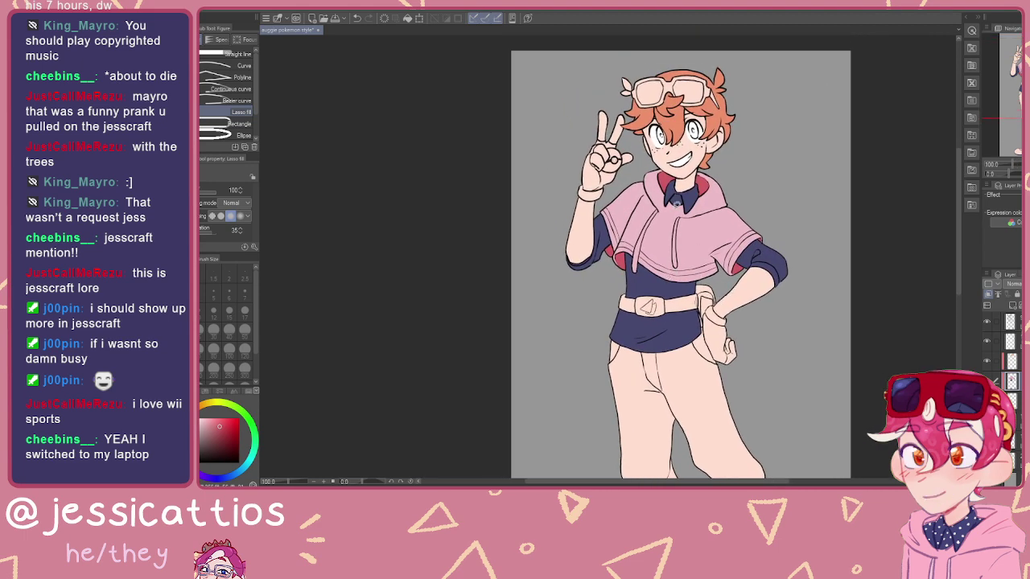
scroll(685, 125, up, 8)
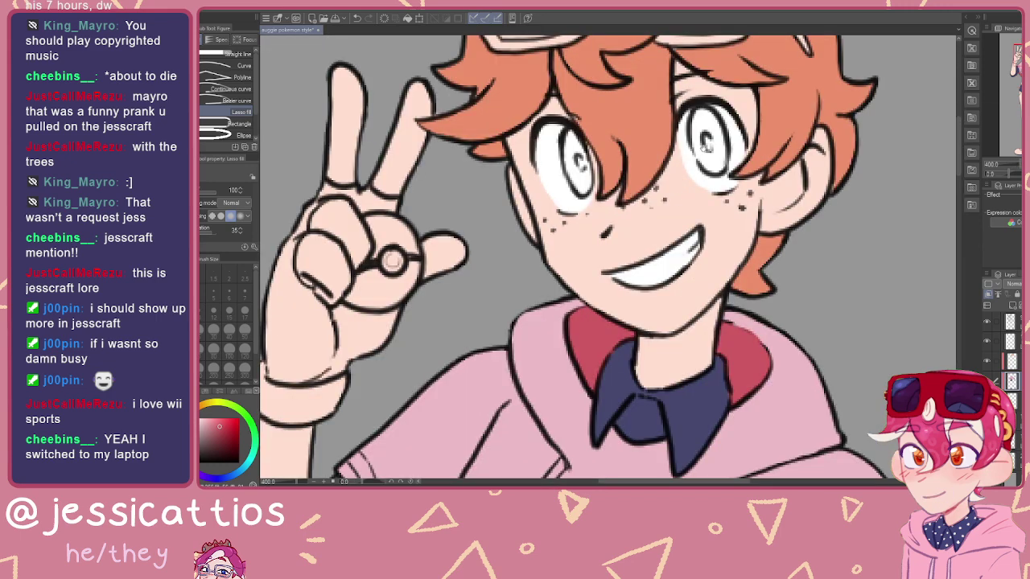
drag(706, 145, 693, 231)
scroll(687, 231, up, 2)
scroll(702, 233, down, 2)
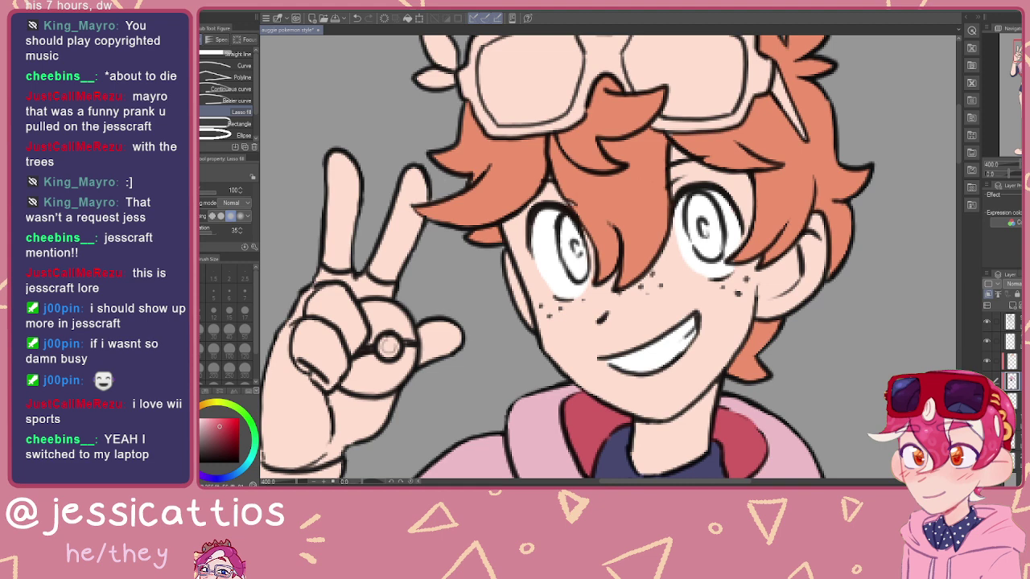
drag(685, 284, 642, 283)
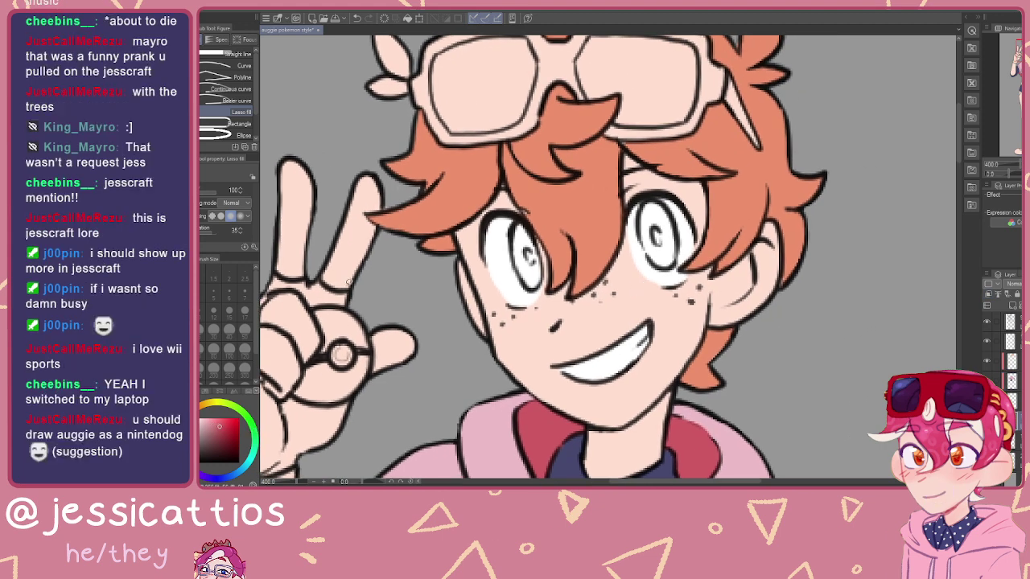
click(988, 295)
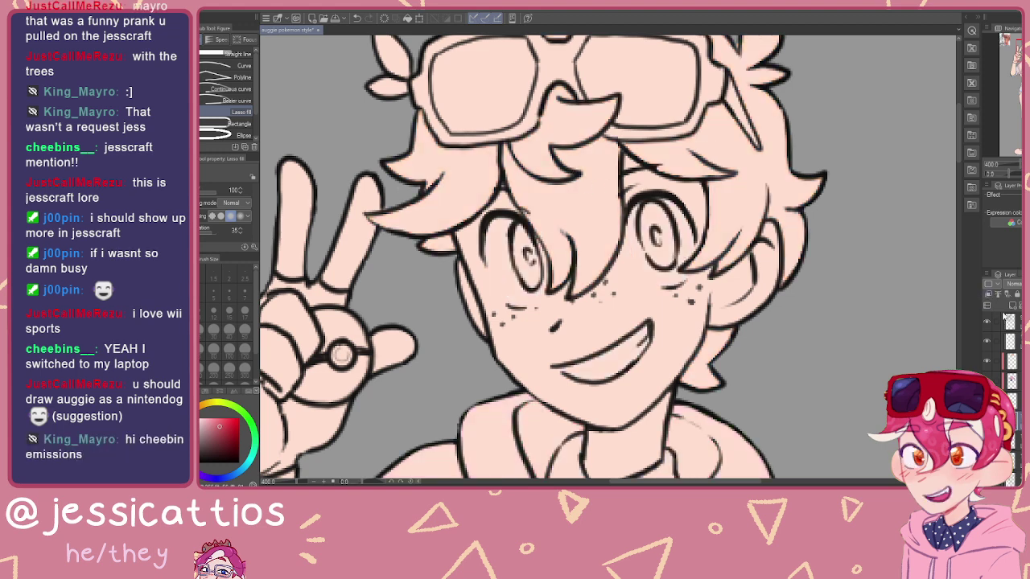
click(989, 296)
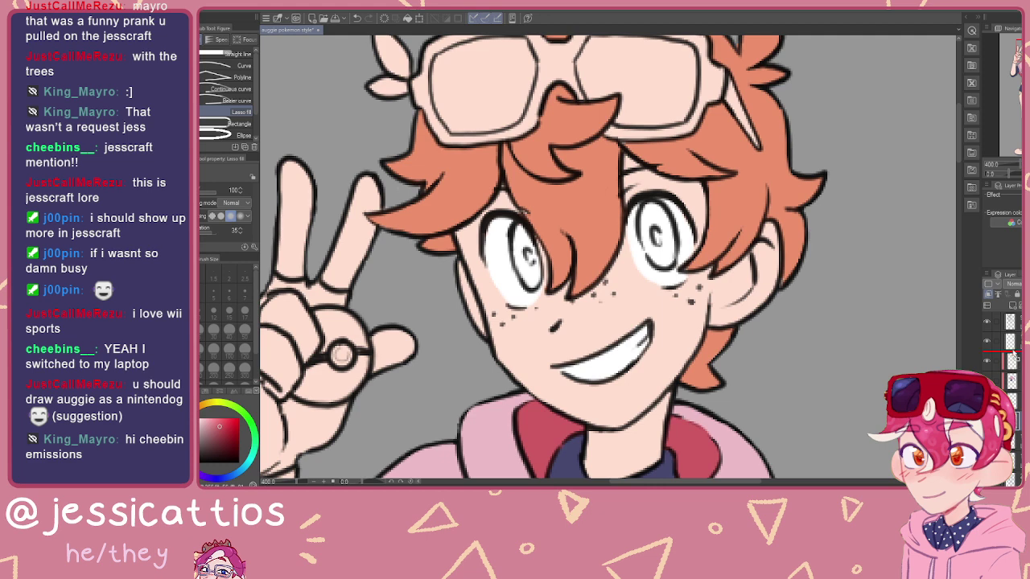
drag(1012, 356, 1011, 357)
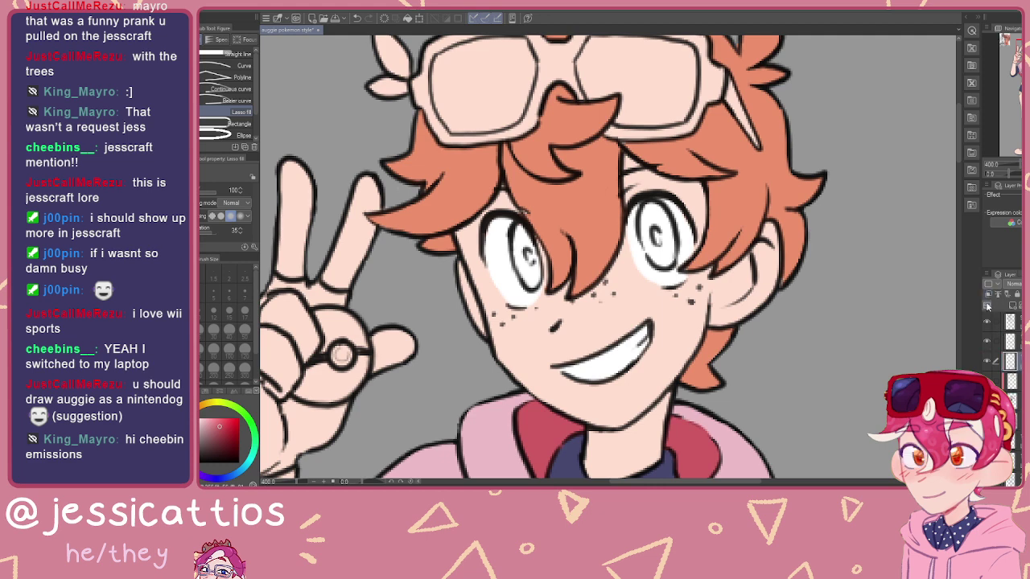
Step: Sample the teal iris color from the reference character's eye
scroll(416, 153, down, 3)
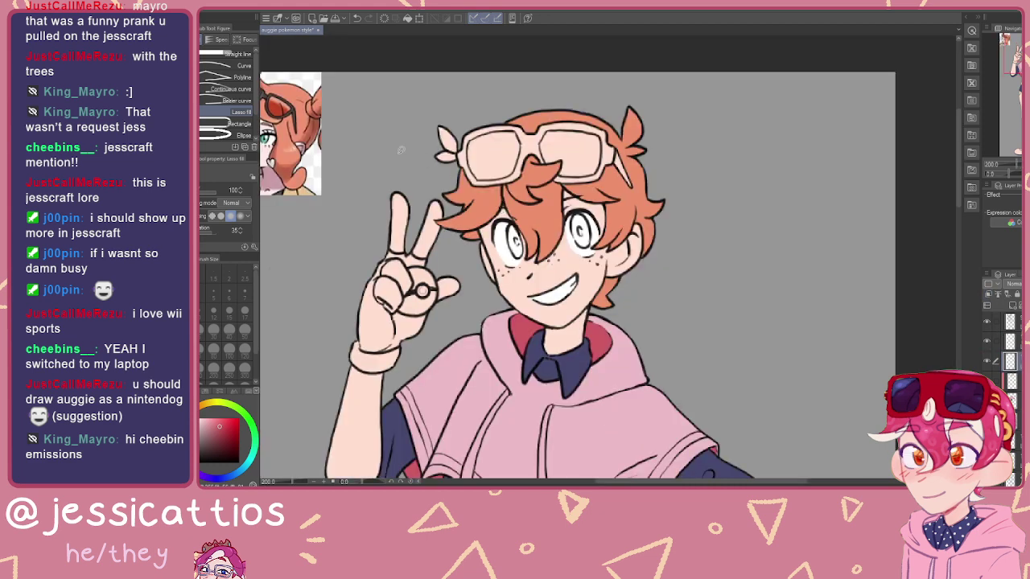
scroll(387, 164, up, 3)
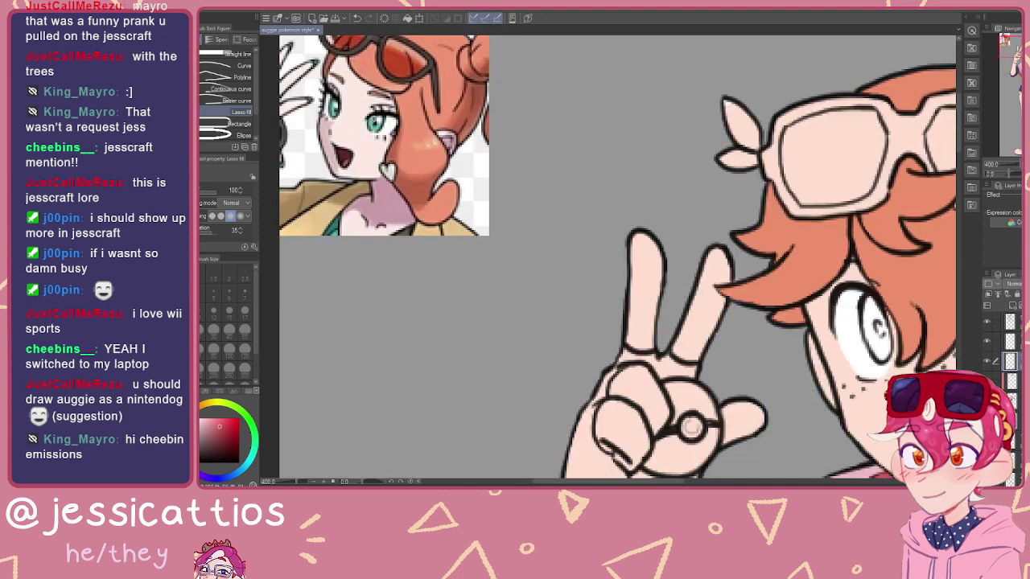
alt+click(373, 125)
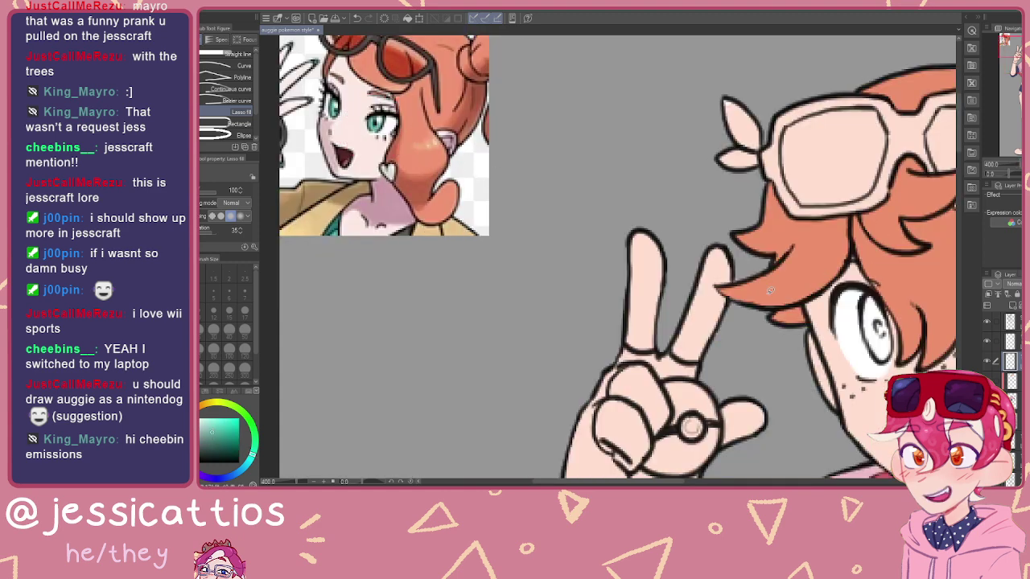
Step: Clip the moved layer again, choose green from the saved color set, and Lasso-fill both irises with it
click(988, 295)
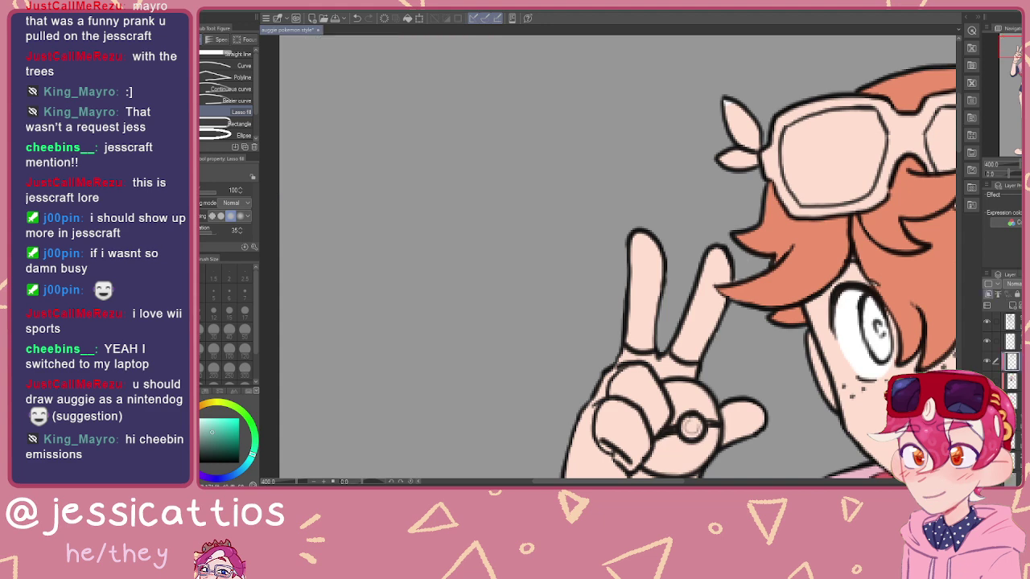
click(1013, 401)
click(1012, 421)
drag(851, 366, 540, 298)
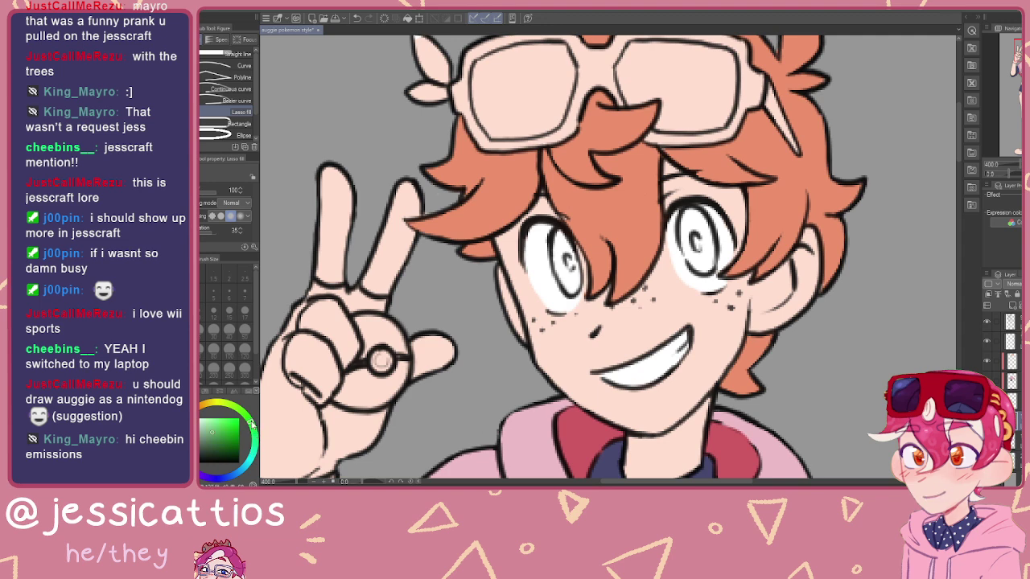
click(204, 393)
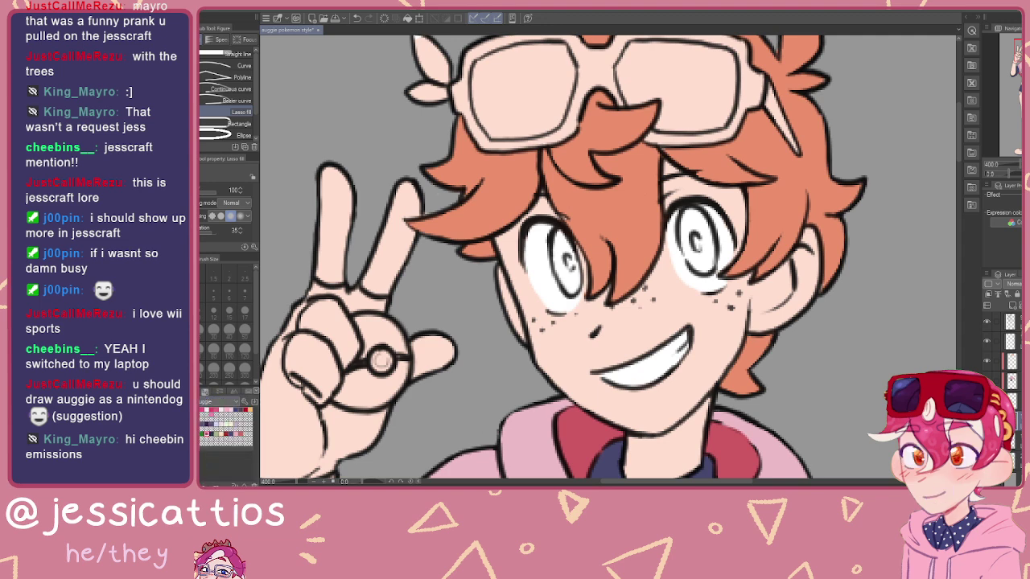
click(193, 391)
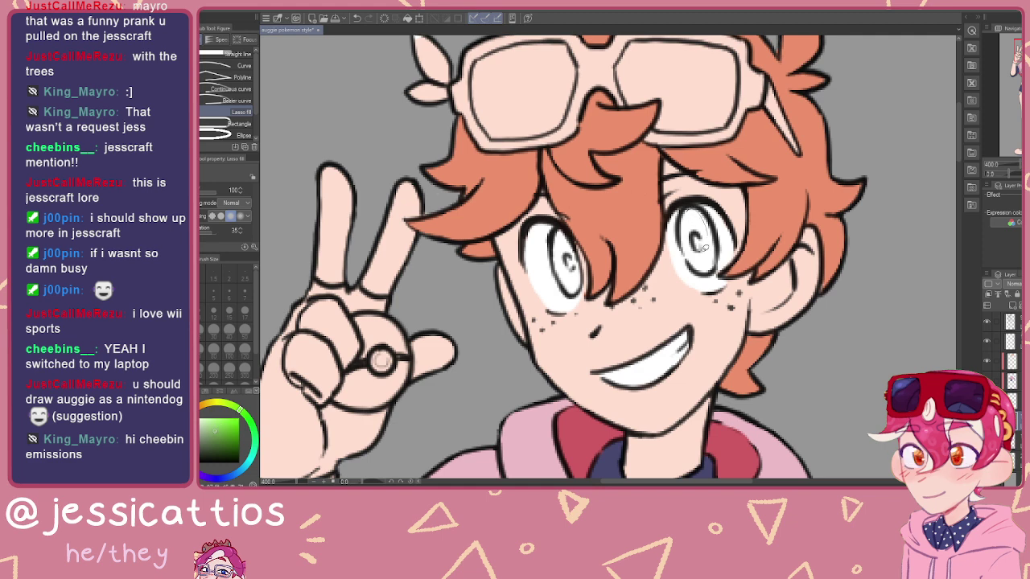
click(1013, 400)
click(1011, 361)
mouse_move(685, 234)
mouse_down()
mouse_move(705, 248)
mouse_move(686, 206)
mouse_move(714, 231)
mouse_move(690, 246)
mouse_move(684, 231)
mouse_move(693, 263)
mouse_move(708, 270)
mouse_move(713, 235)
mouse_up()
mouse_move(562, 227)
mouse_down()
mouse_move(556, 263)
mouse_move(567, 289)
mouse_move(581, 281)
mouse_move(578, 242)
mouse_move(563, 227)
mouse_up()
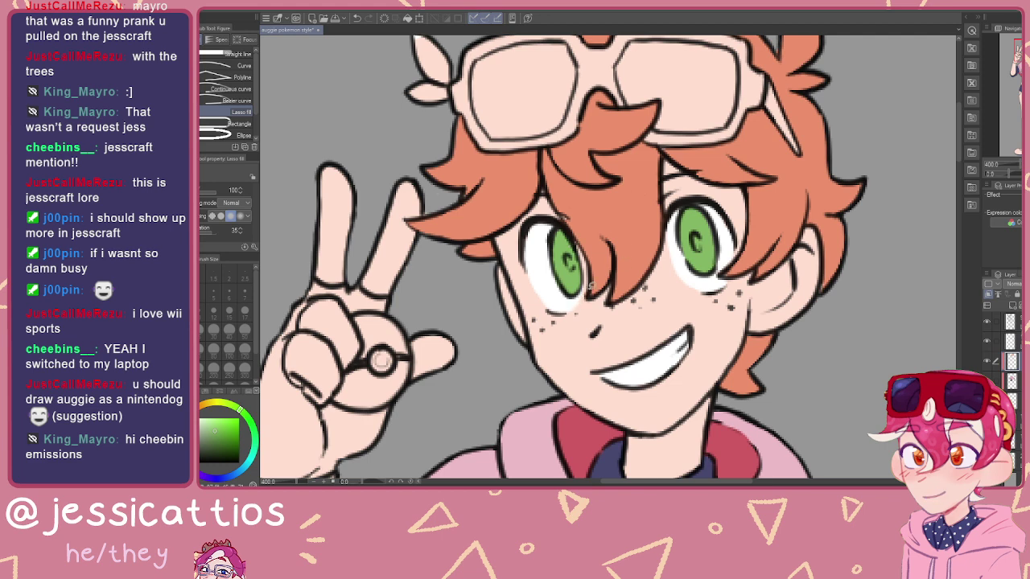
scroll(628, 276, down, 3)
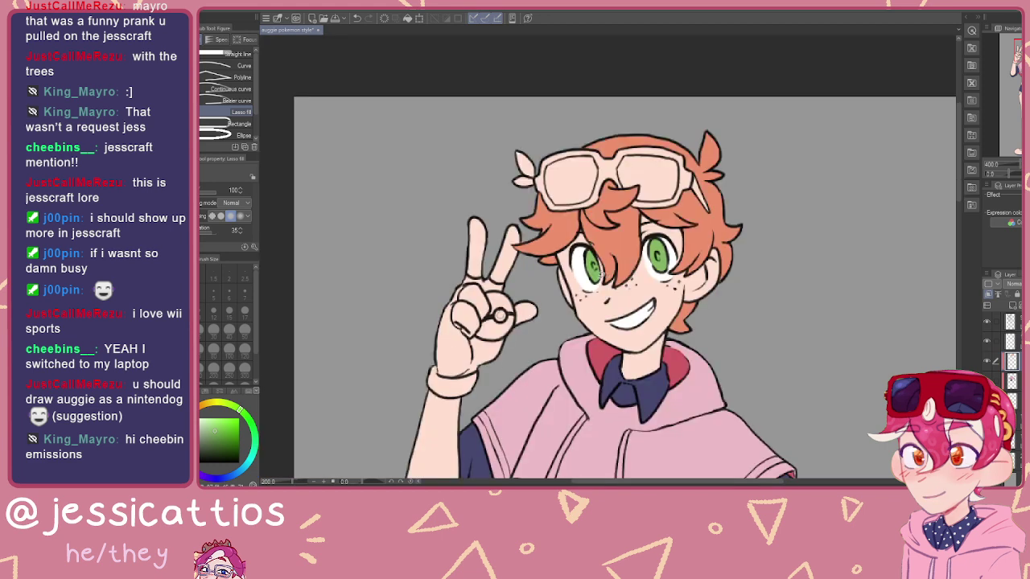
drag(567, 301, 523, 213)
drag(561, 309, 590, 308)
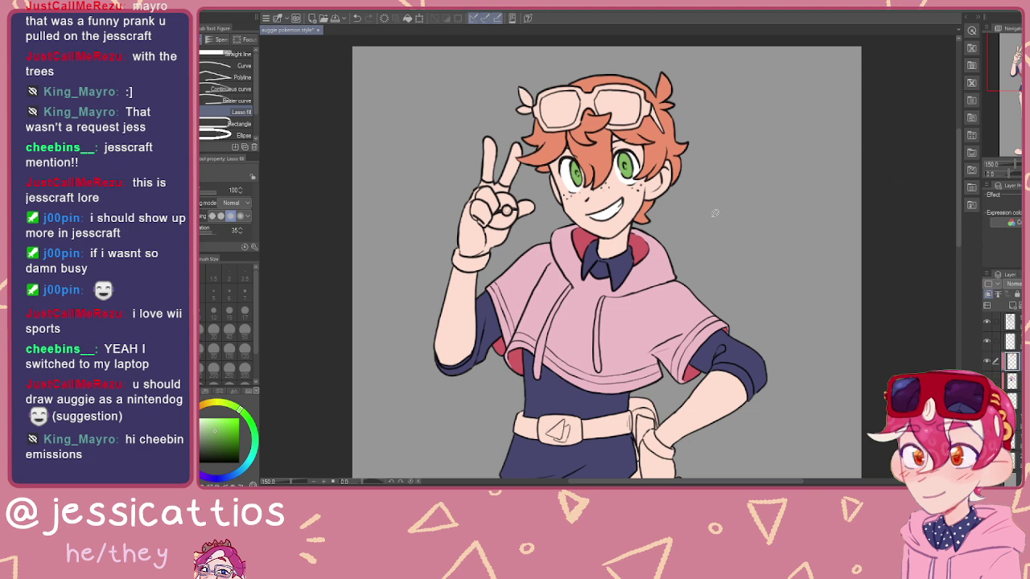
scroll(574, 245, up, 4)
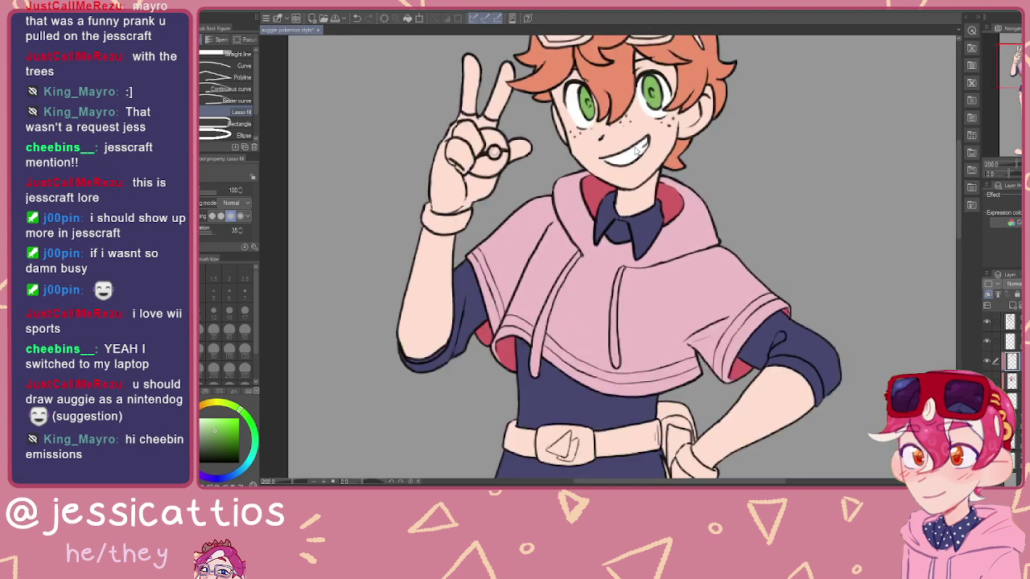
scroll(649, 290, down, 4)
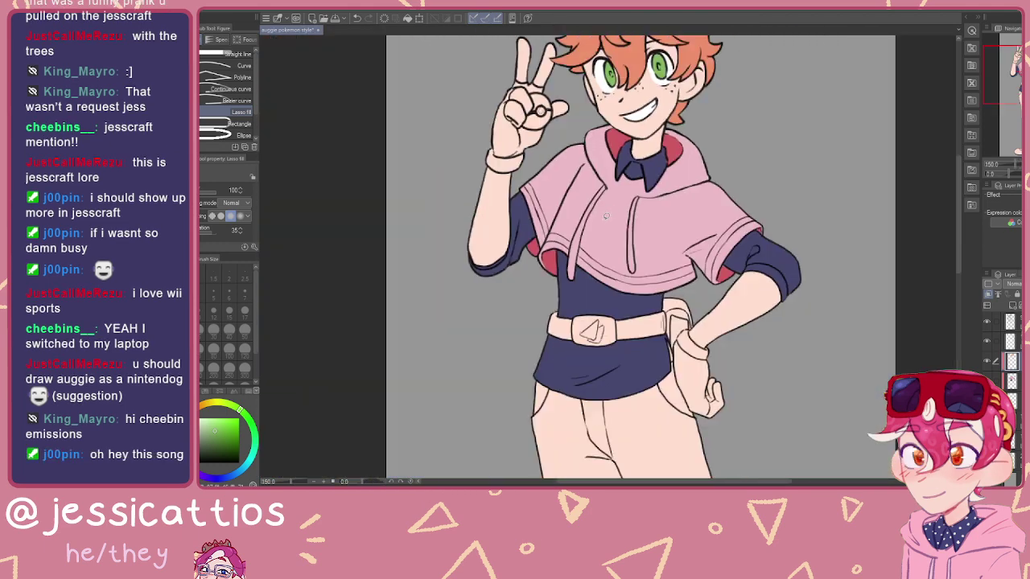
drag(638, 355, 639, 376)
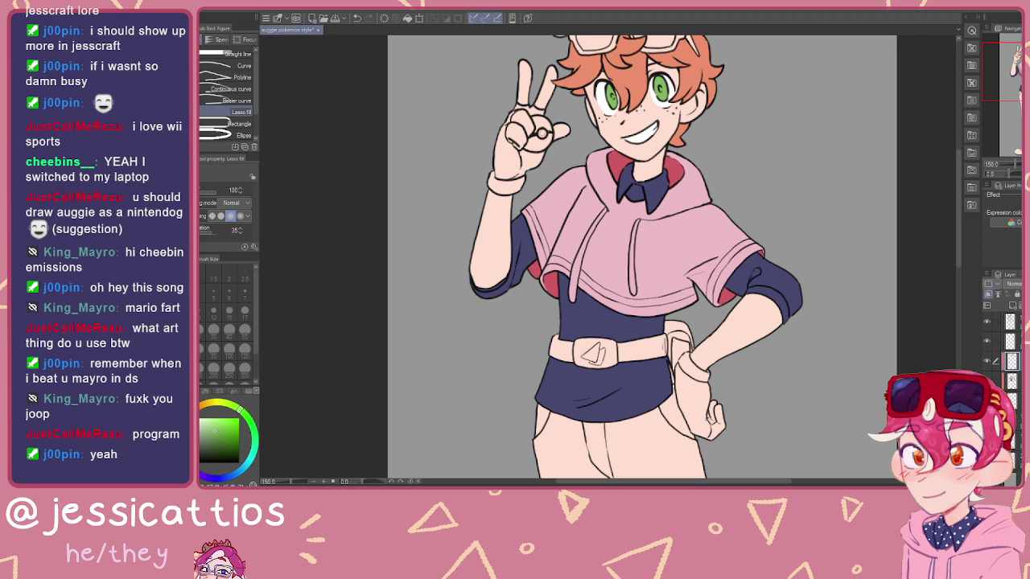
Step: Undo a stray fill and Lasso-fill the upper part of the bag behind the hip with green
mouse_move(592, 282)
mouse_down()
mouse_move(600, 336)
mouse_move(589, 276)
mouse_move(544, 279)
mouse_move(521, 217)
mouse_move(567, 381)
mouse_up()
key(ctrl+z)
scroll(567, 381, up, 5)
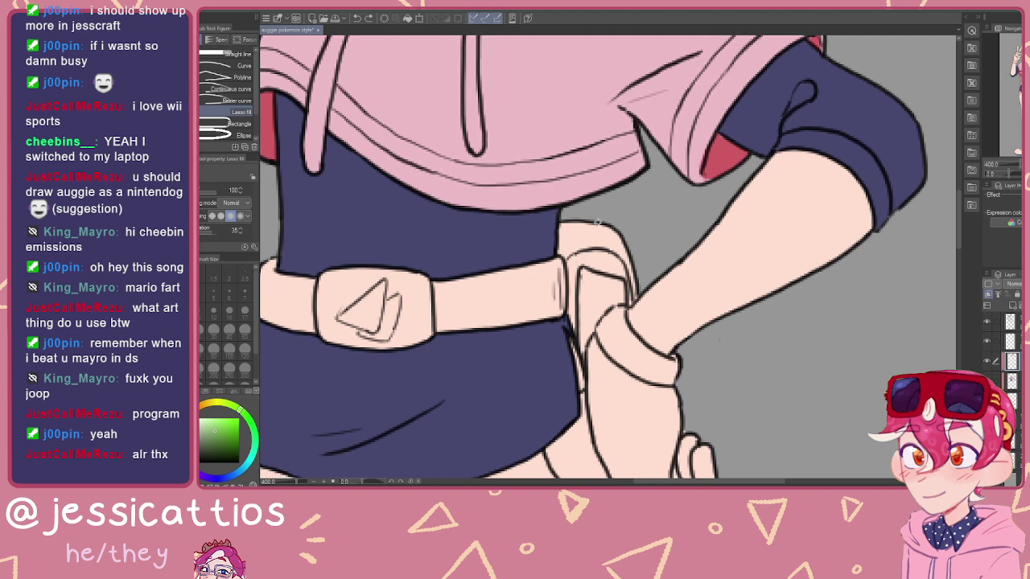
mouse_move(630, 217)
mouse_down()
mouse_move(595, 222)
mouse_move(565, 263)
mouse_move(565, 237)
mouse_move(597, 237)
mouse_move(628, 264)
mouse_move(635, 287)
mouse_move(605, 222)
mouse_up()
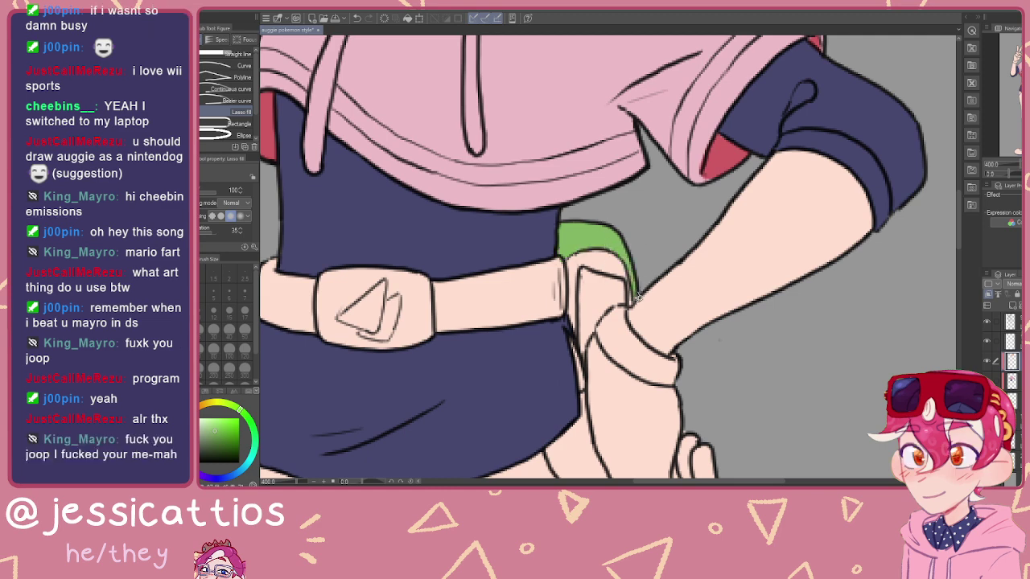
Step: Lasso-fill the angled stripe beside the triangle on the belt buckle with green
drag(528, 304, 701, 263)
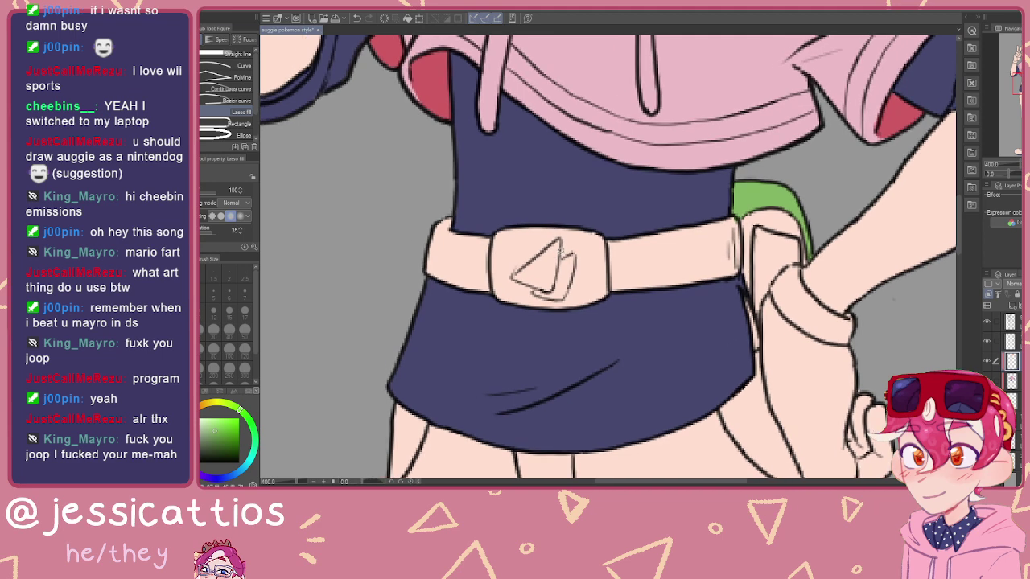
drag(576, 254, 568, 289)
drag(573, 253, 532, 297)
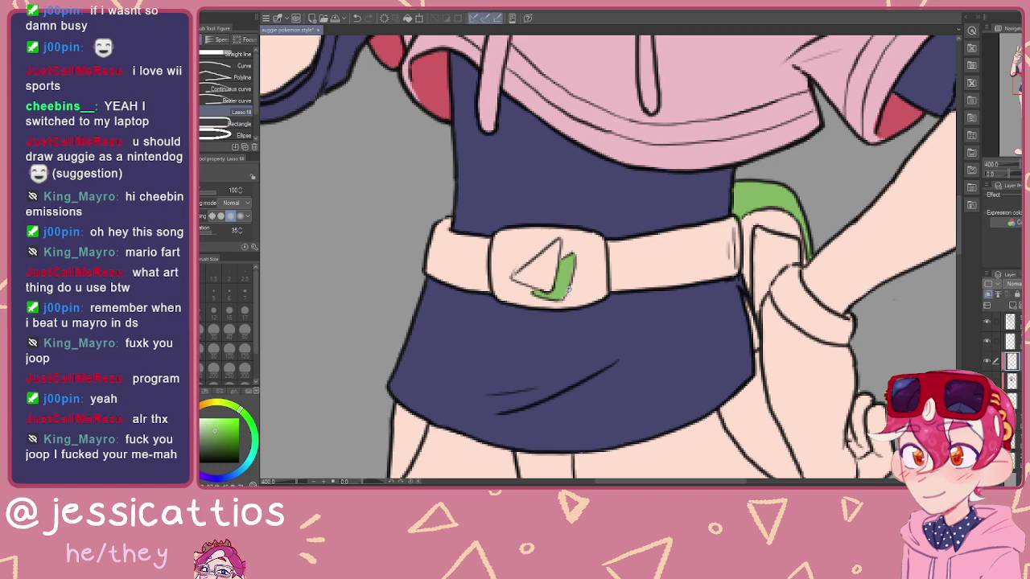
mouse_move(625, 247)
mouse_down()
mouse_move(551, 288)
mouse_move(630, 251)
mouse_up()
Step: Color the trouser pocket on the raised-arm side green, completing the area with the Fill tool
scroll(629, 251, down, 6)
scroll(593, 256, up, 2)
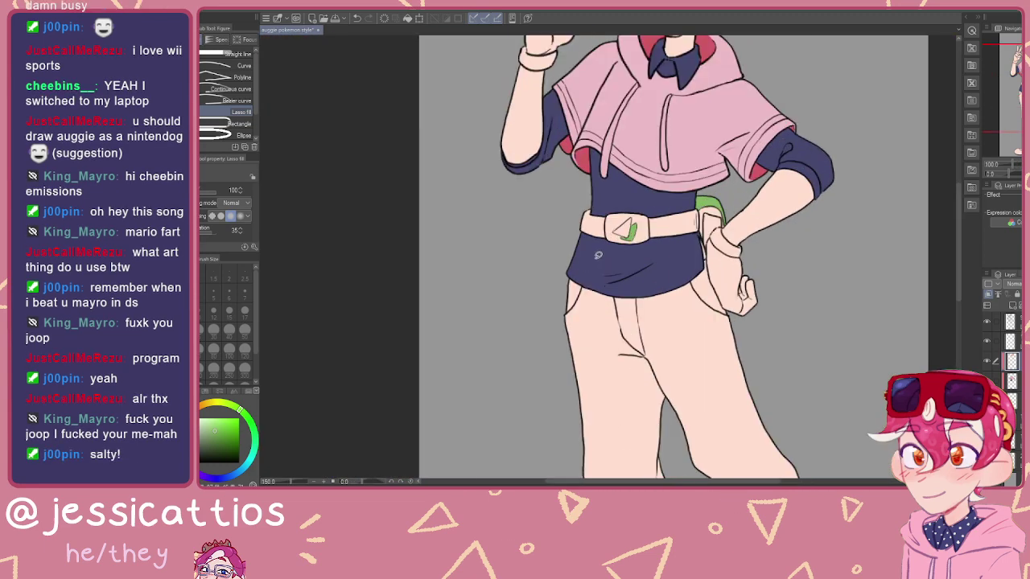
scroll(593, 256, up, 5)
scroll(642, 227, down, 3)
scroll(643, 228, up, 1)
scroll(642, 228, down, 5)
scroll(570, 251, up, 2)
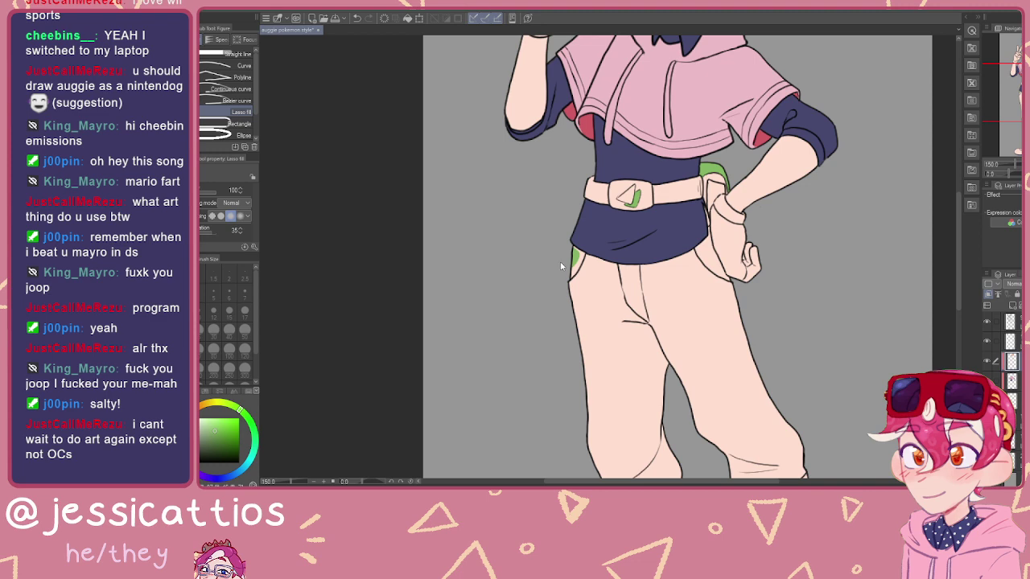
key(g)
click(576, 259)
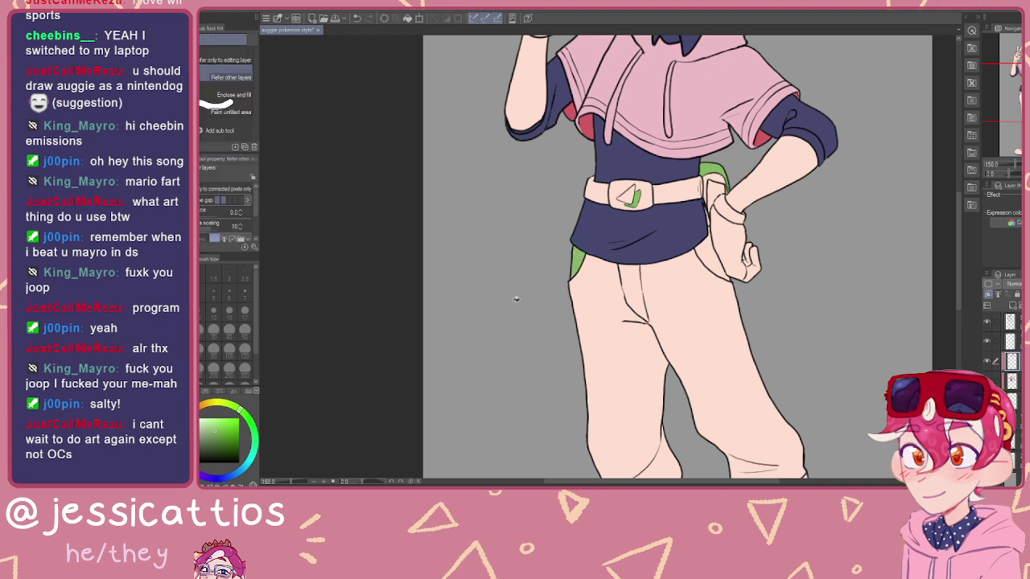
key(u)
Step: Lasso-fill the upper leaf beside the sunglasses with green
drag(645, 340, 540, 181)
drag(576, 258, 625, 334)
scroll(555, 162, up, 5)
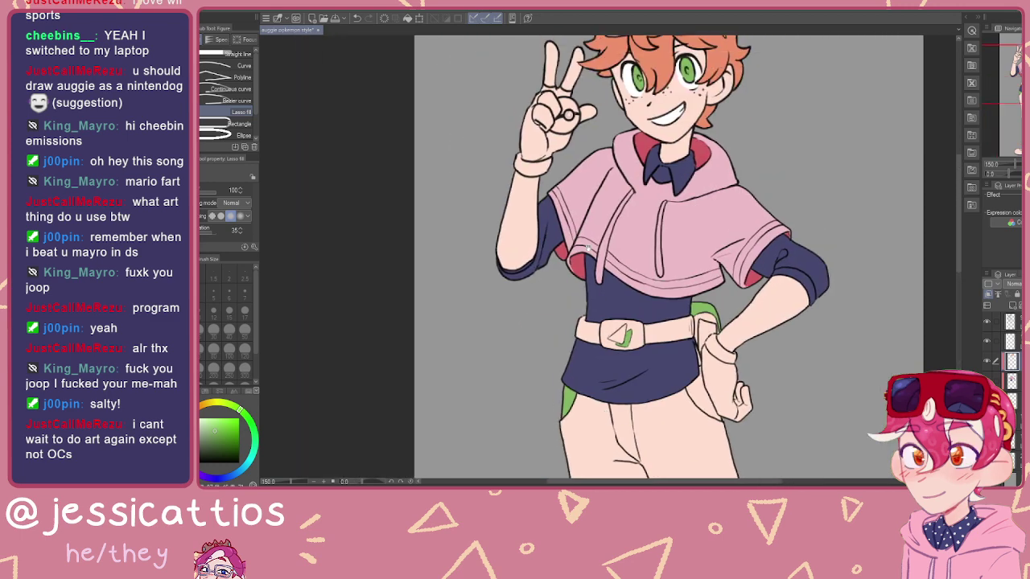
scroll(572, 319, up, 3)
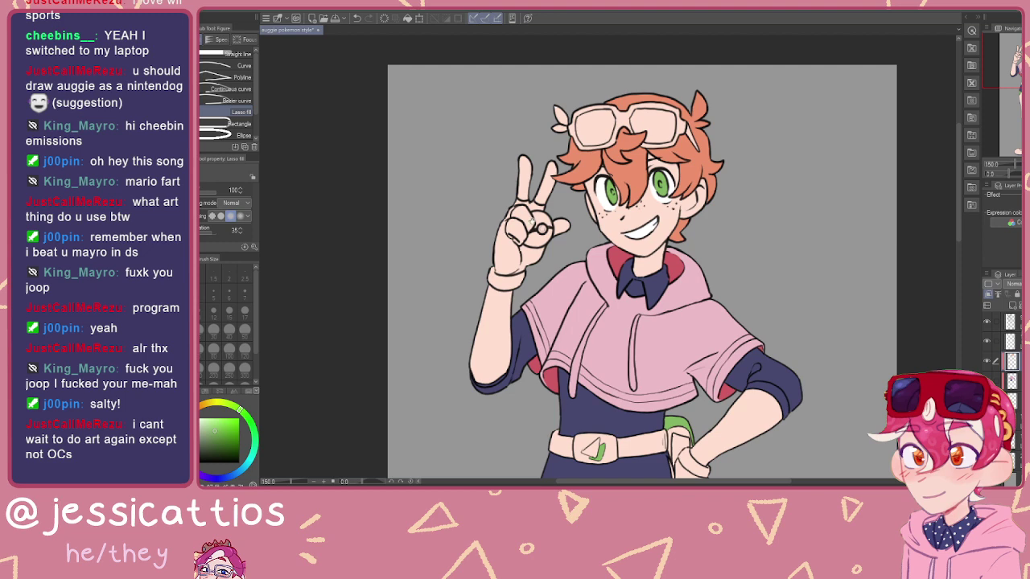
scroll(529, 284, up, 4)
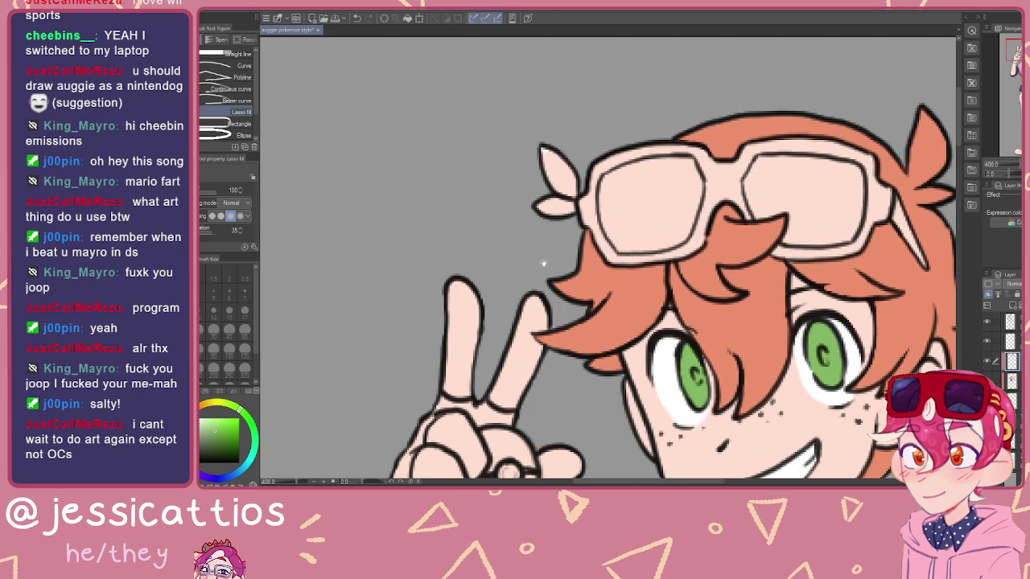
drag(529, 283, 479, 292)
mouse_move(489, 141)
mouse_down()
mouse_move(488, 183)
mouse_move(532, 197)
mouse_move(493, 157)
mouse_up()
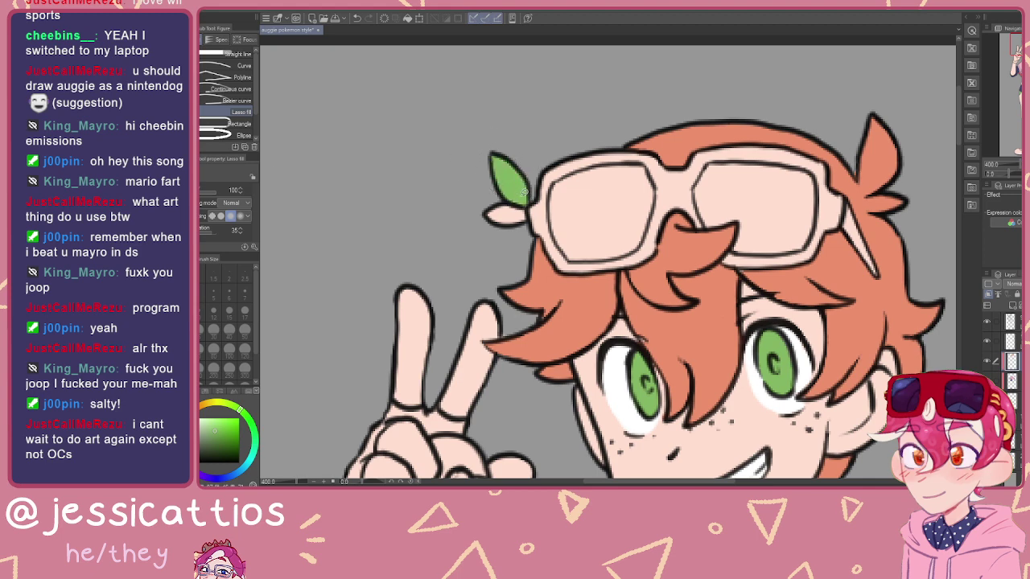
Step: Choose a pale yellow and Lasso-fill the lower leaf beside the sunglasses, undoing the first attempt and redrawing it
mouse_move(569, 322)
mouse_down()
mouse_move(526, 231)
mouse_move(476, 202)
mouse_move(492, 245)
mouse_up()
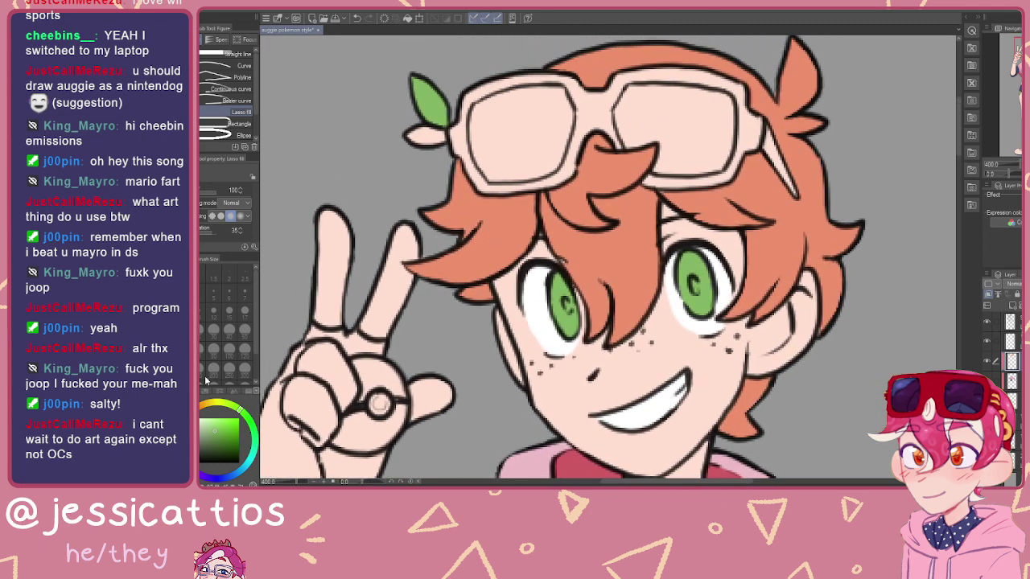
click(206, 391)
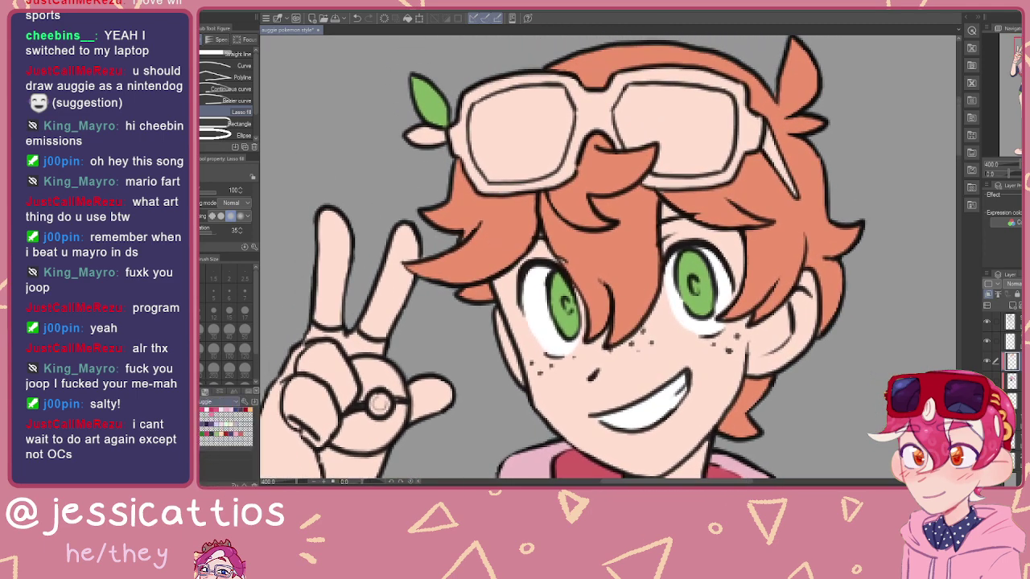
click(196, 391)
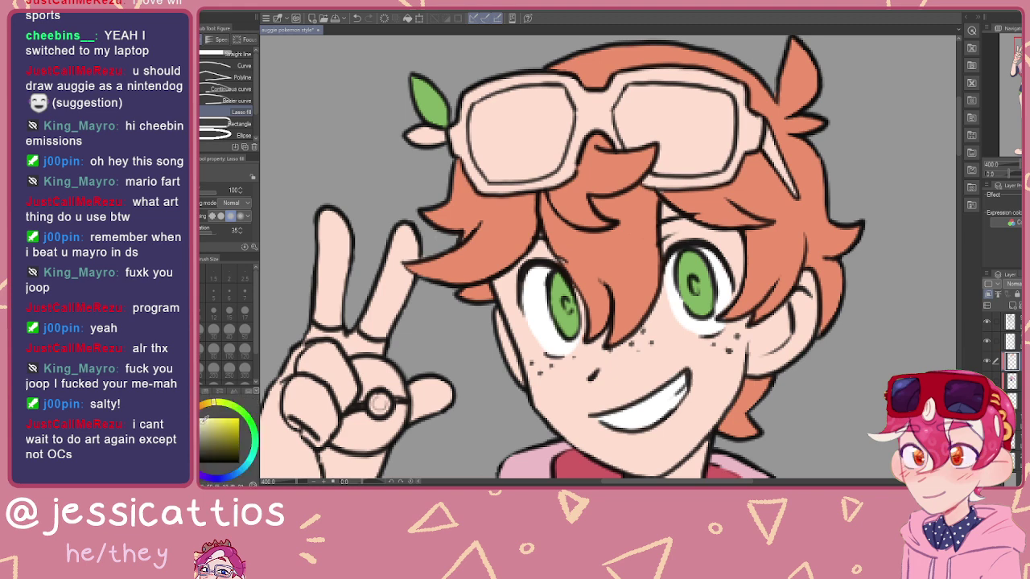
mouse_move(448, 121)
mouse_down()
mouse_move(432, 103)
mouse_move(417, 119)
mouse_up()
key(ctrl+z)
mouse_move(442, 118)
mouse_down()
mouse_move(440, 95)
mouse_move(428, 114)
mouse_up()
drag(612, 295, 580, 211)
key(ctrl+minus)
key(ctrl+minus)
key(ctrl+minus)
mouse_move(587, 402)
mouse_down()
mouse_move(595, 319)
mouse_move(570, 92)
mouse_up()
key(ctrl+plus)
drag(611, 247, 609, 240)
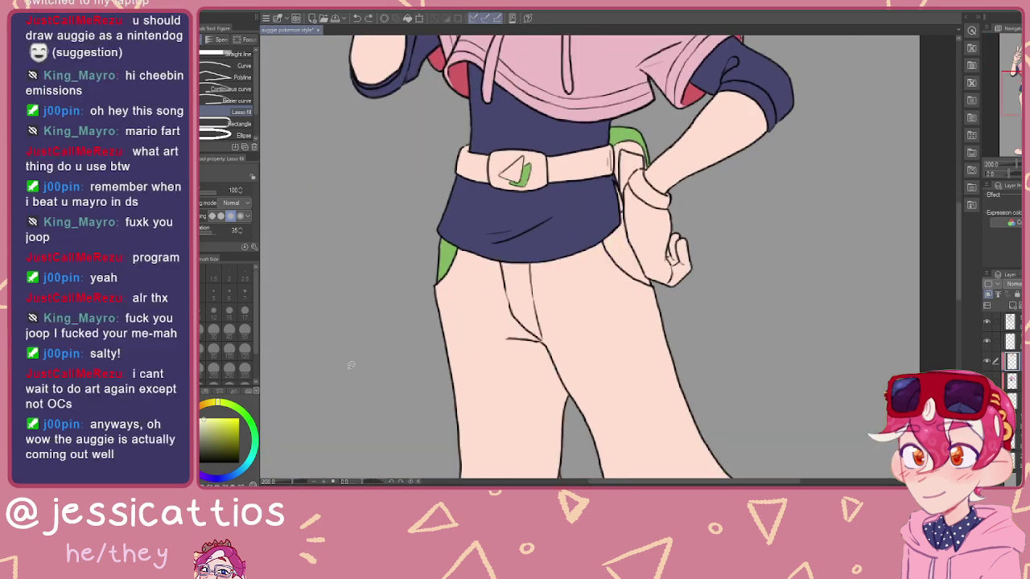
Step: Lasso-fill a pale yellow highlight at the base of the upper leaf beside the sunglasses, undoing and redrawing the shape
drag(218, 405, 213, 404)
drag(521, 56, 626, 471)
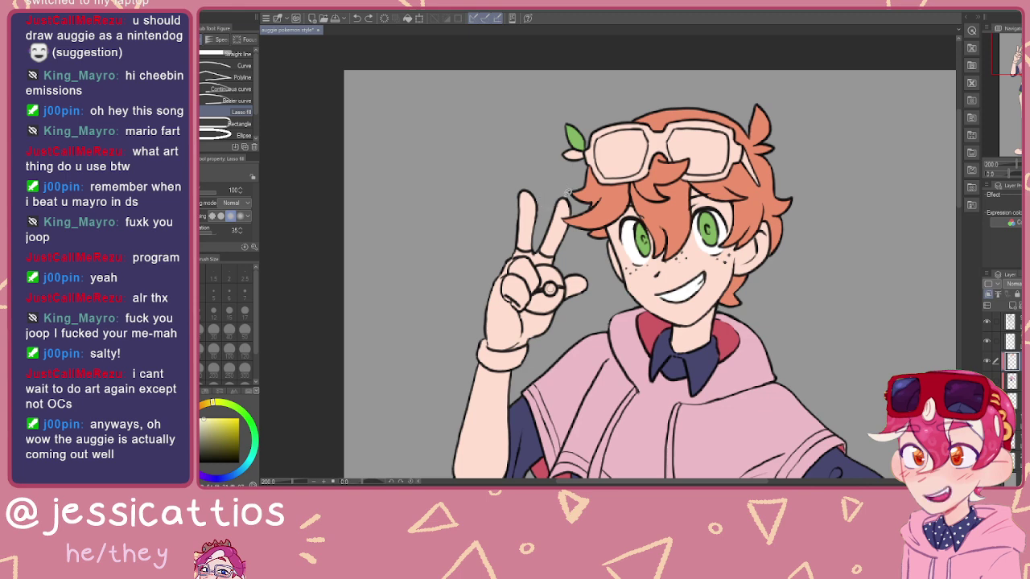
scroll(568, 193, up, 2)
drag(594, 108, 597, 175)
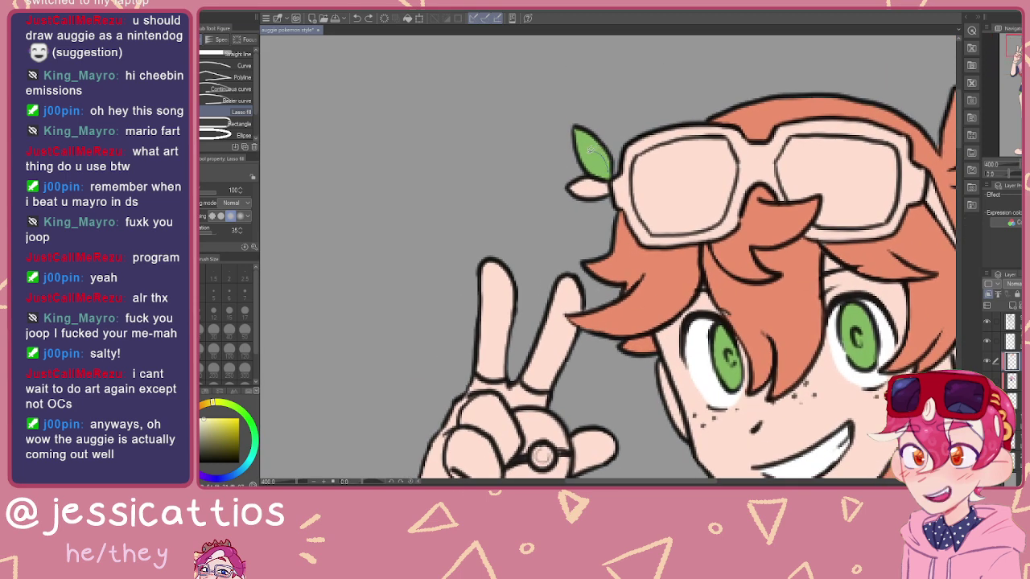
drag(598, 168, 609, 158)
key(ctrl+z)
drag(592, 160, 602, 160)
key(ctrl+z)
key(ctrl+z)
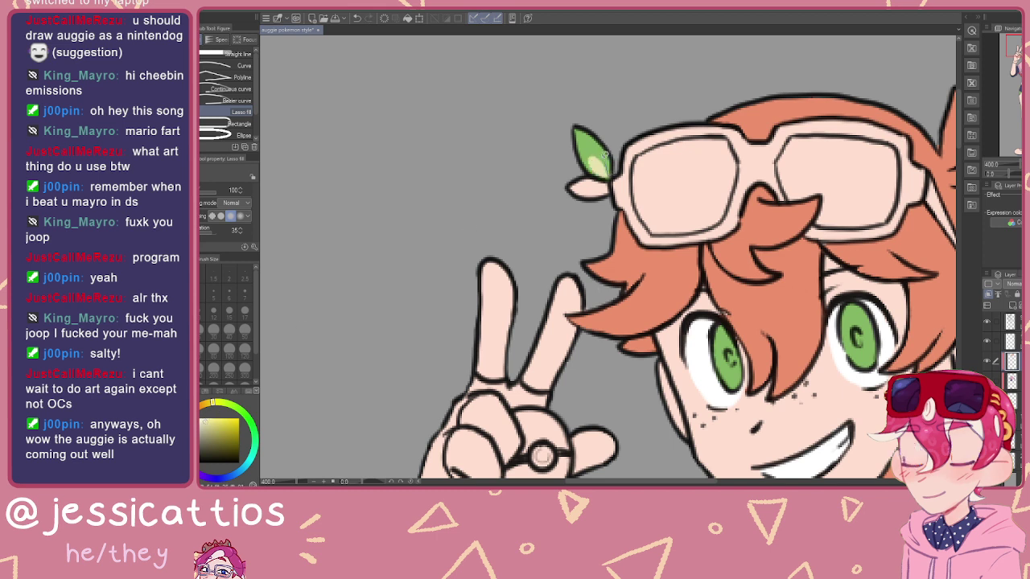
Step: Try filling the belt buckle around the triangle emblem with pale yellow using the Fill tool, and undo the fill
scroll(577, 177, down, 10)
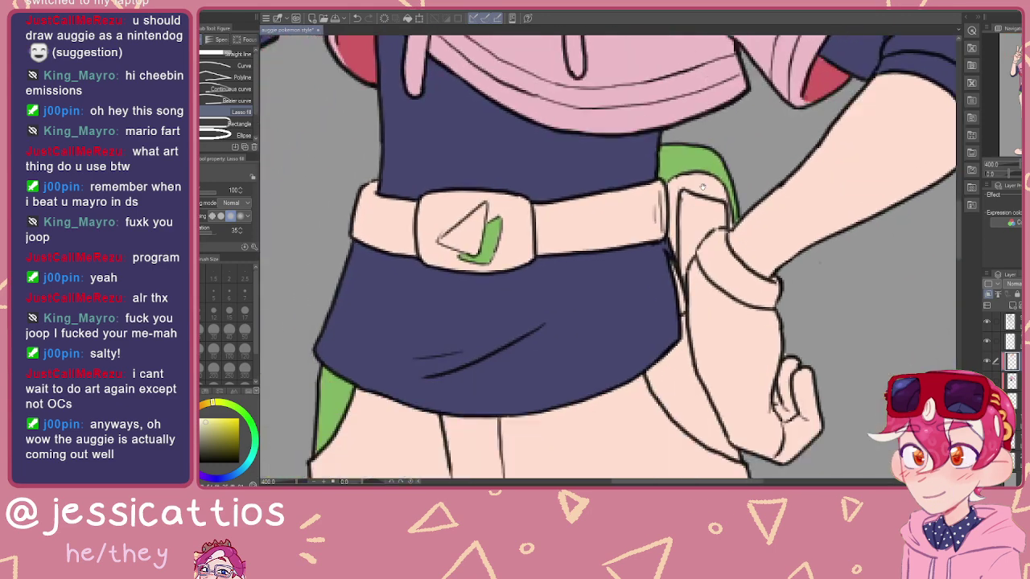
drag(623, 286, 684, 271)
key(g)
click(643, 201)
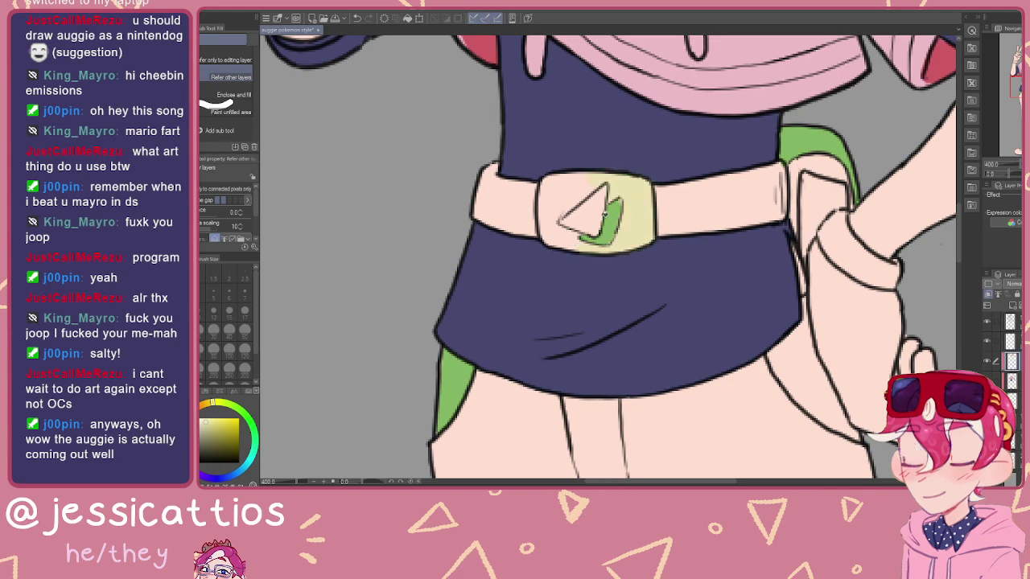
key(ctrl+z)
drag(606, 81, 619, 116)
scroll(619, 115, up, 15)
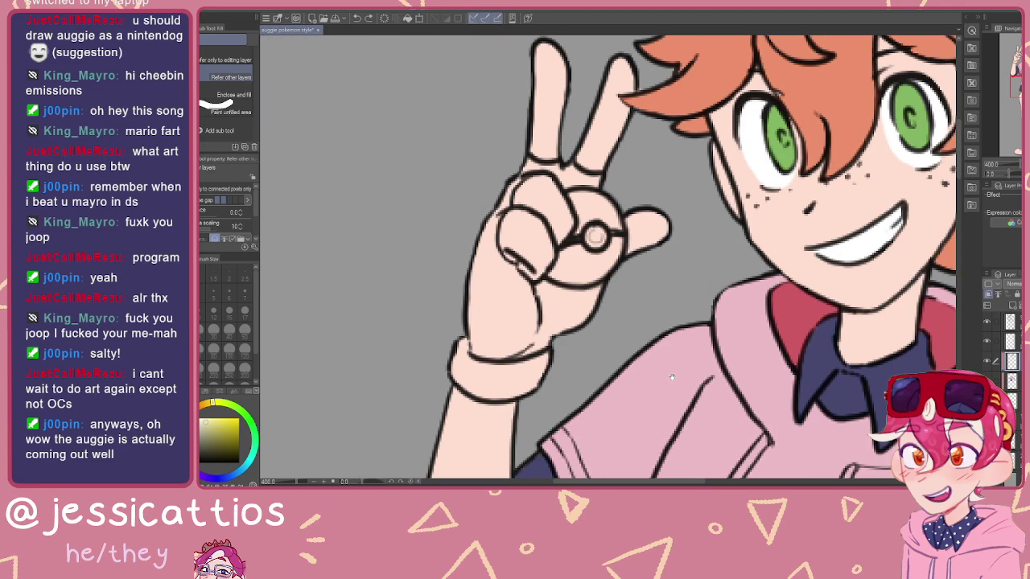
key(ctrl+z)
key(ctrl+z)
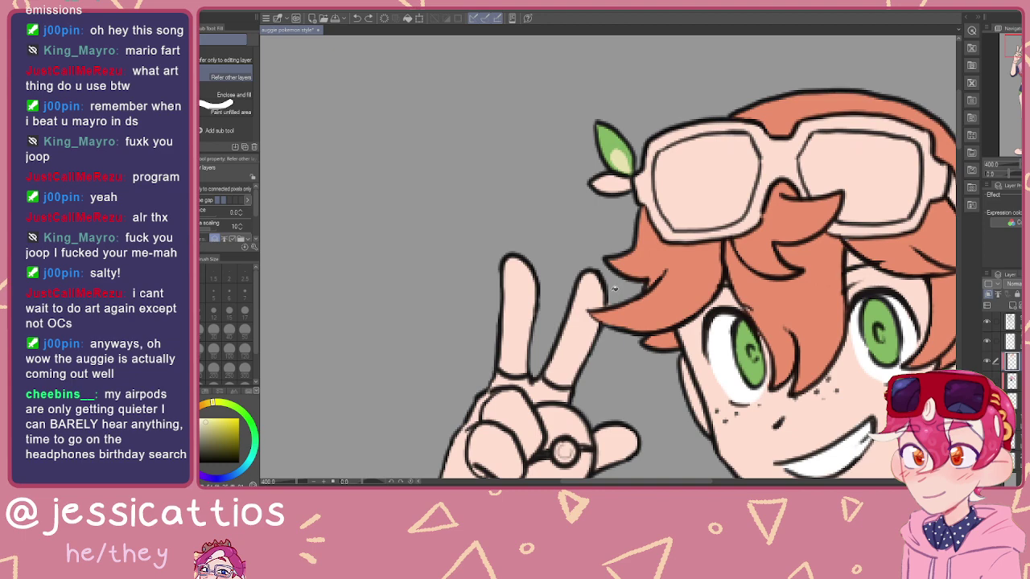
mouse_move(704, 348)
mouse_down()
mouse_move(683, 328)
mouse_move(629, 121)
mouse_up()
mouse_move(701, 338)
mouse_down()
mouse_move(609, 206)
mouse_move(592, 161)
mouse_up()
drag(672, 348, 609, 145)
mouse_move(608, 332)
mouse_down()
mouse_move(622, 148)
mouse_move(667, 35)
mouse_up()
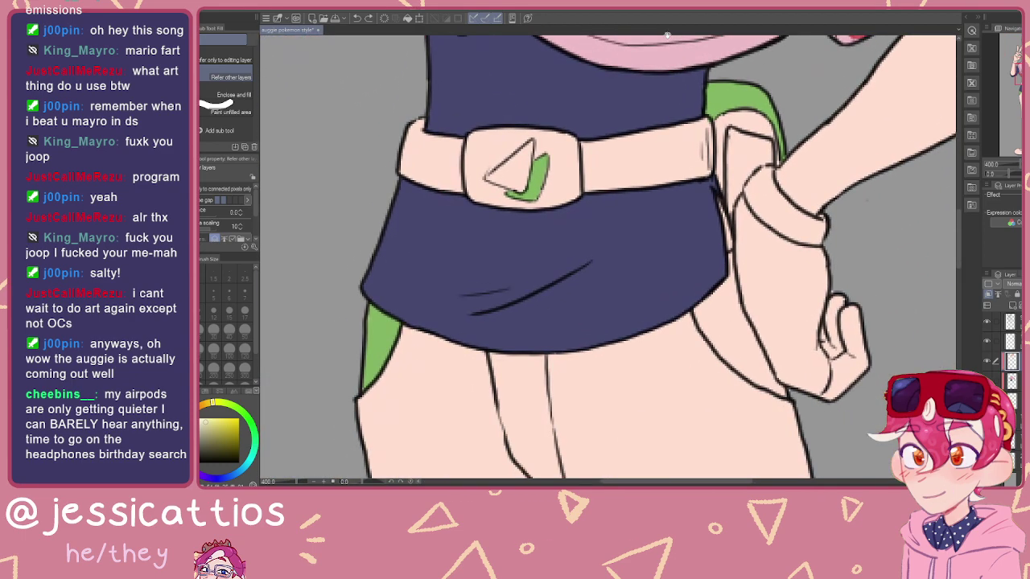
Step: Try again to fill the whole buckle background pale yellow, and undo the fills on the current layer
click(206, 392)
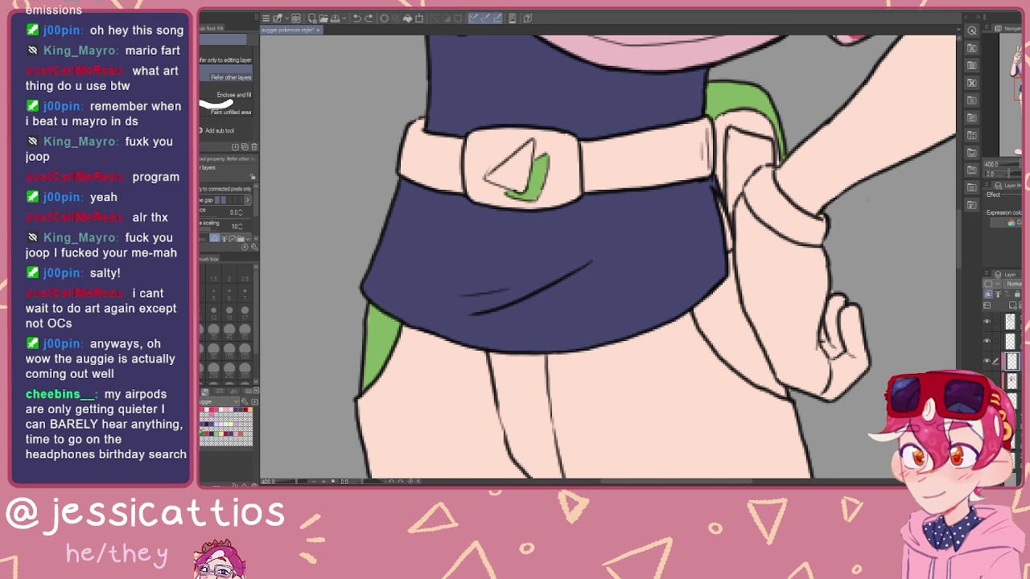
click(179, 392)
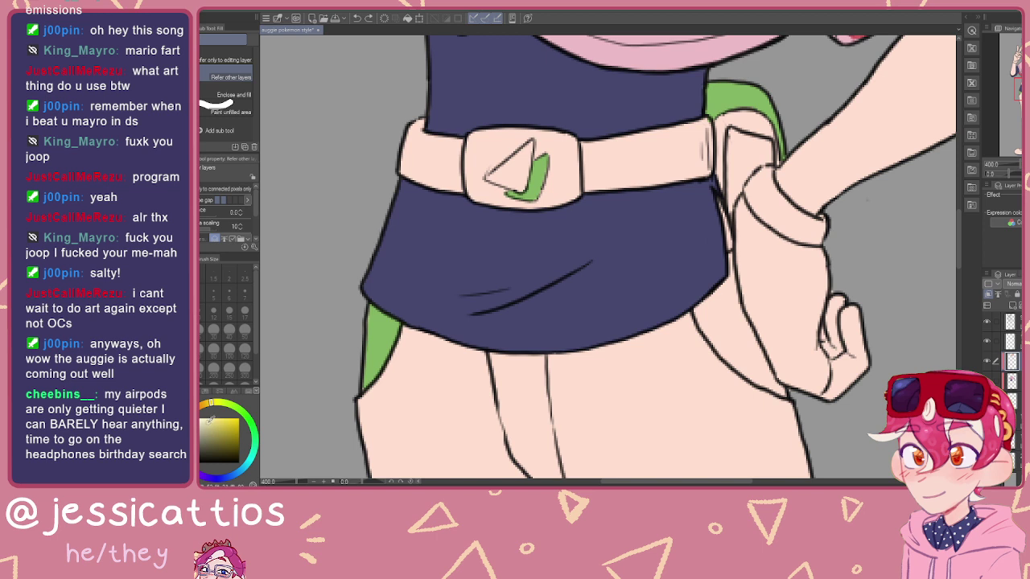
drag(580, 151, 570, 153)
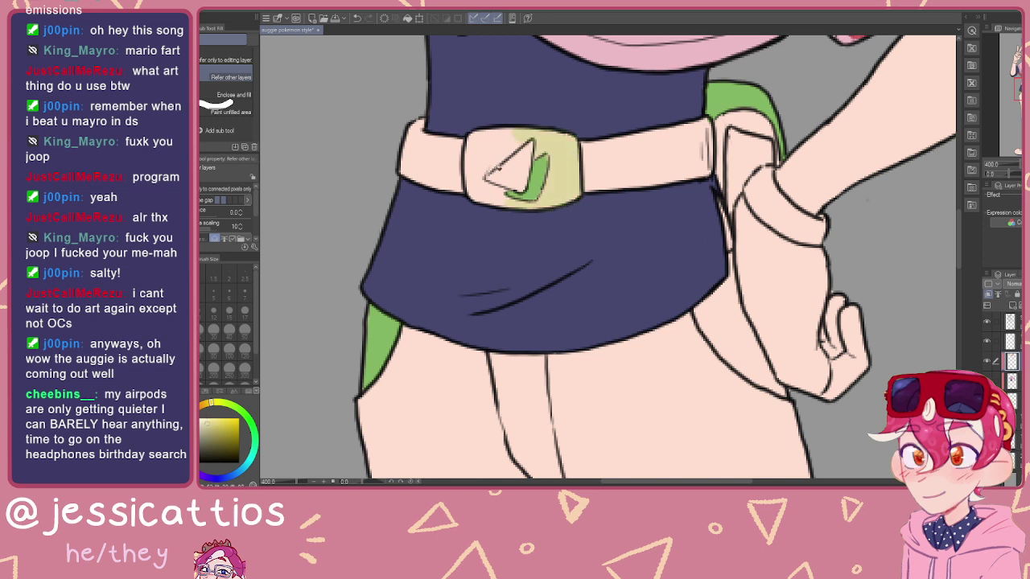
key(ctrl+z)
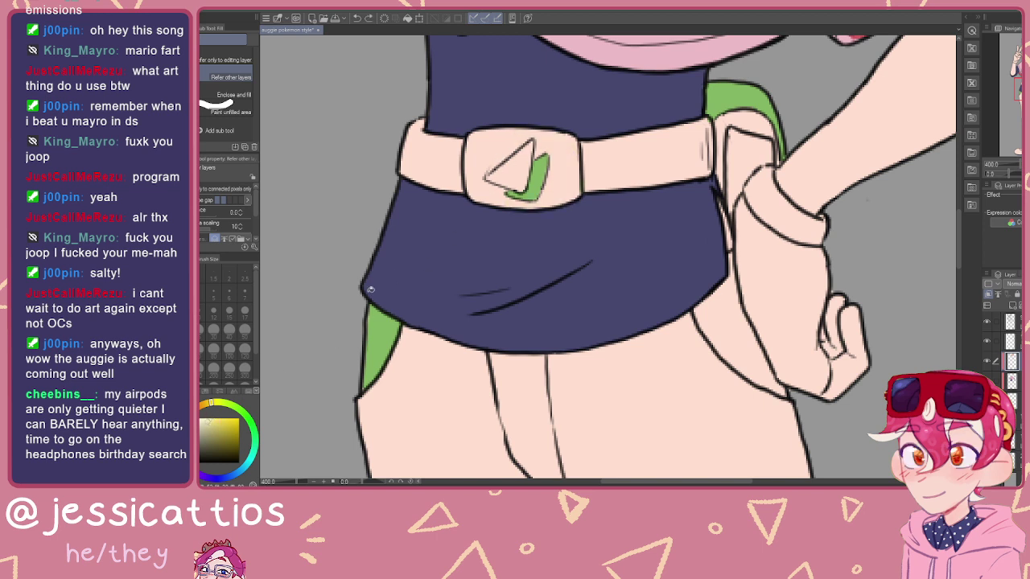
drag(575, 169, 483, 165)
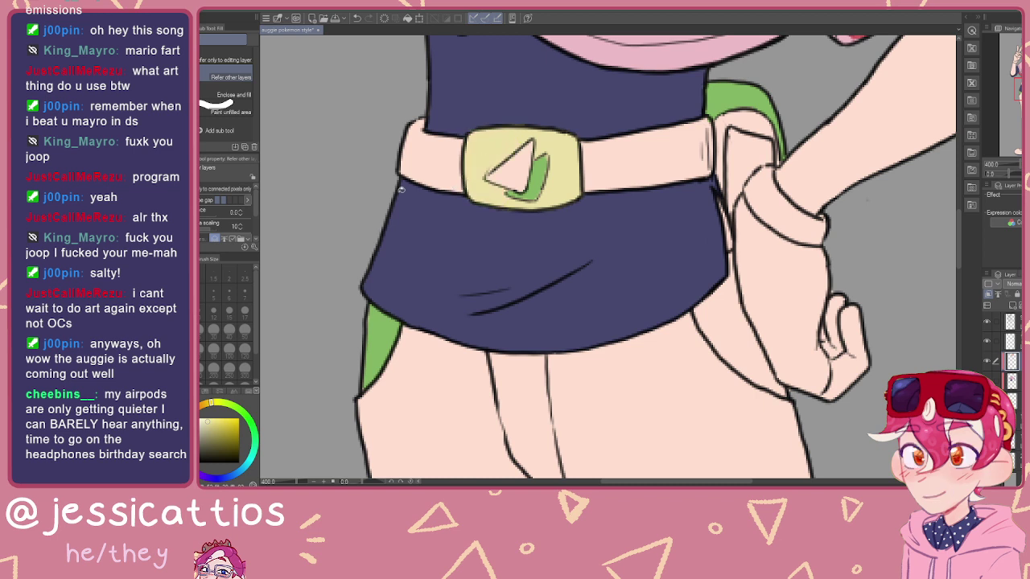
key(ctrl+z)
key(ctrl+z)
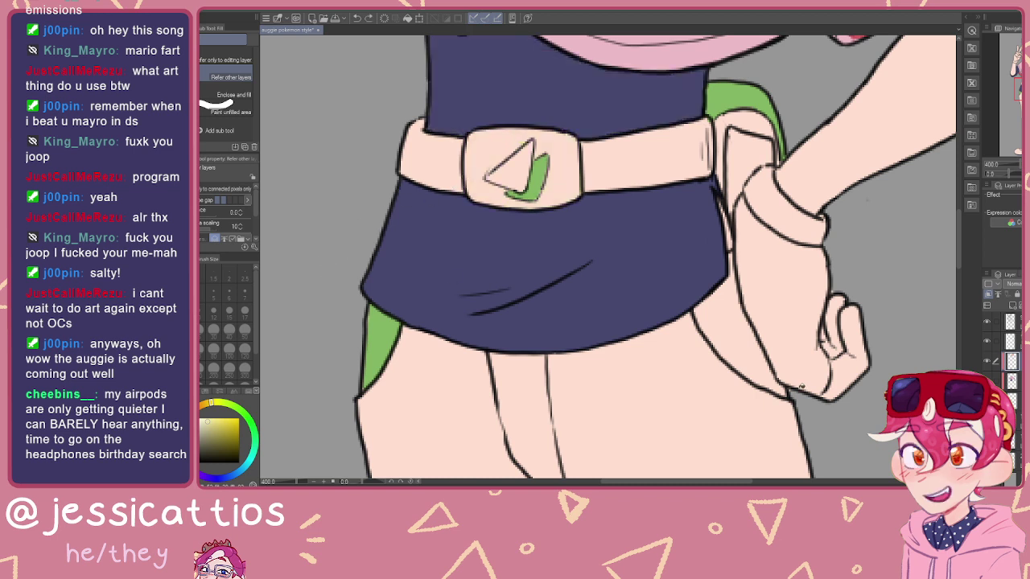
Step: Add a new layer and fill the buckle background around the triangle emblem with pale yellow
click(1013, 400)
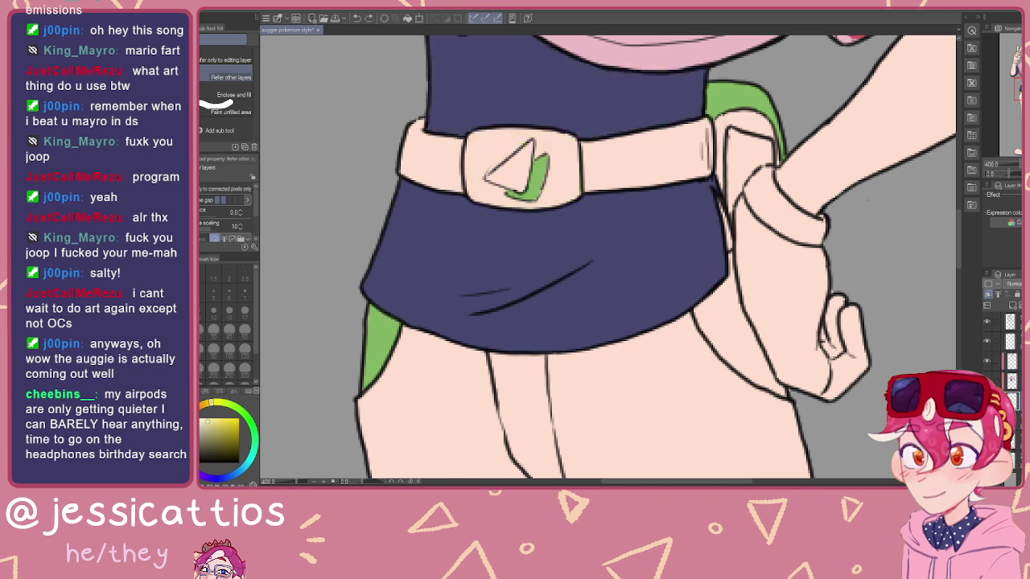
click(1013, 306)
click(556, 143)
drag(508, 126, 491, 147)
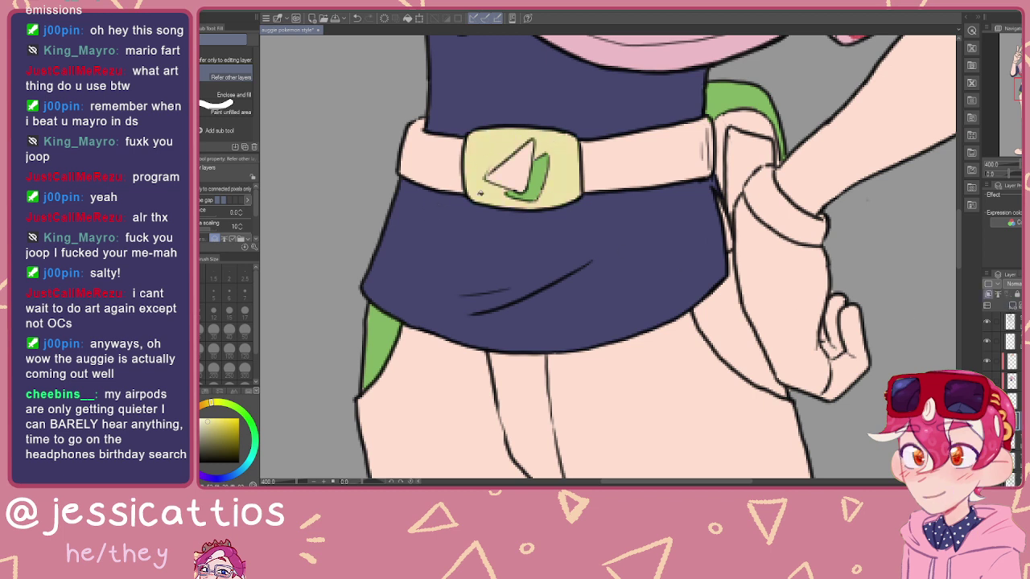
Step: Shift the buckle's yellow to a warmer beige with the Hue/Saturation/Luminosity adjustment
key(ctrl+u)
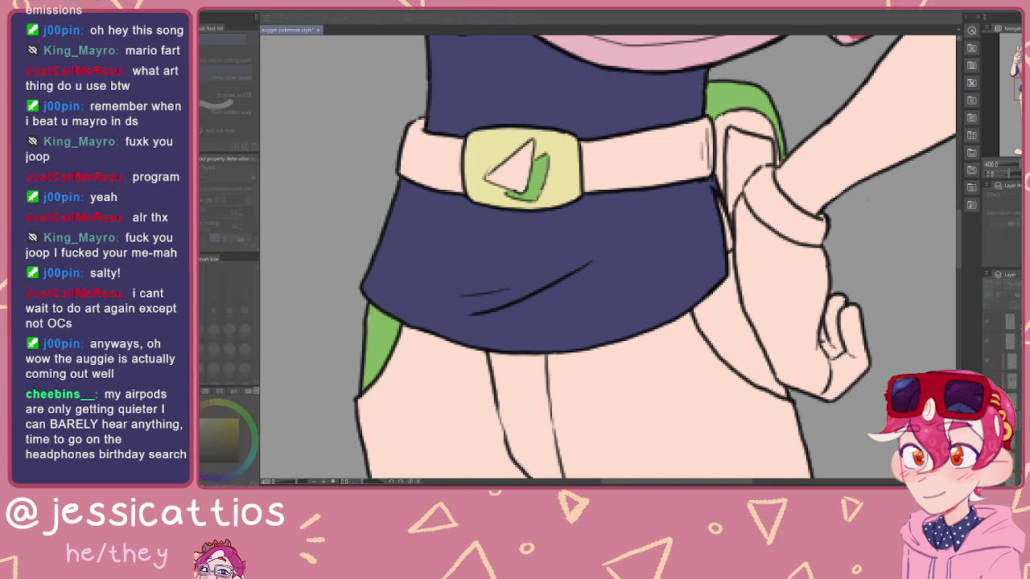
drag(912, 231, 908, 233)
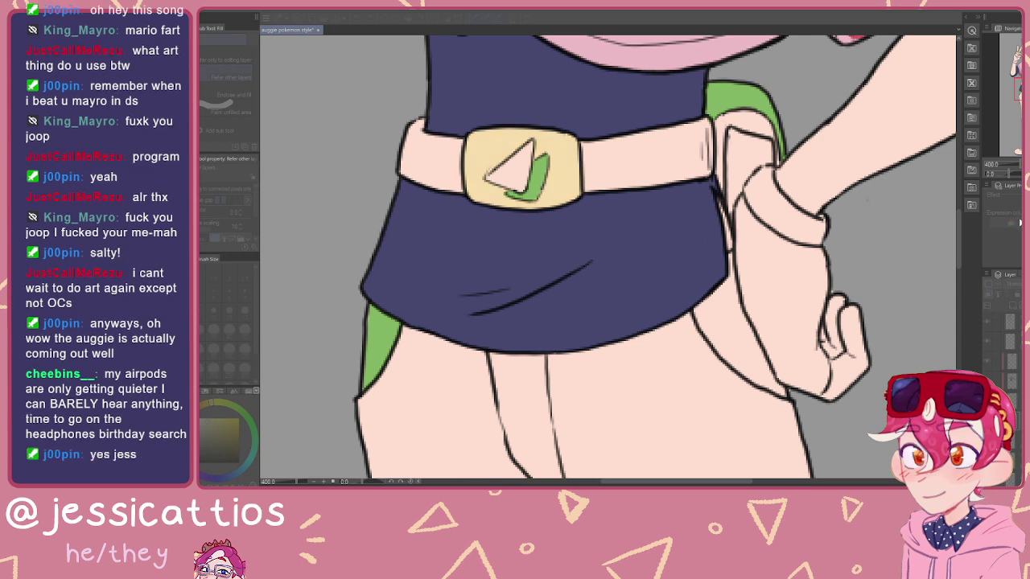
click(1021, 222)
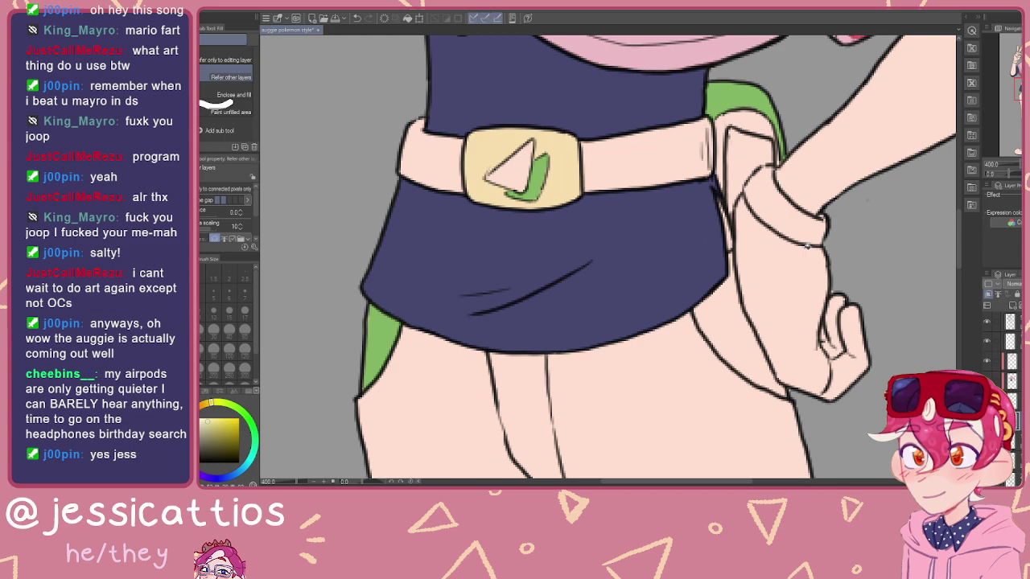
Step: Sample the buckle's beige and fill the trouser pocket beside the hand on the hip with it
alt+click(572, 164)
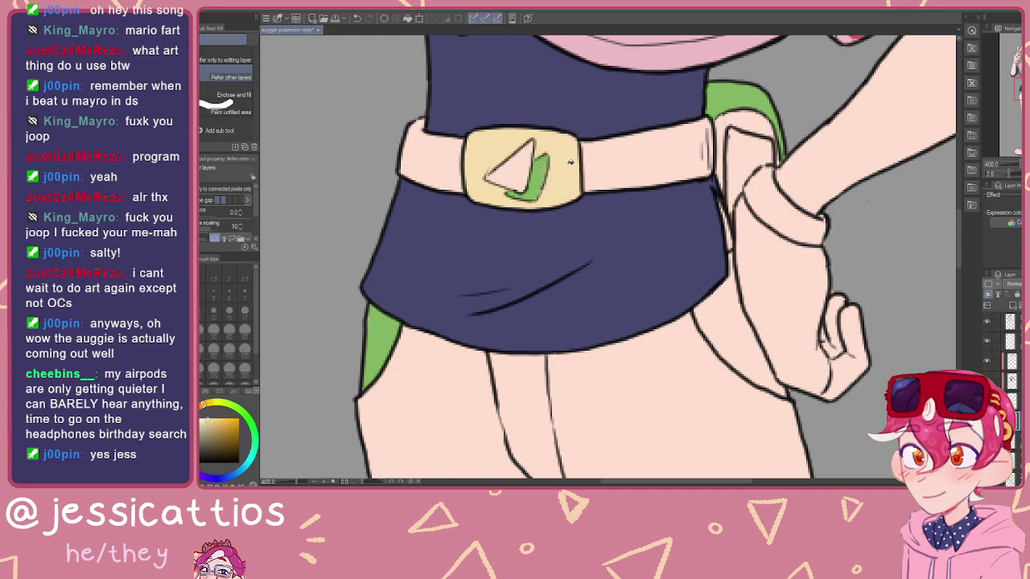
drag(591, 212, 549, 190)
scroll(618, 339, down, 2)
drag(558, 146, 629, 499)
scroll(561, 251, up, 2)
drag(694, 189, 708, 395)
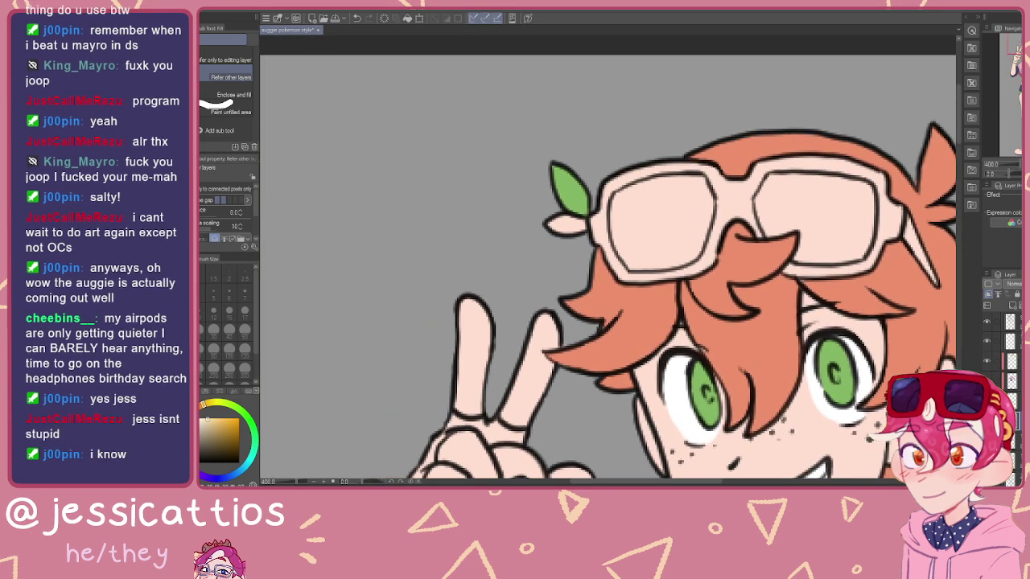
Step: Lasso-fill the highlight on the upper leaf and the lower leaf beside the sunglasses with the sampled beige
key(u)
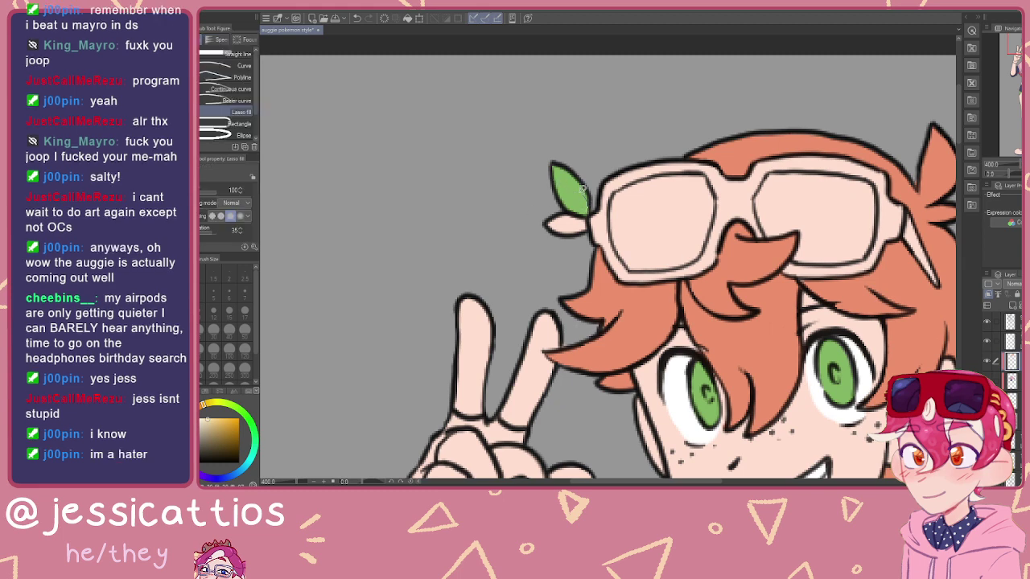
mouse_move(574, 195)
mouse_down()
mouse_move(587, 213)
mouse_move(570, 202)
mouse_up()
scroll(530, 277, down, 4)
scroll(600, 390, up, 2)
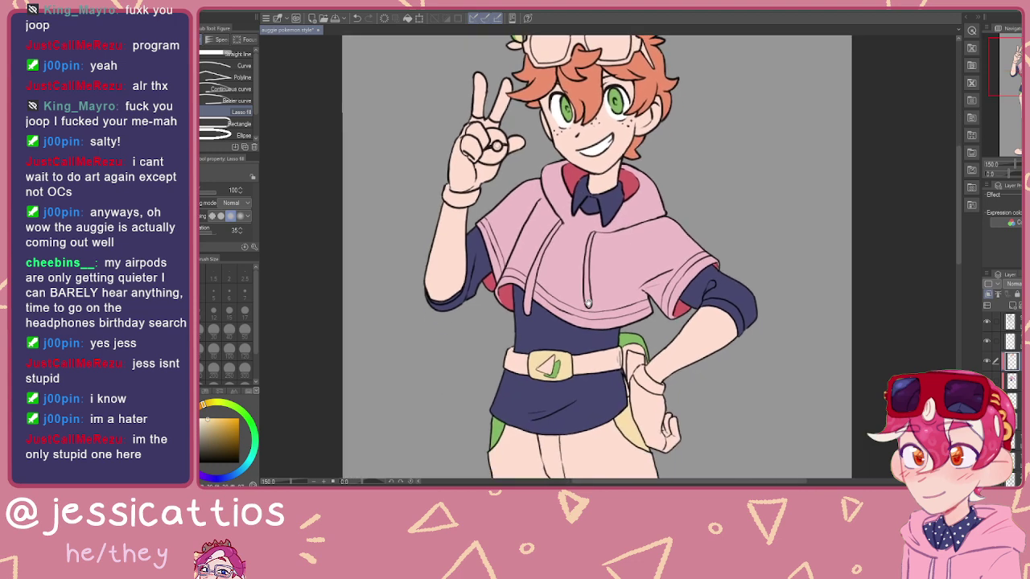
Step: Pick a dark red and Lasso-fill the wristband on the raised arm, undoing the first attempt and redrawing it
drag(616, 397, 603, 257)
drag(592, 330, 646, 405)
drag(608, 223, 622, 384)
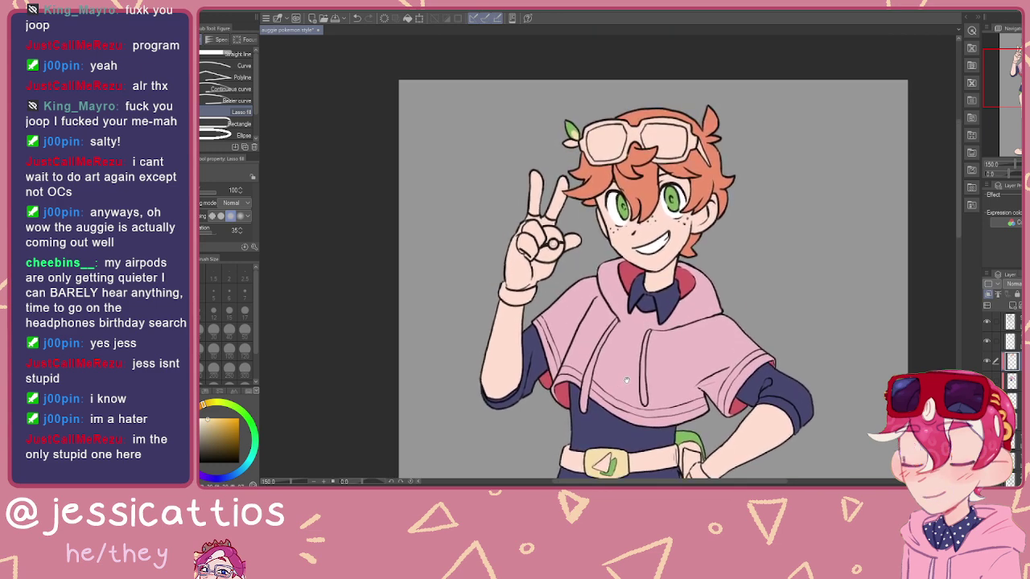
scroll(602, 317, up, 1)
drag(558, 264, 646, 216)
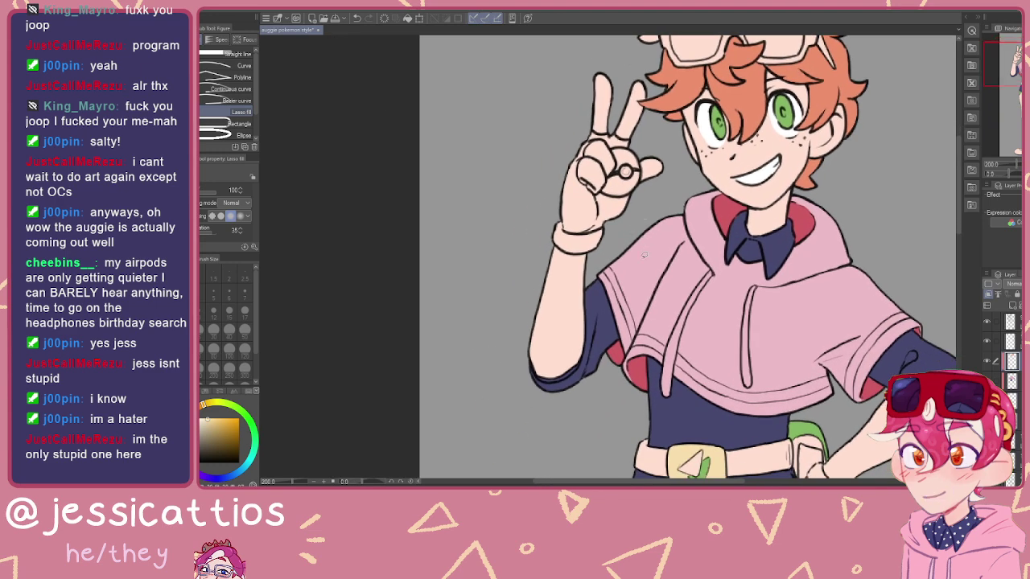
drag(716, 218, 647, 130)
alt+click(650, 129)
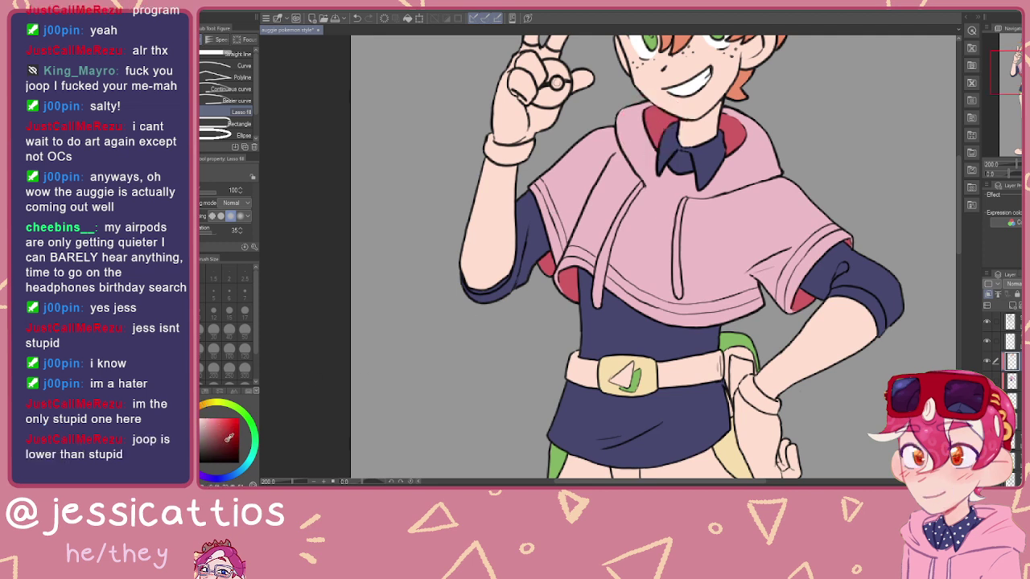
mouse_move(500, 124)
mouse_down()
mouse_move(433, 149)
mouse_move(446, 146)
mouse_up()
key(ctrl+z)
mouse_move(508, 143)
mouse_down()
mouse_move(478, 139)
mouse_move(481, 147)
mouse_up()
Step: Lasso-fill the wristband of the hand on the hip dark red, covering the gaps along its edges
drag(772, 365, 592, 194)
scroll(591, 193, up, 4)
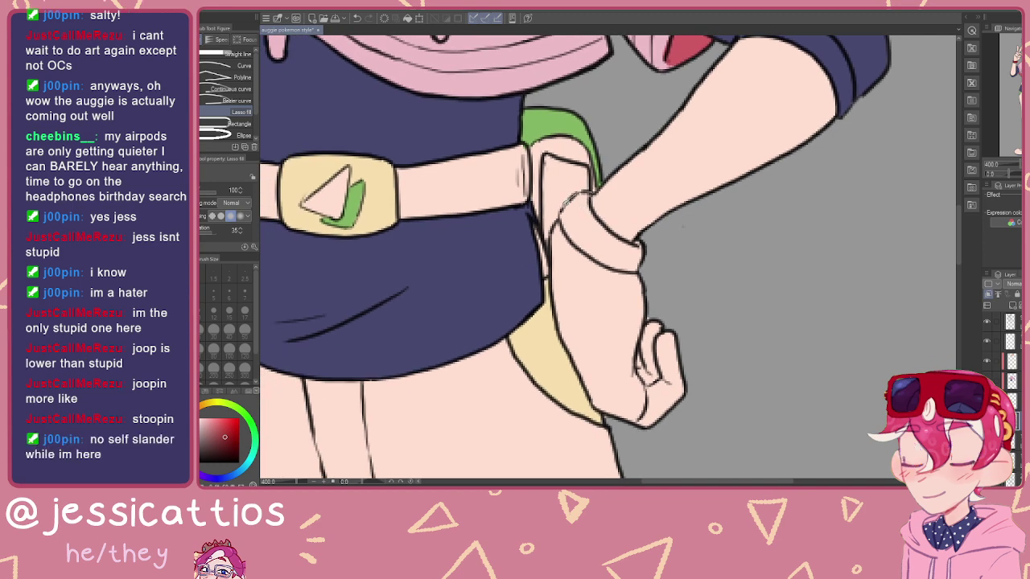
drag(603, 258, 651, 246)
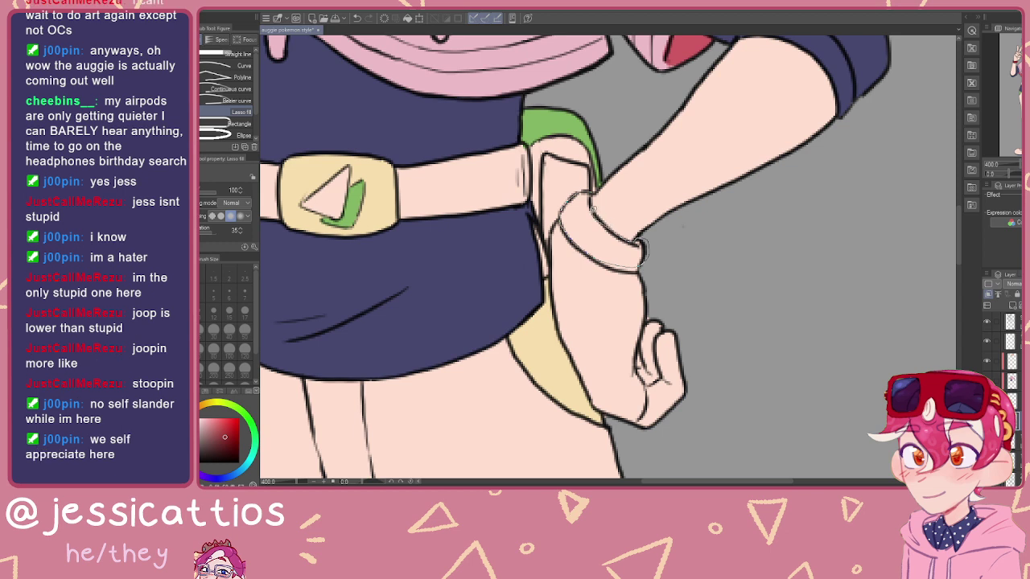
drag(593, 191, 594, 209)
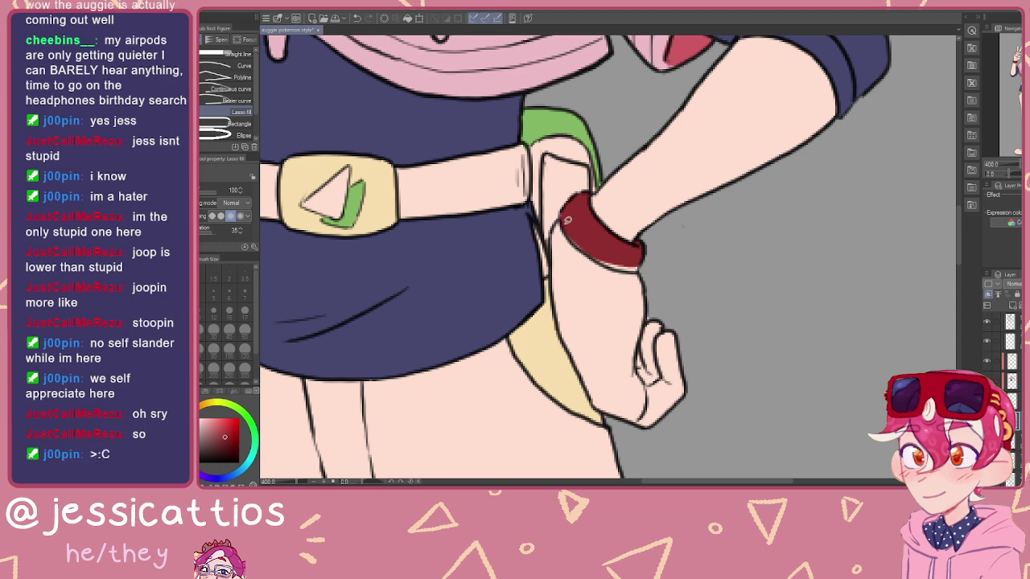
mouse_move(565, 229)
mouse_down()
mouse_move(607, 265)
mouse_move(592, 246)
mouse_up()
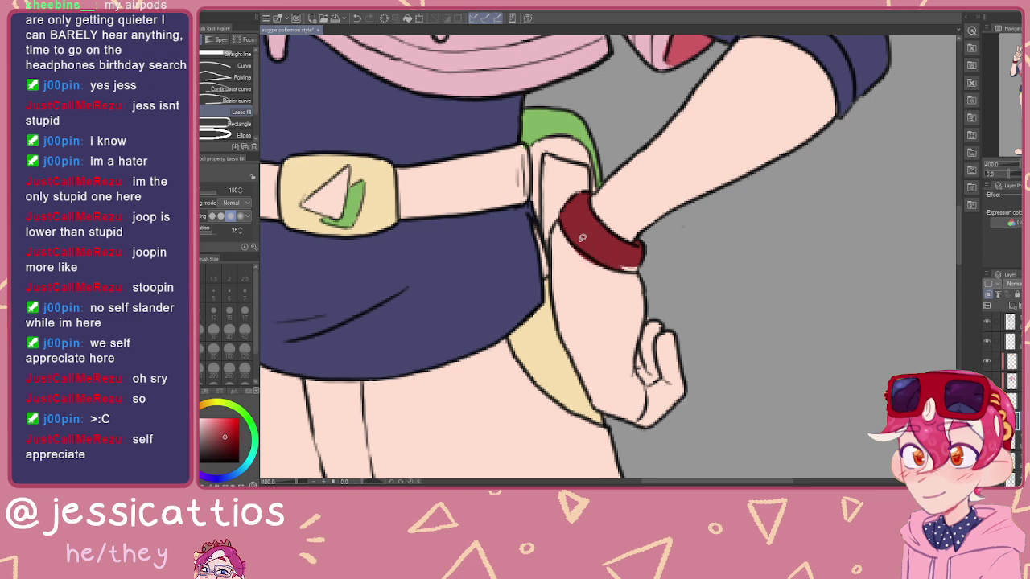
Step: Lasso-fill the belt strap on both sides of the buckle dark red, out to the end near the hip
mouse_move(562, 225)
mouse_down()
mouse_move(628, 269)
mouse_move(643, 265)
mouse_move(633, 242)
mouse_move(636, 272)
mouse_move(698, 271)
mouse_move(733, 288)
mouse_up()
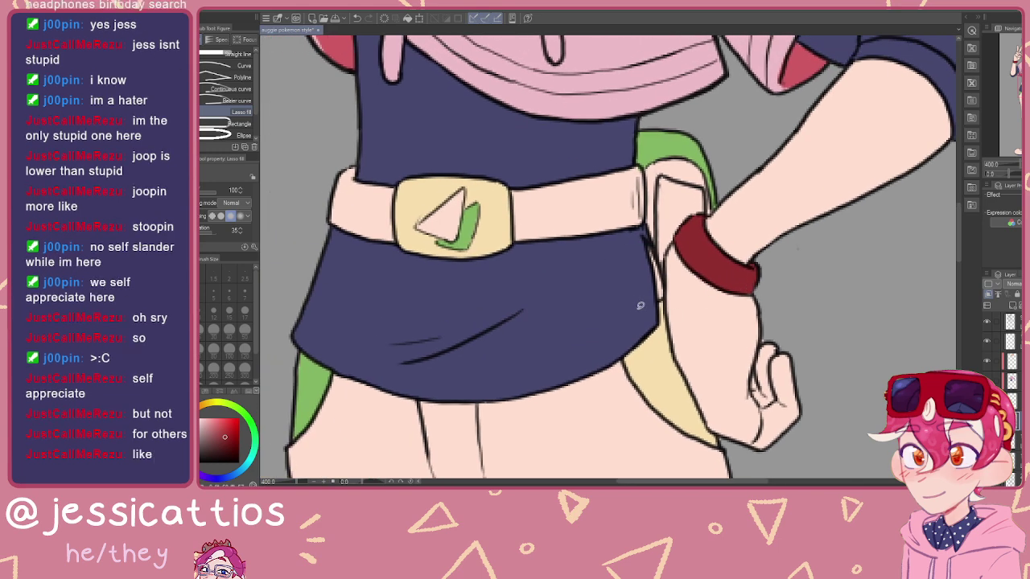
scroll(597, 297, down, 2)
drag(545, 259, 655, 231)
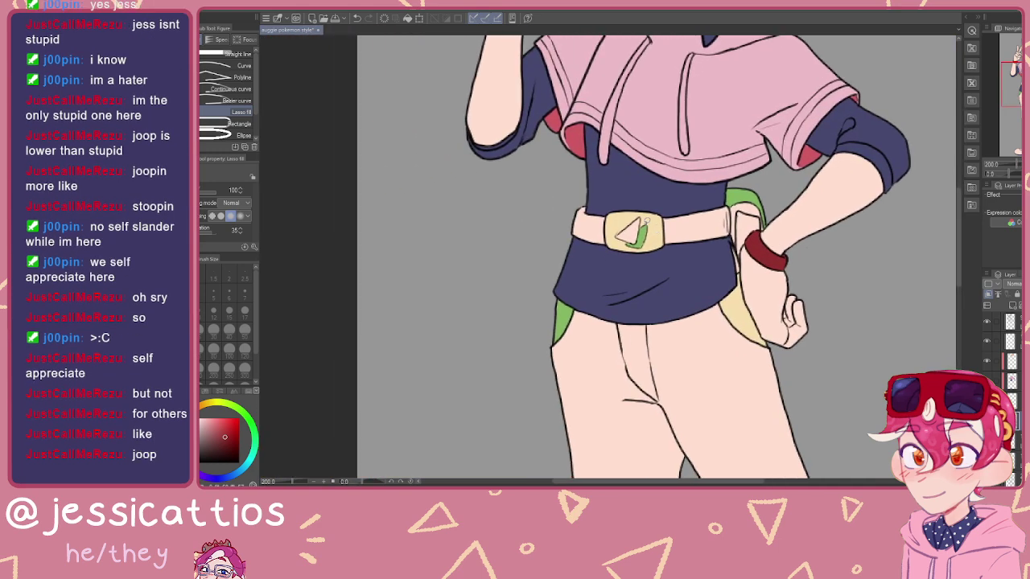
scroll(638, 230, up, 2)
mouse_move(541, 185)
mouse_down()
mouse_move(653, 204)
mouse_move(591, 261)
mouse_move(583, 193)
mouse_up()
drag(648, 250, 638, 266)
drag(700, 251, 571, 261)
mouse_move(635, 216)
mouse_down()
mouse_move(638, 253)
mouse_move(688, 280)
mouse_move(734, 211)
mouse_move(635, 214)
mouse_move(671, 220)
mouse_move(662, 227)
mouse_up()
scroll(631, 224, right, 3)
drag(667, 267, 655, 275)
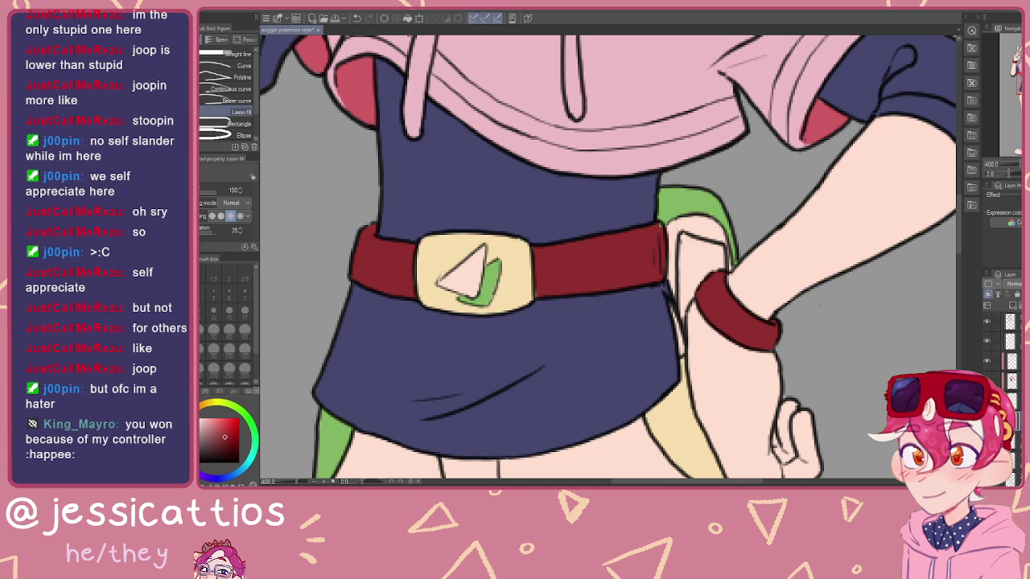
click(1011, 401)
click(1012, 361)
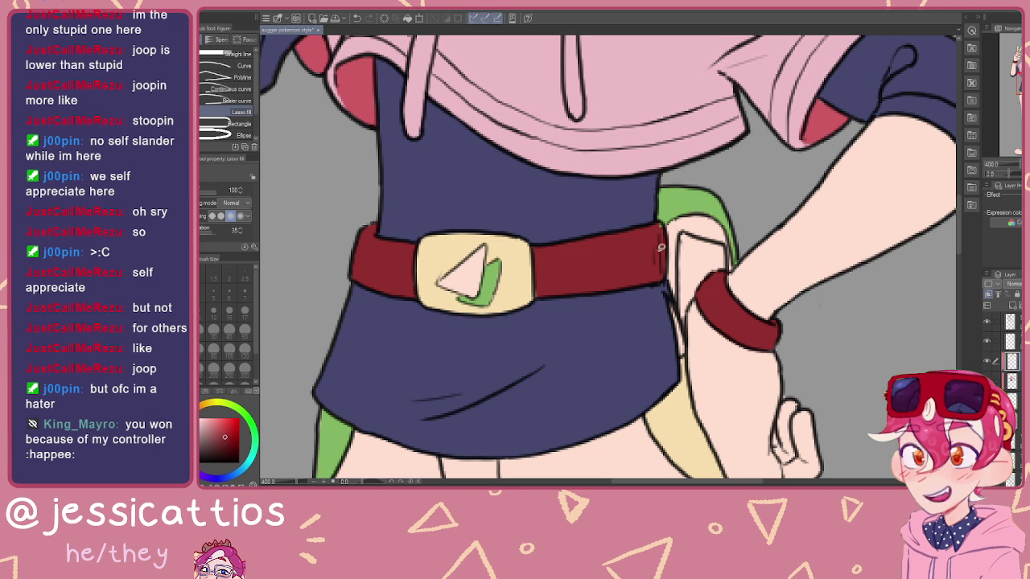
key(e)
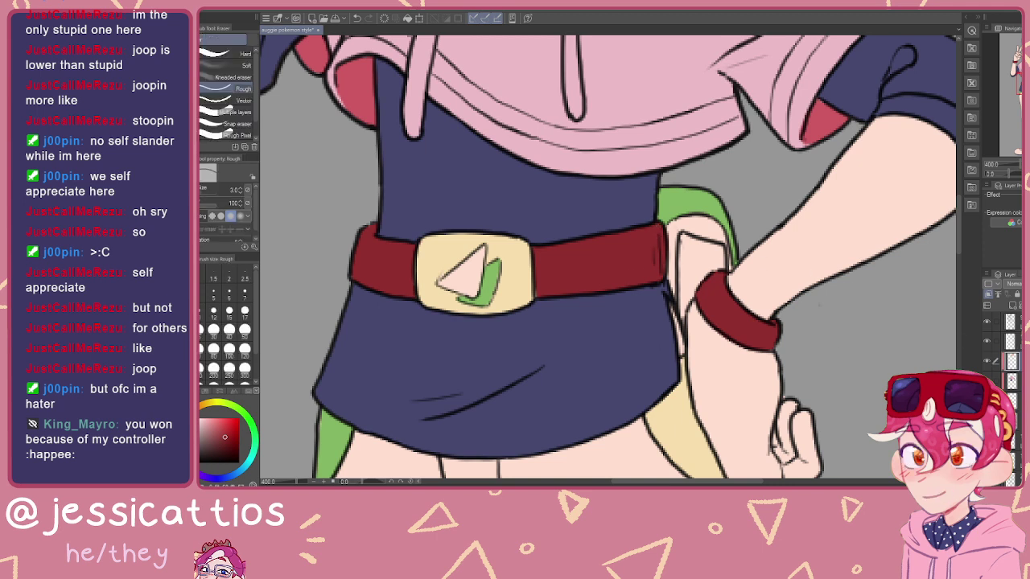
Step: Sample the belt's dark red and paint the lower leaf beside the sunglasses with the Milli pen
click(1012, 421)
scroll(652, 268, down, 4)
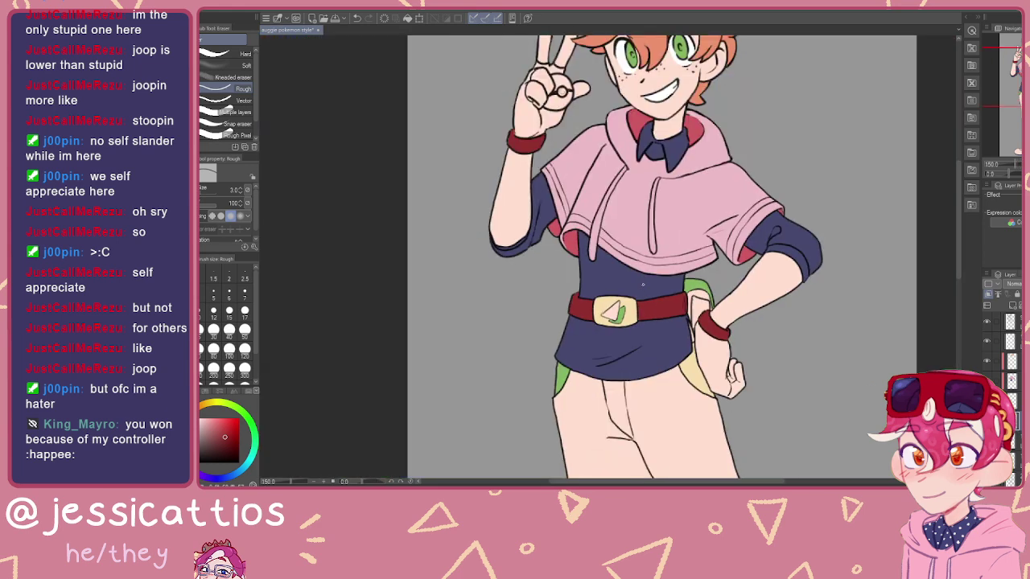
drag(691, 318, 743, 266)
alt+click(725, 312)
drag(689, 188, 667, 215)
scroll(666, 215, up, 1)
drag(646, 88, 659, 287)
scroll(624, 157, up, 3)
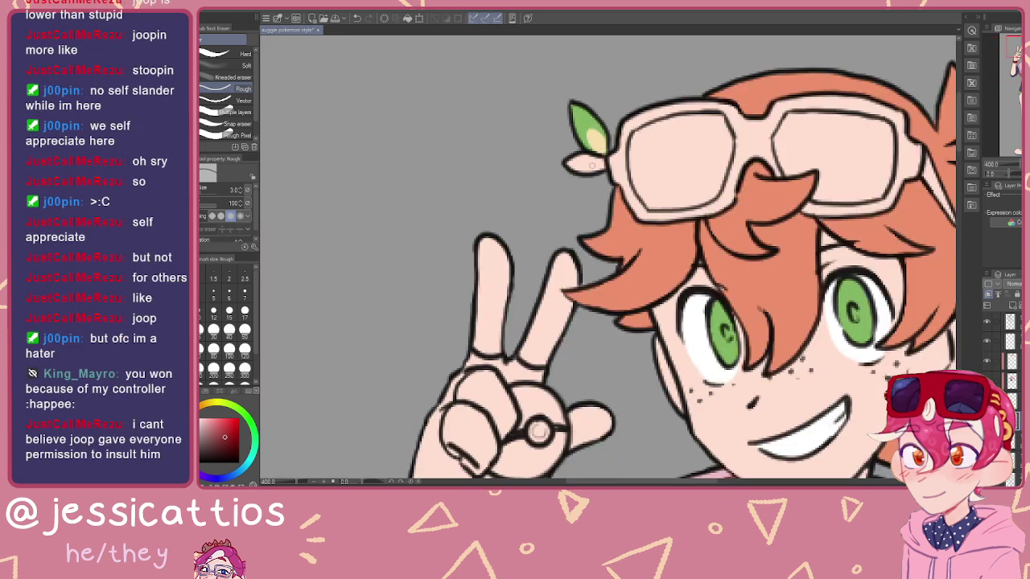
key(p)
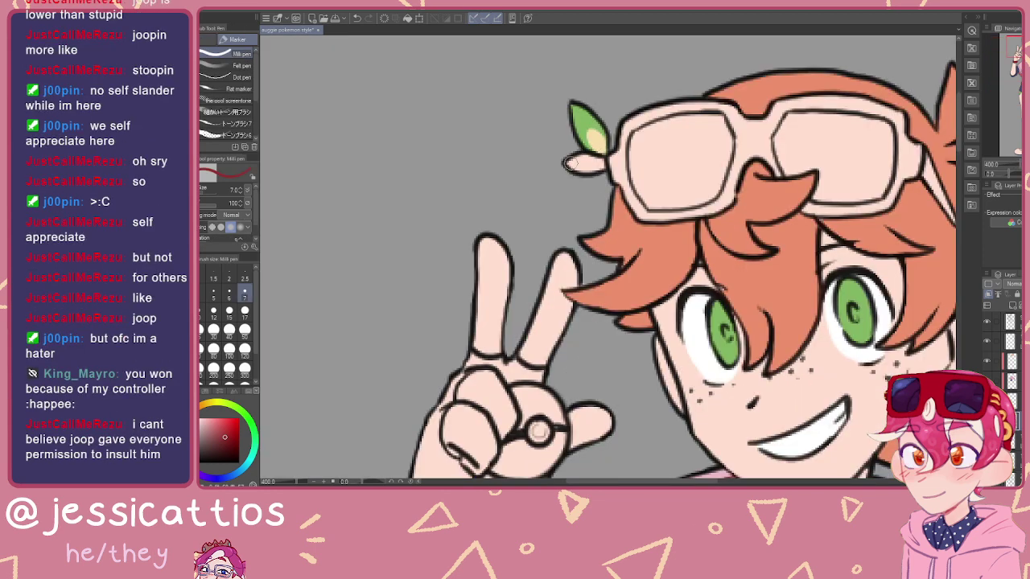
drag(569, 161, 581, 157)
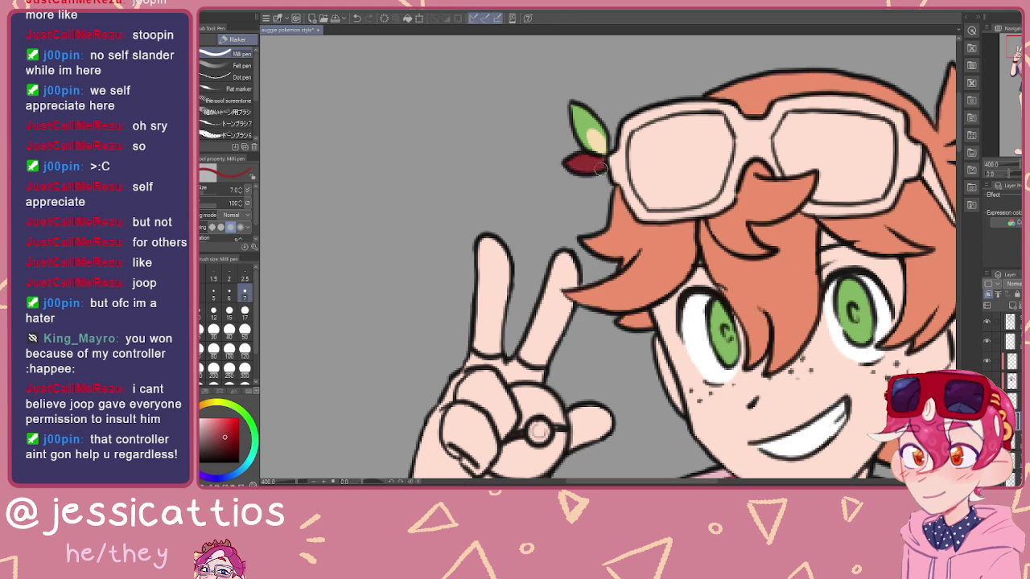
scroll(594, 167, down, 4)
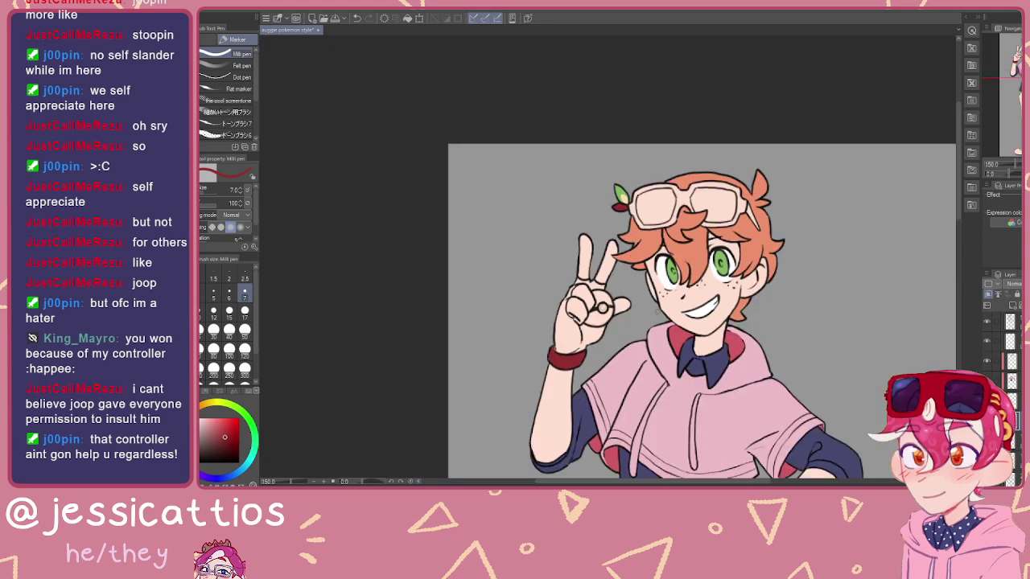
Step: Lasso-fill the uppers and straps of both shoes dark red, leaving the pink tongues and navy soles uncovered
drag(622, 221, 549, 139)
scroll(626, 286, down, 3)
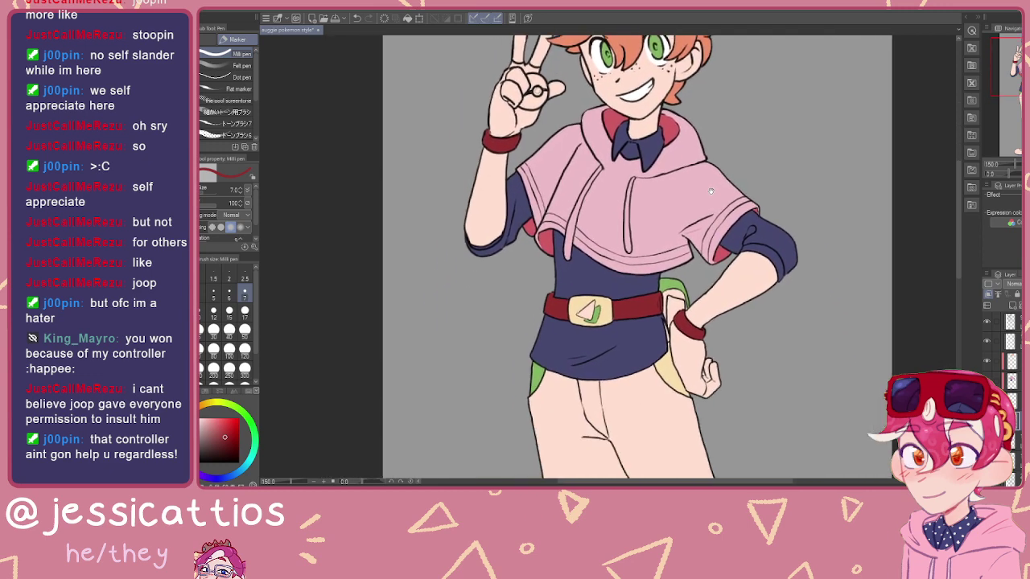
scroll(654, 284, down, 5)
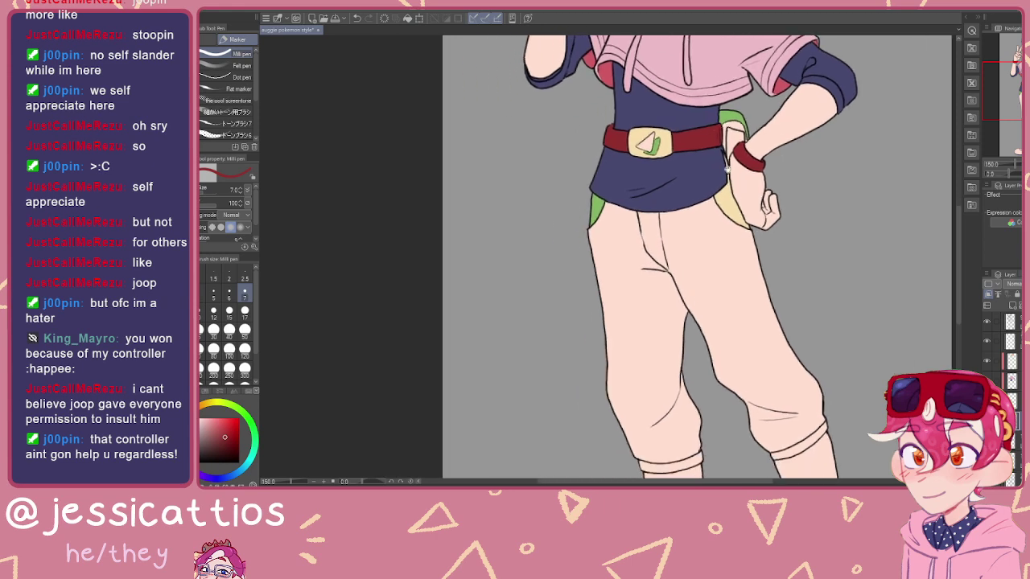
scroll(641, 146, down, 5)
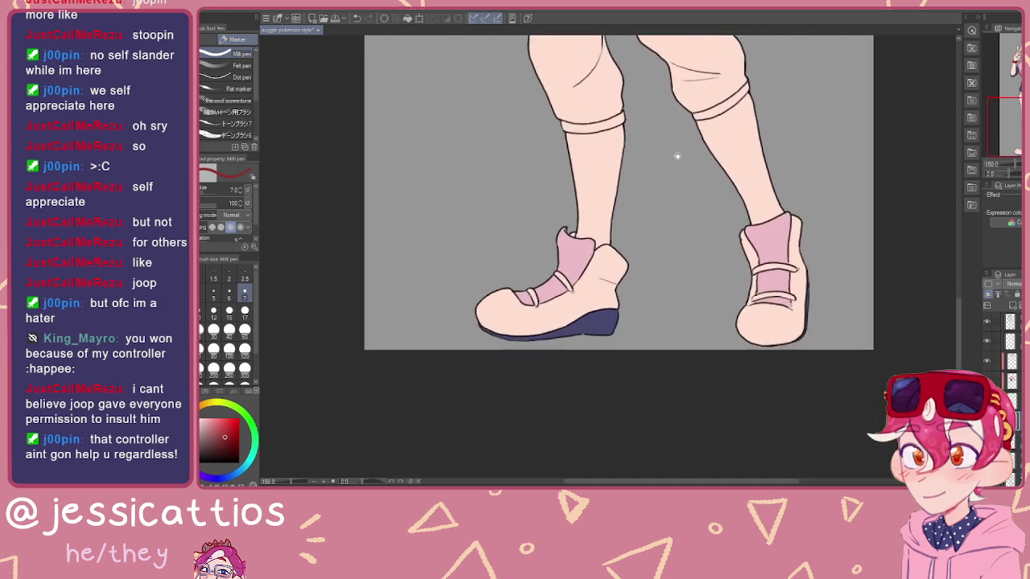
key(u)
mouse_move(626, 240)
mouse_down()
mouse_move(430, 314)
mouse_move(635, 218)
mouse_up()
key(ctrl+z)
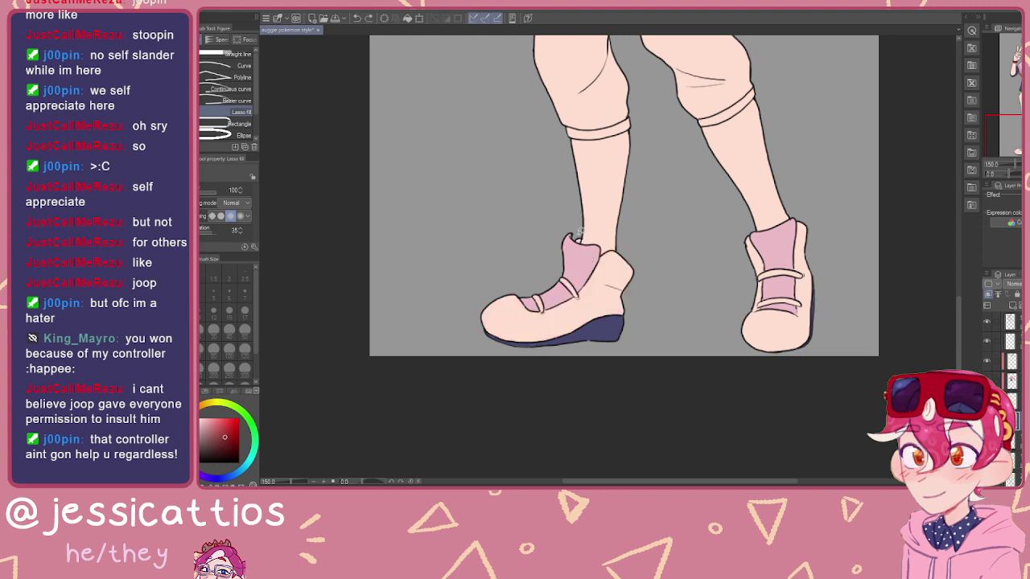
mouse_move(659, 276)
mouse_down()
mouse_move(454, 334)
mouse_move(614, 260)
mouse_up()
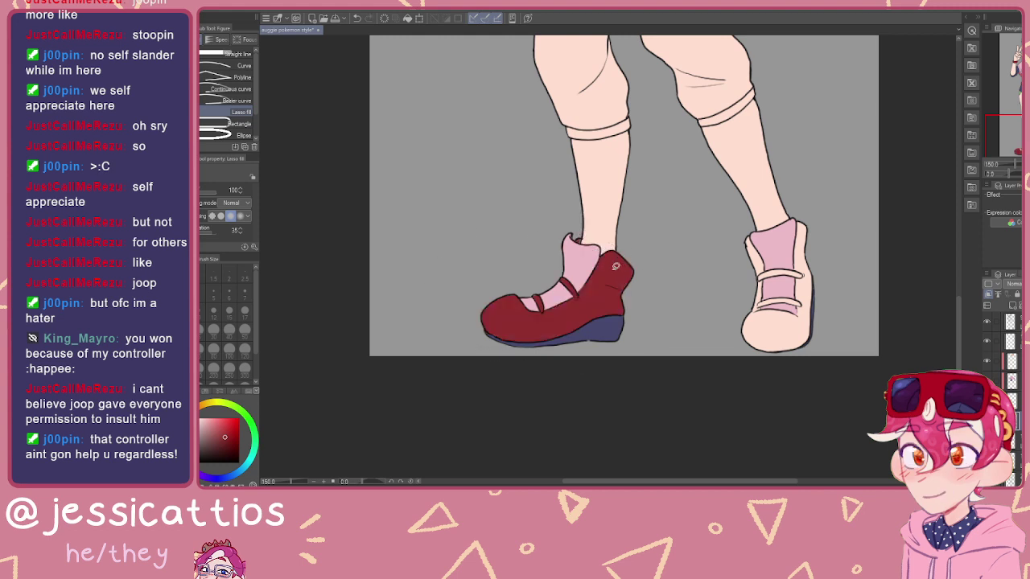
mouse_move(778, 229)
mouse_down()
mouse_move(836, 230)
mouse_move(704, 388)
mouse_move(749, 235)
mouse_up()
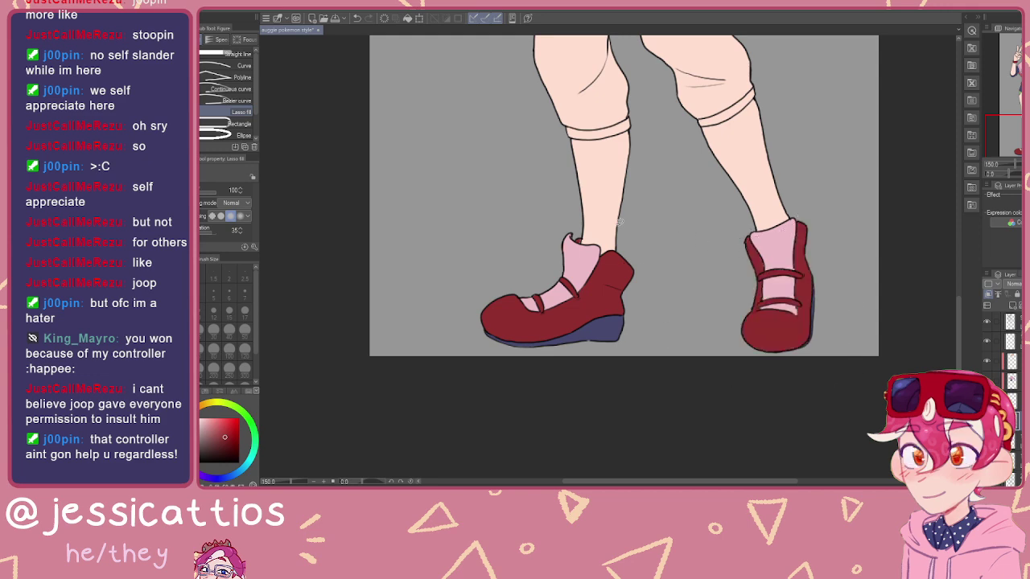
Step: Lasso-fill the pouch between the belt end and the hand on the hip dark red
scroll(629, 224, up, 15)
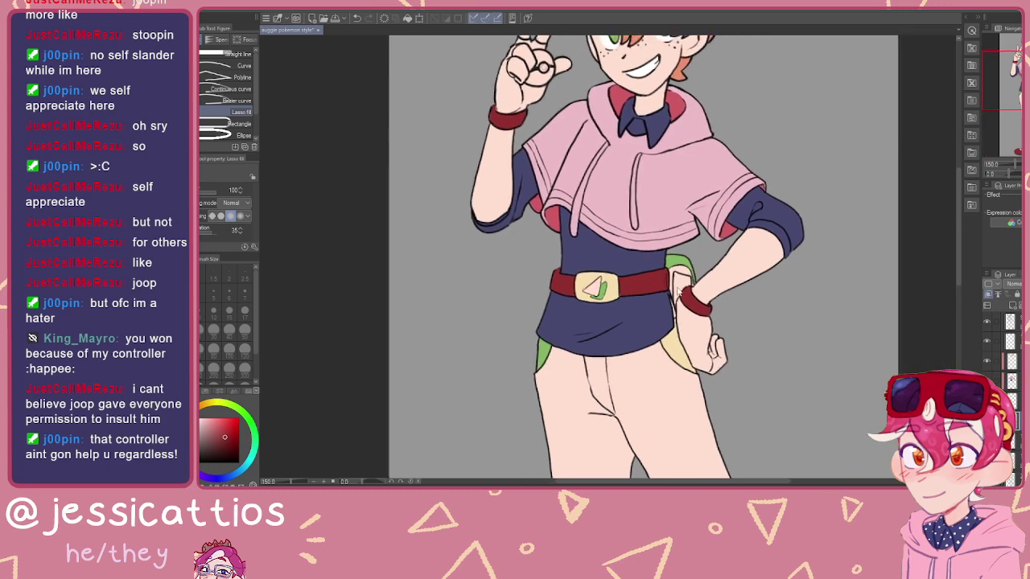
scroll(678, 284, up, 3)
mouse_move(650, 255)
mouse_down()
mouse_move(678, 261)
mouse_move(621, 257)
mouse_move(609, 241)
mouse_move(601, 251)
mouse_move(616, 238)
mouse_move(647, 287)
mouse_move(610, 242)
mouse_move(631, 237)
mouse_move(663, 264)
mouse_move(667, 291)
mouse_move(618, 343)
mouse_move(605, 283)
mouse_up()
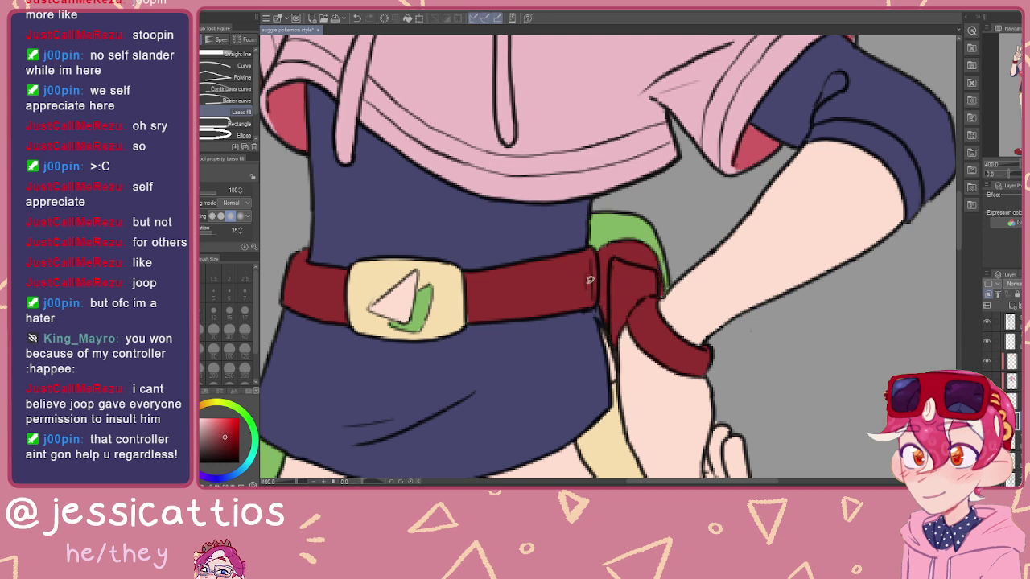
Step: Sample the lighter red of the cape's lining and Lasso-fill the pouch's front panel and the triangle on the belt buckle
alt+click(758, 150)
mouse_move(613, 257)
mouse_down()
mouse_move(633, 294)
mouse_move(625, 256)
mouse_move(653, 268)
mouse_move(617, 270)
mouse_move(614, 259)
mouse_move(635, 291)
mouse_move(657, 277)
mouse_move(622, 332)
mouse_move(622, 285)
mouse_up()
key(ctrl+z)
drag(456, 296, 657, 245)
mouse_move(598, 261)
mouse_down()
mouse_move(594, 248)
mouse_move(613, 224)
mouse_up()
drag(575, 251, 615, 229)
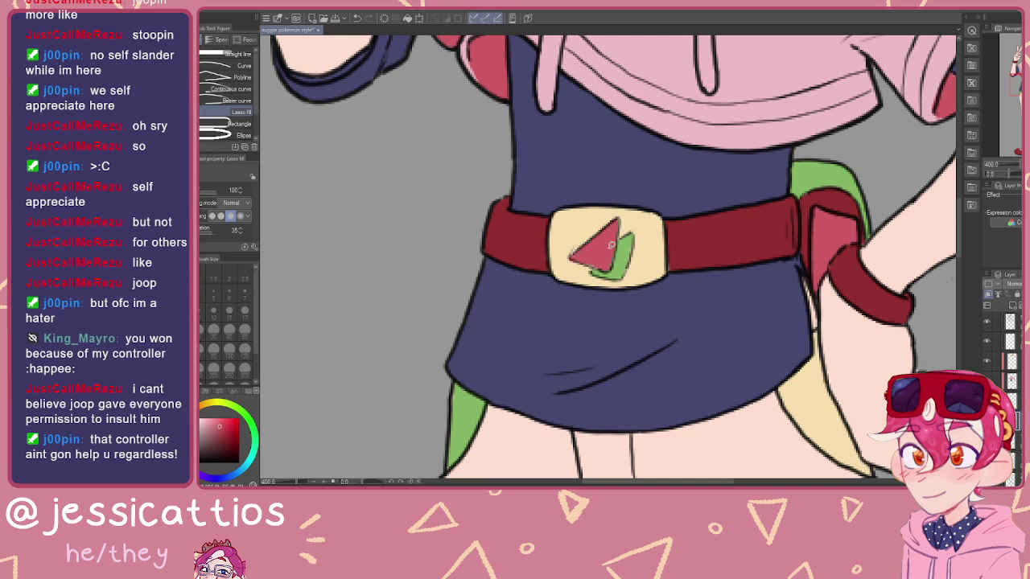
Step: Fill the sunglasses' frame, bridge and side arm with the lighter red, closing the remaining gaps along the rims
scroll(611, 228, down, 6)
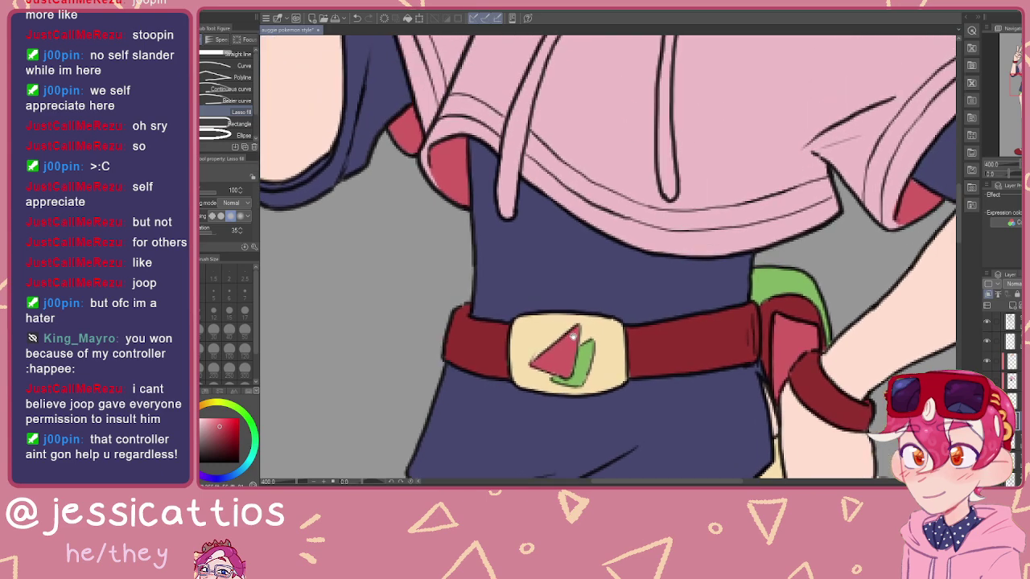
scroll(603, 321, up, 6)
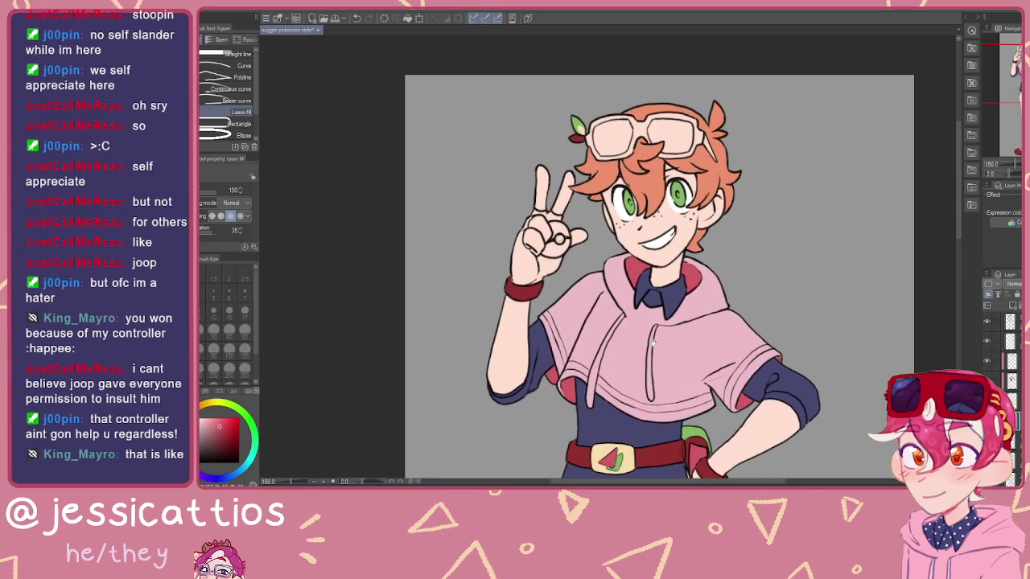
key(g)
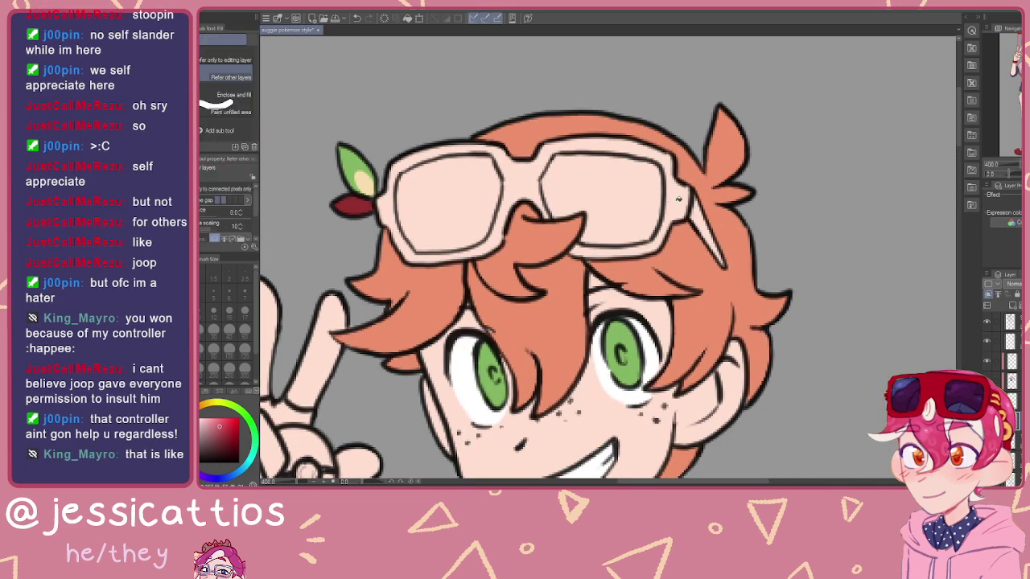
click(680, 198)
click(700, 219)
click(637, 150)
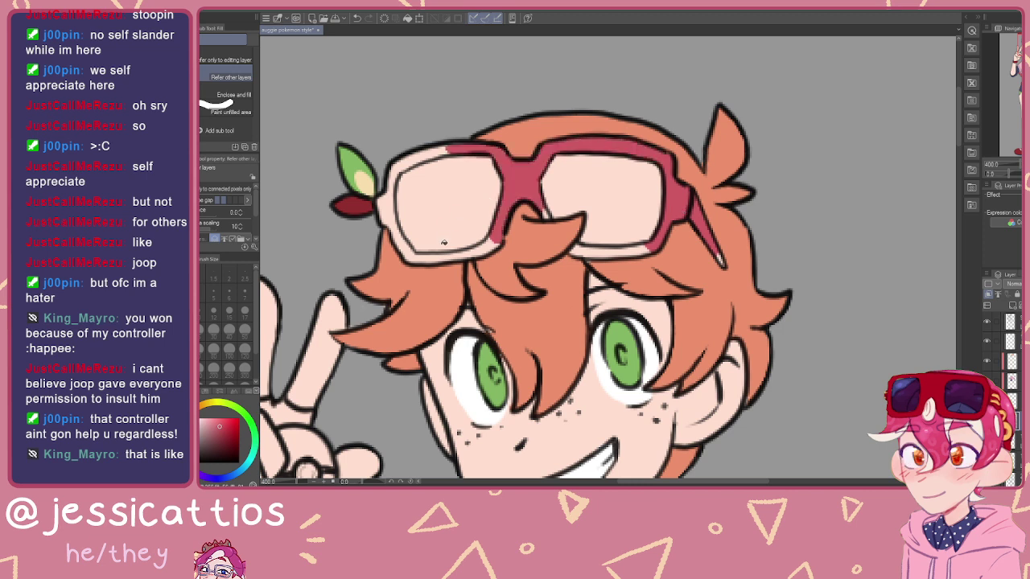
click(461, 253)
click(389, 209)
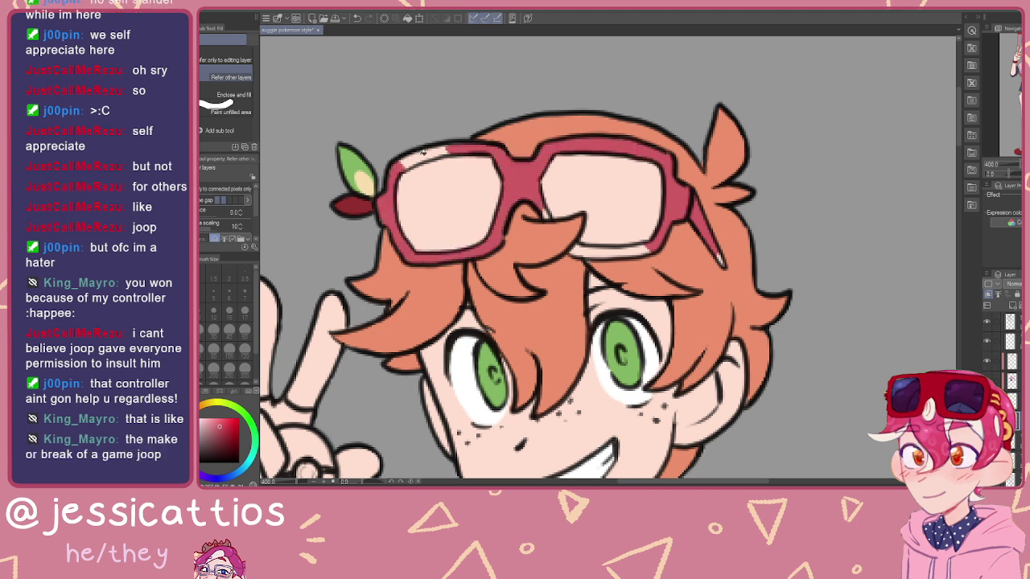
click(423, 152)
drag(610, 255, 636, 251)
key(u)
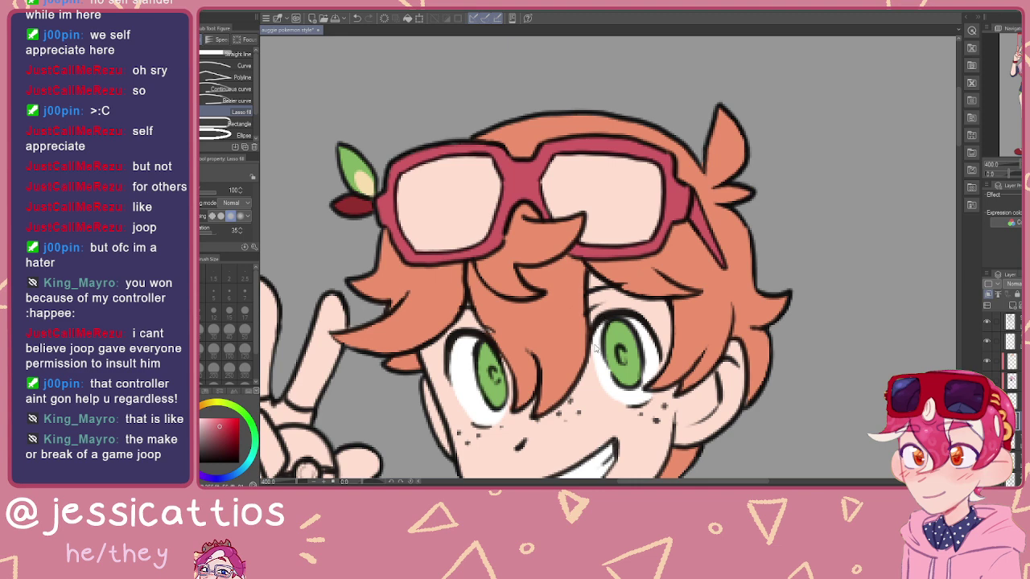
Step: Check the flat colors across the whole figure, from the head down to the shoes
scroll(605, 320, down, 3)
drag(590, 339, 583, 204)
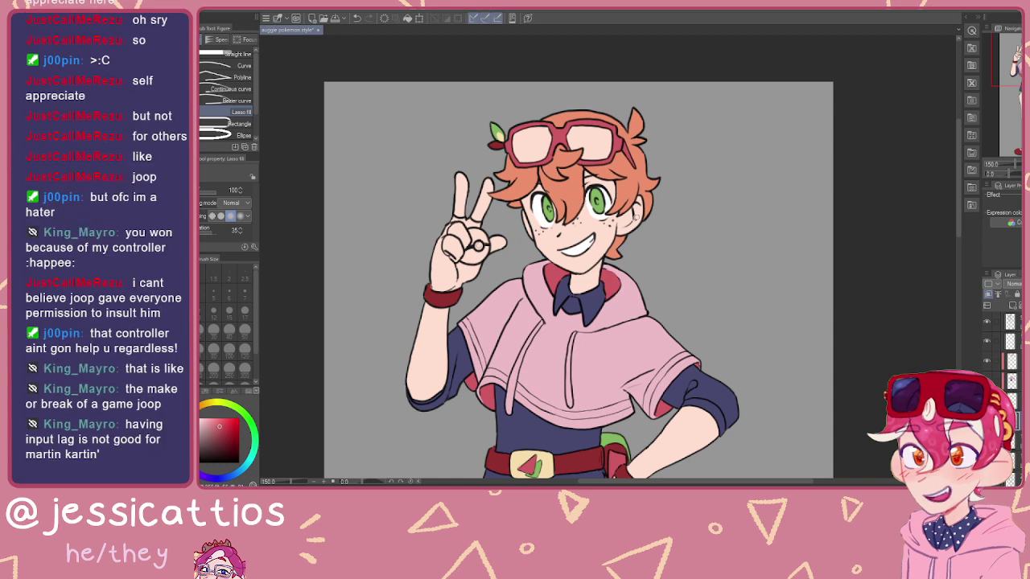
scroll(622, 291, down, 10)
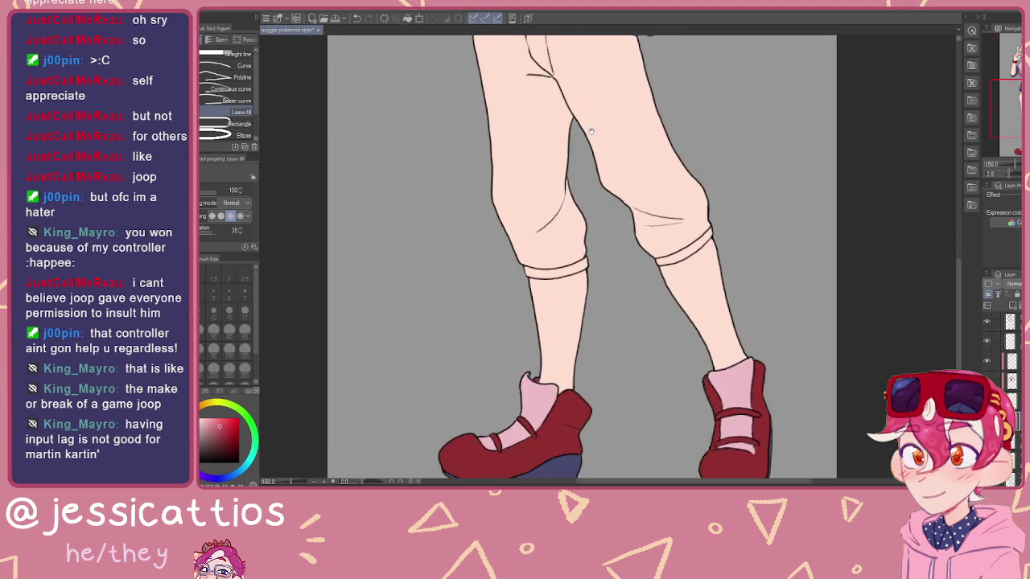
drag(589, 121, 727, 315)
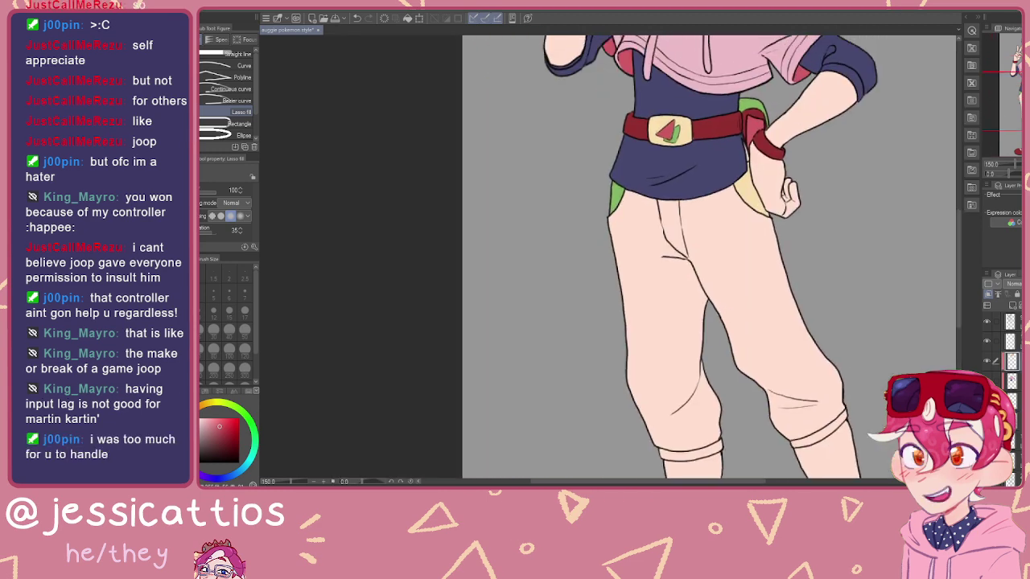
scroll(793, 331, up, 1)
drag(658, 89, 695, 343)
drag(650, 202, 641, 336)
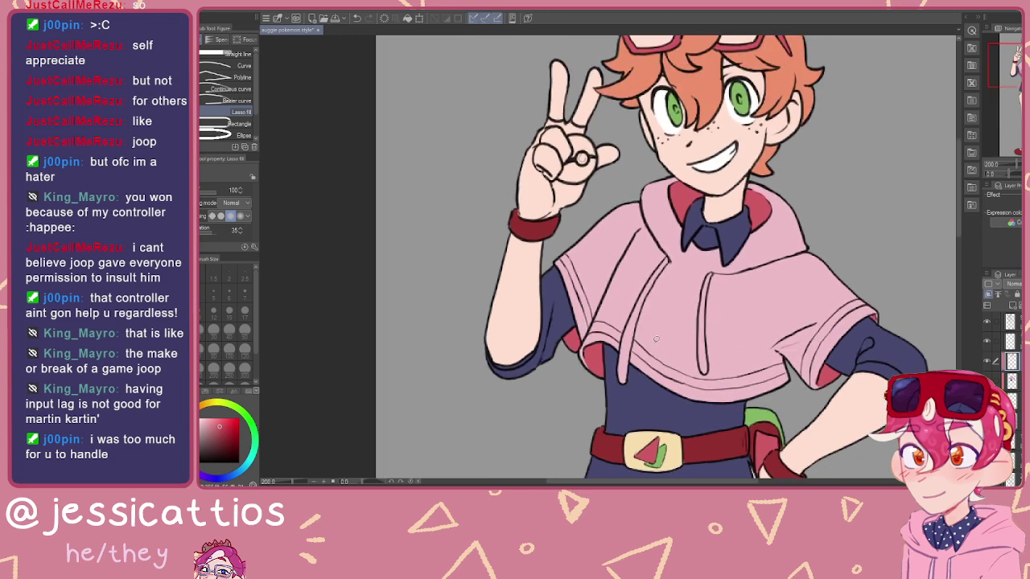
Step: Fill both drawstrings of the pink hooded cape off-white on the selected color layer
scroll(641, 335, up, 2)
scroll(641, 337, up, 4)
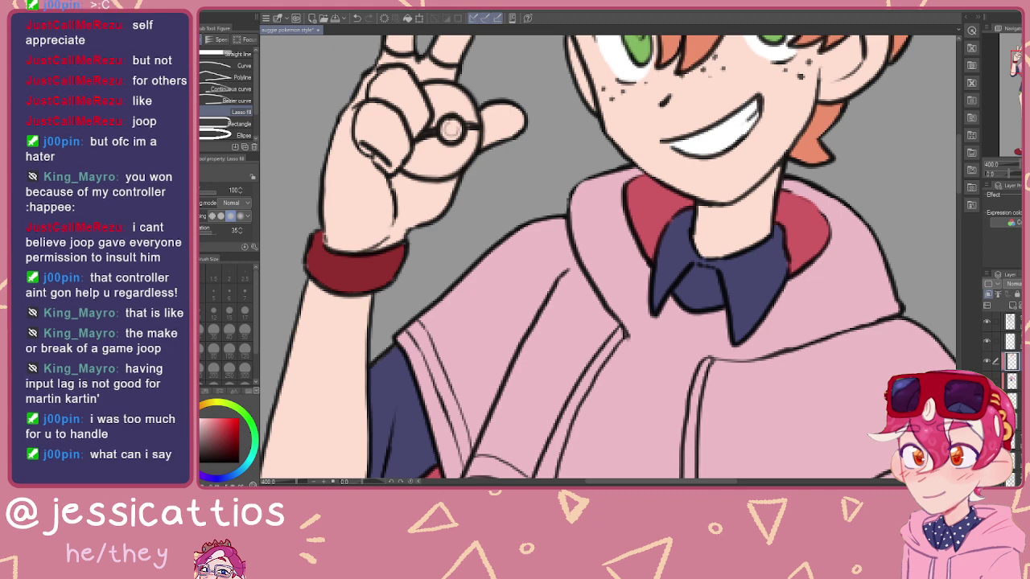
drag(669, 356, 597, 172)
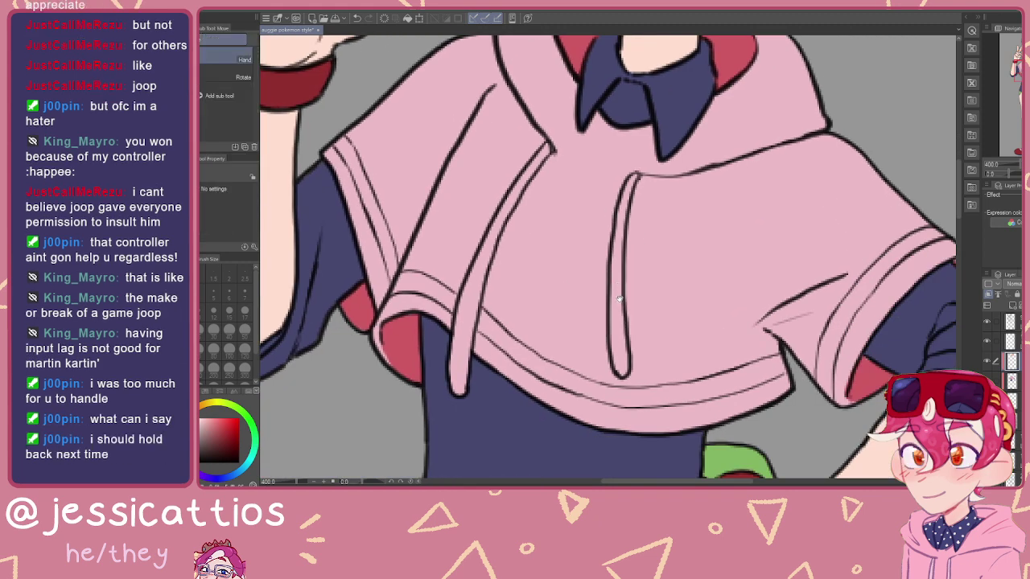
key(g)
click(615, 297)
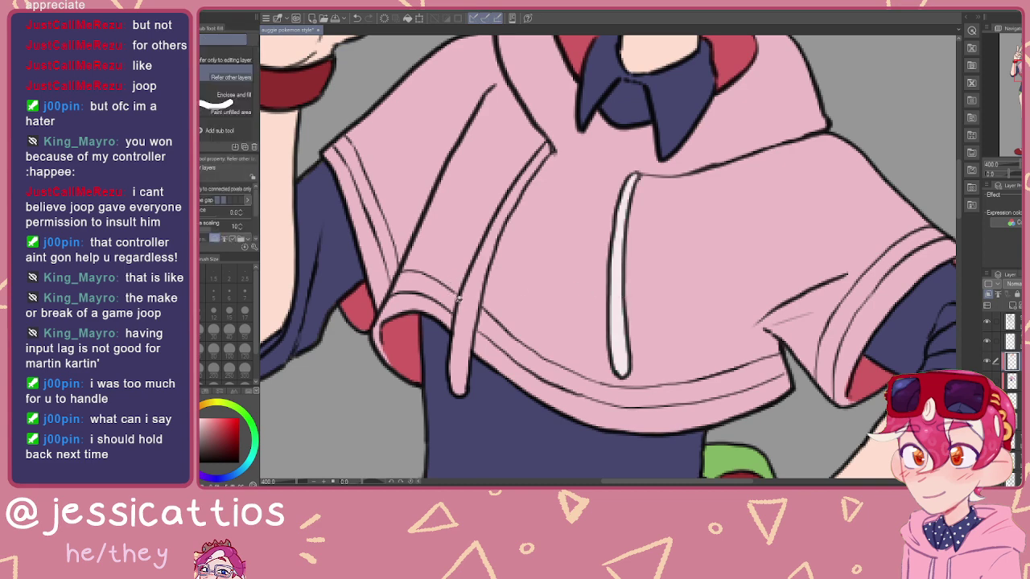
click(475, 294)
drag(561, 354, 563, 201)
scroll(564, 201, down, 1)
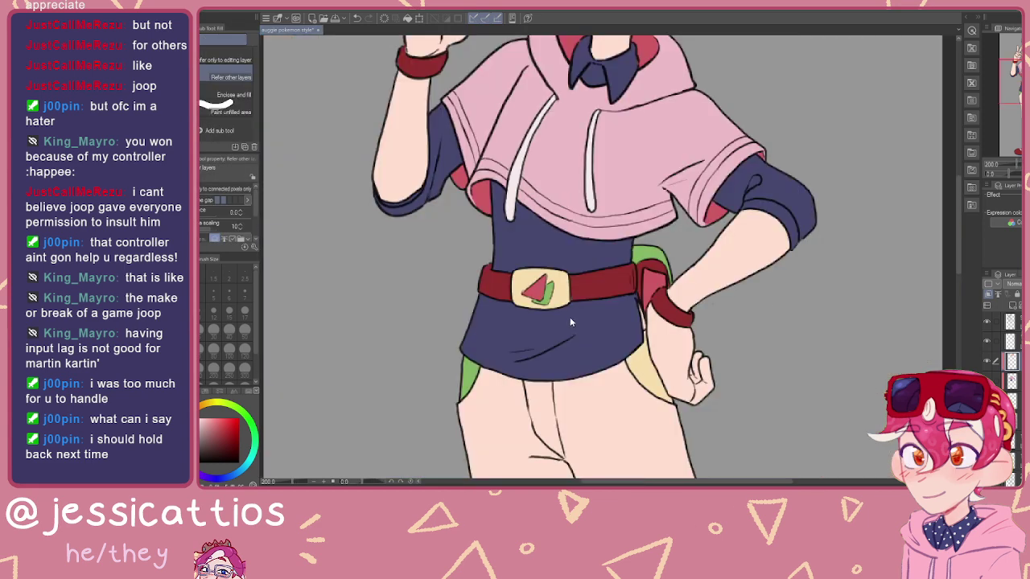
Step: Fill the two lace straps on each of the character's shoes with white
scroll(569, 318, down, 1)
drag(563, 378, 550, 173)
drag(574, 358, 544, 185)
scroll(509, 233, up, 2)
click(512, 239)
click(472, 259)
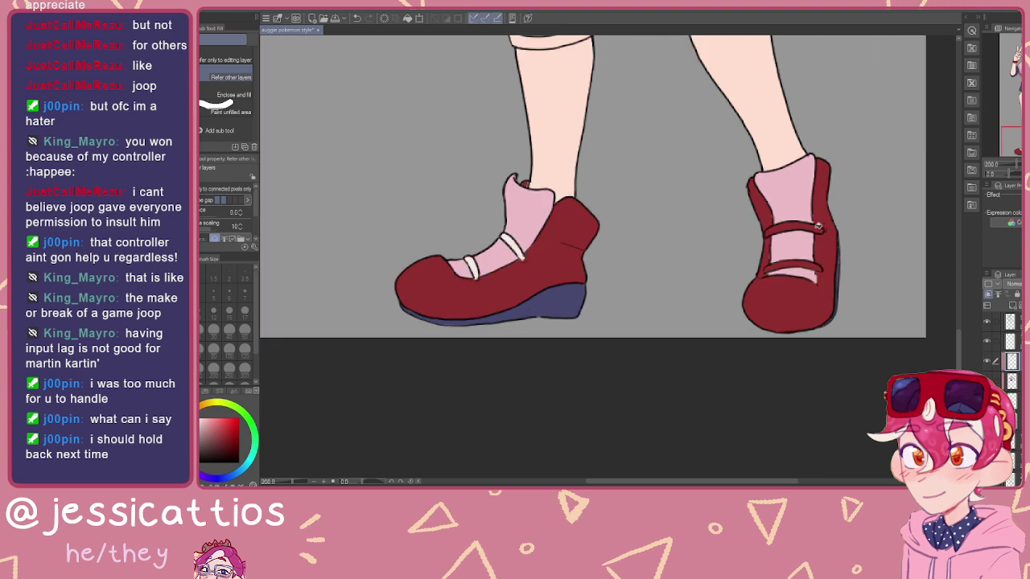
click(816, 238)
click(818, 265)
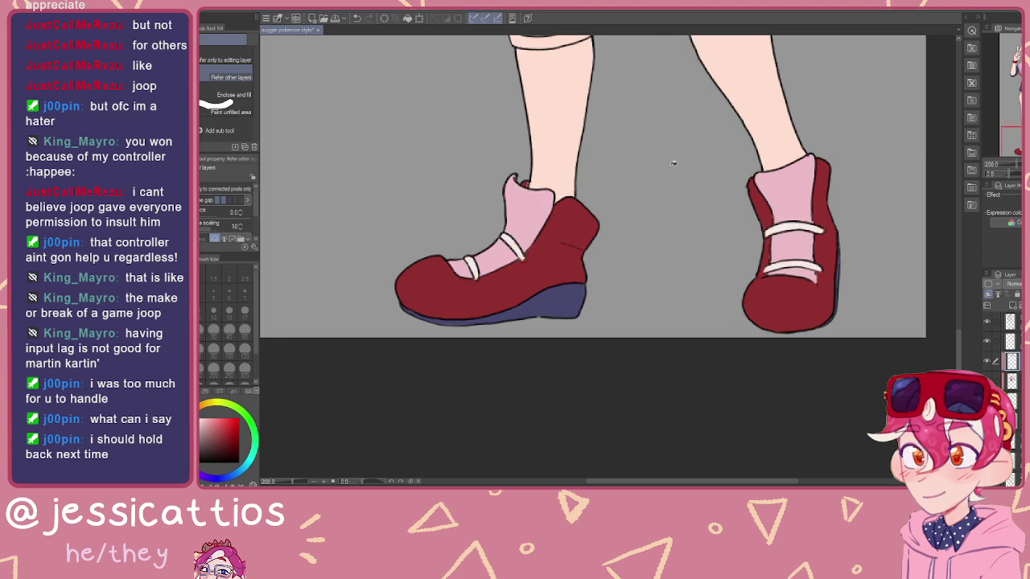
Step: Select the shoes' colour layer and recolour both dark red shoes in a lighter pinkish red with Lasso fill
scroll(673, 162, down, 4)
drag(680, 183, 705, 203)
ctrl+shift+click(645, 227)
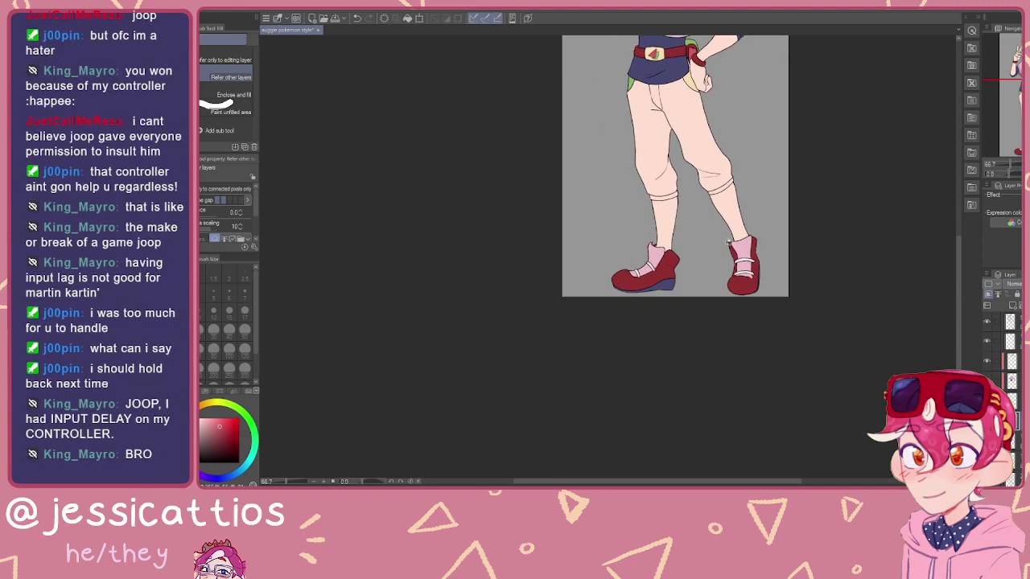
key(u)
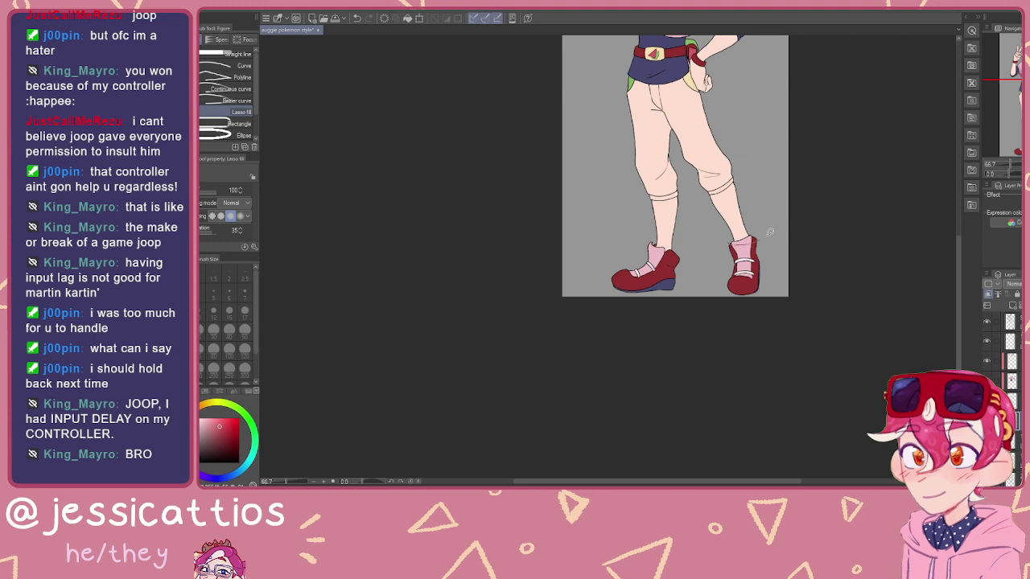
drag(767, 233, 754, 237)
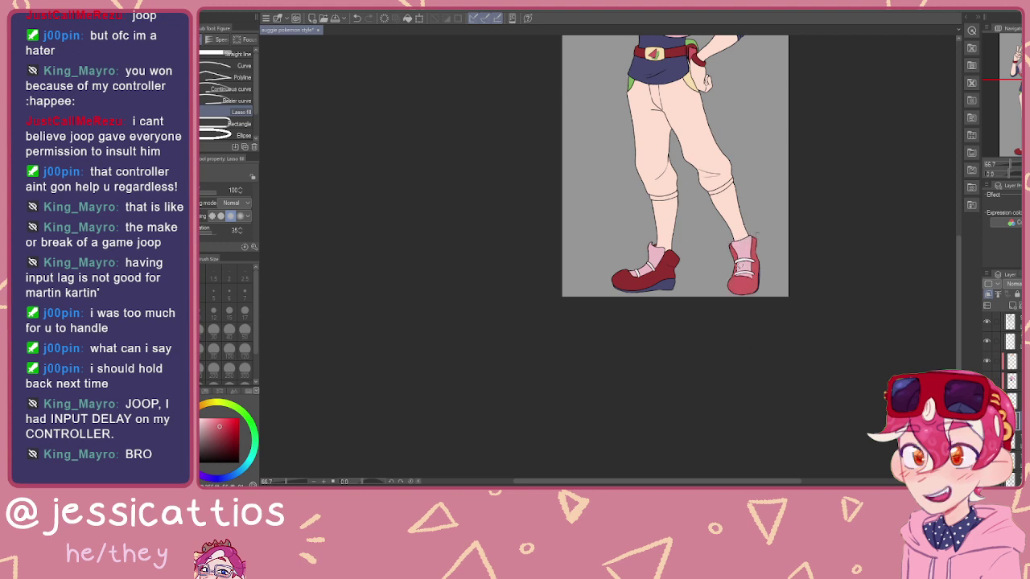
drag(691, 268, 684, 265)
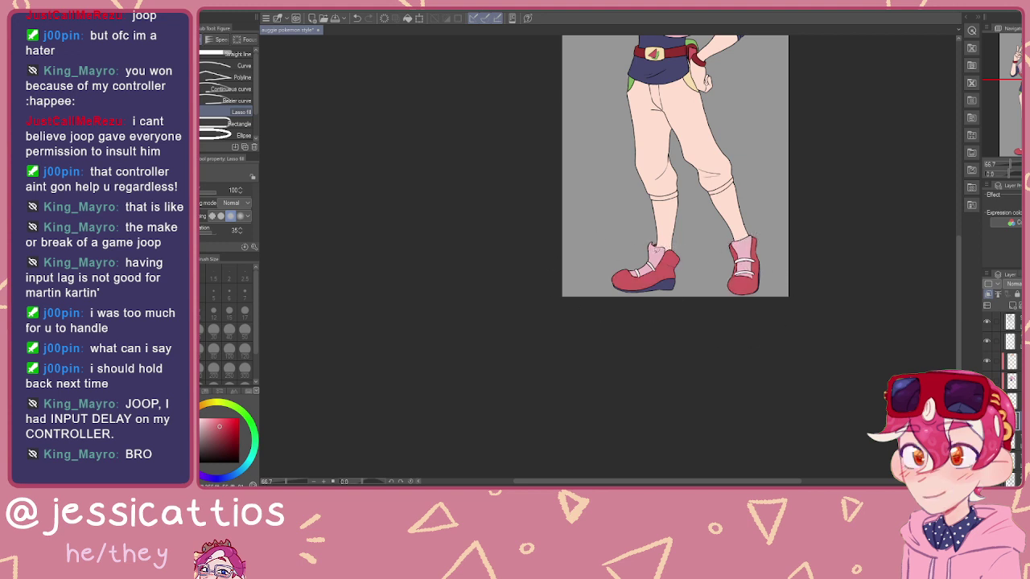
Step: Choose a dark grey and lasso-fill the outer edge of the raised hand's palm, redoing the first shape
drag(721, 85, 680, 227)
scroll(686, 241, up, 2)
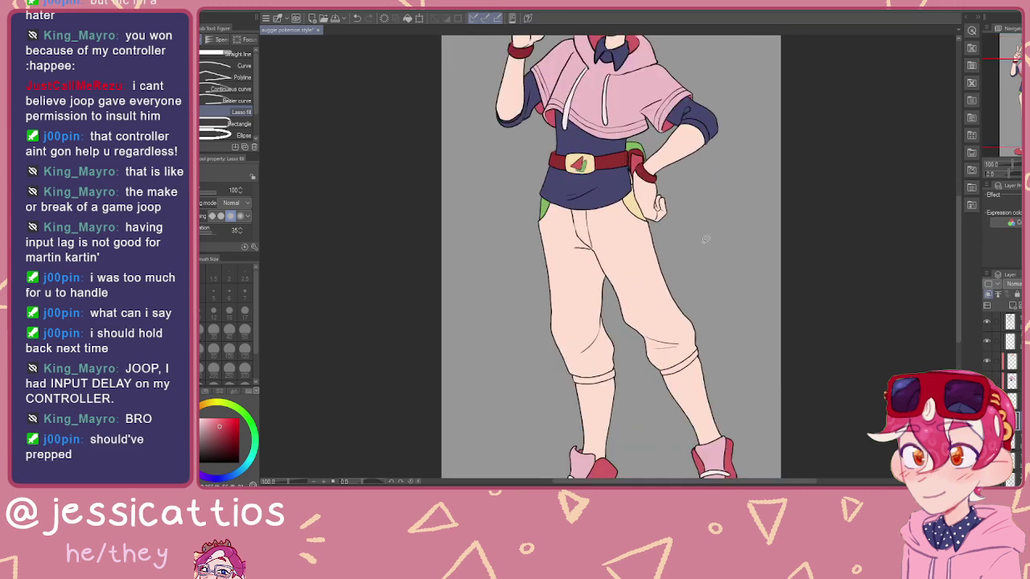
drag(609, 266, 668, 402)
drag(645, 213, 744, 273)
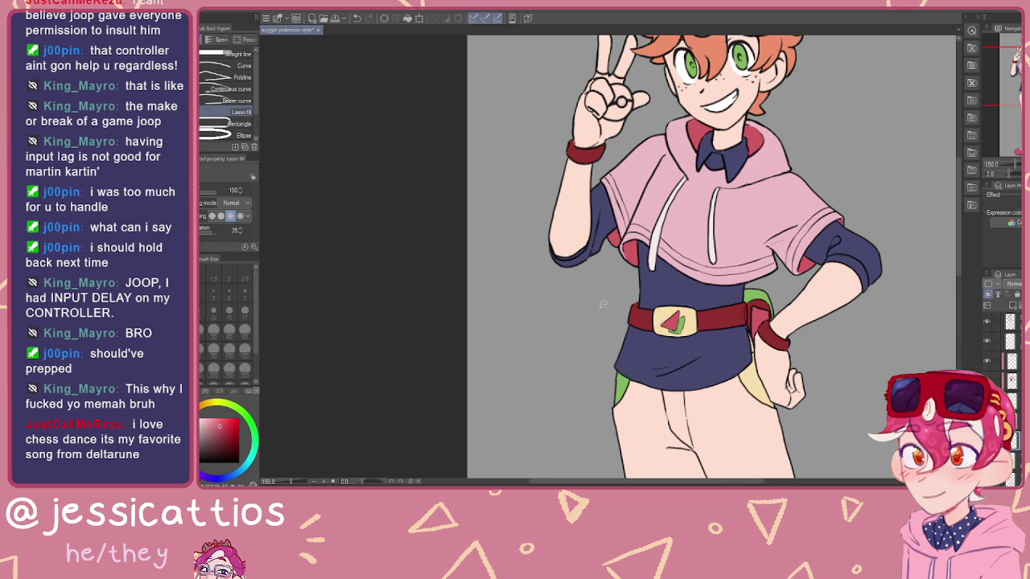
scroll(591, 96, up, 3)
scroll(641, 167, down, 3)
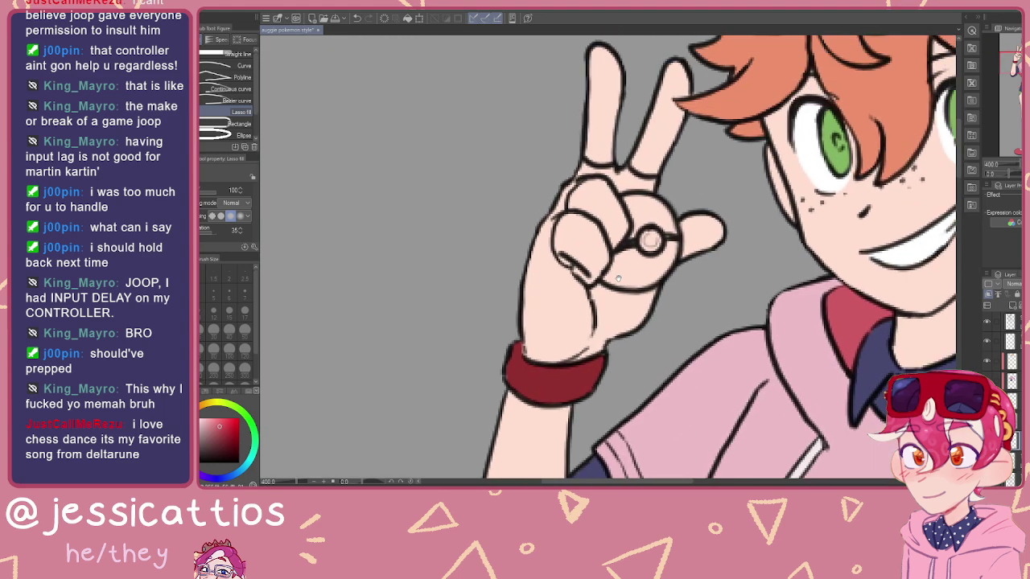
scroll(659, 298, up, 2)
drag(660, 298, 620, 206)
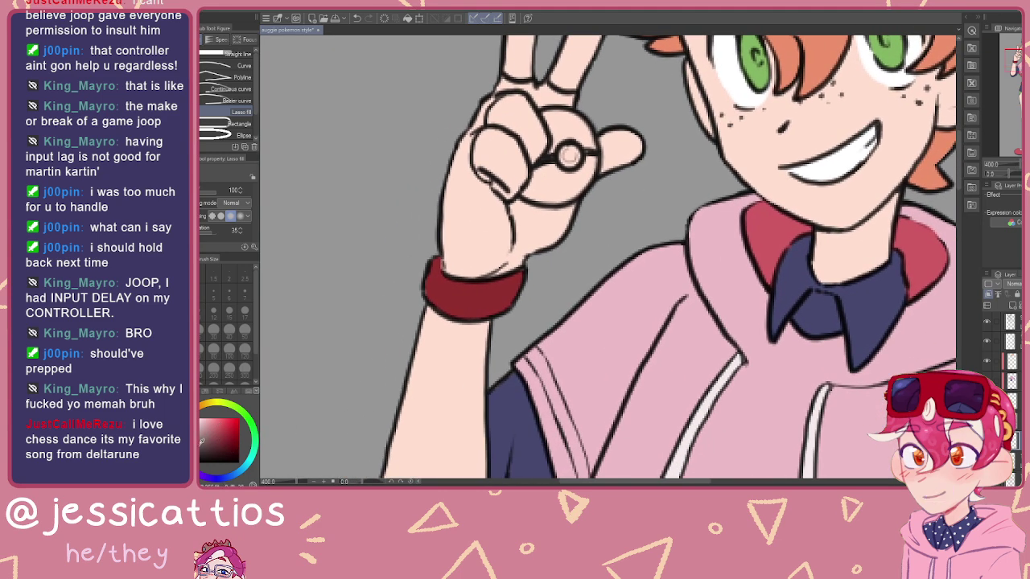
mouse_move(483, 176)
mouse_down()
mouse_move(425, 246)
mouse_move(428, 199)
mouse_up()
key(ctrl+z)
mouse_move(446, 160)
mouse_down()
mouse_move(452, 260)
mouse_move(441, 162)
mouse_up()
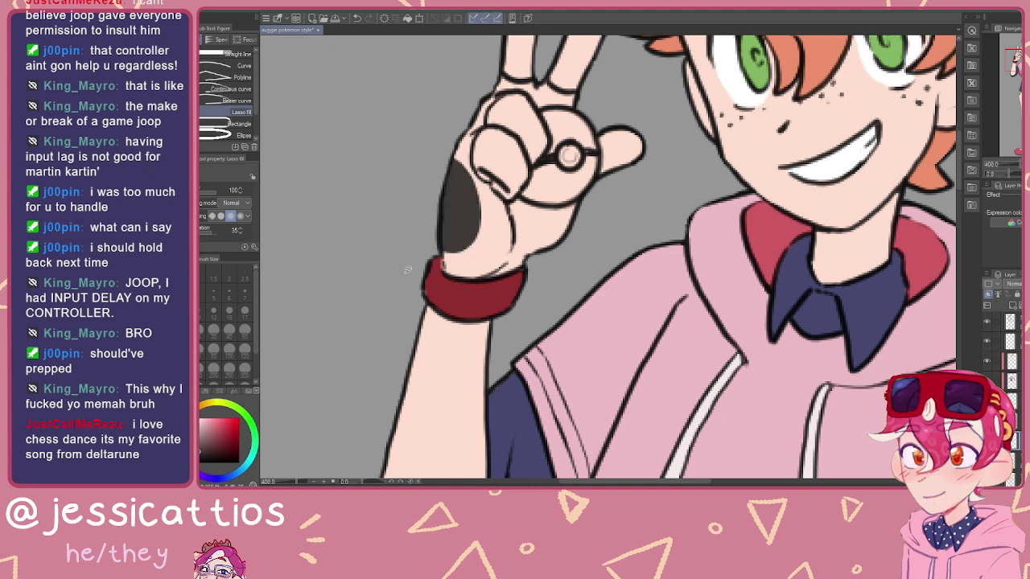
Step: Fill the rest of the raised hand's fingerless glove dark grey, around the knuckles and down to the red wristband
drag(459, 149, 474, 217)
mouse_move(505, 151)
mouse_down()
mouse_move(477, 174)
mouse_move(486, 186)
mouse_up()
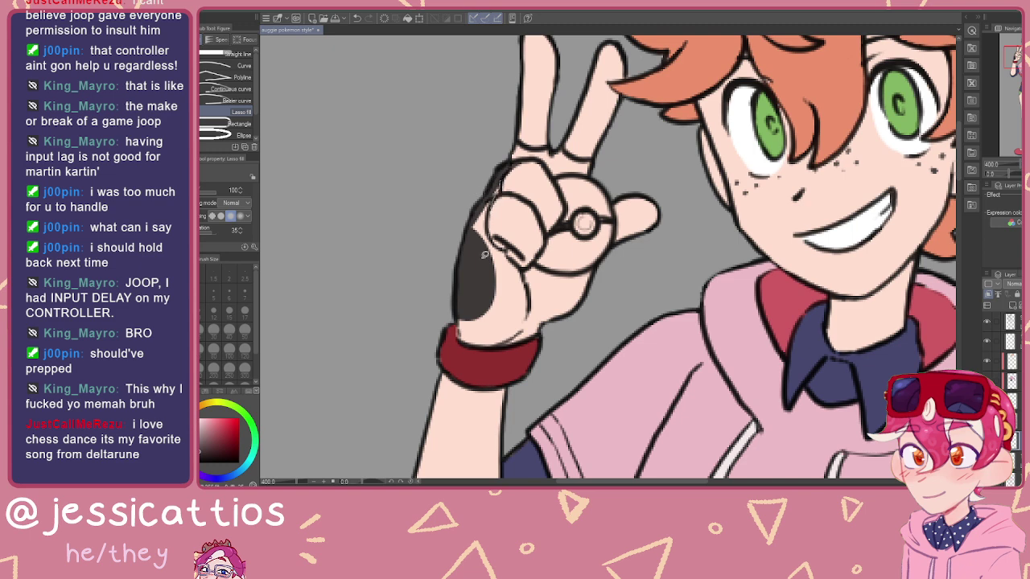
drag(488, 245, 495, 185)
mouse_move(501, 244)
mouse_down()
mouse_move(458, 263)
mouse_move(493, 251)
mouse_up()
mouse_move(521, 256)
mouse_down()
mouse_move(488, 265)
mouse_move(522, 287)
mouse_move(444, 297)
mouse_move(528, 251)
mouse_move(502, 268)
mouse_move(502, 291)
mouse_move(550, 306)
mouse_move(561, 244)
mouse_up()
mouse_move(581, 293)
mouse_down()
mouse_move(588, 231)
mouse_move(605, 234)
mouse_move(637, 279)
mouse_move(573, 297)
mouse_up()
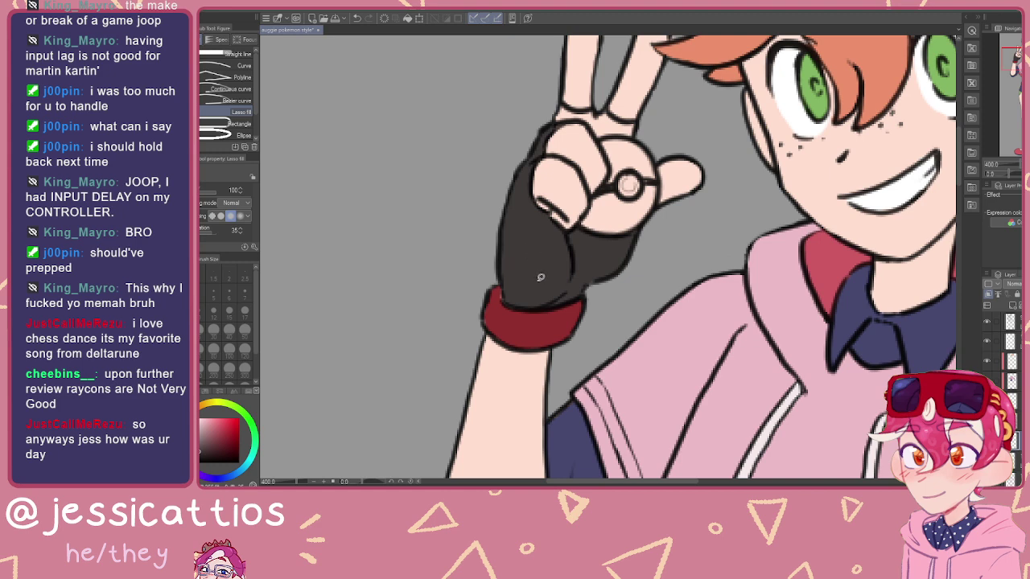
Step: Lasso-fill a matching dark grey fingerless glove on the hand resting on the hip
mouse_move(566, 109)
mouse_down()
mouse_move(514, 209)
mouse_move(583, 223)
mouse_move(527, 225)
mouse_move(490, 207)
mouse_up()
scroll(573, 238, down, 15)
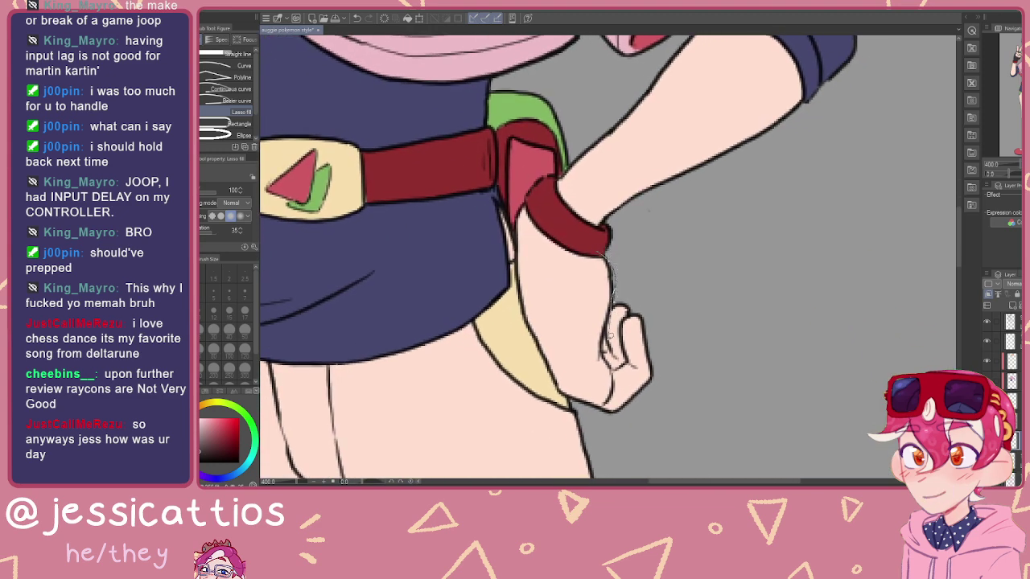
mouse_move(521, 215)
mouse_down()
mouse_move(527, 223)
mouse_move(476, 277)
mouse_move(541, 278)
mouse_up()
drag(519, 319, 495, 271)
mouse_move(489, 217)
mouse_down()
mouse_move(519, 341)
mouse_move(574, 361)
mouse_move(589, 336)
mouse_move(585, 266)
mouse_move(597, 211)
mouse_move(493, 227)
mouse_up()
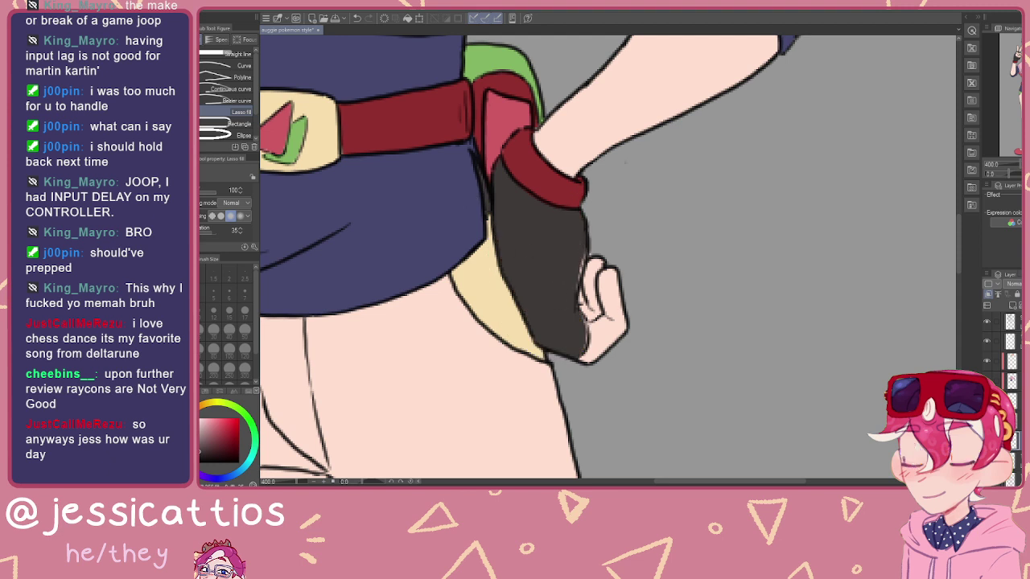
mouse_move(565, 239)
mouse_down()
mouse_move(589, 266)
mouse_move(567, 284)
mouse_up()
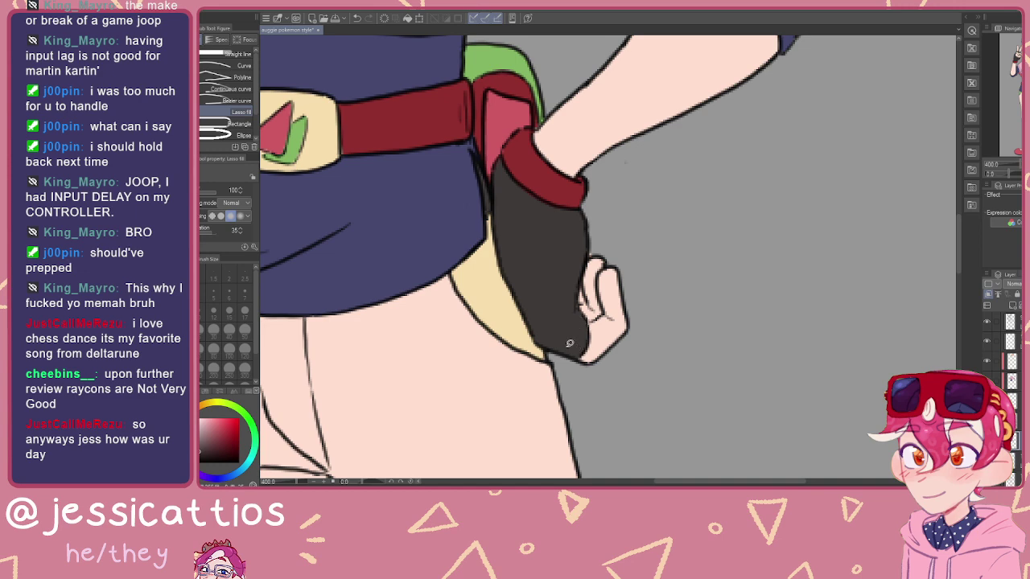
Step: Lasso-fill the cropped trousers dark grey from the waist over the thighs and down the straighter leg to its cuff
scroll(533, 279, down, 3)
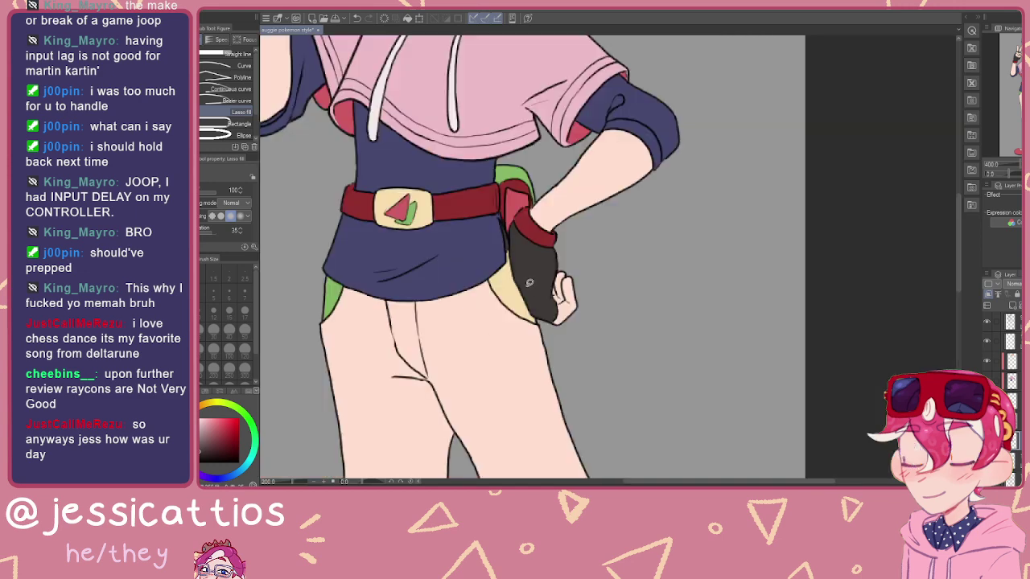
drag(538, 223, 636, 70)
mouse_move(634, 155)
mouse_down()
mouse_move(483, 314)
mouse_move(523, 174)
mouse_up()
drag(544, 298, 552, 185)
mouse_move(499, 158)
mouse_down()
mouse_move(512, 272)
mouse_move(531, 286)
mouse_move(535, 185)
mouse_up()
drag(595, 270, 559, 285)
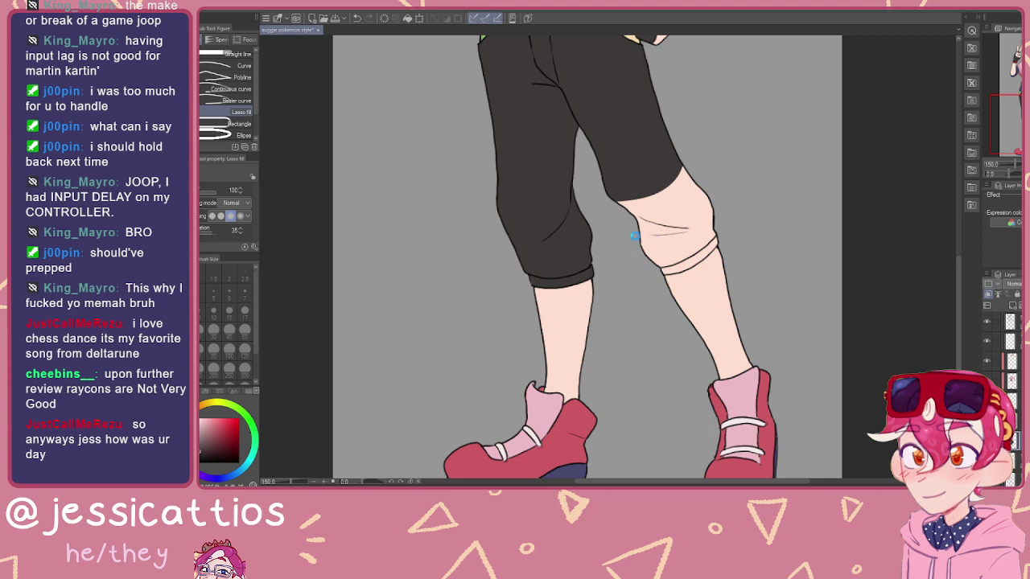
Step: Fill the remaining trouser leg dark grey from the knee down to the edge of its rolled cuff
scroll(592, 182, up, 1)
drag(593, 182, 511, 161)
mouse_move(509, 156)
mouse_down()
mouse_move(533, 233)
mouse_move(564, 270)
mouse_move(585, 274)
mouse_move(599, 263)
mouse_move(637, 135)
mouse_up()
mouse_move(604, 91)
mouse_down()
mouse_move(676, 195)
mouse_move(599, 243)
mouse_up()
scroll(633, 223, up, 2)
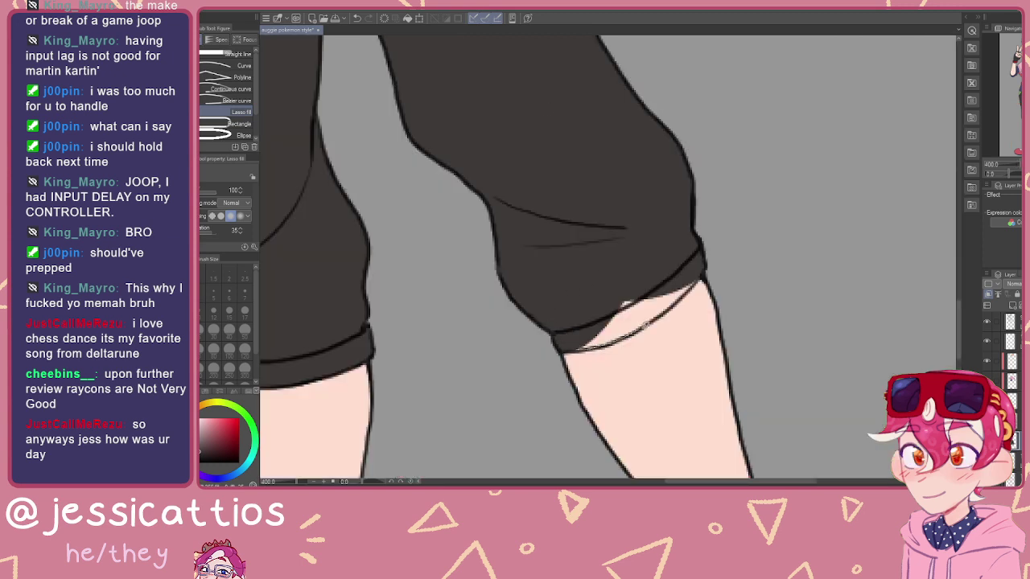
drag(625, 304, 693, 278)
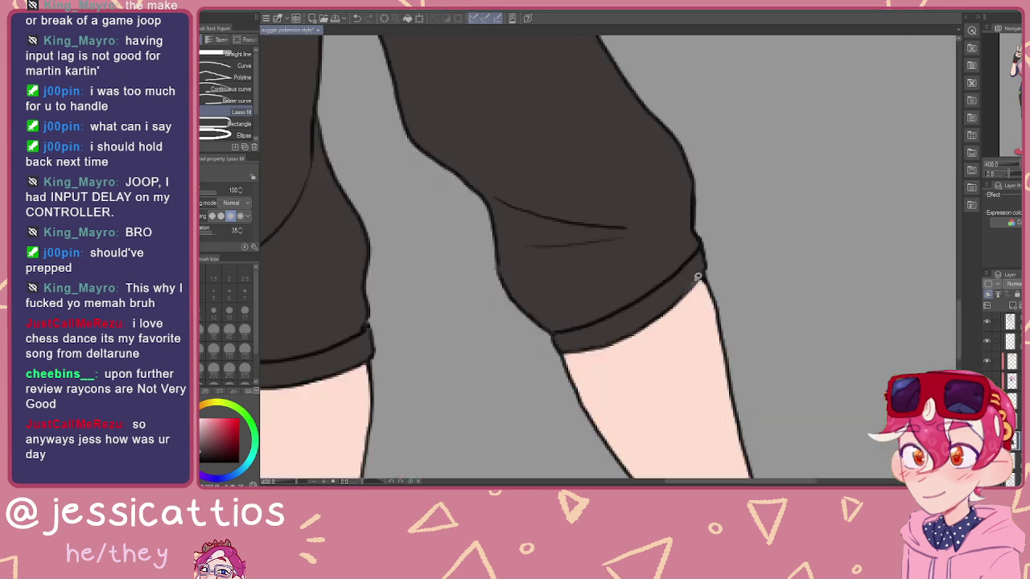
Step: Save the drawing with the whole figure in view
scroll(632, 292, down, 5)
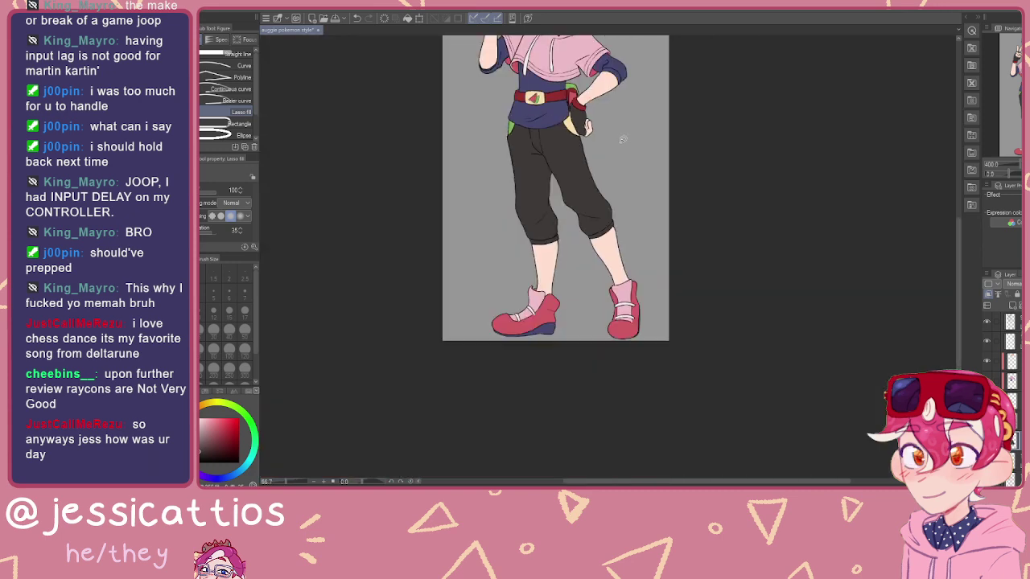
drag(635, 263, 629, 282)
key(ctrl+s)
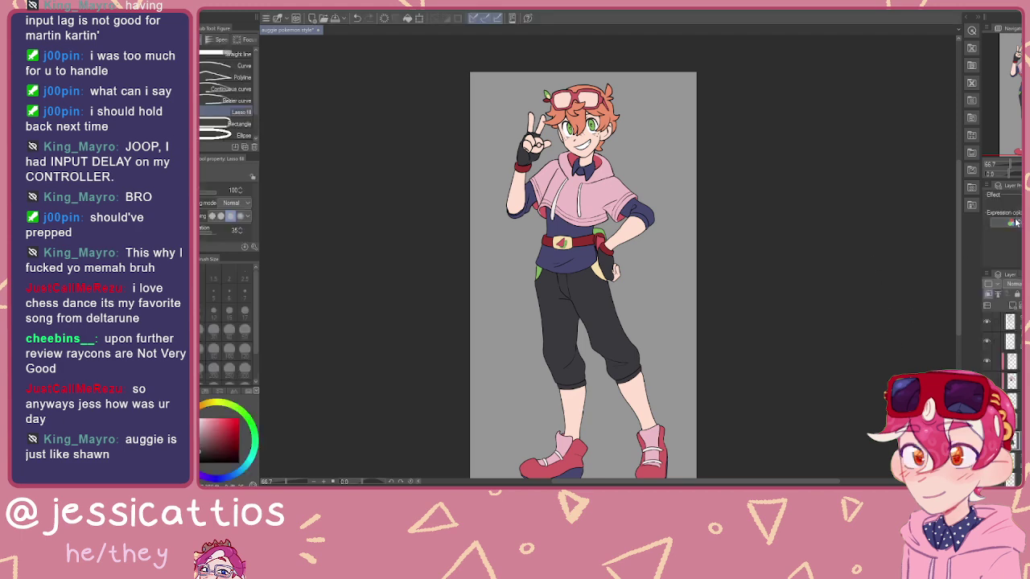
Step: Fill both lenses of the sunglasses on the character's head with a dark bluish grey
drag(588, 243, 603, 265)
scroll(587, 226, up, 2)
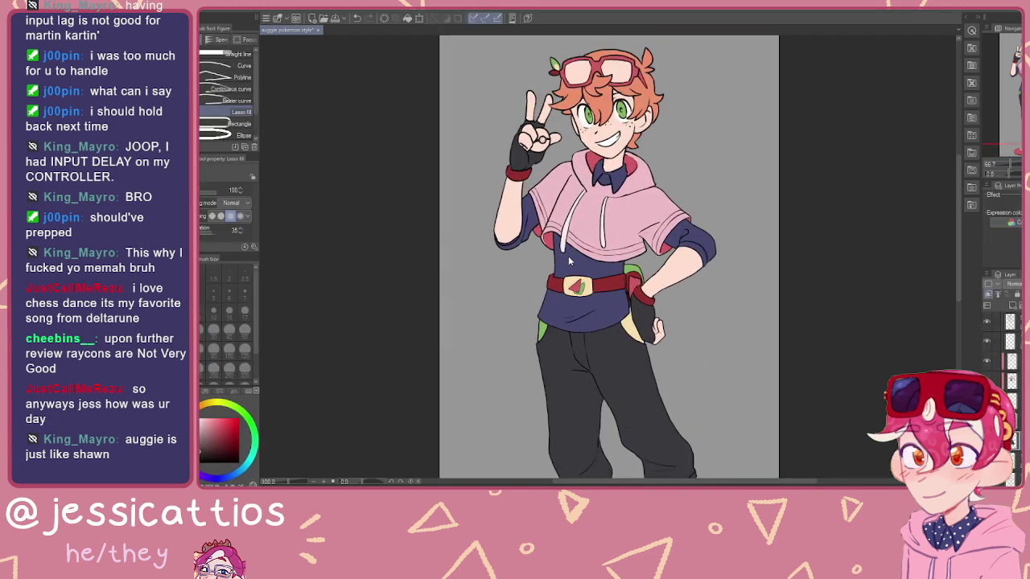
drag(601, 126, 599, 283)
scroll(597, 283, up, 2)
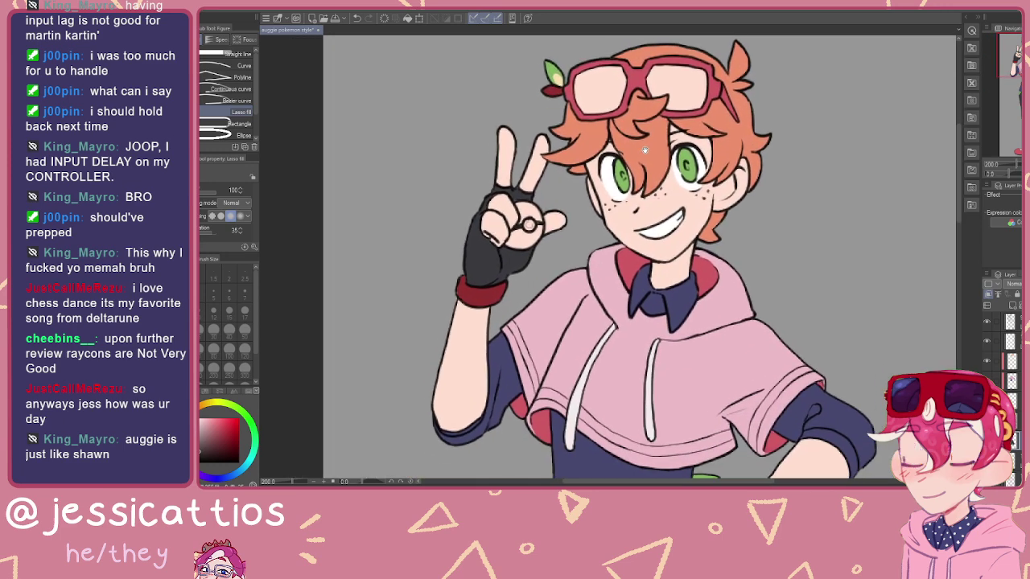
drag(669, 187, 648, 212)
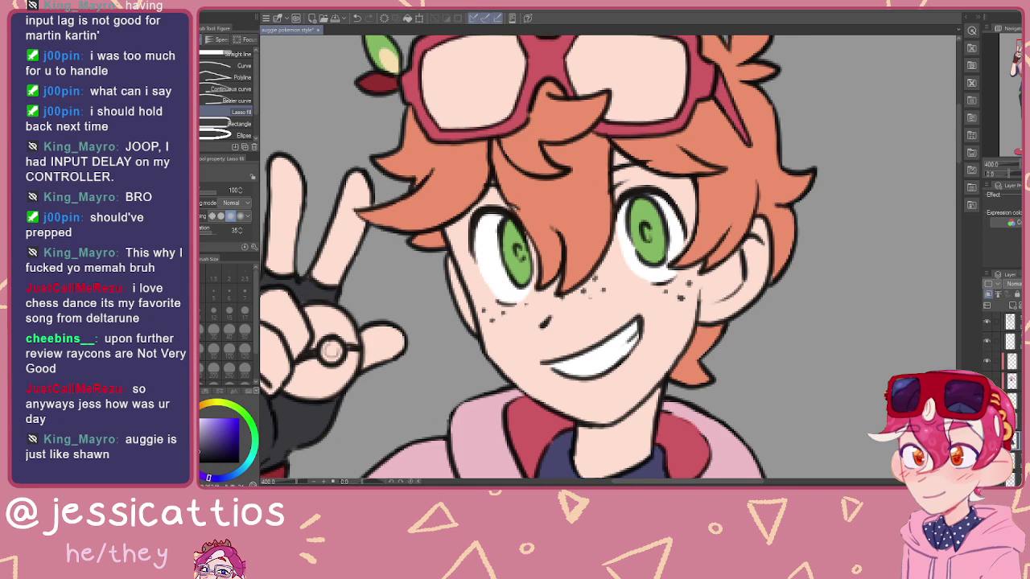
drag(687, 191, 716, 304)
mouse_move(688, 128)
mouse_down()
mouse_move(668, 249)
mouse_move(595, 147)
mouse_move(548, 247)
mouse_move(446, 230)
mouse_move(486, 132)
mouse_move(553, 146)
mouse_up()
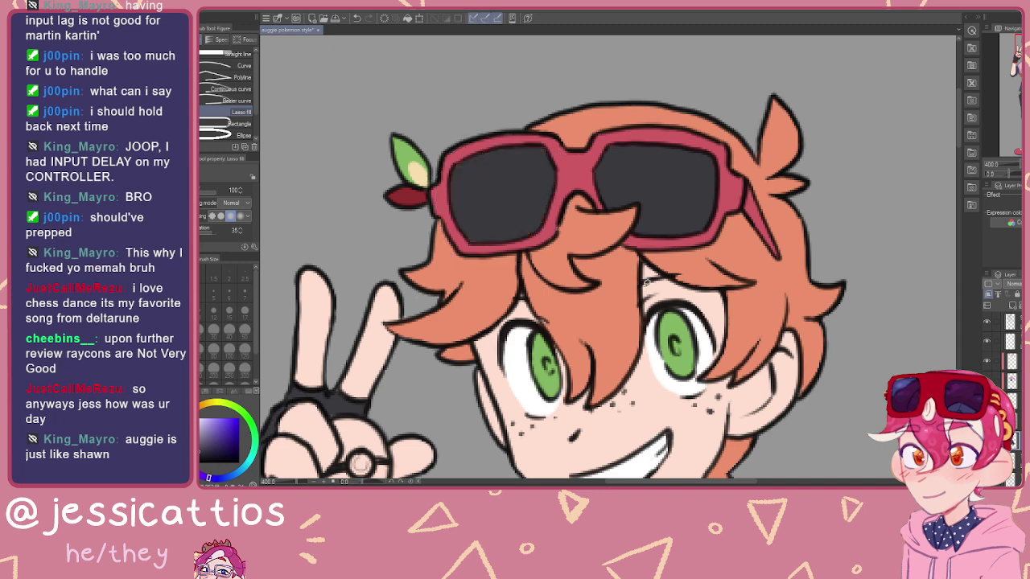
drag(622, 259, 614, 212)
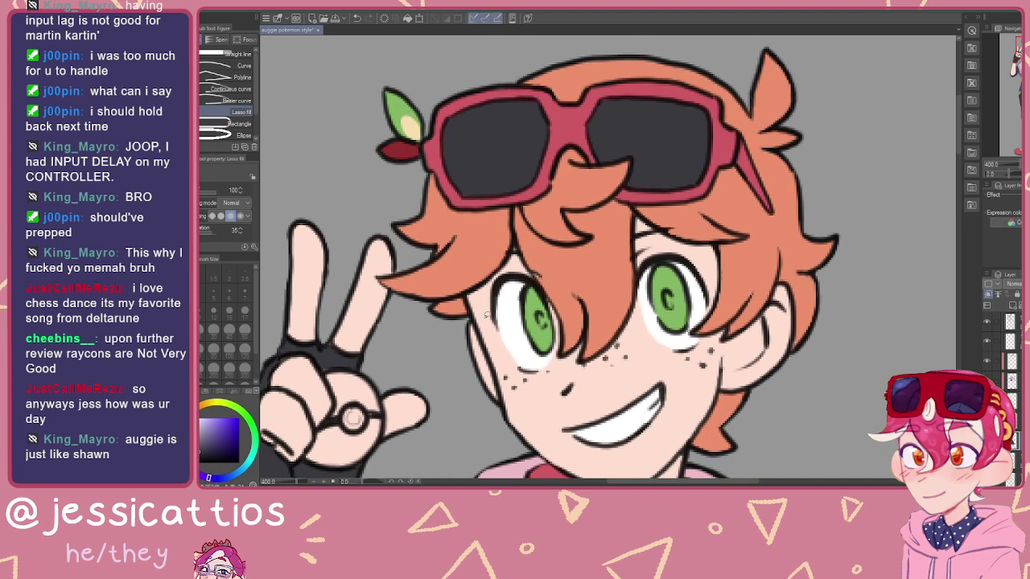
Step: Set up an eraser sub tool named pokemon with size 17.4 and a reduced strength of 40
key(e)
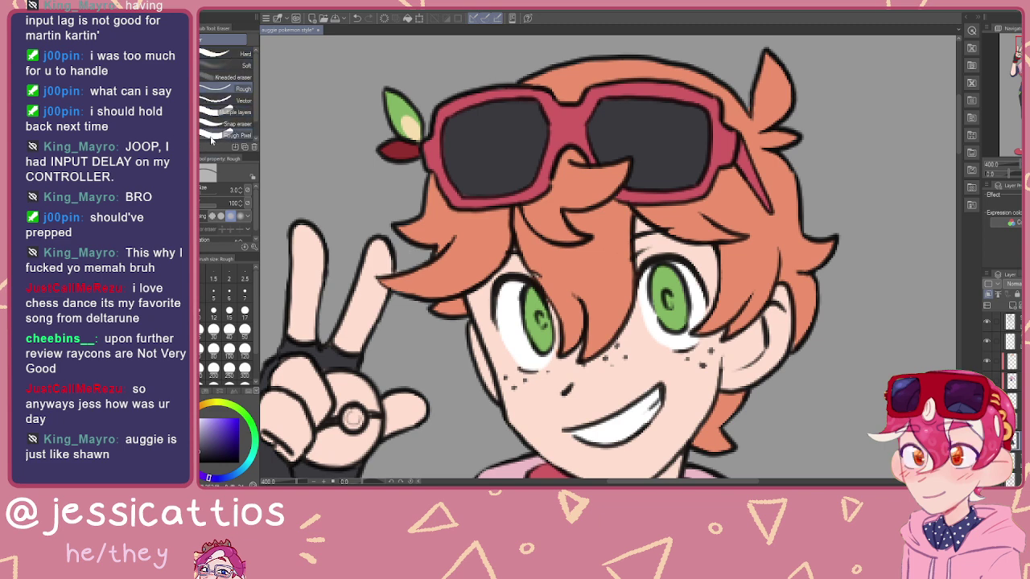
drag(256, 98, 257, 119)
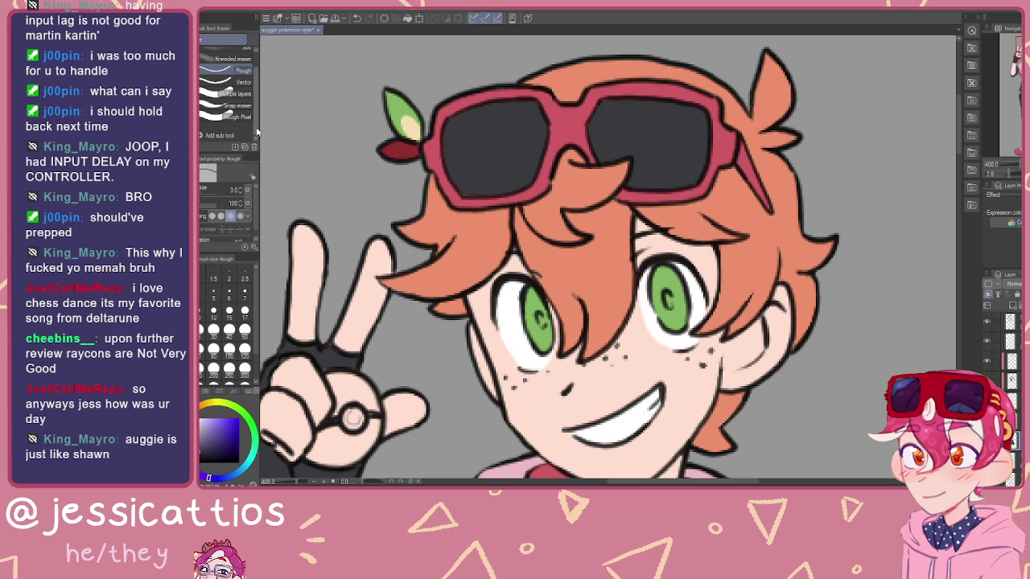
scroll(213, 89, up, 2)
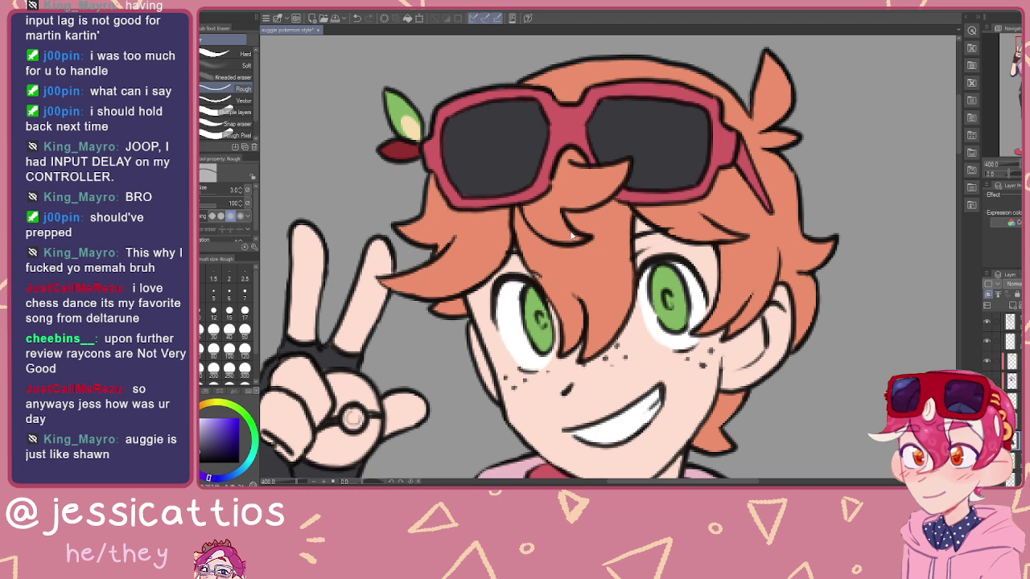
key(e)
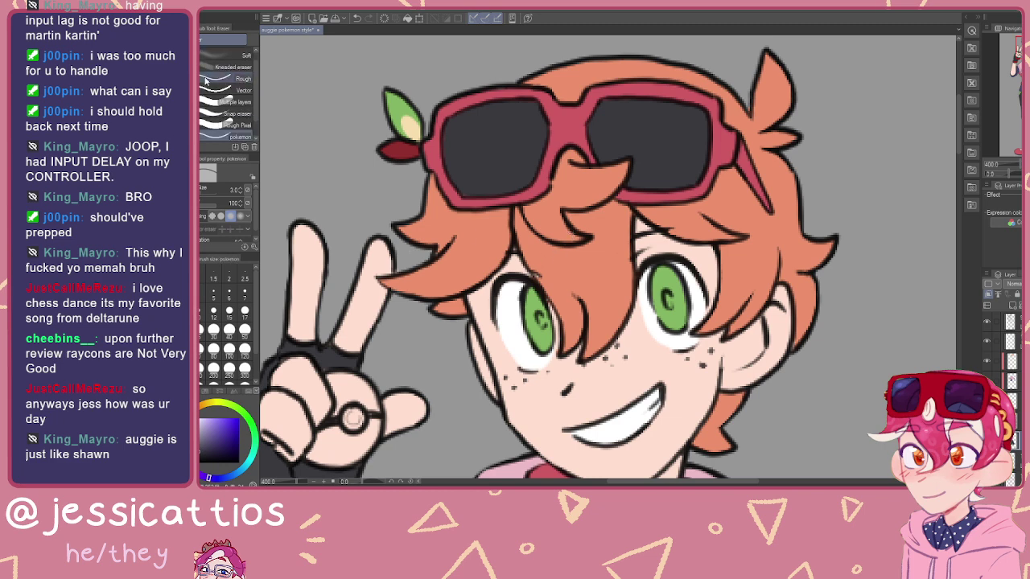
scroll(215, 126, down, 1)
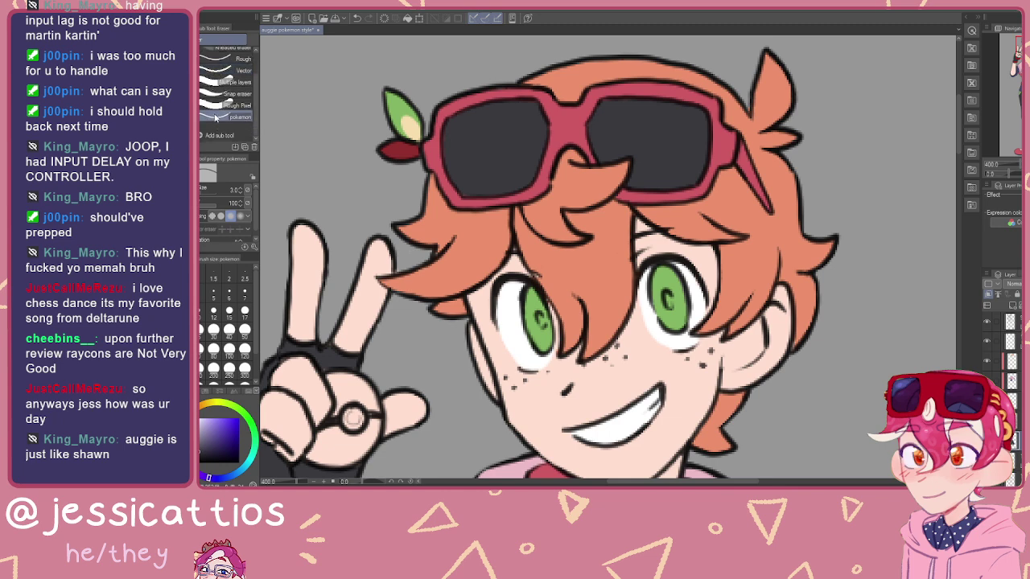
click(205, 207)
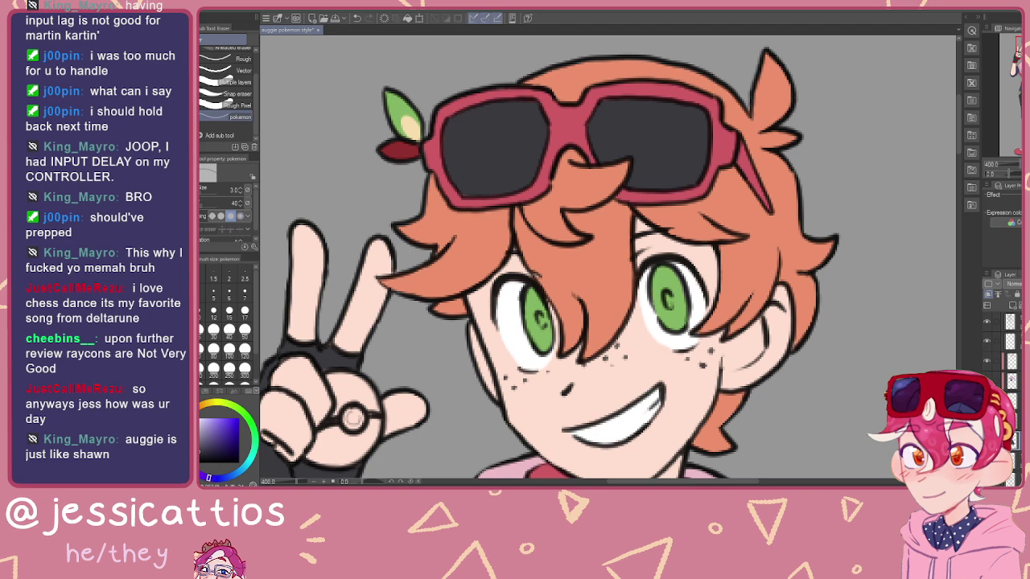
click(205, 198)
Step: Try an eraser stroke across one of the sunglasses' lenses and undo it
mouse_move(645, 153)
mouse_down()
mouse_move(613, 143)
mouse_move(639, 95)
mouse_move(689, 157)
mouse_up()
key(ctrl+z)
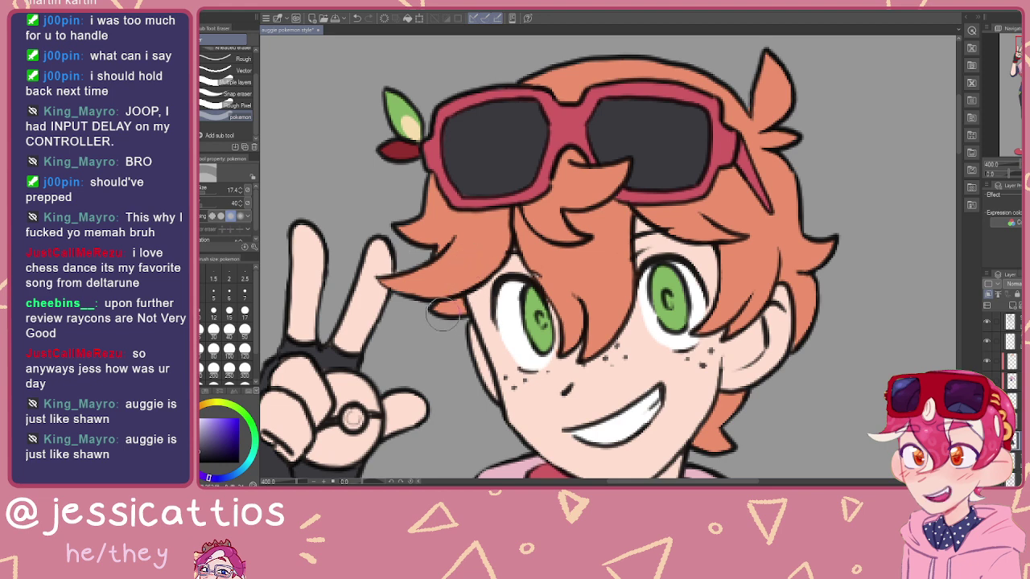
drag(515, 261, 533, 227)
scroll(535, 232, down, 4)
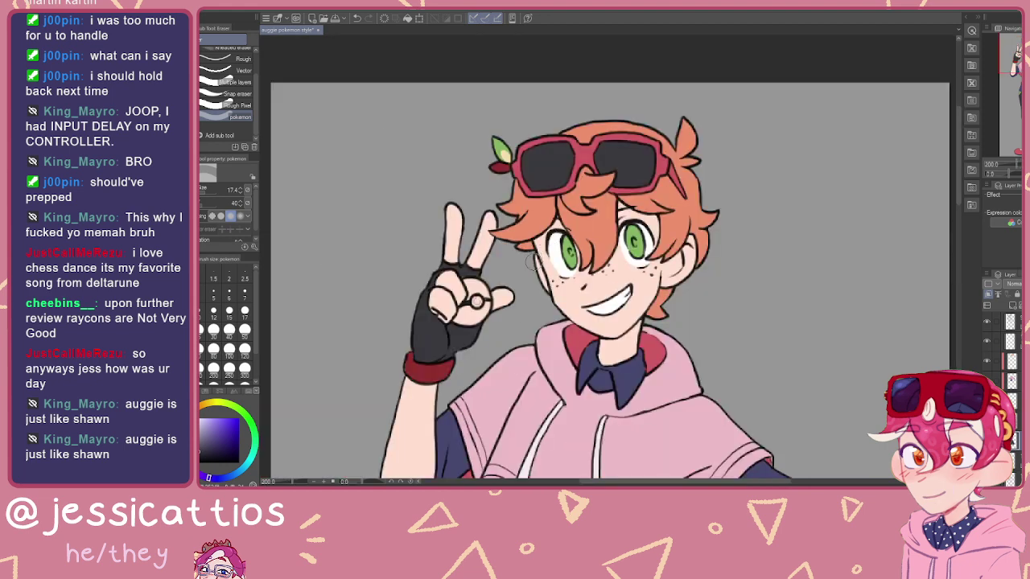
Step: Paint the lower part of both sunglasses lenses in the hair's orange with the Milli pen at size 15
scroll(510, 264, down, 3)
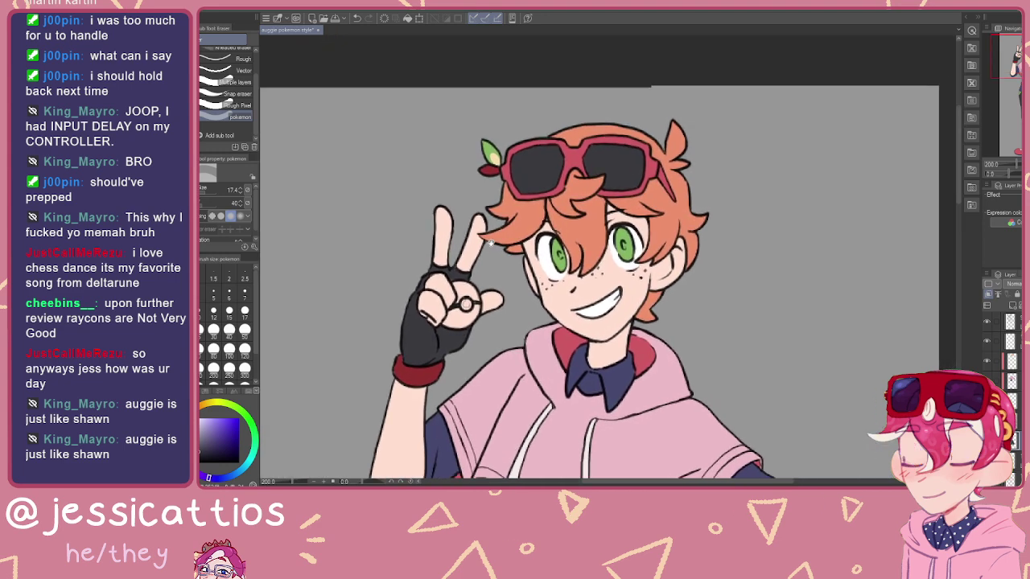
alt+click(646, 219)
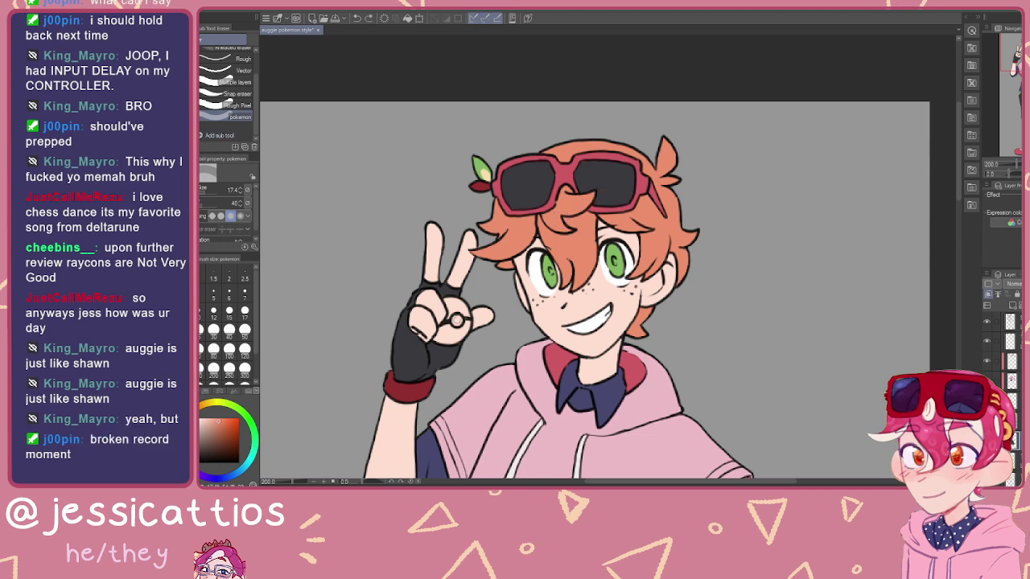
key(p)
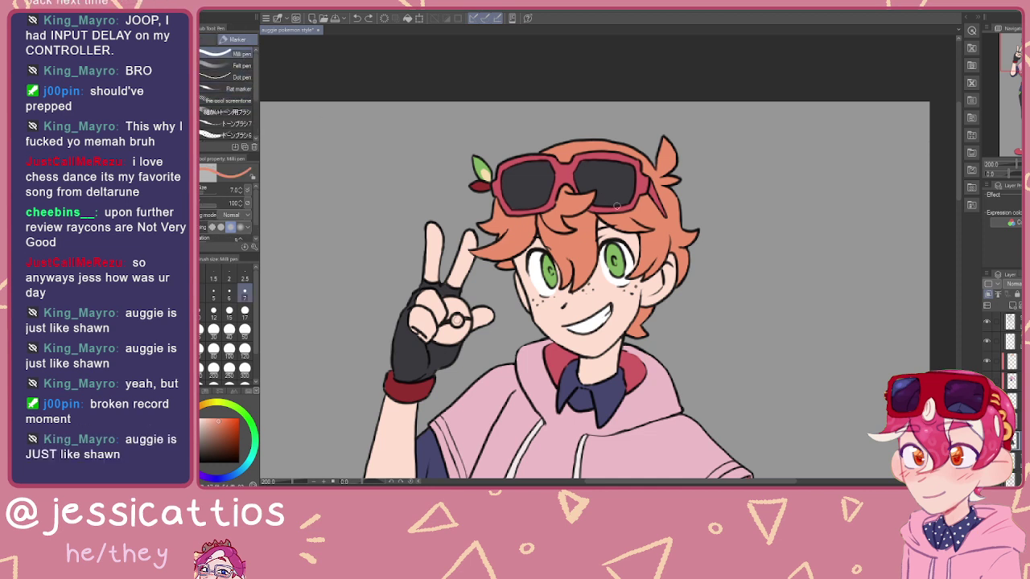
key(bracketright)
key(bracketright)
key(bracketright)
key(bracketright)
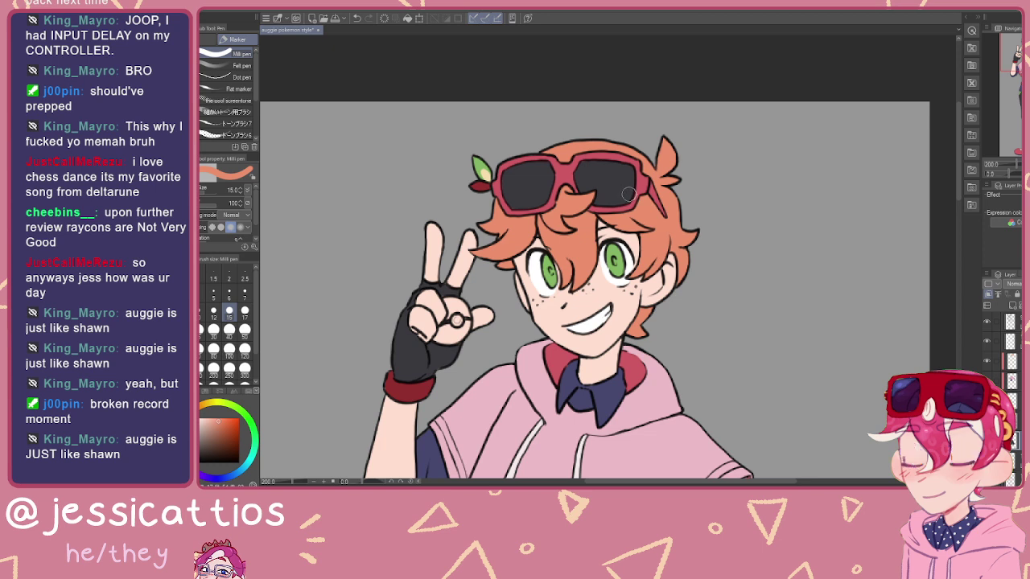
mouse_move(631, 194)
mouse_down()
mouse_move(576, 191)
mouse_move(627, 200)
mouse_move(566, 198)
mouse_up()
key(ctrl+z)
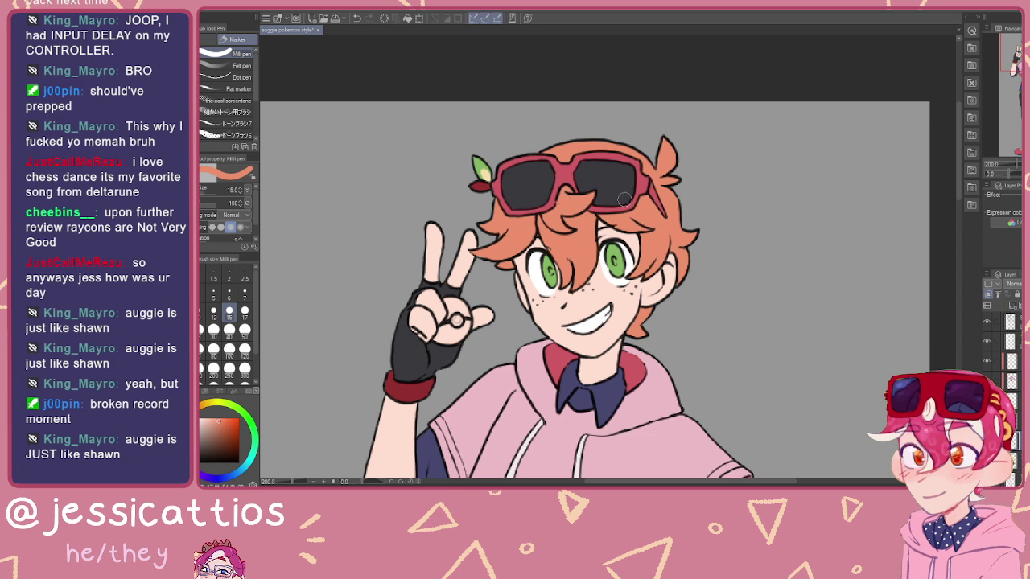
mouse_move(631, 198)
mouse_down()
mouse_move(581, 195)
mouse_move(627, 205)
mouse_move(602, 206)
mouse_up()
mouse_move(544, 193)
mouse_down()
mouse_move(555, 195)
mouse_move(510, 202)
mouse_up()
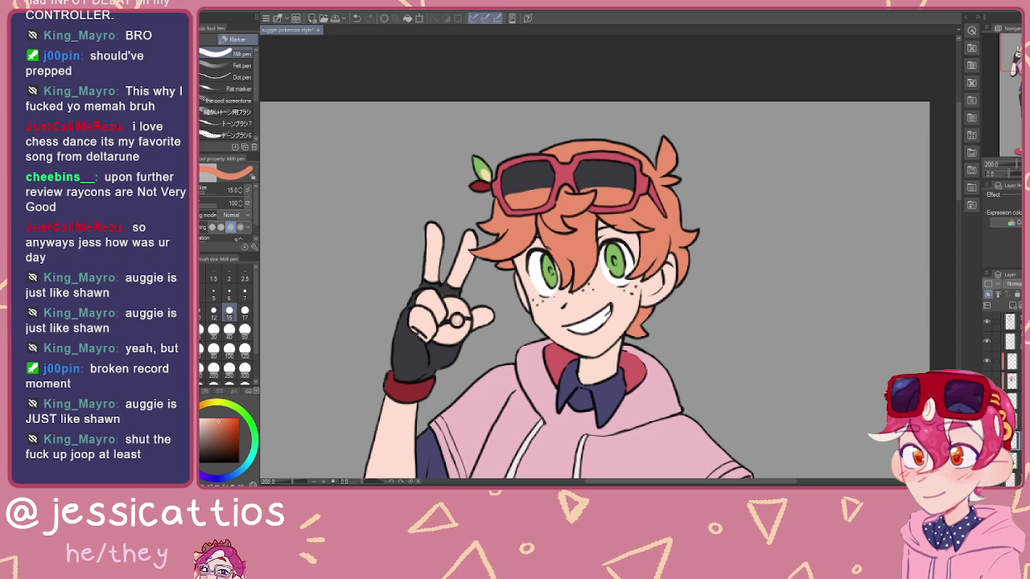
Step: Soften the orange on both lenses with the pokemon eraser so it fades into the dark lens colour
key(e)
mouse_move(636, 191)
mouse_down()
mouse_move(581, 212)
mouse_move(602, 181)
mouse_move(490, 216)
mouse_up()
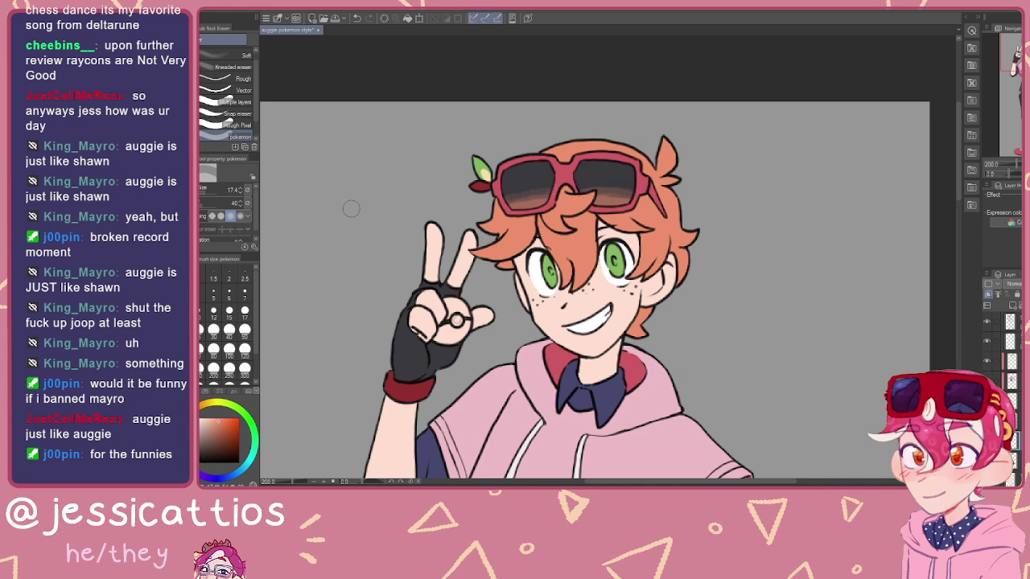
scroll(350, 220, down, 2)
mouse_move(395, 295)
mouse_down()
mouse_move(423, 220)
mouse_move(476, 194)
mouse_move(492, 274)
mouse_up()
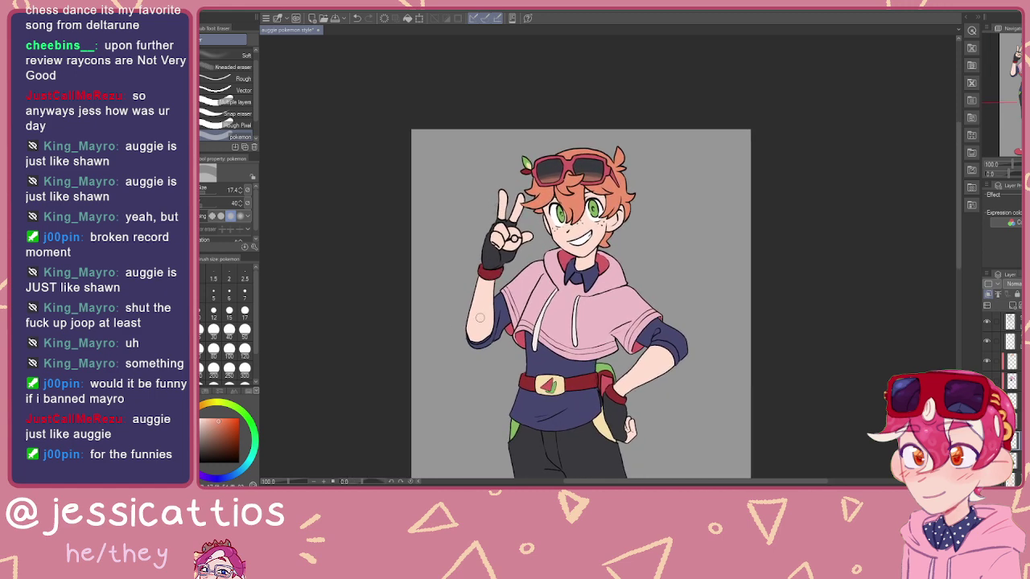
Step: Fill the upper half of the small ball in the raised hand with light pink using Lasso fill
key(ctrl+plus)
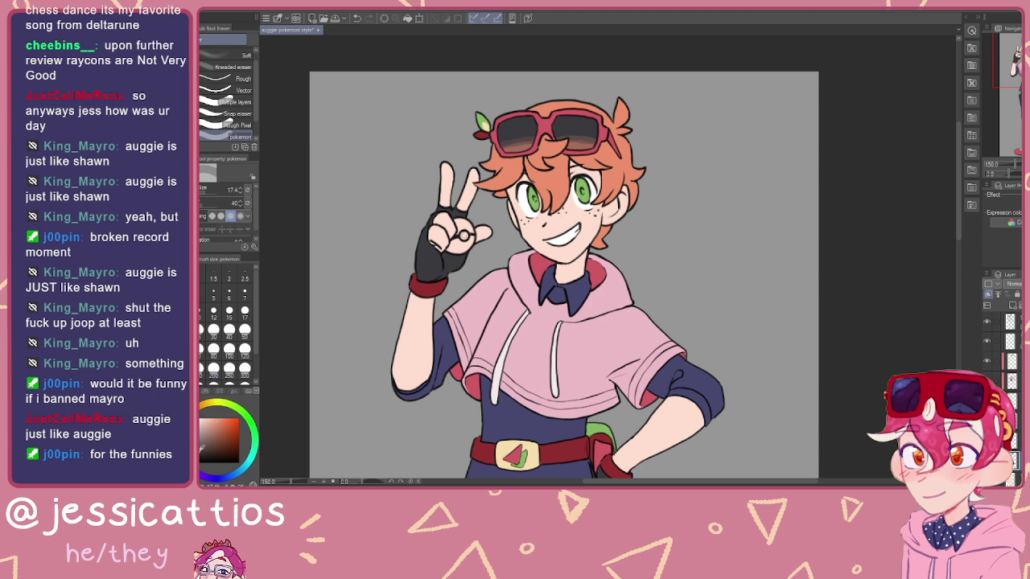
key(u)
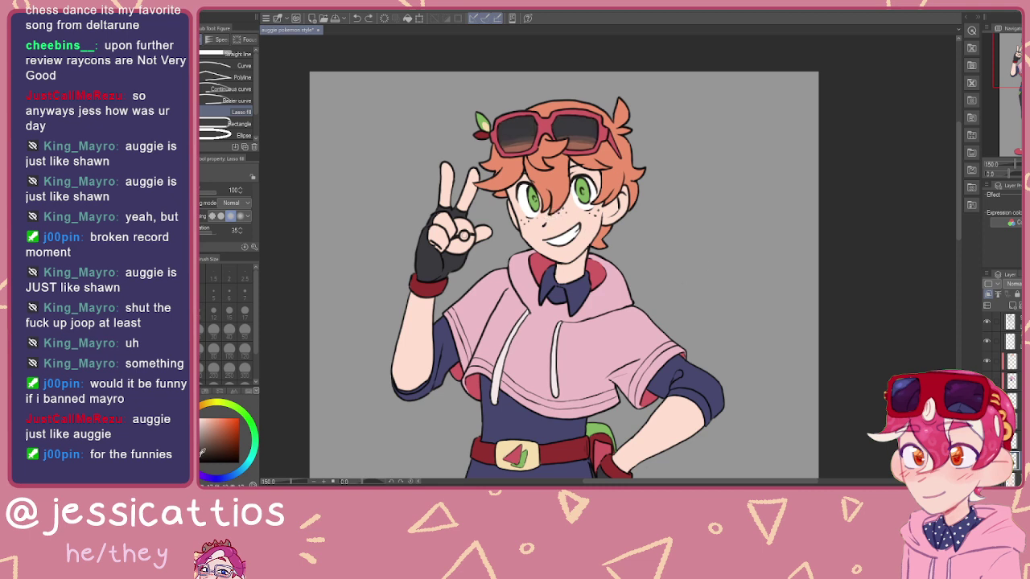
click(218, 480)
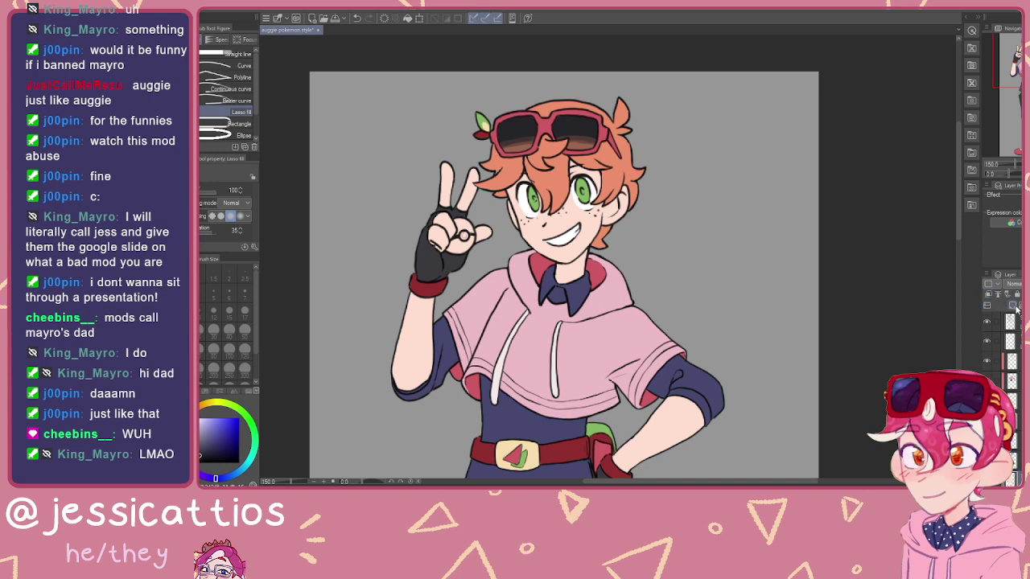
scroll(524, 308, up, 4)
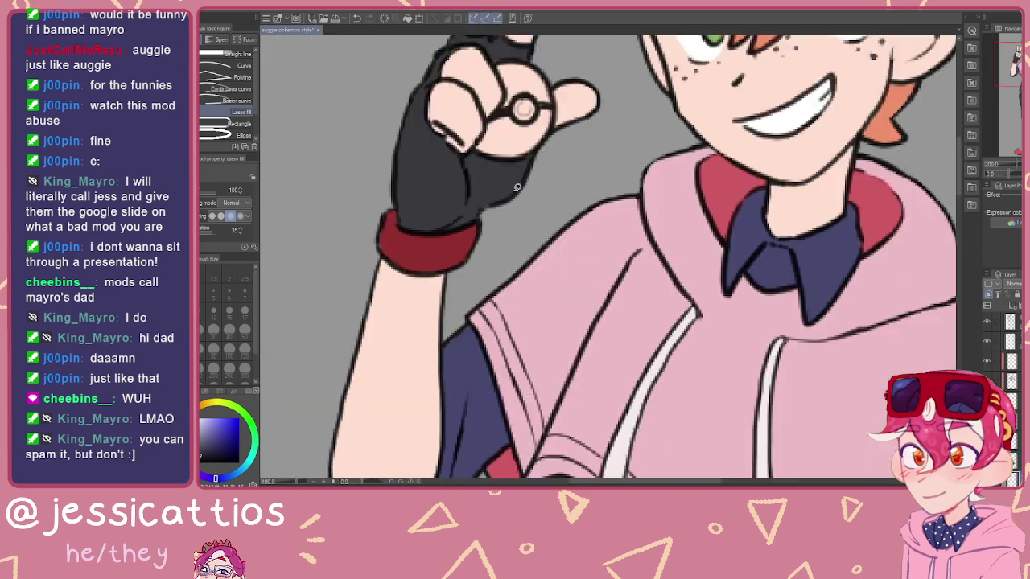
drag(549, 162, 581, 269)
mouse_move(534, 173)
mouse_down()
mouse_move(566, 171)
mouse_move(549, 173)
mouse_move(577, 188)
mouse_move(569, 204)
mouse_move(535, 214)
mouse_up()
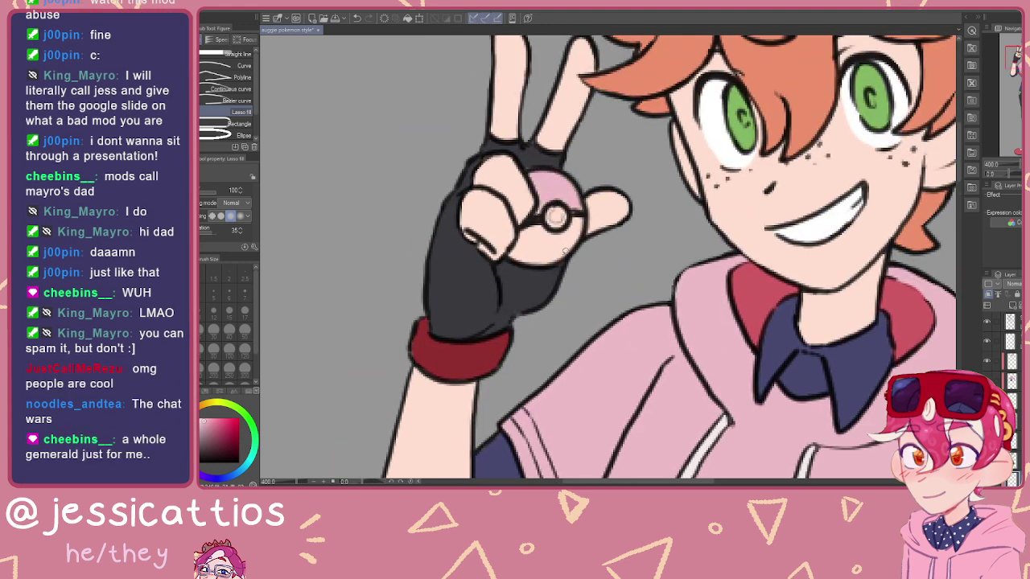
Step: Fill the ball's lower half with the same light pink and its centre button with the collar's navy
drag(563, 249, 525, 193)
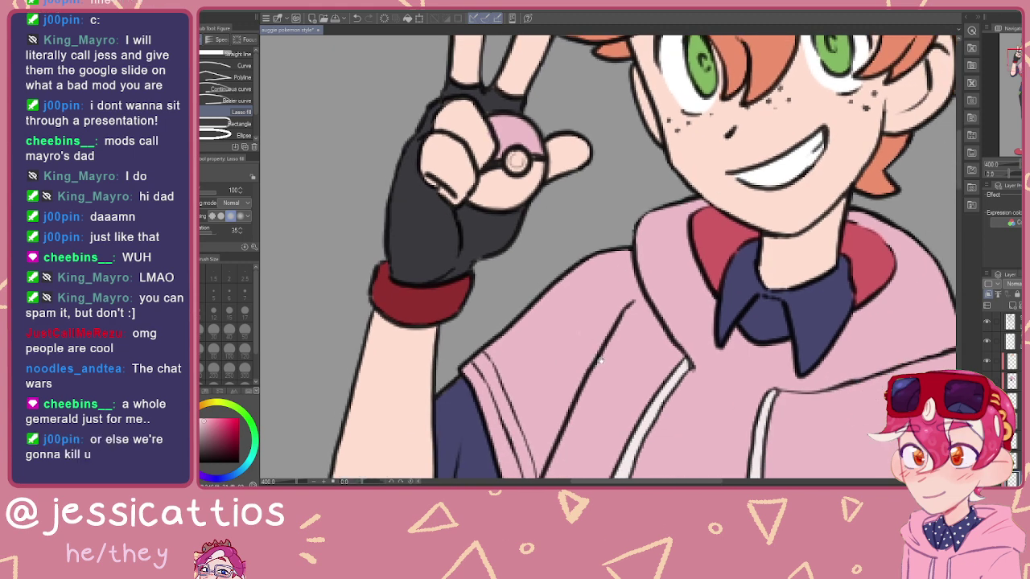
scroll(600, 359, down, 1)
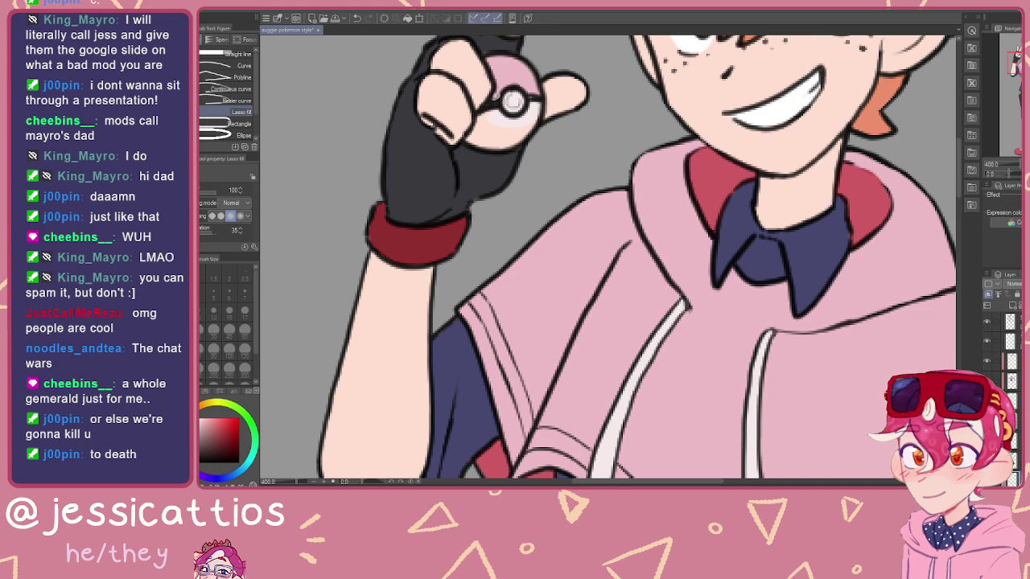
alt+click(515, 73)
mouse_move(527, 106)
mouse_down()
mouse_move(539, 84)
mouse_move(482, 137)
mouse_move(501, 93)
mouse_move(476, 123)
mouse_move(534, 127)
mouse_move(513, 113)
mouse_up()
mouse_move(524, 141)
mouse_down()
mouse_move(480, 154)
mouse_move(481, 124)
mouse_move(471, 135)
mouse_up()
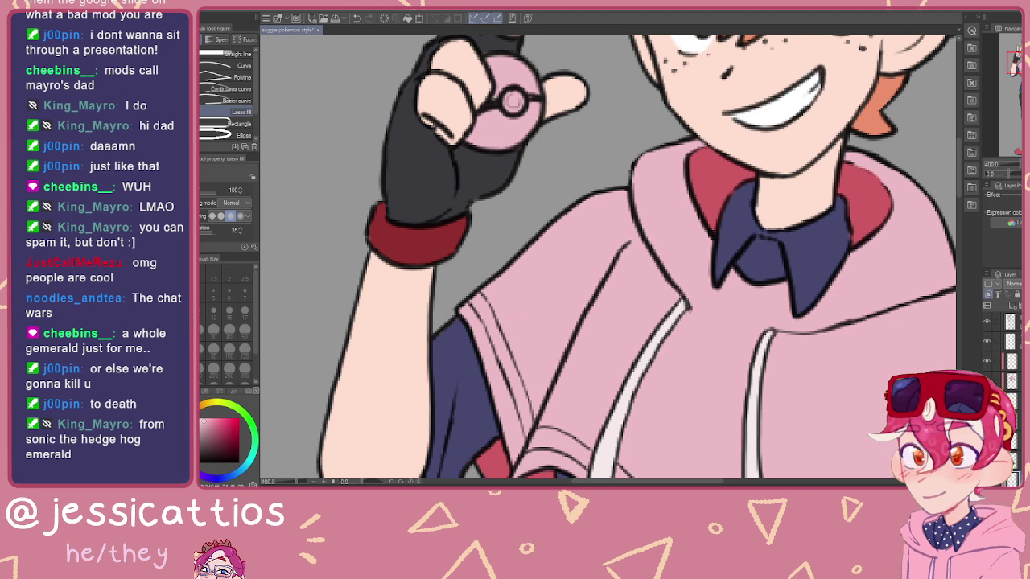
alt+click(734, 234)
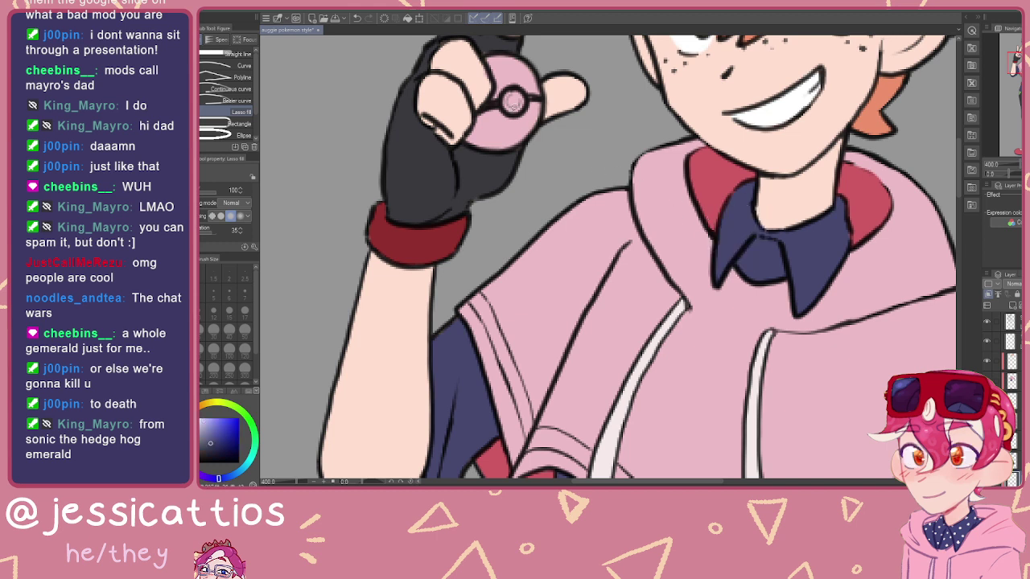
mouse_move(508, 90)
mouse_down()
mouse_move(515, 114)
mouse_move(506, 90)
mouse_up()
Step: Add cream patches to the ball's lower and upper halves, using the colour of the hair ornament beside the sunglasses
drag(624, 93, 633, 393)
alt+click(580, 110)
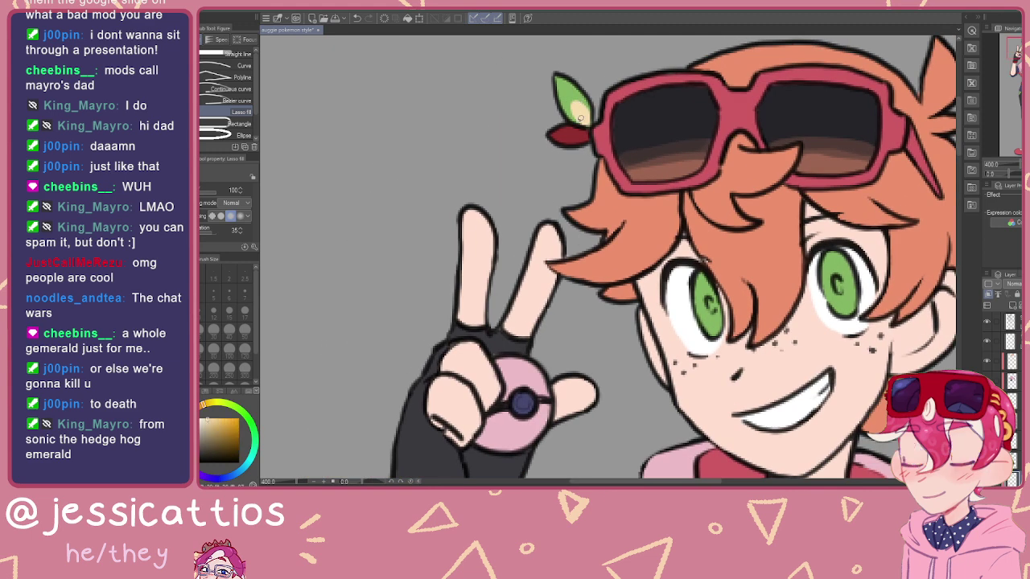
scroll(551, 307, down, 3)
mouse_move(540, 287)
mouse_down()
mouse_move(527, 315)
mouse_move(569, 316)
mouse_move(585, 272)
mouse_move(558, 268)
mouse_up()
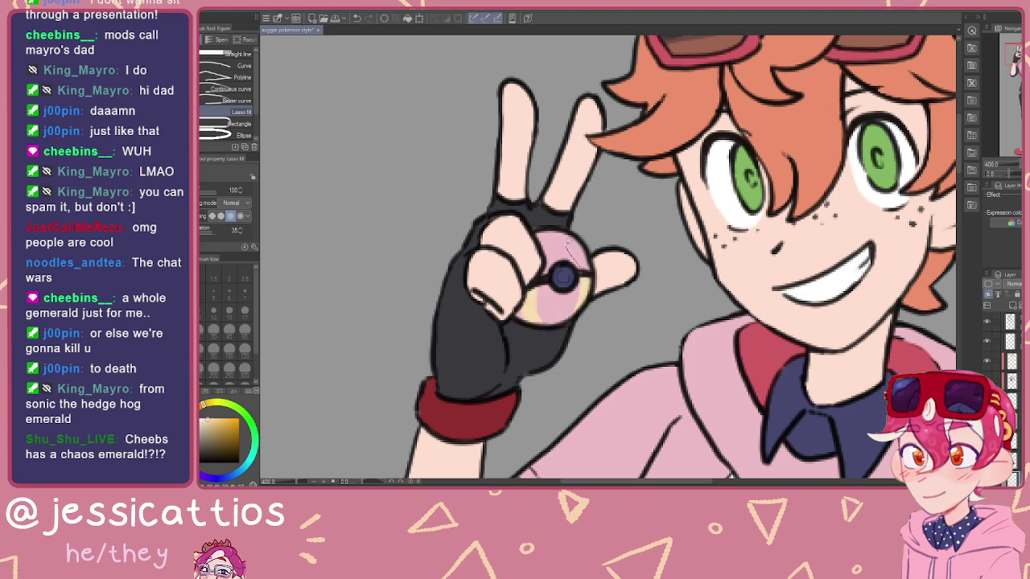
drag(548, 239, 540, 248)
Step: Recolour the ball's band line with the collar's navy on the topmost layer
click(1010, 322)
alt+click(786, 386)
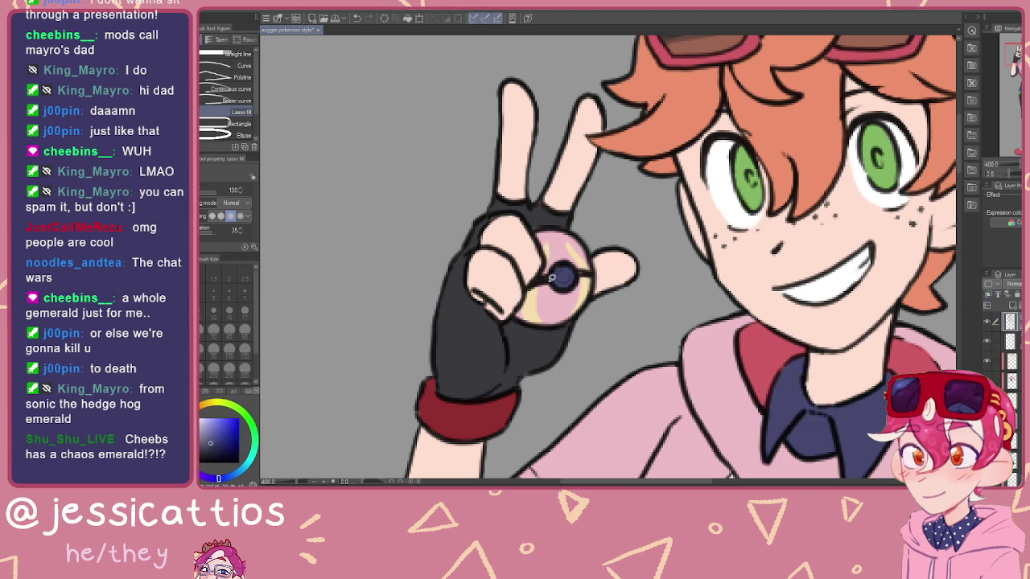
mouse_move(543, 275)
mouse_down()
mouse_move(589, 274)
mouse_move(574, 275)
mouse_up()
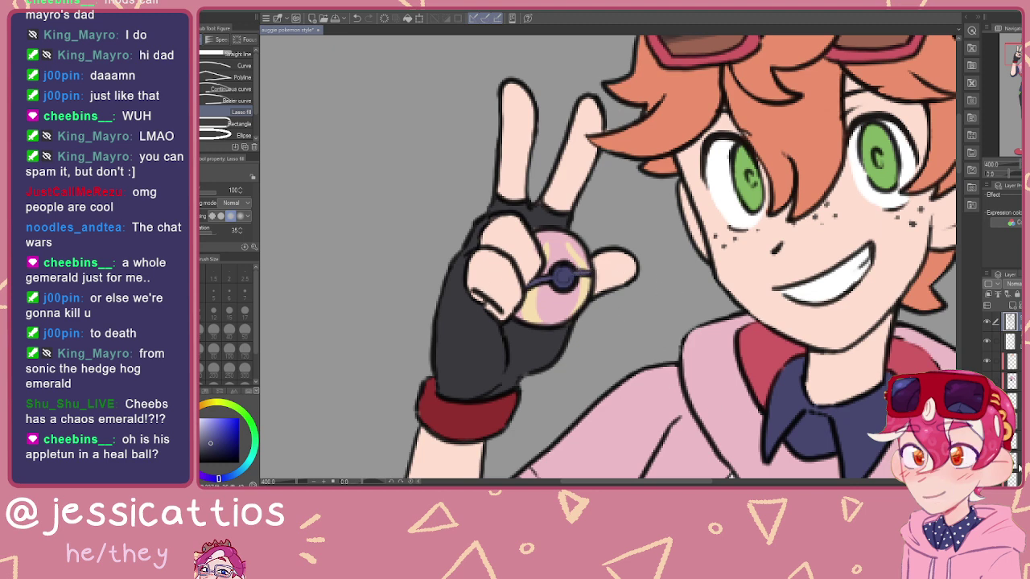
Step: Merge the clipped layer down into the flat colour layer below it and check the result by toggling its visibility
scroll(576, 311, down, 6)
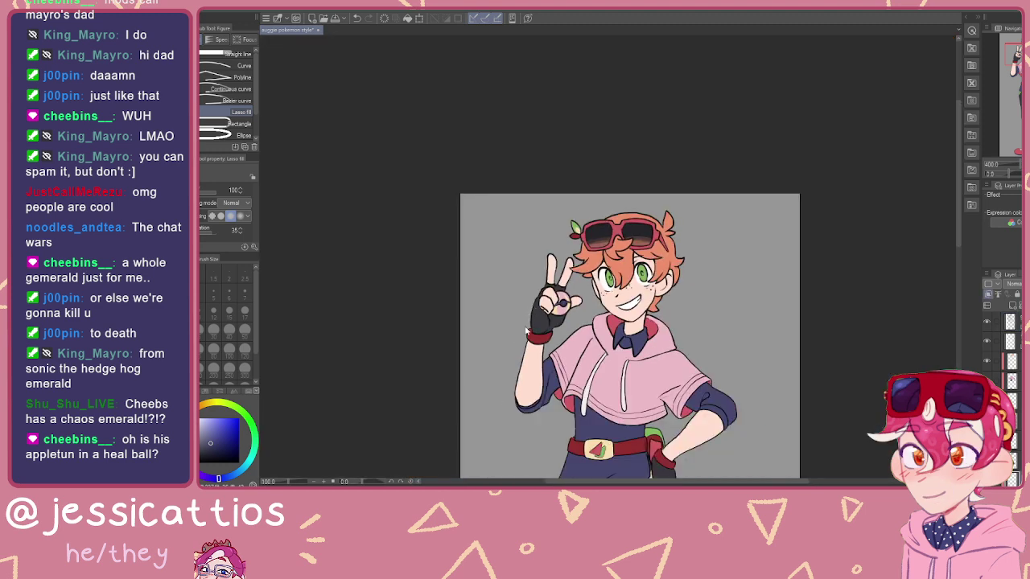
scroll(526, 320, down, 1)
drag(564, 444, 557, 287)
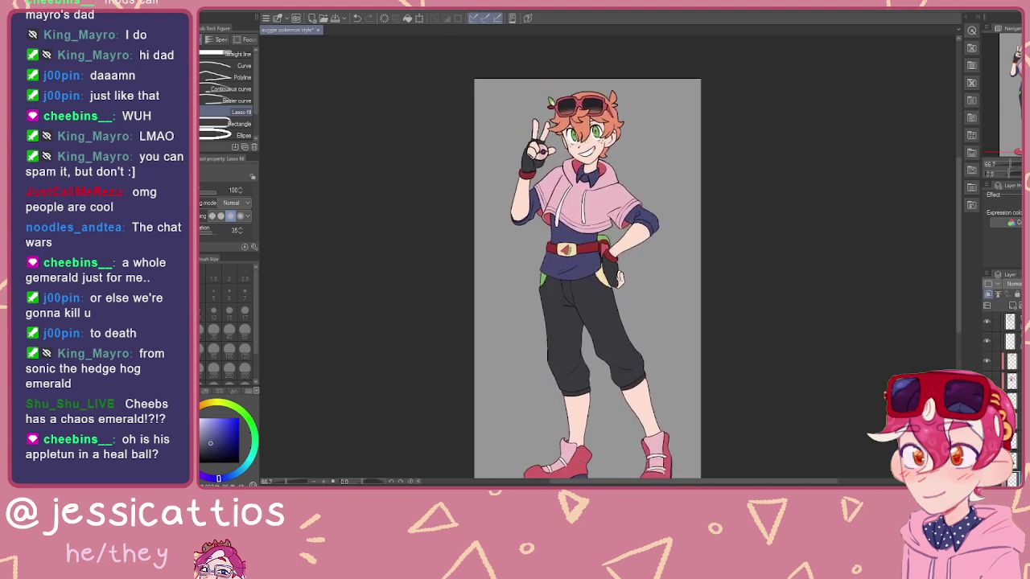
click(1012, 361)
scroll(1011, 361, down, 3)
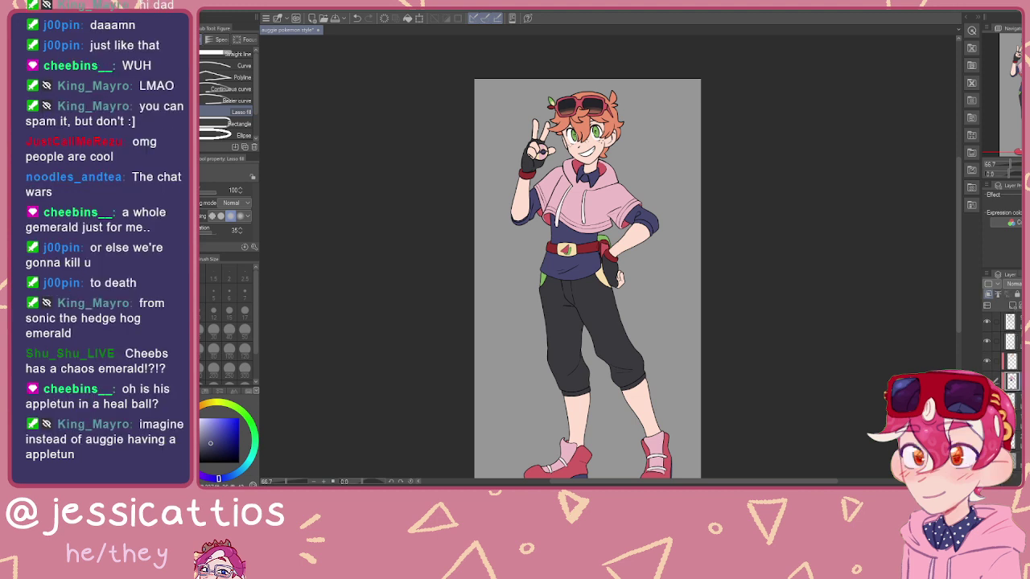
click(1012, 361)
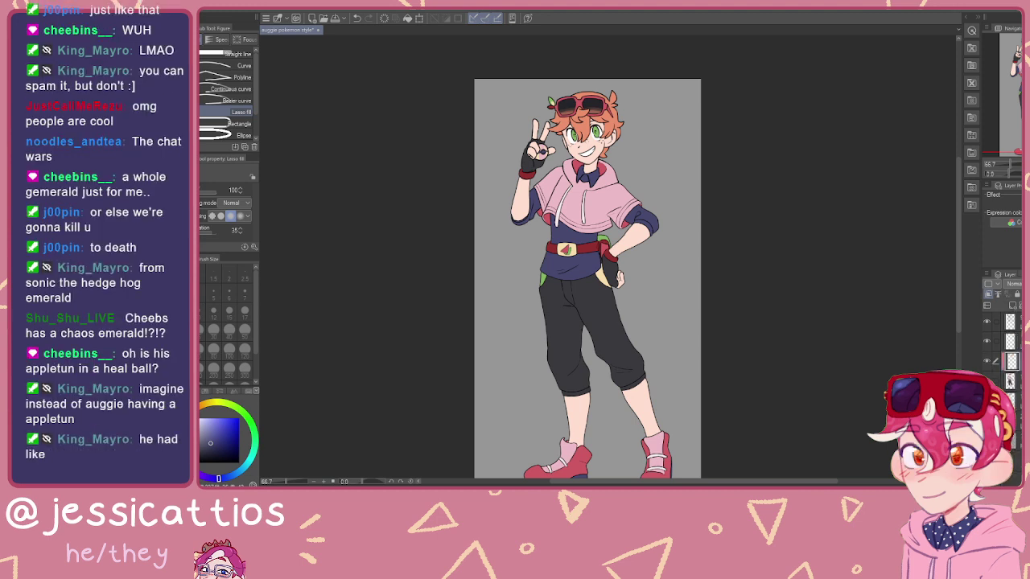
key(ctrl+e)
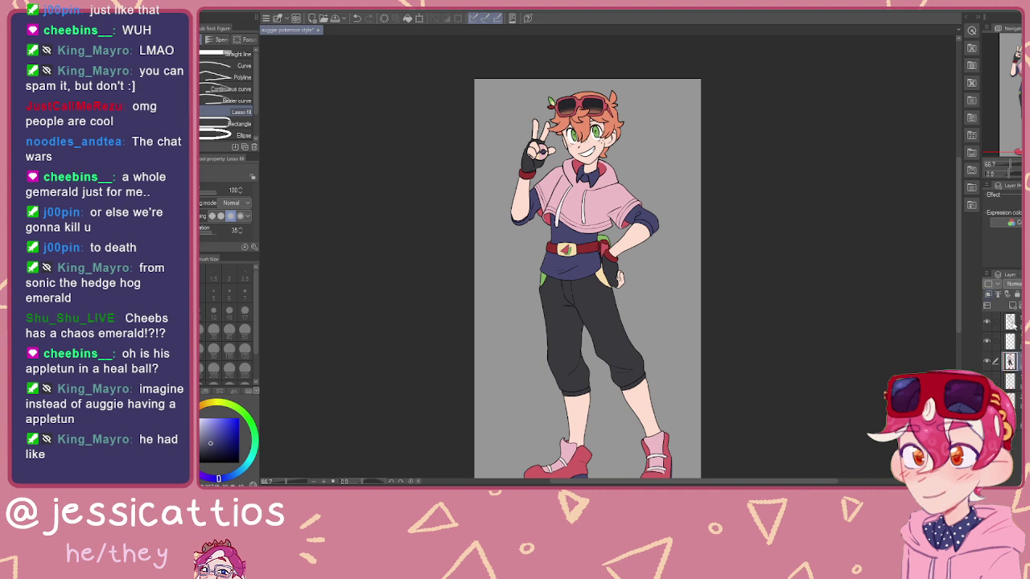
click(988, 363)
click(987, 363)
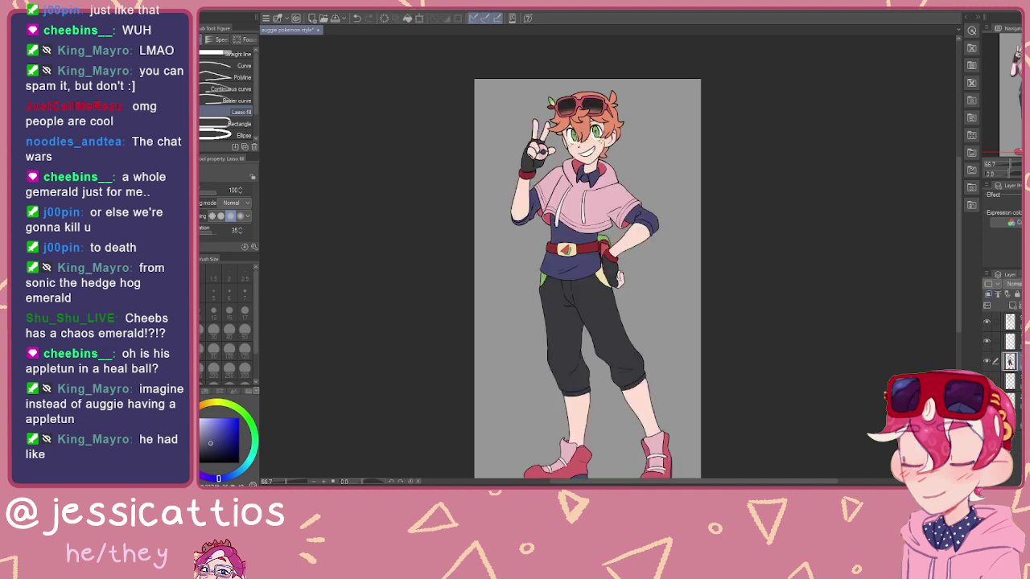
Step: Create a new layer clipped to the merged colours, set it to Multiply and choose a muted shadow colour
click(1012, 305)
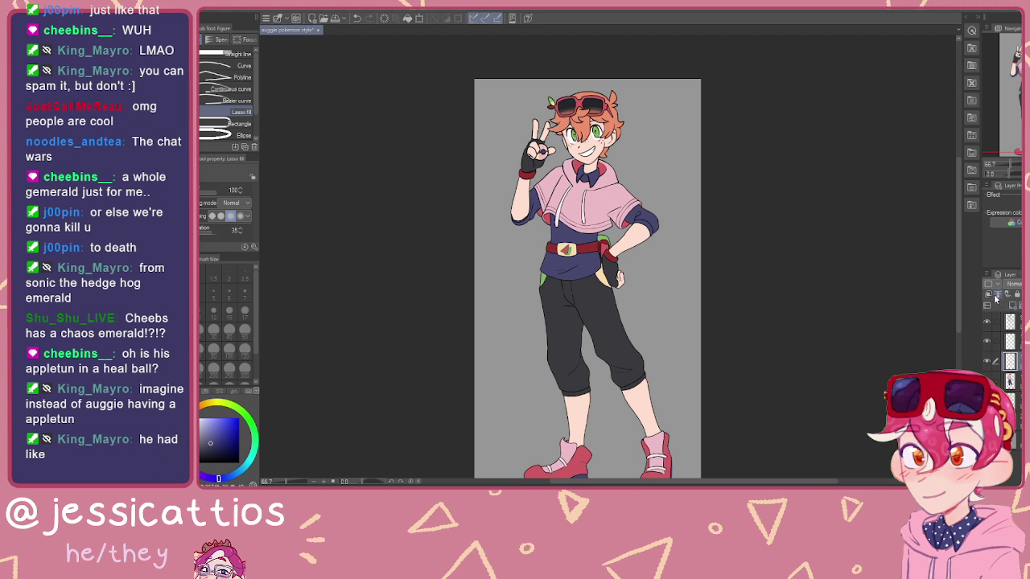
click(989, 296)
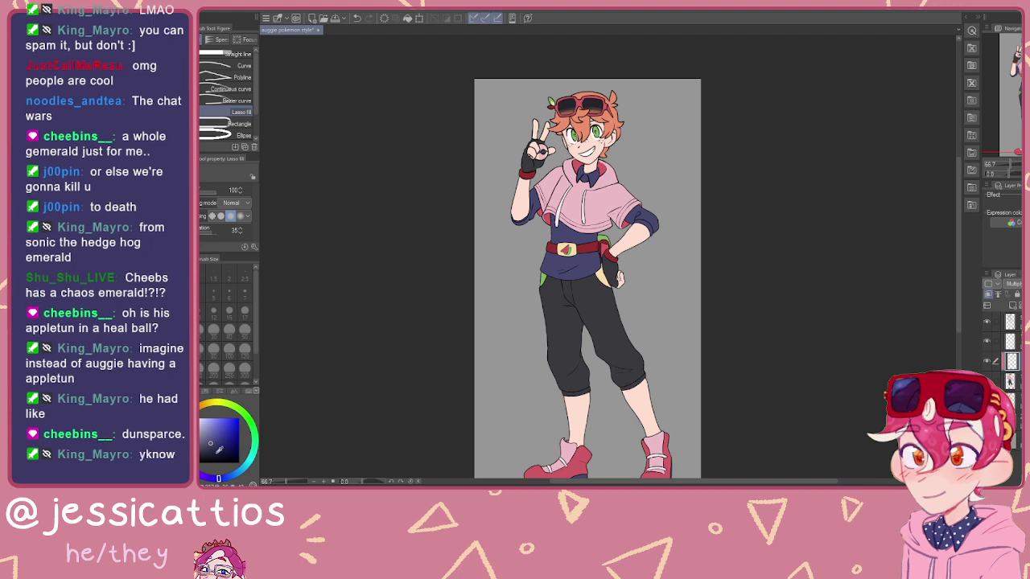
click(200, 416)
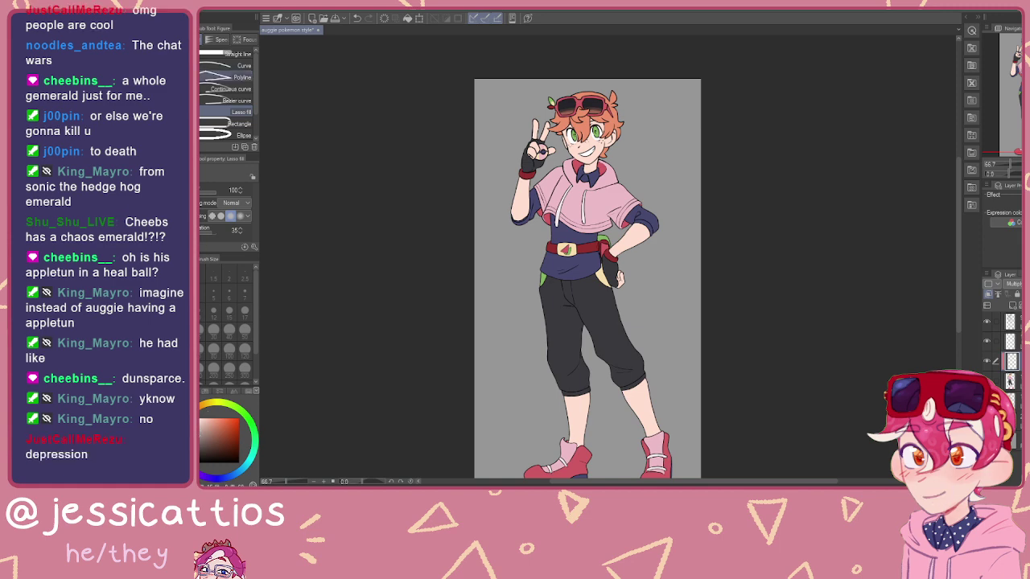
Step: Try Milli pen shadow strokes on the face beneath the hair, adjusting the shadow colour and undoing the trial strokes
key(p)
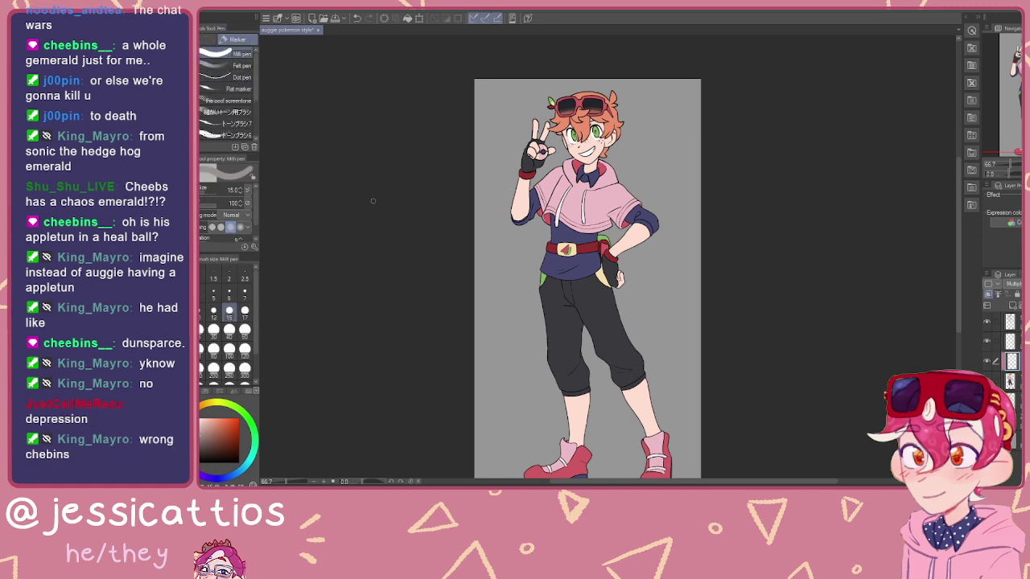
scroll(531, 178, up, 3)
drag(563, 181, 497, 422)
mouse_move(652, 211)
mouse_down()
mouse_move(676, 192)
mouse_move(664, 232)
mouse_move(665, 210)
mouse_move(600, 269)
mouse_up()
key(ctrl+z)
drag(205, 435, 196, 427)
mouse_move(659, 209)
mouse_down()
mouse_move(661, 176)
mouse_move(647, 233)
mouse_move(617, 249)
mouse_move(576, 231)
mouse_up()
key(ctrl+z)
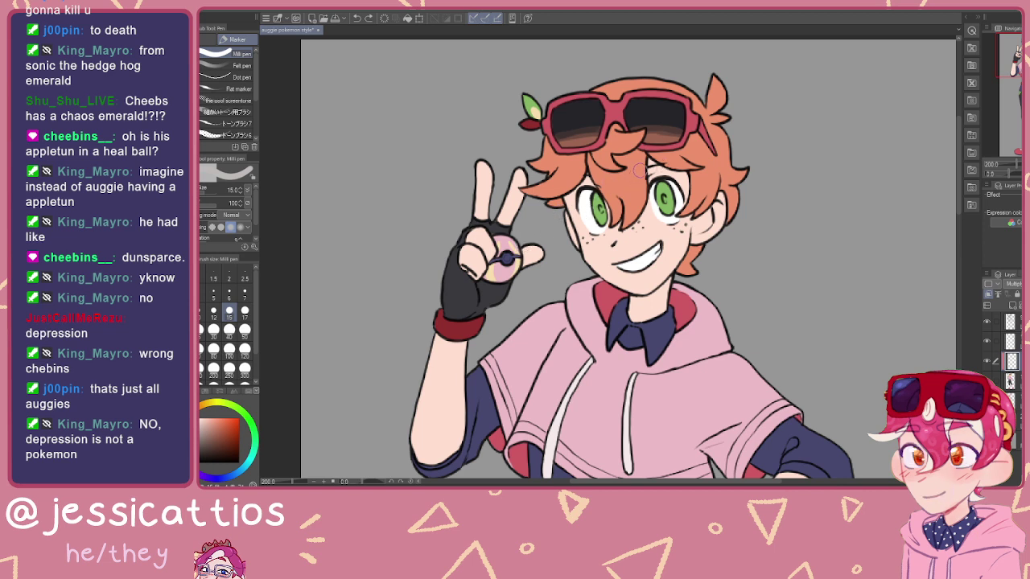
Step: Shade the edge of the face and the inside of the ear with the Milli pen at size 12
key(bracketleft)
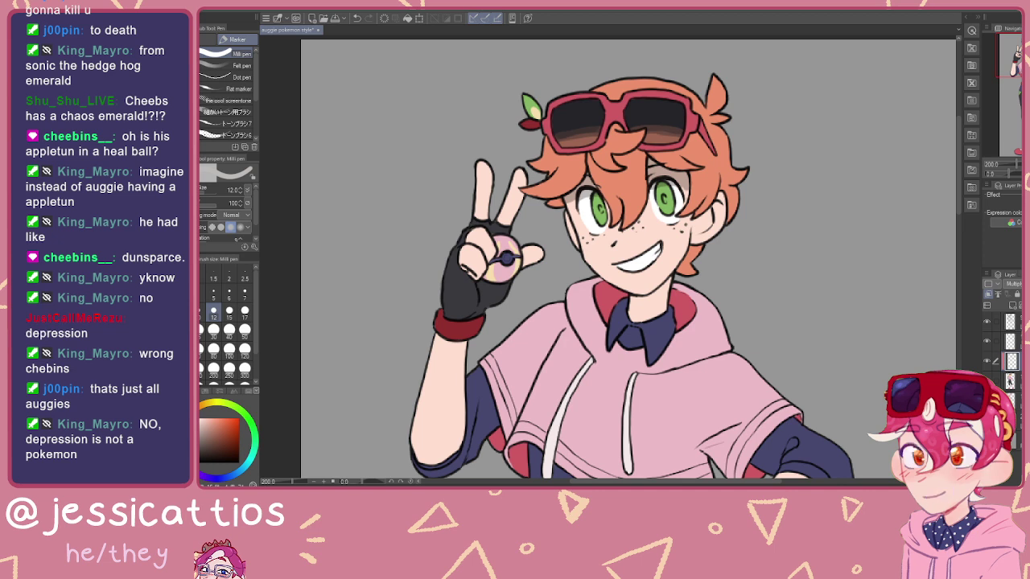
mouse_move(688, 218)
mouse_down()
mouse_move(672, 274)
mouse_move(698, 247)
mouse_move(687, 264)
mouse_up()
key(ctrl+z)
mouse_move(684, 203)
mouse_down()
mouse_move(722, 197)
mouse_move(701, 235)
mouse_move(696, 223)
mouse_up()
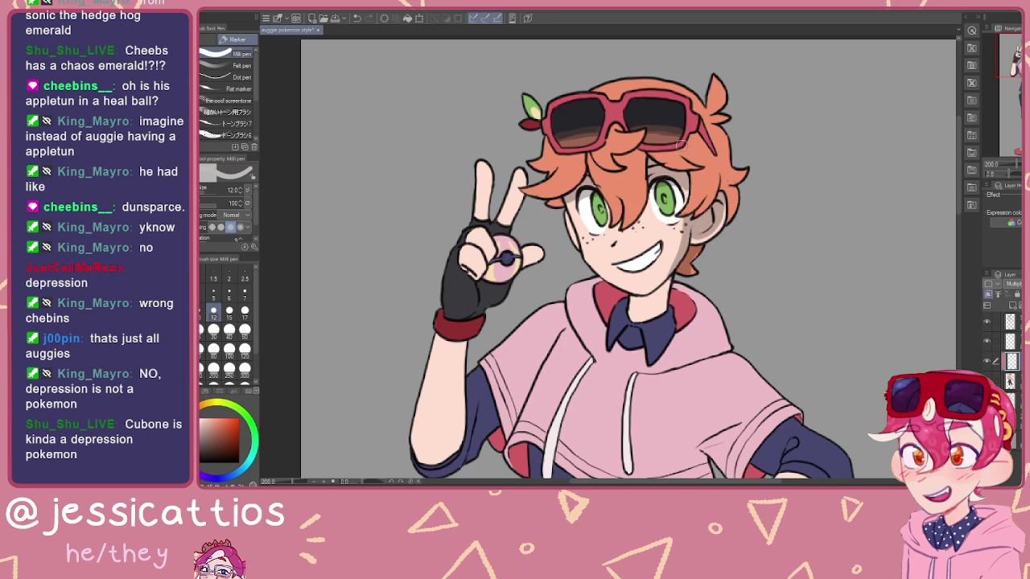
Step: Shade the hair beneath the sunglasses and along the fringe, reducing the pen size to 8 for the finer areas
drag(693, 138, 676, 150)
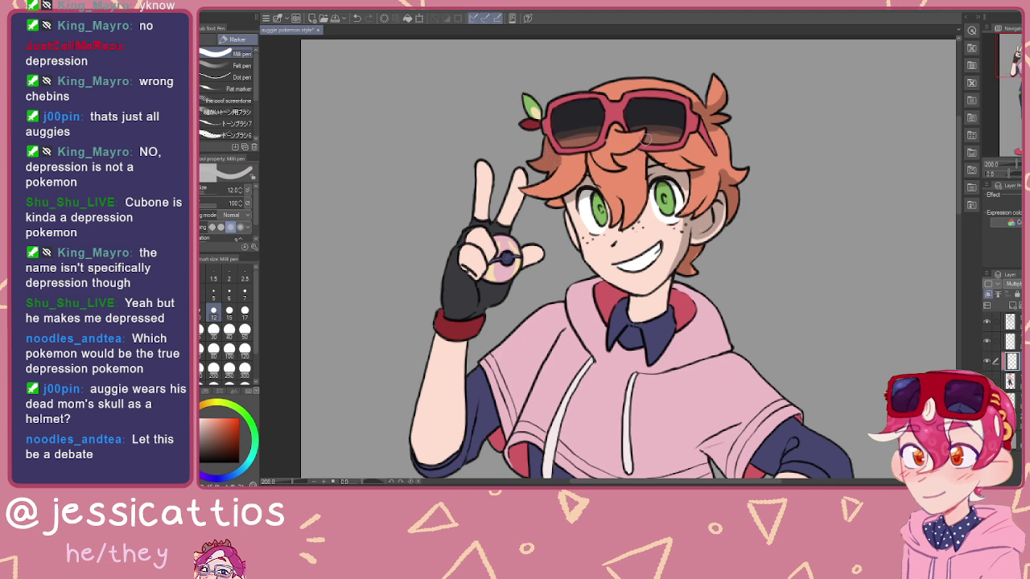
key(bracketleft)
key(bracketleft)
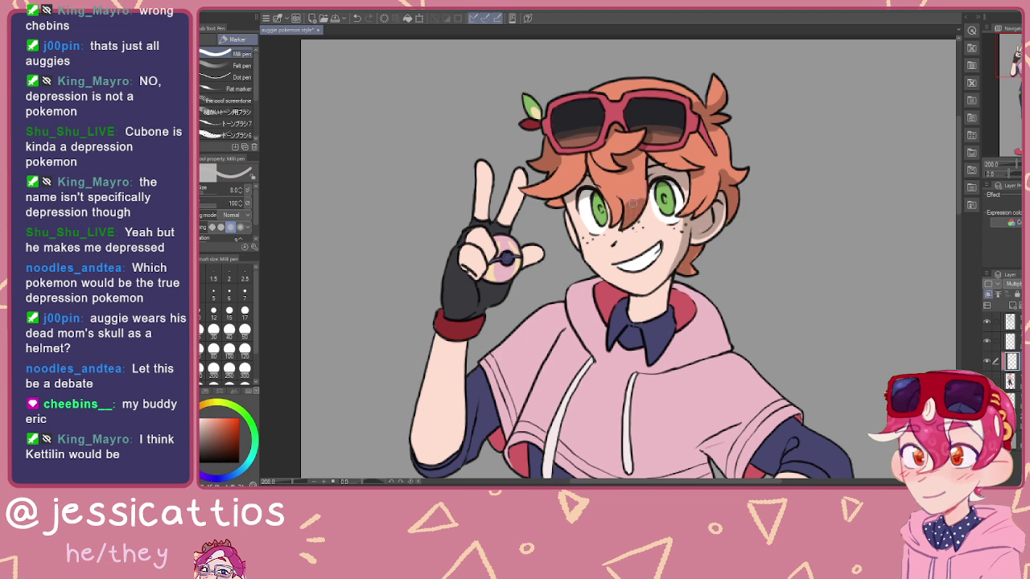
key(ctrl+z)
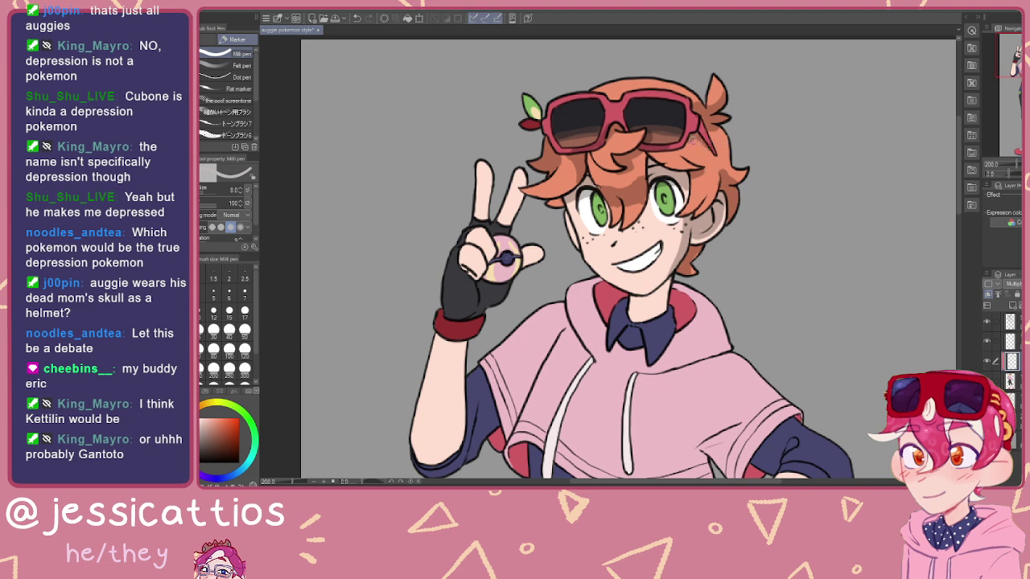
Step: Paint the shadow on the neck beneath the chin and inside the navy collar
drag(562, 278, 494, 214)
drag(587, 230, 573, 235)
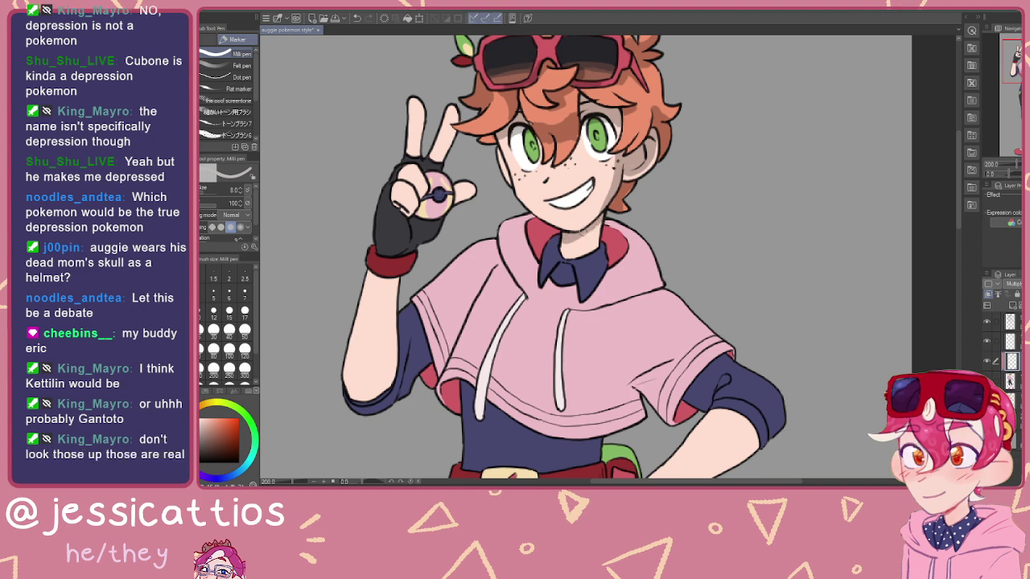
drag(585, 260, 550, 235)
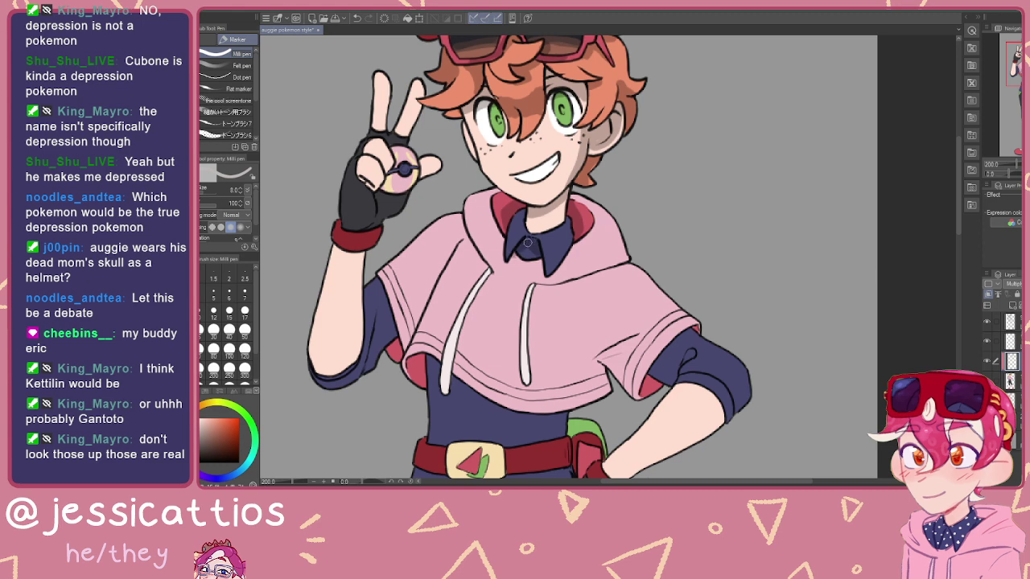
Step: Shade the hoodie fold, navy sleeve, forearm and fingers of the arm resting on the hip
mouse_move(589, 280)
mouse_down()
mouse_move(581, 255)
mouse_move(571, 256)
mouse_move(590, 275)
mouse_move(594, 302)
mouse_move(571, 276)
mouse_up()
scroll(588, 255, down, 3)
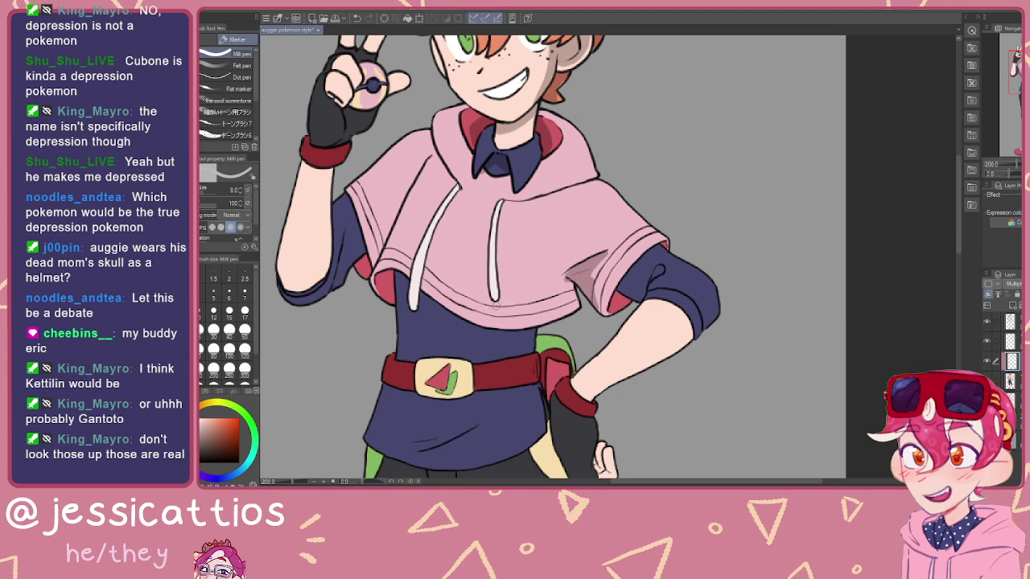
drag(664, 251, 629, 296)
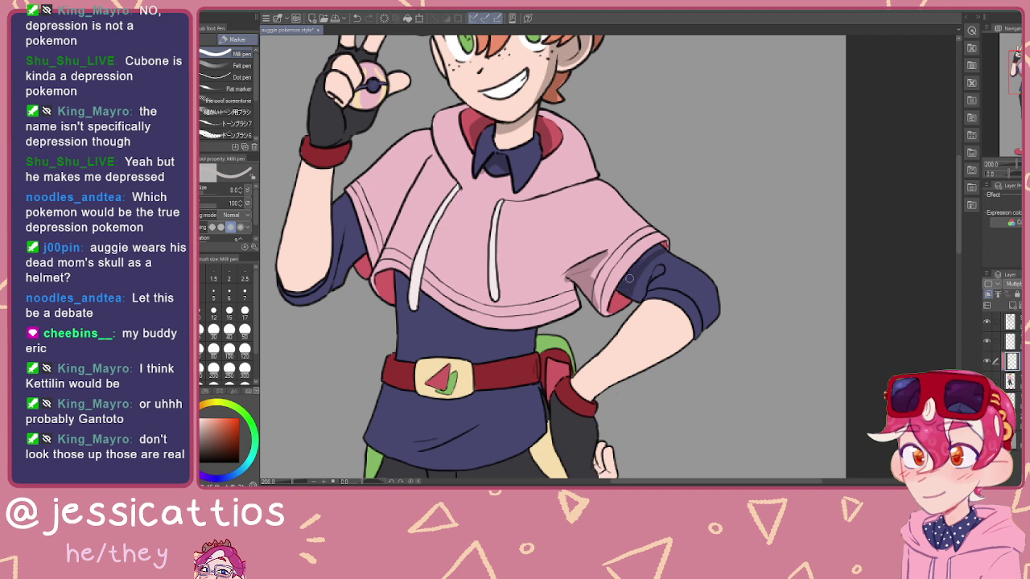
drag(624, 285, 615, 302)
drag(661, 268, 648, 283)
drag(700, 346, 653, 305)
mouse_move(661, 248)
mouse_down()
mouse_move(621, 297)
mouse_move(551, 344)
mouse_move(642, 308)
mouse_move(666, 246)
mouse_move(642, 291)
mouse_move(554, 350)
mouse_move(666, 246)
mouse_up()
drag(621, 314, 631, 337)
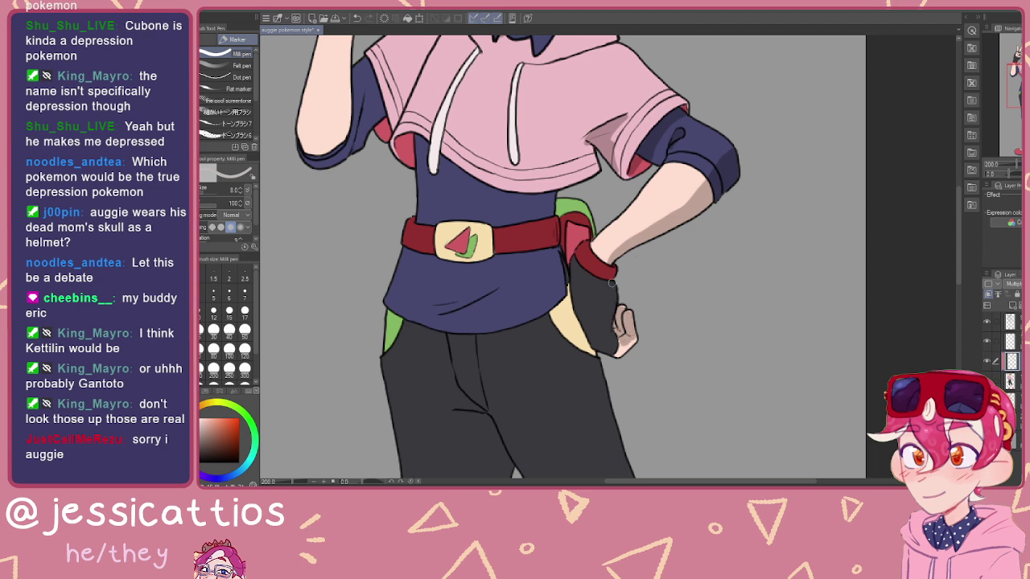
Step: Undo the trial stroke near the hip glove's cuff and shade the hoodie's red lining beside the raised arm
mouse_move(586, 235)
mouse_down()
mouse_move(644, 272)
mouse_move(618, 237)
mouse_move(624, 257)
mouse_move(604, 251)
mouse_move(622, 275)
mouse_move(609, 289)
mouse_move(605, 264)
mouse_up()
key(ctrl+z)
drag(532, 220, 653, 255)
mouse_move(563, 211)
mouse_down()
mouse_move(591, 212)
mouse_move(561, 205)
mouse_up()
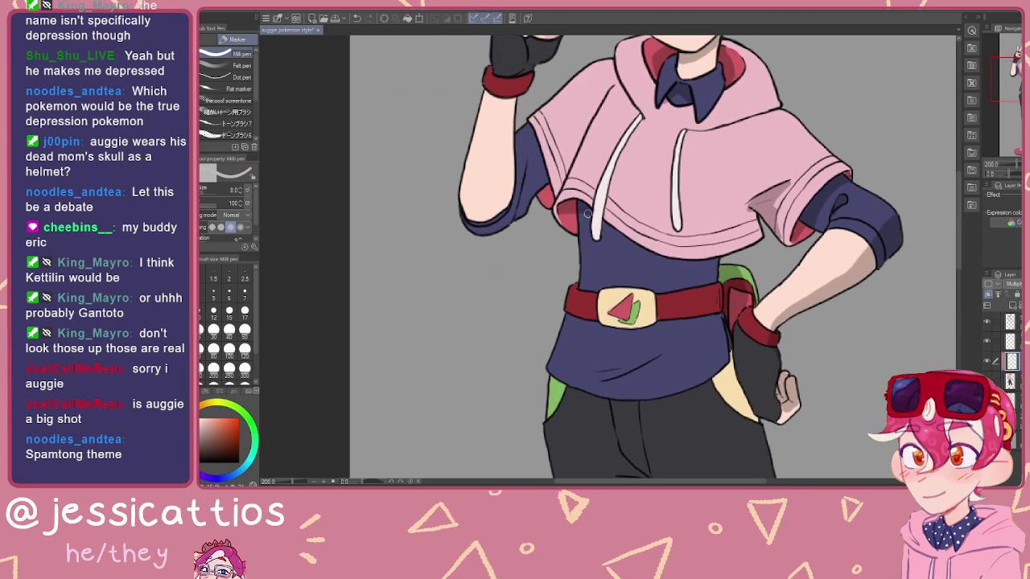
Step: Shade the raised hand's fingers and the hoodie fold beside the raised arm
mouse_move(620, 175)
mouse_down()
mouse_move(623, 419)
mouse_move(682, 375)
mouse_up()
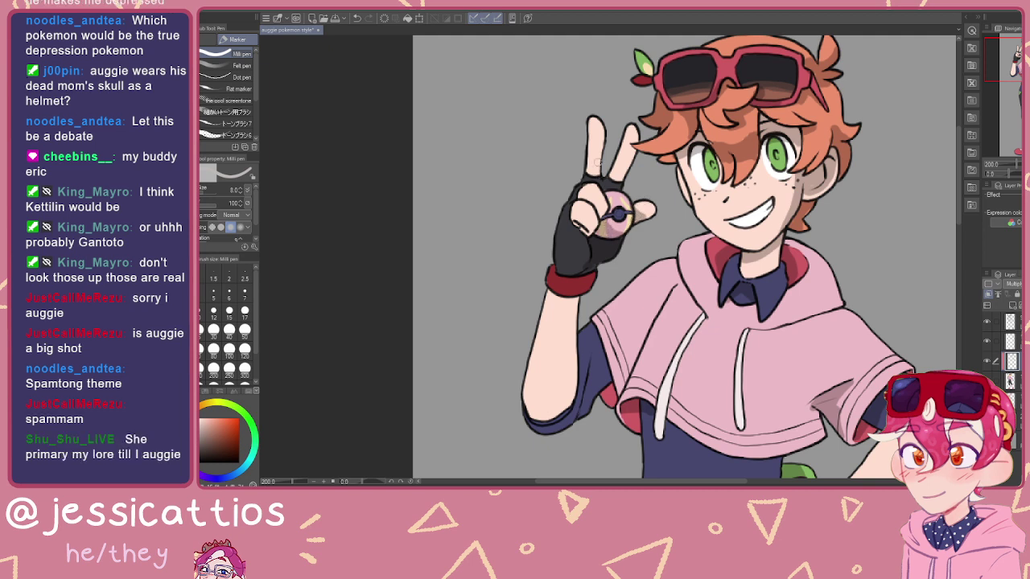
drag(591, 172, 601, 175)
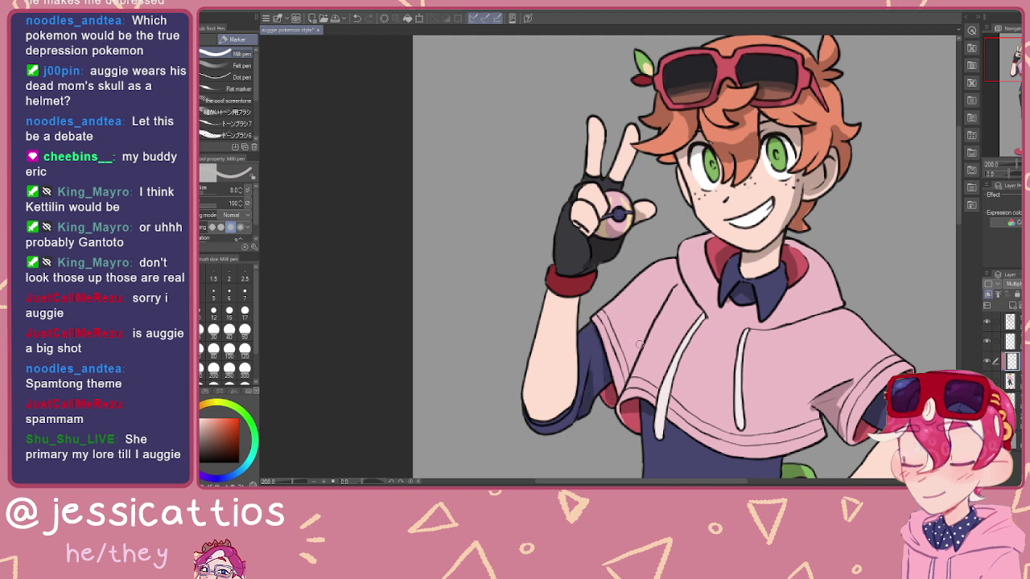
mouse_move(646, 334)
mouse_down()
mouse_move(614, 376)
mouse_move(619, 388)
mouse_move(613, 381)
mouse_up()
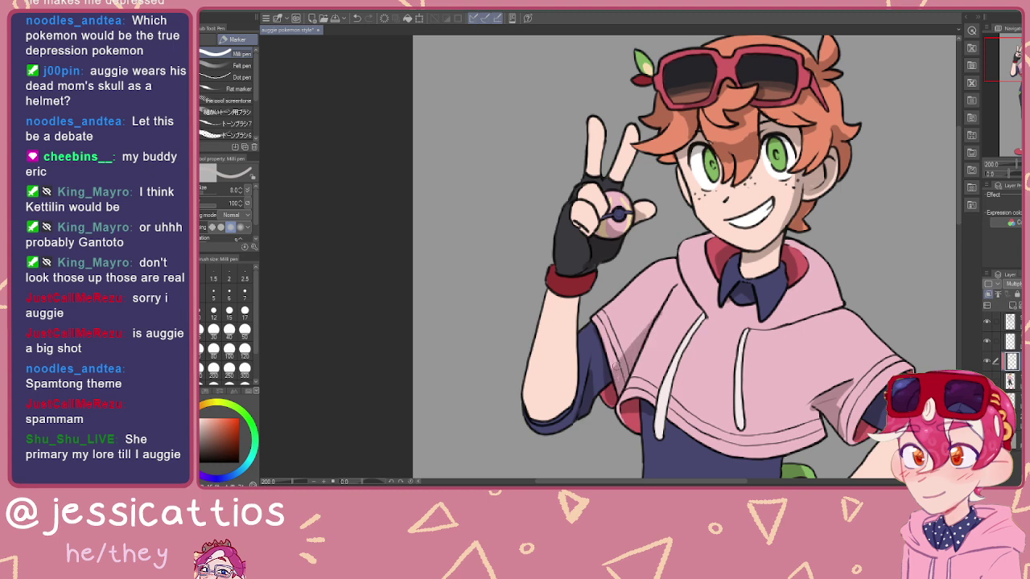
Step: Add shadows along the hoodie's lower hem and around the edge of the hood below the chin
mouse_move(736, 375)
mouse_down()
mouse_move(703, 337)
mouse_move(591, 283)
mouse_move(568, 296)
mouse_up()
mouse_move(643, 330)
mouse_down()
mouse_move(644, 364)
mouse_move(650, 346)
mouse_up()
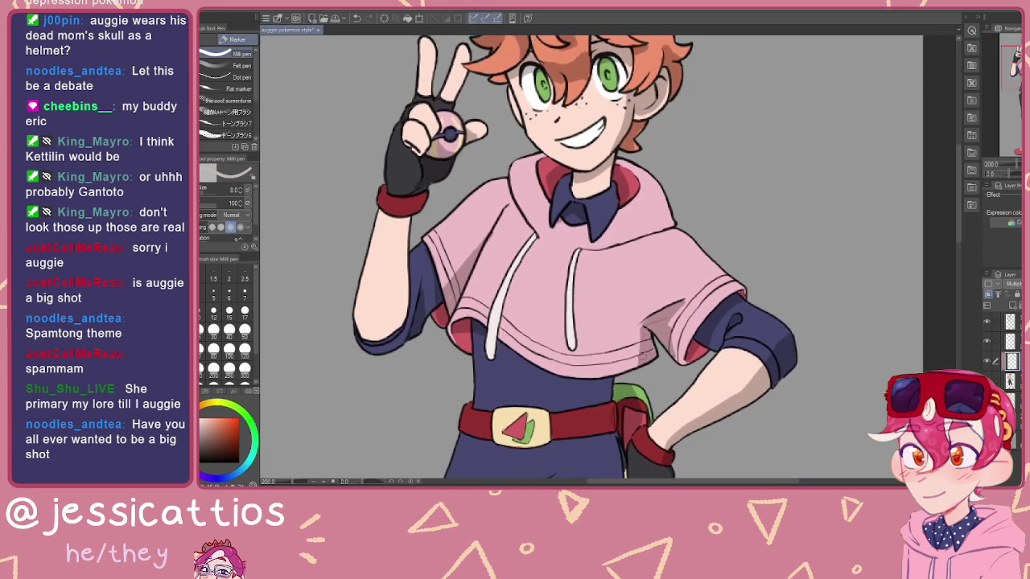
mouse_move(637, 243)
mouse_down()
mouse_move(678, 304)
mouse_move(637, 325)
mouse_up()
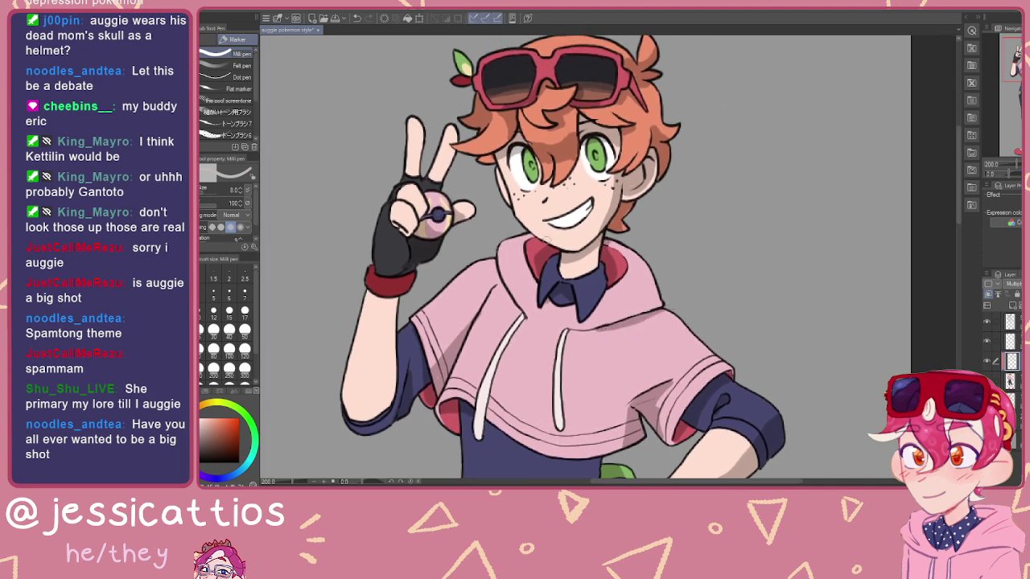
drag(545, 245, 535, 240)
Step: Paint the hoodie's cast shadow on the navy shirt just beneath its hem and refine the shadow's edge
mouse_move(383, 319)
mouse_down()
mouse_move(466, 284)
mouse_move(589, 258)
mouse_up()
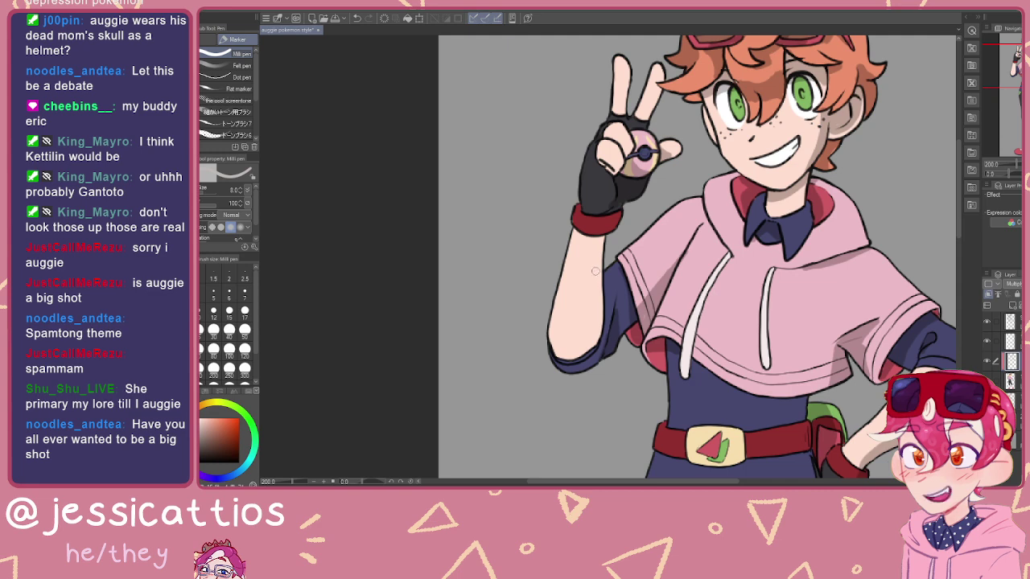
drag(752, 395, 652, 329)
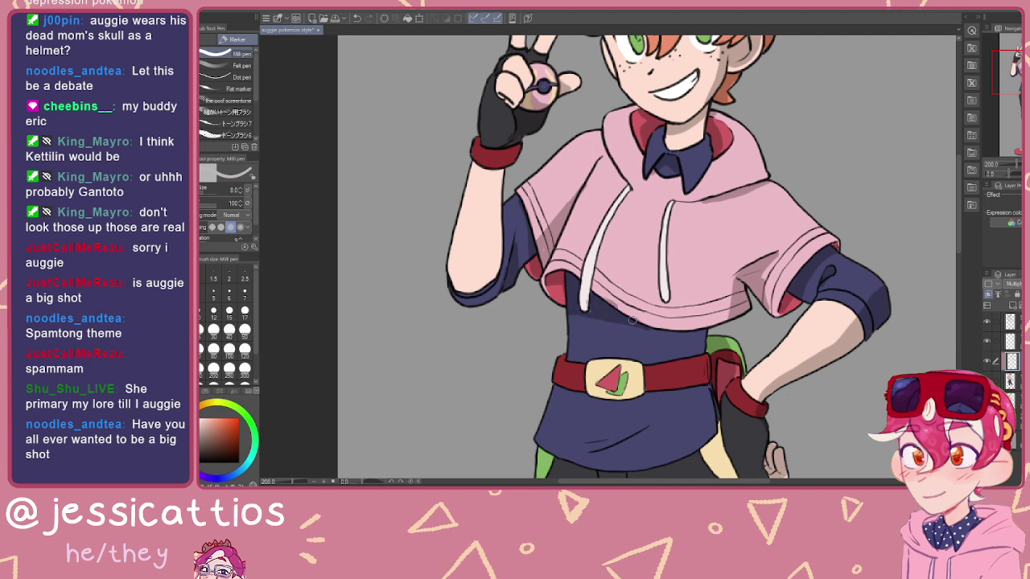
key(e)
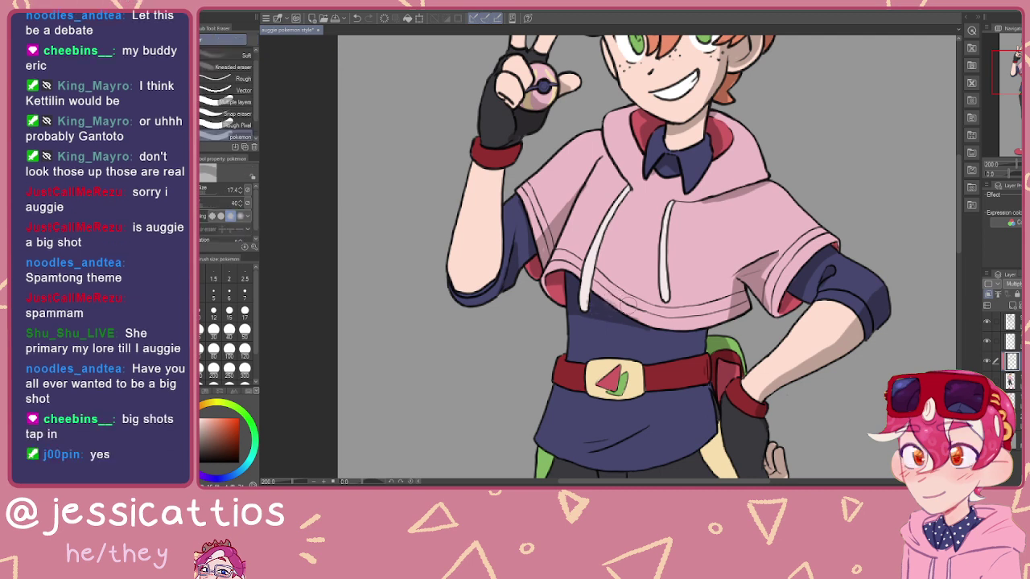
key(p)
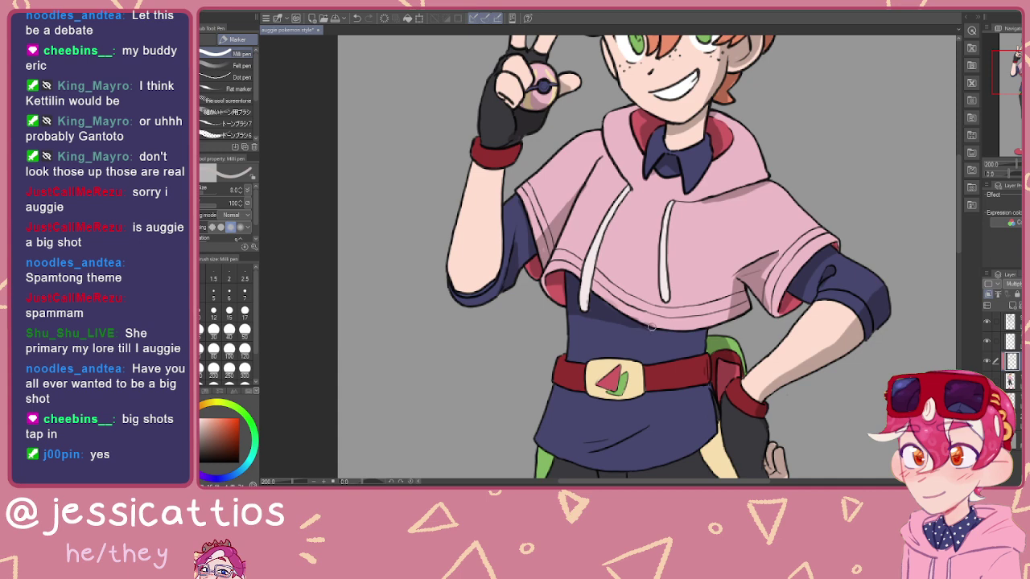
Step: Shade the fold on the navy shirt below the belt and the inner side of the glove on the hip
scroll(637, 324, down, 3)
mouse_move(622, 325)
mouse_down()
mouse_move(557, 338)
mouse_move(626, 315)
mouse_move(595, 285)
mouse_move(609, 243)
mouse_up()
drag(622, 294, 638, 222)
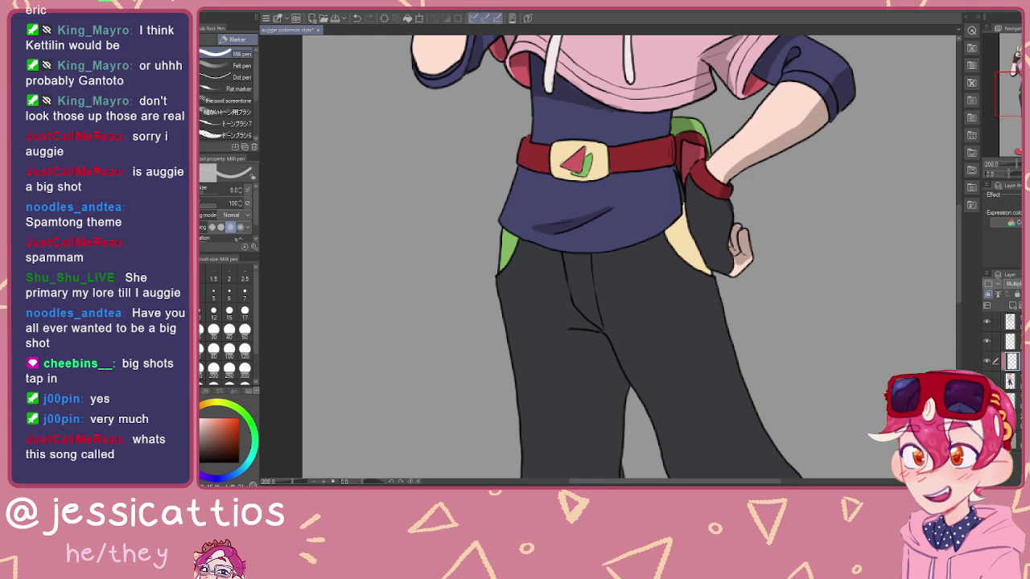
drag(649, 241, 579, 304)
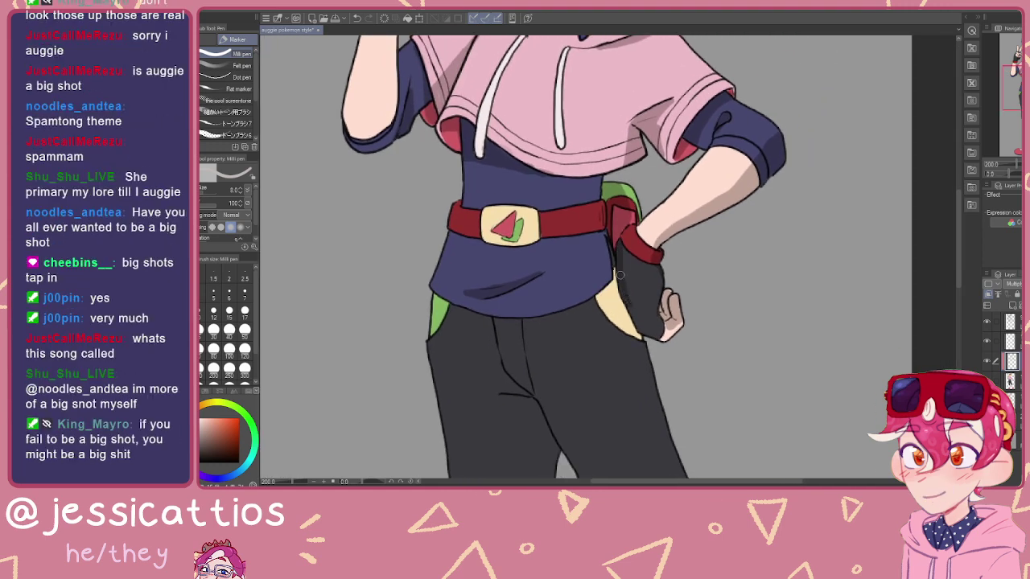
Step: Paint the shadow at the crotch fold and upper inner thigh of the dark trousers
mouse_move(614, 380)
mouse_down()
mouse_move(639, 258)
mouse_move(689, 234)
mouse_up()
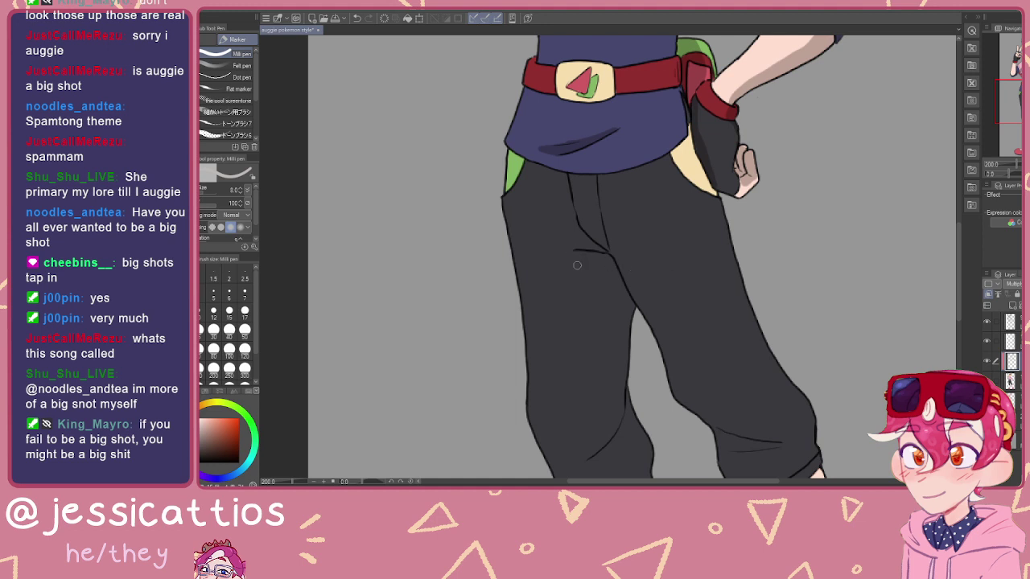
mouse_move(604, 251)
mouse_down()
mouse_move(553, 244)
mouse_move(631, 302)
mouse_move(603, 263)
mouse_move(624, 294)
mouse_move(604, 272)
mouse_up()
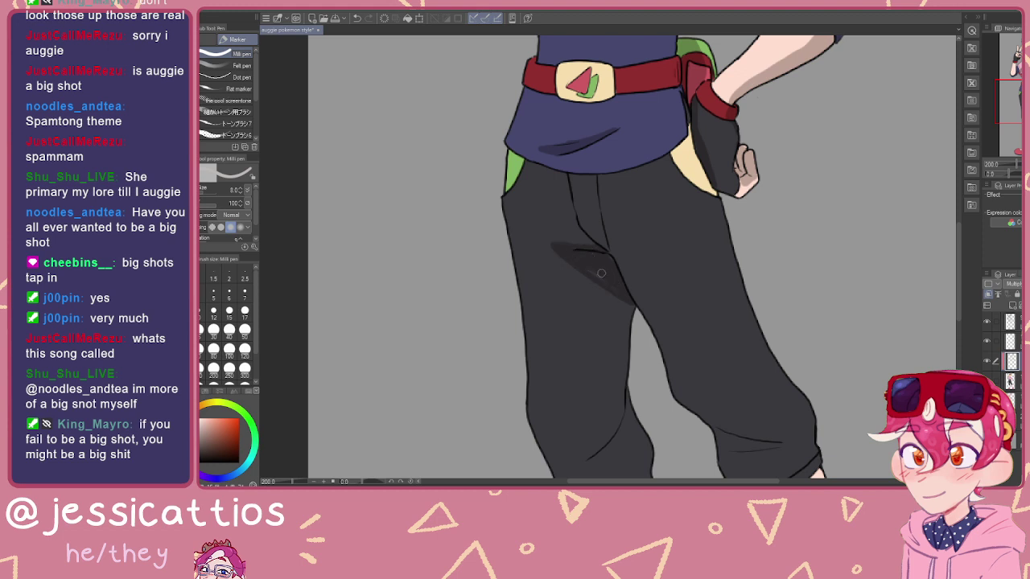
drag(610, 259, 560, 178)
key(ctrl+minus)
Step: Shade the outstretched leg's knee folds and the skin beneath both trouser cuffs, raising the pen size to 12
mouse_move(616, 287)
mouse_down()
mouse_move(578, 251)
mouse_move(607, 272)
mouse_up()
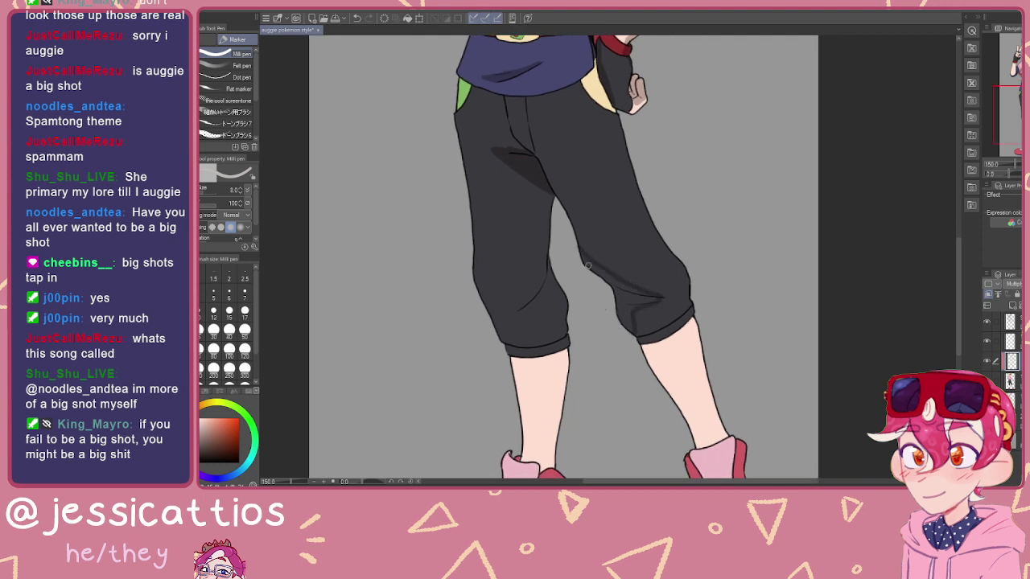
key(bracketright)
key(bracketright)
drag(650, 297, 624, 313)
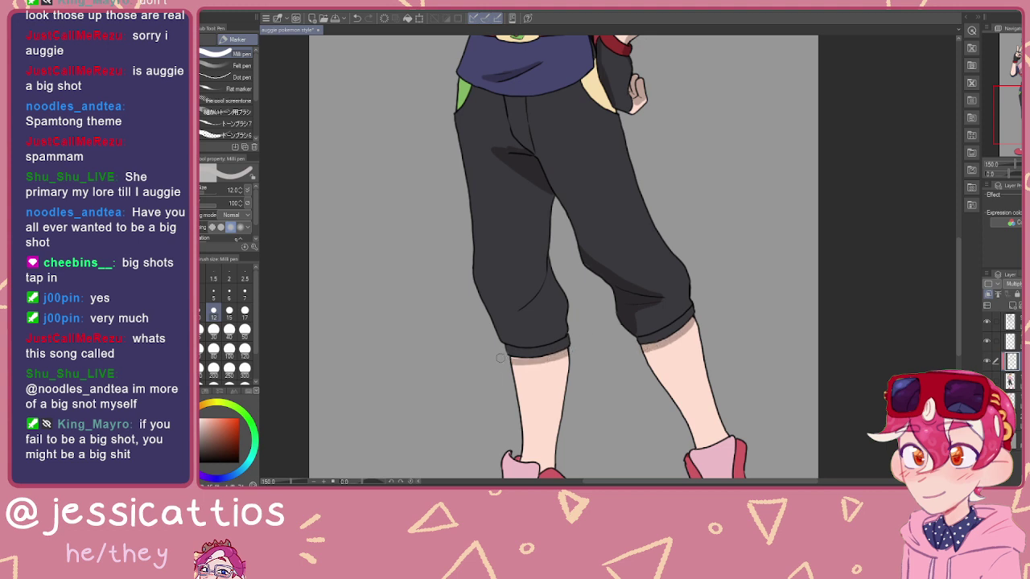
Step: Shade the knee fold and inner seam of the straighter trouser leg, joining them to the crotch shadow
drag(556, 281, 550, 289)
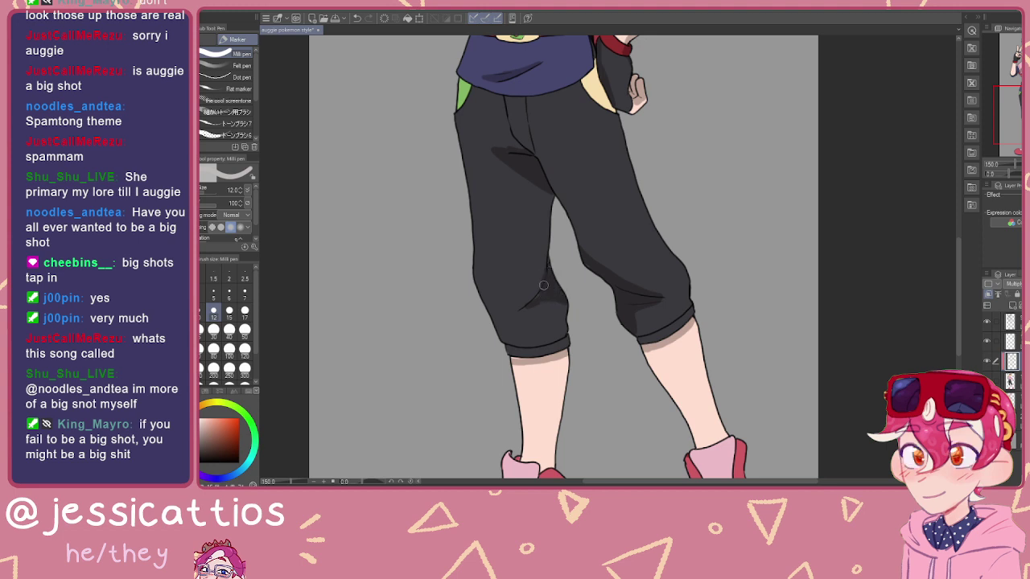
drag(536, 191, 546, 271)
drag(549, 234, 549, 211)
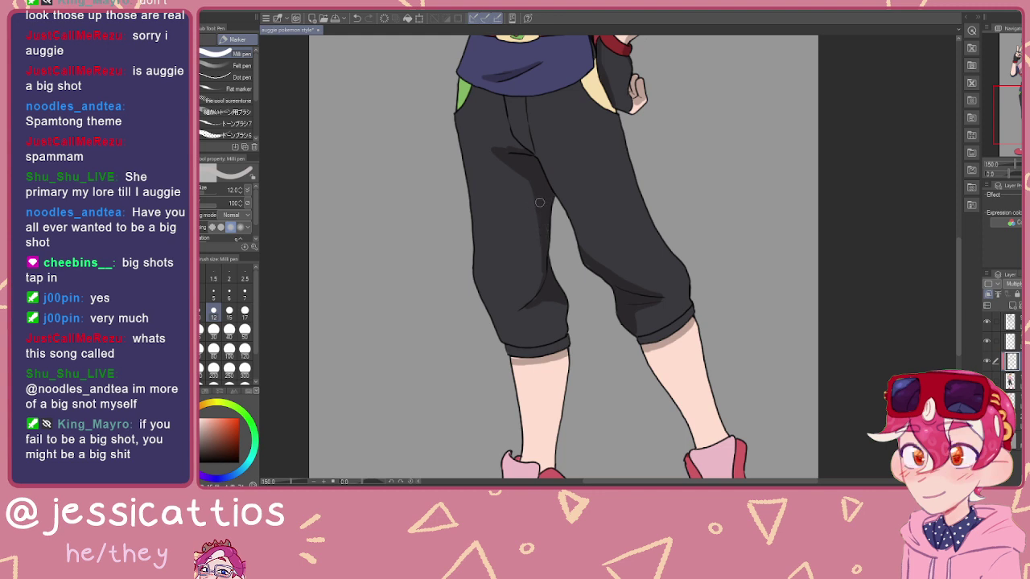
drag(576, 193, 594, 271)
drag(614, 220, 681, 245)
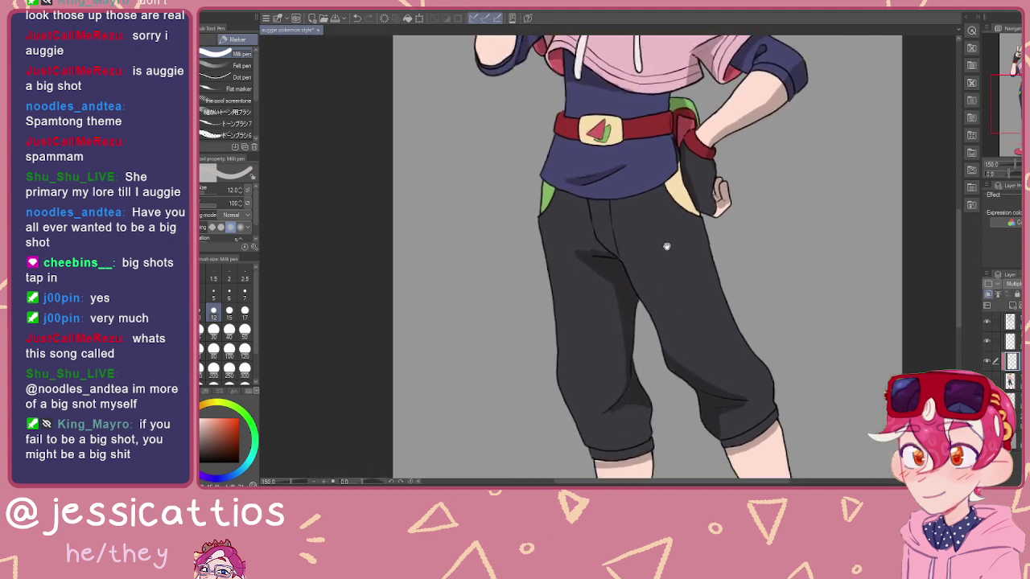
Step: Shade the heel, navy sole and laces of the two shoes and review the whole figure
scroll(680, 245, down, 5)
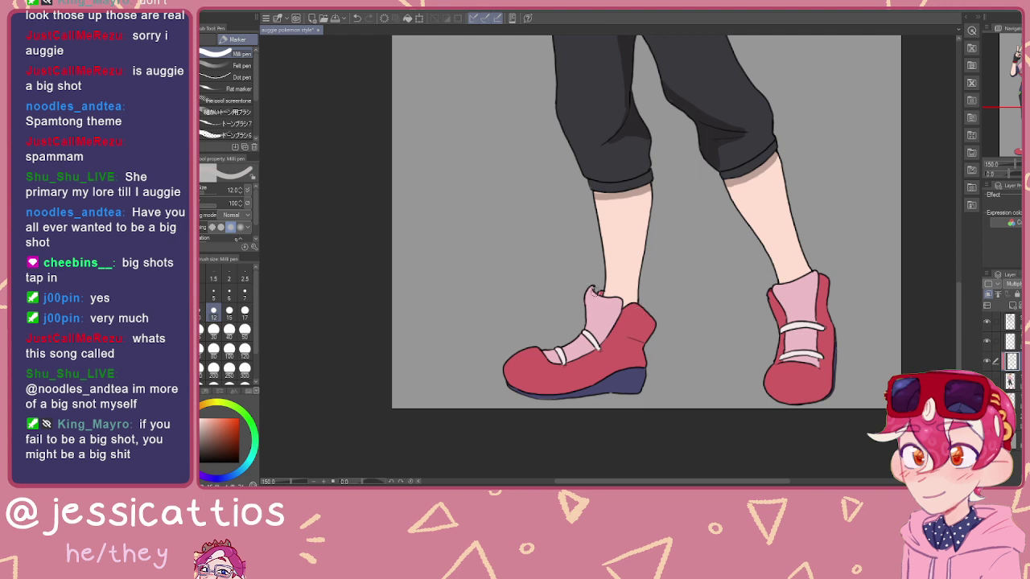
mouse_move(651, 324)
mouse_down()
mouse_move(634, 359)
mouse_move(587, 395)
mouse_move(637, 369)
mouse_move(650, 331)
mouse_up()
drag(642, 375, 629, 394)
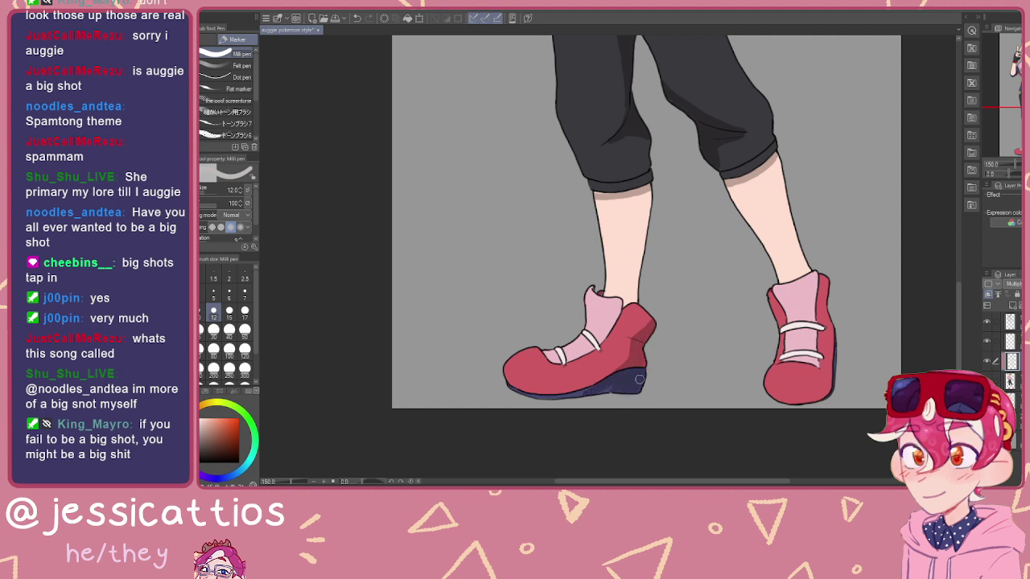
drag(727, 327, 571, 309)
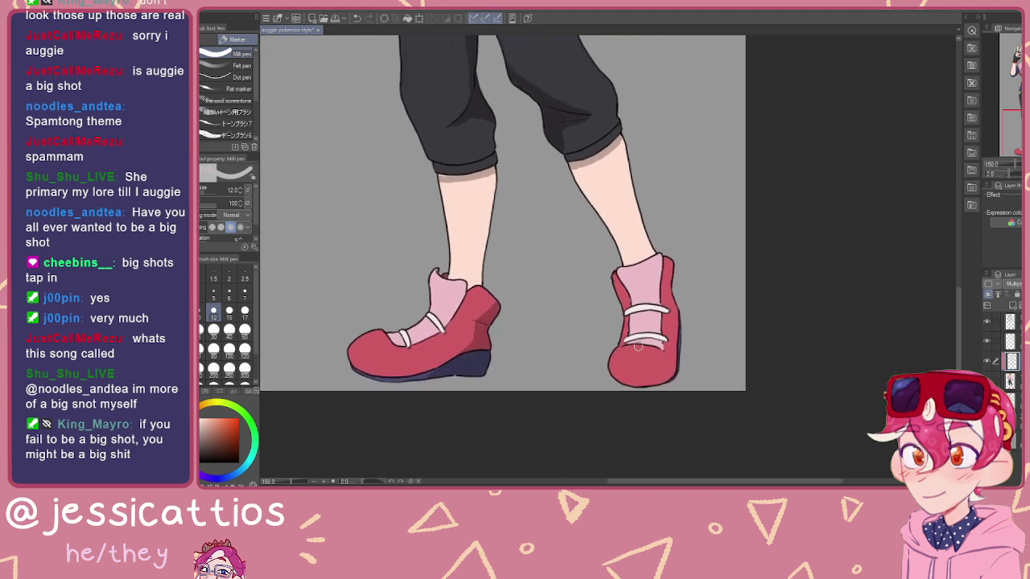
drag(621, 344, 655, 341)
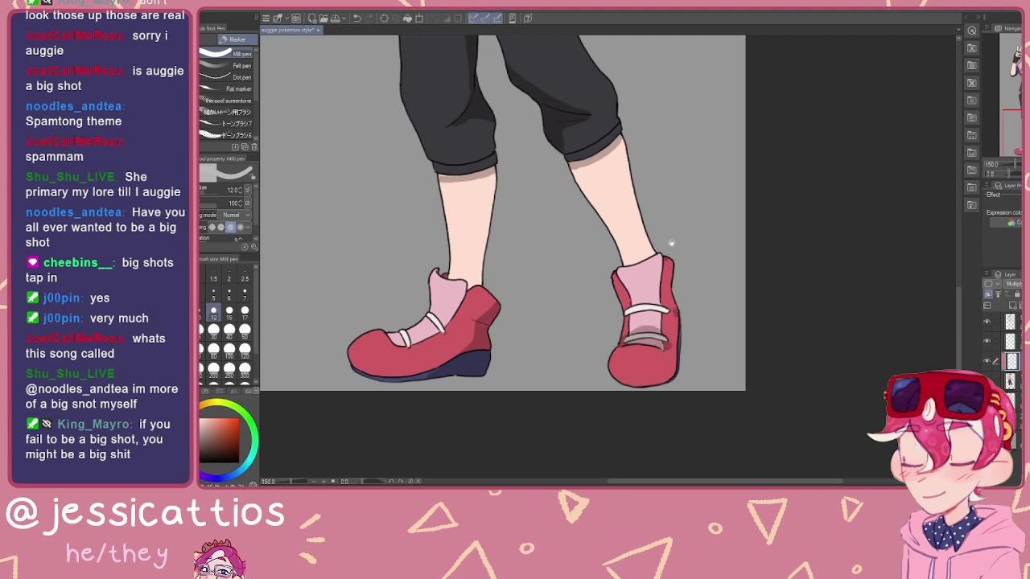
scroll(674, 264, down, 5)
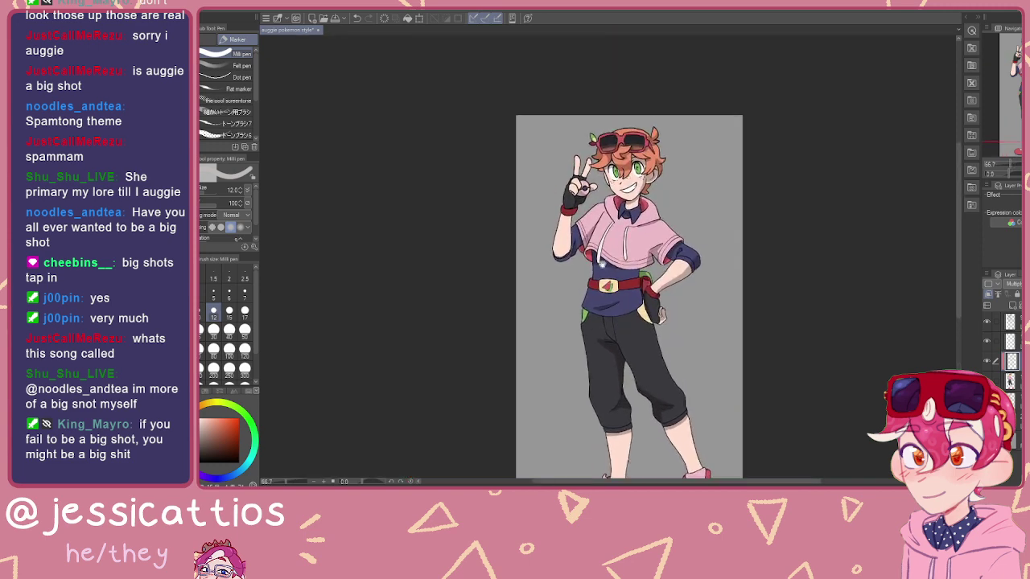
scroll(620, 198, up, 5)
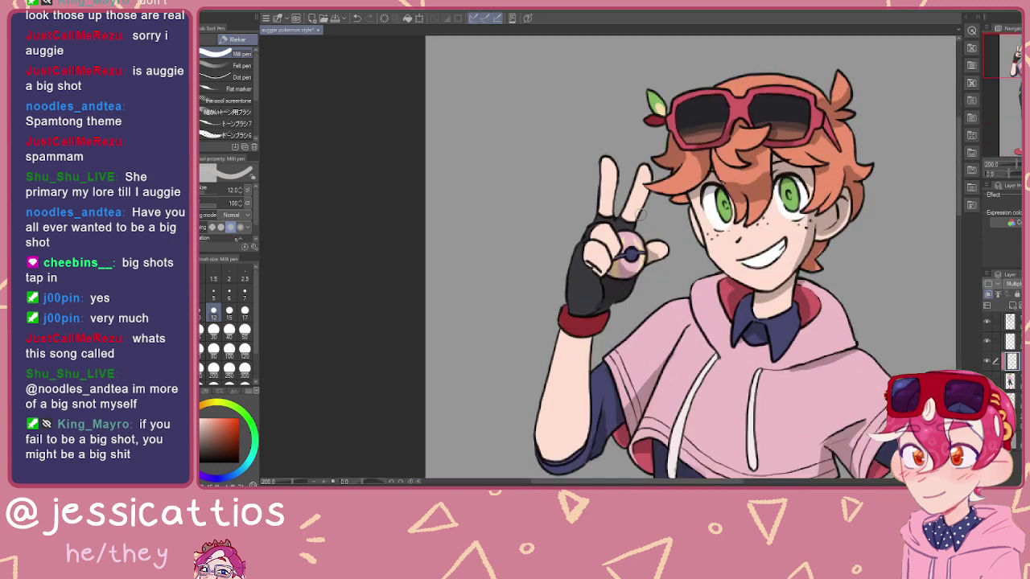
Step: Soften the shadow edges in the orange fringe between the eyes with the pokemon eraser
drag(683, 201, 624, 200)
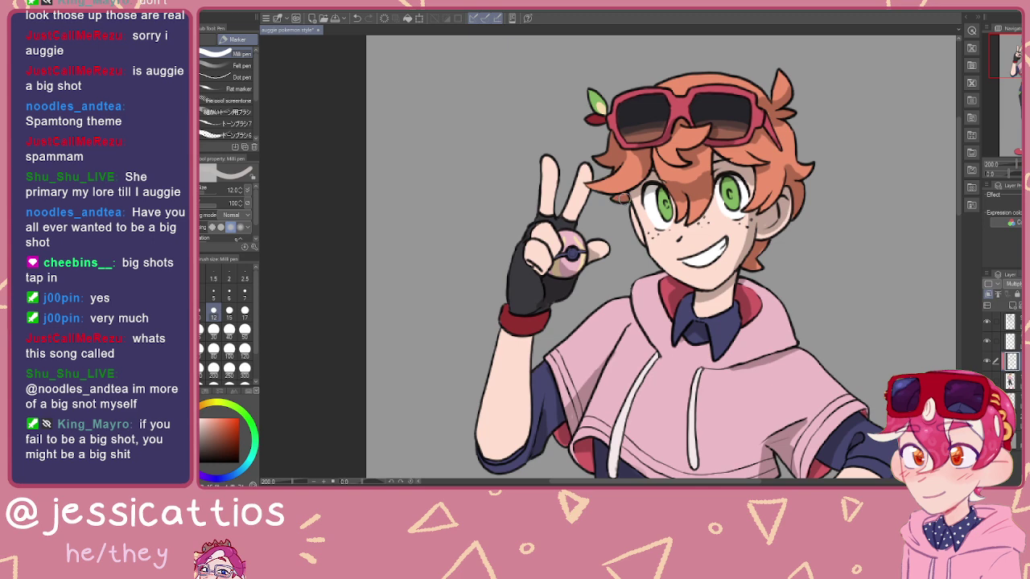
drag(572, 256, 498, 272)
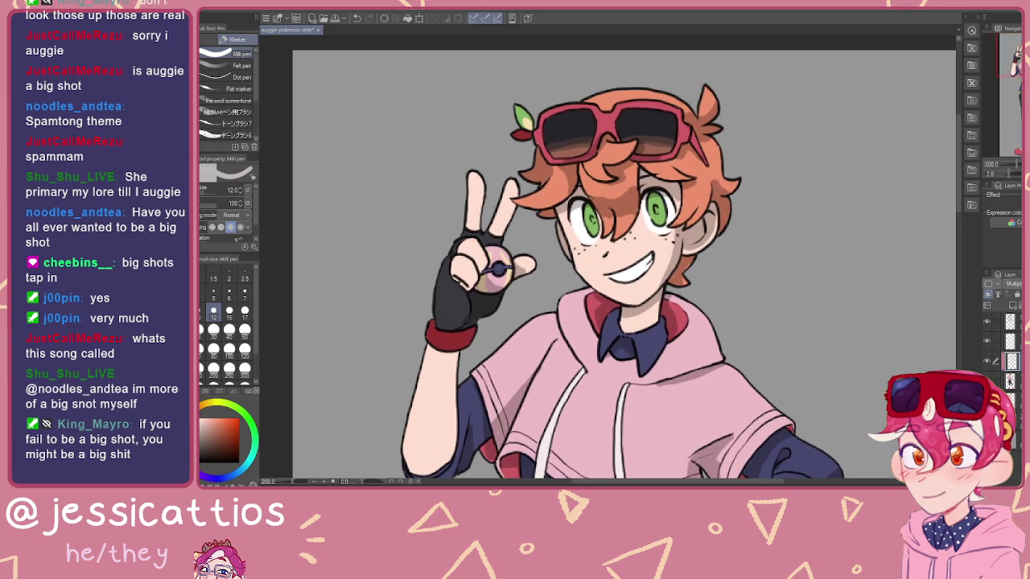
key(e)
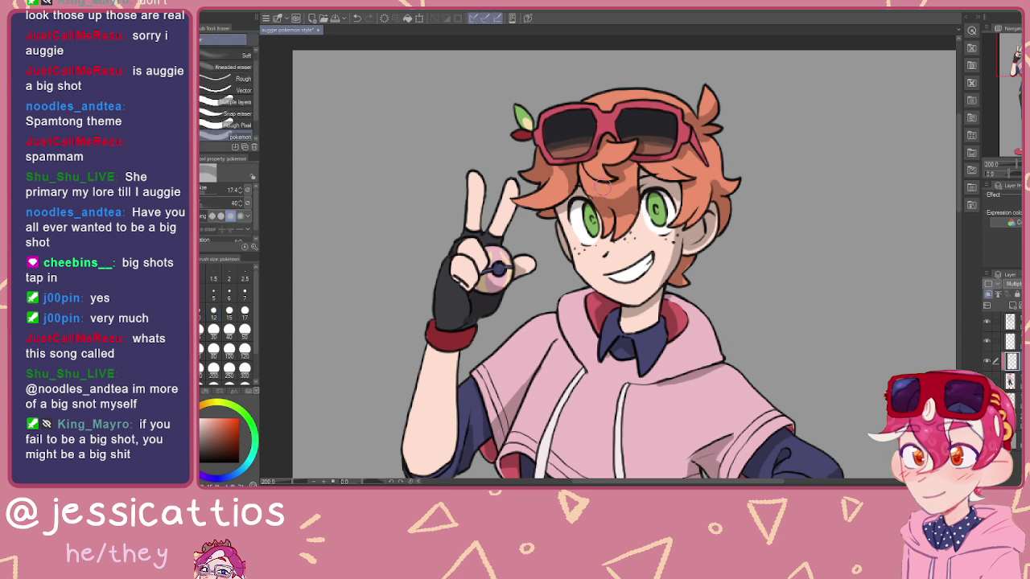
drag(625, 219, 606, 215)
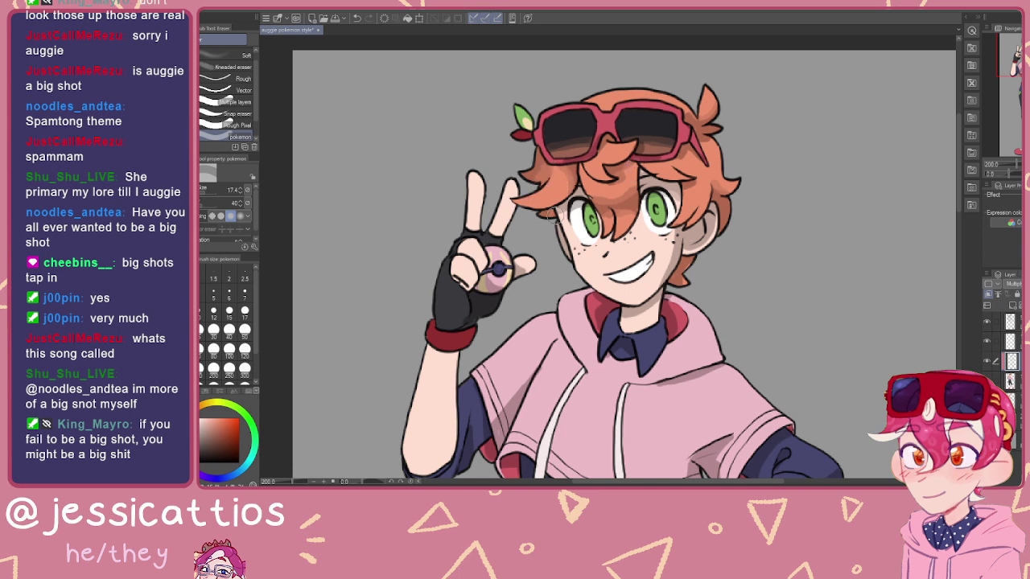
Step: Soften the shadow edges on the torso clothing and the bent forearm with the pokemon eraser
drag(661, 337, 595, 245)
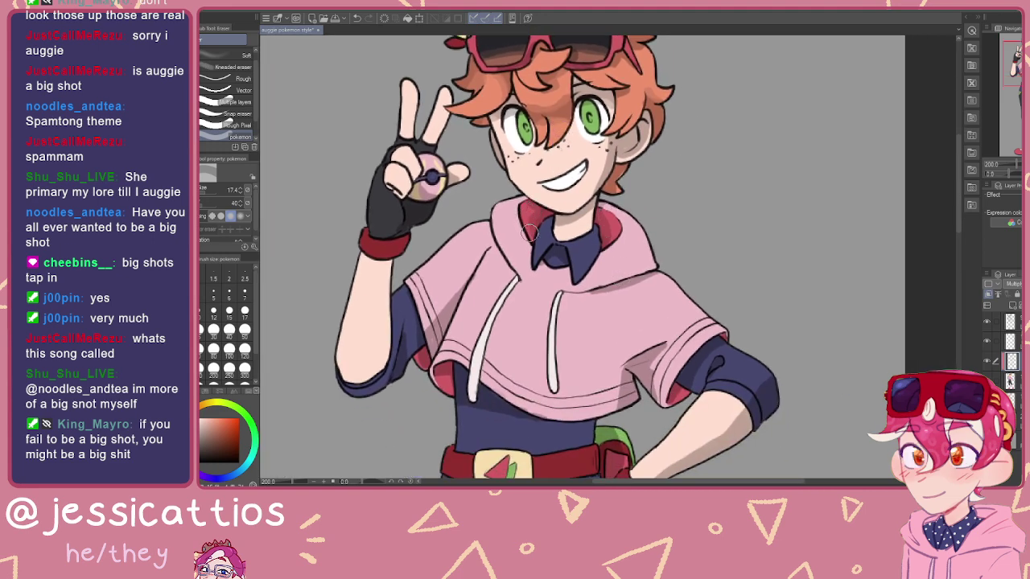
drag(626, 317, 633, 240)
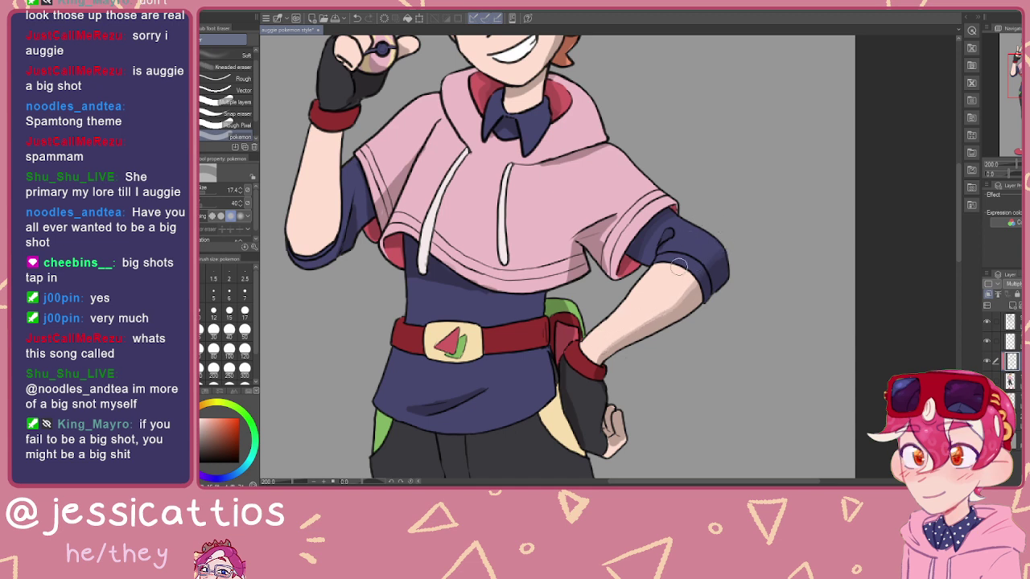
drag(640, 371, 660, 251)
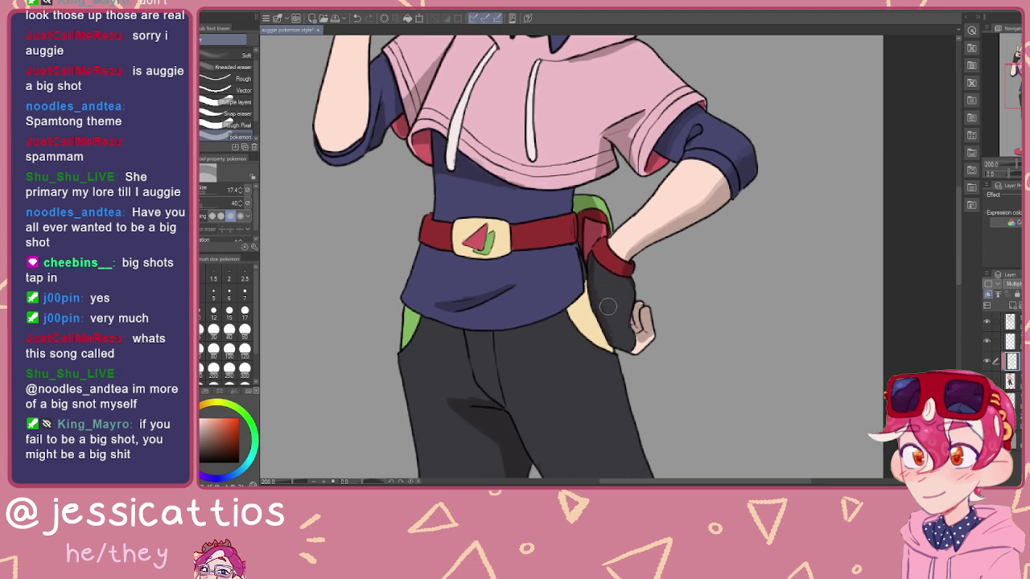
Step: Soften the trouser shadows along the crotch, inner thigh and knee folds
mouse_move(459, 403)
mouse_down()
mouse_move(599, 209)
mouse_move(610, 243)
mouse_move(637, 257)
mouse_move(655, 356)
mouse_up()
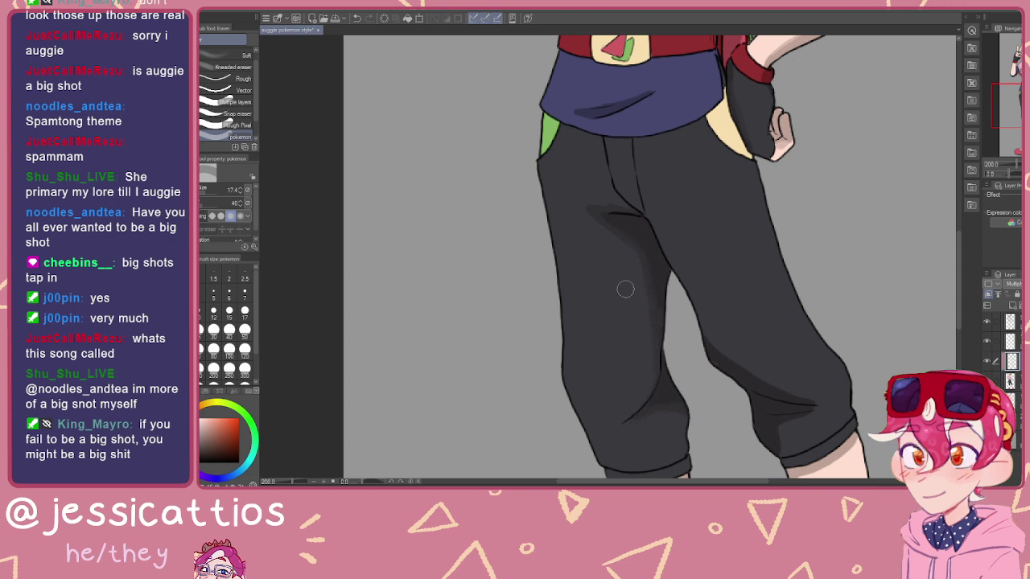
drag(684, 345, 589, 254)
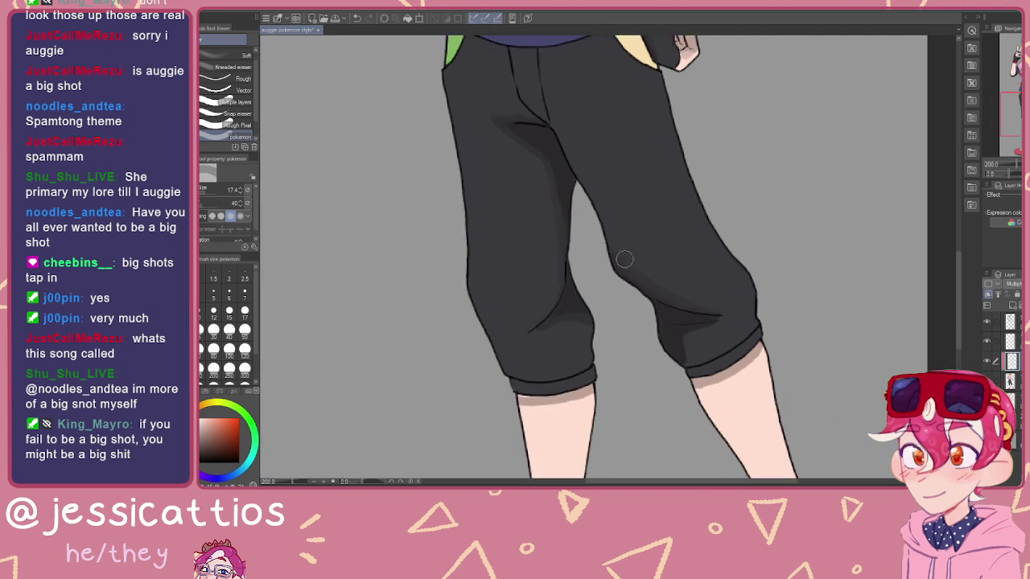
drag(717, 390, 618, 237)
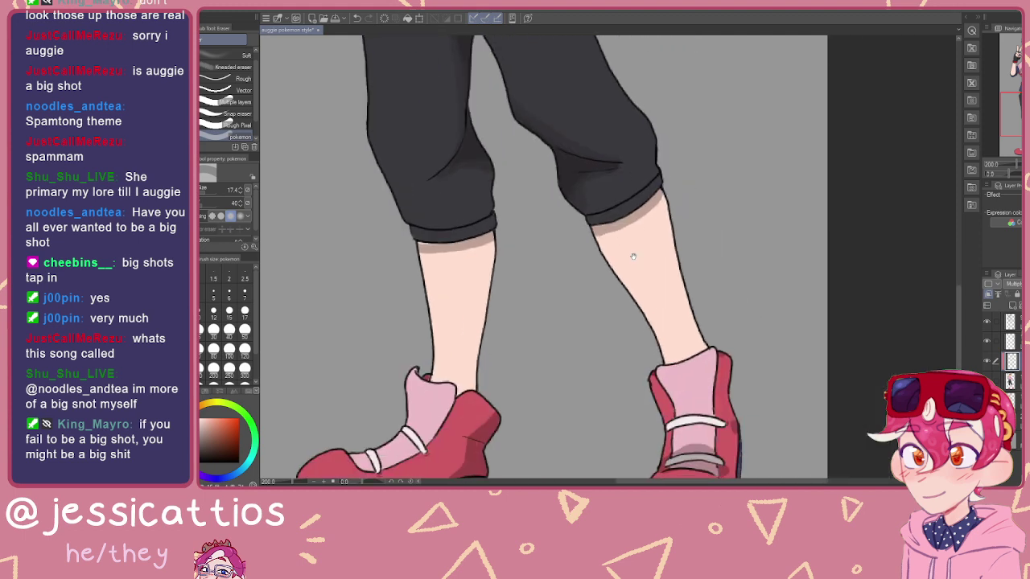
Step: Soften the shadow edges on the lower legs and the two red shoes
mouse_move(484, 268)
mouse_down()
mouse_move(525, 272)
mouse_move(599, 256)
mouse_move(595, 237)
mouse_move(523, 236)
mouse_up()
mouse_move(626, 279)
mouse_down()
mouse_move(606, 234)
mouse_move(630, 218)
mouse_move(651, 250)
mouse_move(634, 303)
mouse_move(635, 230)
mouse_move(650, 269)
mouse_move(670, 252)
mouse_move(645, 274)
mouse_move(627, 320)
mouse_up()
scroll(651, 249, down, 2)
scroll(651, 249, left, 1)
scroll(627, 320, right, 5)
scroll(627, 320, up, 1)
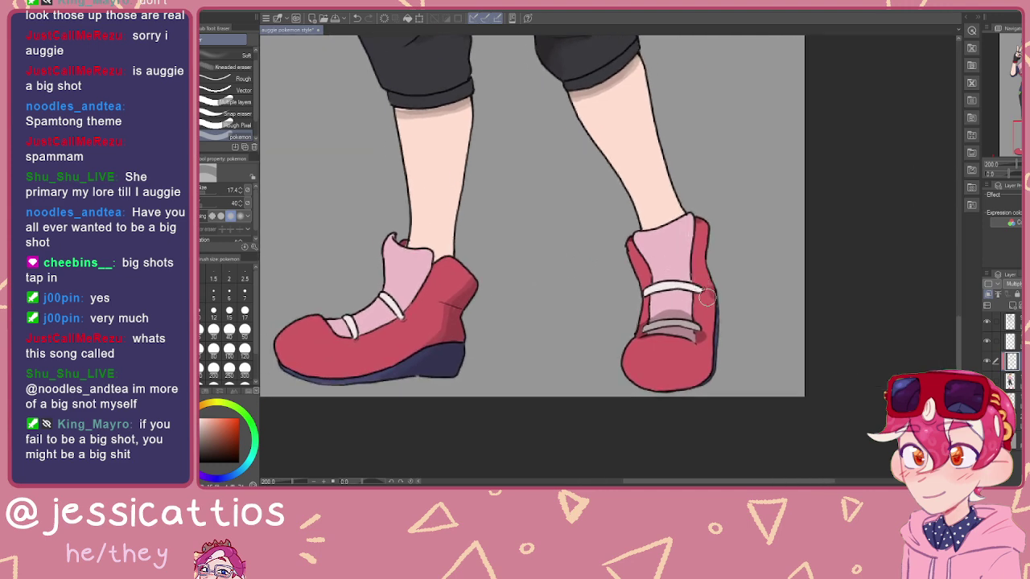
Step: Soften the shadow edges around the waist and on both sleeves of the pink hoodie
scroll(678, 236, up, 10)
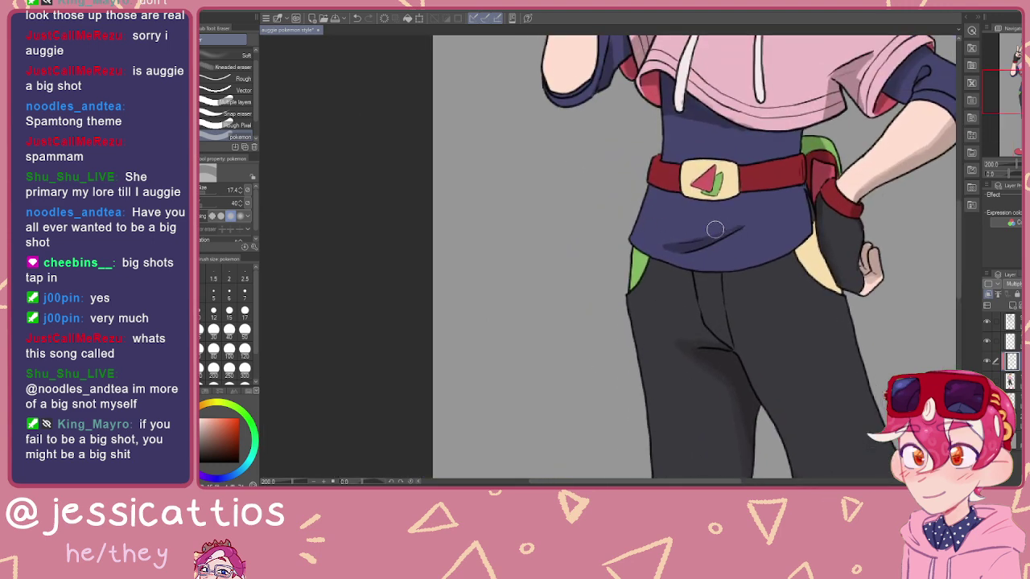
scroll(701, 226, right, 2)
scroll(701, 217, up, 1)
scroll(702, 205, right, 2)
scroll(701, 205, up, 1)
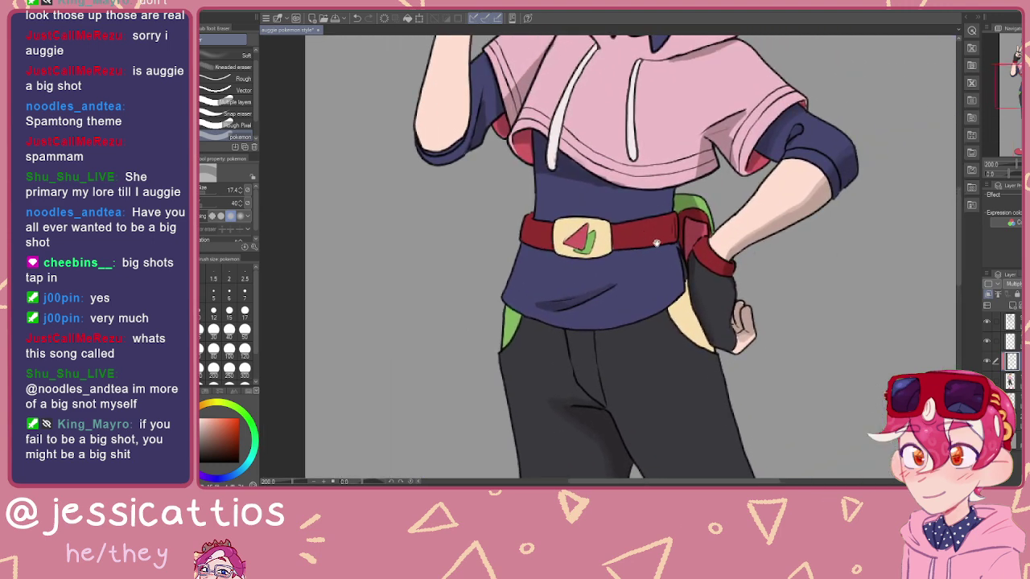
key(p)
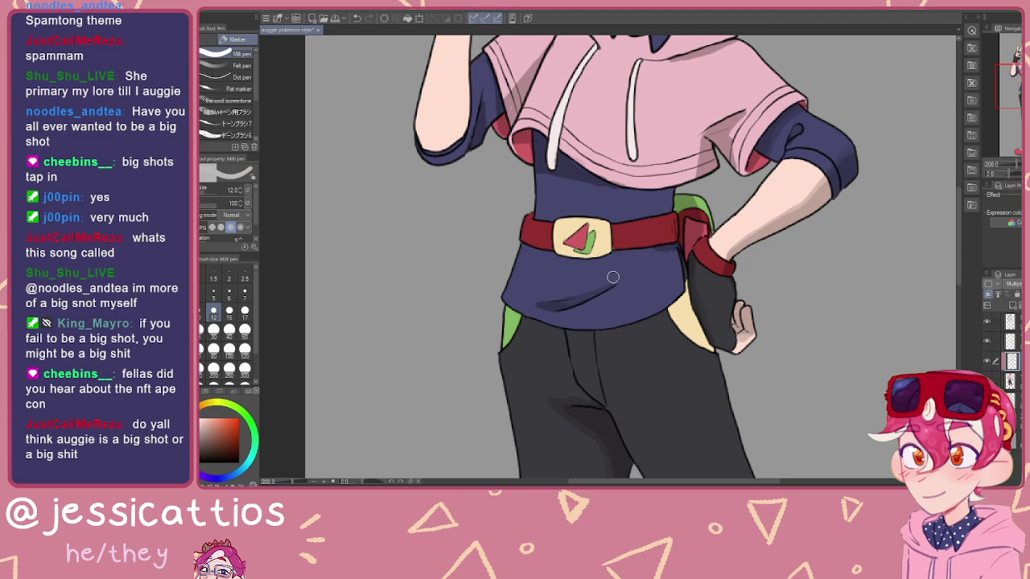
key(e)
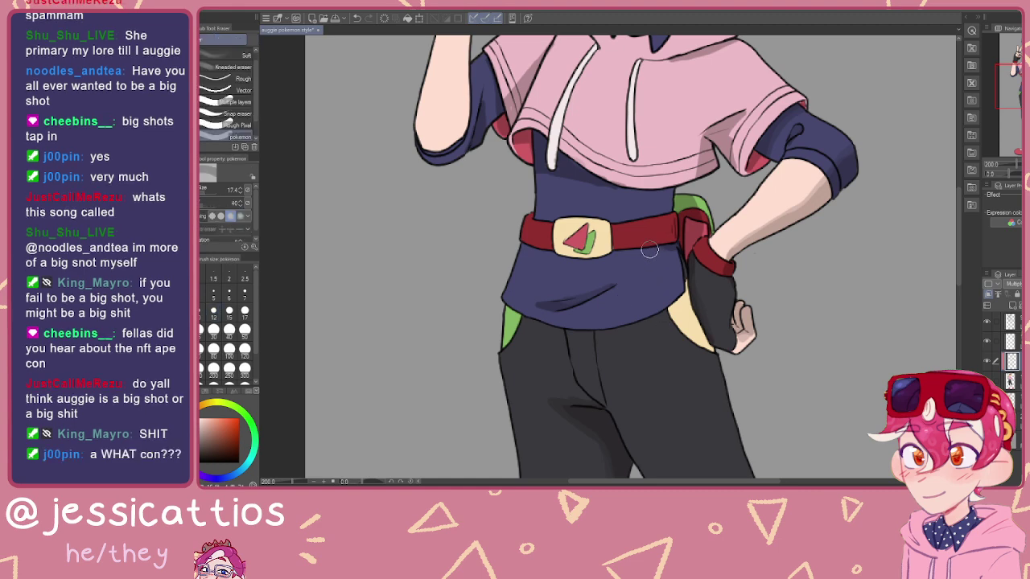
drag(472, 124, 581, 247)
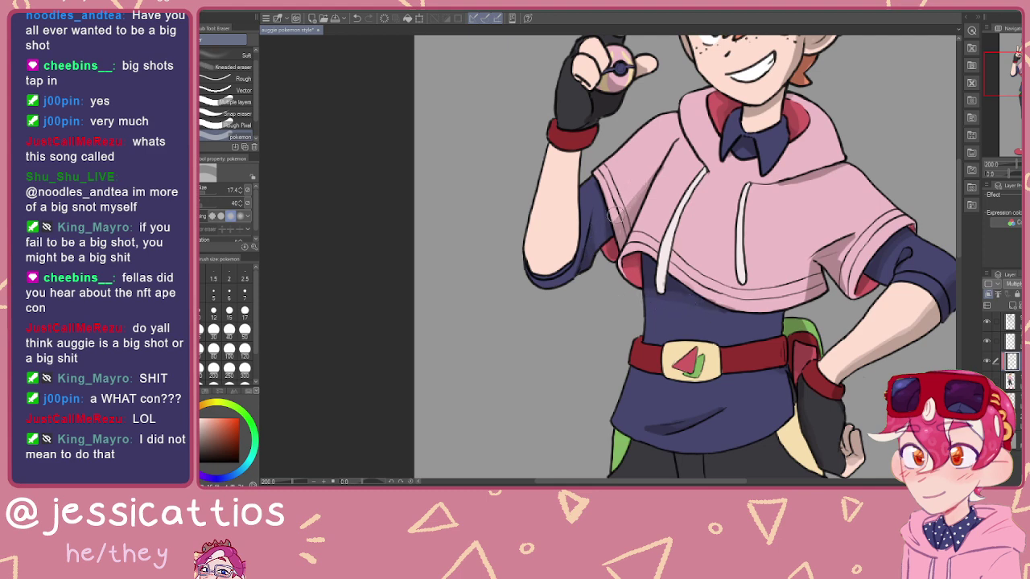
drag(699, 213, 631, 208)
scroll(631, 208, right, 2)
scroll(630, 207, down, 1)
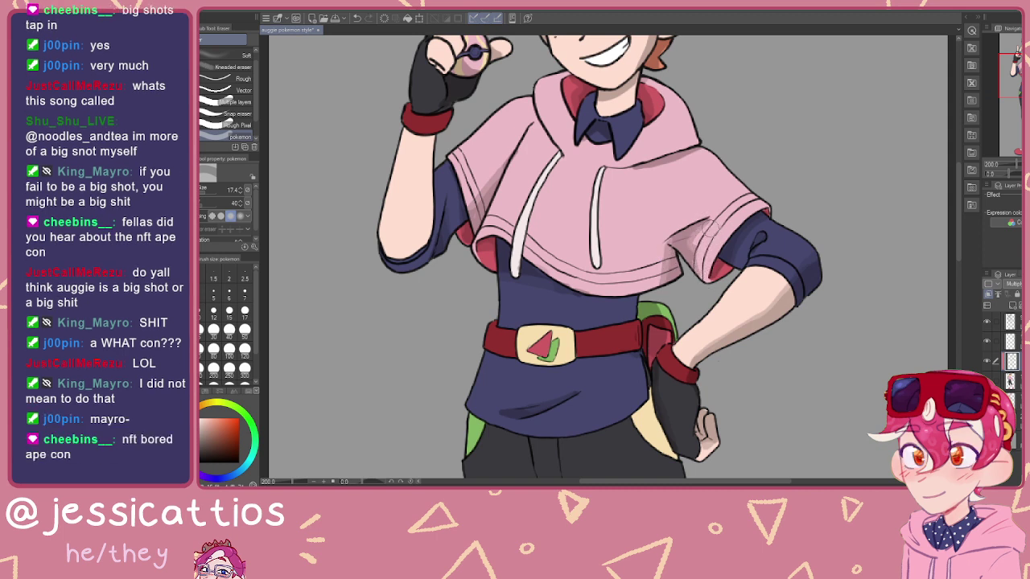
Step: Review the softened shading from the head down to the shoes at a reduced zoom
drag(650, 202, 711, 303)
mouse_move(641, 233)
mouse_down()
mouse_move(676, 277)
mouse_move(729, 306)
mouse_up()
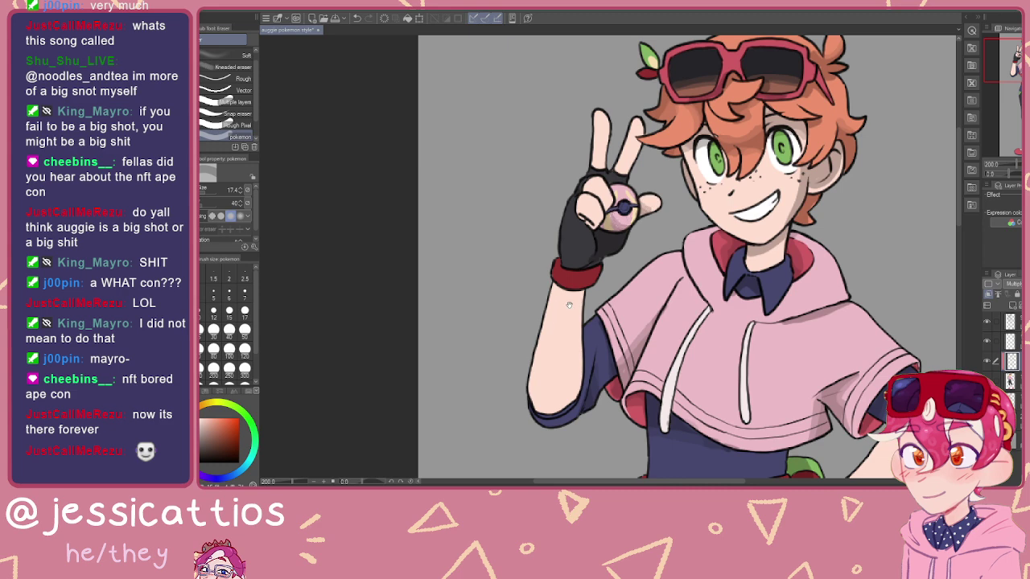
drag(568, 305, 610, 202)
drag(658, 287, 548, 268)
scroll(550, 294, down, 1)
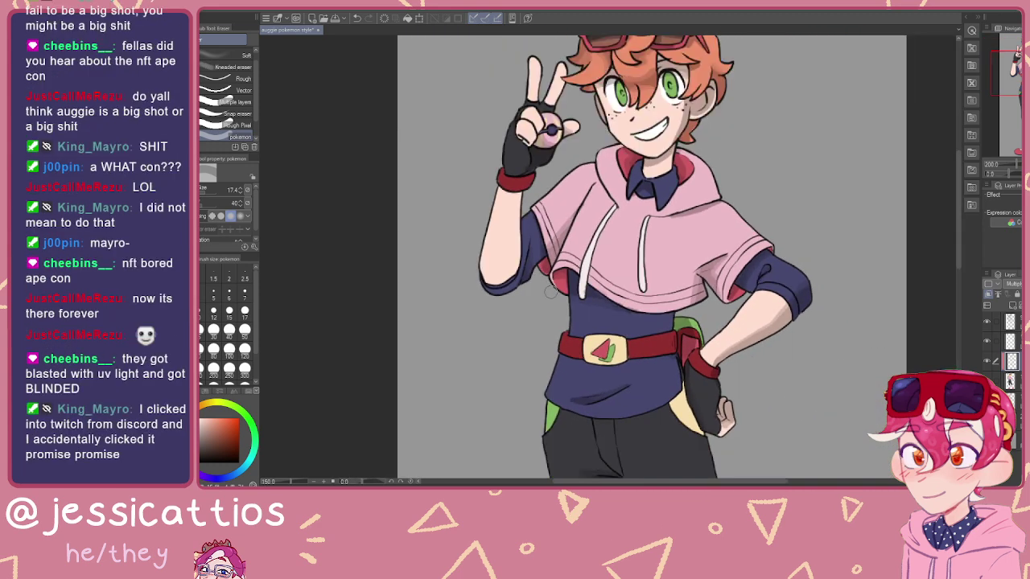
scroll(550, 296, down, 1)
drag(589, 407, 580, 315)
drag(590, 173, 582, 210)
drag(610, 437, 616, 129)
drag(658, 179, 579, 159)
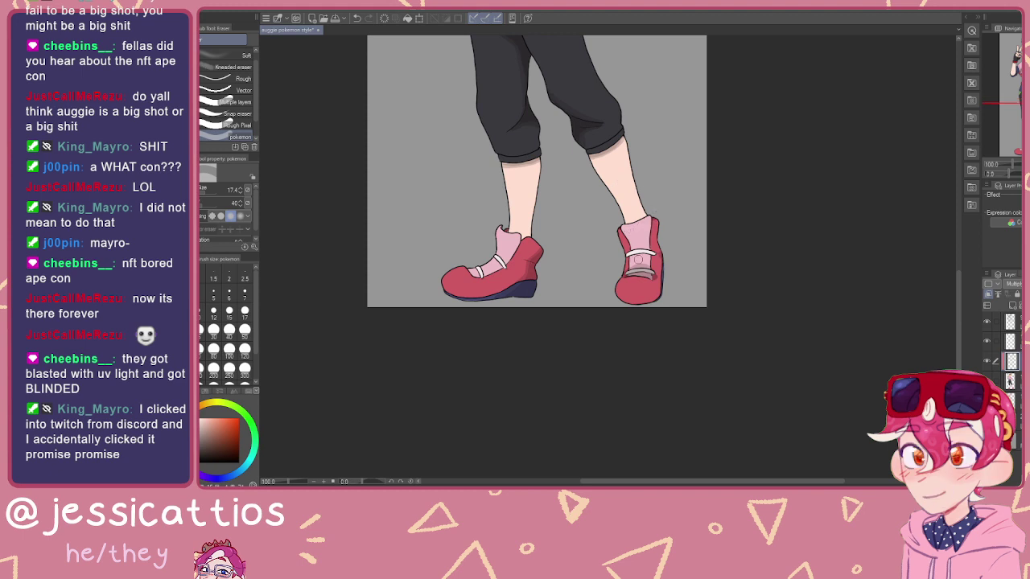
Step: Paint a shadow down the outer side of the outstretched leg's calf and its shoe, softening it with the eraser
key(p)
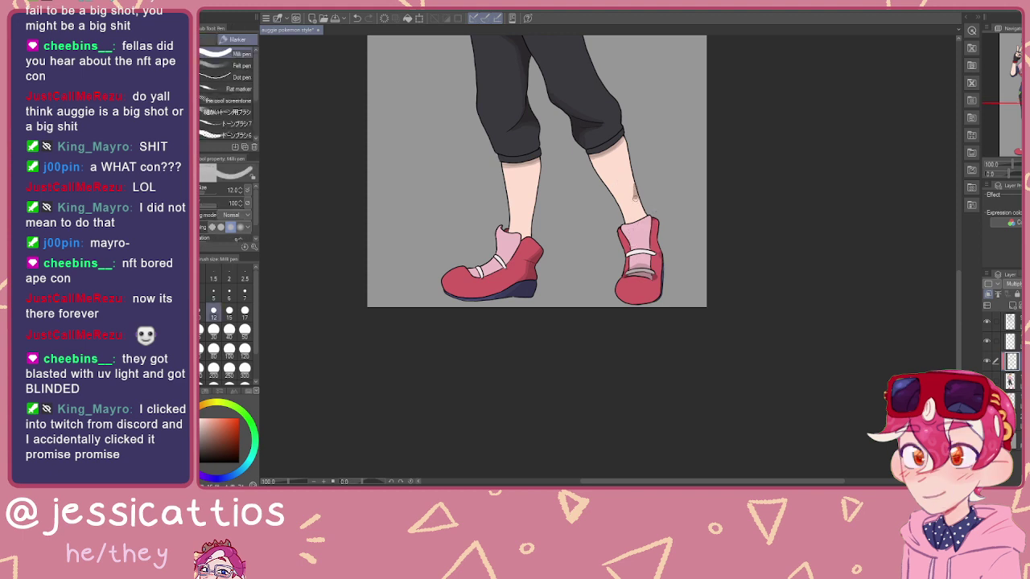
mouse_move(653, 251)
mouse_down()
mouse_move(661, 236)
mouse_move(639, 215)
mouse_up()
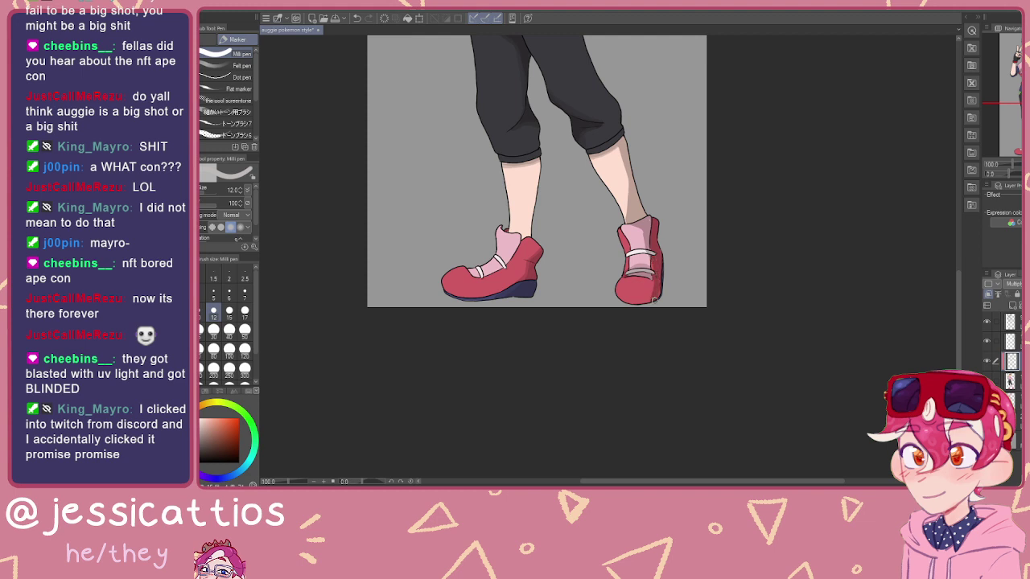
mouse_move(614, 202)
mouse_down()
mouse_move(604, 225)
mouse_move(602, 213)
mouse_up()
key(e)
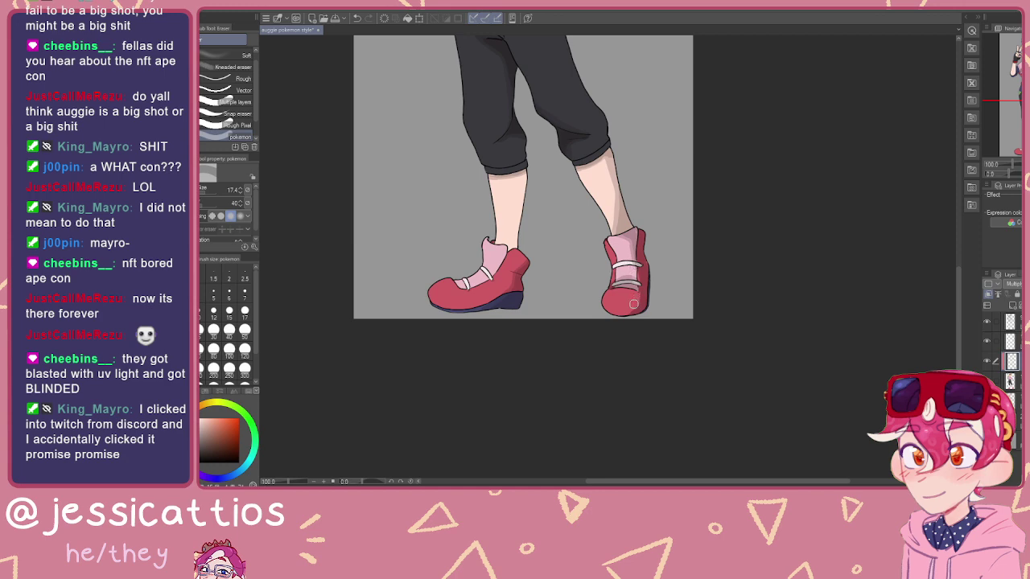
Step: Add a new layer for a second level of shadows, set it to Multiply and clip it to the layer below
drag(564, 292, 668, 262)
drag(651, 228, 617, 292)
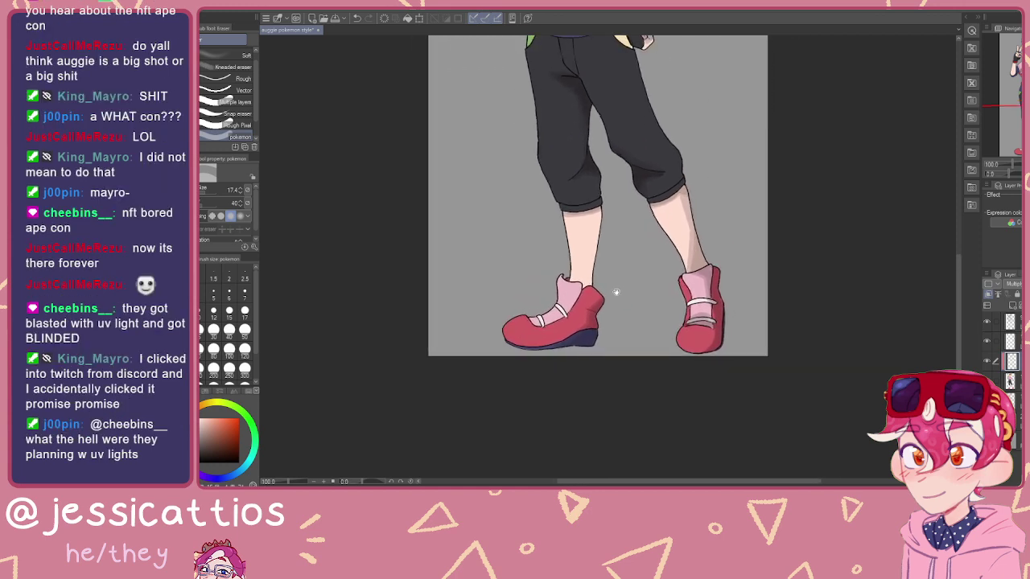
scroll(616, 292, down, 5)
mouse_move(593, 229)
mouse_down()
mouse_move(597, 202)
mouse_move(603, 245)
mouse_up()
scroll(604, 245, up, 5)
click(1013, 307)
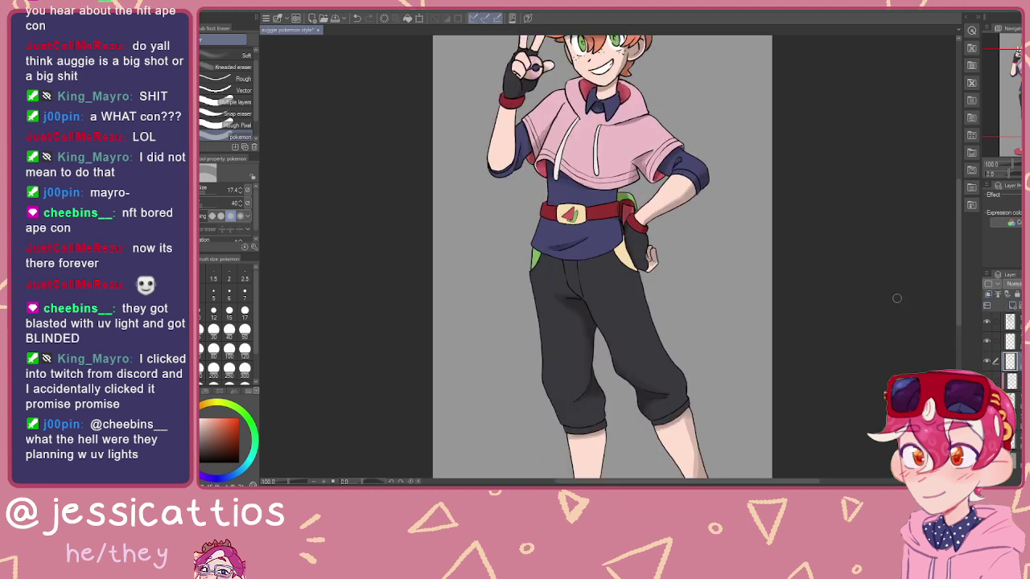
click(989, 294)
Step: Switch back to the Milli pen and reduce its size to 7 for shading around the face
key(p)
drag(405, 117, 410, 270)
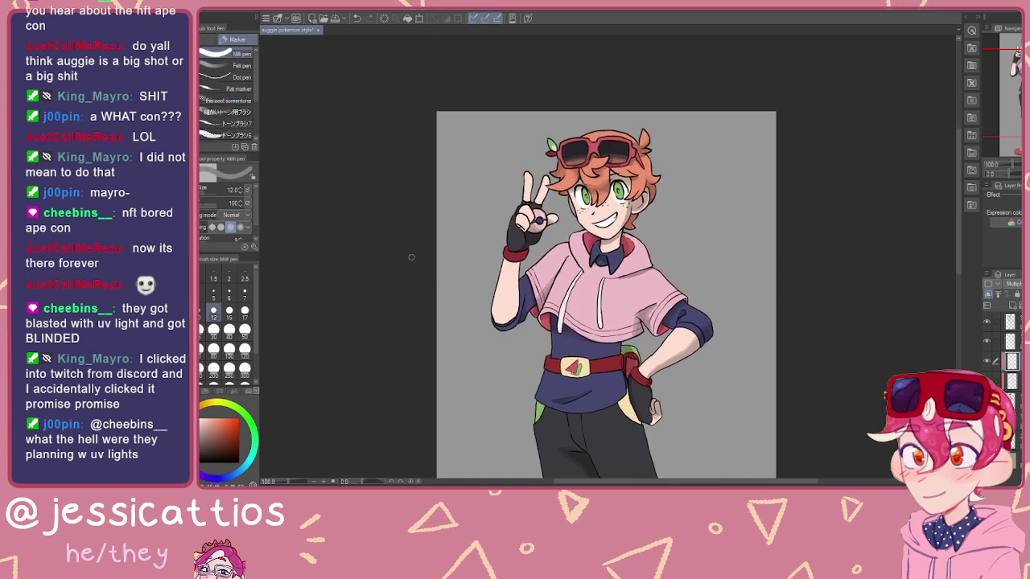
scroll(734, 196, up, 5)
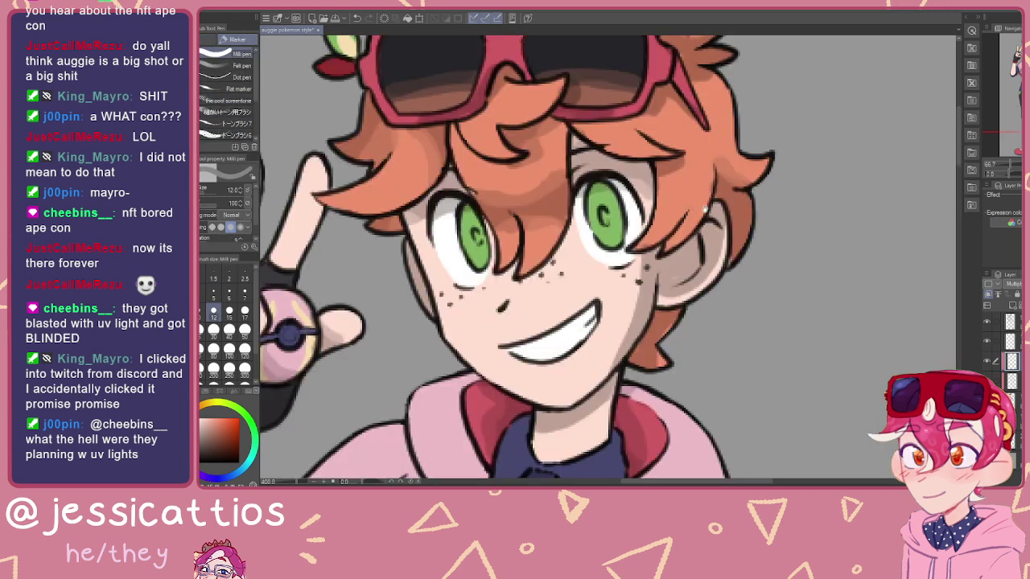
key(bracketleft)
key(bracketleft)
key(bracketleft)
Step: Try a deeper shadow stroke where the hair overlaps the ear
drag(643, 223, 664, 203)
click(633, 228)
key(ctrl+z)
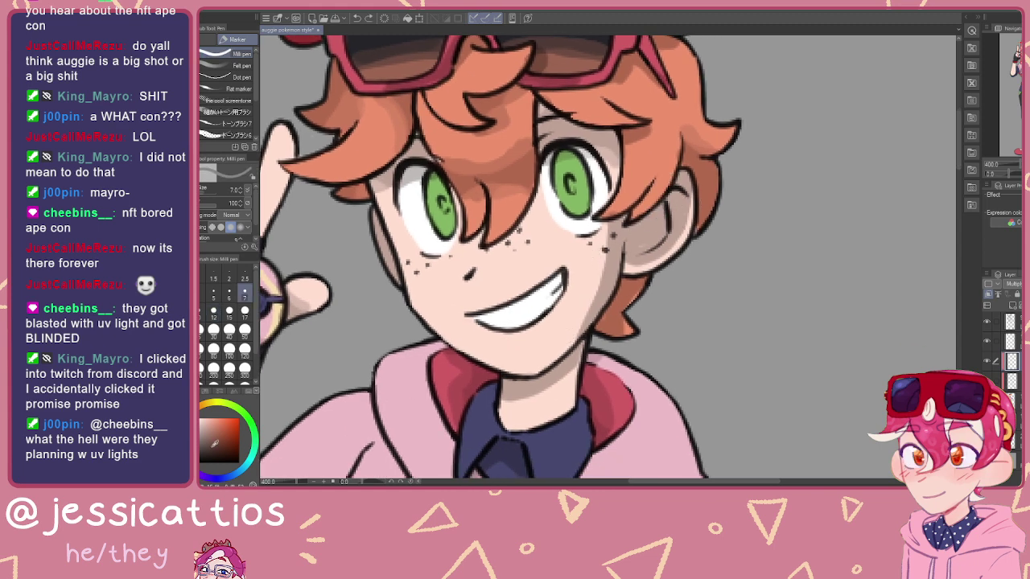
drag(662, 208, 638, 226)
key(ctrl+z)
Step: Change the shadow colour to a pale blue and paint the deeper shadow under the hair on the ear
click(221, 478)
drag(662, 207, 638, 224)
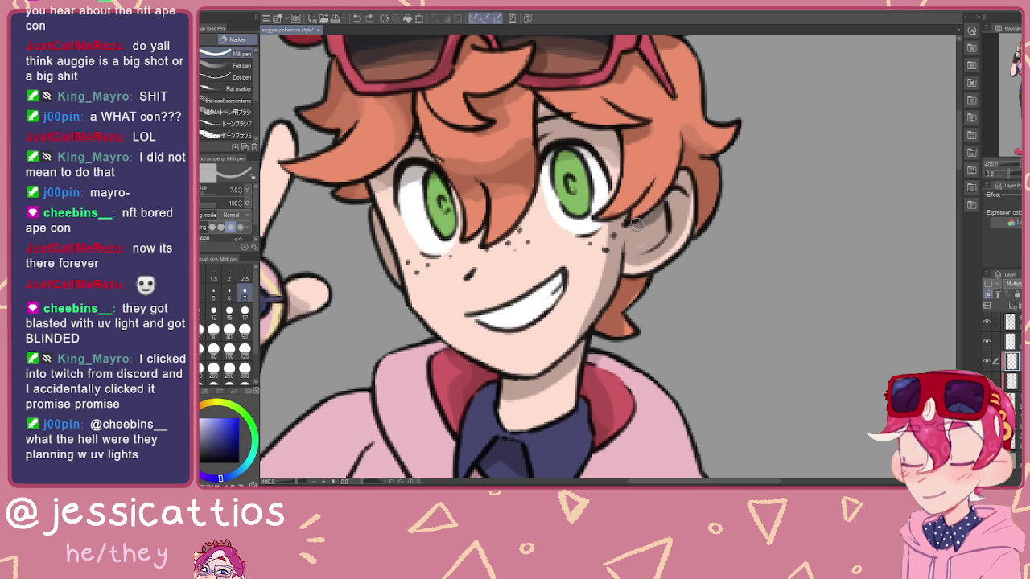
key(ctrl+z)
click(206, 428)
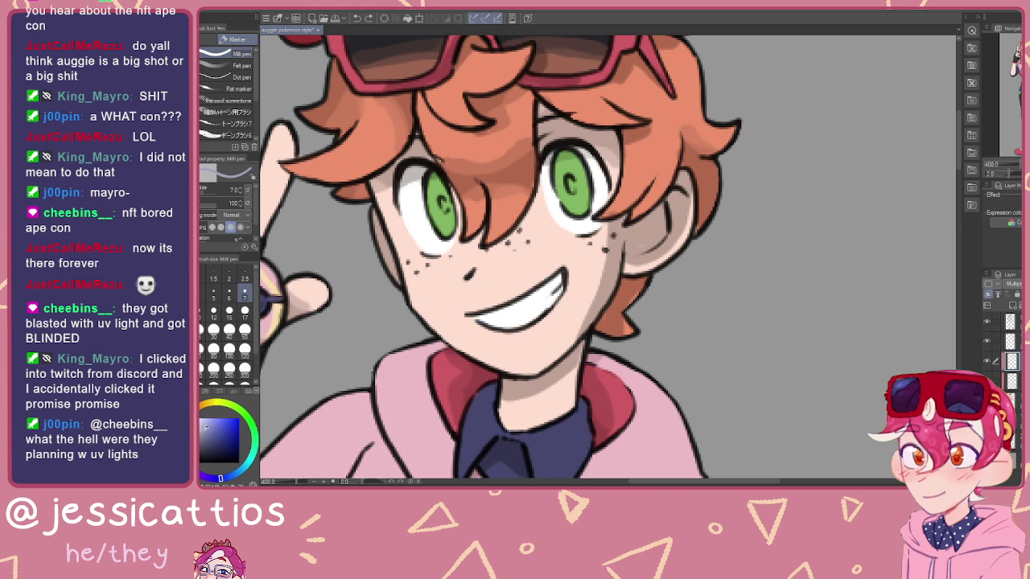
mouse_move(661, 203)
mouse_down()
mouse_move(632, 224)
mouse_move(662, 210)
mouse_move(687, 165)
mouse_up()
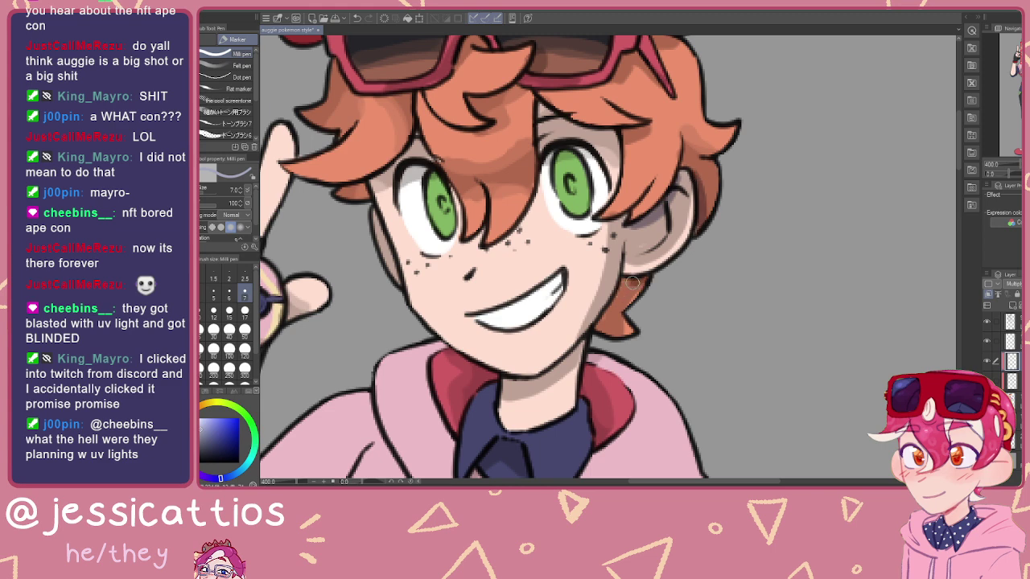
Step: Deepen the shadows in the hair at the nape and beside the tuft behind the sunglasses
drag(616, 299, 600, 323)
drag(509, 351, 557, 274)
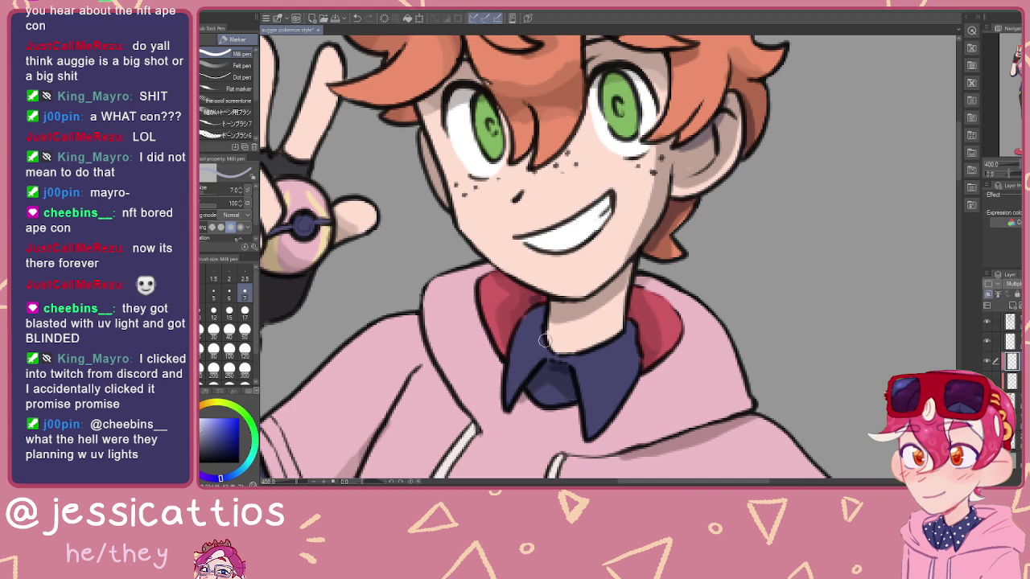
scroll(545, 340, down, 2)
drag(531, 302, 547, 352)
scroll(613, 214, up, 2)
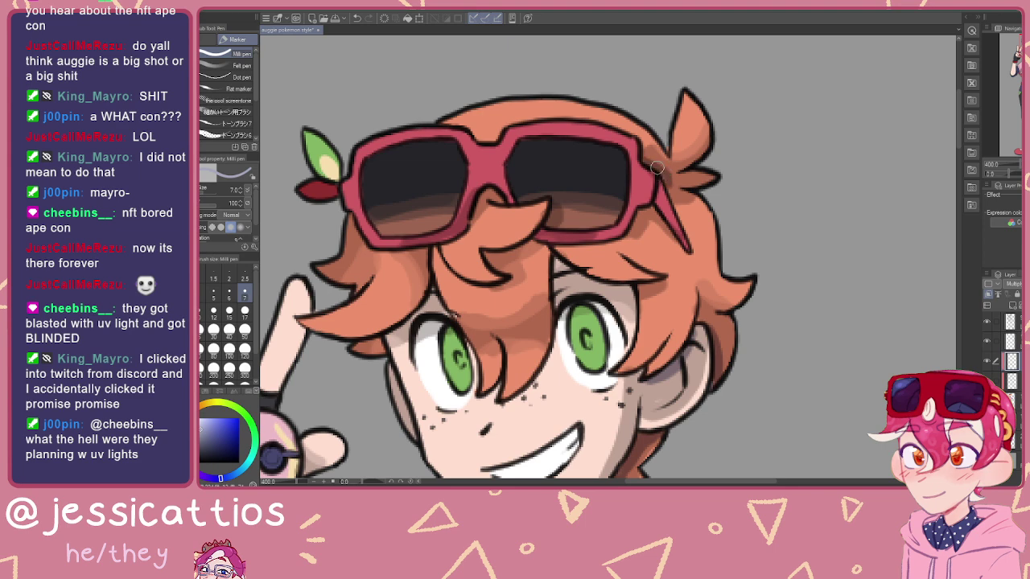
Step: Deepen the shadows in the hoodie fold under the bent arm and inside that sleeve's opening
scroll(650, 164, down, 3)
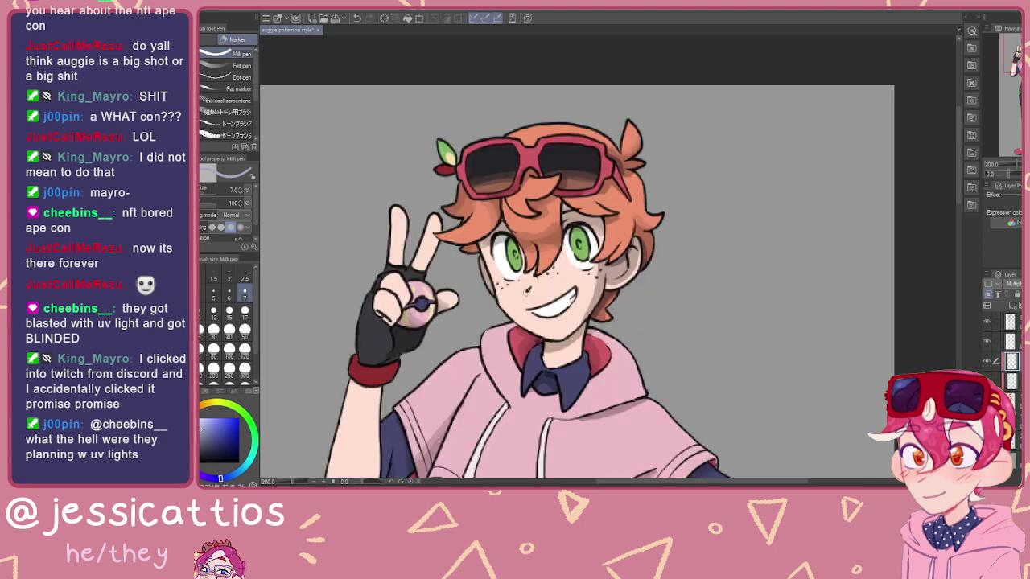
scroll(599, 221, down, 2)
scroll(599, 220, up, 5)
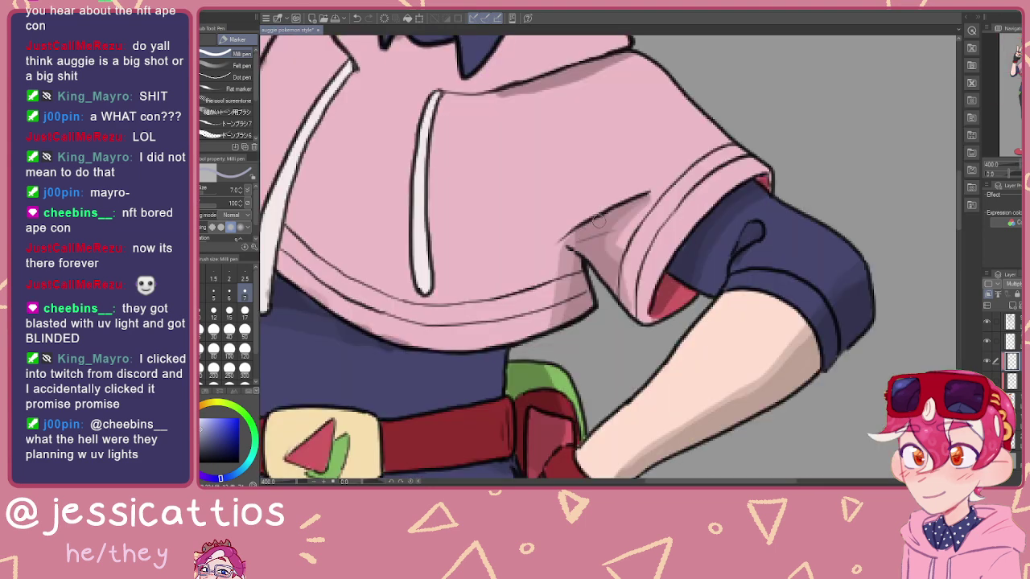
mouse_move(599, 220)
mouse_down()
mouse_move(577, 235)
mouse_move(581, 253)
mouse_up()
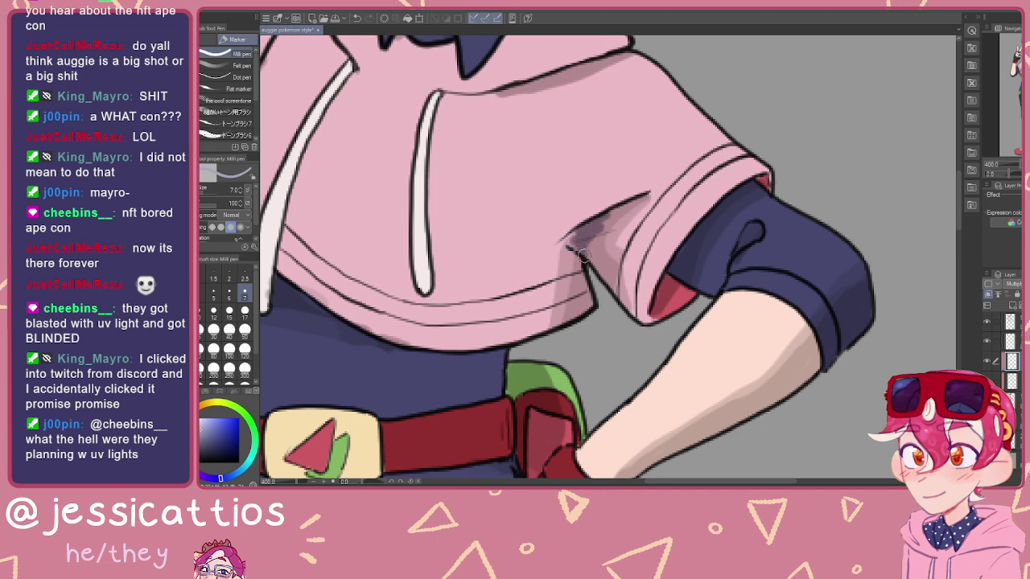
drag(665, 278, 660, 294)
Step: Paint a deeper shadow on the black trousers from the crotch fold down the inner thigh
mouse_move(517, 367)
mouse_down()
mouse_move(603, 237)
mouse_move(684, 223)
mouse_up()
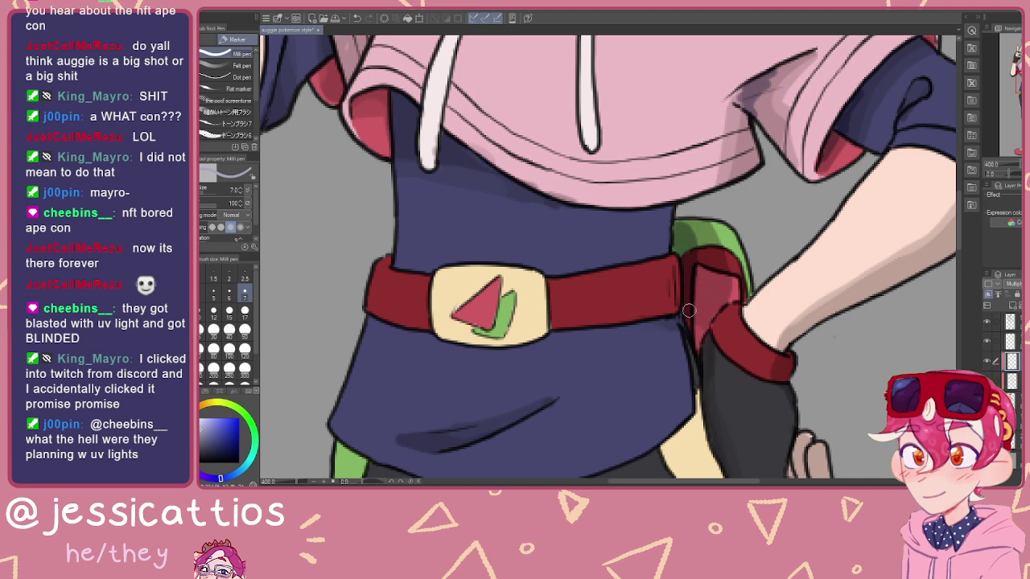
drag(719, 383, 596, 250)
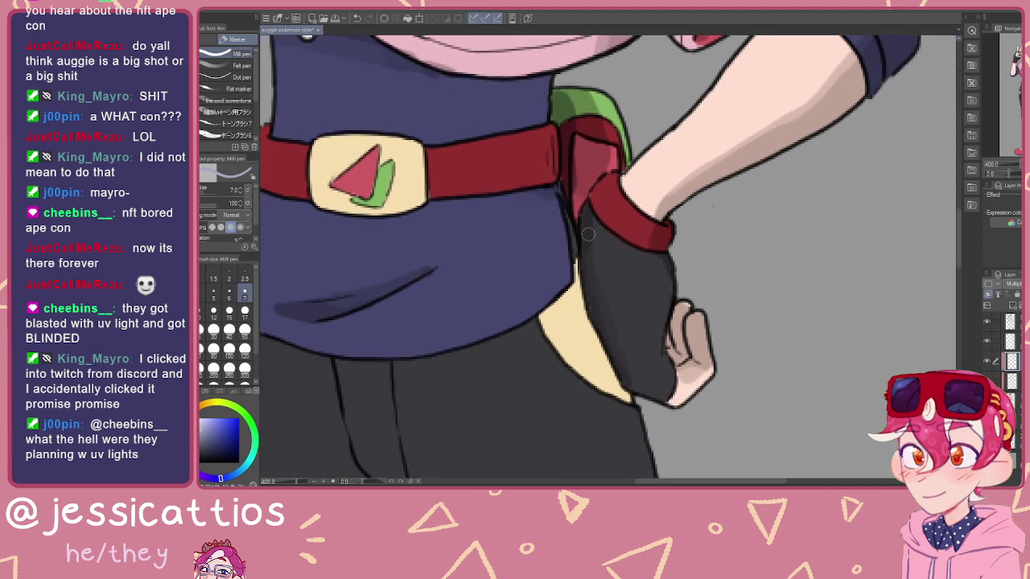
drag(502, 432, 652, 252)
drag(607, 288, 576, 217)
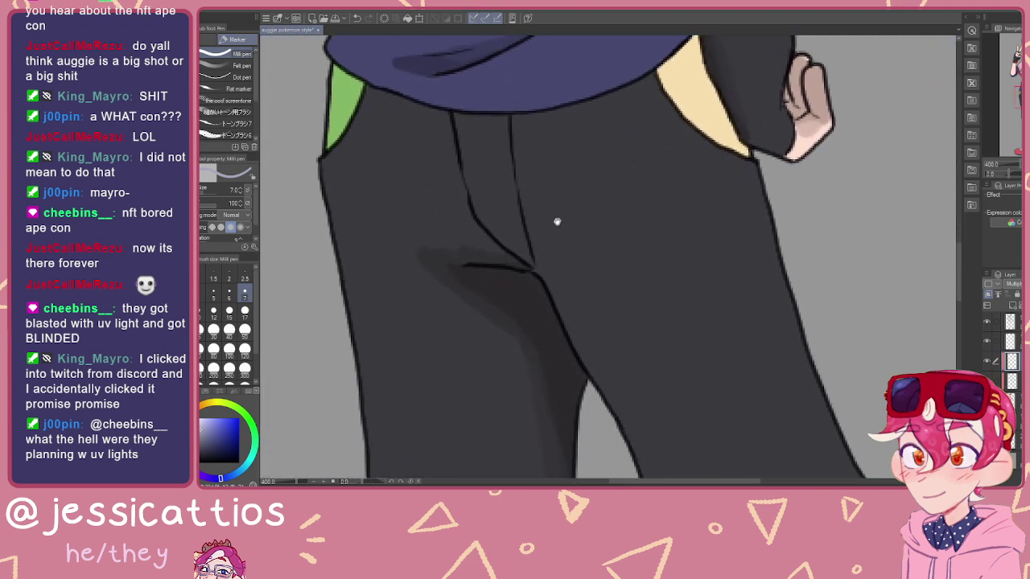
mouse_move(521, 276)
mouse_down()
mouse_move(575, 400)
mouse_move(582, 379)
mouse_move(558, 338)
mouse_move(575, 378)
mouse_up()
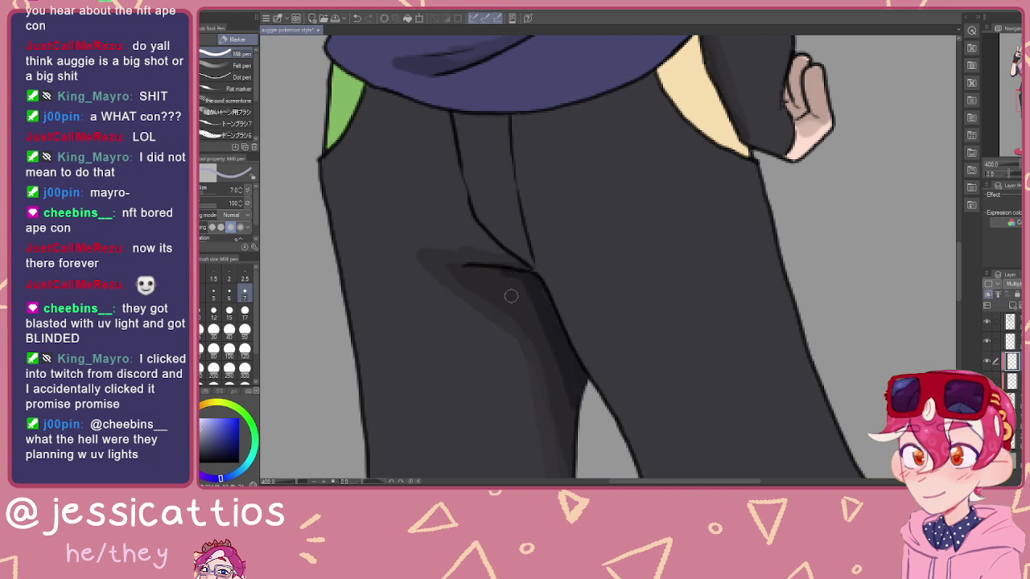
Step: Deepen the shadows in the knee folds of both trouser legs
scroll(521, 320, down, 2)
scroll(568, 322, down, 1)
drag(617, 346, 650, 208)
key(ctrl+z)
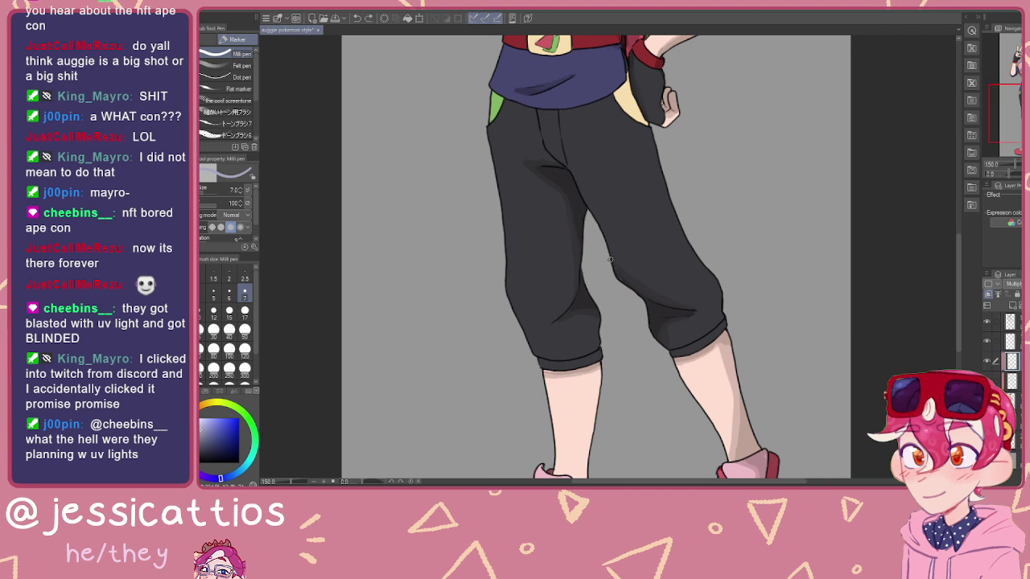
scroll(665, 322, up, 4)
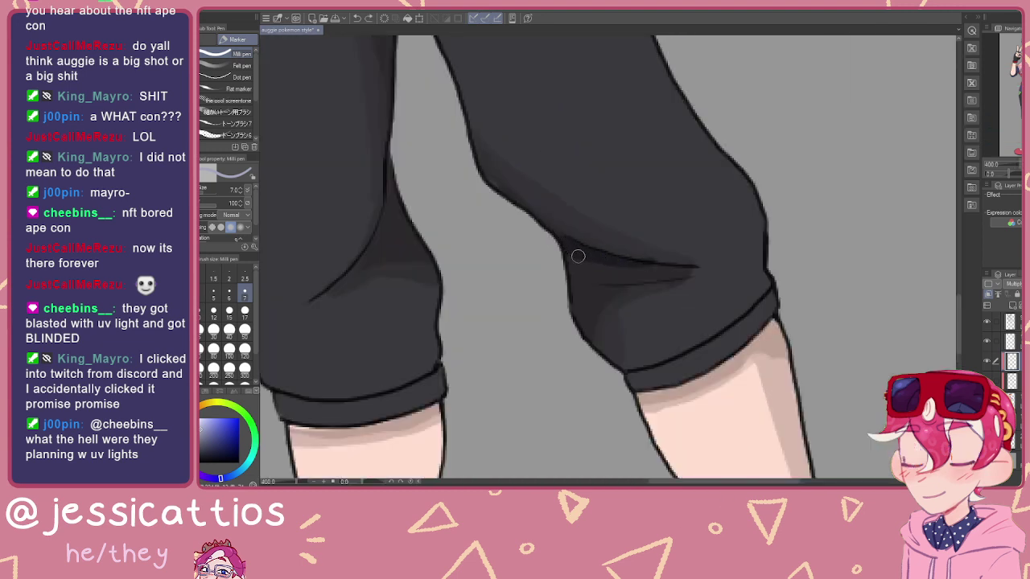
drag(571, 258, 696, 244)
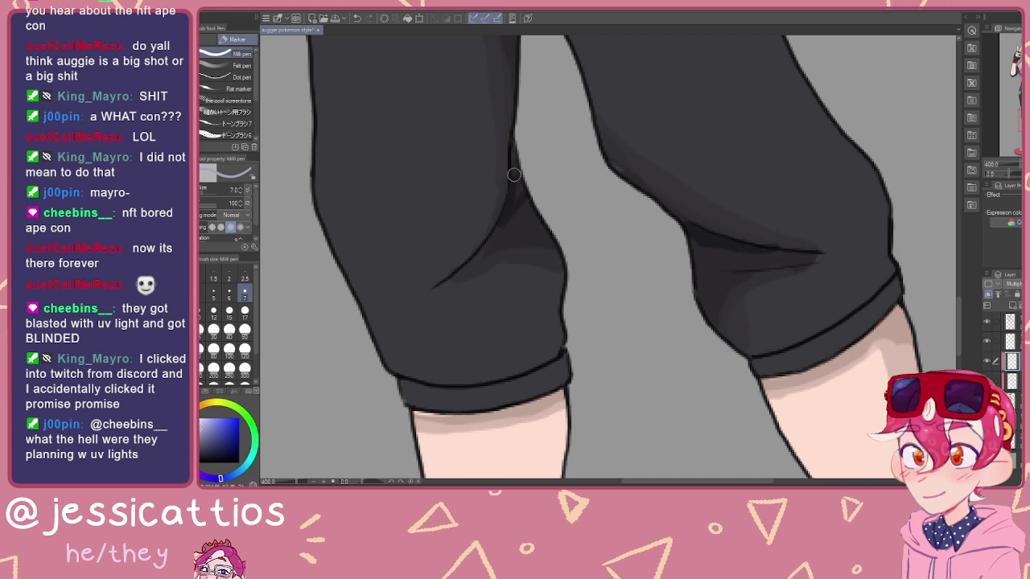
drag(587, 203, 543, 60)
key(ctrl+minus)
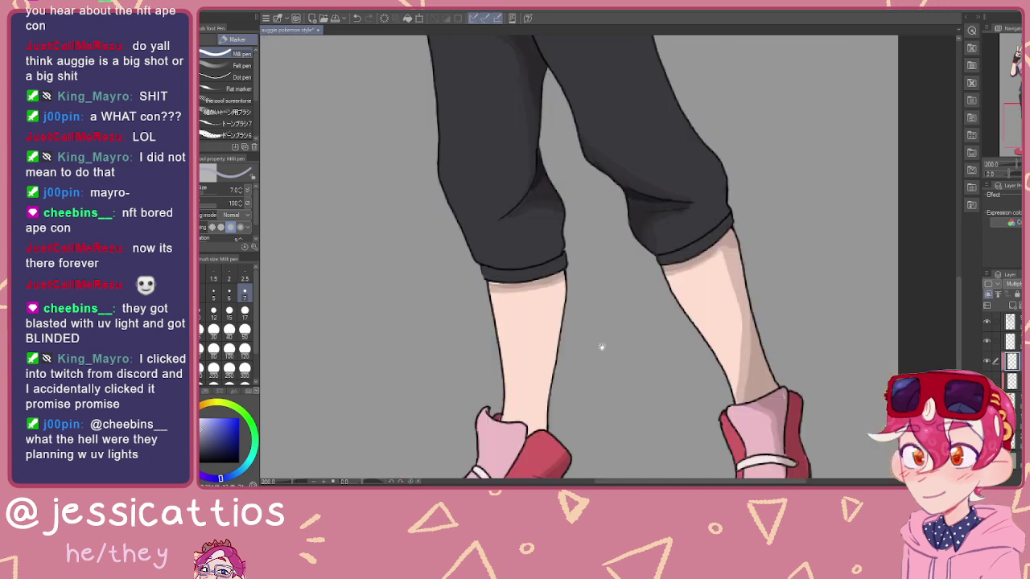
Step: Deepen the shading around the heel and sole of the red shoe seen from the side
drag(602, 347, 521, 234)
drag(639, 252, 555, 199)
key(ctrl+plus)
mouse_move(634, 177)
mouse_down()
mouse_move(627, 215)
mouse_move(651, 185)
mouse_move(638, 176)
mouse_move(650, 191)
mouse_move(614, 232)
mouse_move(647, 204)
mouse_move(651, 185)
mouse_move(644, 265)
mouse_up()
key(ctrl+z)
scroll(650, 356, down, 6)
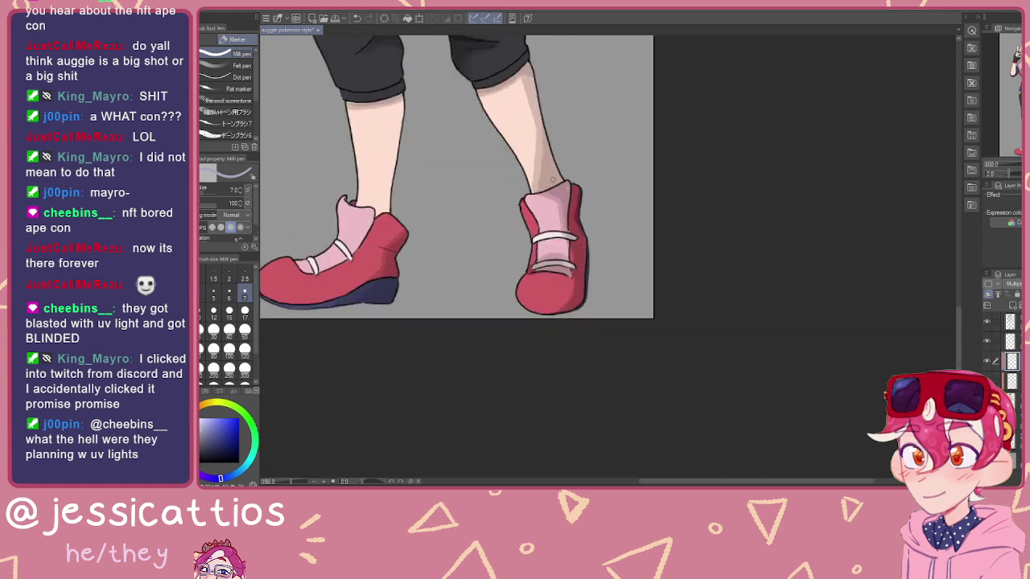
scroll(650, 270, up, 6)
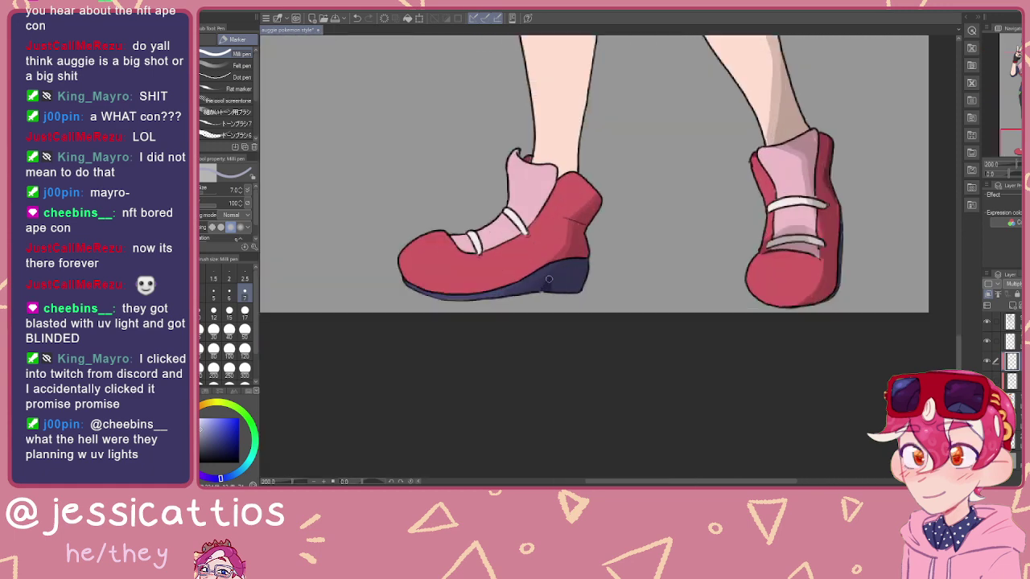
mouse_move(571, 265)
mouse_down()
mouse_move(551, 290)
mouse_move(590, 241)
mouse_up()
scroll(573, 291, up, 2)
scroll(586, 188, down, 6)
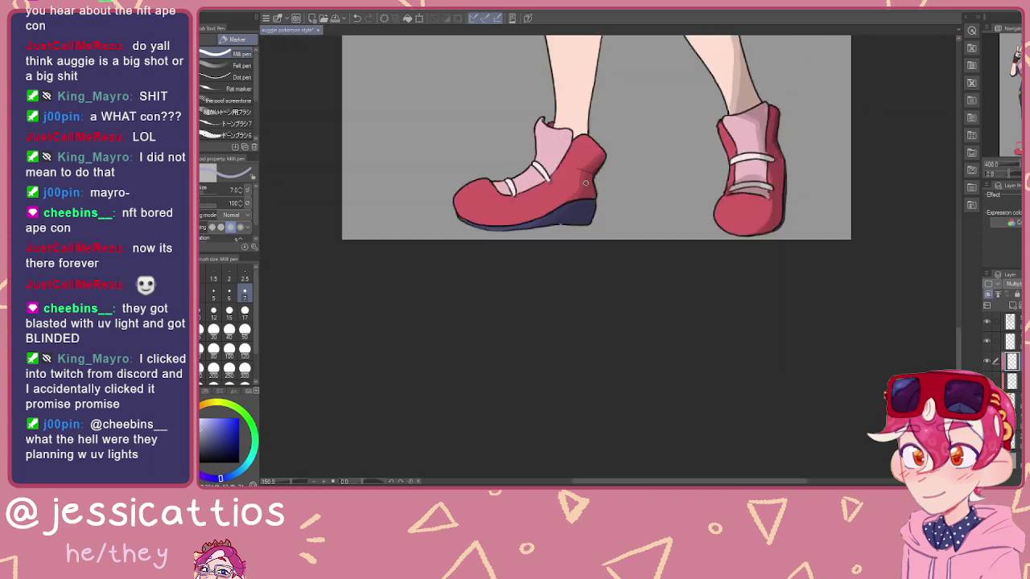
Step: Add a new layer clipped to the one below and set its blending mode to Overlay
drag(609, 83, 628, 198)
drag(628, 145, 613, 256)
drag(595, 164, 582, 232)
scroll(580, 230, up, 2)
scroll(570, 225, down, 1)
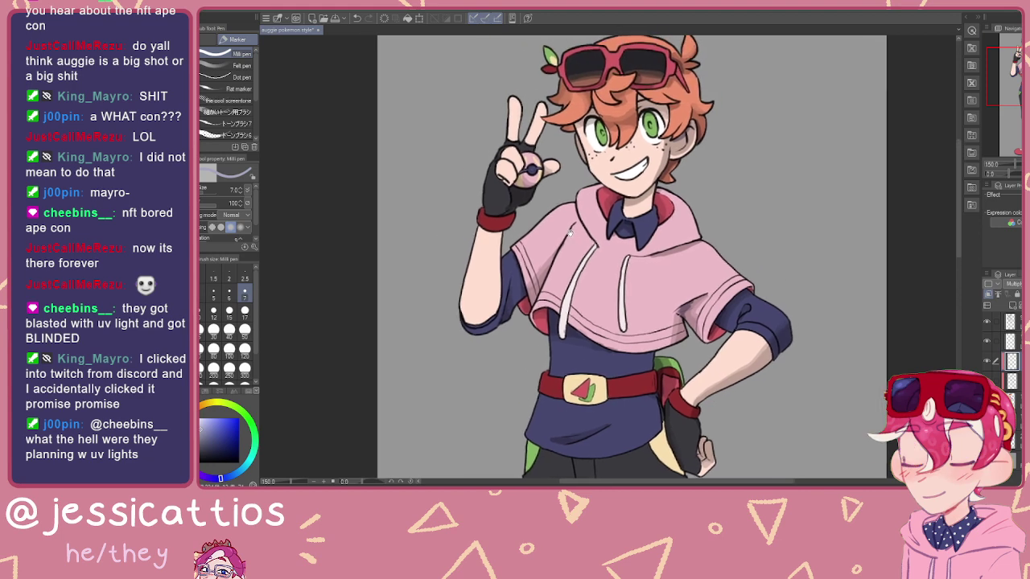
scroll(542, 216, up, 4)
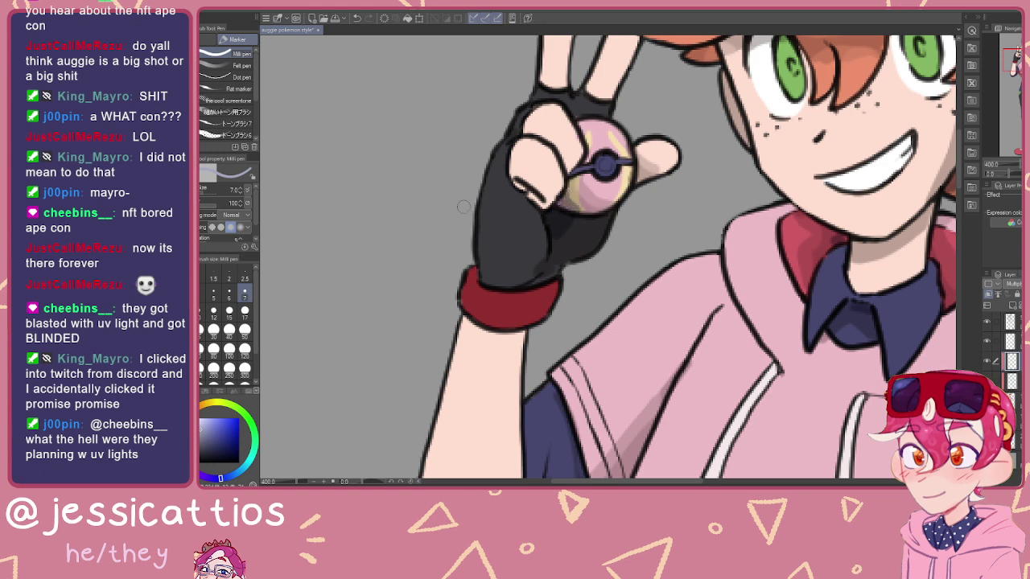
scroll(540, 233, down, 4)
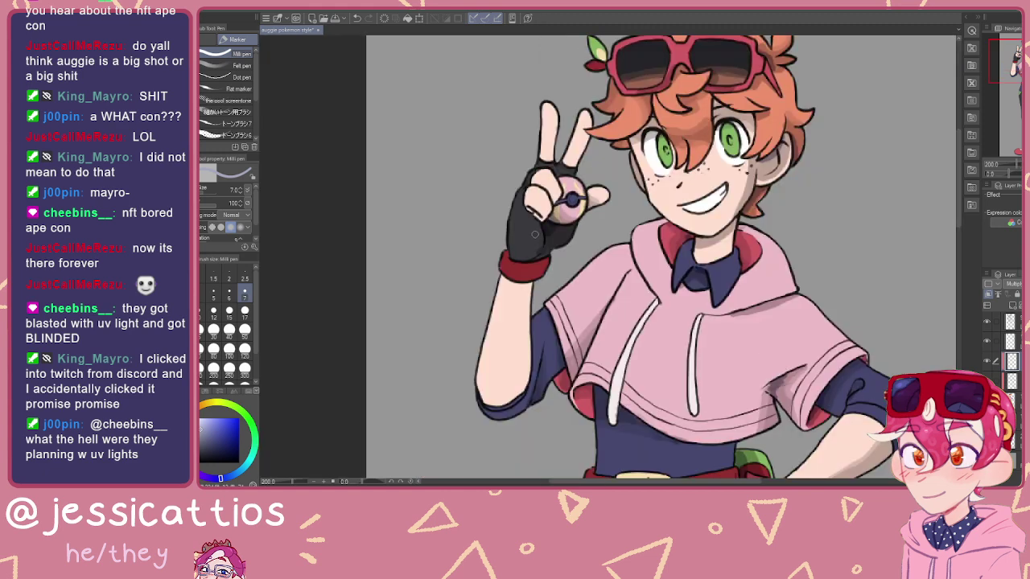
drag(562, 222, 553, 223)
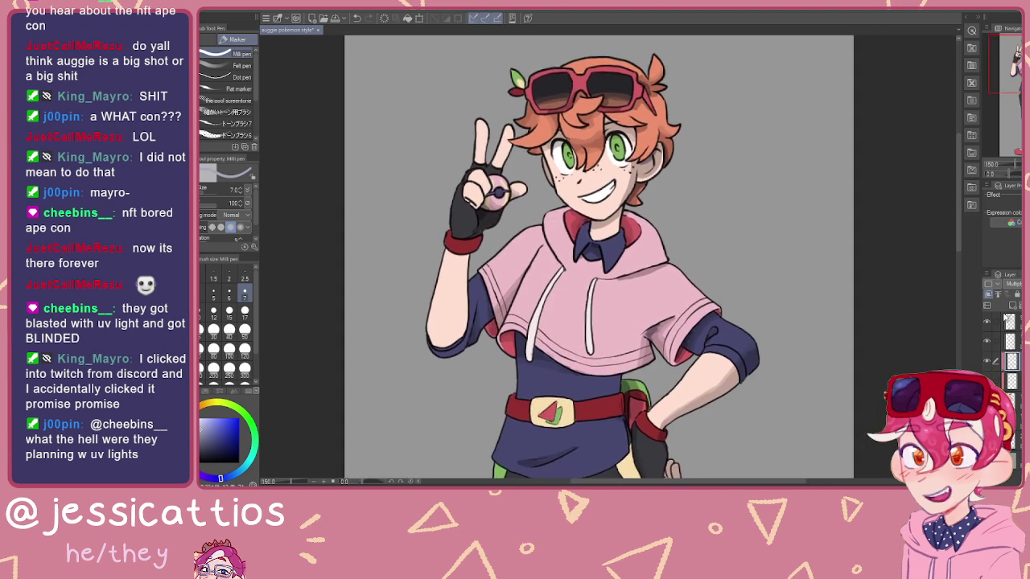
click(1012, 307)
click(989, 295)
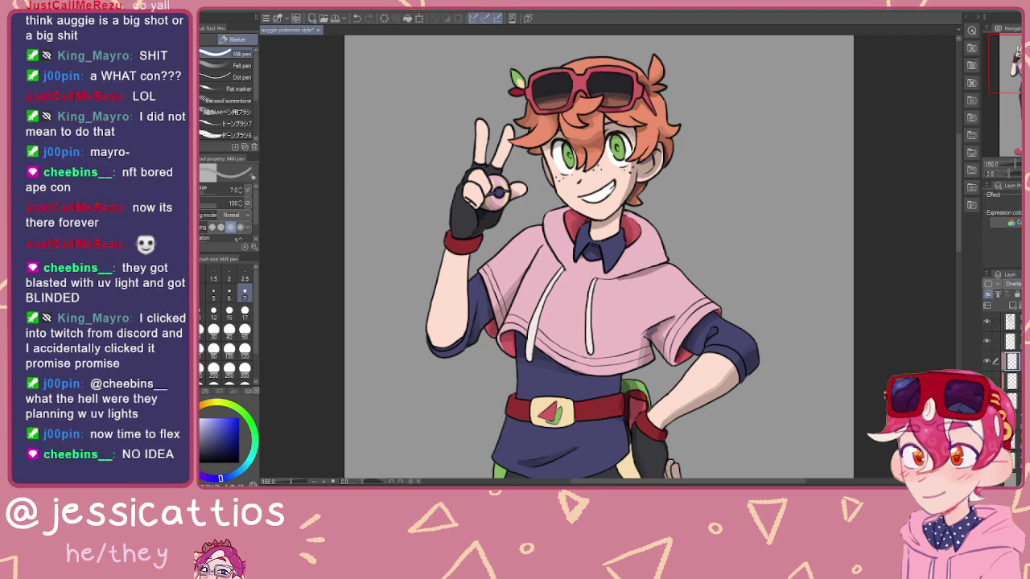
Step: Paint light highlights on the cheek and across the bangs and side locks of the orange hair
scroll(588, 187, up, 2)
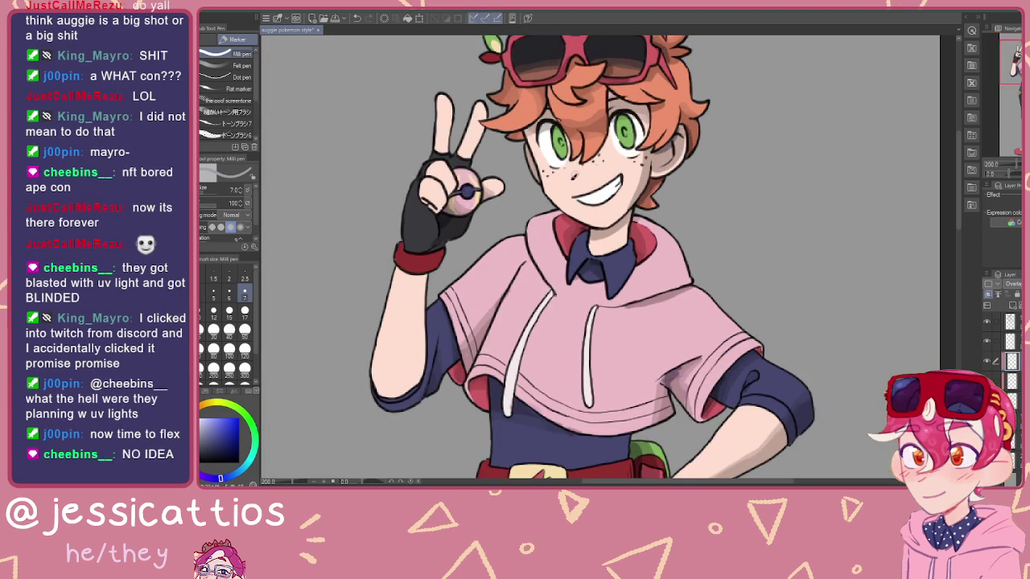
scroll(600, 207, up, 2)
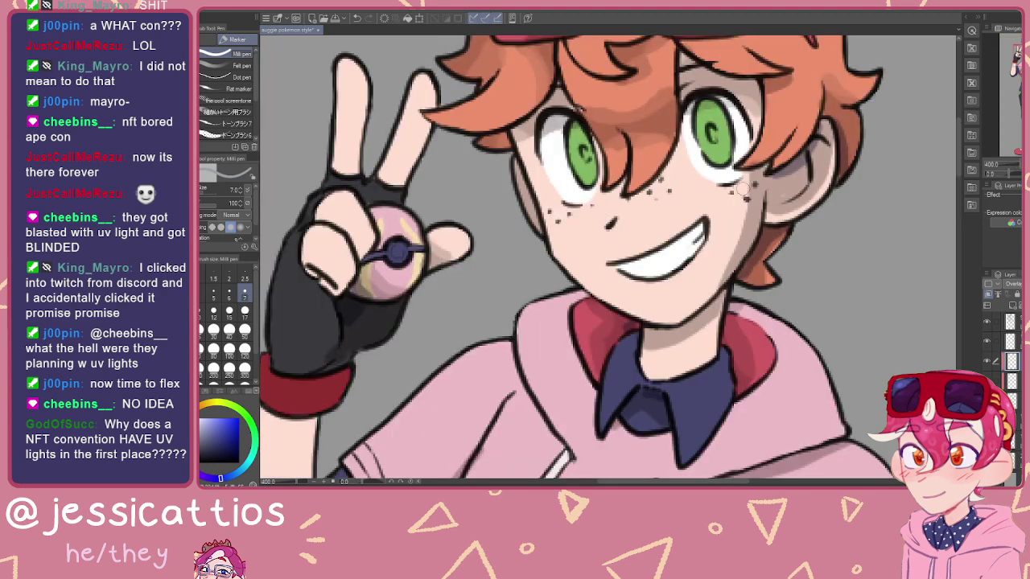
drag(627, 69, 641, 185)
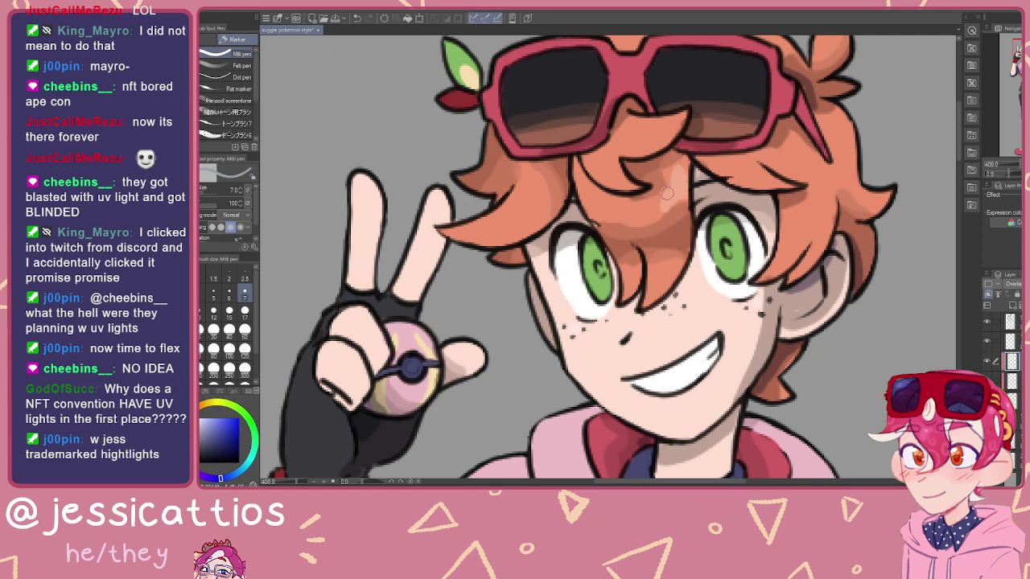
drag(744, 193, 615, 189)
drag(717, 126, 716, 167)
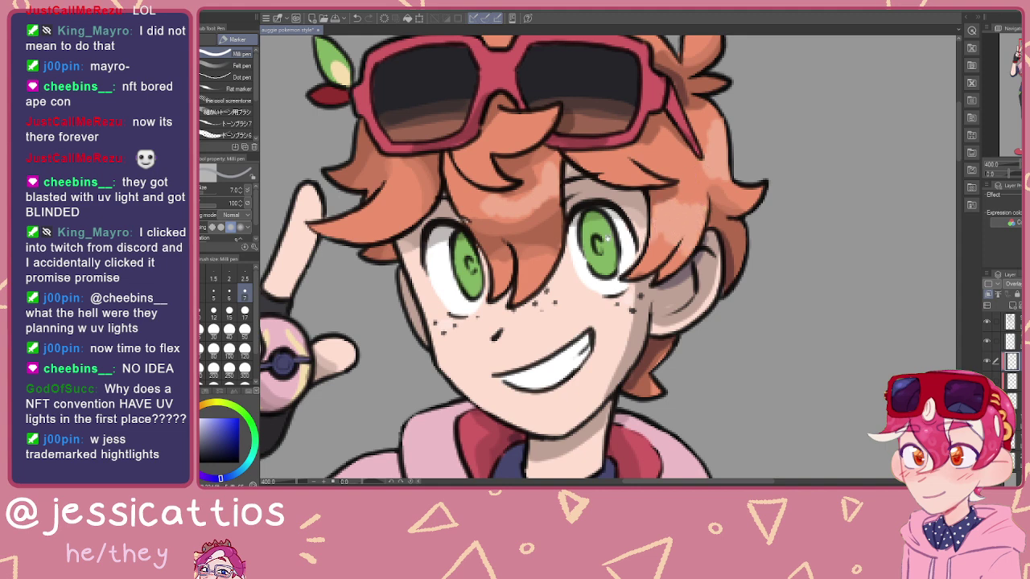
drag(618, 239, 753, 191)
mouse_move(545, 168)
mouse_down()
mouse_move(530, 179)
mouse_move(541, 166)
mouse_move(511, 171)
mouse_up()
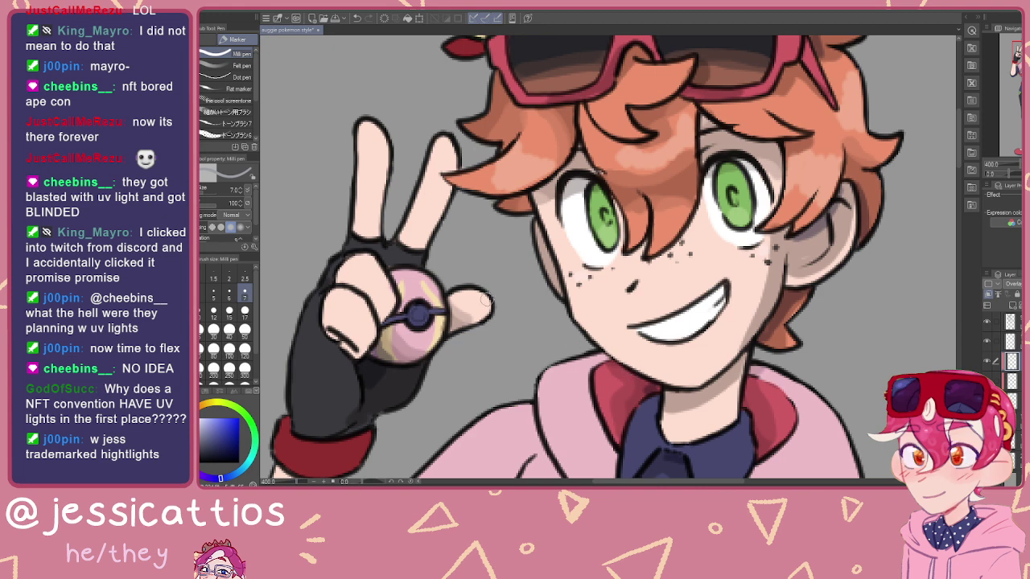
Step: Add highlights to the raised fingers and to the hair tuft behind the sunglasses
drag(455, 207, 581, 315)
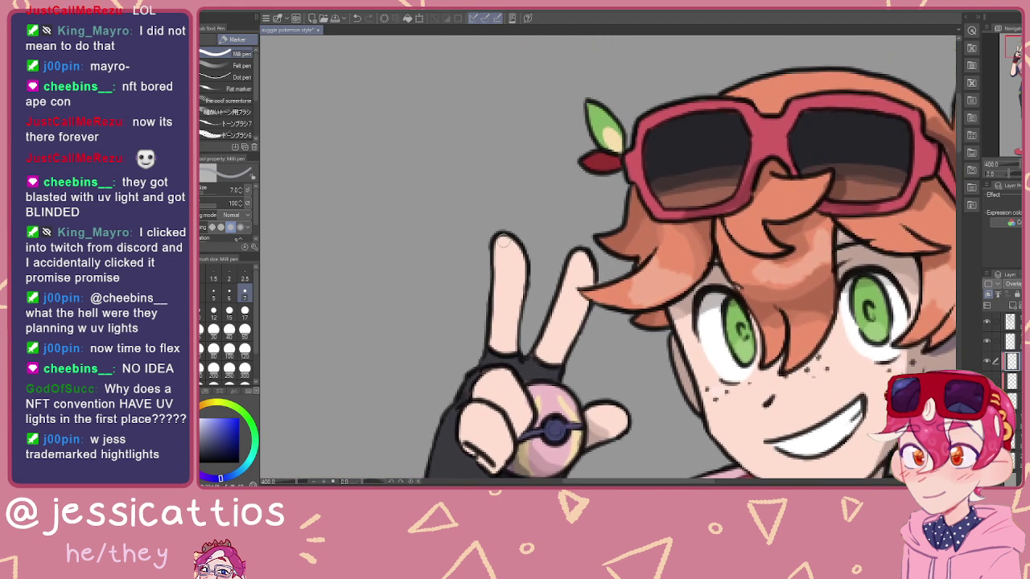
drag(596, 276, 470, 322)
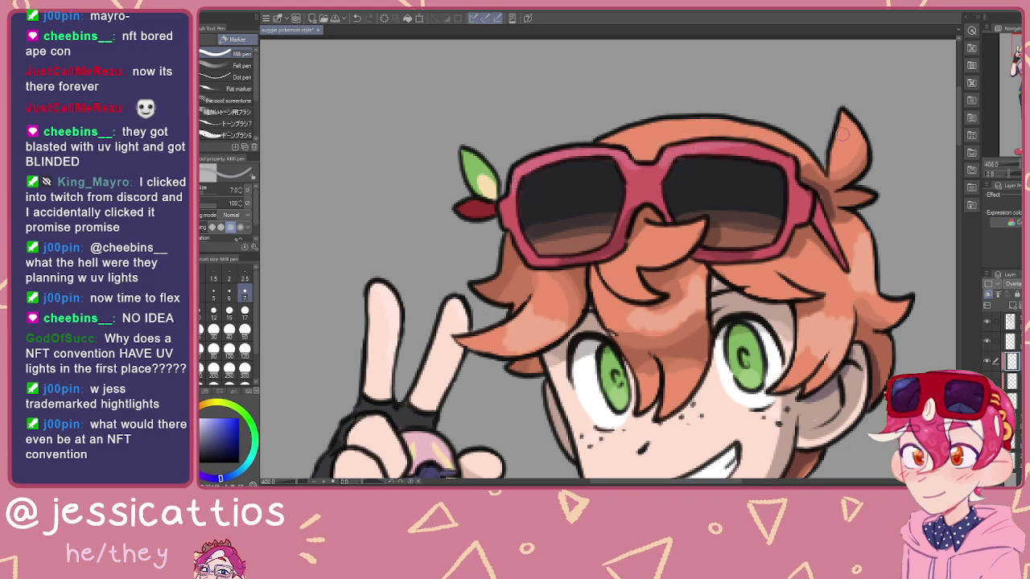
scroll(631, 378, down, 3)
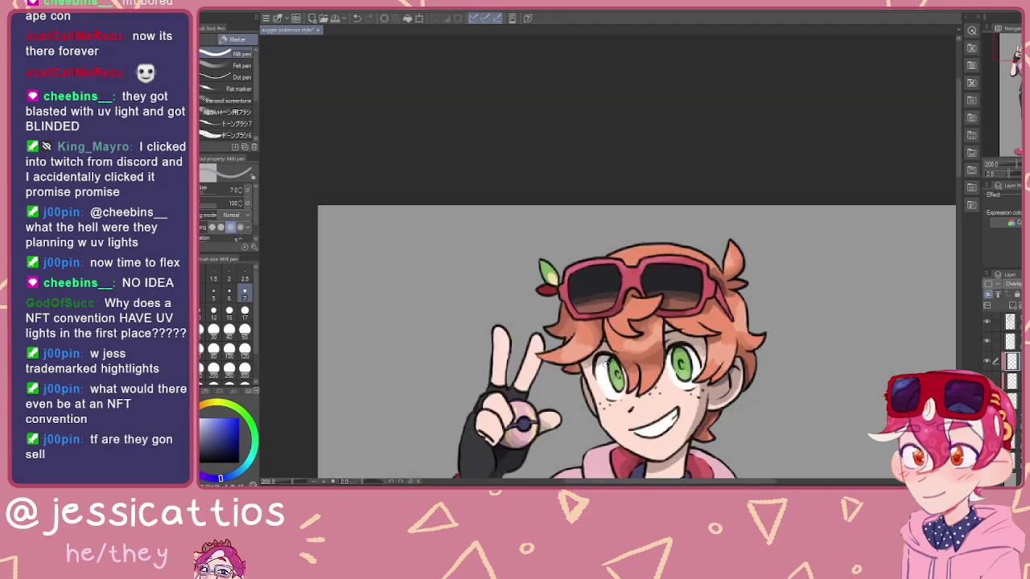
Step: Increase the Milli pen size to 12 and paint a highlight along the hoodie shoulder beside the raised arm
scroll(606, 367, down, 1)
drag(628, 413, 645, 231)
scroll(613, 209, up, 3)
drag(620, 195, 616, 251)
drag(662, 210, 641, 262)
key(ctrl+z)
key(bracketright)
key(bracketright)
key(bracketright)
mouse_move(640, 214)
mouse_down()
mouse_move(620, 232)
mouse_move(655, 207)
mouse_move(628, 257)
mouse_move(623, 249)
mouse_move(632, 234)
mouse_move(630, 298)
mouse_move(566, 279)
mouse_move(600, 262)
mouse_move(580, 260)
mouse_move(536, 300)
mouse_up()
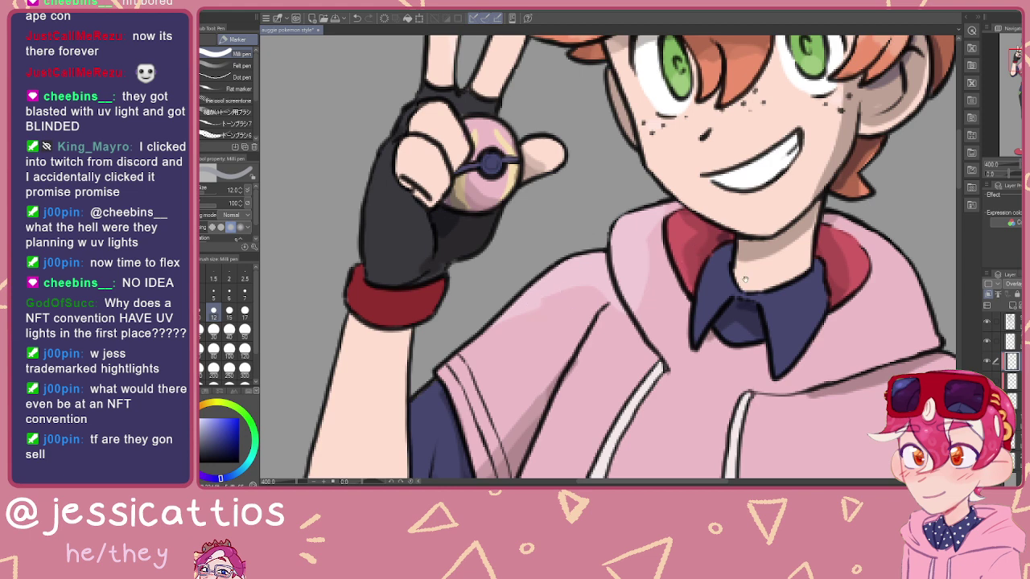
Step: Highlight the side of the hood and the hoodie shoulder above the bent arm
drag(753, 285, 542, 190)
mouse_move(692, 161)
mouse_down()
mouse_move(697, 230)
mouse_move(716, 231)
mouse_move(720, 242)
mouse_move(695, 243)
mouse_move(644, 207)
mouse_move(722, 286)
mouse_move(667, 242)
mouse_move(697, 288)
mouse_up()
scroll(649, 215, down, 3)
scroll(649, 216, right, 4)
drag(660, 232, 734, 298)
drag(500, 281, 633, 248)
Step: Paint a soft slanted highlight on the hoodie's chest between the two drawstrings
scroll(633, 248, left, 4)
scroll(603, 242, down, 2)
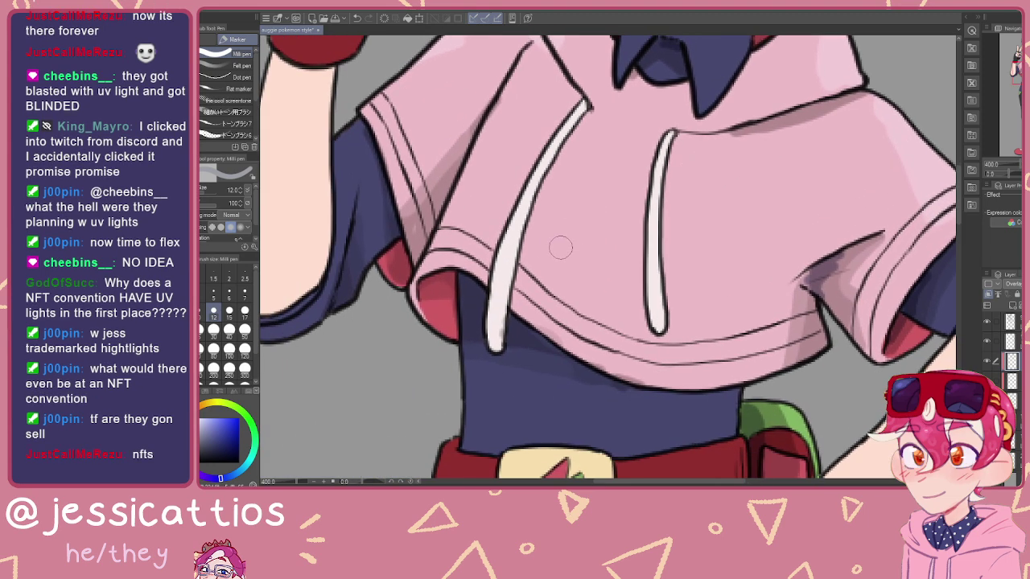
mouse_move(567, 191)
mouse_down()
mouse_move(597, 264)
mouse_move(556, 207)
mouse_up()
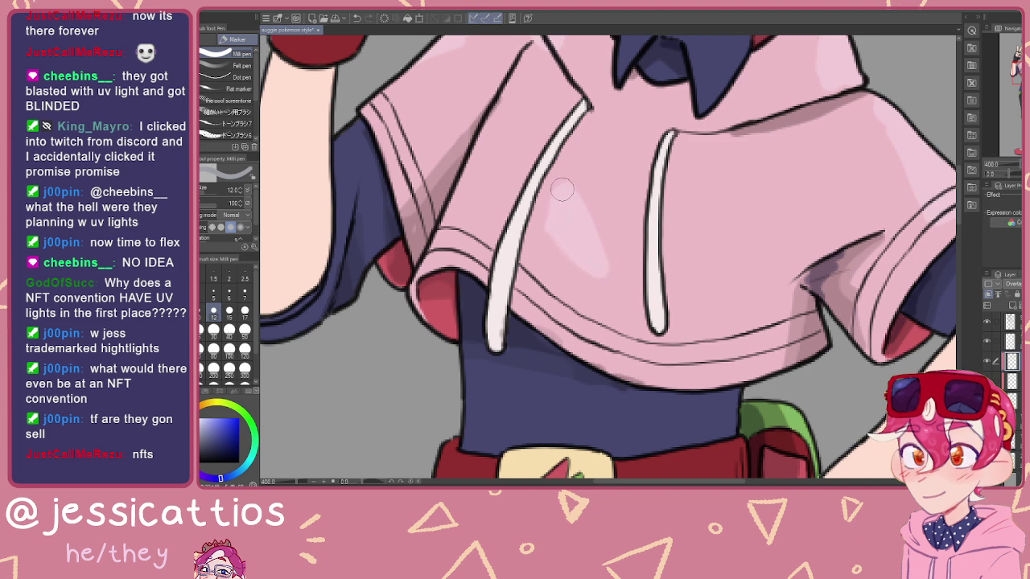
scroll(611, 233, left, 6)
scroll(612, 233, up, 3)
key(ctrl+z)
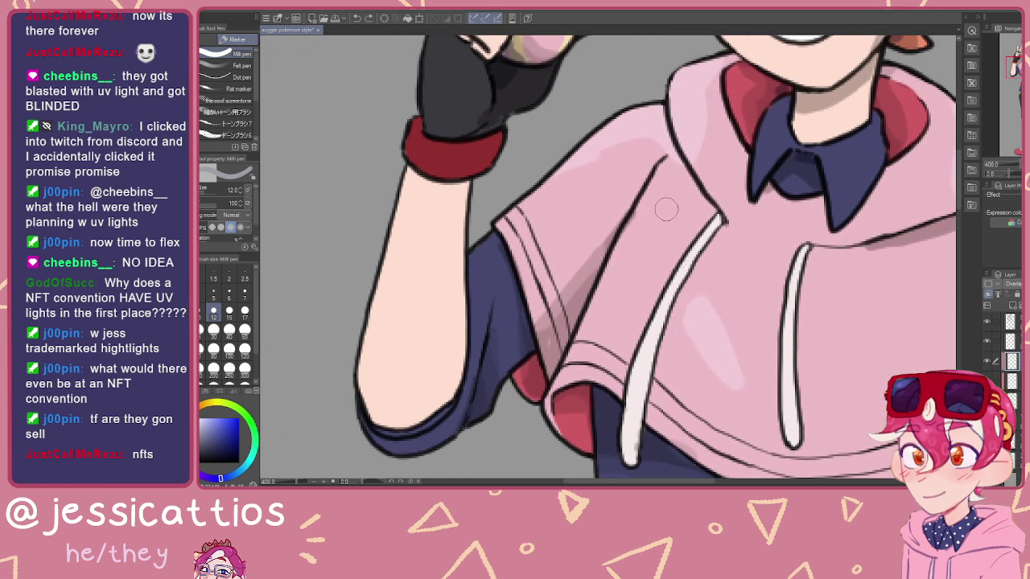
key(ctrl+z)
mouse_move(701, 306)
mouse_down()
mouse_move(717, 354)
mouse_move(685, 342)
mouse_move(694, 315)
mouse_move(700, 342)
mouse_move(707, 325)
mouse_move(735, 380)
mouse_up()
Step: Try a highlight along the outer edge of the raised forearm
mouse_move(580, 297)
mouse_down()
mouse_move(675, 261)
mouse_move(734, 217)
mouse_up()
mouse_move(637, 184)
mouse_down()
mouse_move(694, 266)
mouse_move(599, 290)
mouse_up()
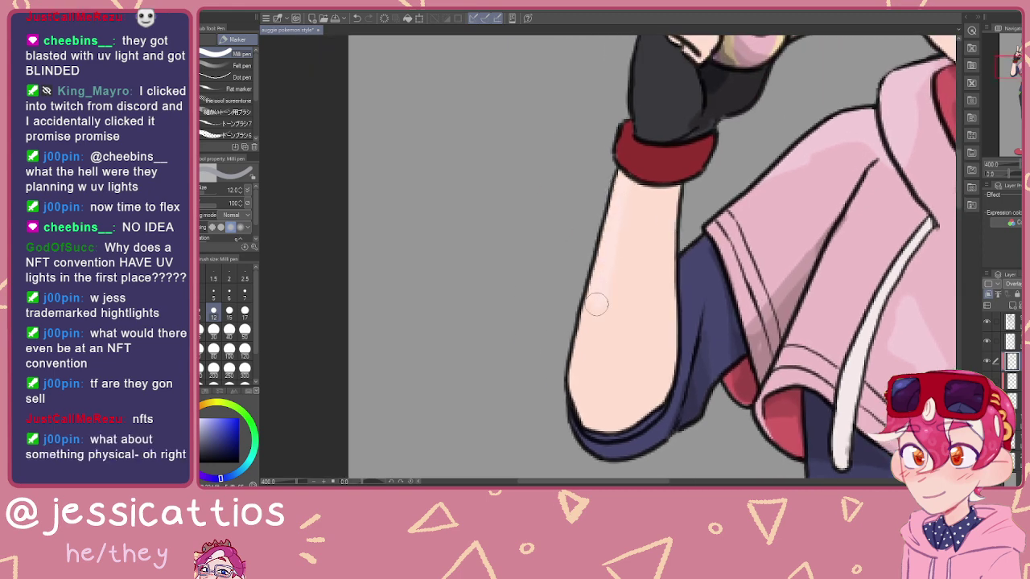
mouse_move(628, 169)
mouse_down()
mouse_move(615, 165)
mouse_move(628, 144)
mouse_move(598, 268)
mouse_up()
key(ctrl+z)
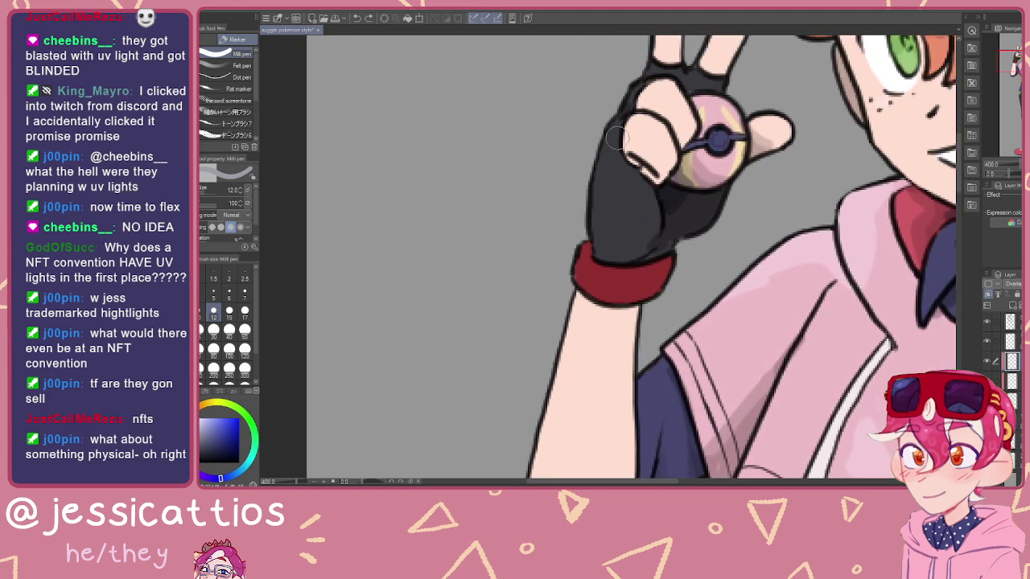
Step: Highlight the outer edge of the black glove on the raised hand
drag(616, 131, 587, 241)
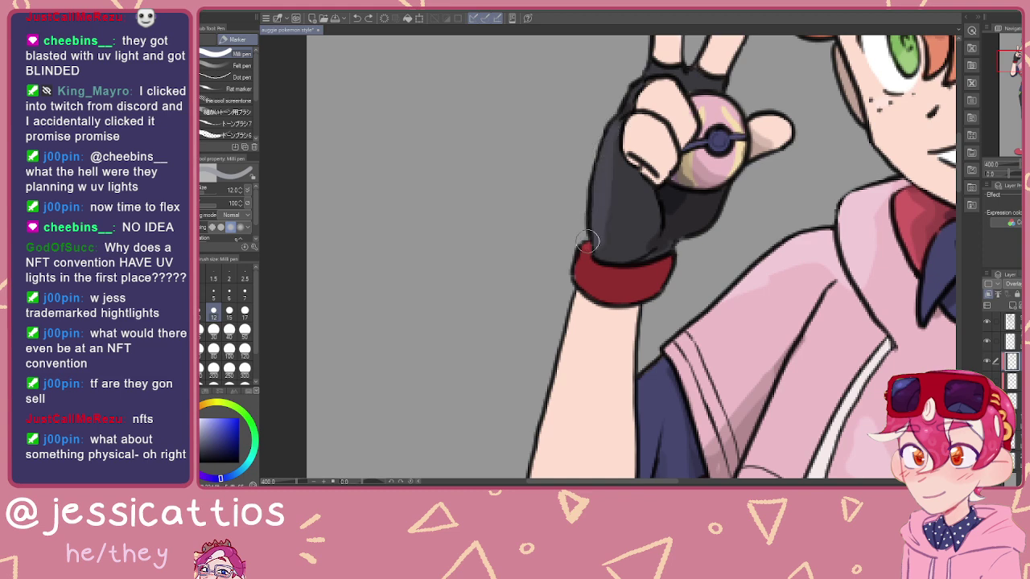
scroll(643, 321, down, 5)
drag(686, 351, 474, 67)
scroll(660, 181, up, 2)
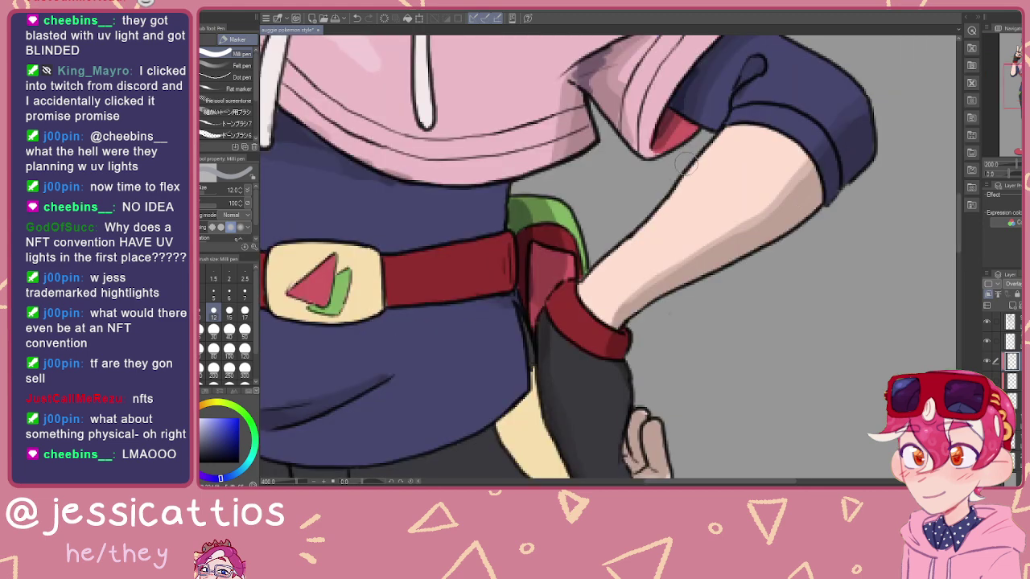
Step: Highlight the fold of the navy sleeve above the elbow of the bent arm
drag(680, 168, 586, 254)
drag(682, 161, 658, 177)
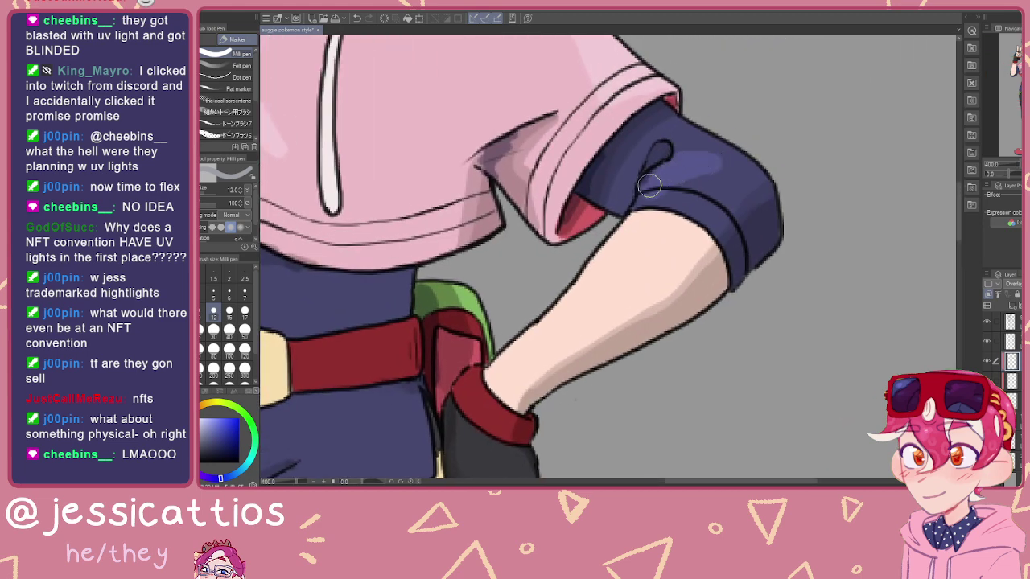
Step: Paint a long highlight down the outer edge of the straight trouser leg, from the hip to the cuff
drag(399, 427, 704, 169)
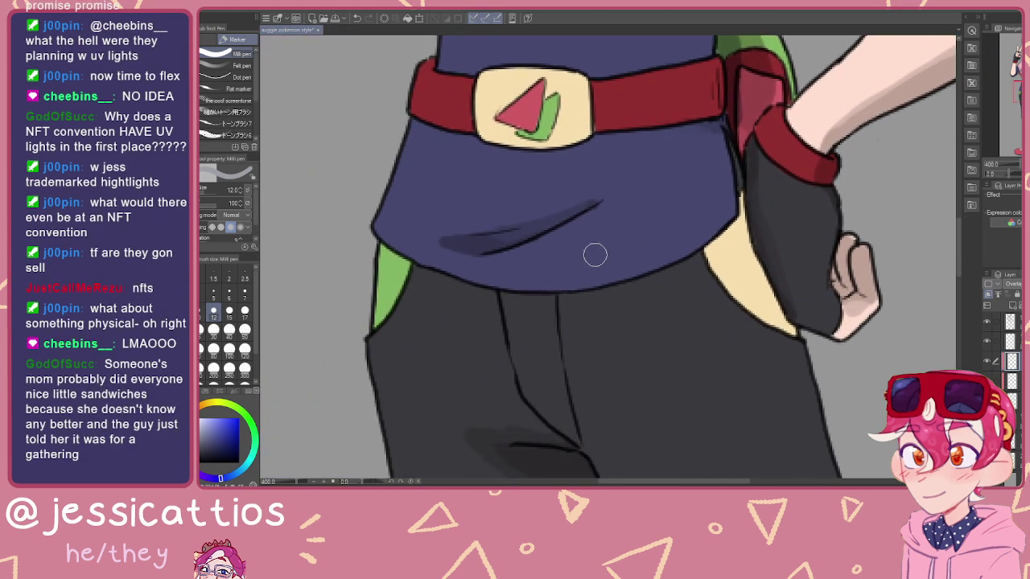
scroll(599, 256, down, 2)
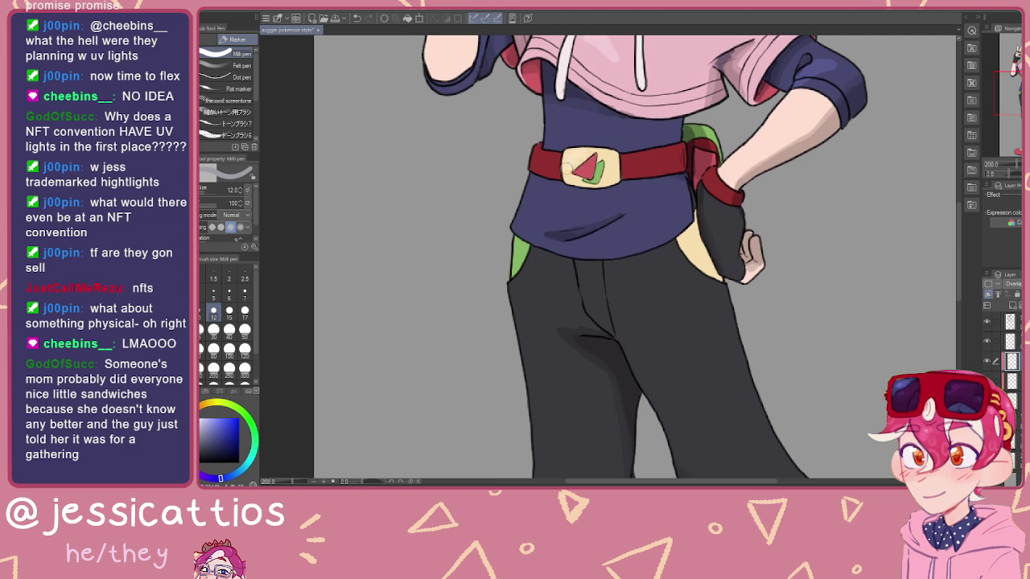
drag(555, 342, 627, 113)
mouse_move(594, 58)
mouse_down()
mouse_move(595, 112)
mouse_move(588, 53)
mouse_move(638, 272)
mouse_move(639, 342)
mouse_move(618, 279)
mouse_up()
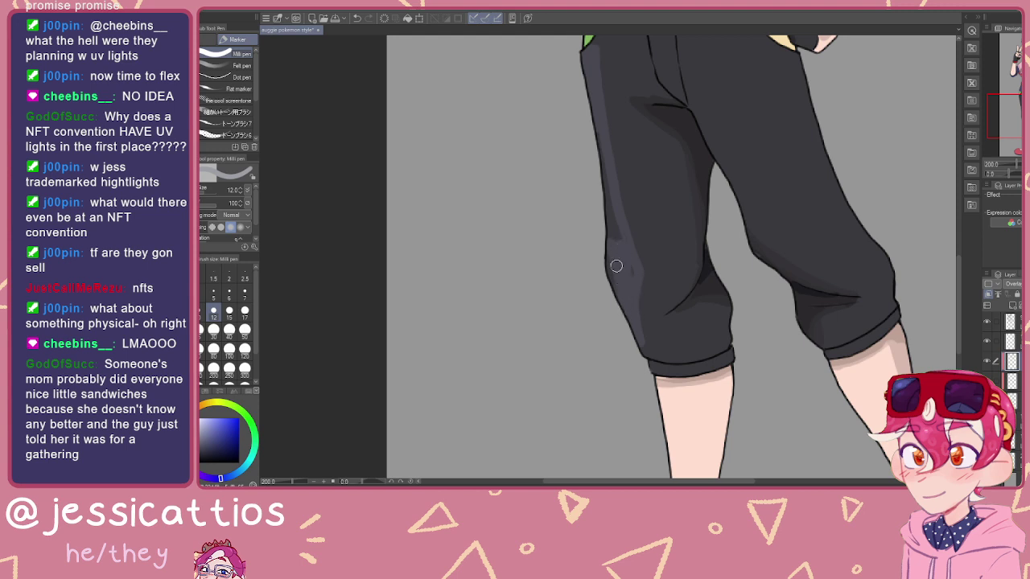
drag(620, 240, 597, 162)
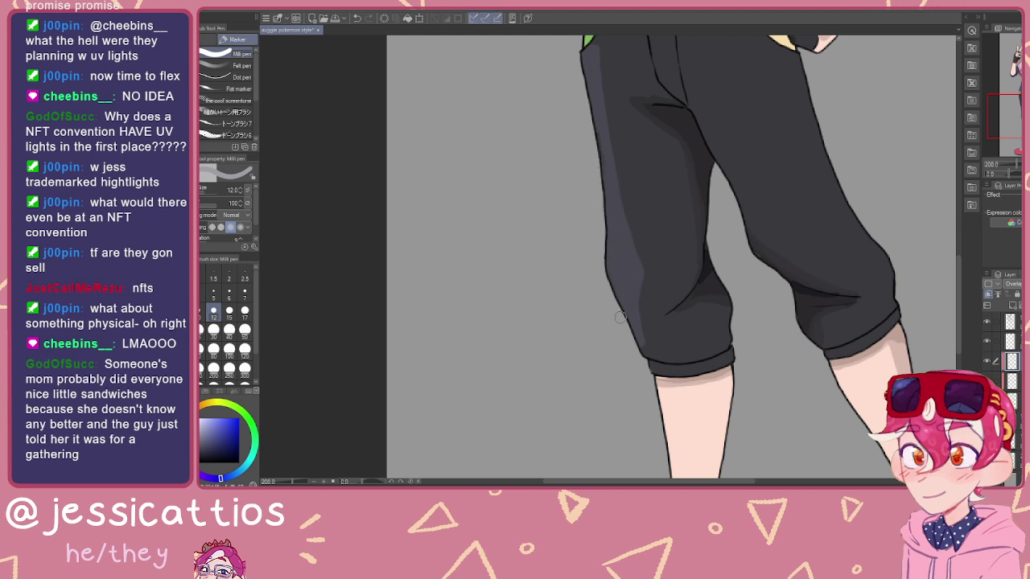
drag(656, 245, 609, 167)
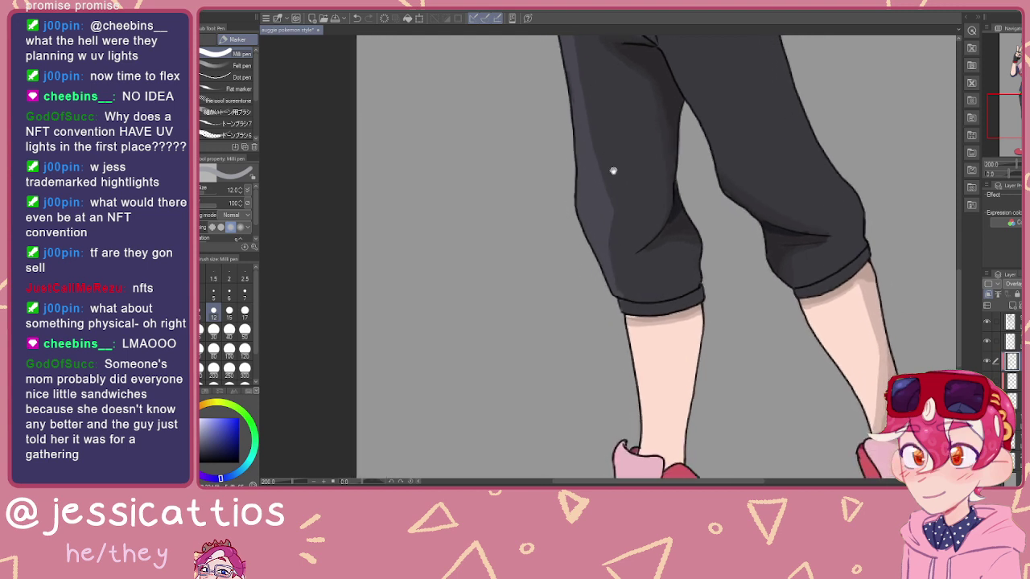
drag(609, 218, 630, 309)
Step: Highlight the thigh, knee and cuff area of the other, angled trouser leg
mouse_move(634, 434)
mouse_down()
mouse_move(593, 279)
mouse_move(601, 238)
mouse_up()
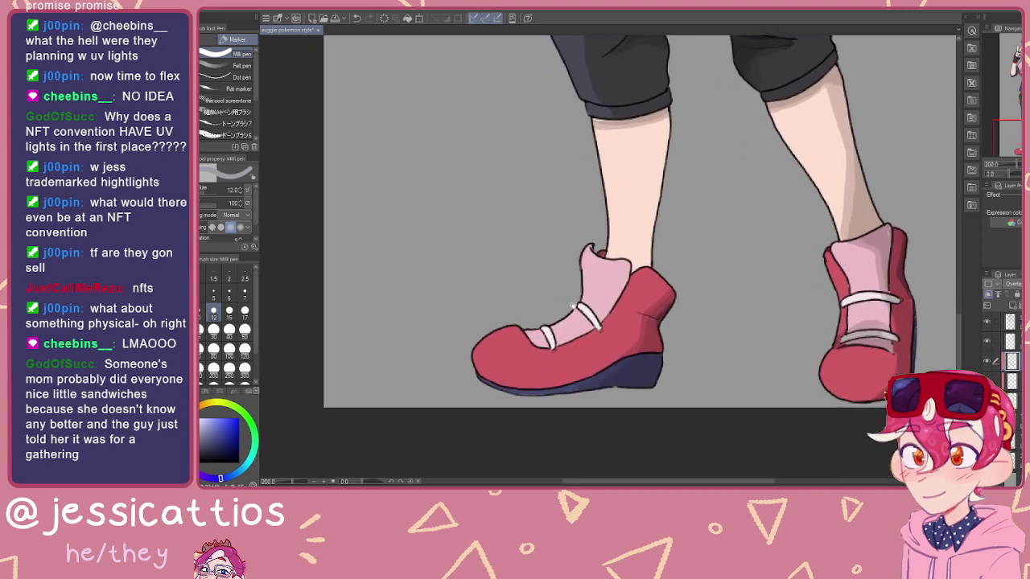
mouse_move(513, 330)
mouse_down()
mouse_move(479, 347)
mouse_move(507, 334)
mouse_up()
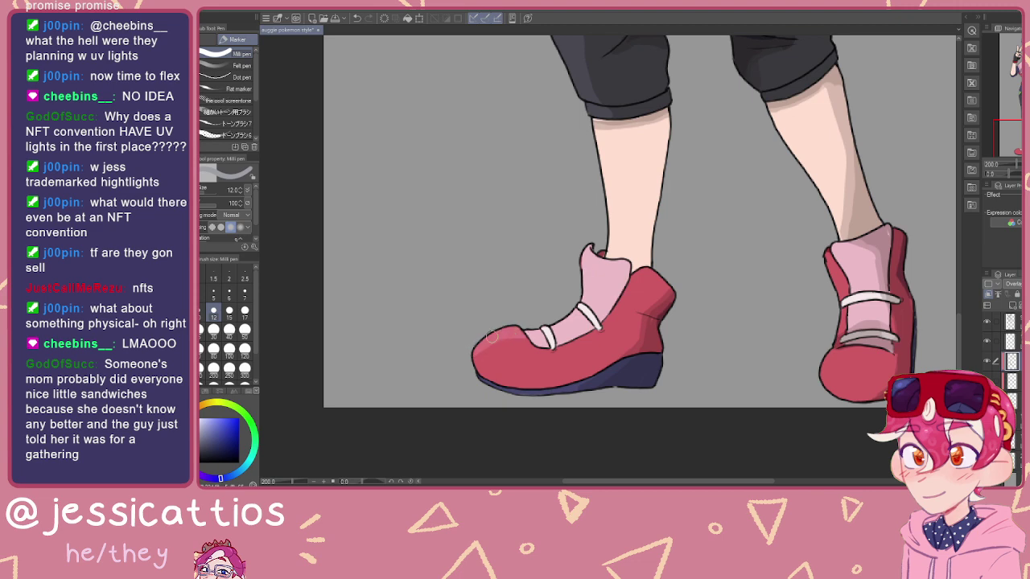
drag(644, 266, 535, 284)
drag(624, 82, 594, 309)
mouse_move(583, 180)
mouse_down()
mouse_move(601, 234)
mouse_move(648, 197)
mouse_up()
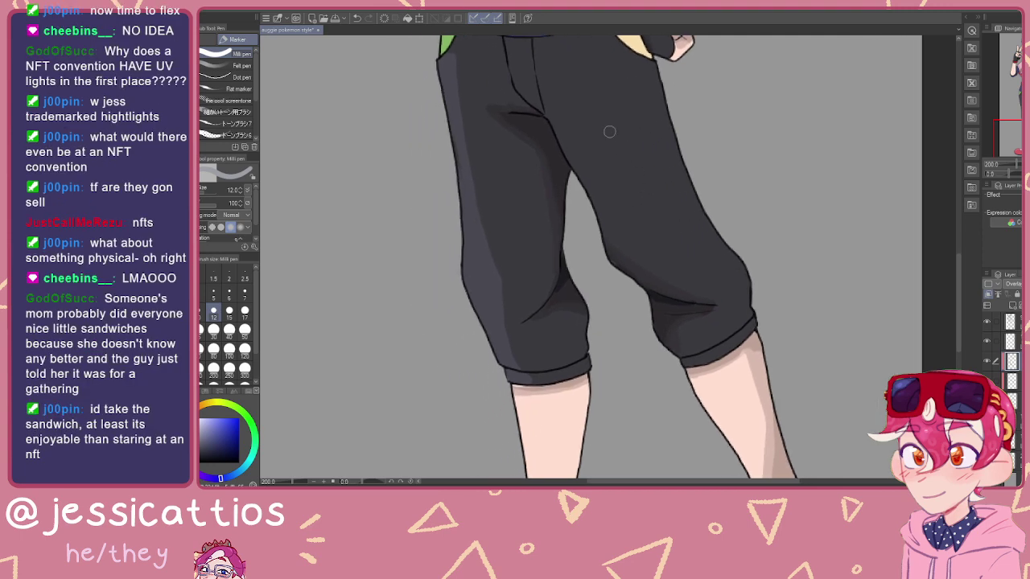
mouse_move(589, 93)
mouse_down()
mouse_move(597, 122)
mouse_move(587, 127)
mouse_up()
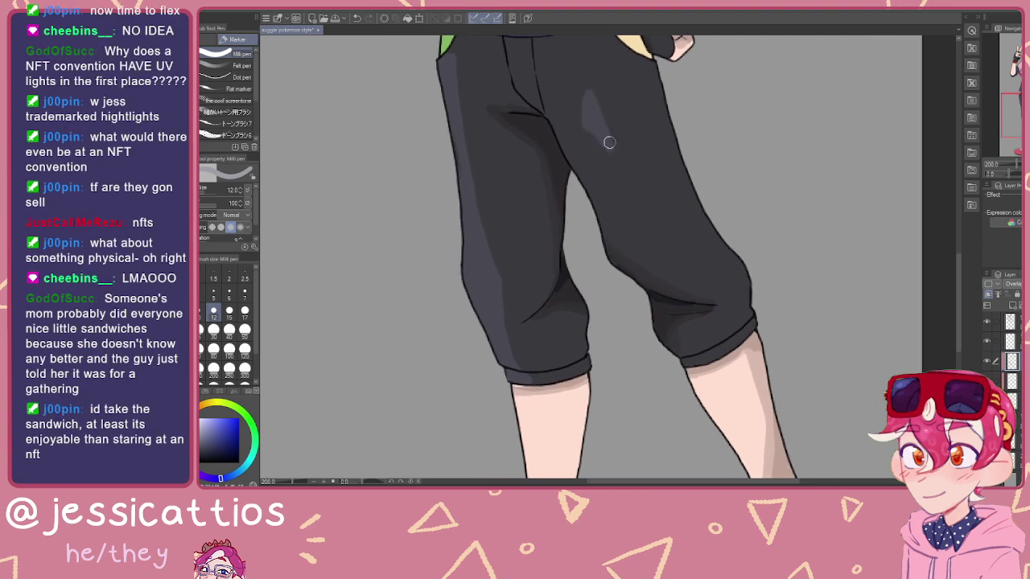
mouse_move(642, 202)
mouse_down()
mouse_move(678, 335)
mouse_move(618, 204)
mouse_up()
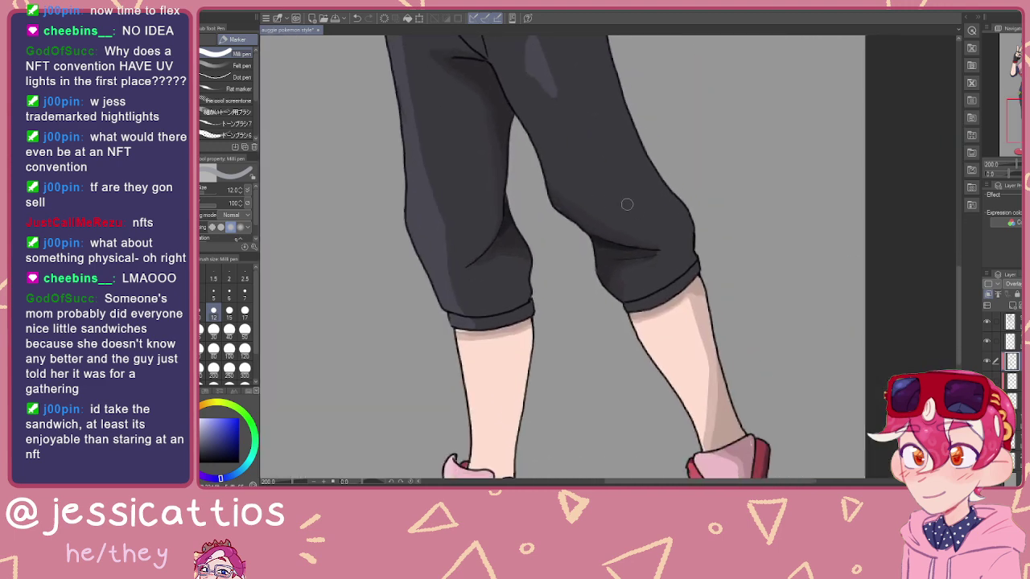
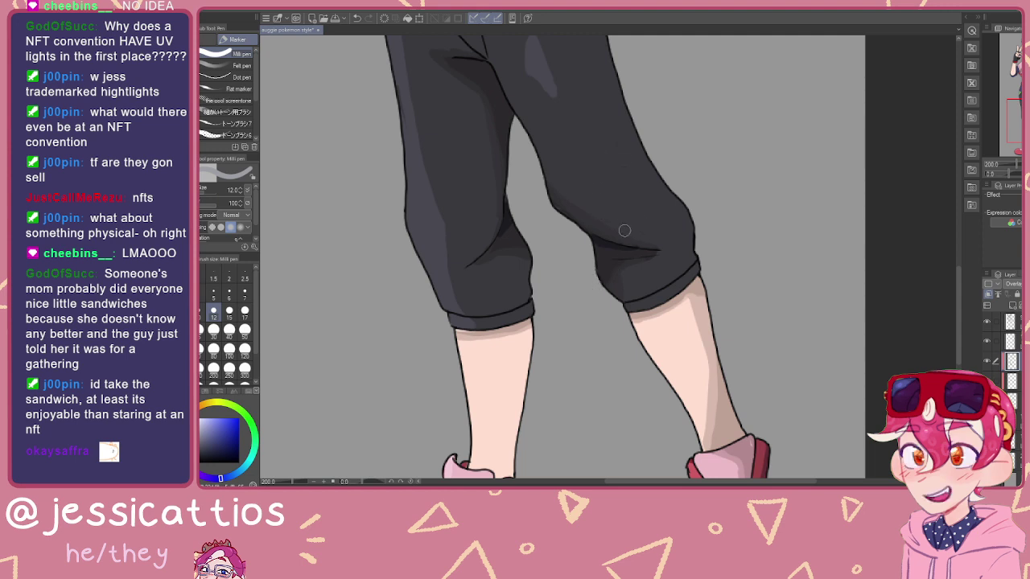
mouse_move(660, 282)
mouse_down()
mouse_move(650, 266)
mouse_move(651, 275)
mouse_up()
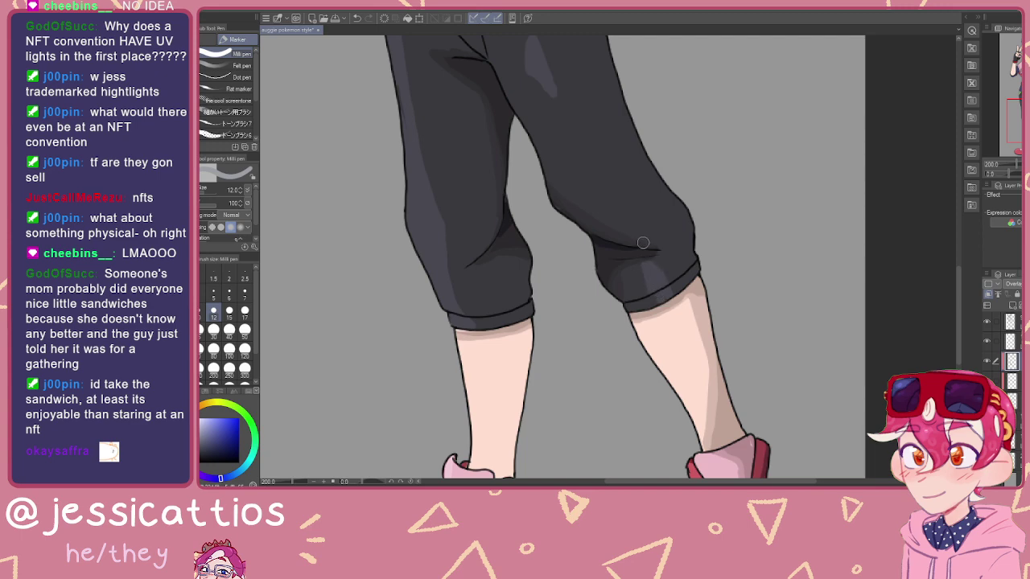
drag(624, 218, 717, 345)
Step: Shift the highlights on the Overlay layer to a more neutral grey tone
scroll(713, 345, down, 2)
drag(659, 193, 659, 311)
drag(687, 375, 657, 257)
scroll(656, 257, up, 1)
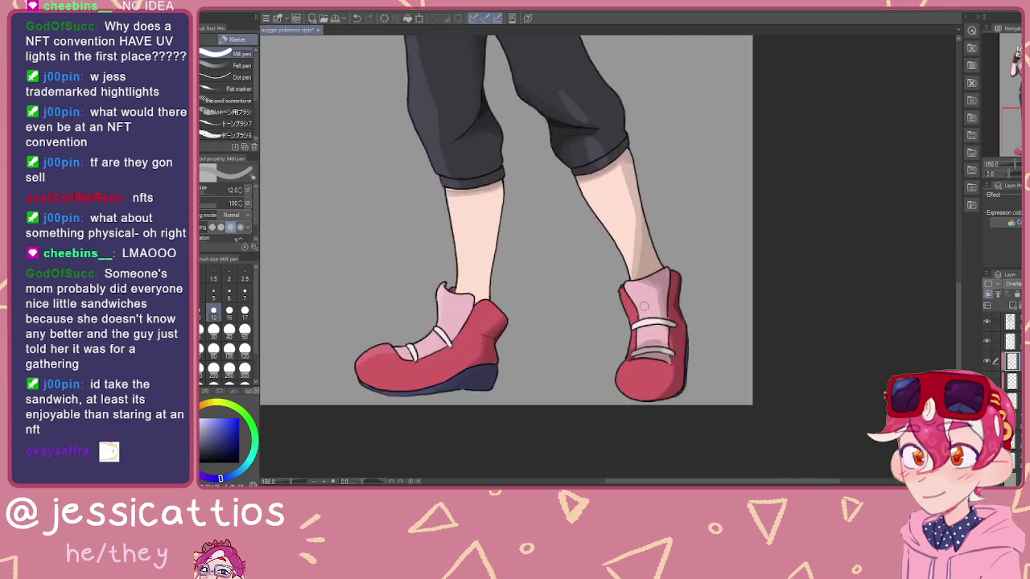
drag(637, 295, 665, 250)
drag(613, 170, 700, 321)
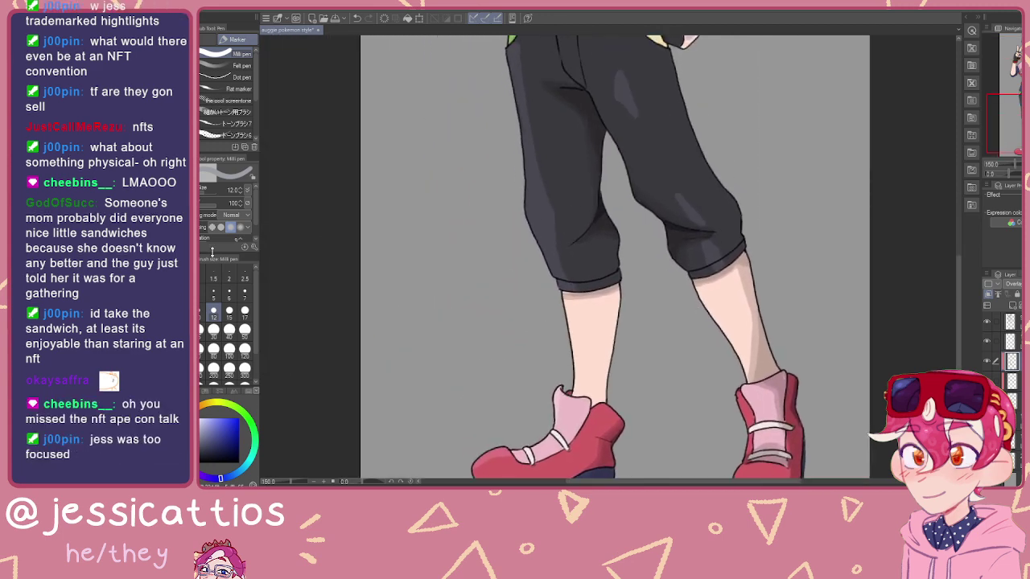
key(e)
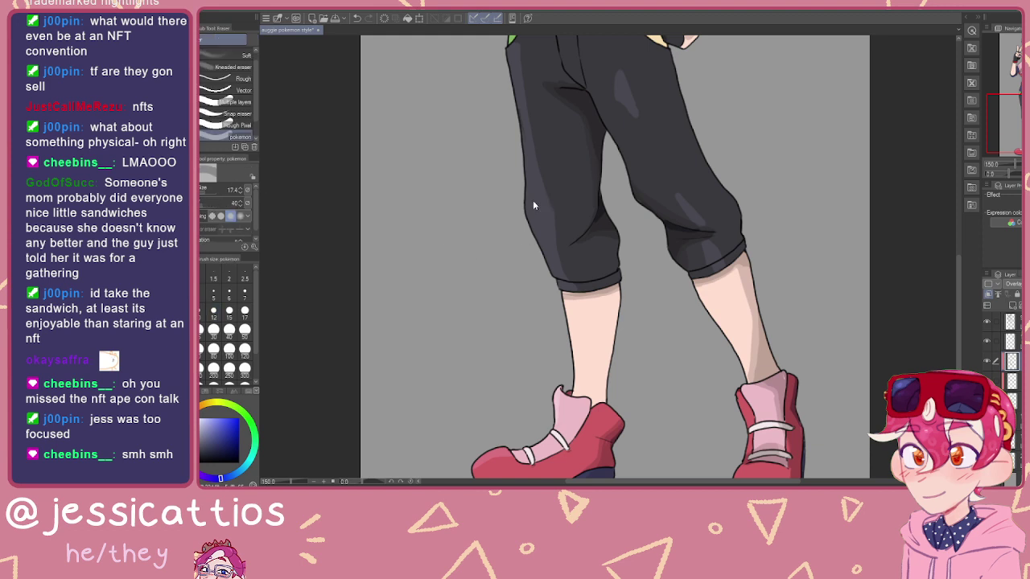
key(ctrl+s)
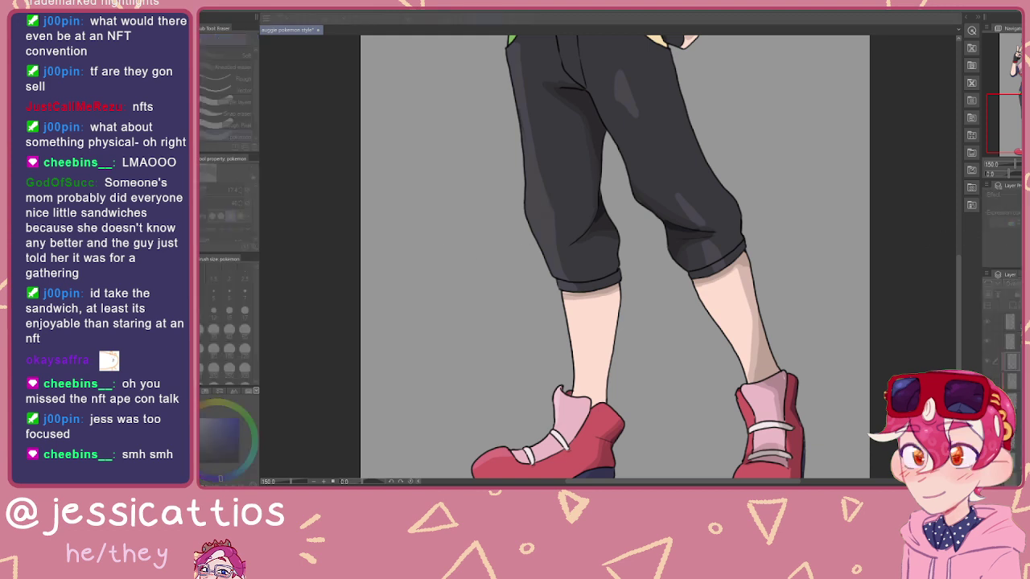
click(988, 207)
Step: Soften the highlights on both trouser legs with the "pokemon" eraser at size 17.4 and 40 opacity
drag(527, 62, 545, 89)
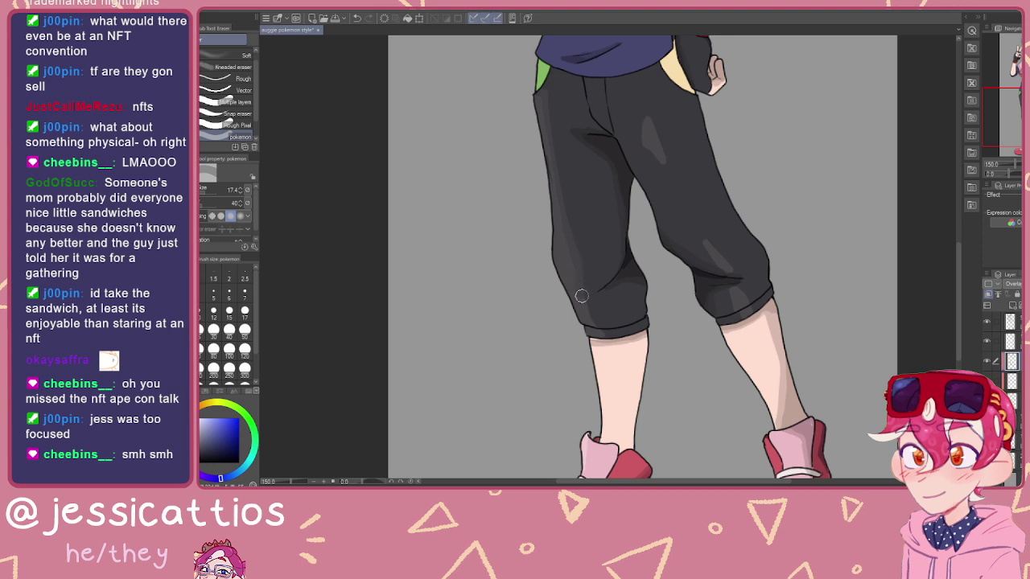
drag(632, 150, 601, 181)
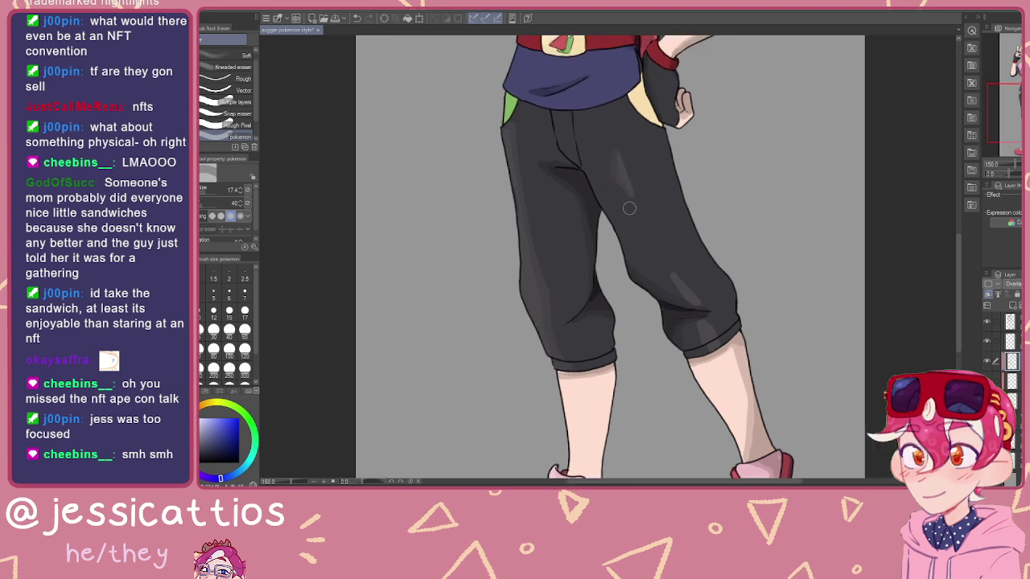
scroll(677, 279, down, 5)
scroll(592, 219, up, 8)
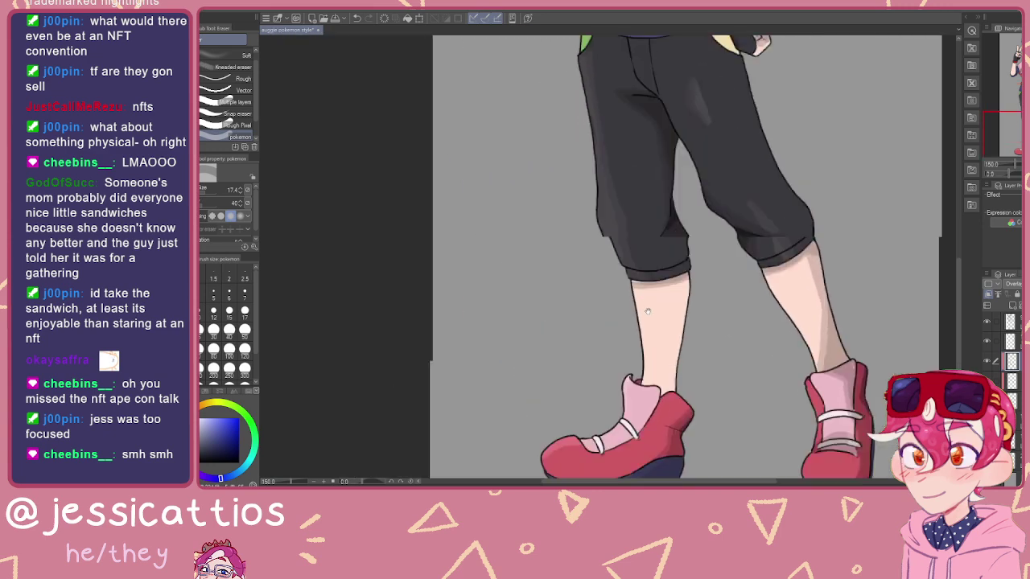
scroll(626, 190, up, 3)
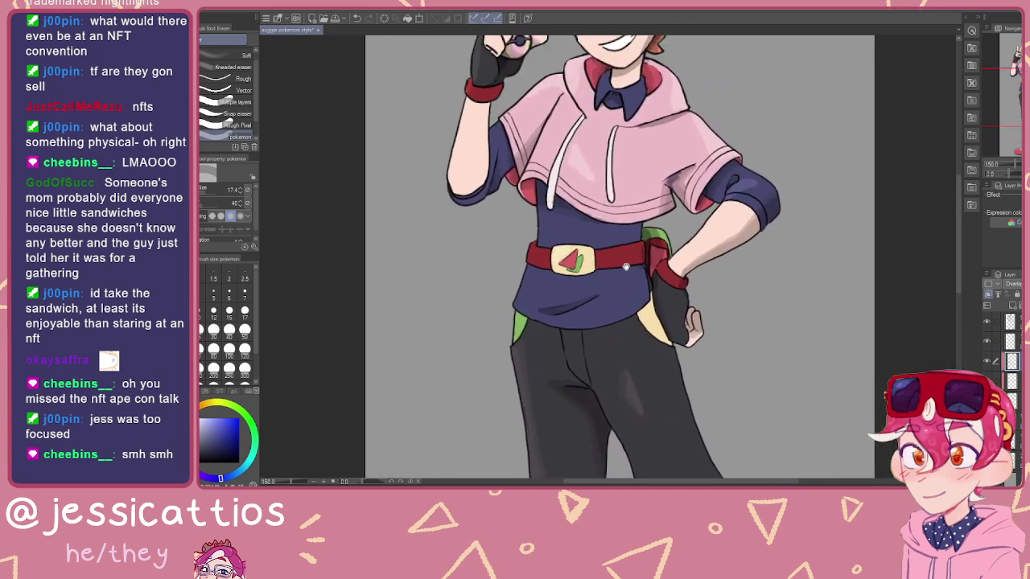
Step: Soften the highlights in the hair with the same semi-transparent eraser
scroll(623, 402, up, 3)
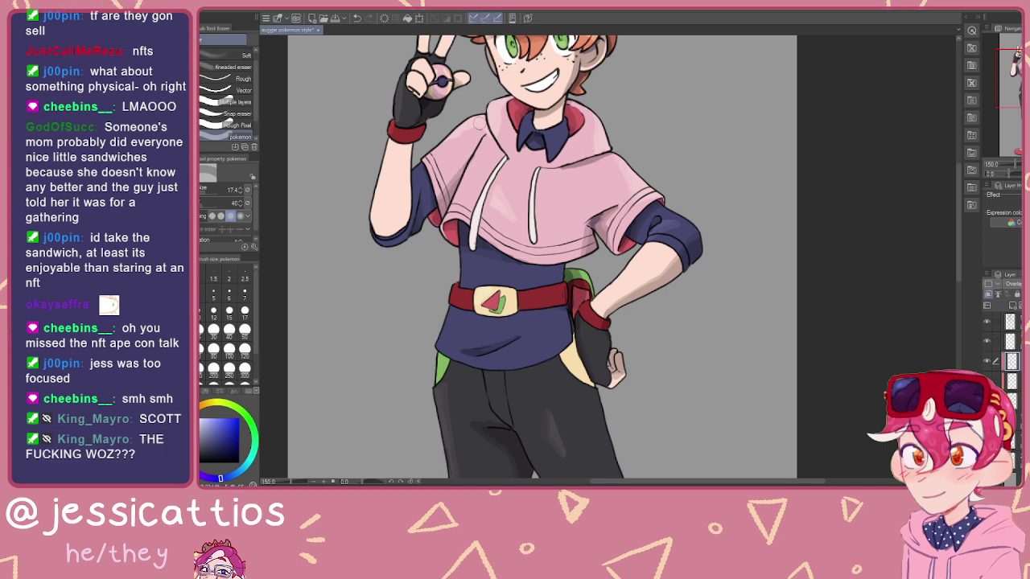
drag(445, 153, 514, 235)
scroll(532, 182, up, 3)
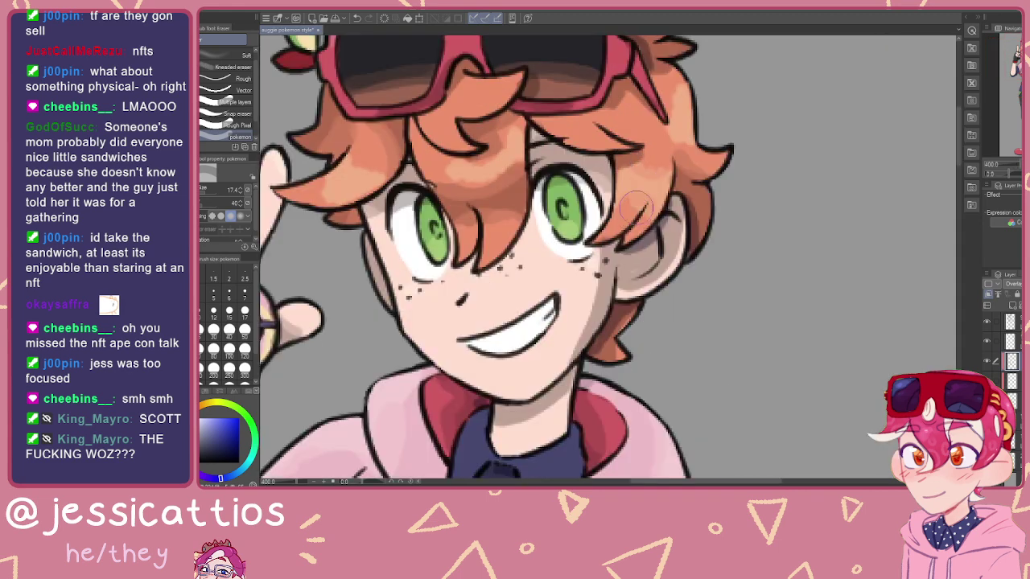
drag(578, 138, 669, 147)
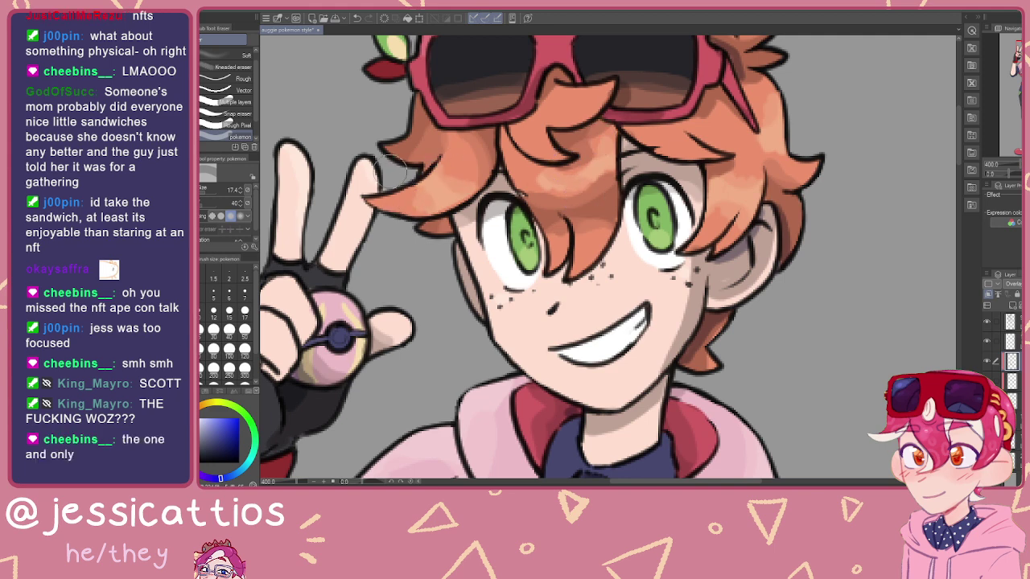
scroll(406, 200, down, 3)
scroll(592, 145, up, 3)
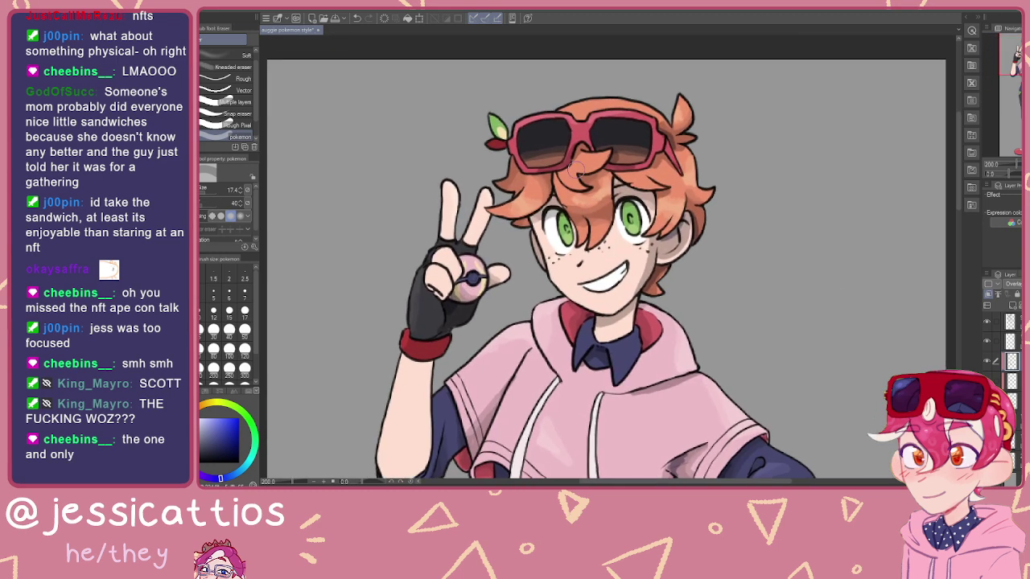
Step: Add a new layer in Normal mode for the eye details
key(p)
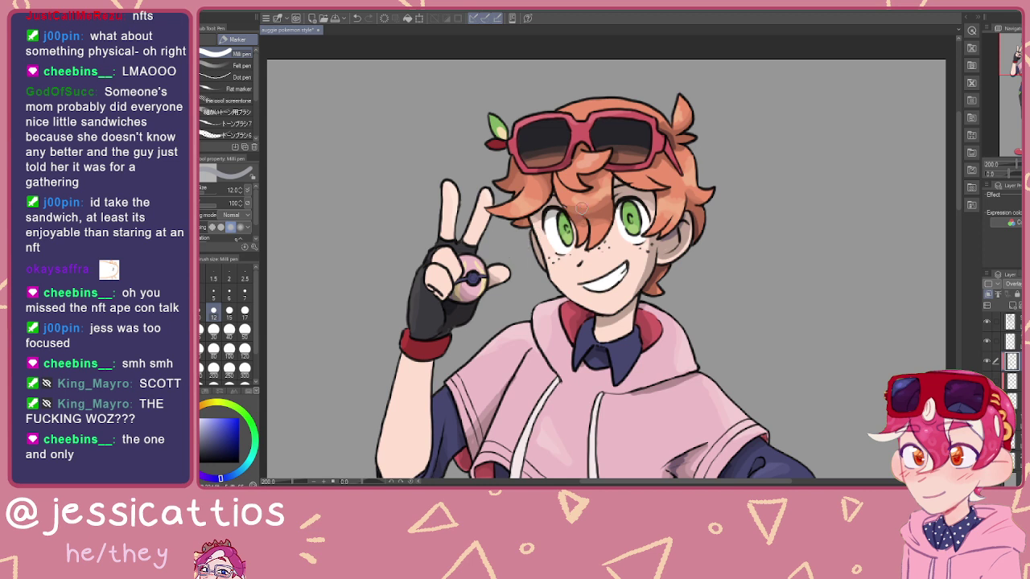
key(e)
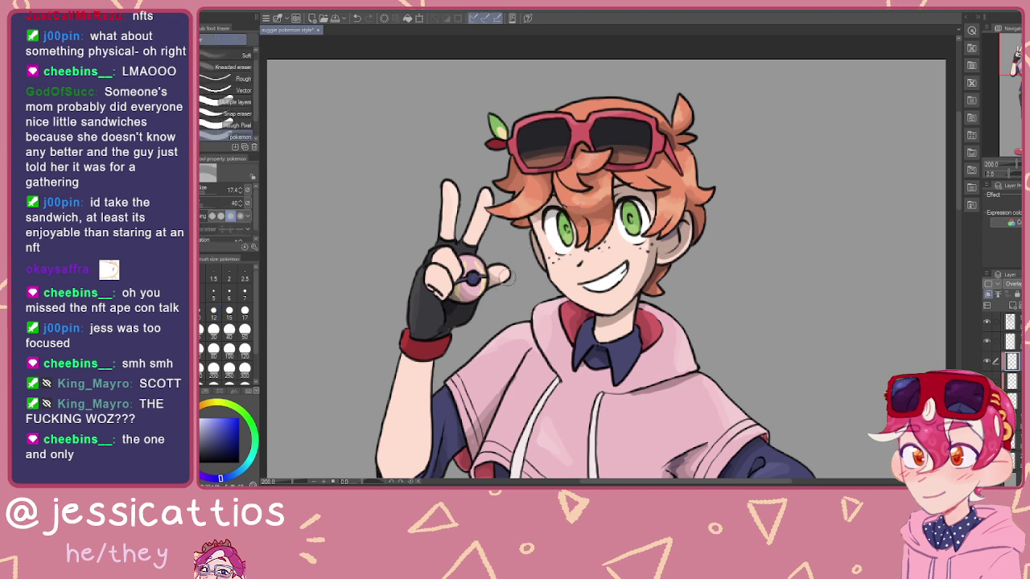
click(1013, 307)
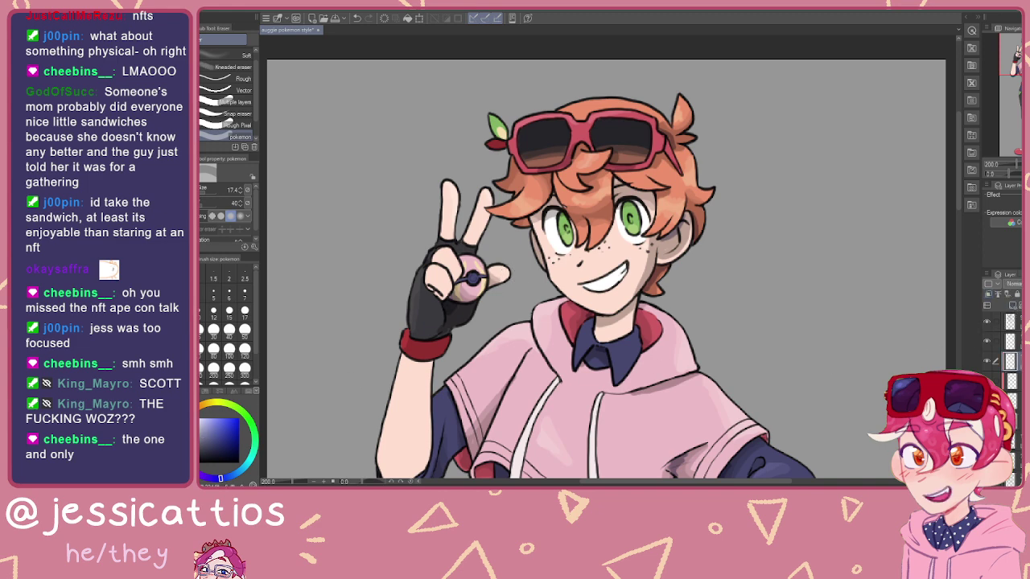
Step: Fill the pupils of both eyes with a very dark green using the Lasso fill tool
key(u)
scroll(676, 230, up, 4)
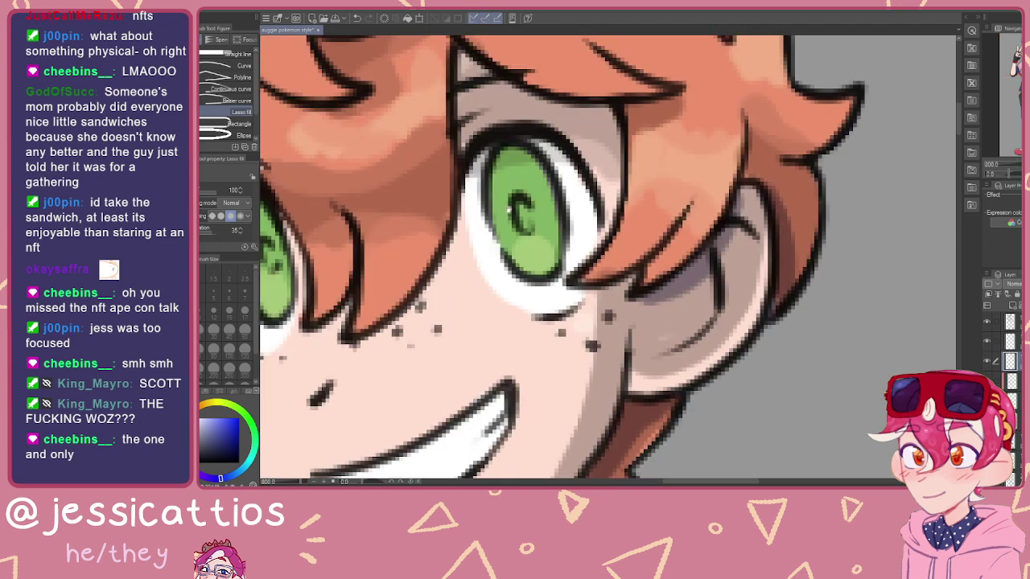
drag(514, 202, 598, 202)
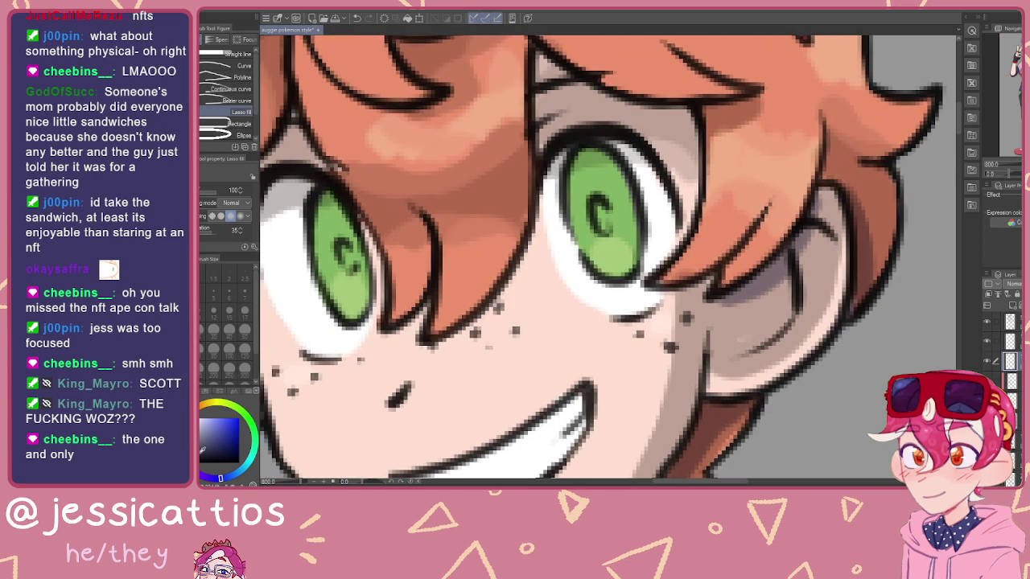
click(258, 434)
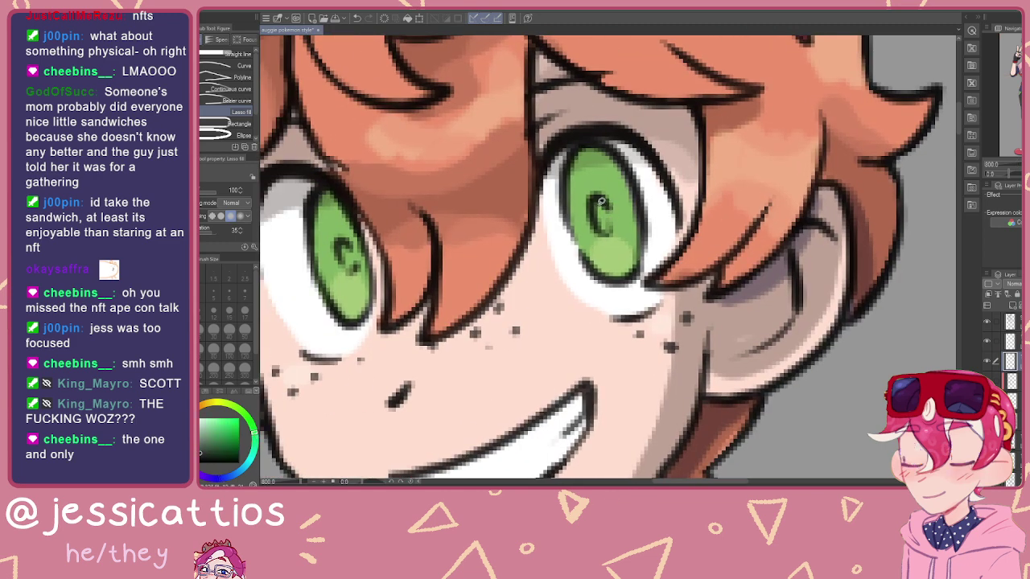
drag(612, 219, 600, 193)
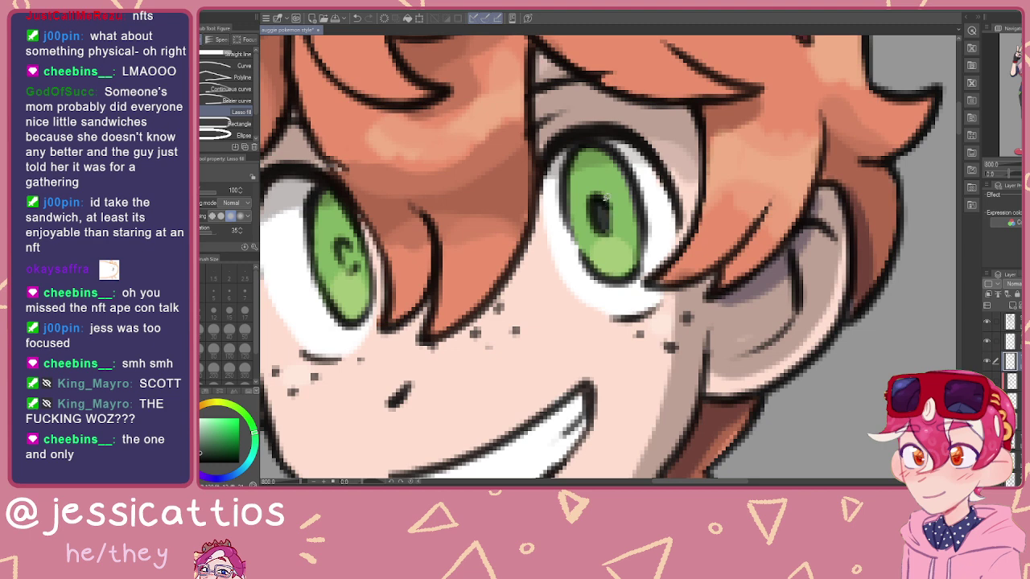
drag(493, 219, 666, 203)
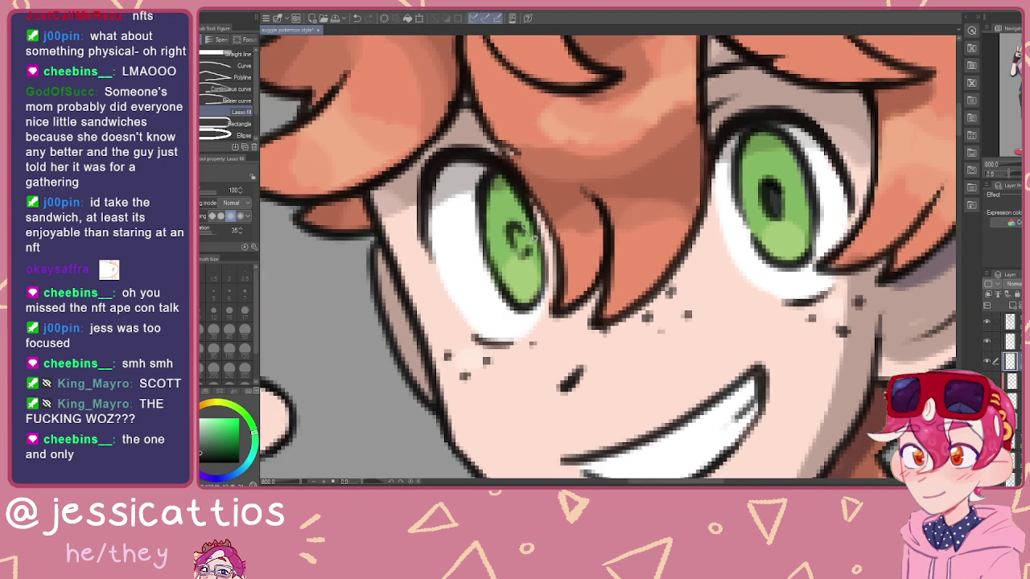
drag(515, 226, 513, 228)
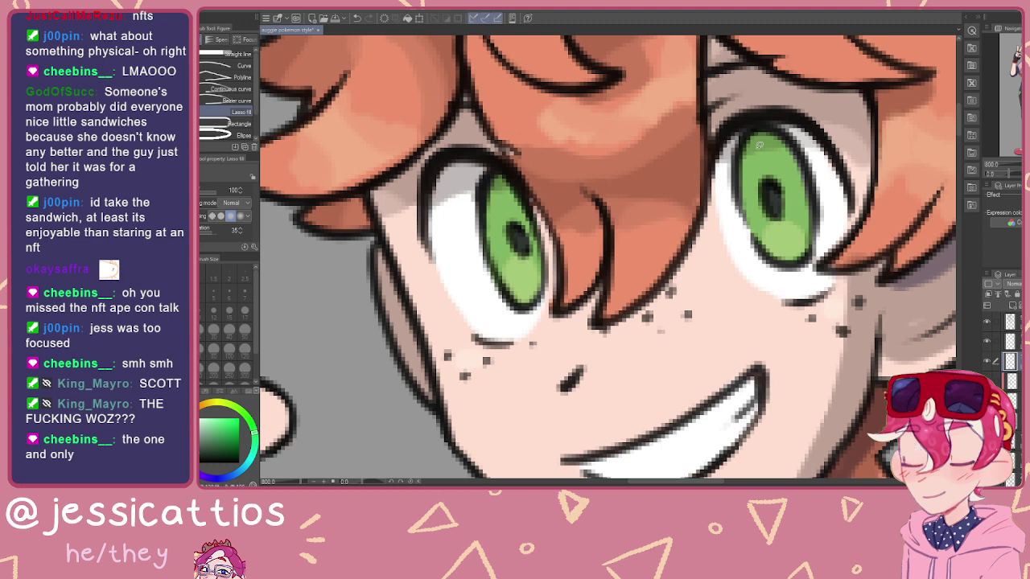
Step: Fill a white catchlight in the upper part of each green iris using the Lasso fill tool
drag(751, 175, 754, 144)
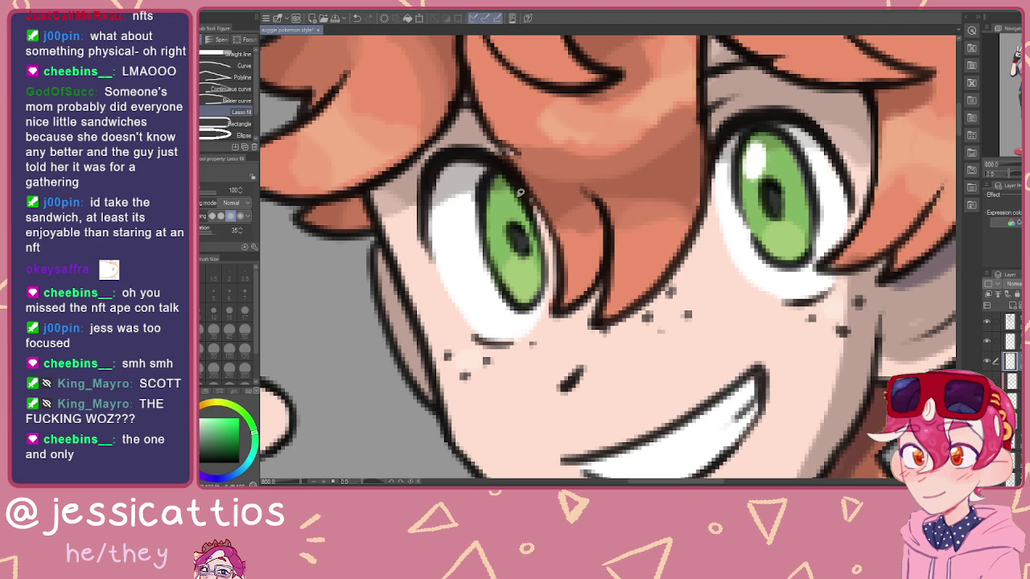
drag(506, 209, 503, 190)
scroll(448, 234, down, 2)
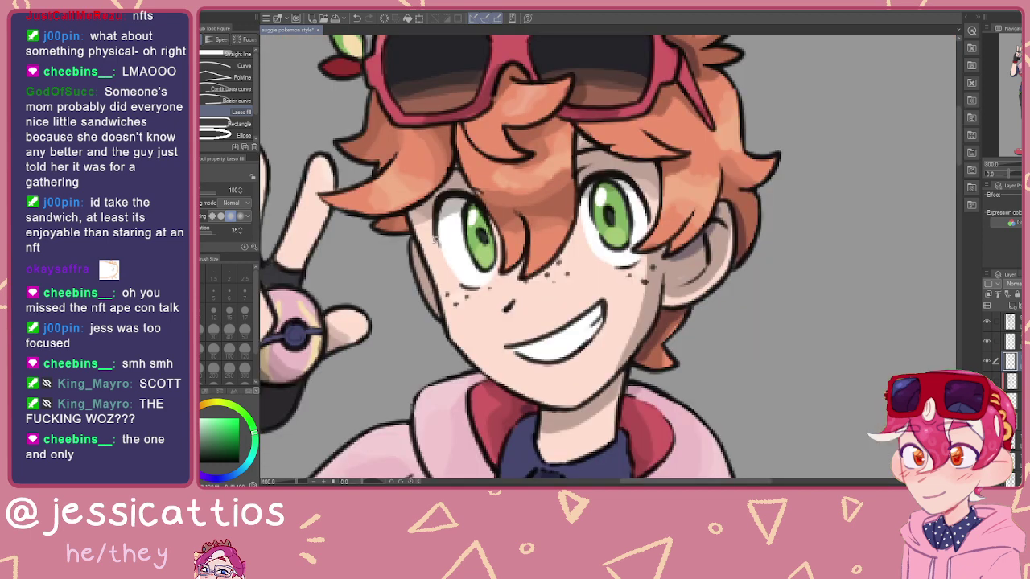
mouse_move(440, 180)
mouse_down()
mouse_move(464, 165)
mouse_move(507, 100)
mouse_up()
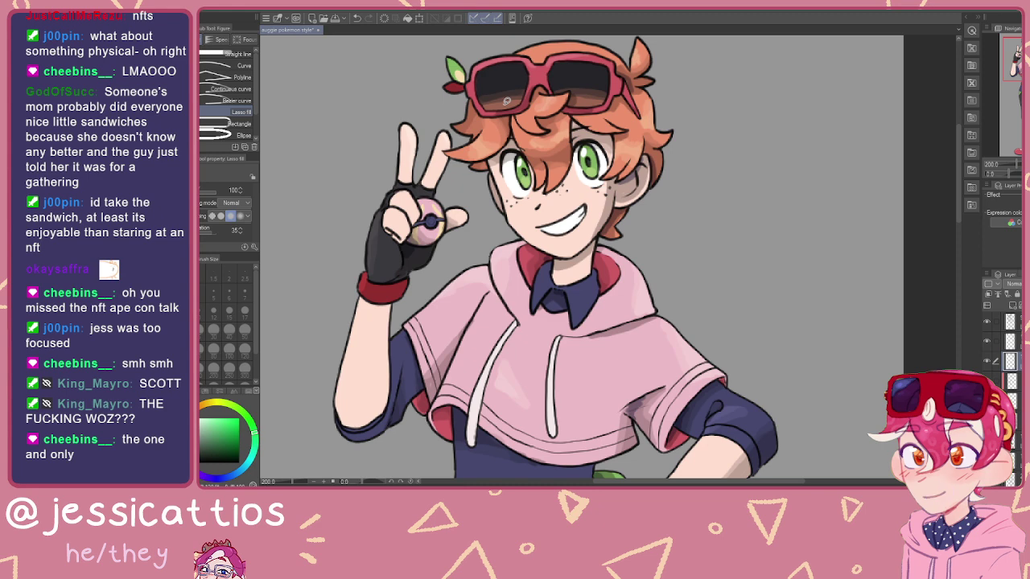
Step: Add small white glints to the fringe and side locks of the hair with the Milli pen at size 2.5
scroll(506, 101, up, 4)
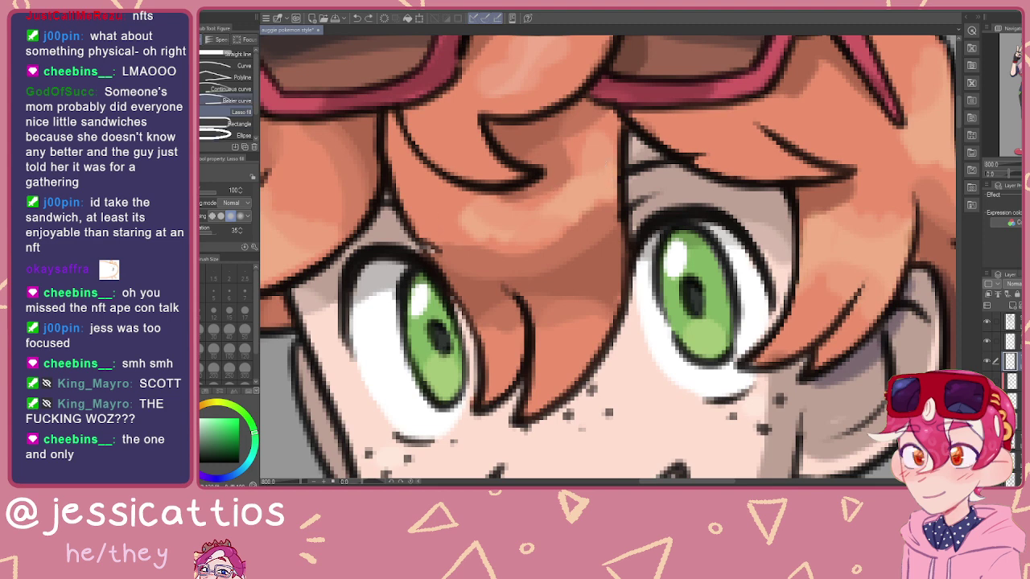
key(p)
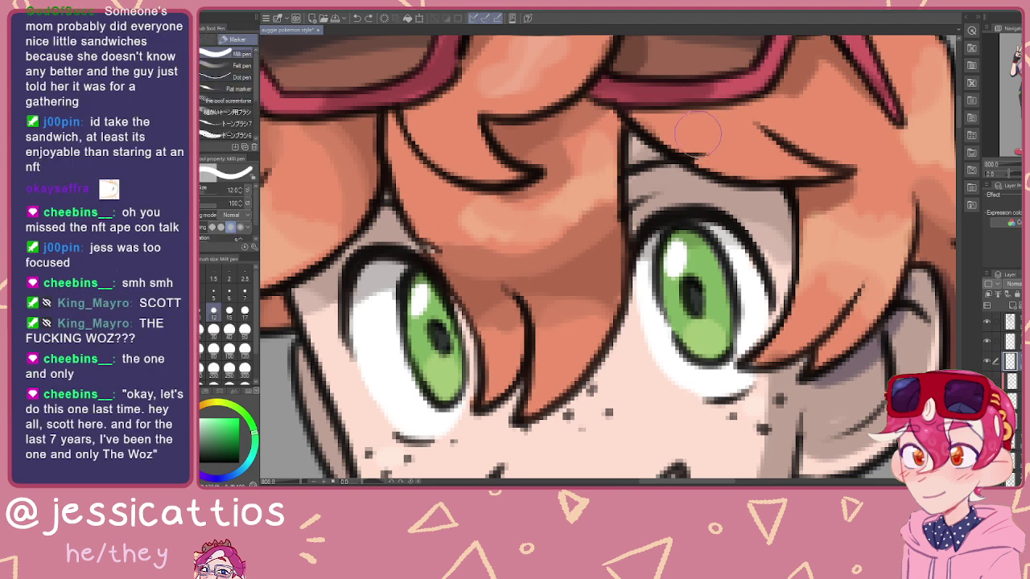
key([)
key([)
mouse_move(605, 169)
mouse_down()
mouse_move(602, 192)
mouse_move(589, 198)
mouse_up()
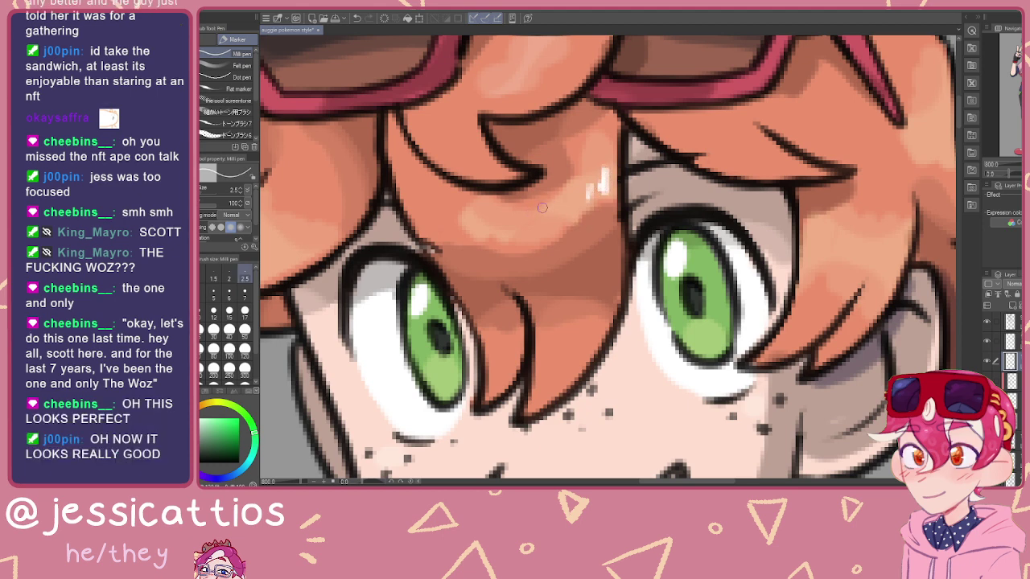
scroll(686, 278, down, 2)
drag(694, 256, 616, 246)
drag(735, 187, 736, 194)
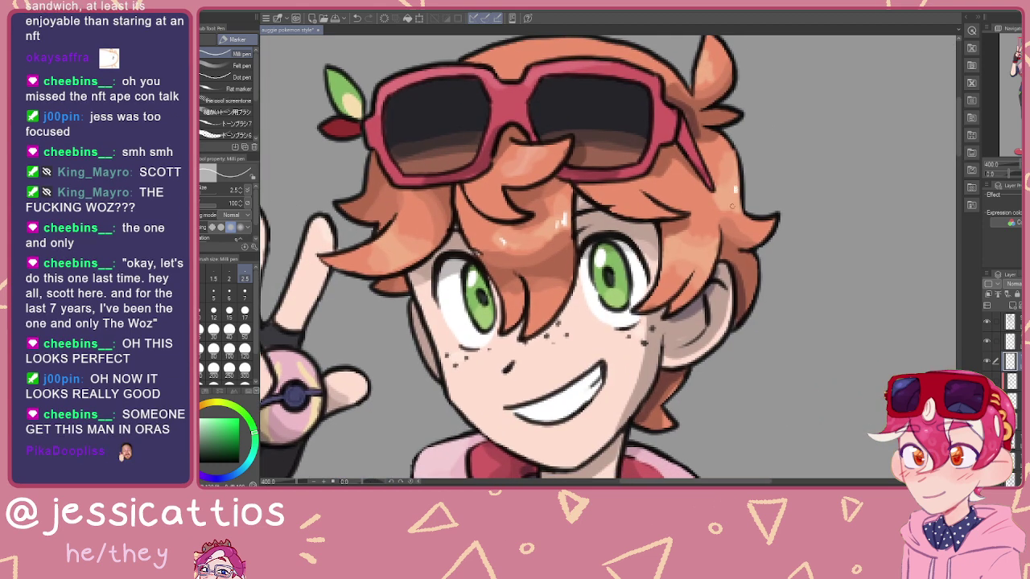
drag(386, 227, 572, 169)
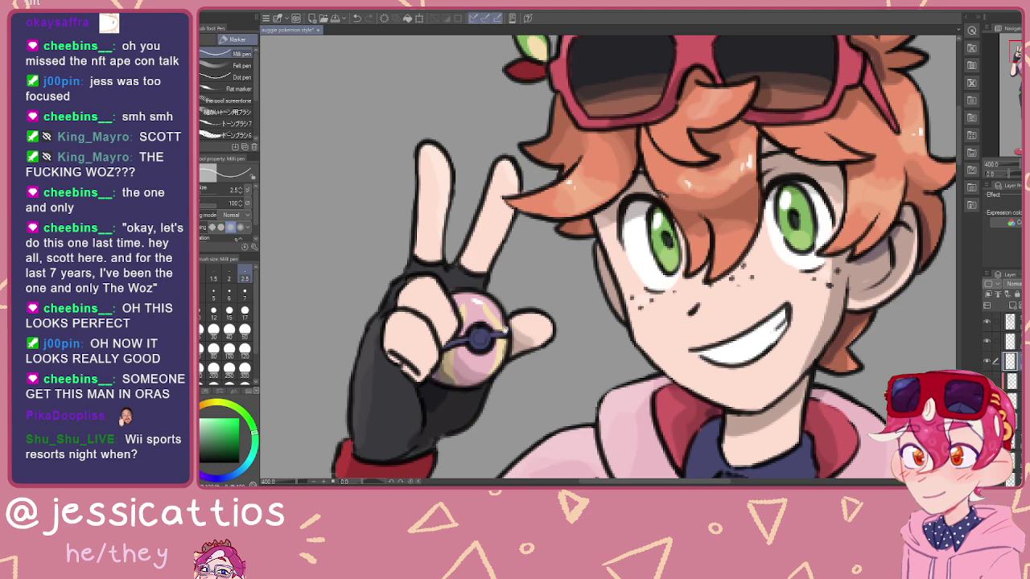
Step: Add small white glints to the hoodie's shoulder and the belt buckle with the Milli pen at size 3
scroll(603, 258, down, 3)
scroll(604, 258, right, 3)
scroll(488, 266, down, 3)
scroll(487, 265, right, 2)
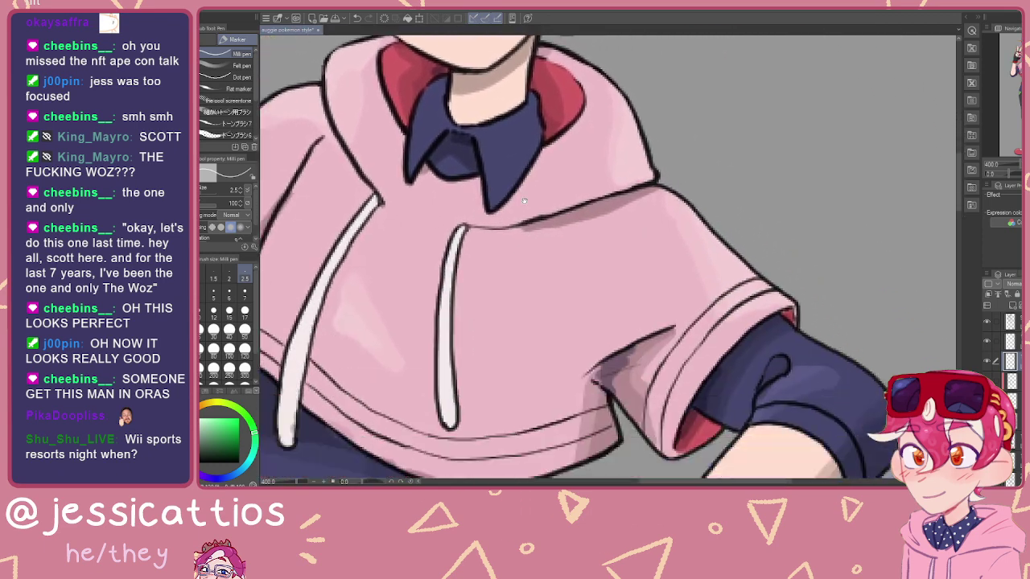
key(bracketright)
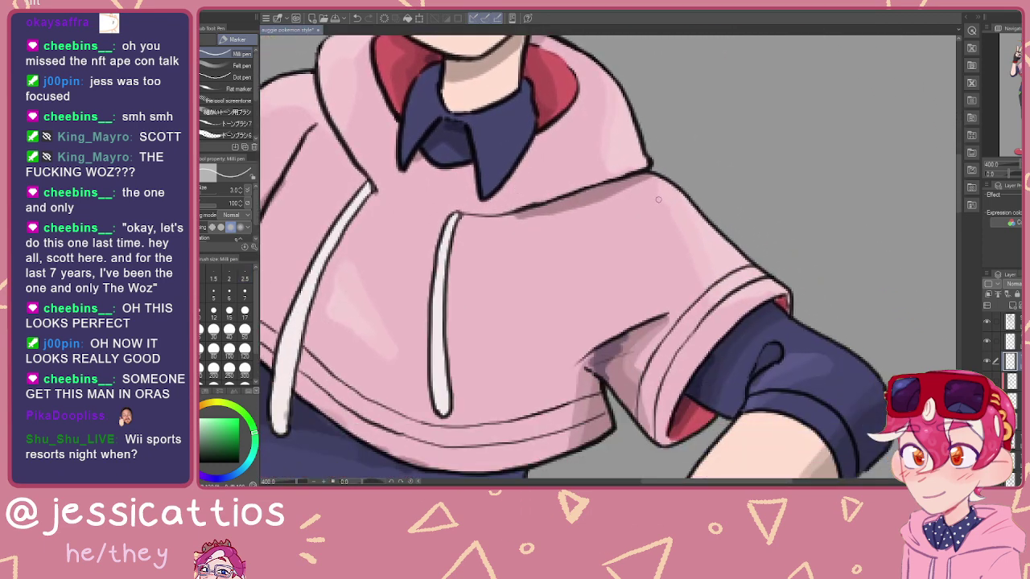
scroll(611, 190, up, 2)
scroll(611, 189, left, 6)
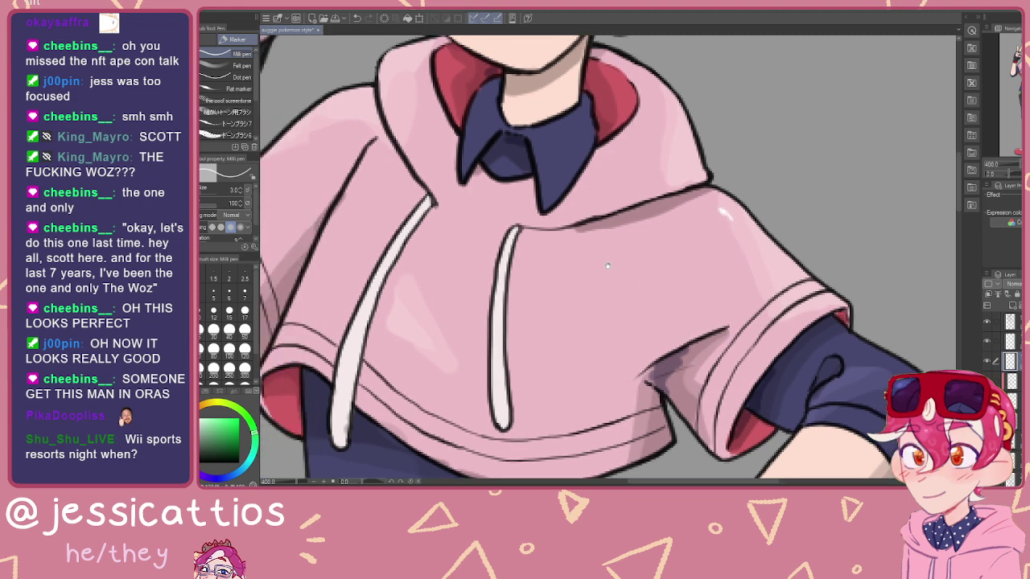
drag(556, 178, 541, 179)
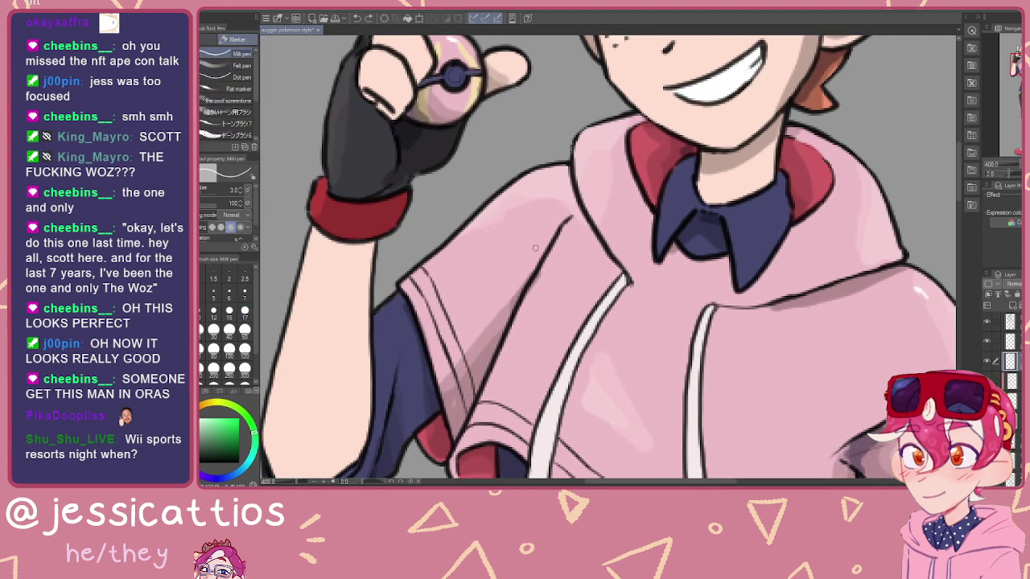
drag(608, 394, 591, 233)
scroll(570, 365, down, 2)
drag(569, 366, 545, 288)
scroll(569, 205, up, 2)
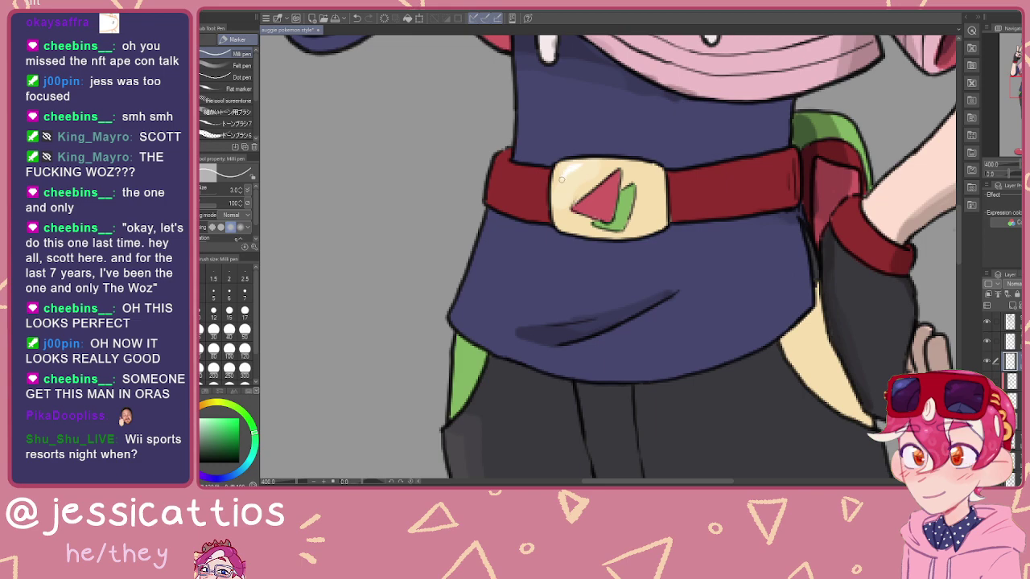
Step: Paint short white glints on both sunglasses lenses, the frame and the leaf ornament with the Milli pen
scroll(569, 173, up, 6)
scroll(561, 186, up, 3)
scroll(594, 396, down, 2)
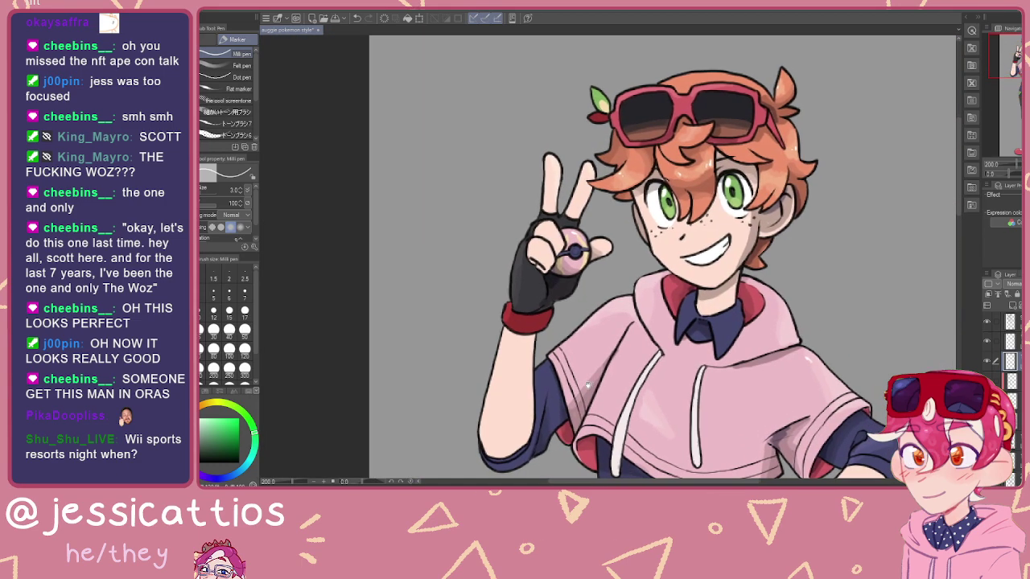
scroll(523, 222, up, 2)
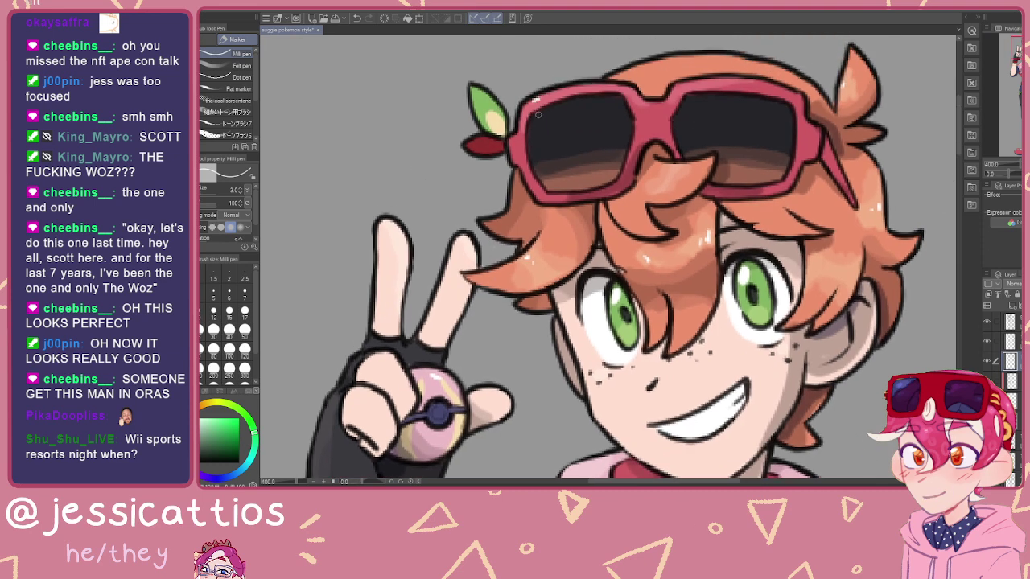
drag(549, 115, 534, 129)
mouse_move(707, 98)
mouse_down()
mouse_move(692, 108)
mouse_move(701, 106)
mouse_up()
drag(523, 171, 538, 246)
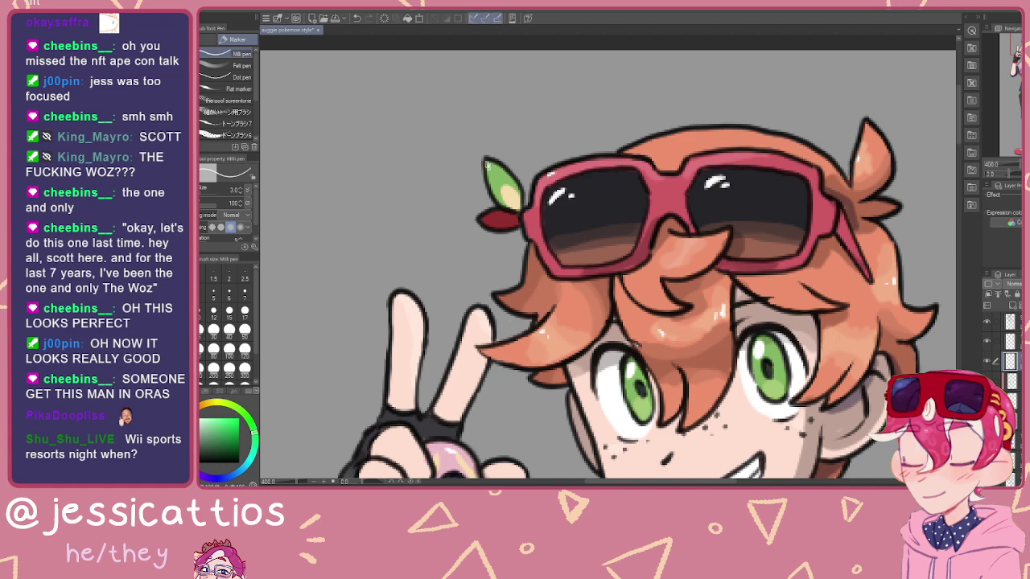
scroll(576, 331, down, 4)
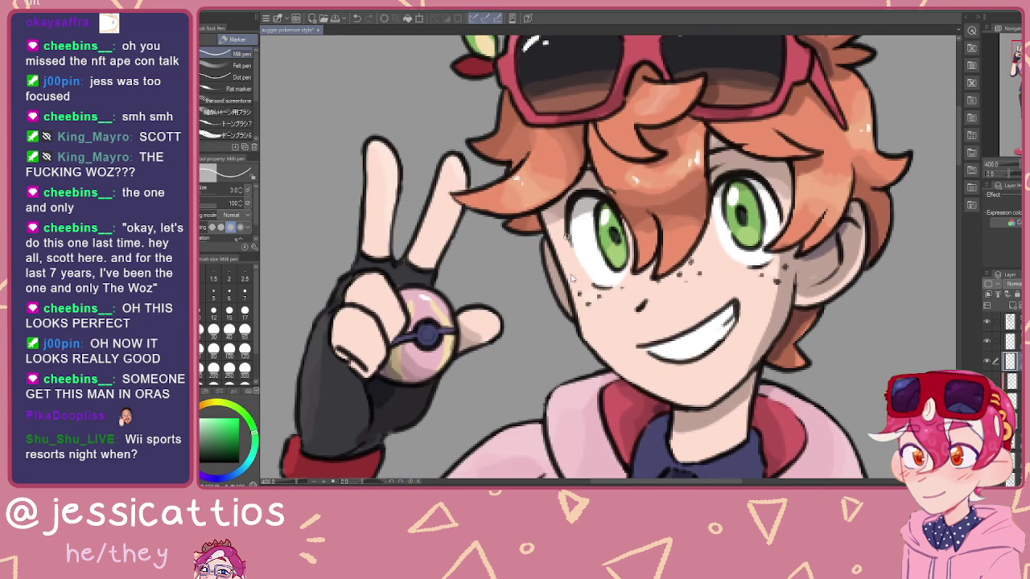
Step: Look over the trousers, legs, belt and upper body for areas that still need white glints
scroll(616, 250, up, 2)
scroll(616, 249, down, 4)
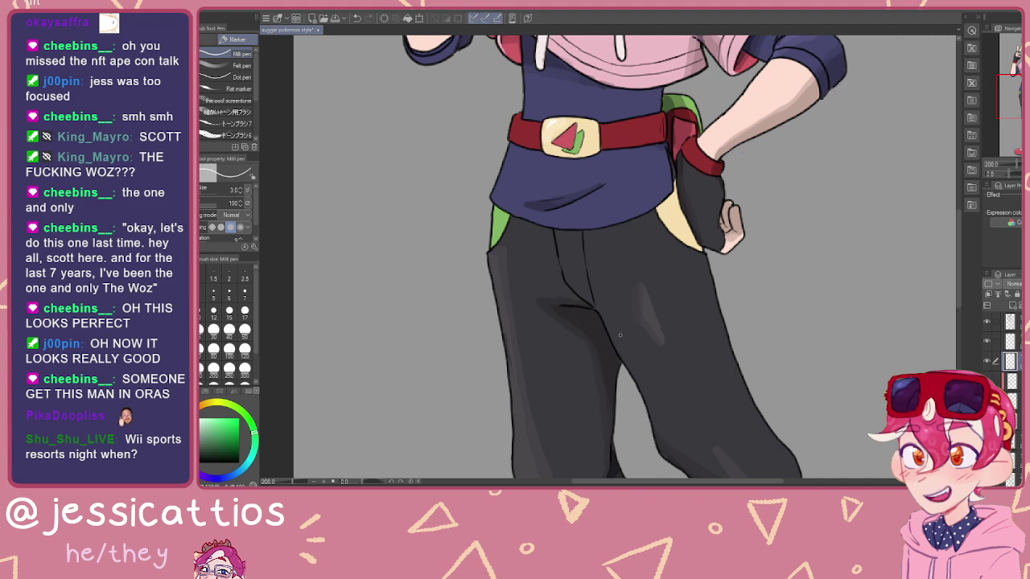
scroll(611, 306, down, 1)
scroll(600, 295, up, 3)
scroll(591, 241, down, 12)
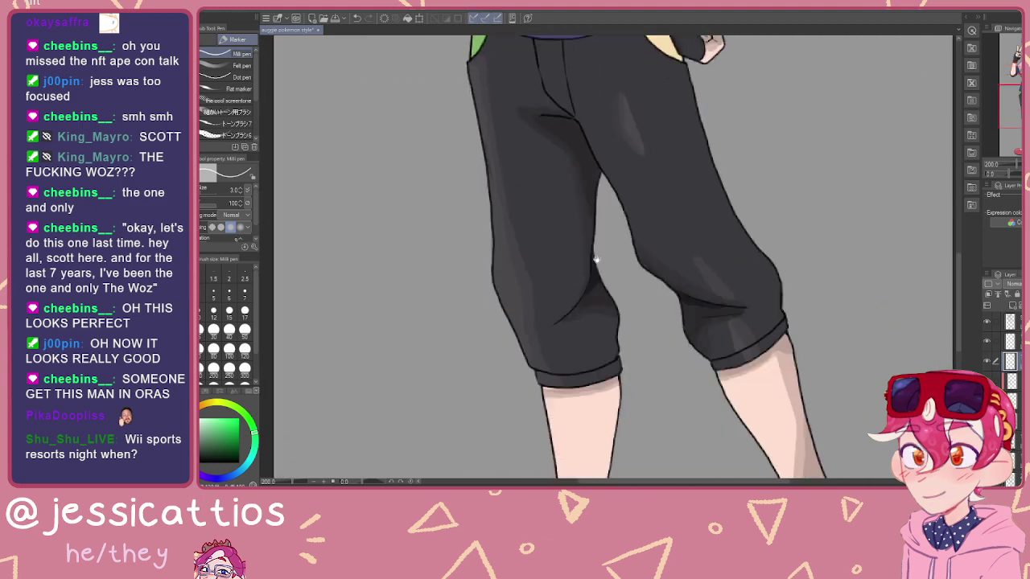
scroll(588, 168, down, 1)
scroll(593, 209, up, 14)
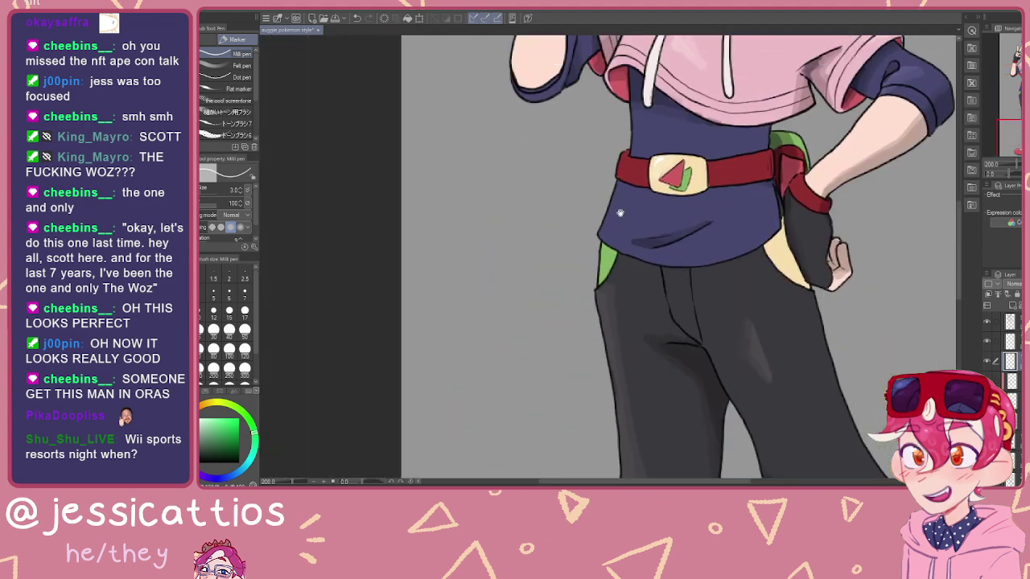
scroll(600, 251, up, 8)
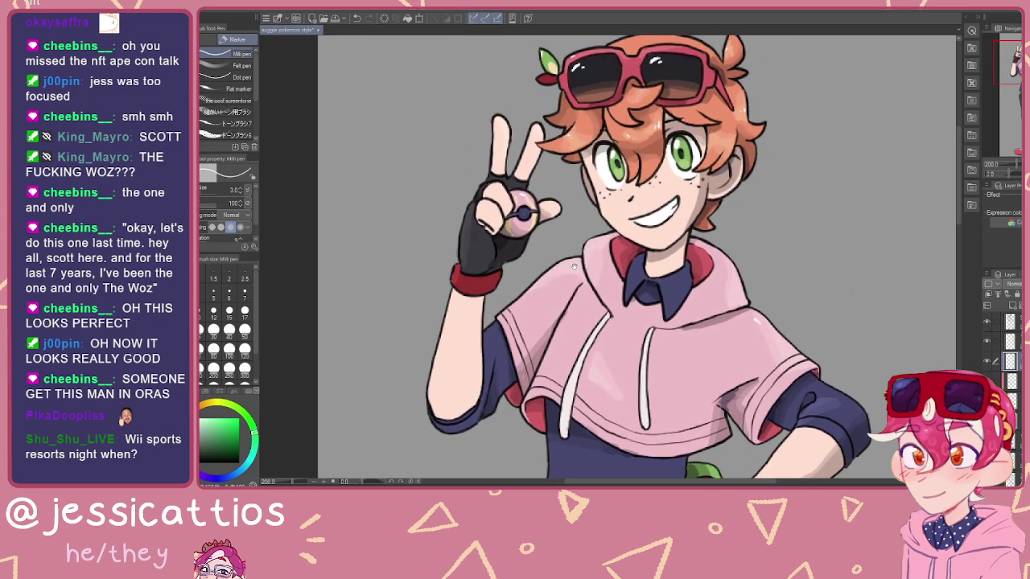
drag(567, 261, 511, 310)
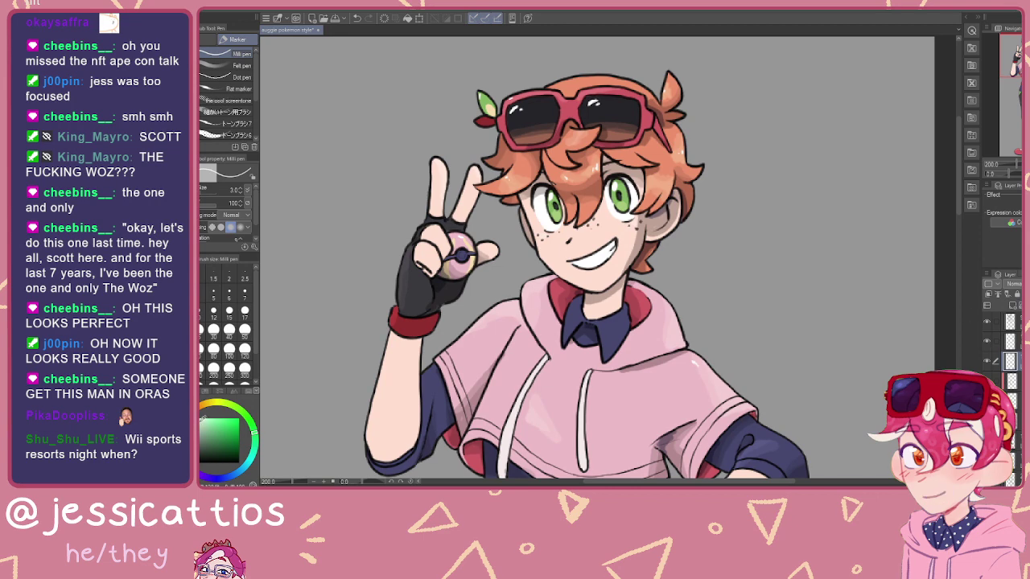
Step: Tint the white glints on both sunglasses lenses pale blue with the Milli pen at size 7
scroll(557, 161, up, 2)
scroll(637, 66, up, 2)
mouse_move(636, 67)
mouse_down()
mouse_move(632, 147)
mouse_move(614, 171)
mouse_up()
key(bracketright)
key(bracketright)
key(bracketright)
key(bracketright)
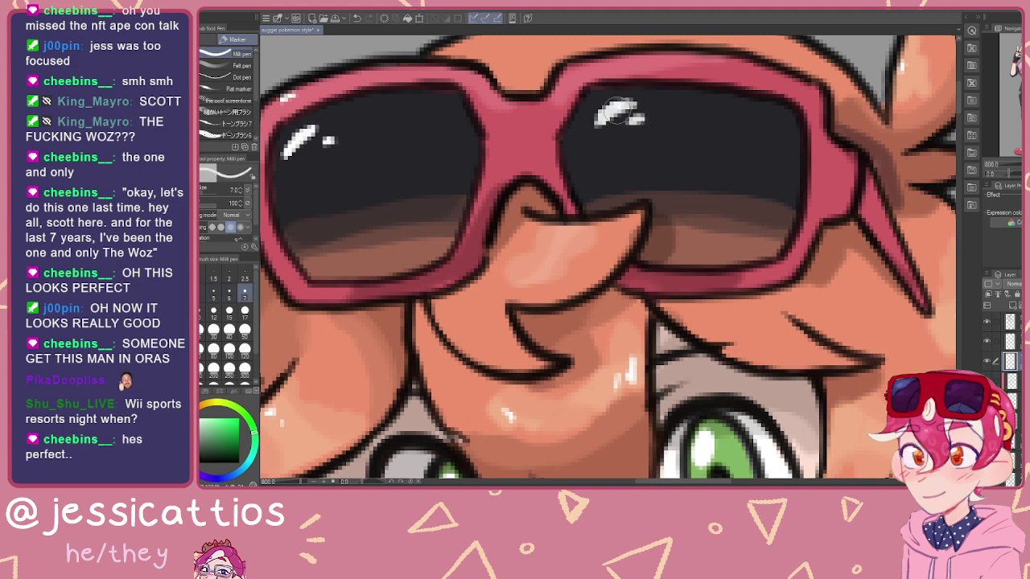
click(205, 422)
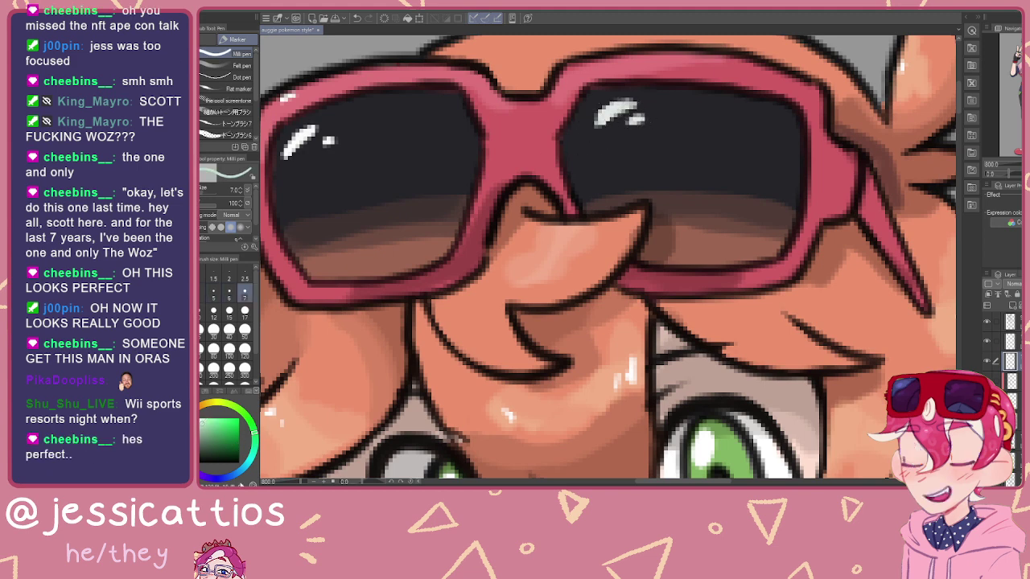
click(234, 475)
drag(608, 111, 637, 119)
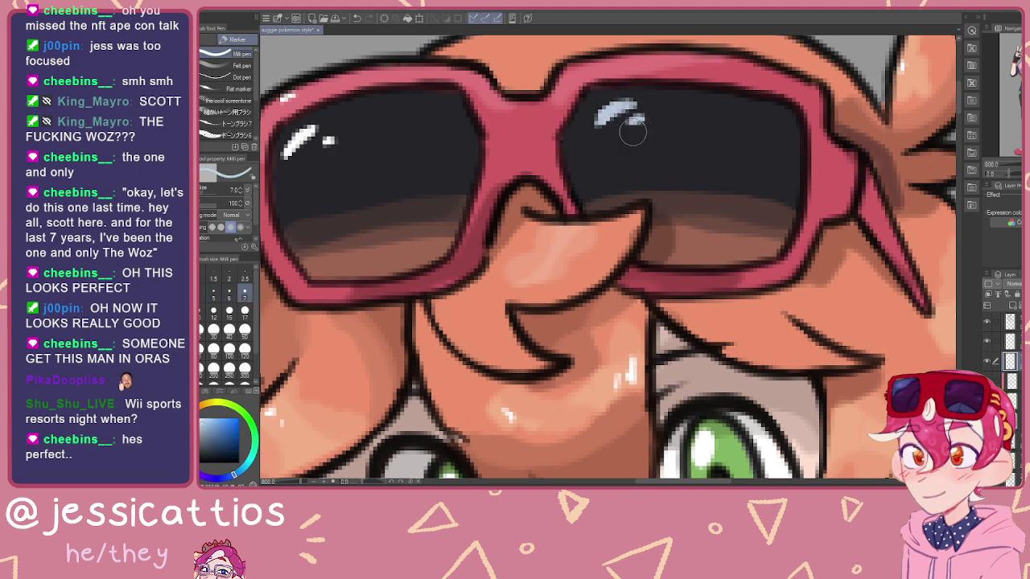
drag(405, 177, 605, 217)
mouse_move(523, 177)
mouse_down()
mouse_move(500, 197)
mouse_move(501, 177)
mouse_up()
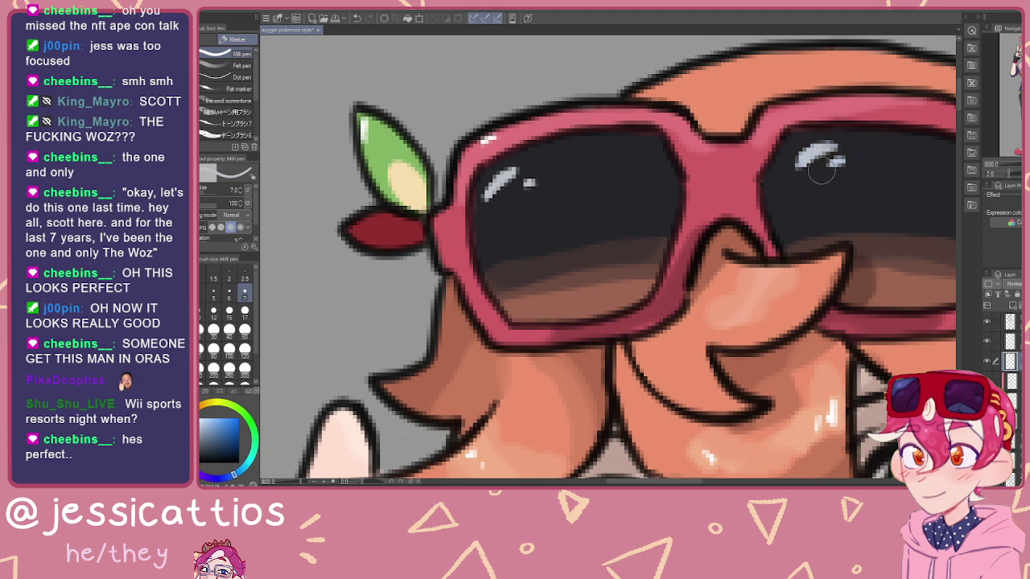
Step: Review the character's highlights on the upper body and across the full figure
scroll(644, 325, down, 3)
drag(553, 362, 479, 139)
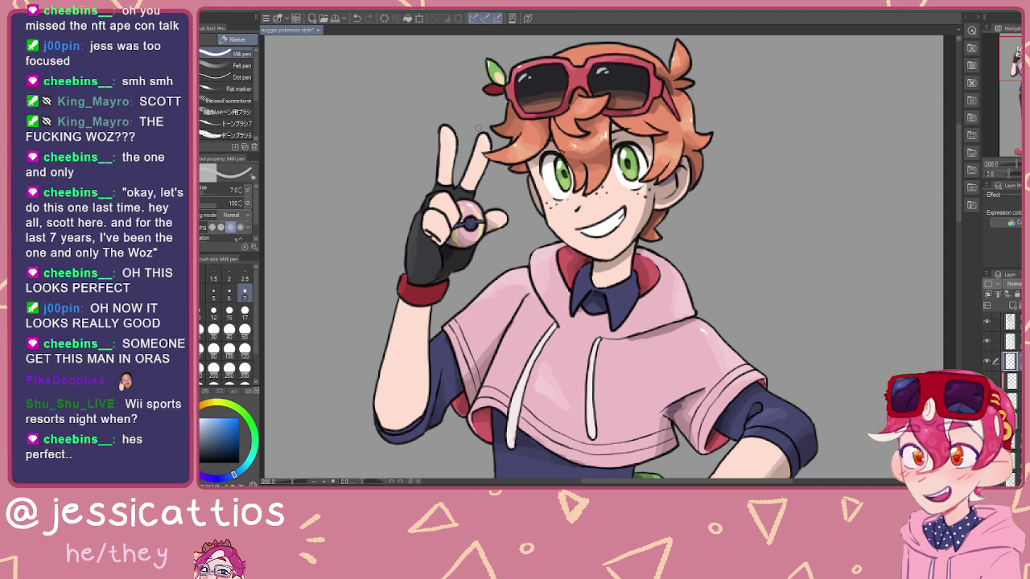
scroll(478, 128, down, 3)
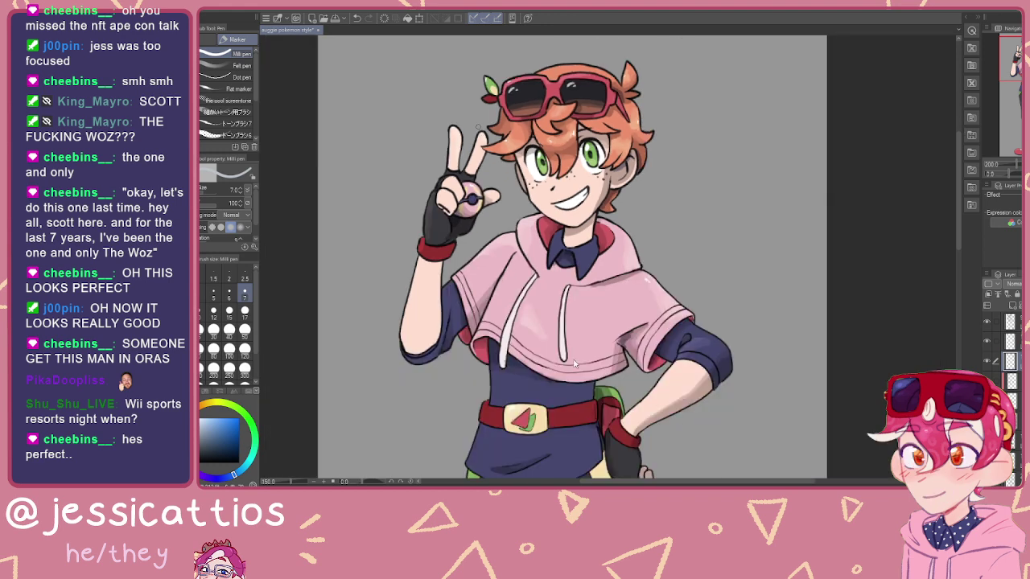
drag(536, 395, 545, 281)
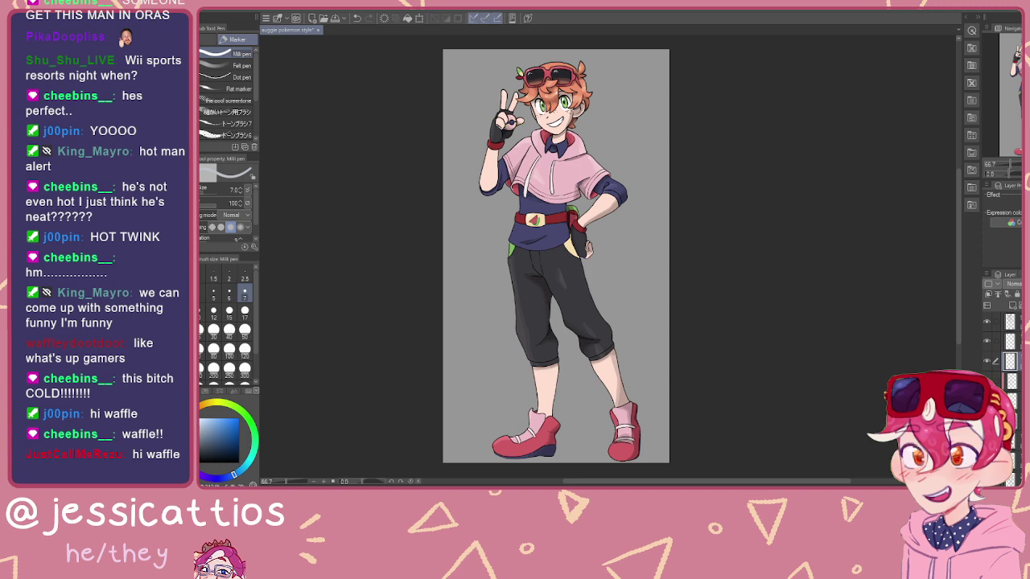
scroll(531, 180, up, 3)
scroll(531, 183, up, 1)
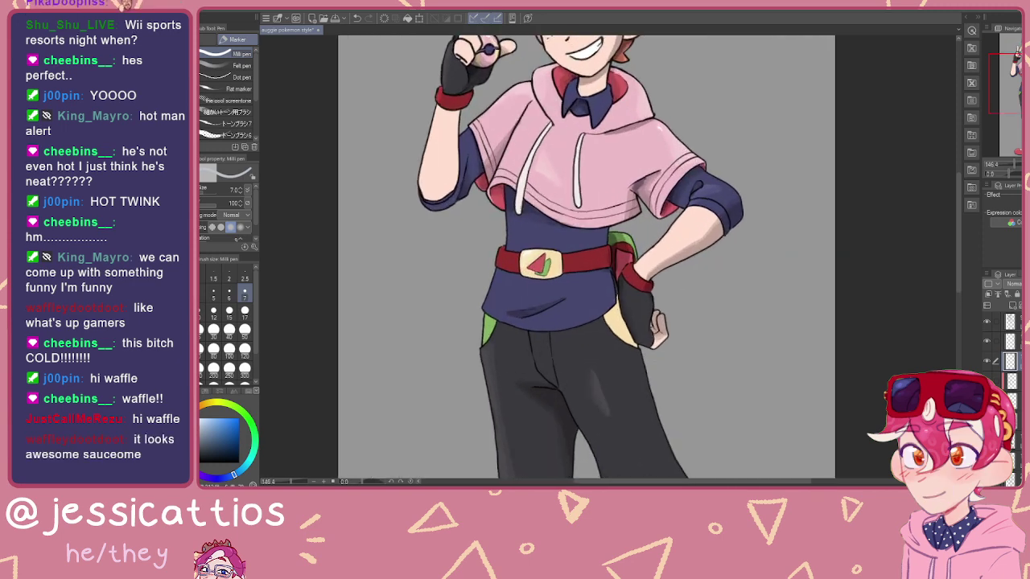
drag(762, 184, 774, 364)
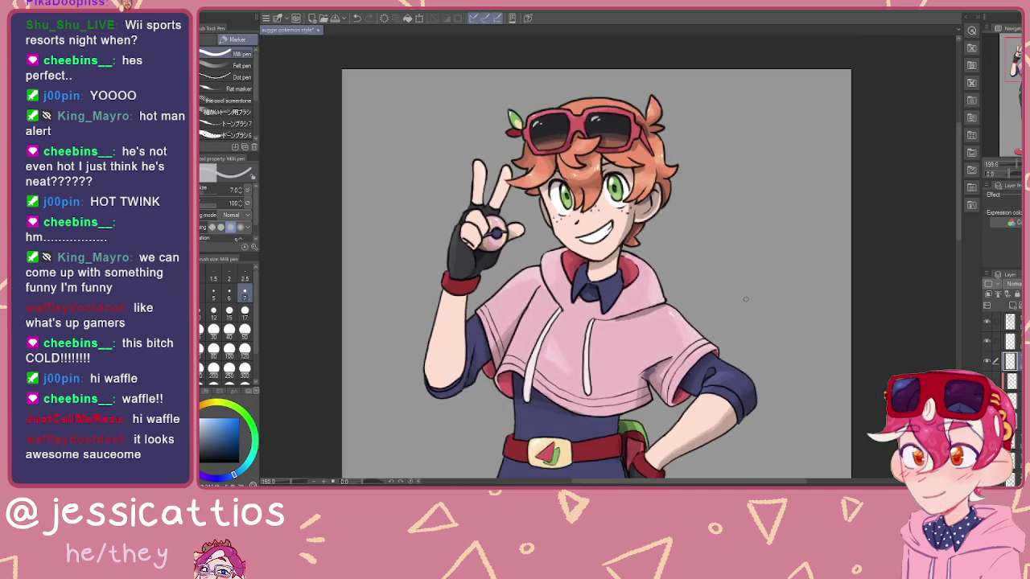
scroll(784, 210, down, 3)
scroll(793, 191, down, 3)
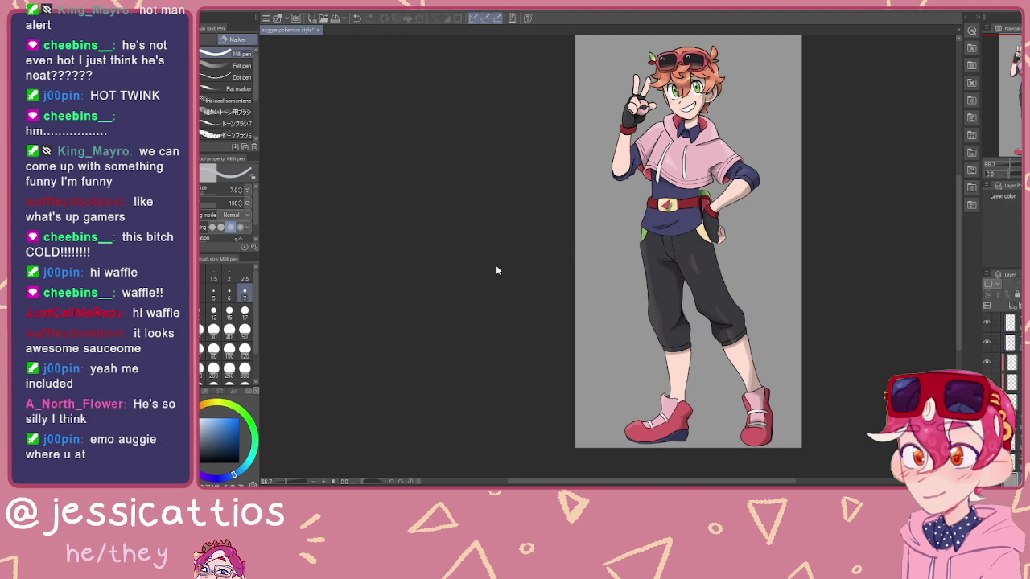
Step: Turn the grey paper background white and hide the paper layer to leave the character on transparency
key(ctrl+z)
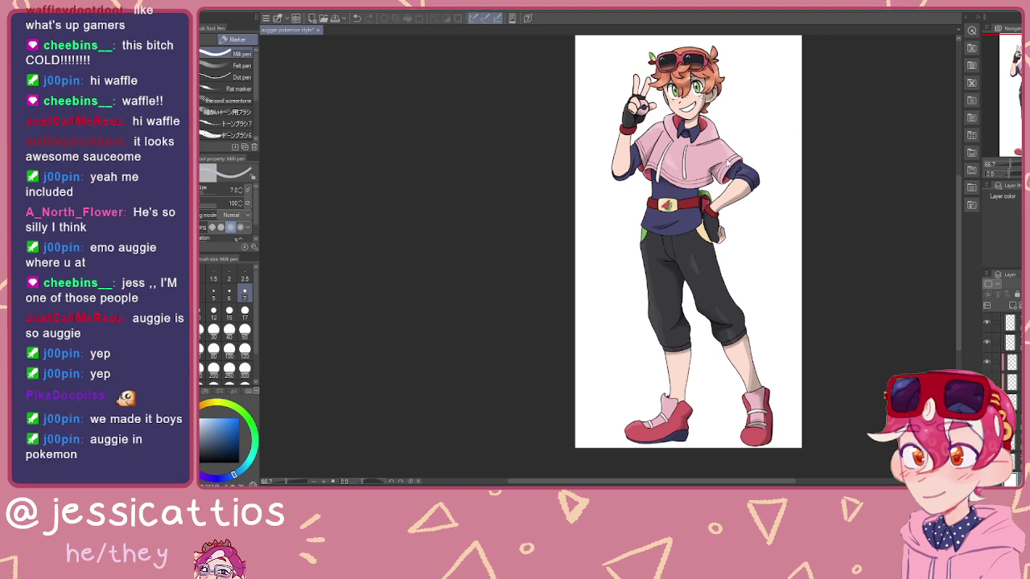
click(987, 480)
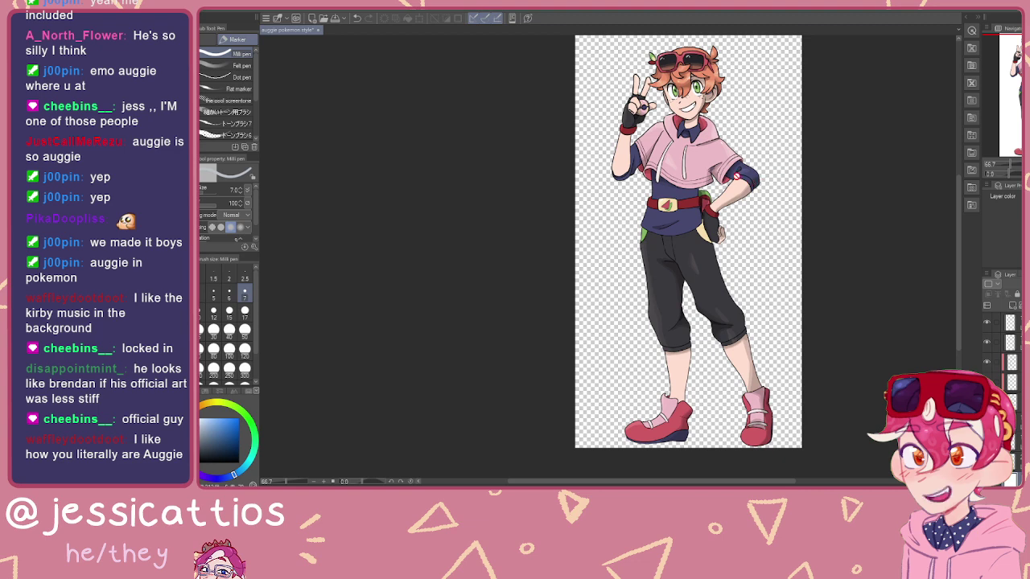
scroll(736, 177, up, 3)
scroll(735, 175, up, 1)
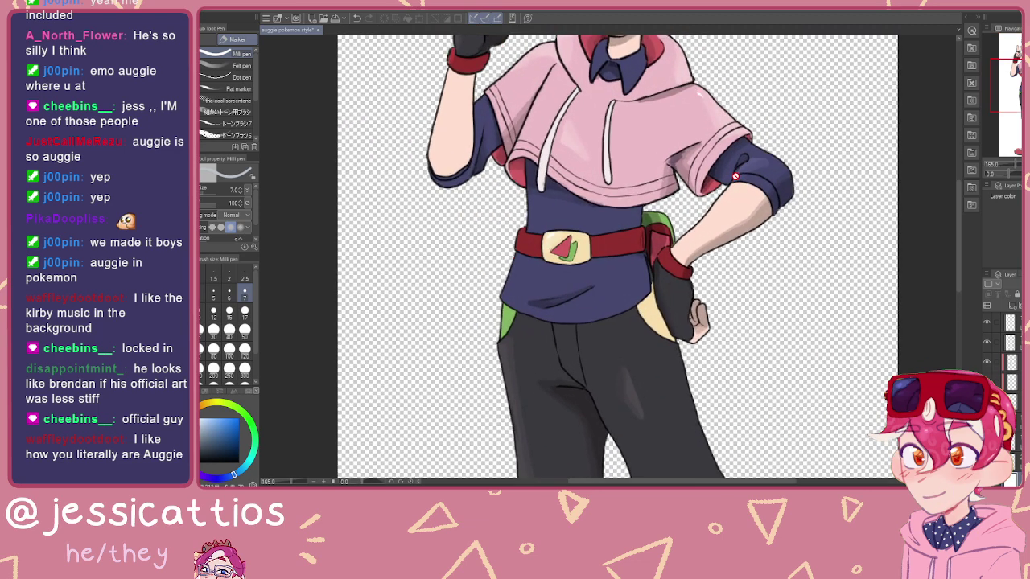
Step: Close the finished Pokémon-style character drawing and create a new blank square illustration
drag(656, 111, 666, 343)
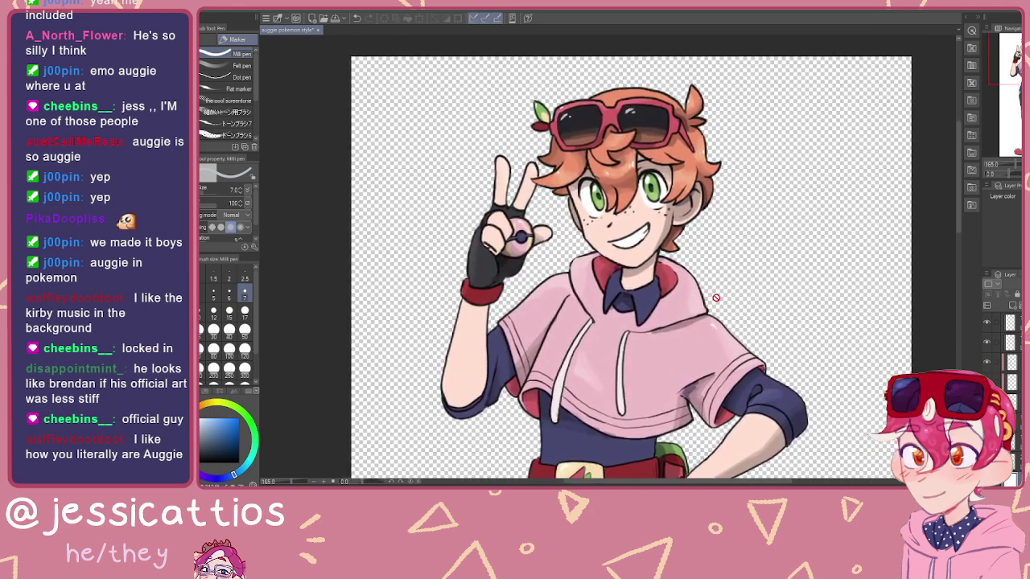
scroll(656, 358, up, 2)
scroll(654, 367, down, 4)
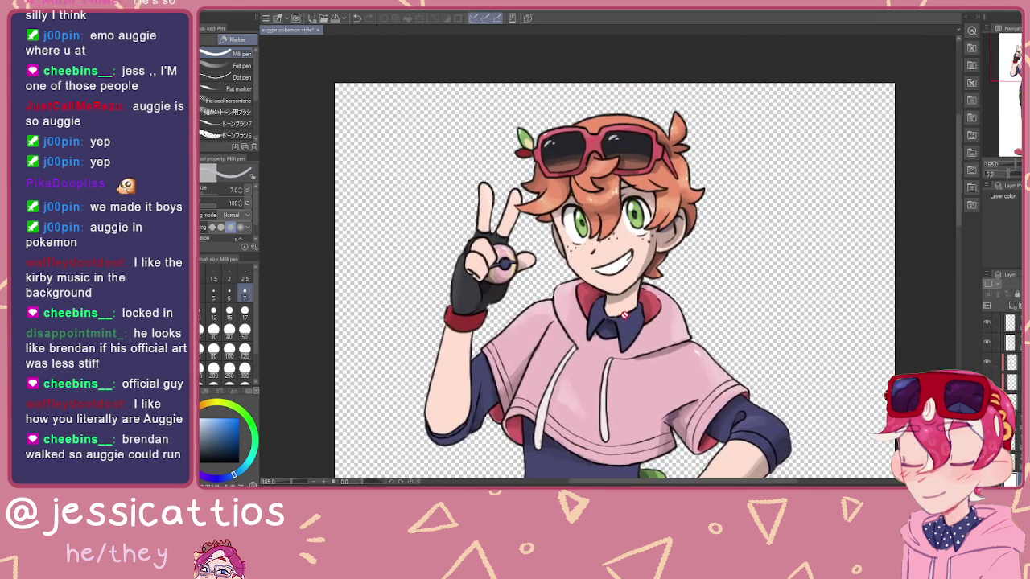
scroll(589, 331, down, 1)
drag(629, 390, 639, 258)
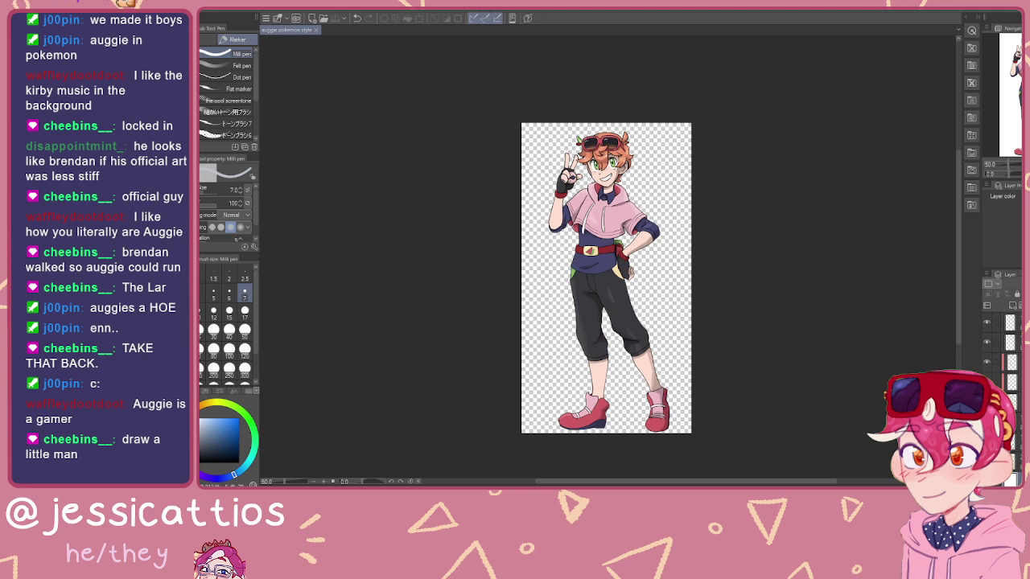
click(316, 30)
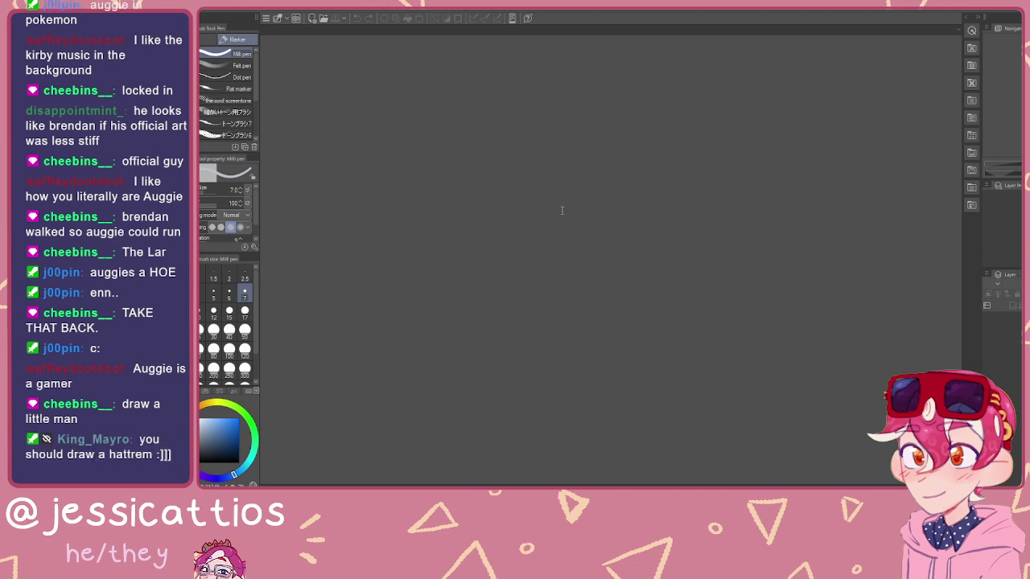
key(Return)
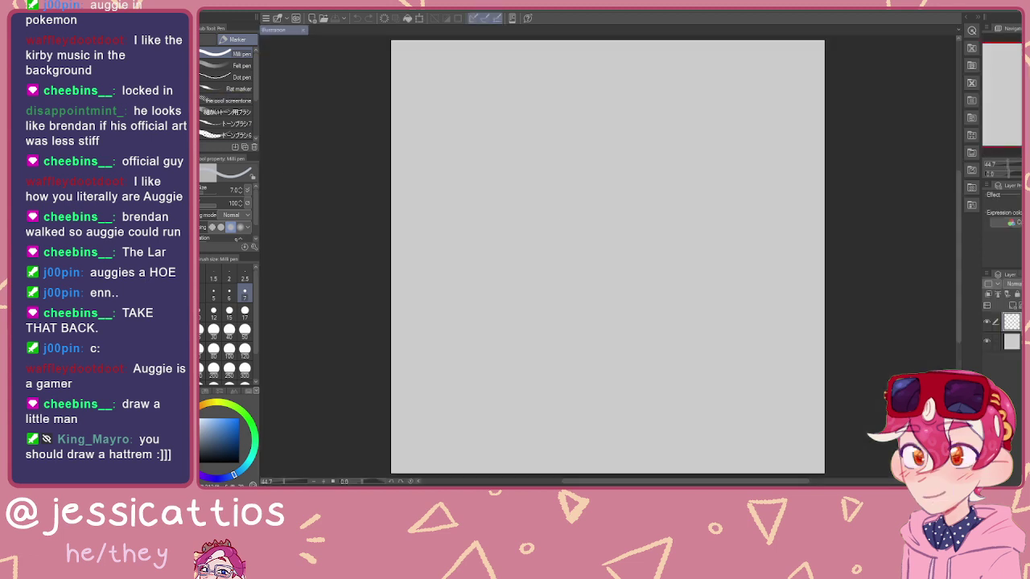
Step: Sketch a head circle with curved face guidelines and a pointed jaw using the textured sketch pen at size 30
click(204, 39)
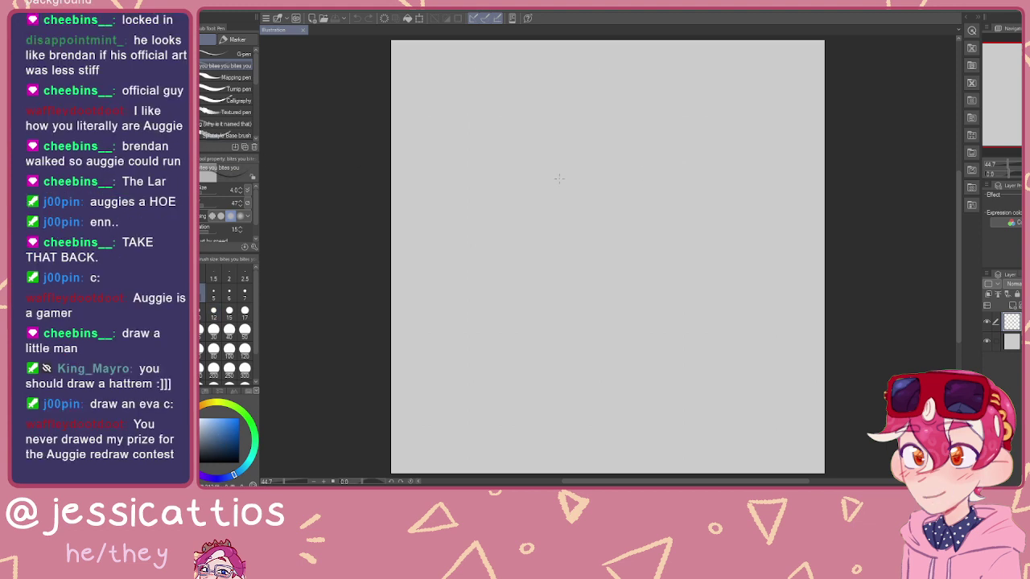
key(bracketright)
key(bracketright)
key(bracketright)
key(bracketright)
key(bracketright)
key(bracketright)
key(bracketright)
key(bracketright)
key(bracketright)
key(bracketright)
key(bracketright)
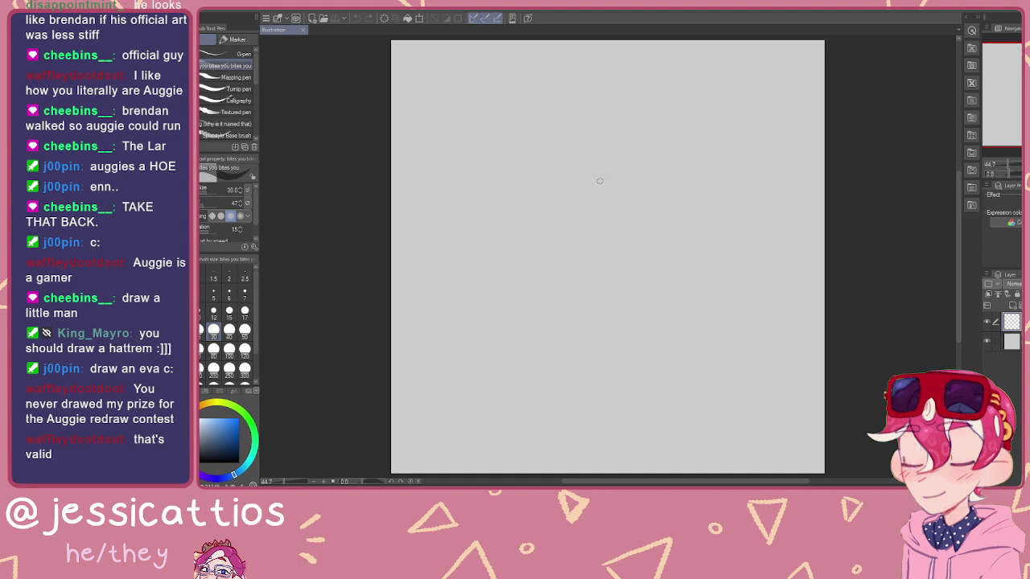
mouse_move(641, 121)
mouse_down()
mouse_move(696, 163)
mouse_move(676, 106)
mouse_move(694, 222)
mouse_move(622, 208)
mouse_up()
drag(690, 175, 570, 237)
mouse_move(661, 184)
mouse_down()
mouse_move(571, 232)
mouse_move(598, 233)
mouse_move(638, 261)
mouse_move(689, 211)
mouse_move(672, 258)
mouse_move(655, 264)
mouse_up()
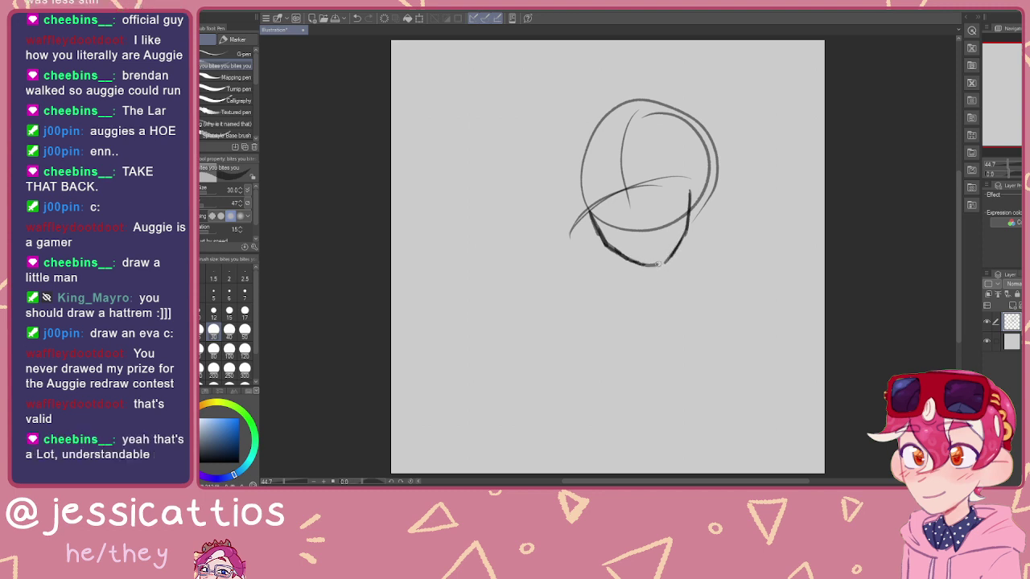
Step: Sketch the eyes, eyebrow, smiling mouth and small freckle marks on the face
drag(626, 192, 582, 162)
mouse_move(645, 183)
mouse_down()
mouse_move(677, 181)
mouse_move(613, 164)
mouse_up()
drag(665, 184, 658, 195)
mouse_move(676, 182)
mouse_down()
mouse_move(663, 191)
mouse_move(675, 193)
mouse_move(600, 193)
mouse_move(599, 208)
mouse_move(624, 207)
mouse_move(605, 218)
mouse_up()
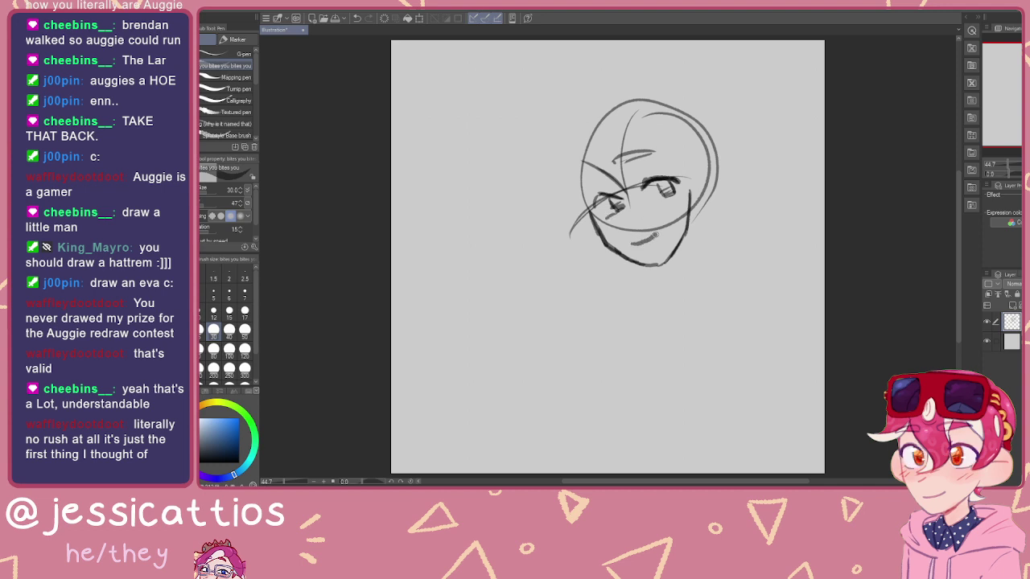
mouse_move(668, 222)
mouse_down()
mouse_move(655, 244)
mouse_move(639, 245)
mouse_up()
click(665, 209)
click(663, 204)
click(628, 211)
click(636, 210)
Step: Sketch the fringe and side hair strands framing both sides of the face
mouse_move(583, 179)
mouse_down()
mouse_move(605, 166)
mouse_move(588, 176)
mouse_move(616, 187)
mouse_up()
mouse_move(599, 163)
mouse_down()
mouse_move(621, 181)
mouse_move(650, 169)
mouse_move(618, 226)
mouse_up()
mouse_move(641, 200)
mouse_down()
mouse_move(617, 220)
mouse_move(640, 210)
mouse_up()
mouse_move(644, 150)
mouse_down()
mouse_move(692, 169)
mouse_move(670, 211)
mouse_move(699, 186)
mouse_move(700, 211)
mouse_up()
drag(589, 197, 558, 210)
mouse_move(571, 187)
mouse_down()
mouse_move(542, 195)
mouse_move(563, 188)
mouse_up()
drag(673, 129, 694, 183)
drag(681, 142, 702, 177)
Step: Sketch the sunglasses resting on the forehead and the small leaf ornament beside them
mouse_move(624, 121)
mouse_down()
mouse_move(658, 113)
mouse_move(666, 144)
mouse_up()
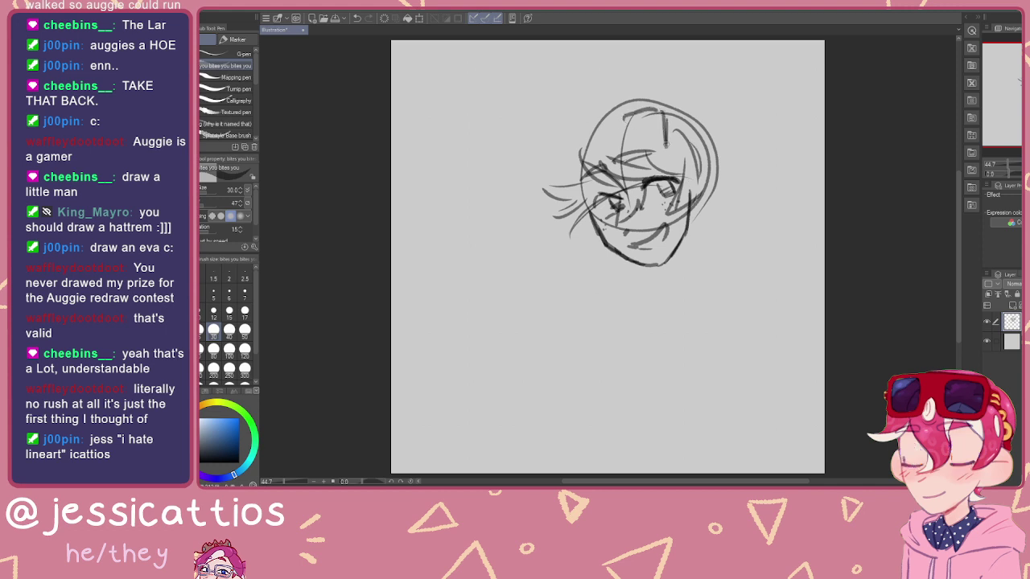
drag(626, 118, 617, 165)
mouse_move(629, 120)
mouse_down()
mouse_move(651, 117)
mouse_move(657, 148)
mouse_up()
mouse_move(620, 151)
mouse_down()
mouse_move(658, 143)
mouse_move(621, 154)
mouse_up()
mouse_move(643, 117)
mouse_down()
mouse_move(663, 114)
mouse_move(658, 130)
mouse_up()
drag(636, 121, 595, 148)
drag(601, 128, 557, 145)
mouse_move(573, 139)
mouse_down()
mouse_move(552, 151)
mouse_move(553, 172)
mouse_up()
mouse_move(564, 160)
mouse_down()
mouse_move(557, 177)
mouse_move(593, 163)
mouse_up()
drag(601, 158, 571, 182)
mouse_move(591, 138)
mouse_down()
mouse_move(569, 166)
mouse_move(541, 127)
mouse_move(560, 147)
mouse_up()
drag(555, 144, 535, 157)
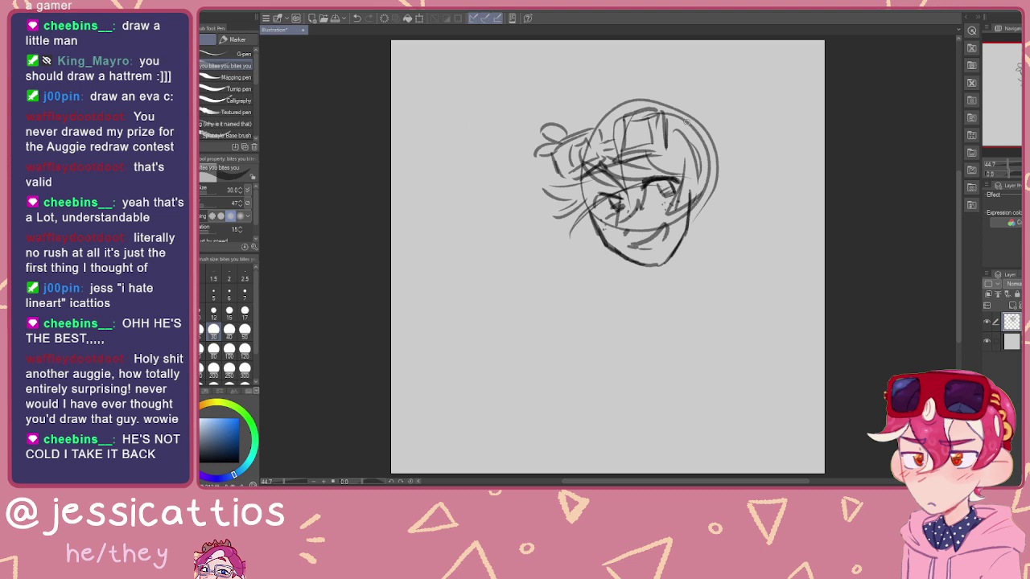
Step: Sketch the outer hair outline with a pointed tuft on top and flicked strands around the head
mouse_move(683, 111)
mouse_down()
mouse_move(685, 85)
mouse_move(667, 78)
mouse_up()
drag(669, 80, 677, 110)
mouse_move(683, 113)
mouse_down()
mouse_move(666, 138)
mouse_move(696, 145)
mouse_up()
mouse_move(664, 114)
mouse_down()
mouse_move(698, 131)
mouse_move(699, 103)
mouse_move(721, 153)
mouse_move(732, 152)
mouse_move(698, 190)
mouse_move(712, 193)
mouse_move(695, 219)
mouse_up()
mouse_move(728, 153)
mouse_down()
mouse_move(714, 189)
mouse_move(727, 214)
mouse_up()
mouse_move(674, 90)
mouse_down()
mouse_move(642, 105)
mouse_move(618, 97)
mouse_move(590, 114)
mouse_up()
mouse_move(592, 105)
mouse_down()
mouse_move(570, 103)
mouse_move(584, 129)
mouse_up()
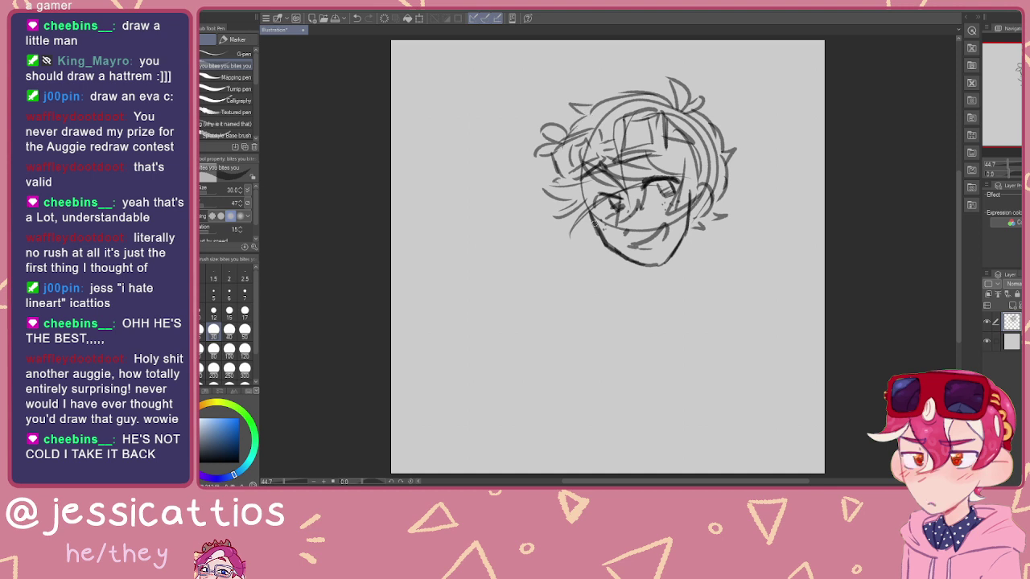
Step: Sketch the neck, shirt collar and hood below the head, with two drawstrings hanging over the chest
mouse_move(676, 244)
mouse_down()
mouse_move(689, 263)
mouse_move(663, 270)
mouse_move(674, 306)
mouse_up()
mouse_move(680, 276)
mouse_down()
mouse_move(677, 303)
mouse_move(665, 280)
mouse_move(644, 310)
mouse_up()
mouse_move(654, 270)
mouse_down()
mouse_move(645, 306)
mouse_move(710, 266)
mouse_move(713, 233)
mouse_move(694, 263)
mouse_move(692, 241)
mouse_up()
mouse_move(707, 244)
mouse_down()
mouse_move(735, 230)
mouse_move(754, 270)
mouse_up()
drag(755, 276, 665, 304)
mouse_move(619, 262)
mouse_down()
mouse_move(600, 272)
mouse_move(644, 289)
mouse_move(629, 299)
mouse_move(656, 363)
mouse_up()
drag(673, 304, 645, 373)
drag(632, 316, 576, 362)
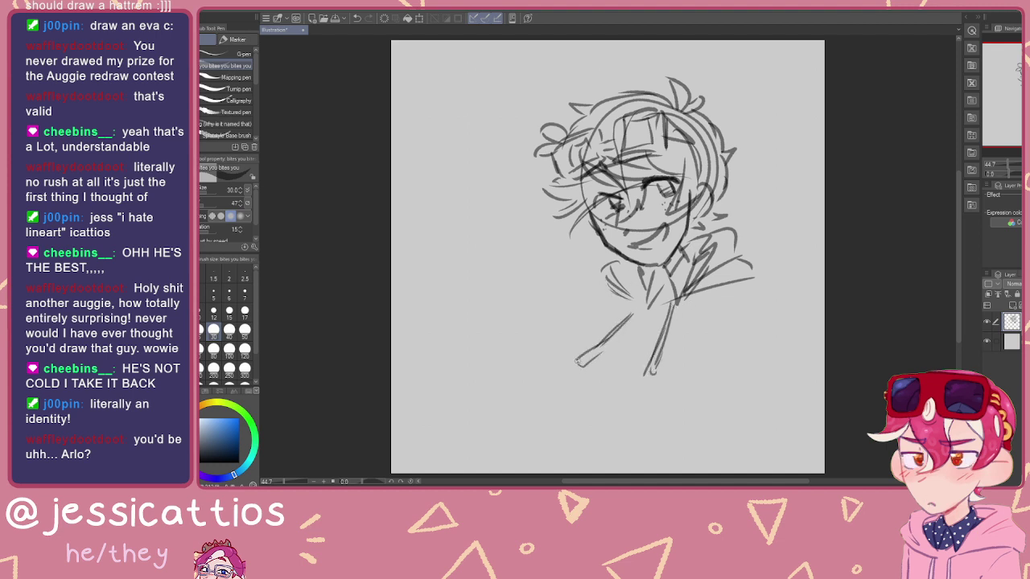
Step: Sketch the shoulders, short sleeves and curved hem of the hooded top
mouse_move(731, 287)
mouse_down()
mouse_move(692, 312)
mouse_move(701, 312)
mouse_up()
drag(610, 297, 594, 335)
drag(752, 306, 748, 338)
drag(618, 299, 611, 325)
drag(612, 345, 596, 390)
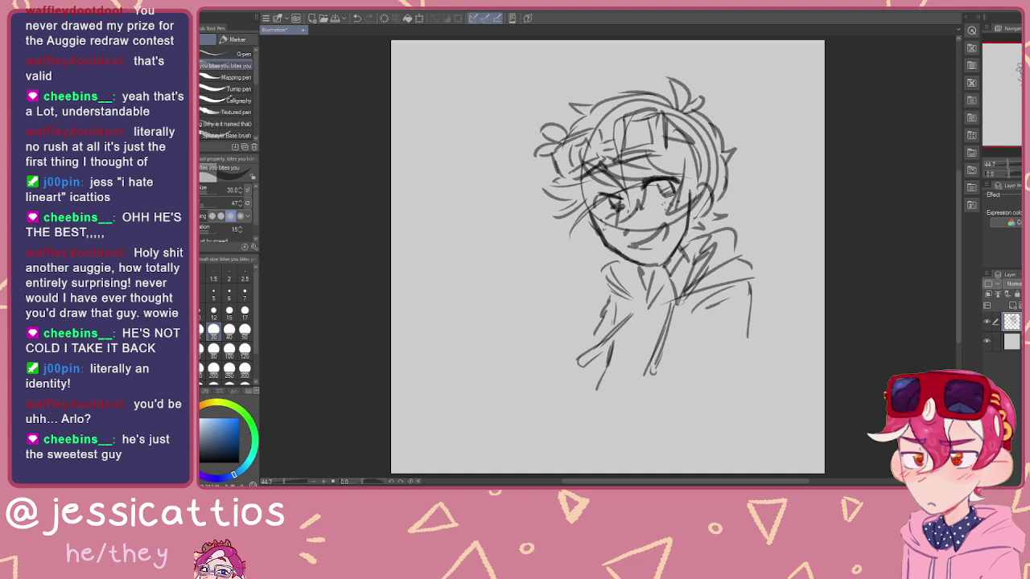
mouse_move(721, 308)
mouse_down()
mouse_move(716, 369)
mouse_move(636, 386)
mouse_move(663, 388)
mouse_move(600, 384)
mouse_up()
mouse_move(747, 310)
mouse_down()
mouse_move(756, 360)
mouse_move(715, 372)
mouse_move(750, 335)
mouse_up()
mouse_move(591, 317)
mouse_down()
mouse_move(567, 341)
mouse_move(583, 359)
mouse_move(587, 344)
mouse_up()
Step: Sketch the arms below the sleeves and the belt around the waist
drag(738, 364, 728, 459)
drag(697, 395, 607, 393)
drag(608, 383, 620, 411)
mouse_move(690, 418)
mouse_down()
mouse_move(646, 420)
mouse_move(596, 402)
mouse_move(626, 418)
mouse_up()
drag(620, 392, 608, 413)
mouse_move(711, 369)
mouse_down()
mouse_move(735, 433)
mouse_move(717, 437)
mouse_move(740, 377)
mouse_move(749, 419)
mouse_up()
drag(592, 363, 549, 426)
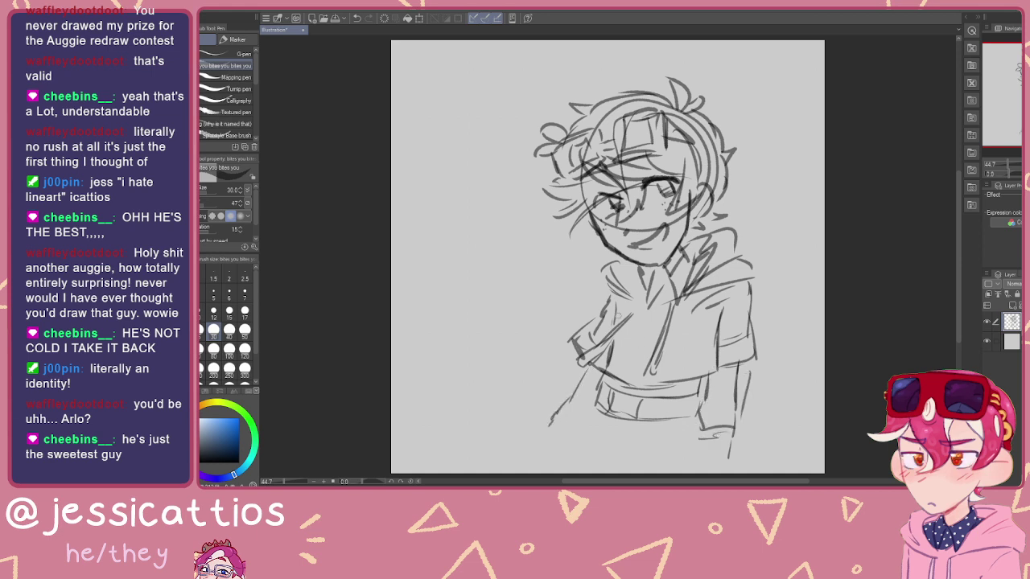
Step: Add short accent strokes beside the face and sketch the flared shirt hem and outstretched forearm
drag(552, 243, 564, 249)
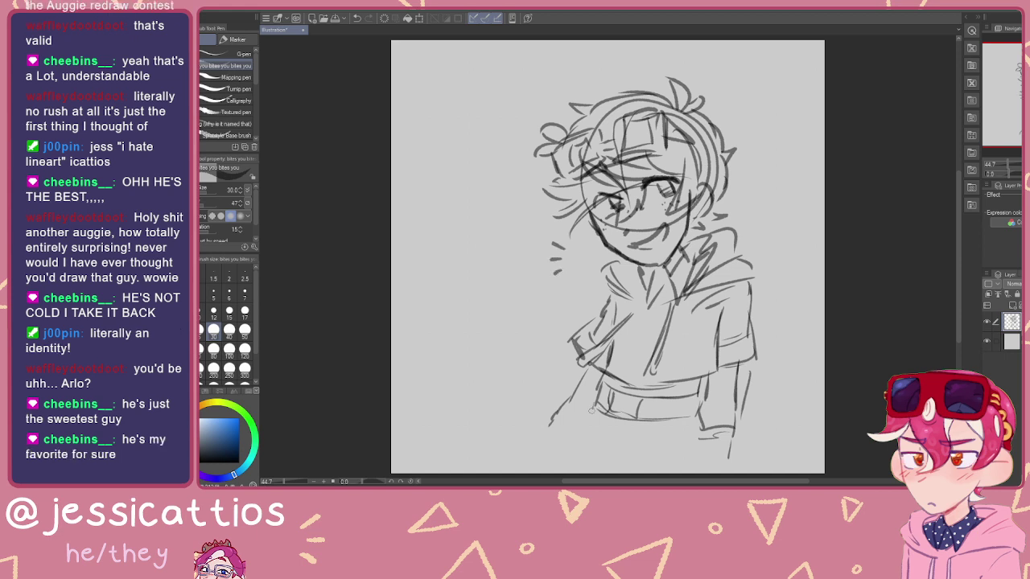
drag(585, 426, 572, 448)
drag(692, 417, 687, 463)
mouse_move(574, 435)
mouse_down()
mouse_move(610, 472)
mouse_move(655, 475)
mouse_up()
drag(564, 415, 537, 464)
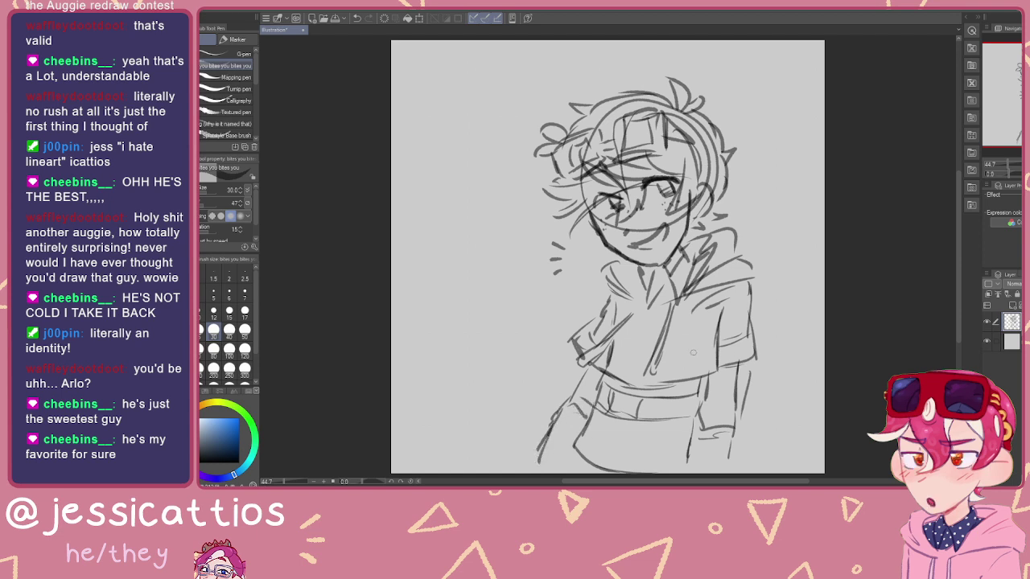
Step: Hide the character sketch layer and add a new empty layer above it
click(988, 322)
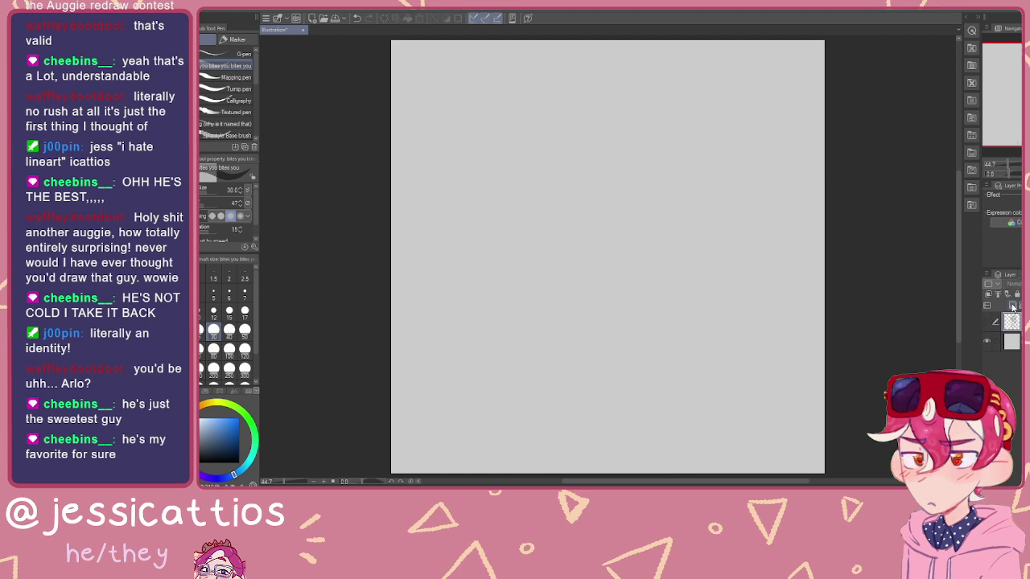
click(1013, 306)
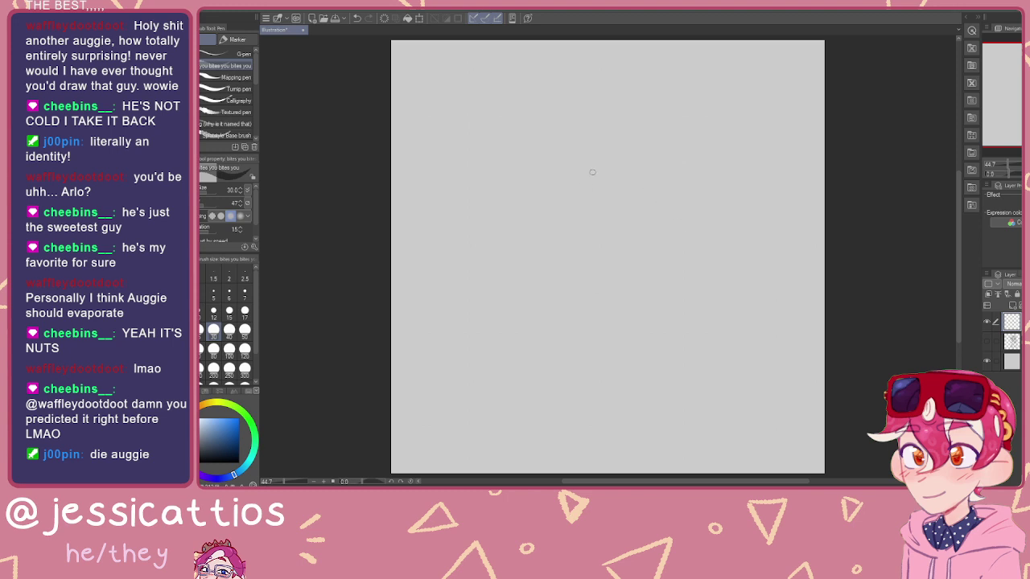
mouse_move(613, 98)
mouse_down()
mouse_move(636, 208)
mouse_move(657, 148)
mouse_move(599, 213)
mouse_move(548, 140)
mouse_move(537, 182)
mouse_up()
key(ctrl+z)
key(ctrl+z)
key(ctrl+z)
key(ctrl+z)
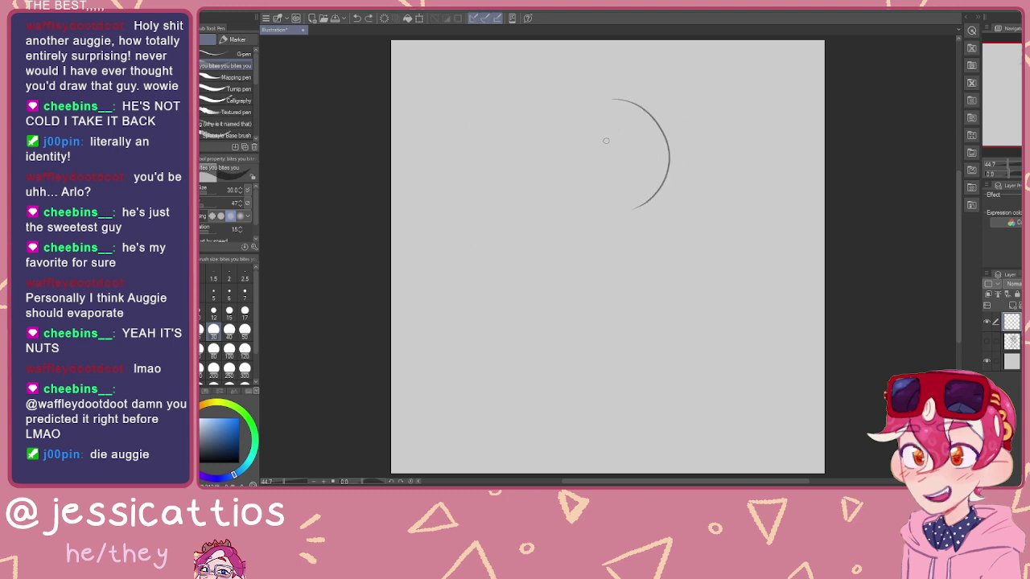
Step: Sketch a new head circle with face guidelines, a rounded jaw and an extra curve along the far side
mouse_move(593, 98)
mouse_down()
mouse_move(584, 211)
mouse_move(667, 184)
mouse_move(590, 211)
mouse_up()
mouse_move(605, 83)
mouse_down()
mouse_move(589, 105)
mouse_move(599, 199)
mouse_up()
drag(651, 160, 571, 177)
mouse_move(636, 157)
mouse_down()
mouse_move(595, 204)
mouse_move(594, 164)
mouse_move(591, 205)
mouse_move(558, 203)
mouse_move(571, 225)
mouse_move(559, 206)
mouse_move(587, 232)
mouse_move(578, 229)
mouse_move(611, 233)
mouse_move(642, 219)
mouse_move(624, 230)
mouse_move(666, 187)
mouse_up()
drag(541, 178, 552, 117)
drag(530, 157, 568, 94)
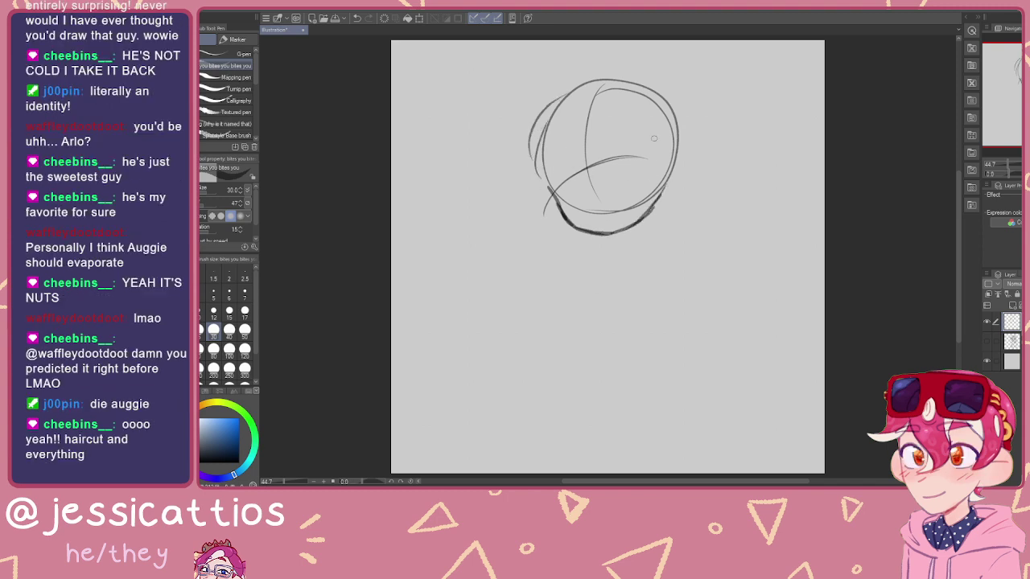
drag(587, 170, 542, 154)
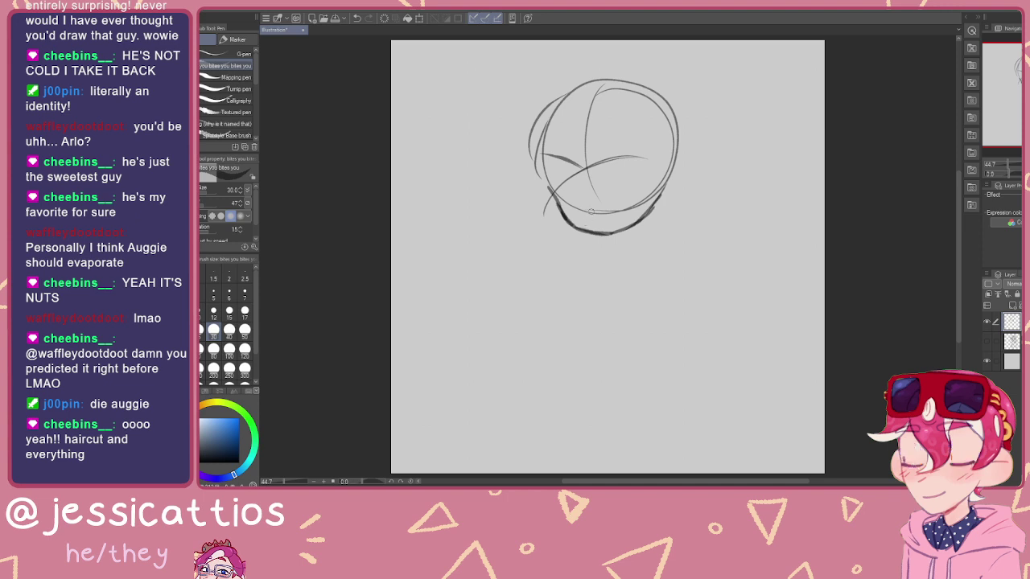
Step: Sketch a short nose mark and a small tilted oval mouth near the chin, redrawing the mouth once
scroll(591, 212, up, 1)
drag(586, 181, 586, 210)
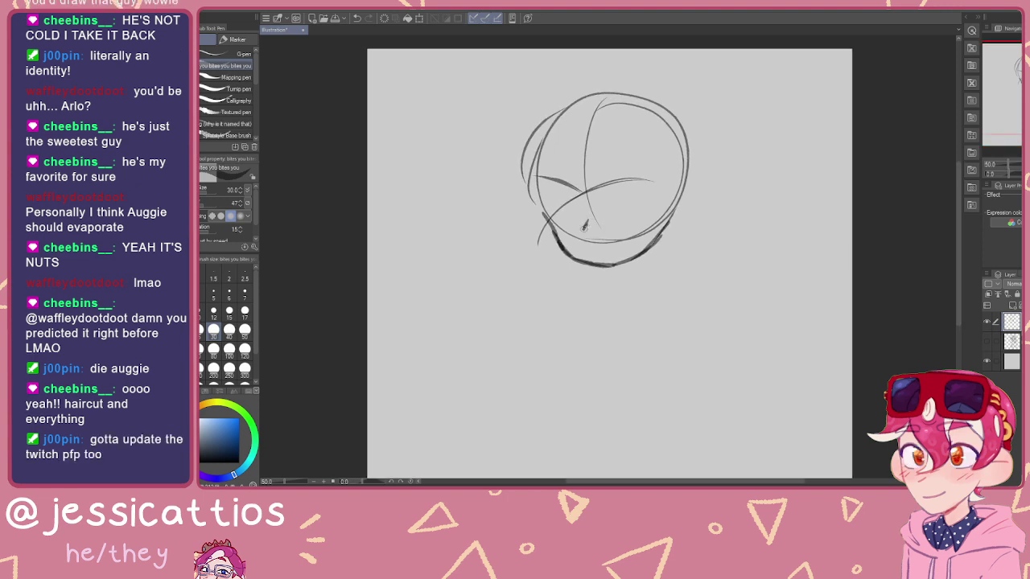
drag(595, 250, 617, 252)
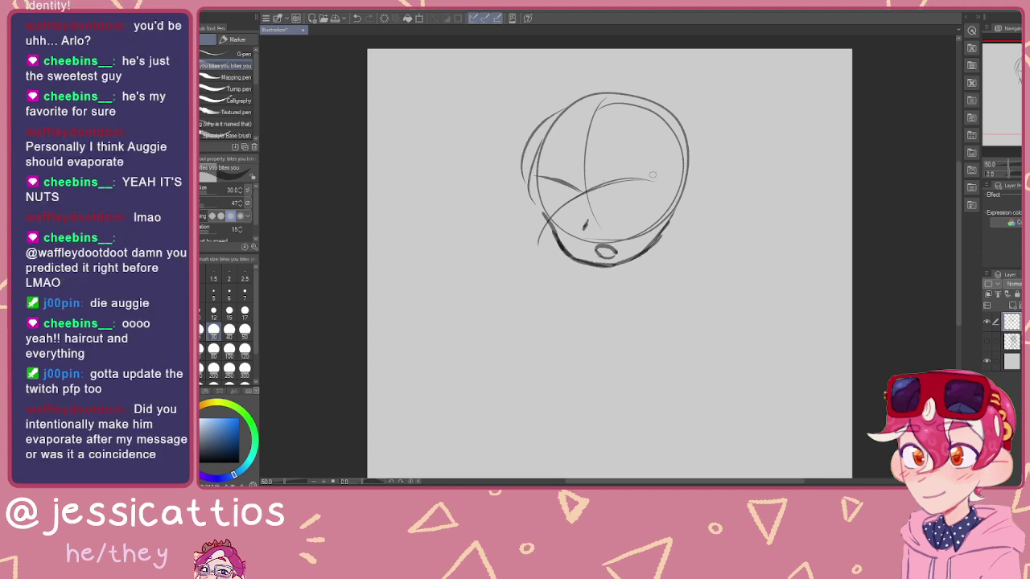
key(ctrl+z)
key(ctrl+z)
drag(598, 248, 609, 262)
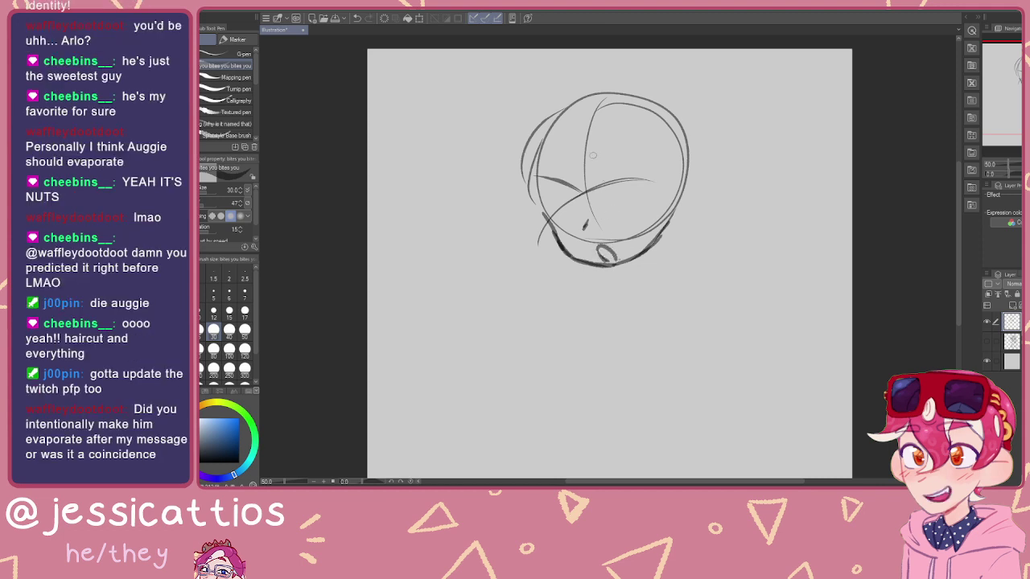
Step: Sketch both eyes with heavy upper lashes and irises, plus the eyebrows and small cheek marks
mouse_move(602, 179)
mouse_down()
mouse_move(631, 169)
mouse_move(647, 180)
mouse_move(608, 172)
mouse_move(547, 203)
mouse_move(567, 195)
mouse_up()
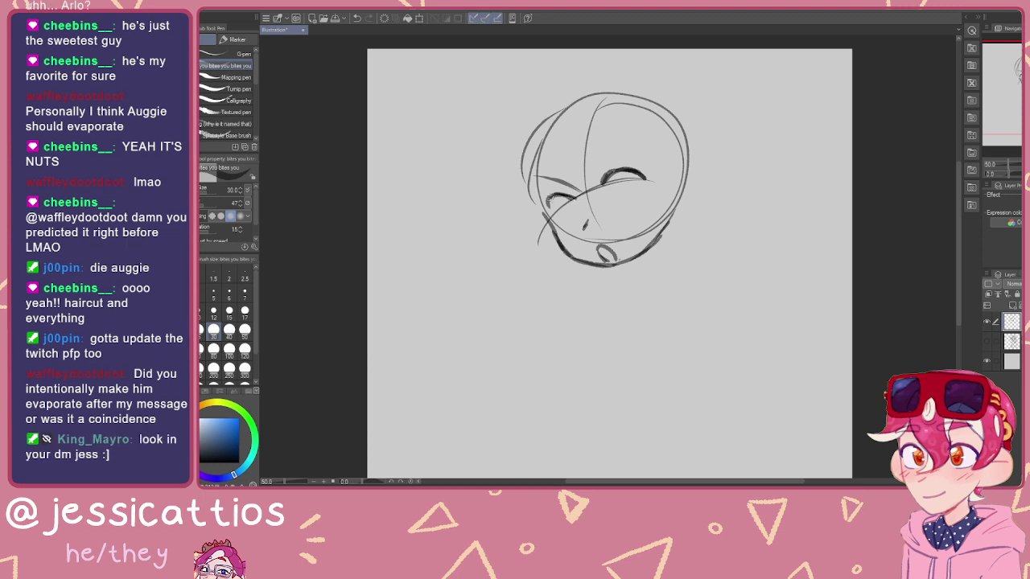
mouse_move(624, 177)
mouse_down()
mouse_move(620, 188)
mouse_move(639, 196)
mouse_up()
drag(562, 198, 569, 216)
drag(624, 185, 634, 203)
drag(568, 208, 576, 217)
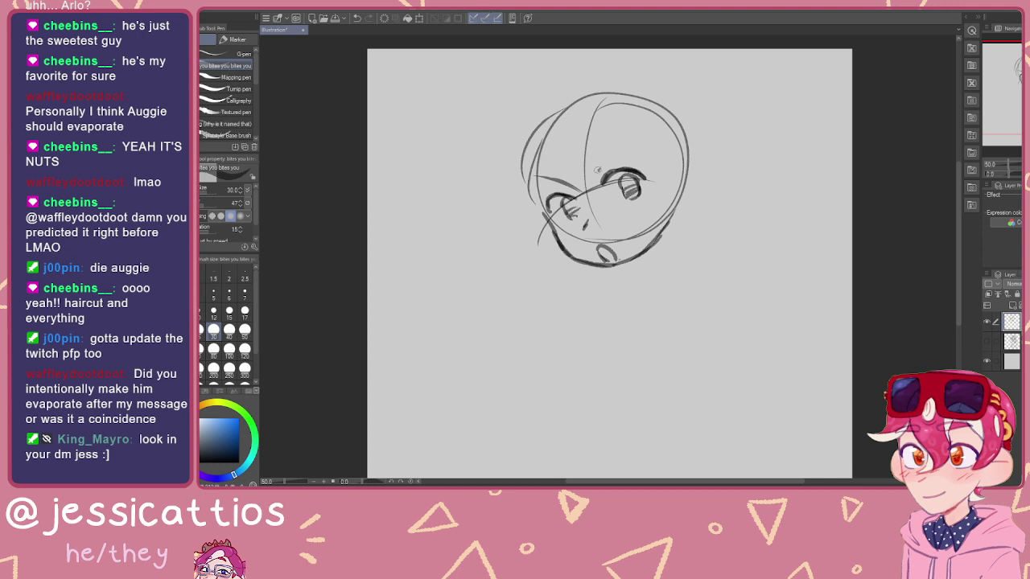
drag(611, 146, 560, 164)
drag(645, 199, 634, 211)
drag(554, 226, 543, 237)
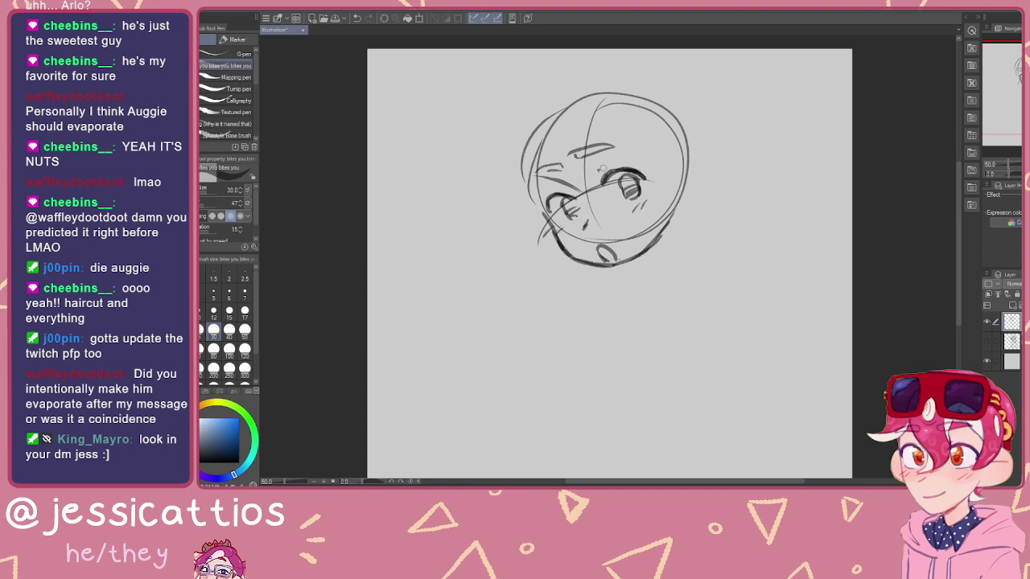
Step: Sketch a squarish glasses lens around the near eye
mouse_move(646, 156)
mouse_down()
mouse_move(658, 193)
mouse_move(620, 206)
mouse_up()
mouse_move(604, 167)
mouse_down()
mouse_move(592, 175)
mouse_move(608, 206)
mouse_up()
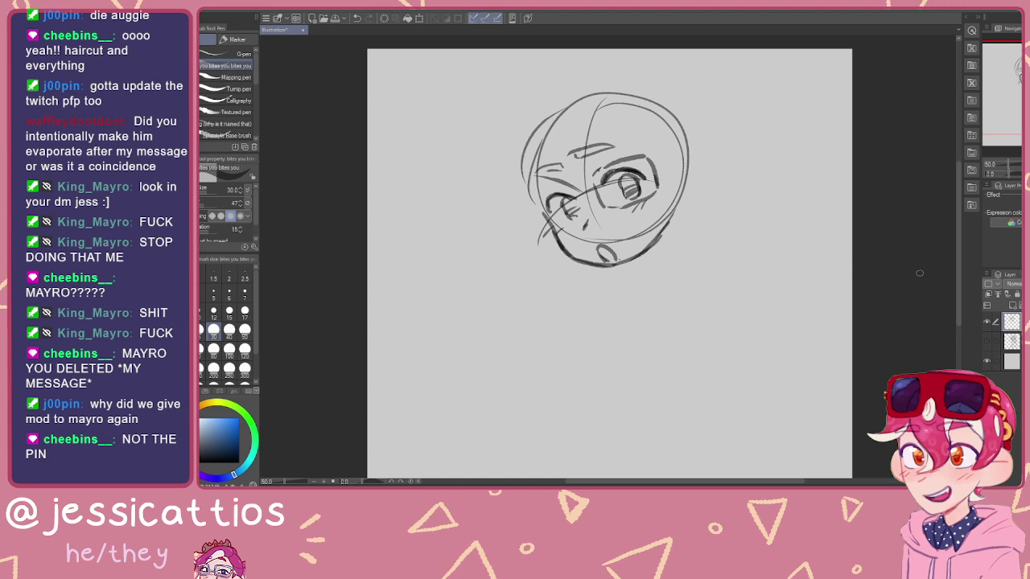
Step: Try pasting the character card image onto the canvas and enlarging it
key(ctrl+v)
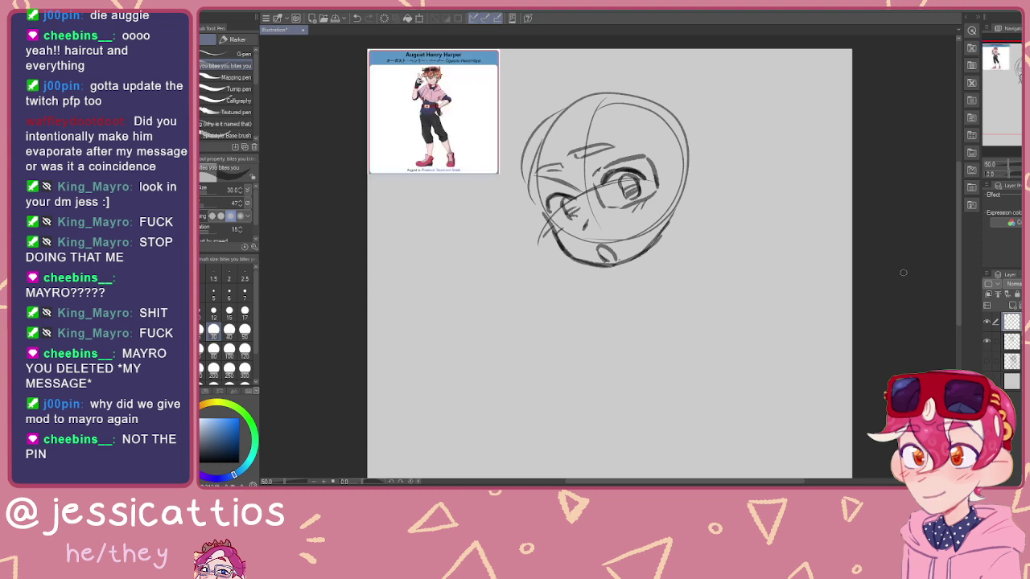
key(ctrl+t)
drag(499, 173, 794, 448)
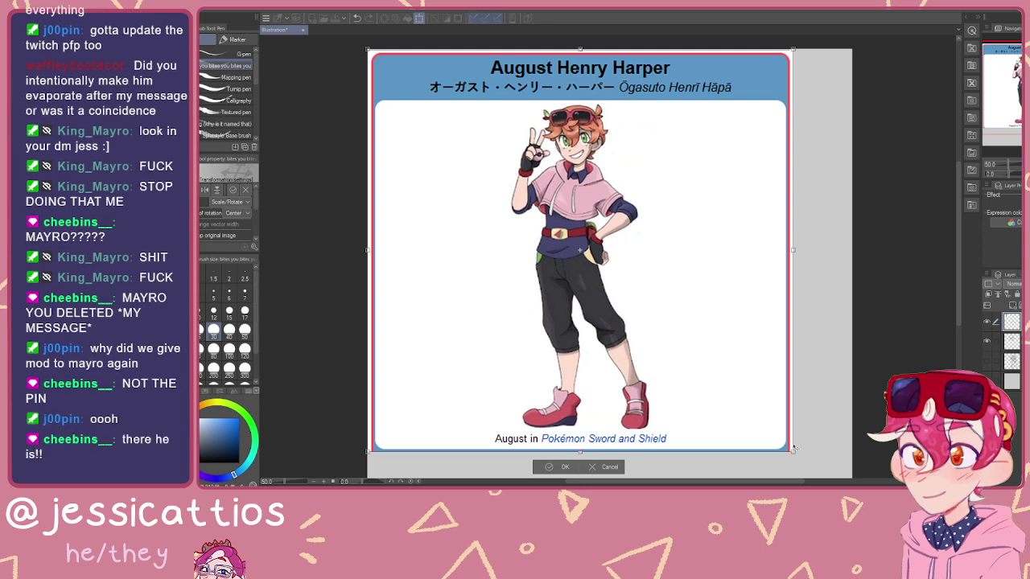
key(ctrl+z)
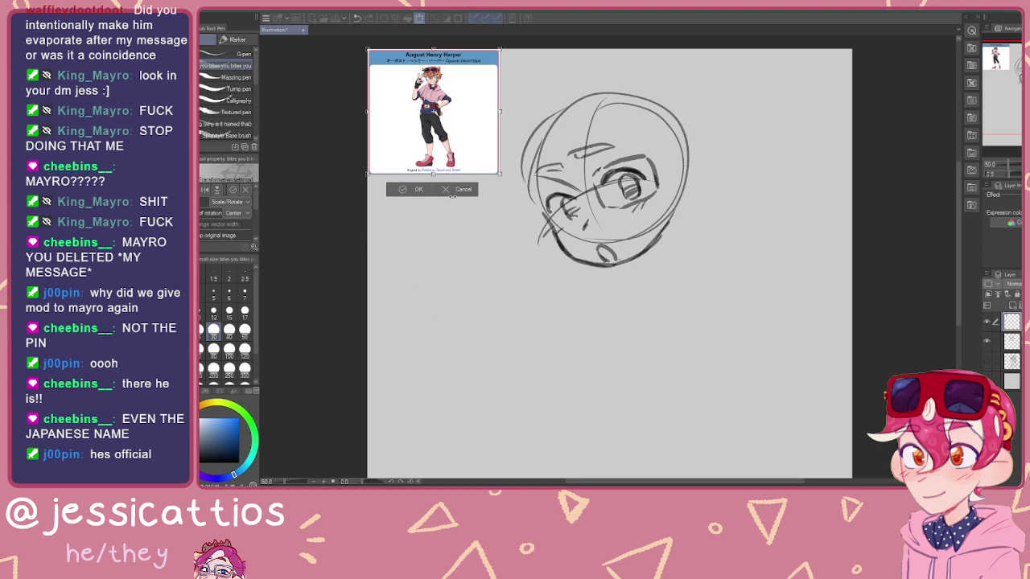
key(Return)
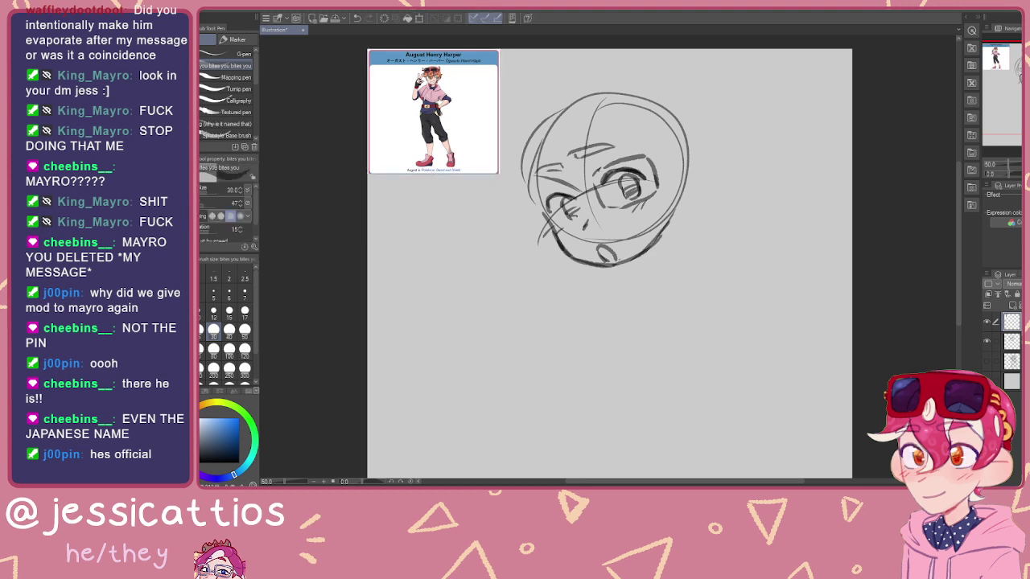
key(ctrl+z)
key(ctrl+z)
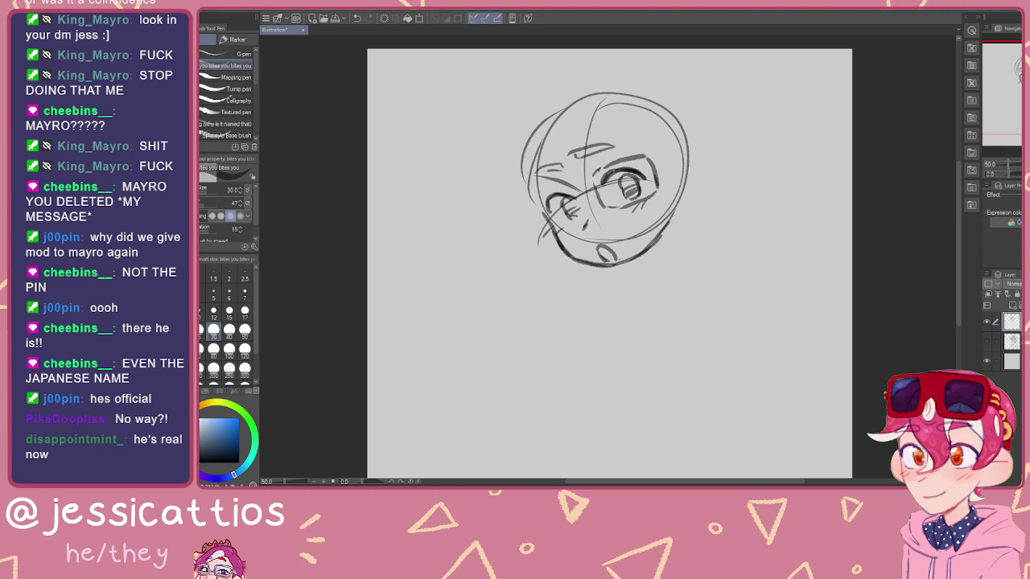
Step: Sketch the glasses bridge and the second lens around the far eye
drag(602, 194, 576, 211)
mouse_move(585, 208)
mouse_down()
mouse_move(571, 188)
mouse_move(547, 195)
mouse_move(543, 233)
mouse_move(578, 220)
mouse_up()
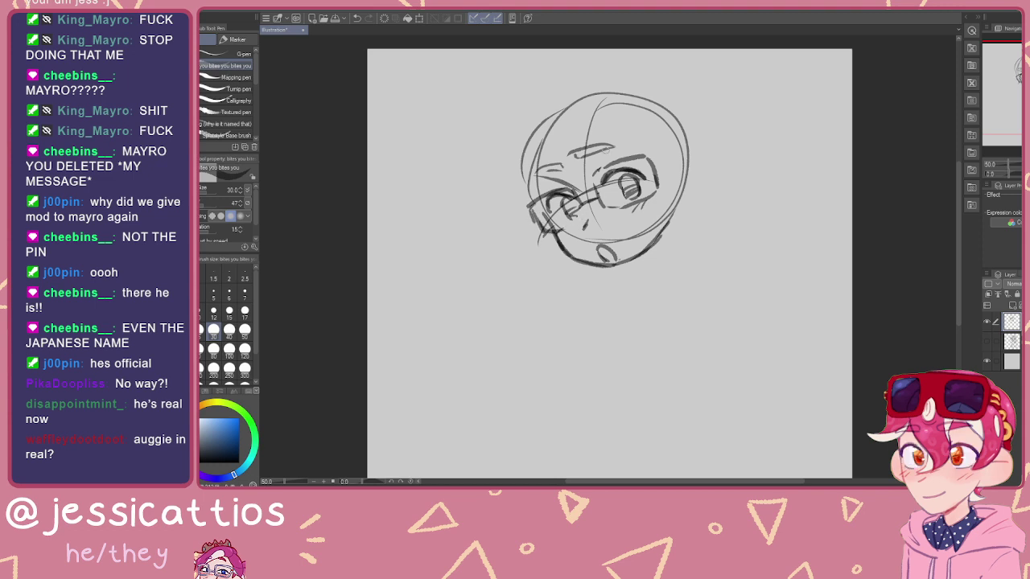
Step: Sketch the parted fringe over the forehead, with swept strands past both lenses and the near ear
mouse_move(573, 125)
mouse_down()
mouse_move(562, 129)
mouse_move(574, 200)
mouse_move(517, 218)
mouse_up()
drag(535, 195, 504, 207)
mouse_move(573, 129)
mouse_down()
mouse_move(540, 135)
mouse_move(502, 178)
mouse_up()
drag(522, 160, 508, 191)
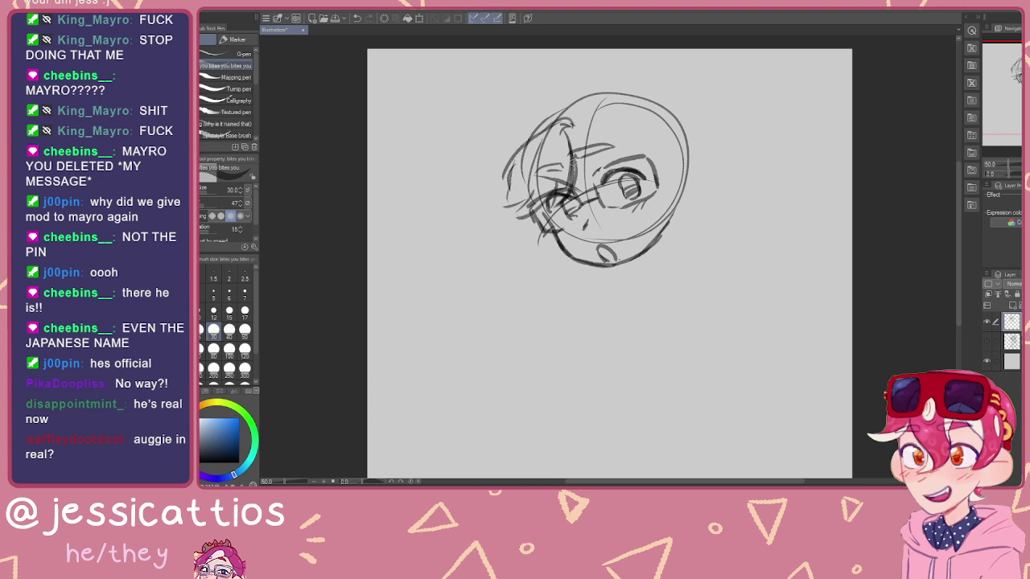
mouse_move(585, 125)
mouse_down()
mouse_move(596, 164)
mouse_move(636, 161)
mouse_move(667, 145)
mouse_move(665, 136)
mouse_up()
mouse_move(607, 112)
mouse_down()
mouse_move(673, 173)
mouse_move(692, 174)
mouse_move(688, 204)
mouse_move(693, 187)
mouse_move(667, 230)
mouse_up()
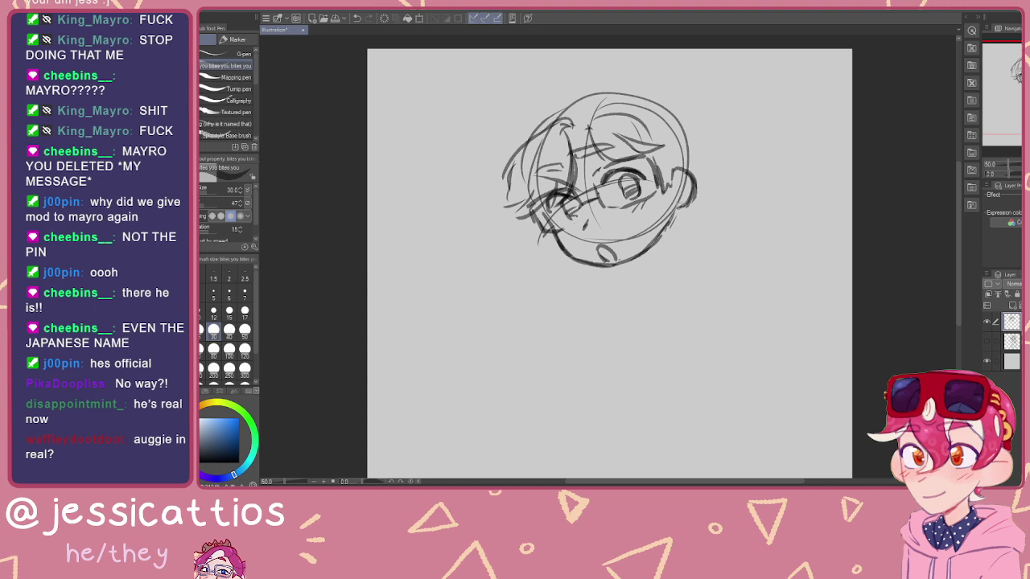
Step: Add the inner ear line and sketch the outer hair contour with flicked ends and a cowlick on top
drag(688, 181, 678, 182)
mouse_move(667, 98)
mouse_down()
mouse_move(627, 71)
mouse_move(646, 75)
mouse_move(706, 137)
mouse_move(695, 149)
mouse_move(703, 180)
mouse_move(689, 226)
mouse_up()
mouse_move(661, 103)
mouse_down()
mouse_move(590, 86)
mouse_move(554, 110)
mouse_up()
drag(543, 111, 512, 147)
drag(520, 138, 515, 171)
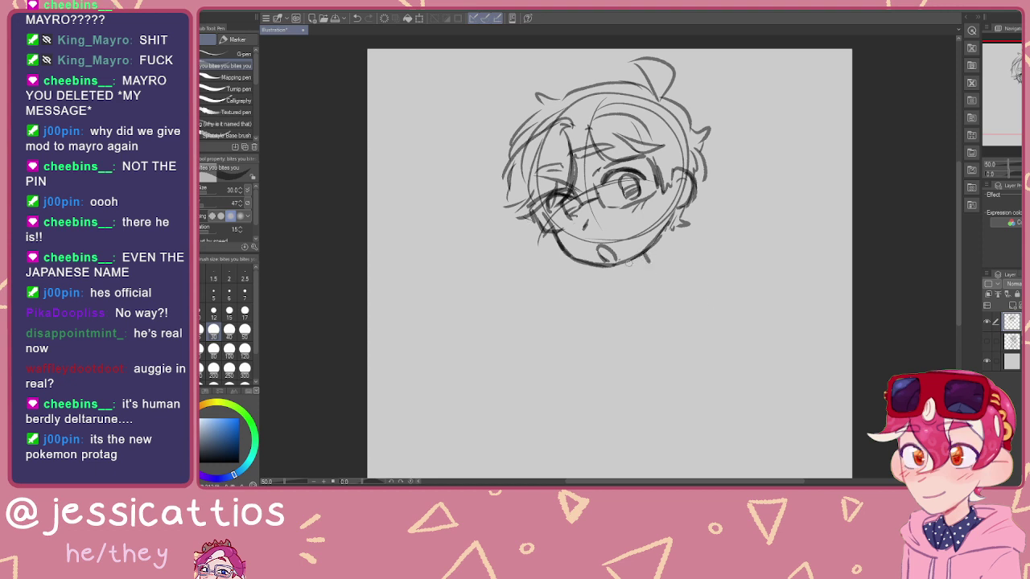
Step: Sketch the neck, the hood folded around it, and the hoodie drawstrings under the chin
drag(614, 264, 632, 294)
mouse_move(682, 236)
mouse_down()
mouse_move(635, 290)
mouse_move(697, 255)
mouse_up()
drag(698, 263, 638, 298)
mouse_move(697, 262)
mouse_down()
mouse_move(715, 280)
mouse_move(642, 299)
mouse_up()
mouse_move(573, 266)
mouse_down()
mouse_move(574, 292)
mouse_move(616, 303)
mouse_move(612, 273)
mouse_move(600, 366)
mouse_up()
mouse_move(615, 309)
mouse_down()
mouse_move(587, 383)
mouse_move(537, 341)
mouse_move(533, 351)
mouse_move(541, 350)
mouse_up()
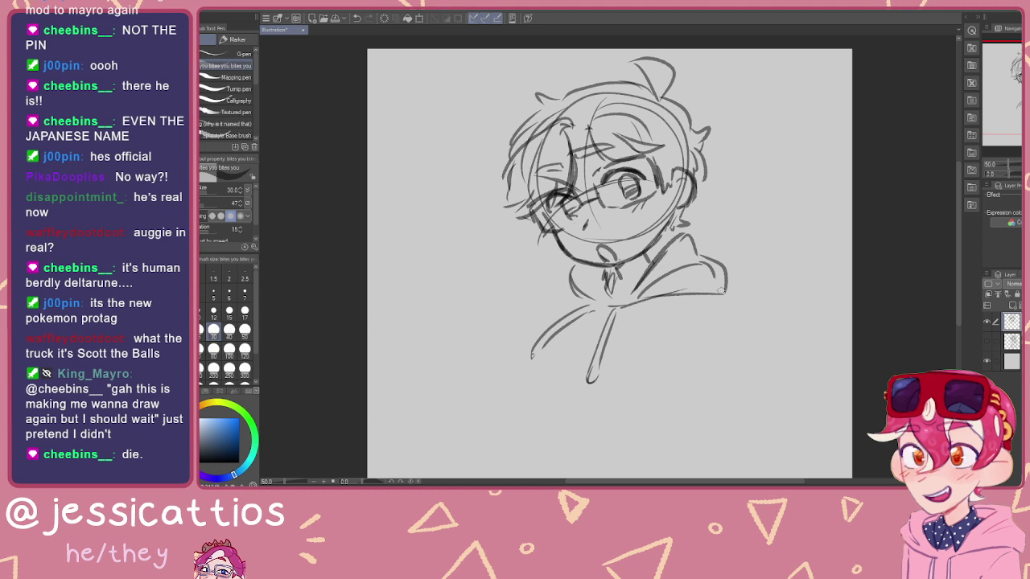
Step: Sketch the hoodie's shoulders and both sleeves, with a cuff fold on the near arm
drag(718, 303, 662, 330)
drag(557, 329, 543, 385)
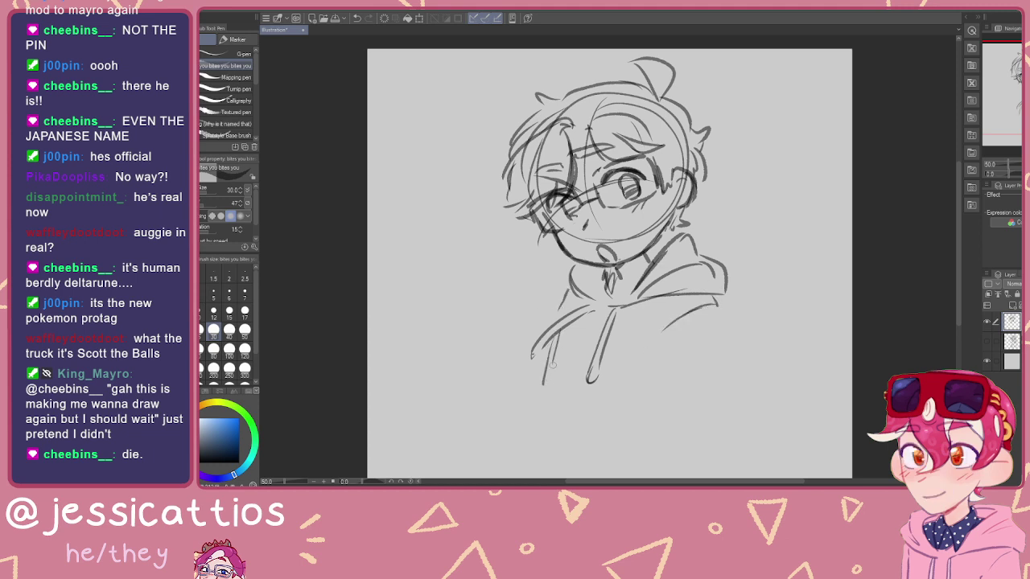
drag(715, 303, 741, 395)
mouse_move(661, 338)
mouse_down()
mouse_move(661, 397)
mouse_move(717, 369)
mouse_move(663, 415)
mouse_up()
drag(737, 385, 747, 419)
drag(562, 288, 544, 317)
drag(528, 357, 485, 408)
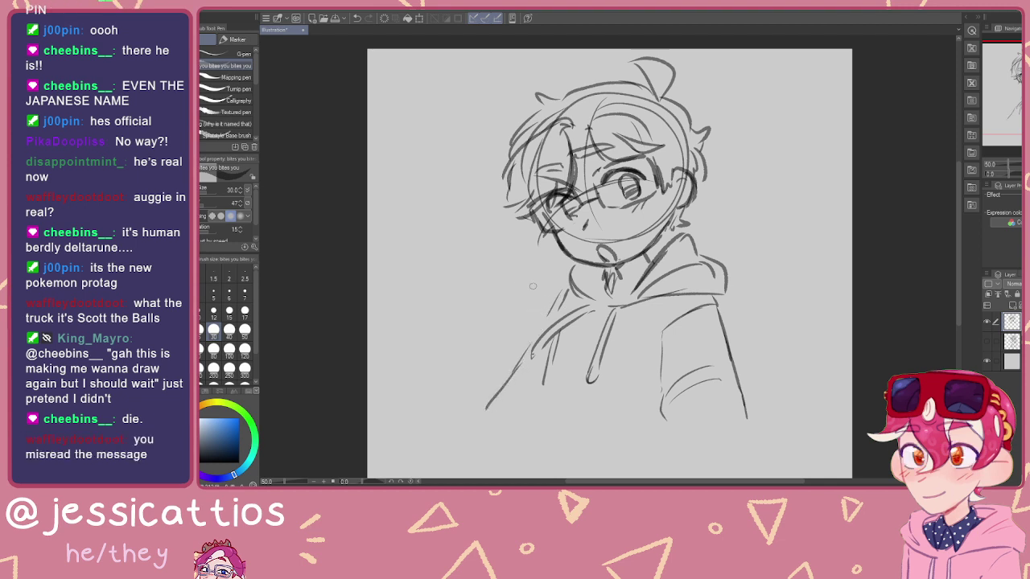
Step: Check the earlier sketch layers, then hide them and leave a new blank layer ready for drawing
click(987, 322)
click(987, 343)
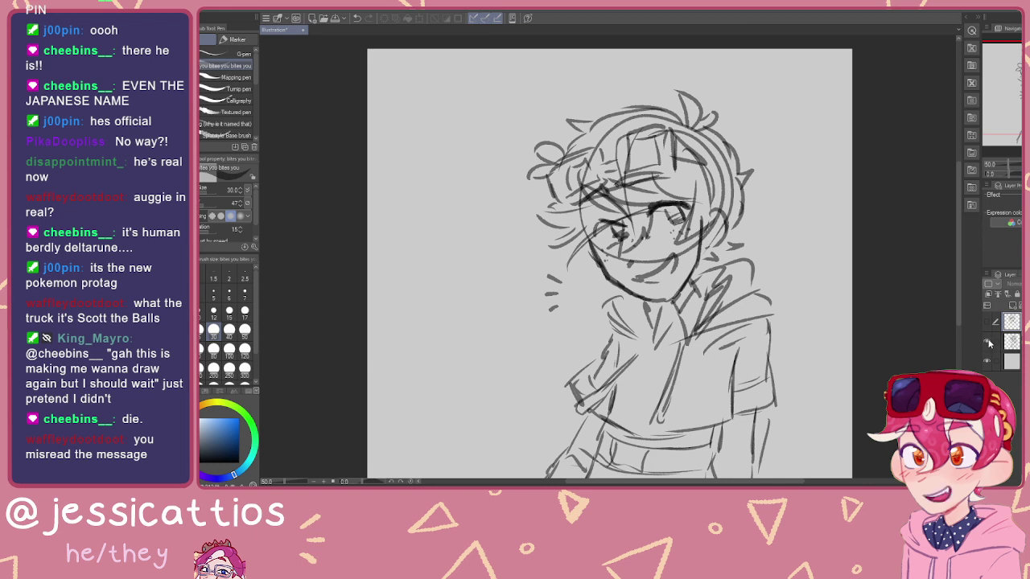
click(989, 344)
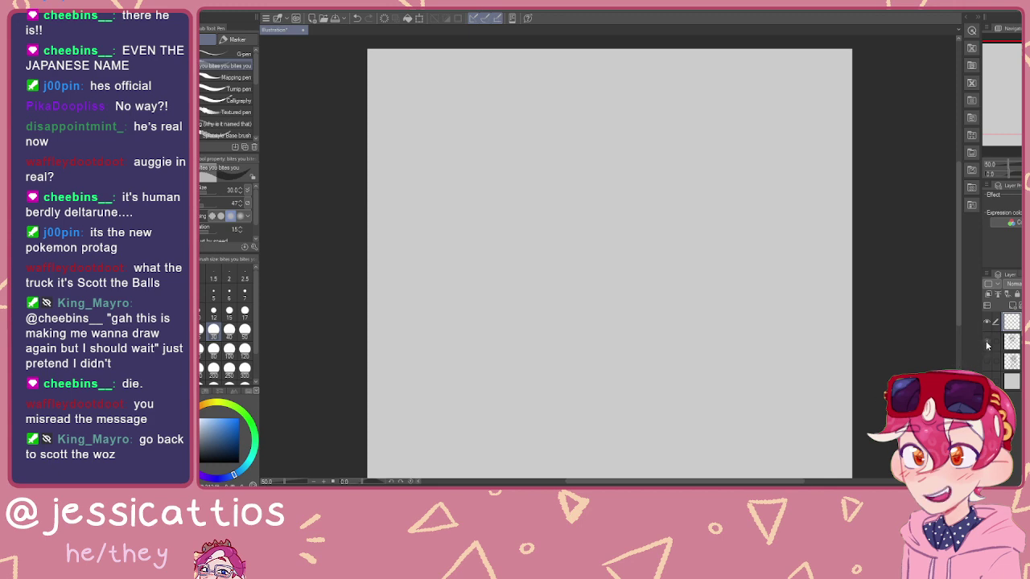
click(986, 343)
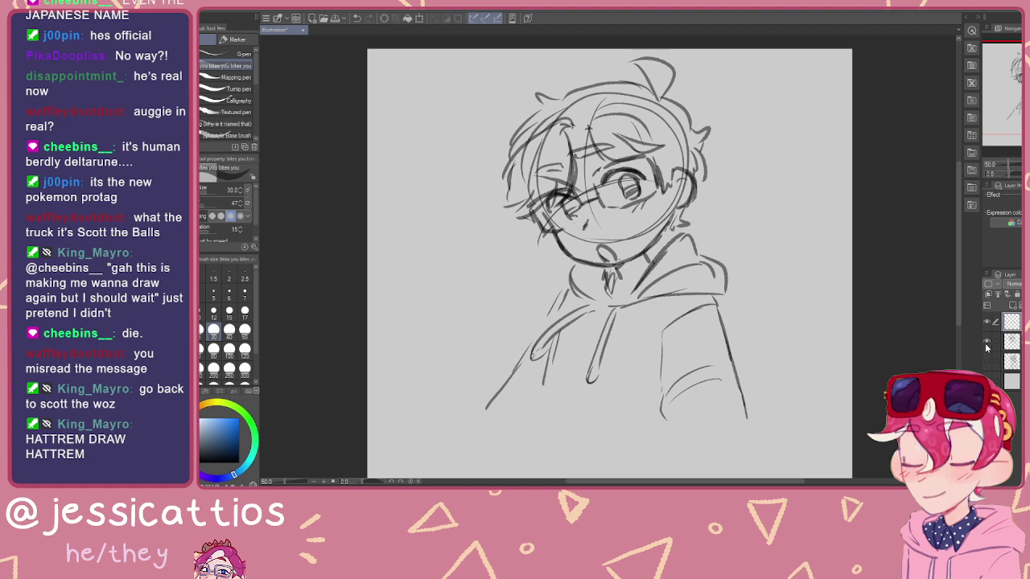
click(987, 344)
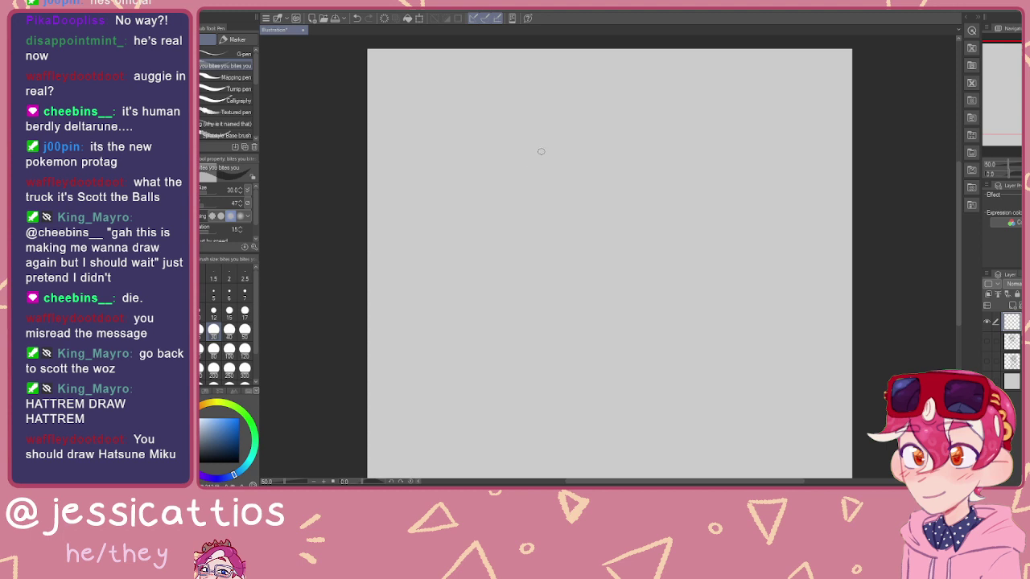
Step: Sketch a head circle with a tilted centre line and a curved eye line in the upper canvas
mouse_move(508, 118)
mouse_down()
mouse_move(569, 127)
mouse_move(597, 212)
mouse_move(489, 245)
mouse_move(469, 161)
mouse_move(552, 228)
mouse_up()
key(ctrl+z)
drag(509, 129, 535, 218)
mouse_move(591, 185)
mouse_down()
mouse_move(505, 228)
mouse_move(515, 232)
mouse_up()
drag(541, 194, 491, 246)
Step: Sketch heavy curved upper lashes for both eyes and thin eyebrows above them
drag(551, 185, 581, 177)
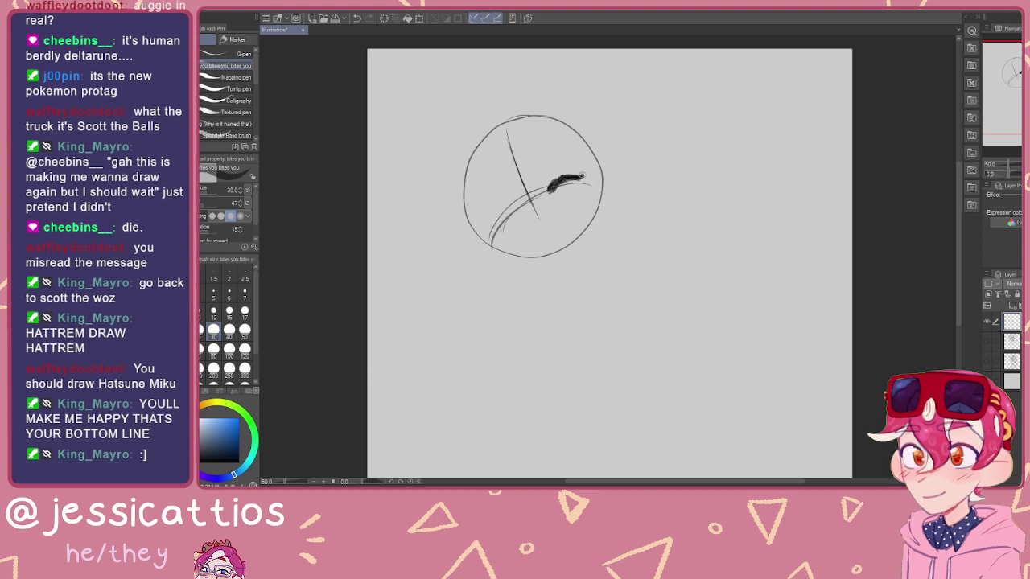
drag(519, 158, 563, 149)
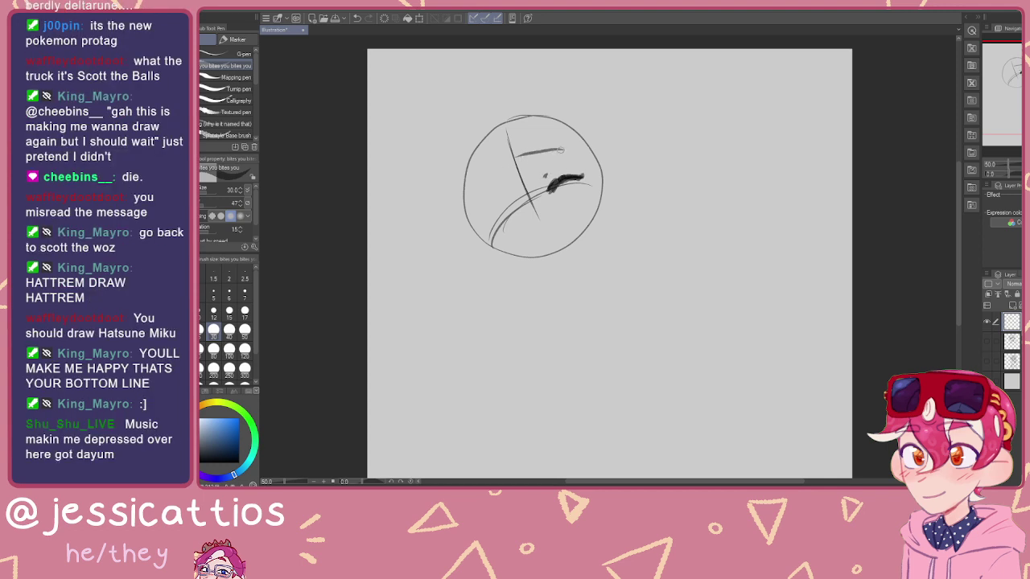
mouse_move(517, 198)
mouse_down()
mouse_move(489, 196)
mouse_move(475, 220)
mouse_up()
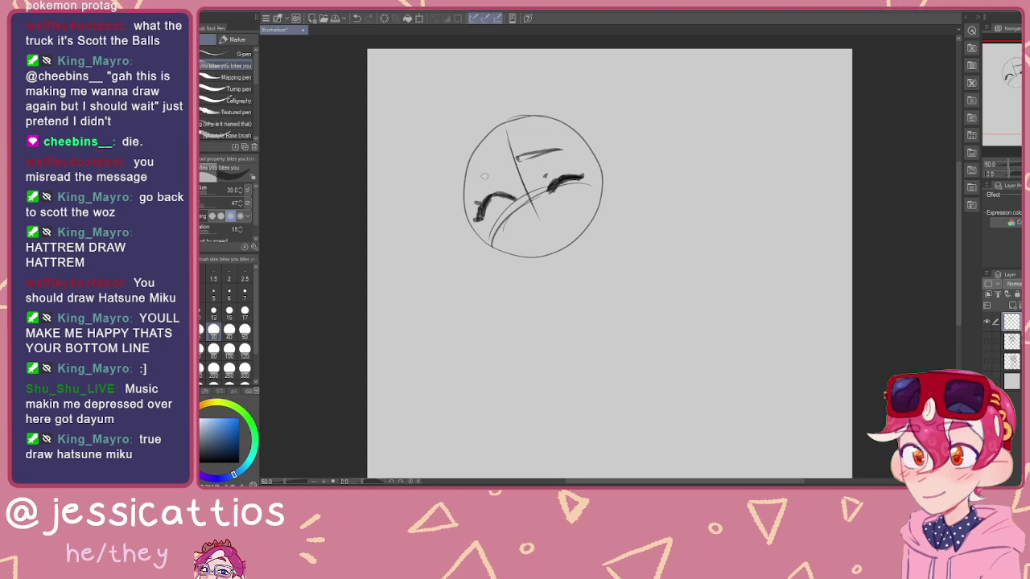
drag(471, 171, 507, 159)
Step: Add short cheek marks under the eyes, then sketch the jawline and a wide open smiling mouth
mouse_move(498, 230)
mouse_down()
mouse_move(512, 223)
mouse_move(488, 234)
mouse_move(505, 232)
mouse_up()
drag(546, 206, 527, 221)
drag(581, 192, 577, 199)
drag(577, 192, 572, 201)
drag(506, 235, 502, 242)
drag(501, 235, 498, 245)
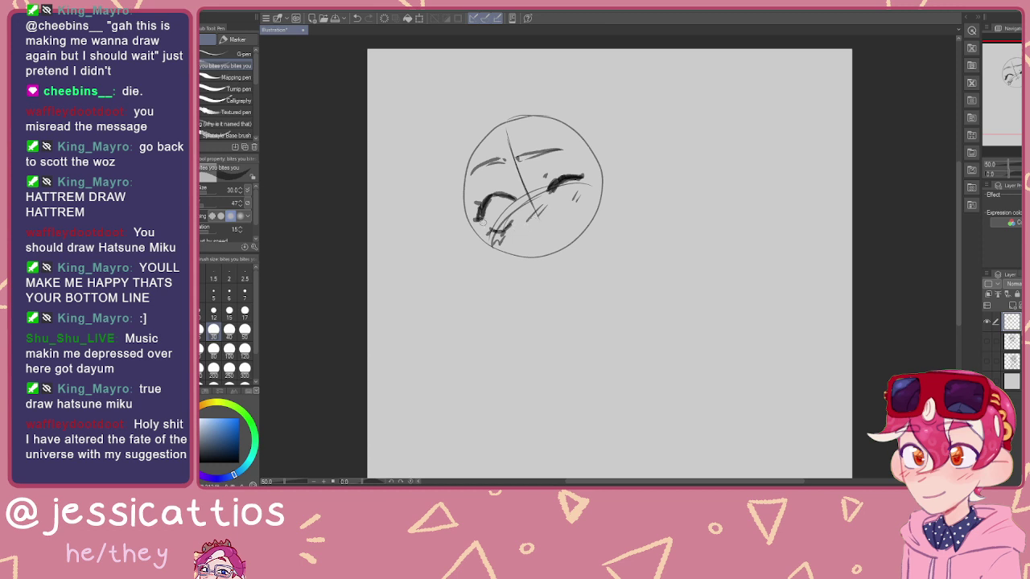
mouse_move(476, 232)
mouse_down()
mouse_move(508, 264)
mouse_move(552, 272)
mouse_up()
mouse_move(590, 179)
mouse_down()
mouse_move(596, 240)
mouse_move(551, 272)
mouse_move(547, 244)
mouse_move(572, 233)
mouse_move(569, 256)
mouse_move(539, 253)
mouse_up()
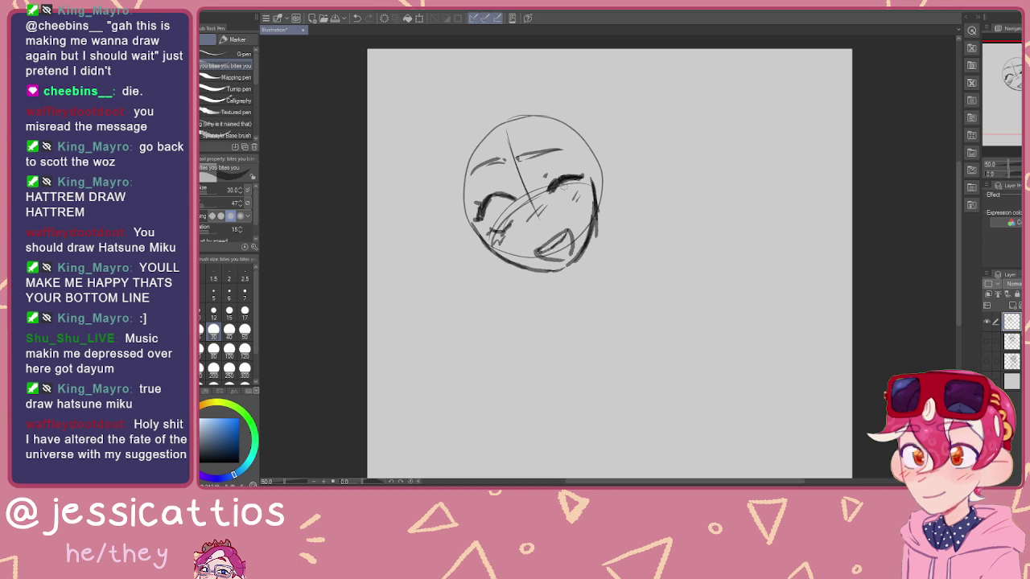
mouse_move(502, 198)
mouse_down()
mouse_move(488, 209)
mouse_move(513, 215)
mouse_move(504, 227)
mouse_move(494, 197)
mouse_move(511, 219)
mouse_up()
key(ctrl+z)
key(ctrl+z)
key(ctrl+z)
key(ctrl+z)
key(ctrl+z)
Step: Sketch long fringe strands sweeping across the forehead and a rounded shape beside the far cheek
mouse_move(485, 143)
mouse_down()
mouse_move(470, 162)
mouse_move(557, 205)
mouse_up()
mouse_move(520, 156)
mouse_down()
mouse_move(553, 211)
mouse_move(616, 152)
mouse_up()
drag(456, 185, 451, 243)
drag(479, 211, 469, 238)
drag(475, 179, 493, 219)
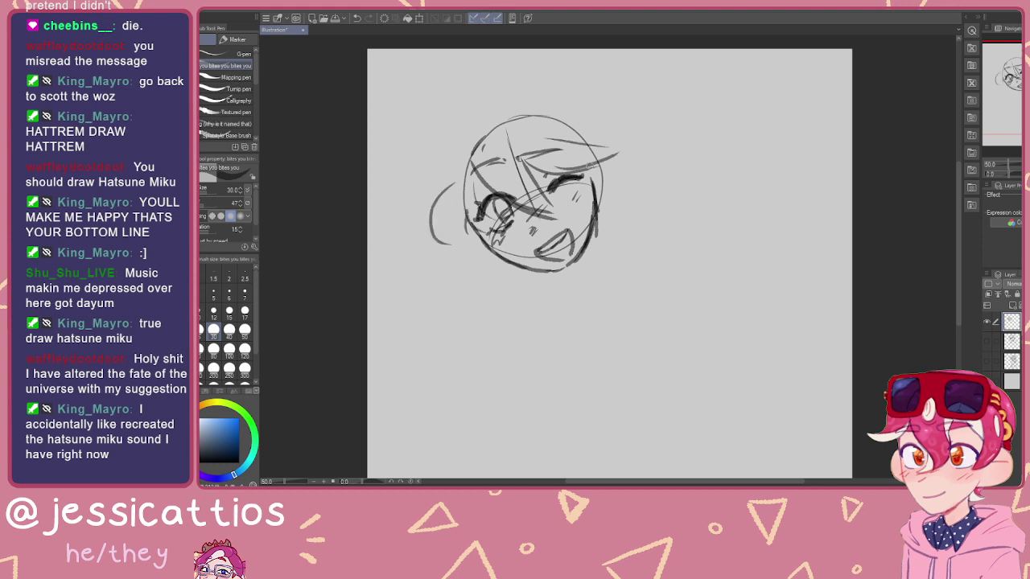
Step: Sketch the hair locks framing both cheeks and the hair contour over the top of the head
drag(589, 172, 579, 211)
drag(602, 167, 600, 211)
drag(474, 239, 452, 256)
drag(459, 256, 497, 256)
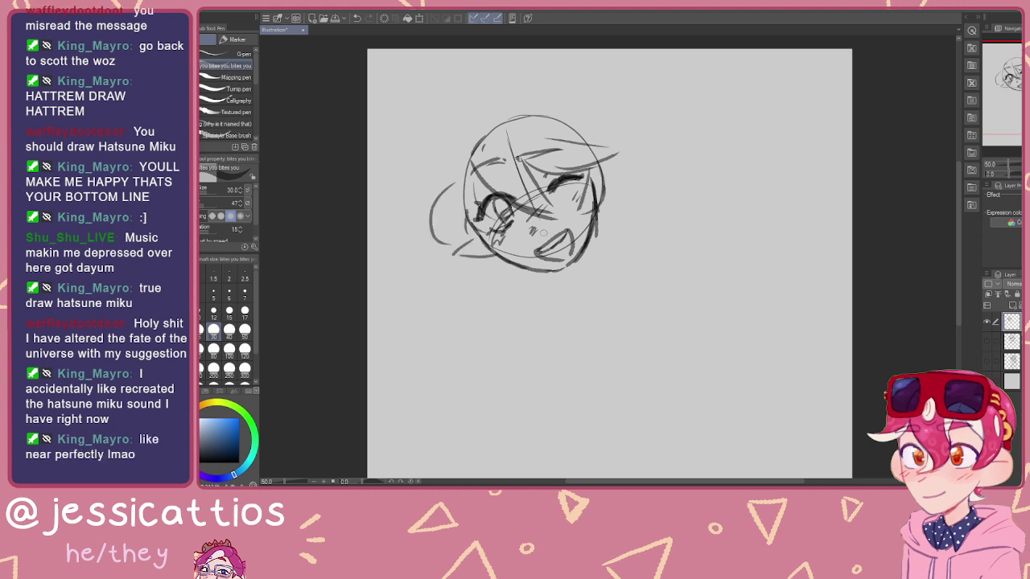
drag(613, 159, 600, 214)
mouse_move(580, 143)
mouse_down()
mouse_move(555, 125)
mouse_move(494, 119)
mouse_up()
mouse_move(560, 119)
mouse_down()
mouse_move(475, 133)
mouse_move(459, 181)
mouse_up()
Step: Sketch rectangular hair ties on both sides of the head with the beginnings of two twin tails
mouse_move(581, 136)
mouse_down()
mouse_move(563, 90)
mouse_move(580, 92)
mouse_move(603, 147)
mouse_up()
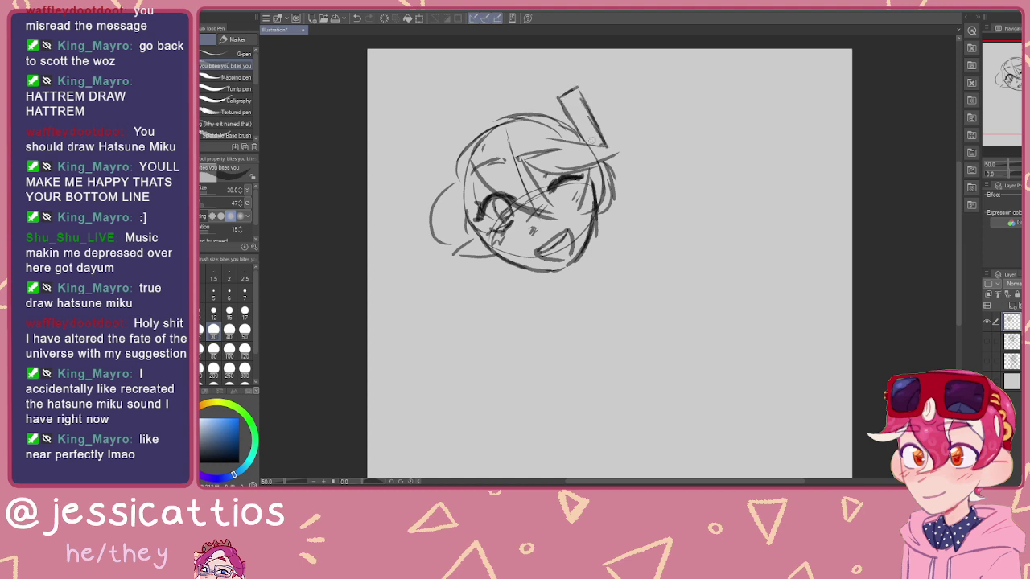
mouse_move(482, 129)
mouse_down()
mouse_move(447, 114)
mouse_move(445, 183)
mouse_up()
drag(464, 122, 459, 172)
mouse_move(595, 115)
mouse_down()
mouse_move(606, 106)
mouse_move(632, 145)
mouse_up()
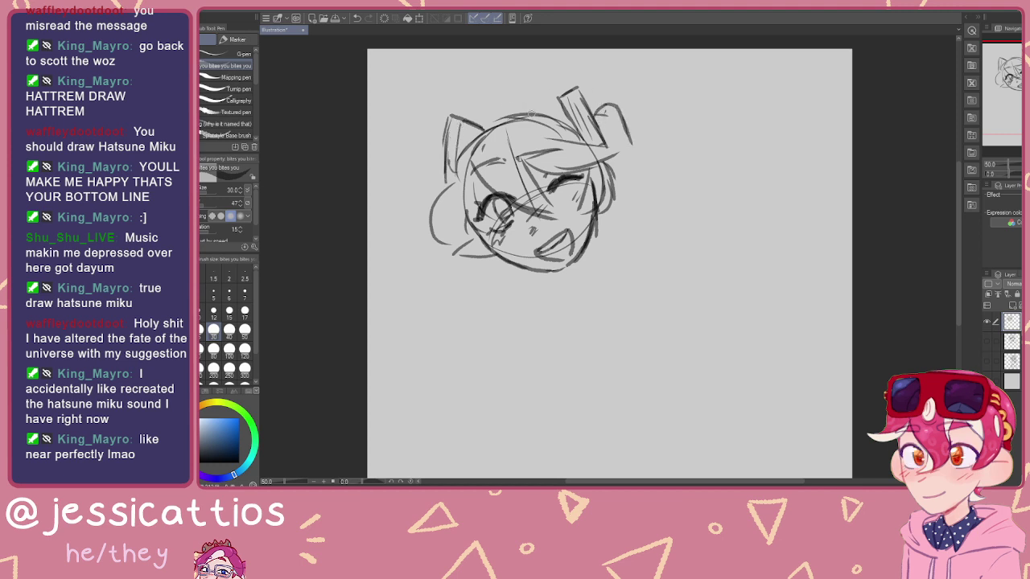
mouse_move(560, 111)
mouse_down()
mouse_move(519, 104)
mouse_move(480, 134)
mouse_up()
drag(429, 176, 390, 283)
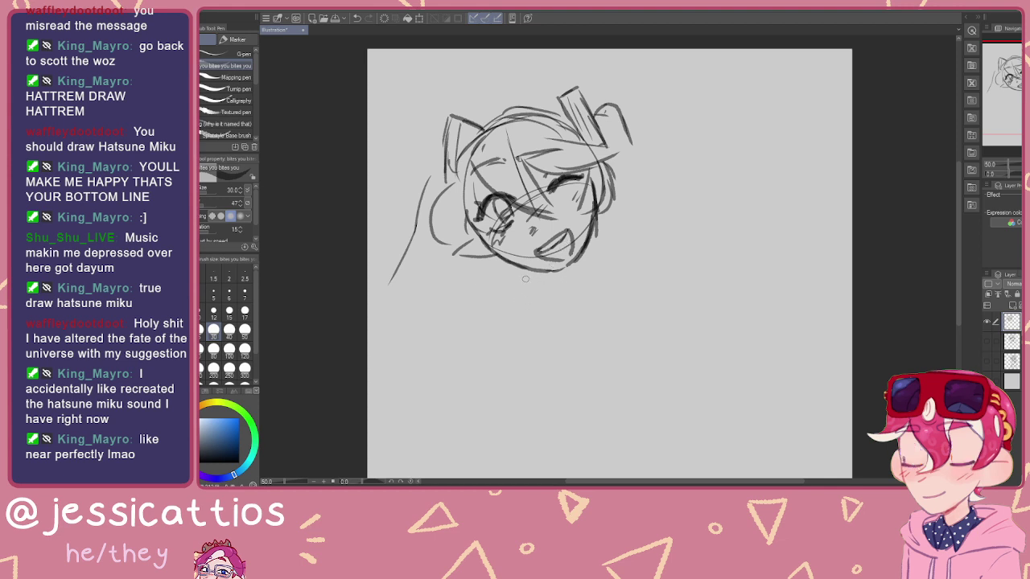
drag(670, 299, 688, 276)
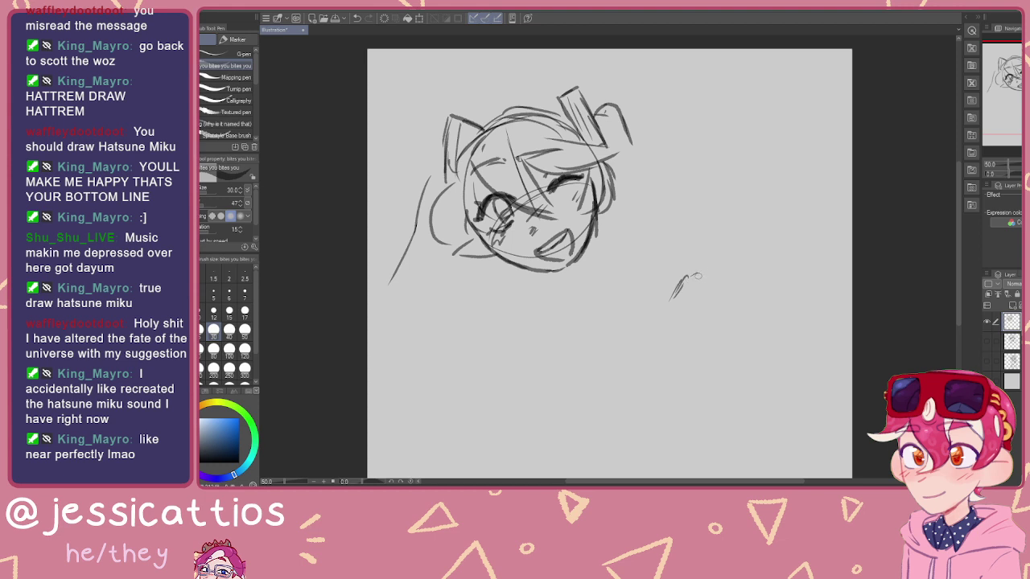
mouse_move(686, 279)
mouse_down()
mouse_move(762, 264)
mouse_move(766, 285)
mouse_move(753, 286)
mouse_up()
drag(719, 274, 756, 303)
key(ctrl+z)
key(ctrl+z)
key(ctrl+z)
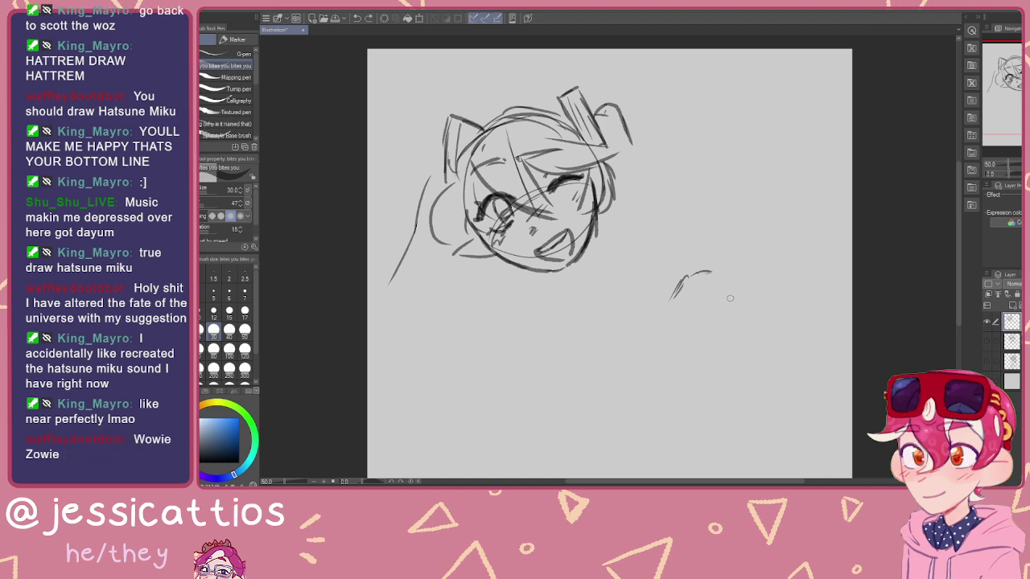
key(ctrl+z)
key(ctrl+z)
drag(697, 258, 729, 232)
key(ctrl+z)
key(ctrl+z)
Step: Sketch a large open hand reaching toward the viewer, with palm, thumb, fingers and palm creases
drag(715, 235, 745, 219)
mouse_move(745, 218)
mouse_down()
mouse_move(756, 240)
mouse_move(789, 258)
mouse_move(773, 322)
mouse_up()
mouse_move(702, 263)
mouse_down()
mouse_move(695, 300)
mouse_move(732, 326)
mouse_move(783, 326)
mouse_up()
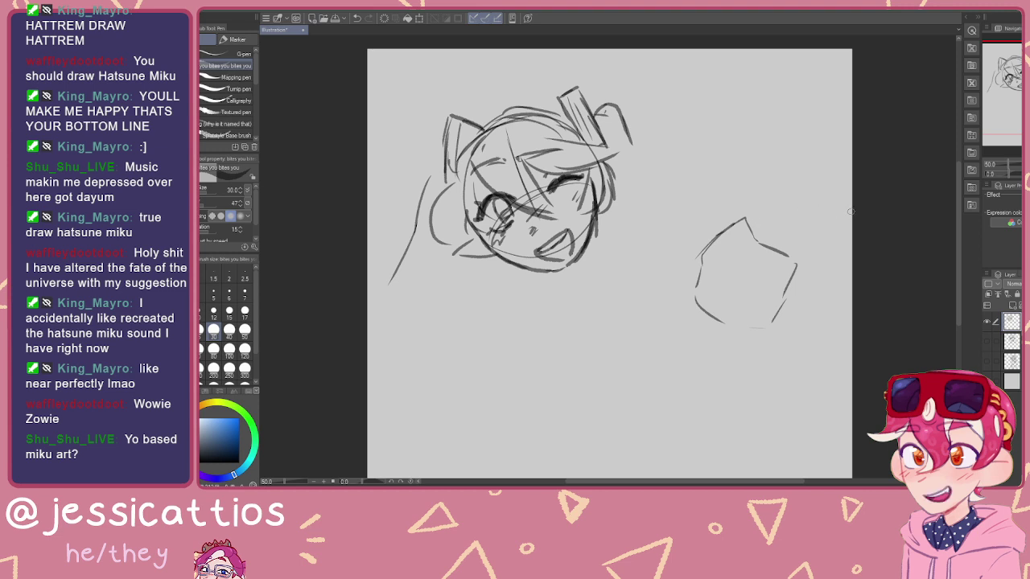
mouse_move(721, 234)
mouse_down()
mouse_move(800, 194)
mouse_move(797, 224)
mouse_move(740, 253)
mouse_move(768, 239)
mouse_move(862, 271)
mouse_up()
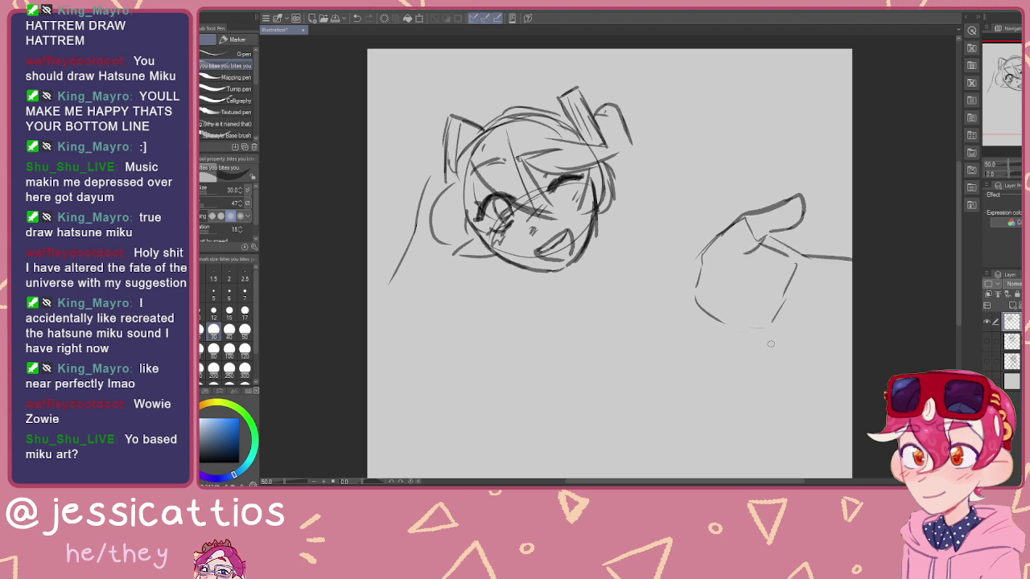
mouse_move(772, 346)
mouse_down()
mouse_move(815, 331)
mouse_move(816, 321)
mouse_move(790, 320)
mouse_move(788, 347)
mouse_move(849, 335)
mouse_move(826, 315)
mouse_move(842, 303)
mouse_move(837, 285)
mouse_move(816, 282)
mouse_move(850, 281)
mouse_up()
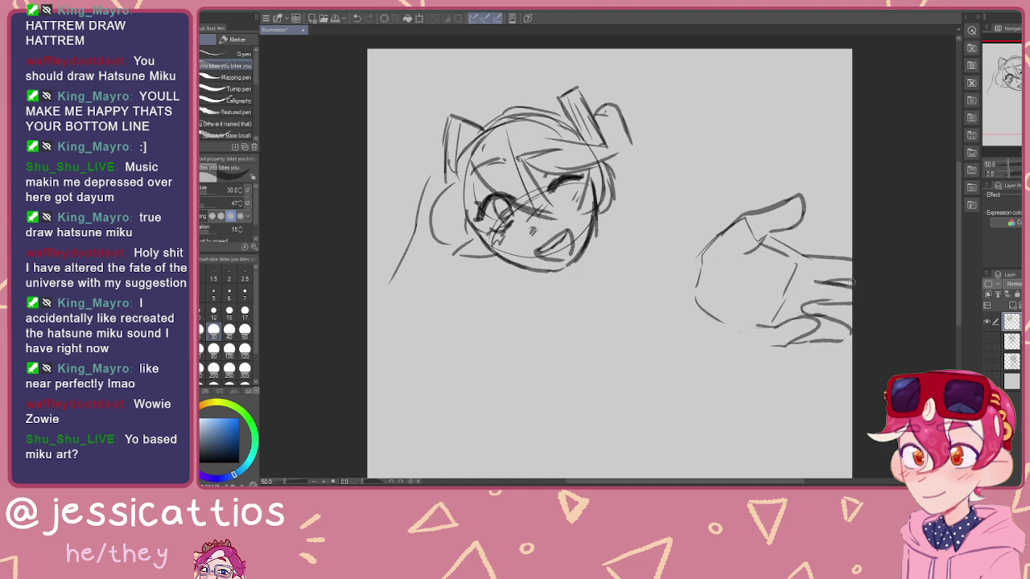
drag(762, 275, 751, 304)
Step: Sketch the near twin tail falling toward the hand, then the pointed shirt collar and both shoulders
drag(623, 136, 695, 269)
mouse_move(647, 186)
mouse_down()
mouse_move(683, 275)
mouse_move(662, 280)
mouse_up()
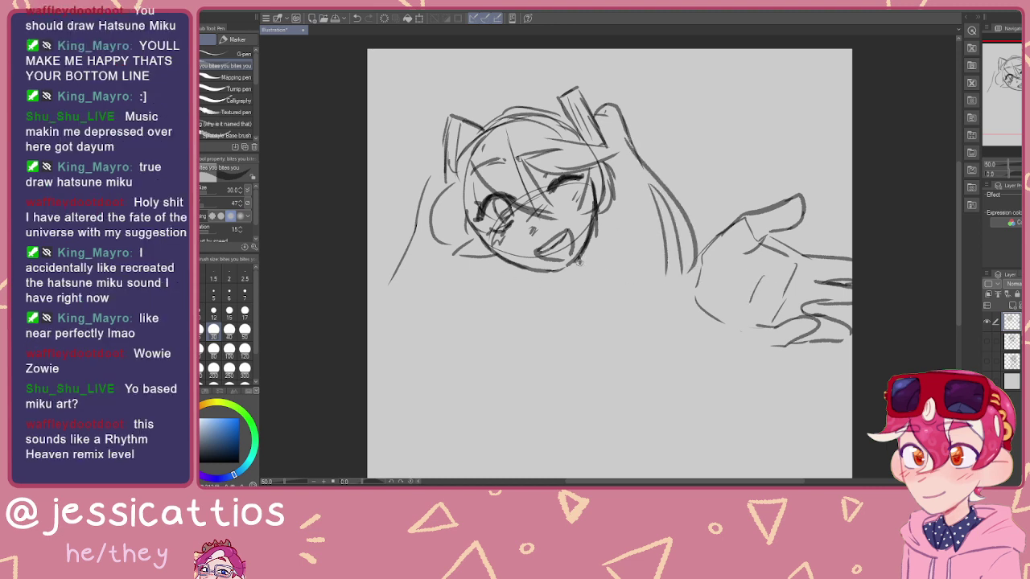
drag(579, 272, 550, 285)
drag(583, 275, 586, 313)
mouse_move(584, 315)
mouse_down()
mouse_move(556, 295)
mouse_move(518, 318)
mouse_move(538, 289)
mouse_up()
mouse_move(602, 263)
mouse_down()
mouse_move(588, 300)
mouse_move(629, 274)
mouse_move(639, 285)
mouse_up()
mouse_move(532, 288)
mouse_down()
mouse_move(490, 299)
mouse_move(469, 346)
mouse_up()
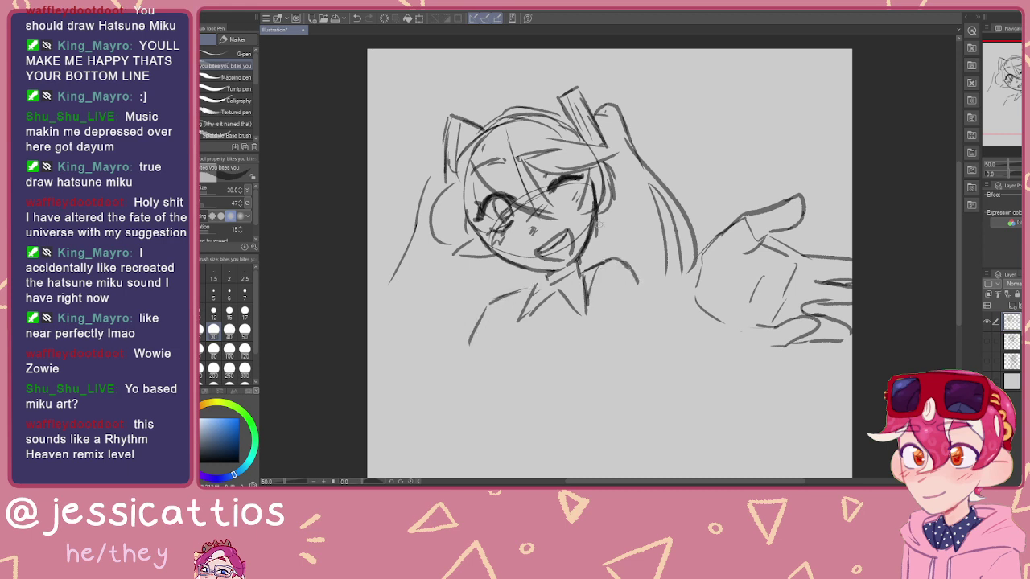
Step: Add long flowing strands to both twin tails behind the shoulders
drag(613, 209, 616, 278)
drag(626, 195, 633, 263)
drag(473, 260, 419, 366)
drag(432, 249, 368, 299)
drag(442, 268, 367, 358)
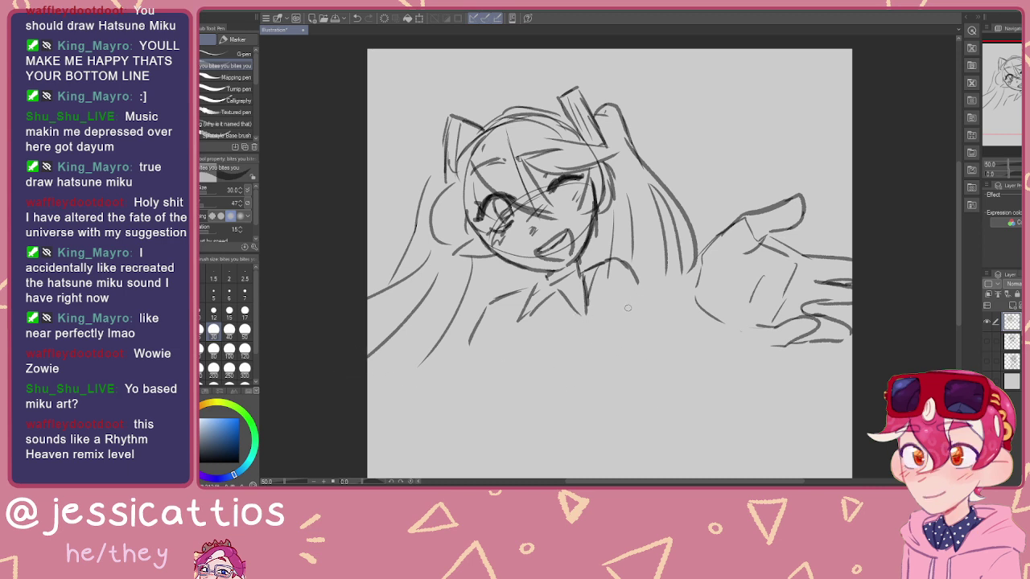
Step: Sketch a long necktie blowing diagonally from the collar, with a small clip near its end
drag(533, 294, 483, 366)
mouse_move(555, 293)
mouse_down()
mouse_move(515, 362)
mouse_move(430, 443)
mouse_up()
mouse_move(549, 319)
mouse_down()
mouse_move(529, 388)
mouse_move(494, 426)
mouse_move(472, 441)
mouse_move(438, 435)
mouse_up()
drag(489, 413, 480, 429)
Step: Sketch the foreshortened reaching arm with its wide detached sleeve and the number on the shoulder
mouse_move(696, 255)
mouse_down()
mouse_move(702, 330)
mouse_move(716, 362)
mouse_move(732, 393)
mouse_move(773, 384)
mouse_up()
mouse_move(767, 340)
mouse_down()
mouse_move(756, 391)
mouse_move(743, 399)
mouse_up()
drag(766, 336, 718, 340)
drag(694, 267, 648, 338)
drag(635, 295, 599, 333)
mouse_move(611, 280)
mouse_down()
mouse_move(650, 336)
mouse_move(623, 372)
mouse_move(632, 385)
mouse_move(748, 406)
mouse_up()
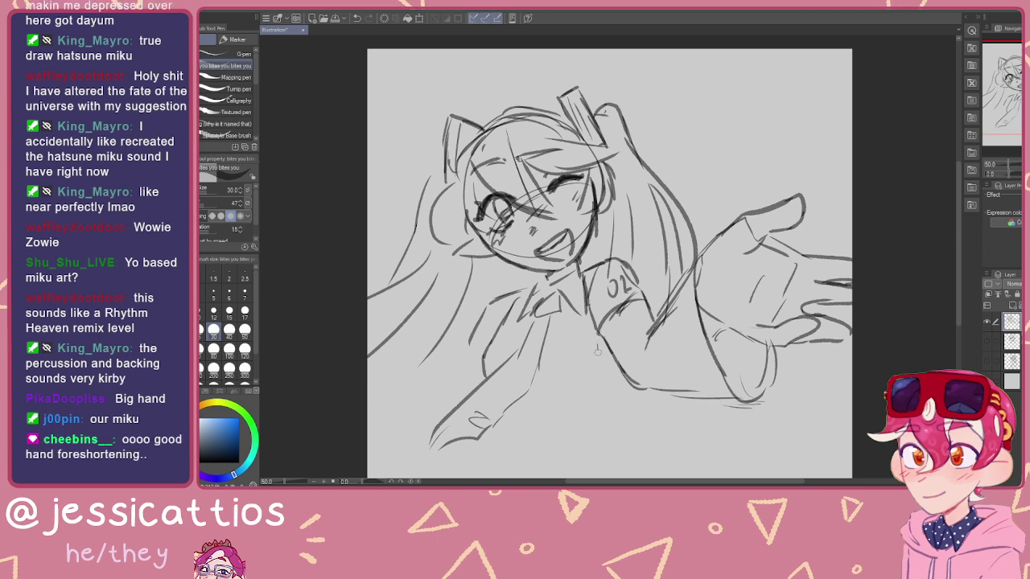
Step: Sketch the torso sides, the far arm and the lower twin tail curls, plus emphasis marks beside the near hair tie
drag(600, 342, 579, 441)
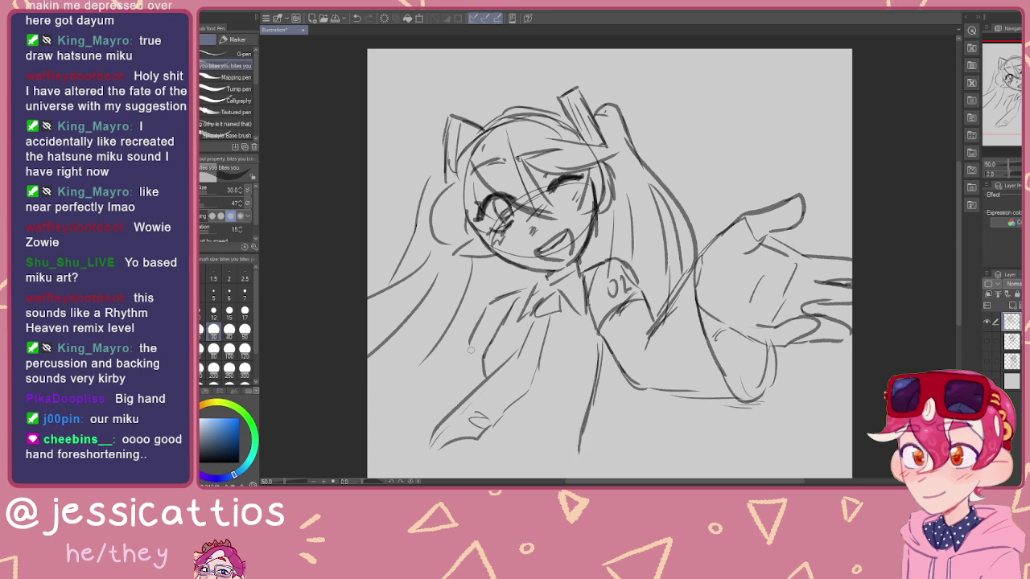
drag(465, 350, 445, 384)
drag(463, 346, 409, 449)
mouse_move(658, 398)
mouse_down()
mouse_move(692, 444)
mouse_move(763, 477)
mouse_move(625, 480)
mouse_up()
drag(597, 383, 587, 467)
drag(426, 394, 402, 423)
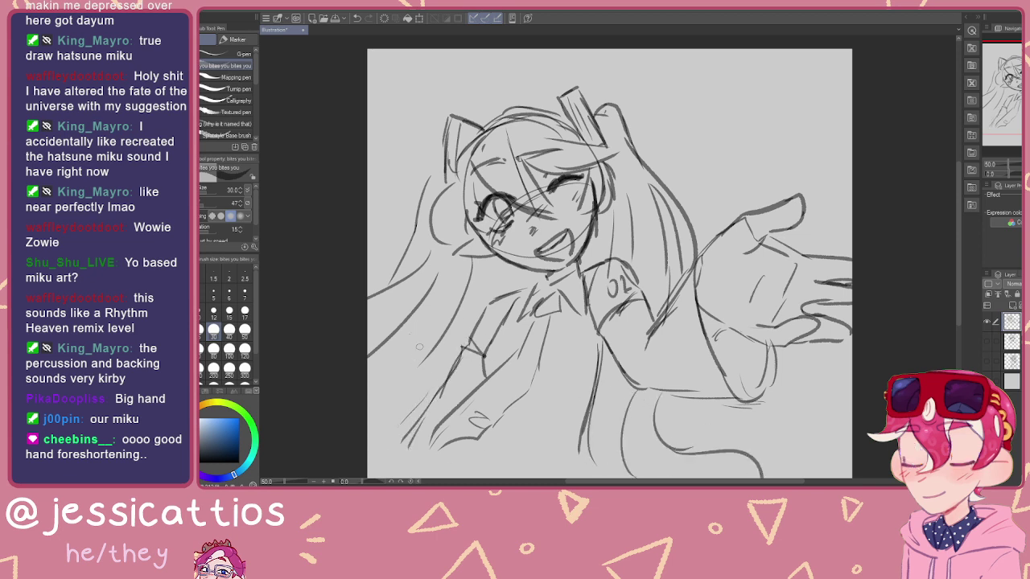
drag(641, 80, 645, 94)
drag(649, 91, 664, 105)
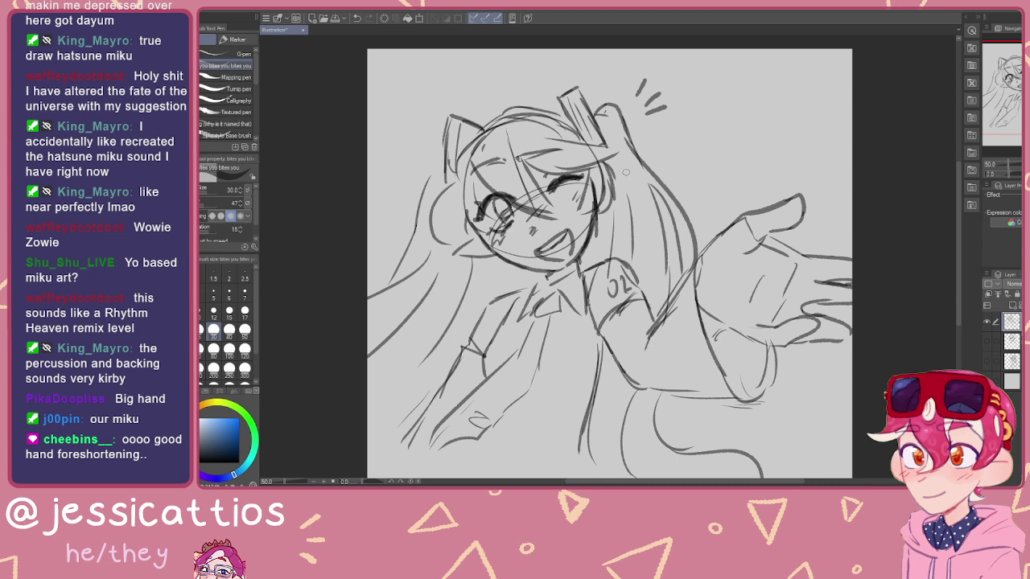
Step: Hide the twin-tailed character's sketch, check the sketch beneath it, and leave a new blank layer ready
click(989, 323)
click(988, 343)
click(990, 346)
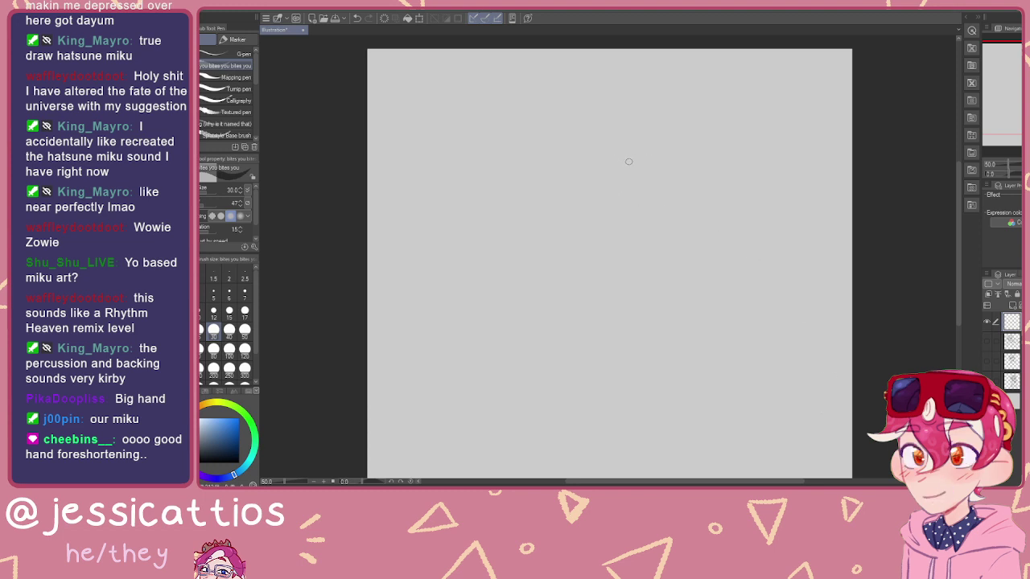
Step: Sketch a new head circle near the canvas's upper middle, with a slanted centre line and curved eye line
mouse_move(606, 132)
mouse_down()
mouse_move(670, 211)
mouse_move(553, 197)
mouse_move(682, 172)
mouse_up()
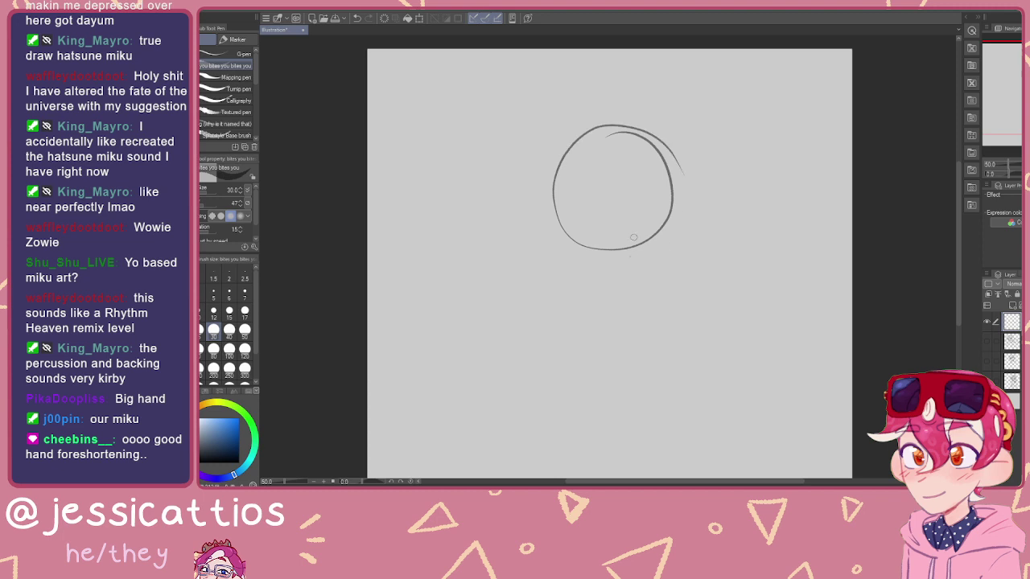
key(ctrl+z)
mouse_move(587, 122)
mouse_down()
mouse_move(625, 118)
mouse_move(538, 193)
mouse_move(656, 215)
mouse_up()
drag(609, 121, 630, 227)
drag(664, 188, 555, 238)
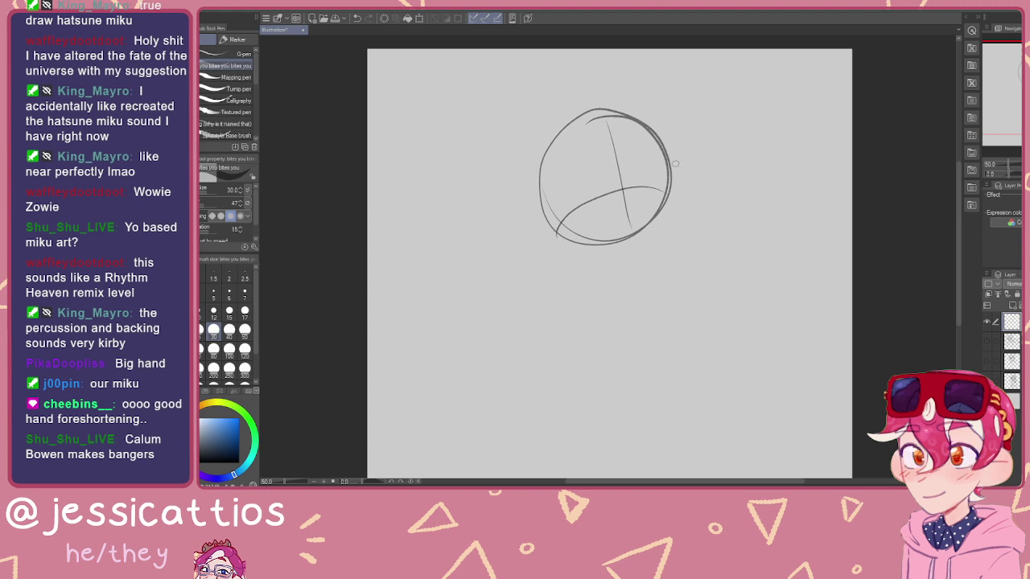
Step: Draw the jaw and chin under the head circle, firm up the skull outline, and sketch an open grin
mouse_move(668, 158)
mouse_down()
mouse_move(676, 216)
mouse_move(654, 255)
mouse_move(625, 260)
mouse_move(573, 230)
mouse_up()
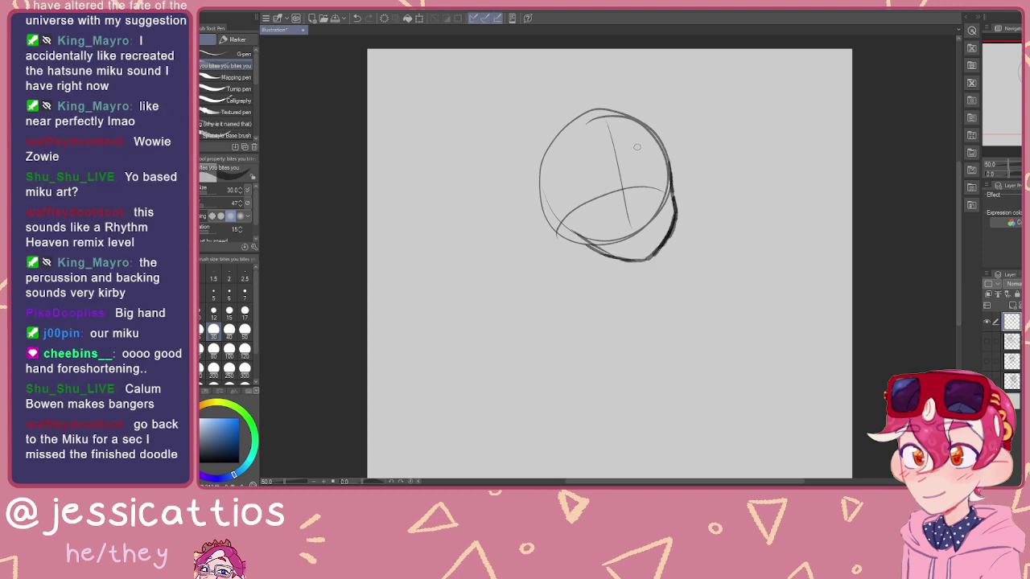
drag(665, 142, 573, 122)
scroll(649, 236, up, 1)
drag(640, 217, 638, 252)
mouse_move(664, 164)
mouse_down()
mouse_move(649, 161)
mouse_move(640, 214)
mouse_move(663, 242)
mouse_move(644, 269)
mouse_move(623, 263)
mouse_move(604, 281)
mouse_move(631, 287)
mouse_move(605, 283)
mouse_up()
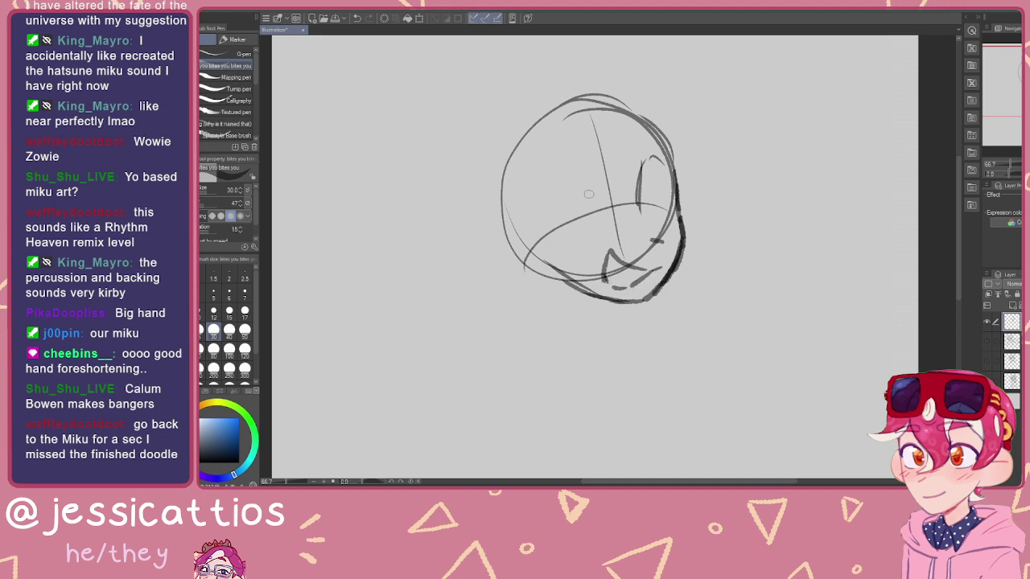
Step: Sketch both large eyes with heavy upper lashes and irises, and add the angled eyebrows
mouse_move(608, 201)
mouse_down()
mouse_move(573, 186)
mouse_move(593, 188)
mouse_move(573, 186)
mouse_move(543, 212)
mouse_up()
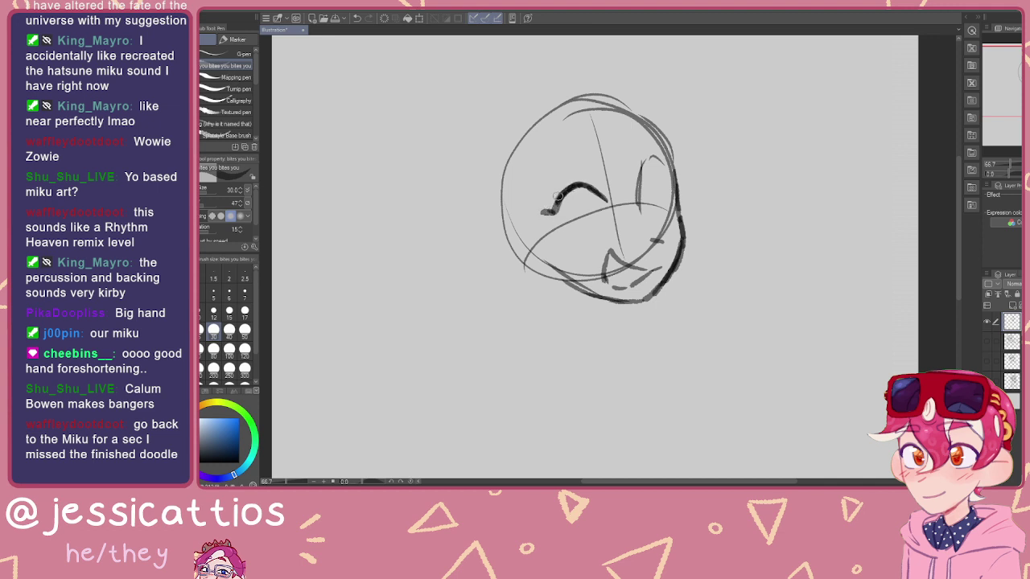
mouse_move(575, 156)
mouse_down()
mouse_move(665, 179)
mouse_move(673, 188)
mouse_move(662, 216)
mouse_up()
drag(568, 234, 601, 232)
mouse_move(575, 195)
mouse_down()
mouse_move(590, 221)
mouse_move(563, 214)
mouse_move(568, 224)
mouse_up()
mouse_move(649, 193)
mouse_down()
mouse_move(656, 201)
mouse_move(658, 185)
mouse_move(655, 211)
mouse_up()
mouse_move(578, 209)
mouse_down()
mouse_move(570, 229)
mouse_move(587, 230)
mouse_up()
drag(653, 150, 640, 186)
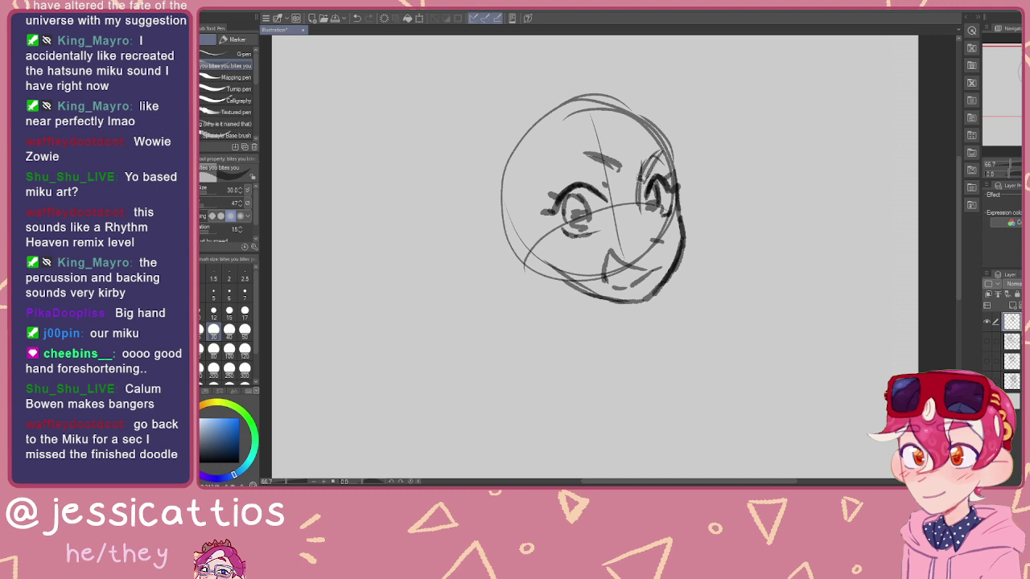
Step: Add cheek freckles, then sketch the fringe, rounded hair volume with flicked side tufts, and the near ear
drag(577, 250, 563, 244)
mouse_move(634, 143)
mouse_down()
mouse_move(605, 191)
mouse_move(606, 135)
mouse_move(677, 172)
mouse_up()
mouse_move(559, 218)
mouse_down()
mouse_move(525, 222)
mouse_move(451, 170)
mouse_move(504, 173)
mouse_move(461, 163)
mouse_up()
drag(461, 164, 484, 158)
drag(617, 108, 525, 103)
mouse_move(600, 88)
mouse_down()
mouse_move(523, 112)
mouse_move(500, 155)
mouse_up()
mouse_move(612, 109)
mouse_down()
mouse_move(660, 89)
mouse_move(710, 179)
mouse_move(688, 210)
mouse_up()
mouse_move(551, 225)
mouse_down()
mouse_move(508, 238)
mouse_move(552, 275)
mouse_up()
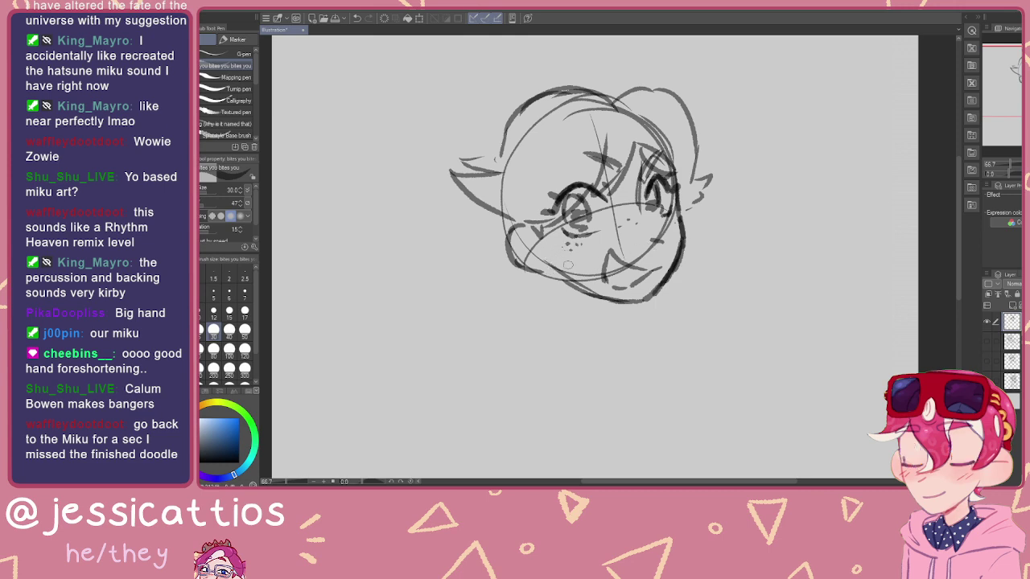
Step: Show the twin-tailed character's layer on its own to view that finished sketch, then return to the current head's layer
click(987, 323)
click(988, 343)
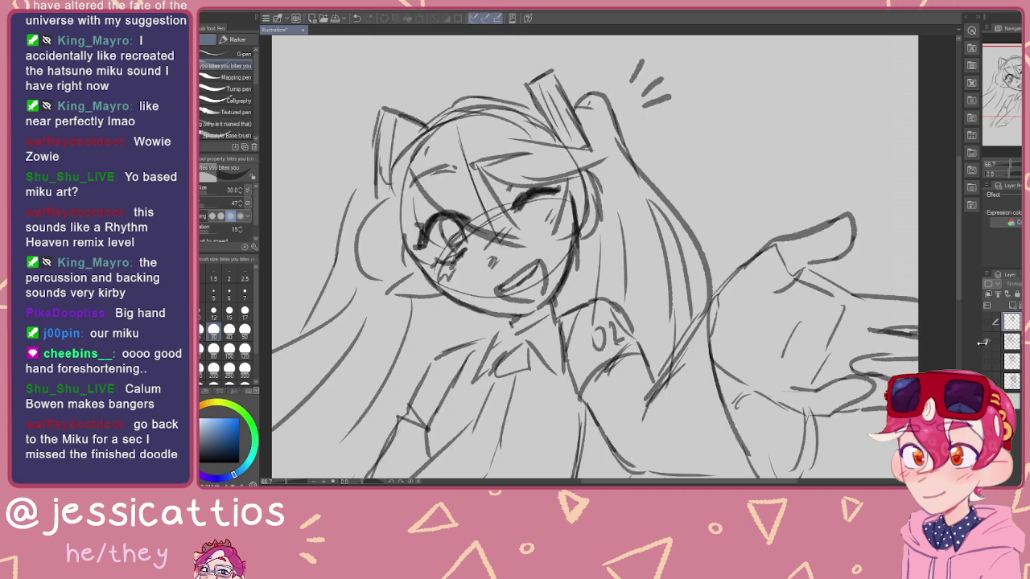
scroll(921, 337, down, 1)
drag(698, 347, 636, 271)
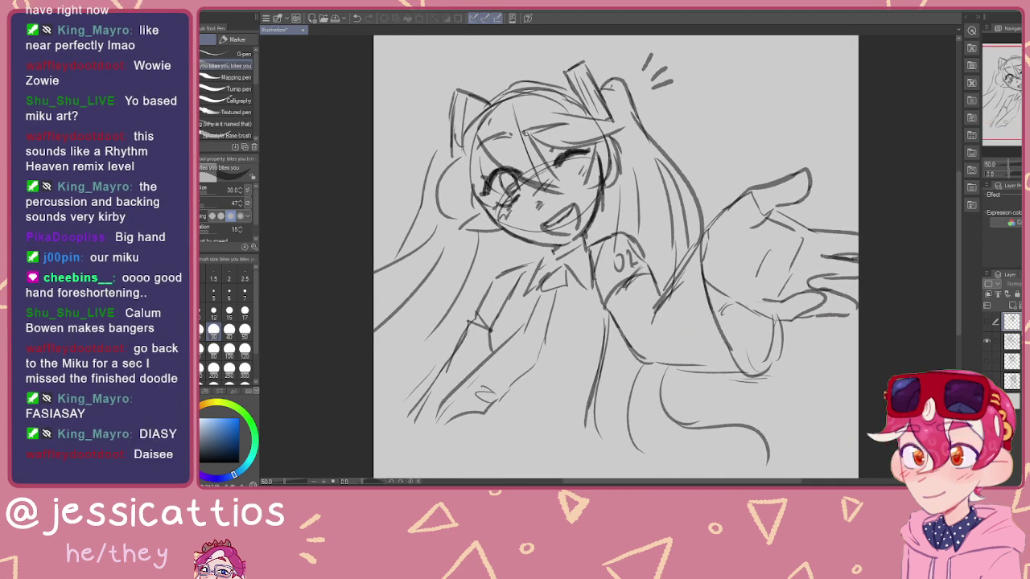
click(988, 342)
click(987, 322)
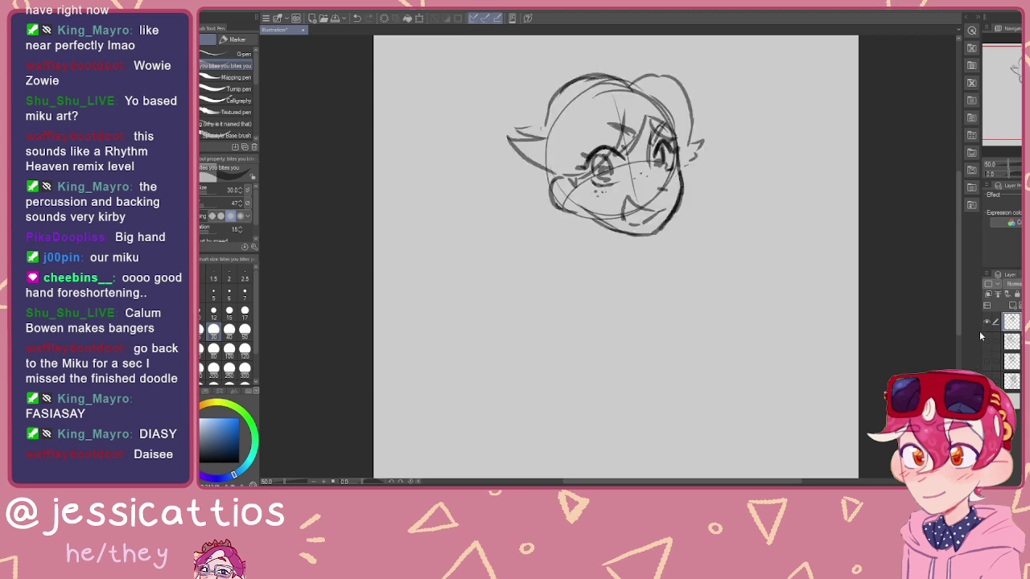
Step: Sketch a small flower earring hanging from the near ear
scroll(581, 207, up, 1)
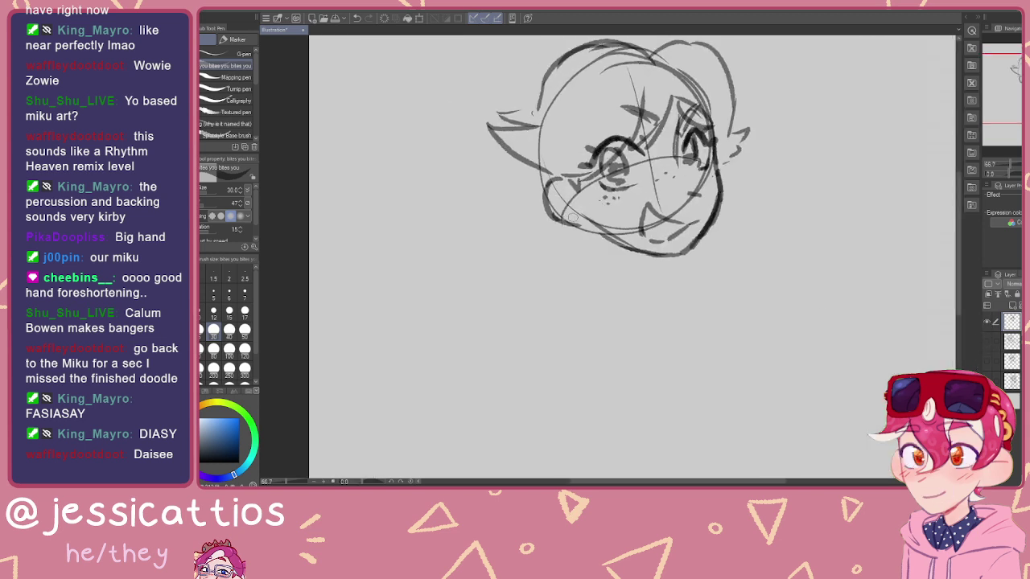
mouse_move(586, 226)
mouse_down()
mouse_move(573, 240)
mouse_move(565, 229)
mouse_move(582, 225)
mouse_up()
drag(715, 161, 717, 187)
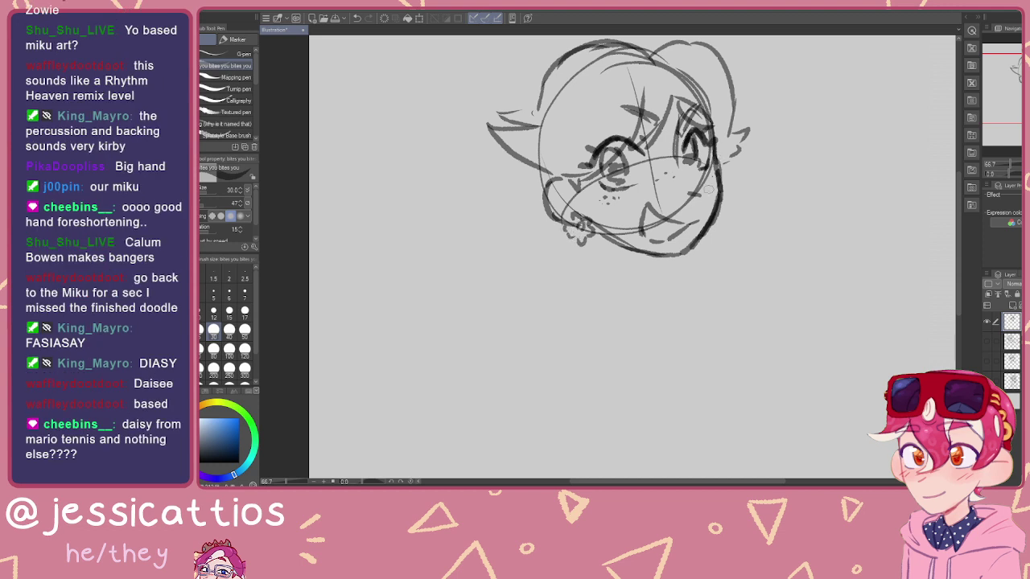
Step: Sketch the outward-flipped lower hair beside the face and a pointed crown on top of the head
mouse_move(528, 171)
mouse_down()
mouse_move(499, 211)
mouse_move(446, 190)
mouse_move(507, 246)
mouse_up()
drag(485, 255, 530, 274)
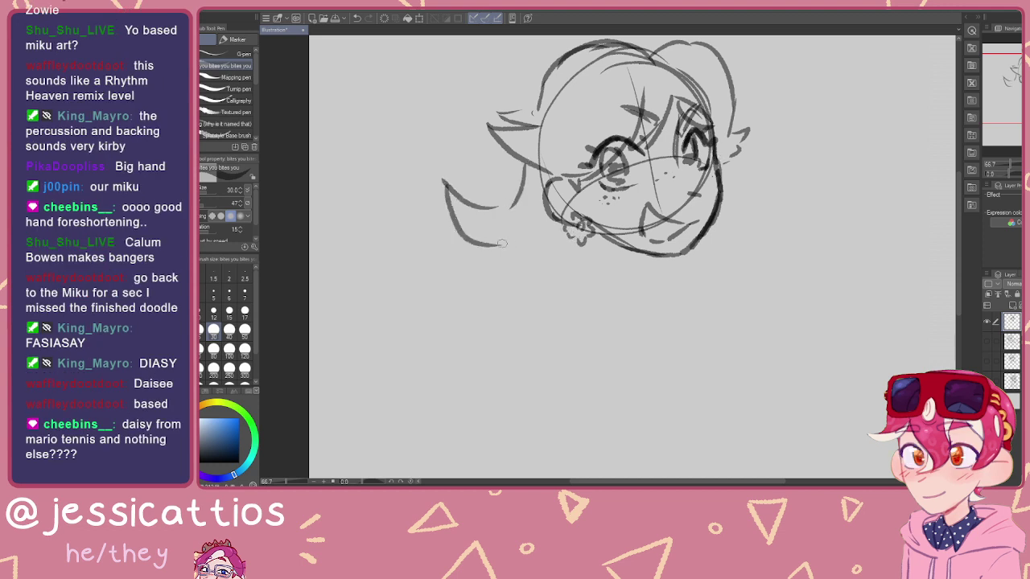
drag(597, 242, 549, 347)
mouse_move(612, 149)
mouse_down()
mouse_move(561, 148)
mouse_move(563, 119)
mouse_move(544, 135)
mouse_move(530, 120)
mouse_up()
mouse_move(519, 121)
mouse_down()
mouse_move(520, 139)
mouse_move(496, 153)
mouse_move(501, 179)
mouse_up()
drag(521, 123, 589, 150)
mouse_move(523, 143)
mouse_down()
mouse_move(539, 156)
mouse_move(523, 122)
mouse_move(481, 164)
mouse_move(465, 211)
mouse_up()
Step: Sketch the neck lines under the jaw and a ruffled collar around the neck
mouse_move(674, 300)
mouse_down()
mouse_move(715, 278)
mouse_move(698, 337)
mouse_move(676, 363)
mouse_up()
mouse_move(582, 357)
mouse_down()
mouse_move(619, 272)
mouse_move(623, 293)
mouse_up()
mouse_move(619, 275)
mouse_down()
mouse_move(631, 283)
mouse_move(590, 286)
mouse_move(534, 314)
mouse_move(602, 326)
mouse_move(626, 292)
mouse_up()
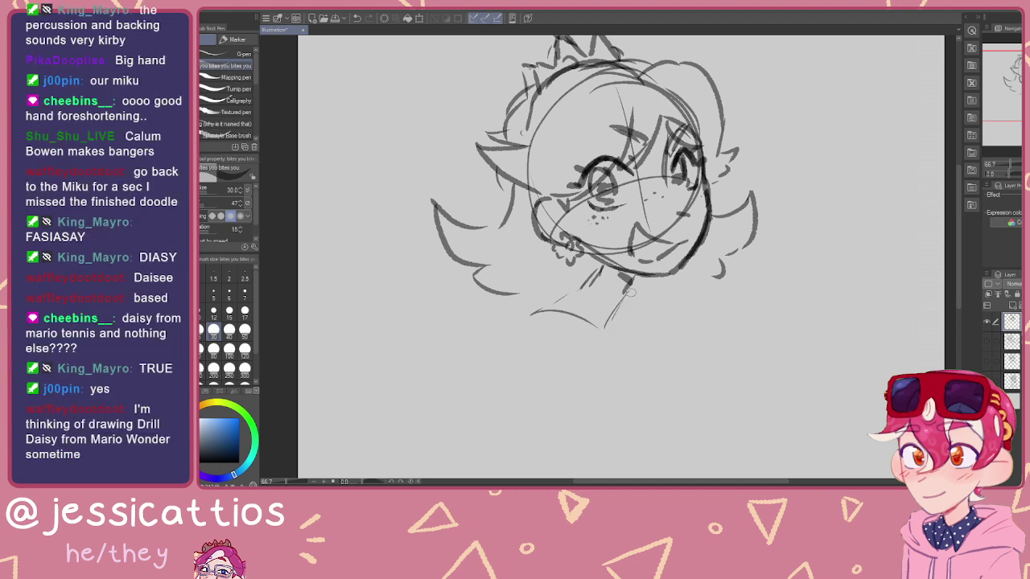
mouse_move(615, 285)
mouse_down()
mouse_move(627, 293)
mouse_move(595, 289)
mouse_up()
mouse_move(627, 289)
mouse_down()
mouse_move(622, 308)
mouse_move(607, 293)
mouse_up()
drag(589, 291, 603, 299)
Step: Sketch the near puffed sleeve with inner folds and a gathered cuff edge
mouse_move(525, 305)
mouse_down()
mouse_move(619, 346)
mouse_move(610, 381)
mouse_move(583, 389)
mouse_move(553, 356)
mouse_up()
drag(581, 388, 542, 372)
mouse_move(569, 362)
mouse_down()
mouse_move(579, 352)
mouse_move(574, 332)
mouse_up()
drag(554, 337, 543, 362)
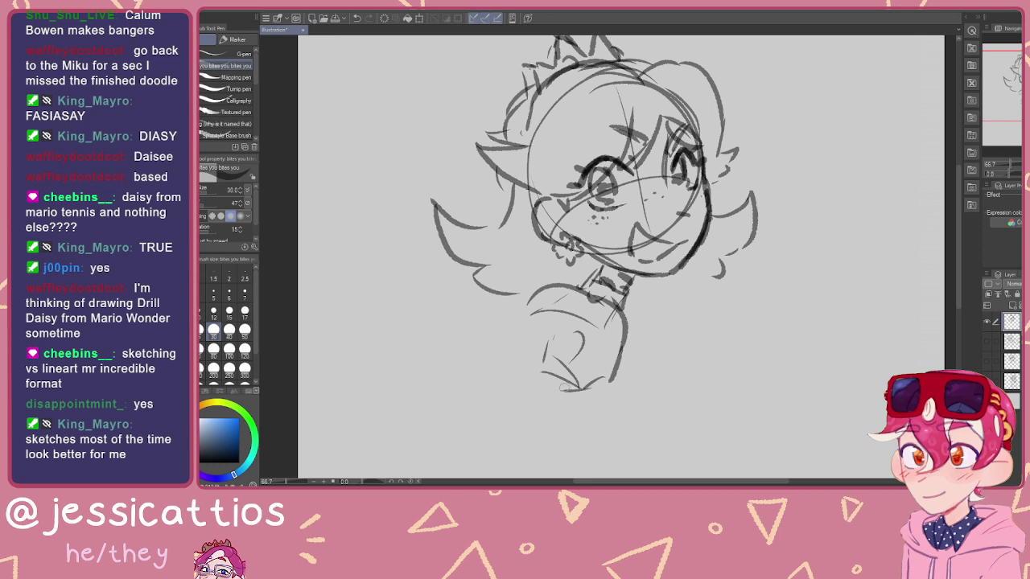
mouse_move(534, 298)
mouse_down()
mouse_move(511, 337)
mouse_move(527, 385)
mouse_move(586, 394)
mouse_up()
drag(627, 295, 637, 330)
drag(515, 293, 535, 296)
Step: Finish the far hair ends, then sketch the chest line and the near arm coming out of the puffed sleeve
drag(713, 279, 705, 275)
mouse_move(690, 280)
mouse_down()
mouse_move(672, 277)
mouse_move(658, 299)
mouse_up()
mouse_move(658, 299)
mouse_down()
mouse_move(631, 289)
mouse_move(663, 388)
mouse_move(651, 417)
mouse_up()
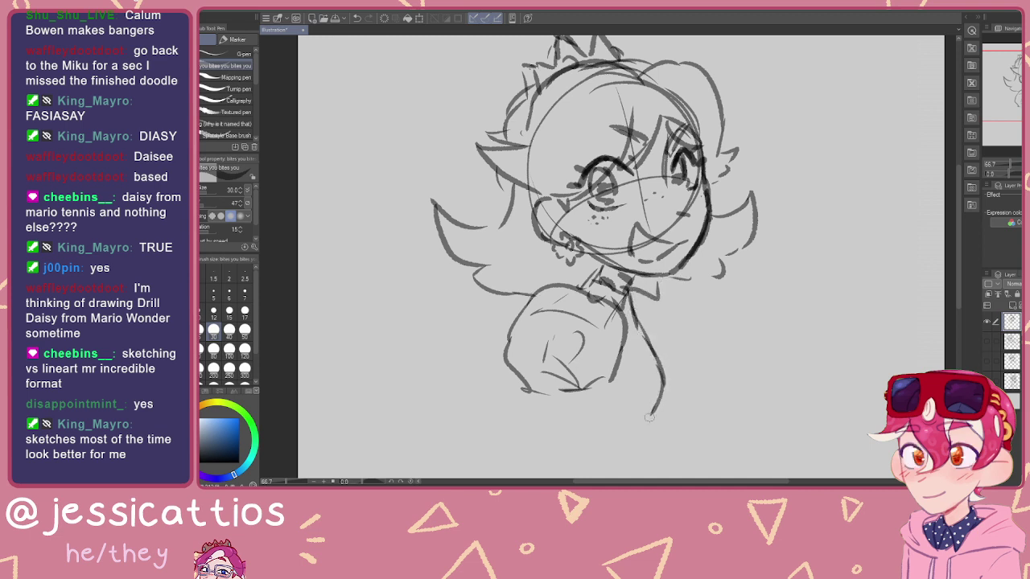
mouse_move(635, 297)
mouse_down()
mouse_move(658, 321)
mouse_move(672, 383)
mouse_up()
mouse_move(572, 394)
mouse_down()
mouse_move(604, 288)
mouse_move(558, 291)
mouse_move(530, 367)
mouse_up()
mouse_move(605, 298)
mouse_down()
mouse_move(569, 424)
mouse_move(541, 473)
mouse_up()
drag(532, 375, 513, 442)
drag(646, 311, 613, 338)
Step: Sketch the far arm, the bodice's pointed waist, and the full skirt sweeping out behind the figure
mouse_move(650, 256)
mouse_down()
mouse_move(667, 304)
mouse_move(650, 286)
mouse_move(610, 414)
mouse_move(674, 338)
mouse_up()
drag(559, 278, 508, 288)
mouse_move(575, 275)
mouse_down()
mouse_move(431, 312)
mouse_move(559, 304)
mouse_move(475, 364)
mouse_move(455, 355)
mouse_up()
drag(575, 328, 567, 427)
mouse_move(553, 375)
mouse_down()
mouse_move(636, 355)
mouse_move(645, 306)
mouse_move(605, 277)
mouse_move(599, 244)
mouse_move(596, 290)
mouse_move(616, 286)
mouse_up()
scroll(632, 304, down, 1)
drag(632, 274, 626, 287)
mouse_move(531, 305)
mouse_down()
mouse_move(486, 313)
mouse_move(483, 256)
mouse_up()
drag(627, 281, 636, 311)
mouse_move(648, 264)
mouse_down()
mouse_move(644, 300)
mouse_move(618, 318)
mouse_up()
mouse_move(444, 272)
mouse_down()
mouse_move(457, 312)
mouse_move(411, 364)
mouse_up()
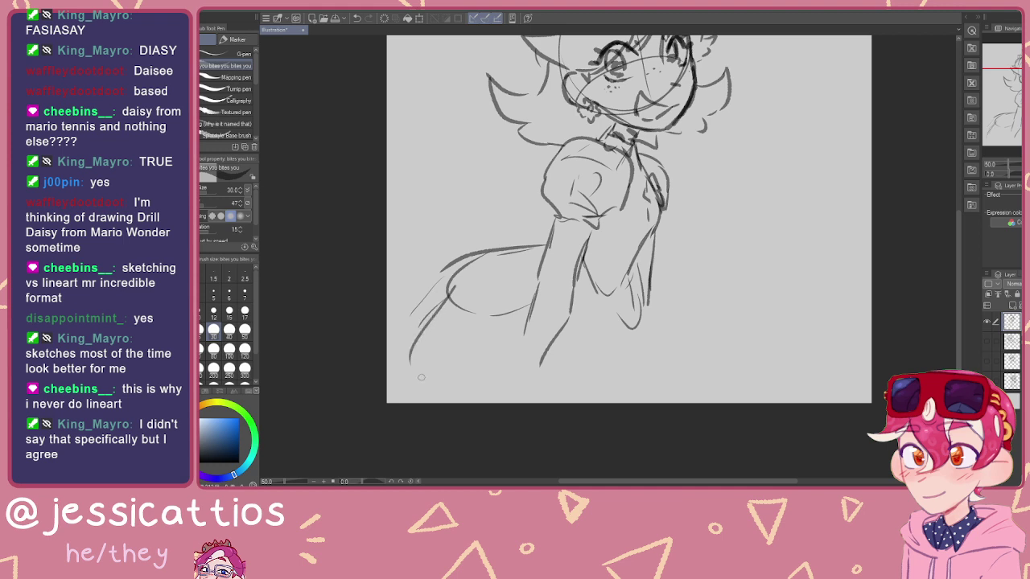
Step: Add the skirt's front edge and sketch both hands resting flat with spread fingers at the ends of the arms
mouse_move(658, 321)
mouse_down()
mouse_move(674, 331)
mouse_move(645, 360)
mouse_move(658, 398)
mouse_up()
drag(519, 344, 512, 360)
drag(538, 350, 547, 362)
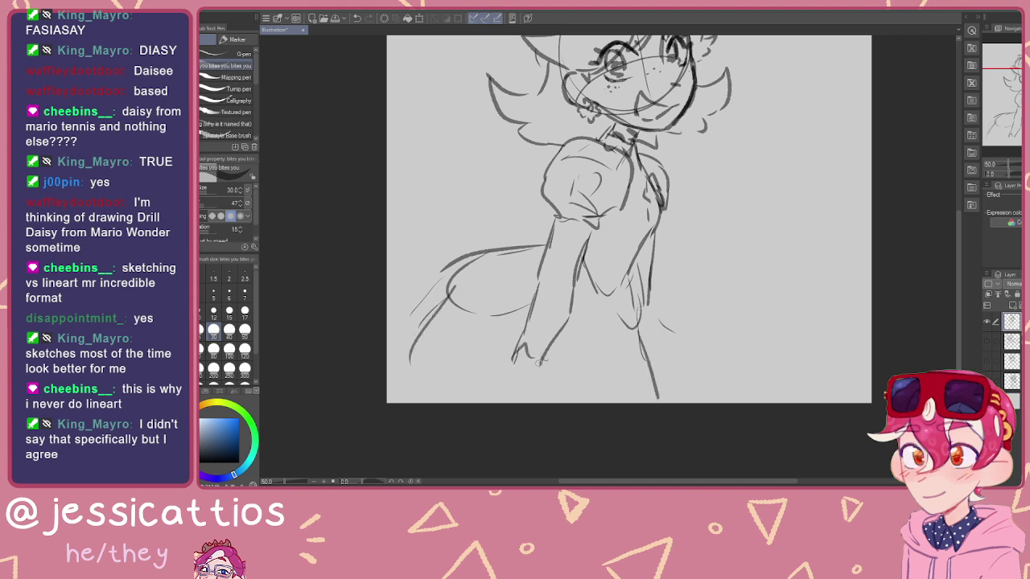
mouse_move(588, 293)
mouse_down()
mouse_move(608, 351)
mouse_move(626, 276)
mouse_up()
mouse_move(579, 343)
mouse_down()
mouse_move(576, 357)
mouse_move(533, 354)
mouse_up()
mouse_move(537, 359)
mouse_down()
mouse_move(547, 349)
mouse_move(505, 360)
mouse_move(560, 363)
mouse_move(520, 344)
mouse_move(487, 345)
mouse_move(508, 356)
mouse_up()
mouse_move(499, 355)
mouse_down()
mouse_move(519, 372)
mouse_move(577, 357)
mouse_move(570, 376)
mouse_move(527, 375)
mouse_up()
drag(616, 315, 567, 302)
mouse_move(637, 268)
mouse_down()
mouse_move(645, 321)
mouse_move(664, 309)
mouse_move(633, 303)
mouse_move(650, 346)
mouse_move(669, 334)
mouse_move(651, 329)
mouse_move(653, 319)
mouse_move(686, 321)
mouse_move(661, 310)
mouse_up()
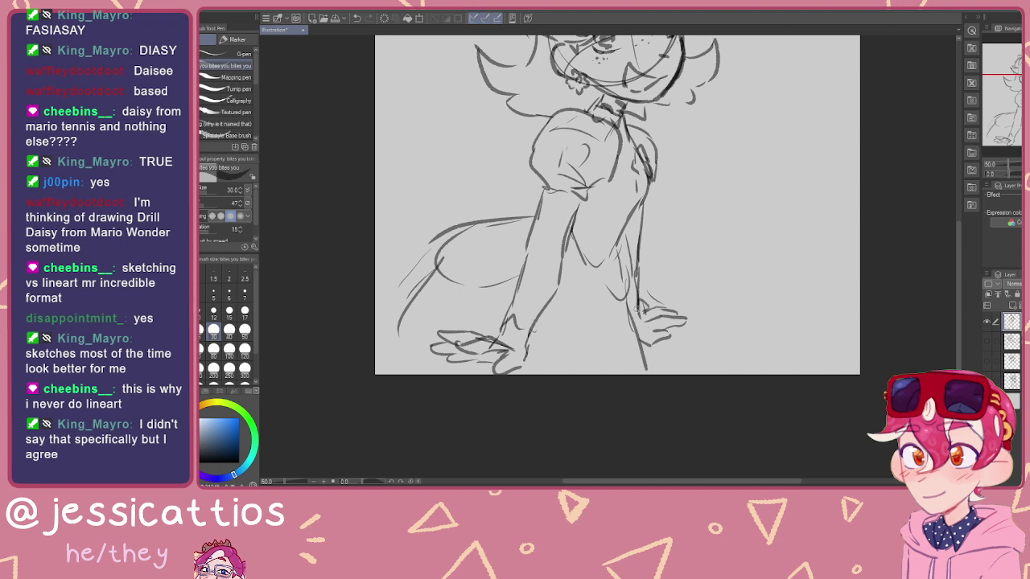
Step: Hide the crowned princess sketch and add a new blank layer for the next character
scroll(635, 306, up, 5)
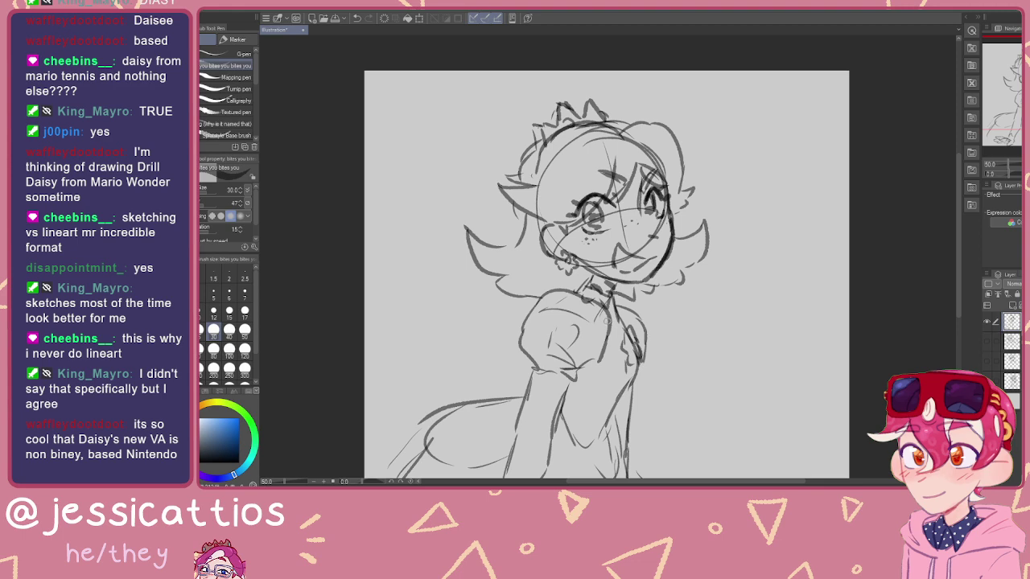
click(988, 322)
click(987, 343)
click(991, 345)
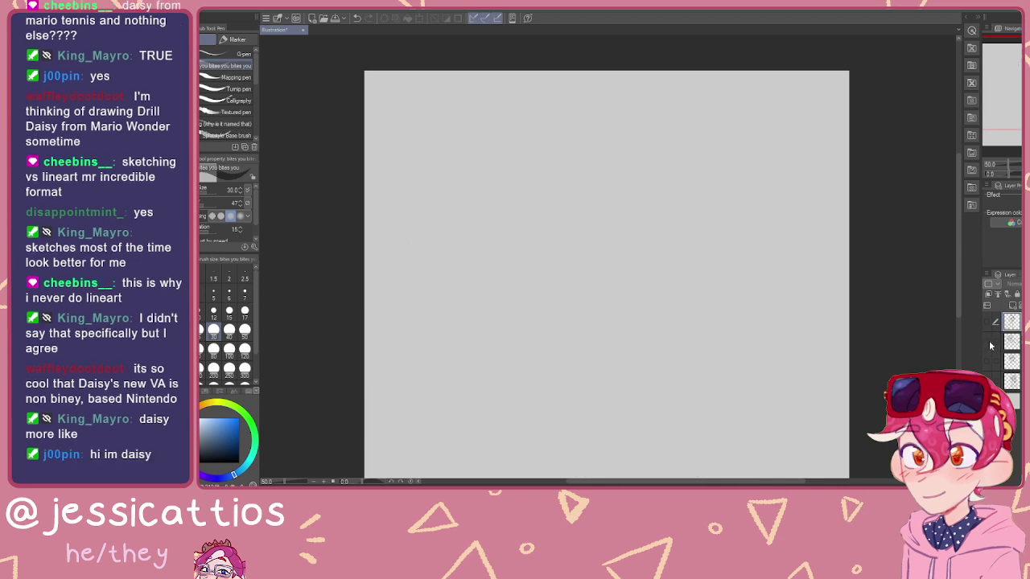
click(1012, 306)
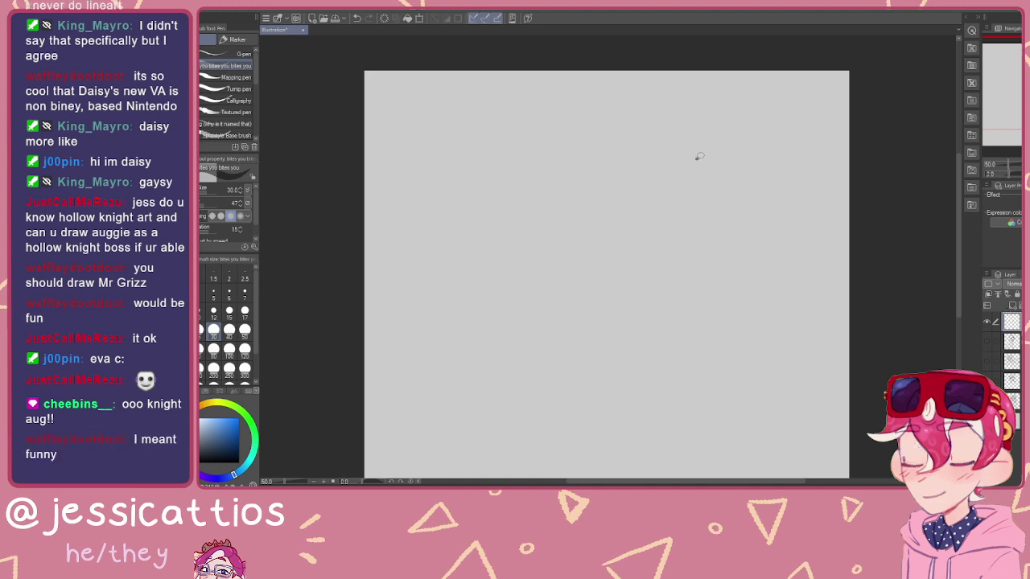
Step: Sketch a new head circle in the canvas's upper right half, with curved centre and eye guidelines
key(ctrl+z)
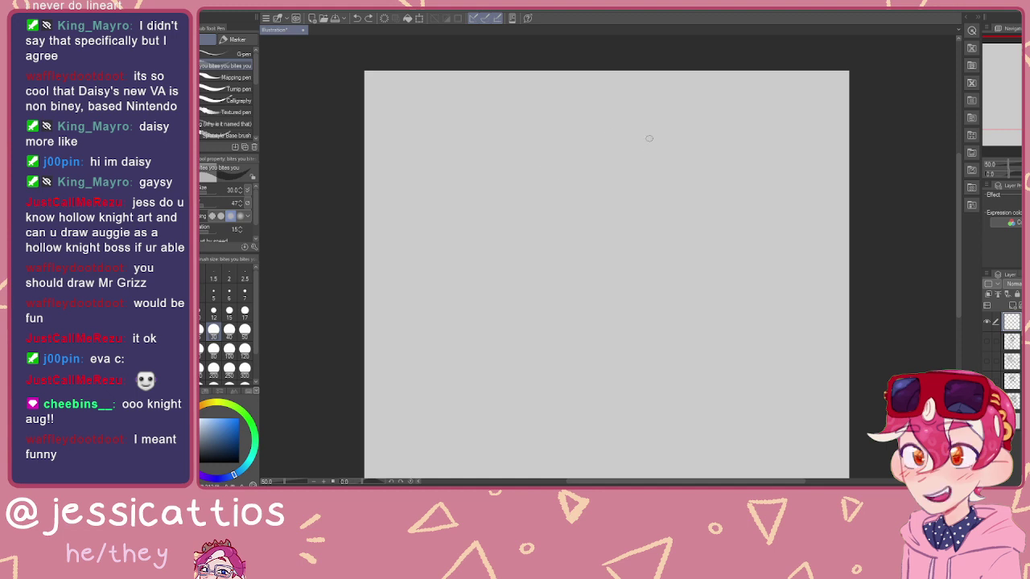
mouse_move(674, 137)
mouse_down()
mouse_move(735, 220)
mouse_move(740, 171)
mouse_move(639, 116)
mouse_up()
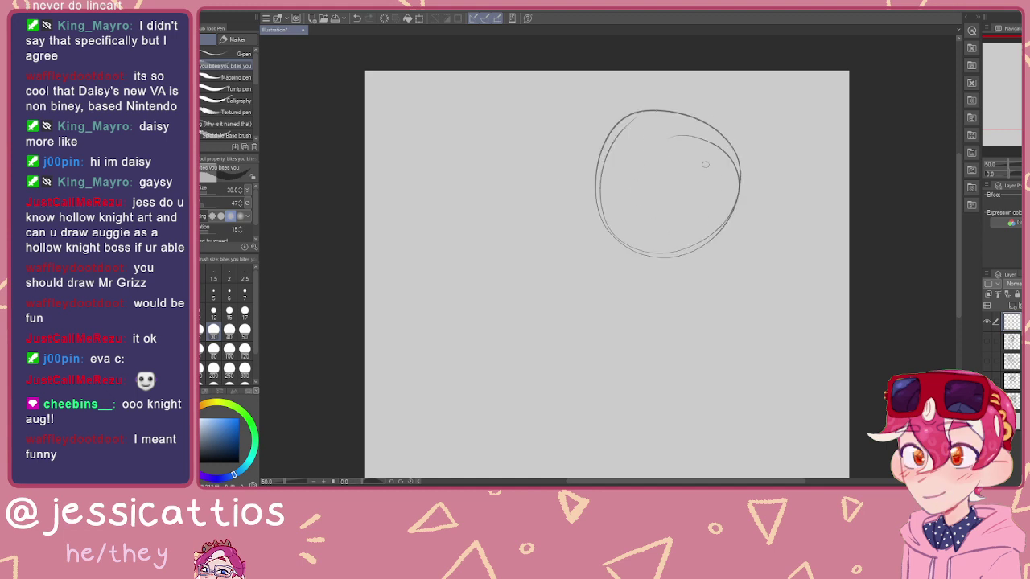
drag(706, 124, 714, 230)
drag(653, 116, 647, 215)
drag(636, 143, 654, 235)
mouse_move(720, 190)
mouse_down()
mouse_move(639, 216)
mouse_move(600, 254)
mouse_up()
Step: Sketch the pointed jaw and a lopsided smirk, undoing the strokes that miss
mouse_move(675, 197)
mouse_down()
mouse_move(595, 269)
mouse_move(614, 242)
mouse_move(637, 272)
mouse_move(671, 284)
mouse_move(692, 278)
mouse_move(723, 216)
mouse_up()
mouse_move(650, 259)
mouse_down()
mouse_move(698, 229)
mouse_move(701, 238)
mouse_move(659, 259)
mouse_move(691, 228)
mouse_move(697, 250)
mouse_move(646, 259)
mouse_up()
key(ctrl+z)
key(ctrl+z)
key(ctrl+z)
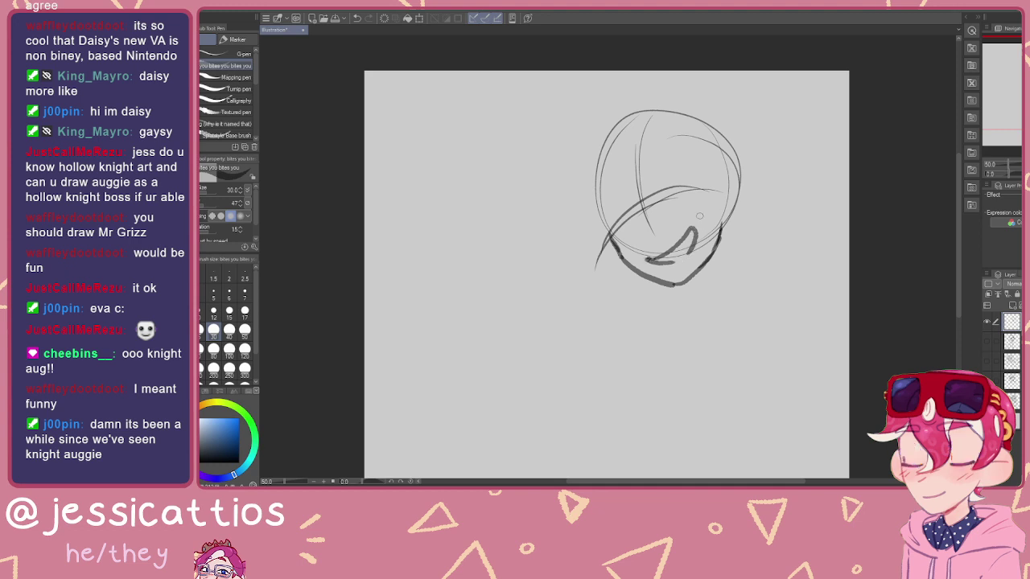
Step: Sketch the narrowed eyes, the slanted eyebrows, and hatching marks on the cheeks
mouse_move(666, 185)
mouse_down()
mouse_move(696, 174)
mouse_move(711, 182)
mouse_move(642, 181)
mouse_up()
mouse_move(677, 143)
mouse_down()
mouse_move(621, 196)
mouse_move(639, 206)
mouse_move(617, 201)
mouse_move(636, 186)
mouse_move(684, 203)
mouse_up()
mouse_move(675, 186)
mouse_down()
mouse_move(678, 205)
mouse_move(687, 197)
mouse_up()
drag(619, 201, 641, 219)
drag(711, 202, 694, 214)
drag(664, 211, 646, 224)
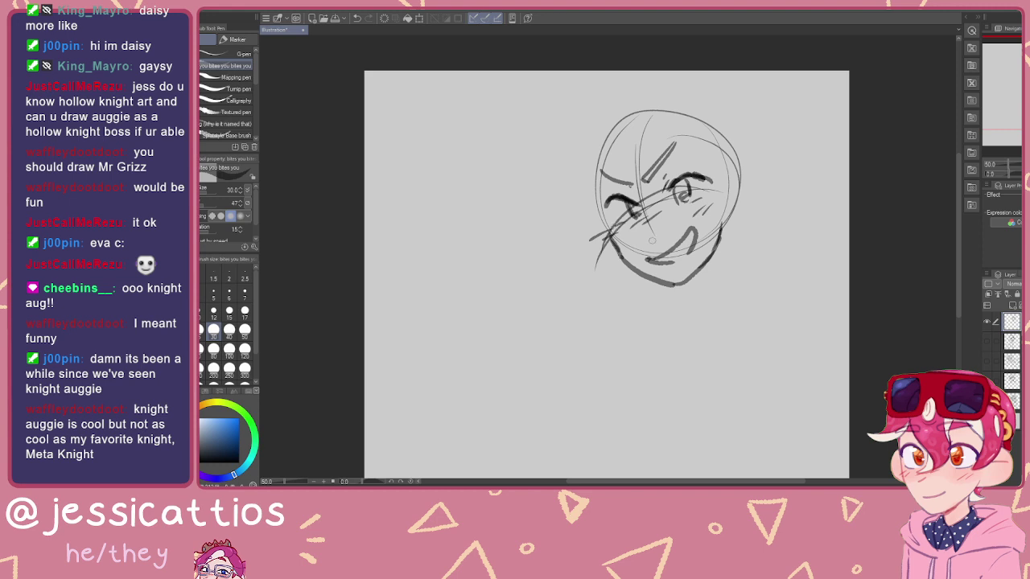
Step: Sketch the forelock falling between the eyes and the flicked hair tufts beside the far side of the face
mouse_move(613, 122)
mouse_down()
mouse_move(595, 164)
mouse_move(616, 238)
mouse_up()
mouse_move(669, 213)
mouse_down()
mouse_move(641, 227)
mouse_move(660, 165)
mouse_move(660, 176)
mouse_up()
mouse_move(599, 208)
mouse_down()
mouse_move(544, 189)
mouse_move(601, 185)
mouse_move(605, 134)
mouse_up()
drag(605, 134, 580, 177)
drag(638, 137, 614, 172)
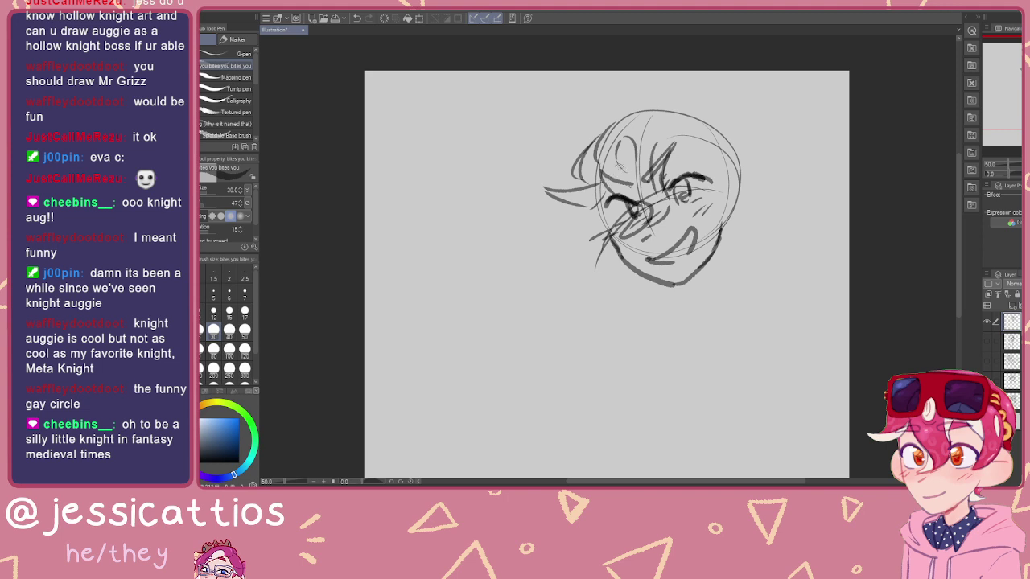
Step: Sketch the swept fringe over the near eye and the hair's outline across the top of the head
drag(674, 154, 739, 166)
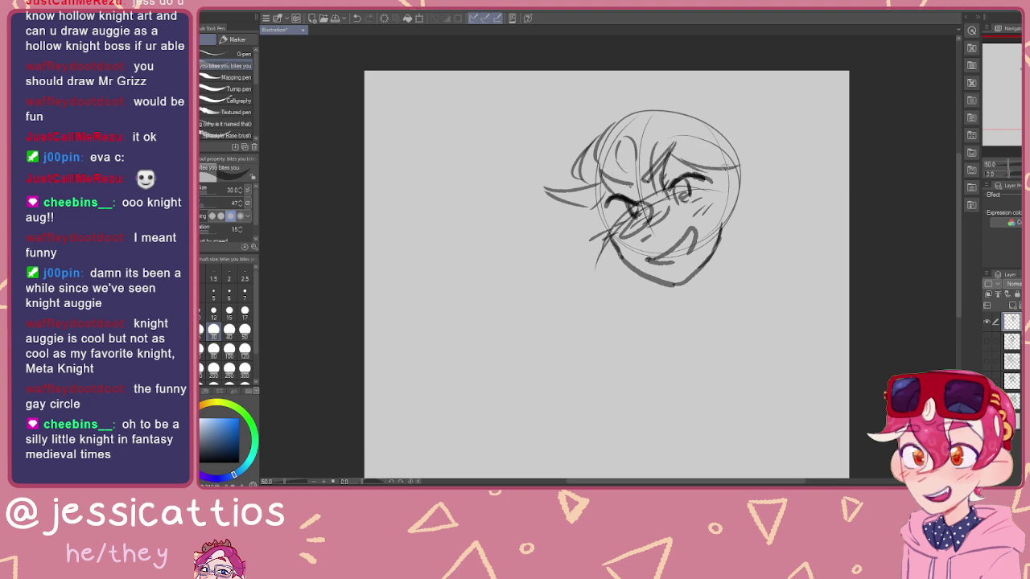
mouse_move(676, 131)
mouse_down()
mouse_move(720, 124)
mouse_move(742, 137)
mouse_move(734, 169)
mouse_move(686, 141)
mouse_move(700, 130)
mouse_move(745, 154)
mouse_move(690, 161)
mouse_up()
key(ctrl+z)
key(ctrl+z)
drag(724, 145, 692, 150)
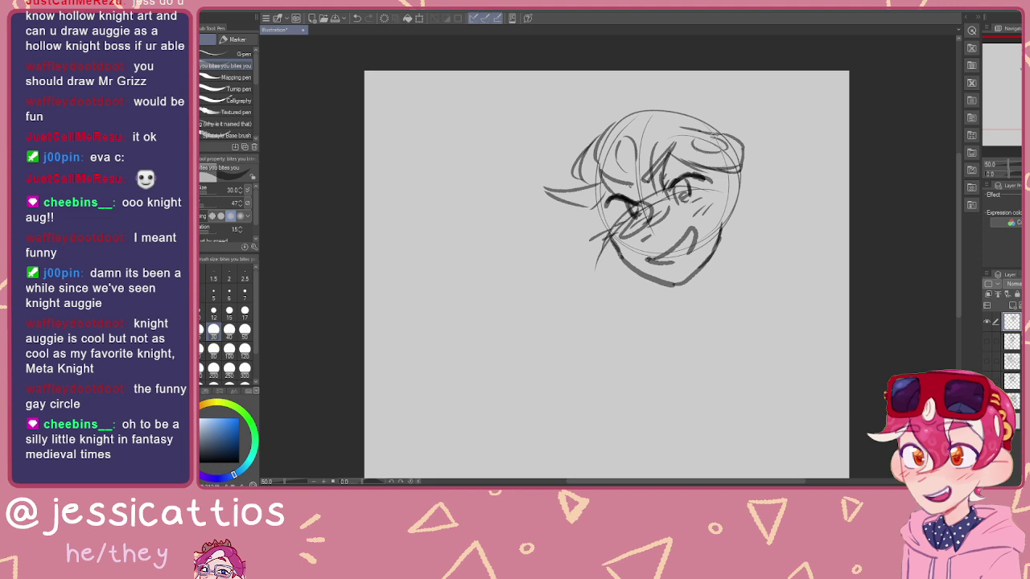
mouse_move(700, 103)
mouse_down()
mouse_move(607, 115)
mouse_move(595, 131)
mouse_up()
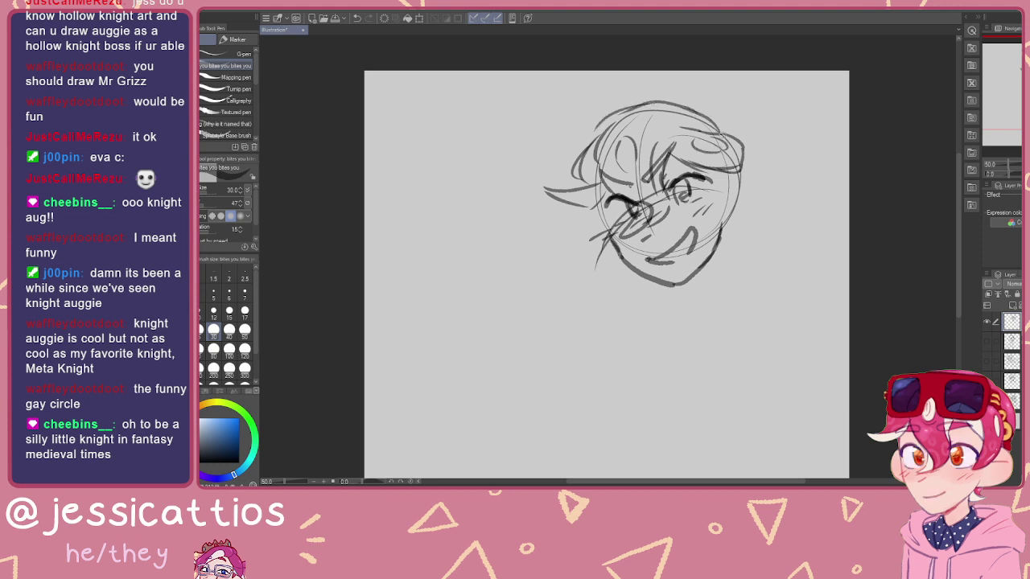
Step: Sketch the near ear, redrawing it smaller, and add a dangling earring on each side of the face
mouse_move(718, 174)
mouse_down()
mouse_move(756, 195)
mouse_move(758, 214)
mouse_move(727, 232)
mouse_up()
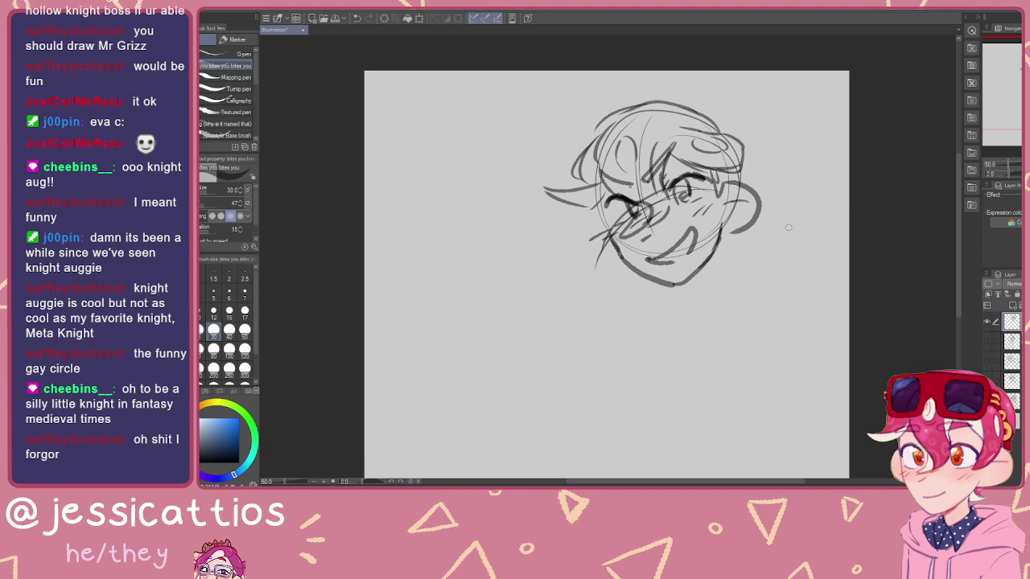
key(ctrl+z)
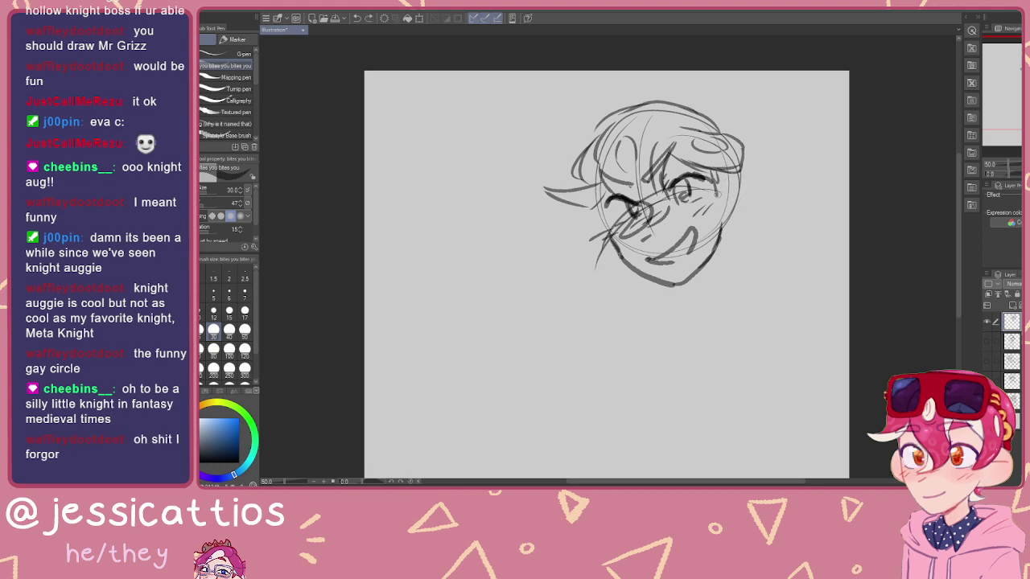
mouse_move(721, 179)
mouse_down()
mouse_move(755, 190)
mouse_move(753, 217)
mouse_move(730, 225)
mouse_move(748, 254)
mouse_move(730, 227)
mouse_up()
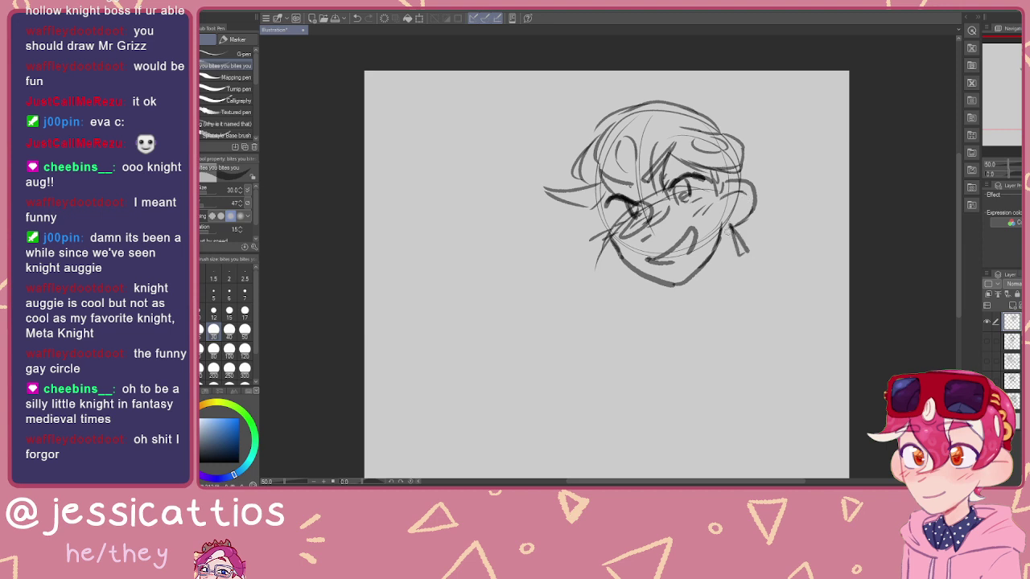
mouse_move(592, 211)
mouse_down()
mouse_move(605, 230)
mouse_move(595, 248)
mouse_move(612, 261)
mouse_move(598, 285)
mouse_up()
Step: Sketch a curly ponytail at the back of the head and short neck lines beneath the jaw
mouse_move(716, 129)
mouse_down()
mouse_move(769, 120)
mouse_move(795, 112)
mouse_move(763, 158)
mouse_move(740, 105)
mouse_move(720, 93)
mouse_move(766, 120)
mouse_move(728, 94)
mouse_move(760, 96)
mouse_up()
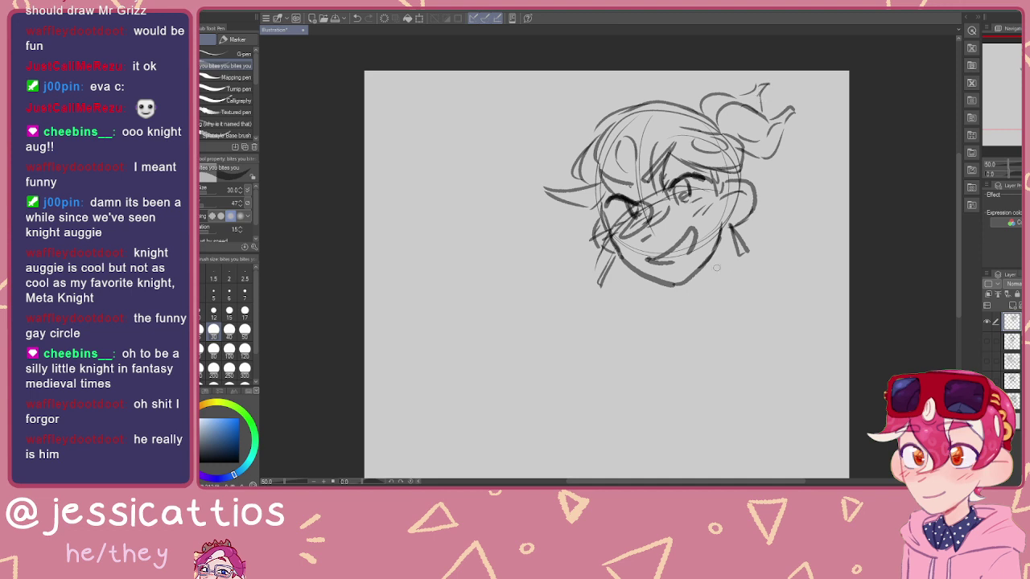
drag(709, 260, 720, 276)
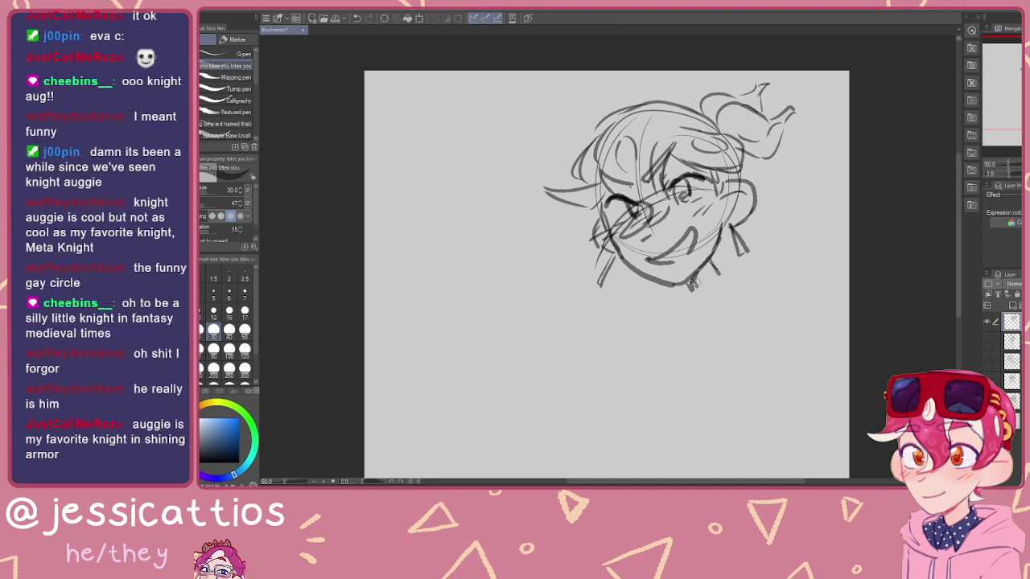
drag(763, 251, 803, 267)
drag(802, 272, 728, 304)
key(ctrl+z)
key(ctrl+z)
key(ctrl+z)
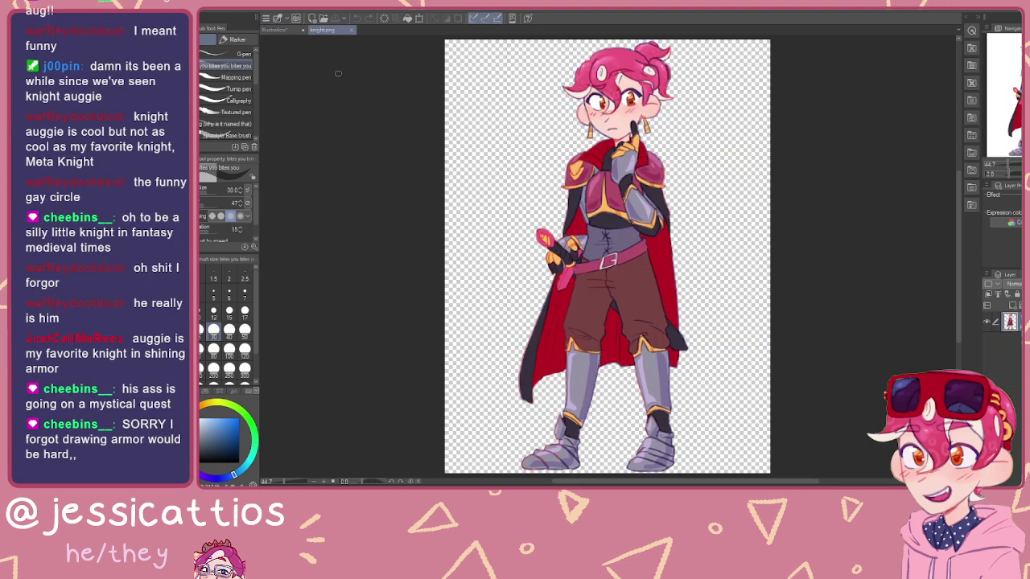
Step: Return to the sketch document and paste in the knight.png character artwork as an armour reference
click(275, 30)
key(ctrl+v)
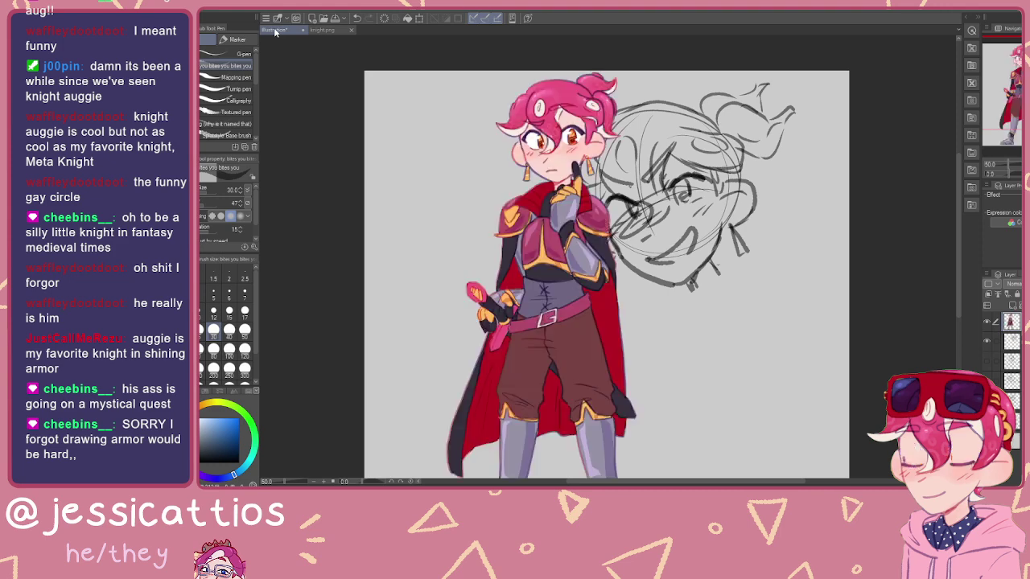
Step: Shrink the knight reference, place it in the canvas's upper-left corner, and make the sketch layer active again
key(ctrl+t)
drag(539, 72, 540, 343)
drag(547, 379, 415, 110)
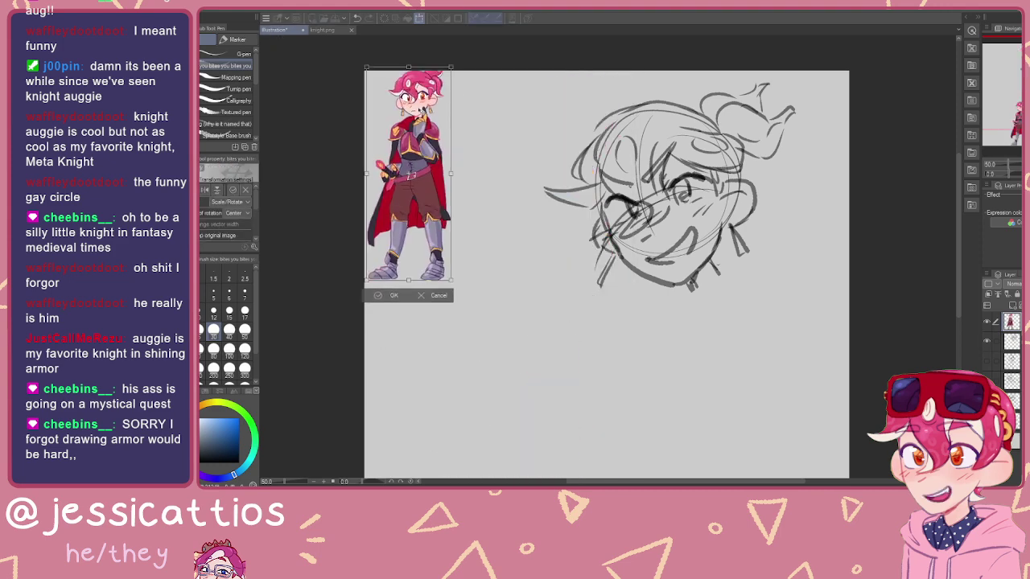
click(376, 305)
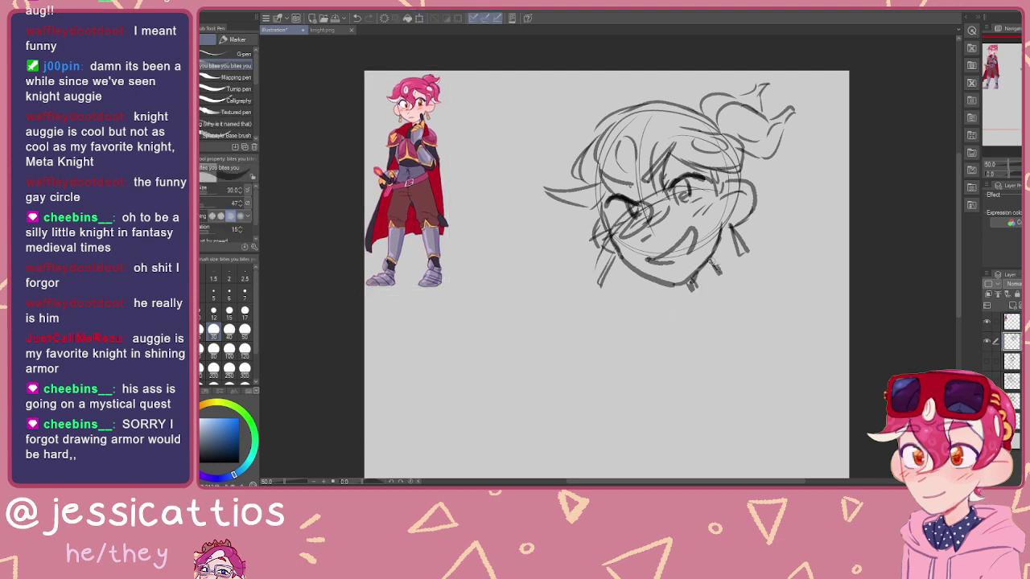
Step: Sketch the cape's pointed collar flap on the near side of the neck and short collar lines on the far side
drag(713, 255, 773, 267)
drag(772, 267, 722, 300)
drag(621, 276, 654, 302)
drag(729, 293, 707, 313)
mouse_move(721, 274)
mouse_down()
mouse_move(705, 314)
mouse_move(747, 262)
mouse_up()
mouse_move(647, 282)
mouse_down()
mouse_move(663, 297)
mouse_move(685, 233)
mouse_move(706, 230)
mouse_move(704, 280)
mouse_move(710, 259)
mouse_up()
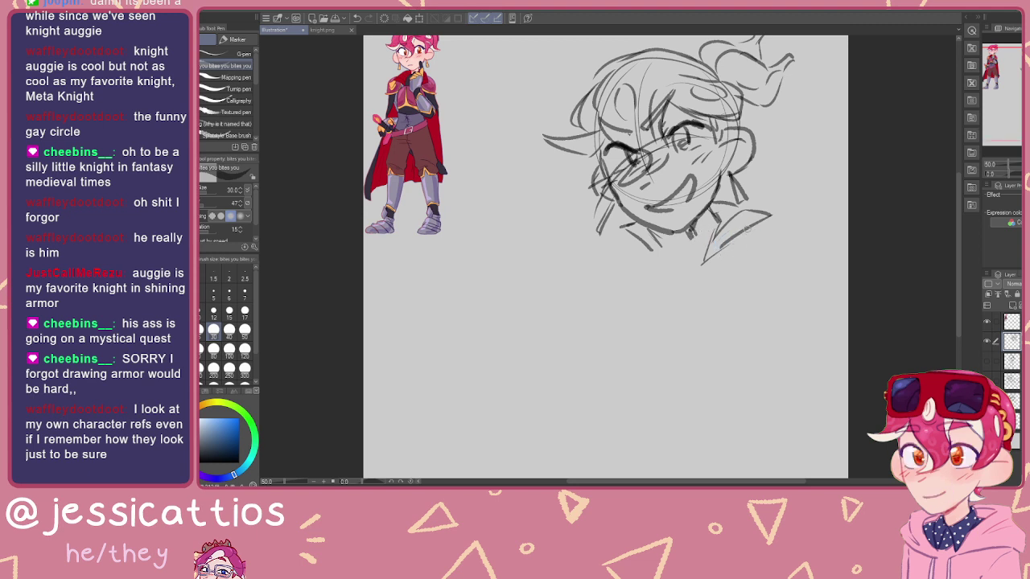
mouse_move(749, 224)
mouse_down()
mouse_move(777, 243)
mouse_move(793, 280)
mouse_move(742, 268)
mouse_move(789, 281)
mouse_move(766, 280)
mouse_move(730, 248)
mouse_up()
key(ctrl+z)
Step: Sketch the raised hand with curled fingers below the chin and the rounded shoulder plate beside the near collar
mouse_move(613, 235)
mouse_down()
mouse_move(644, 247)
mouse_move(672, 264)
mouse_move(671, 286)
mouse_move(664, 274)
mouse_move(670, 296)
mouse_move(647, 309)
mouse_move(607, 286)
mouse_move(624, 288)
mouse_move(584, 290)
mouse_up()
mouse_move(636, 246)
mouse_down()
mouse_move(663, 242)
mouse_move(663, 264)
mouse_move(591, 251)
mouse_move(641, 260)
mouse_move(628, 288)
mouse_move(649, 300)
mouse_up()
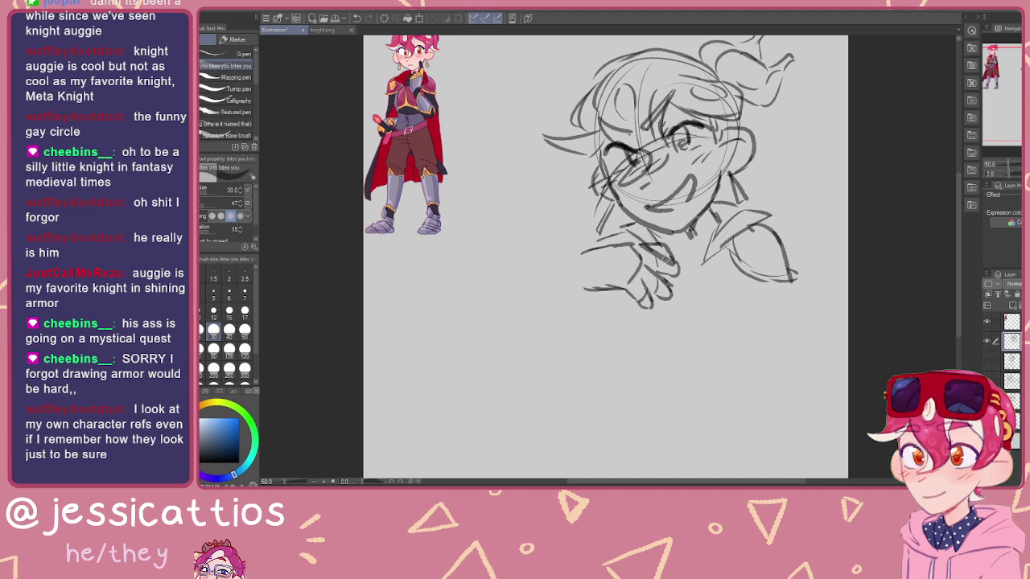
mouse_move(658, 262)
mouse_down()
mouse_move(676, 277)
mouse_move(667, 258)
mouse_up()
drag(657, 288, 661, 294)
Step: Sketch the forearm extending outward from the raised wrist to the elbow, and the neckline between the collar flaps
mouse_move(574, 283)
mouse_down()
mouse_move(582, 256)
mouse_move(479, 316)
mouse_up()
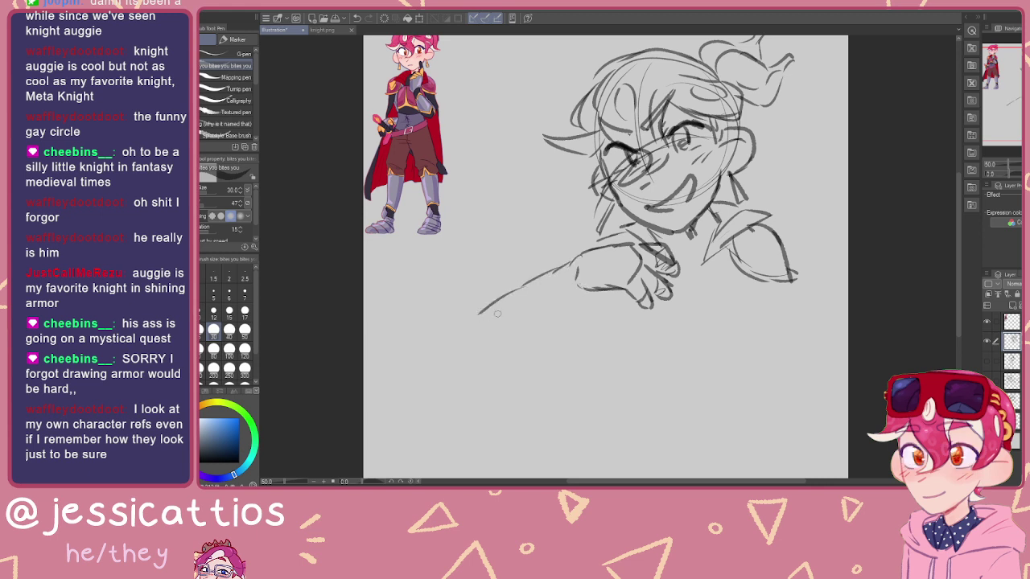
mouse_move(556, 271)
mouse_down()
mouse_move(573, 286)
mouse_move(566, 305)
mouse_move(500, 341)
mouse_move(478, 338)
mouse_move(512, 330)
mouse_up()
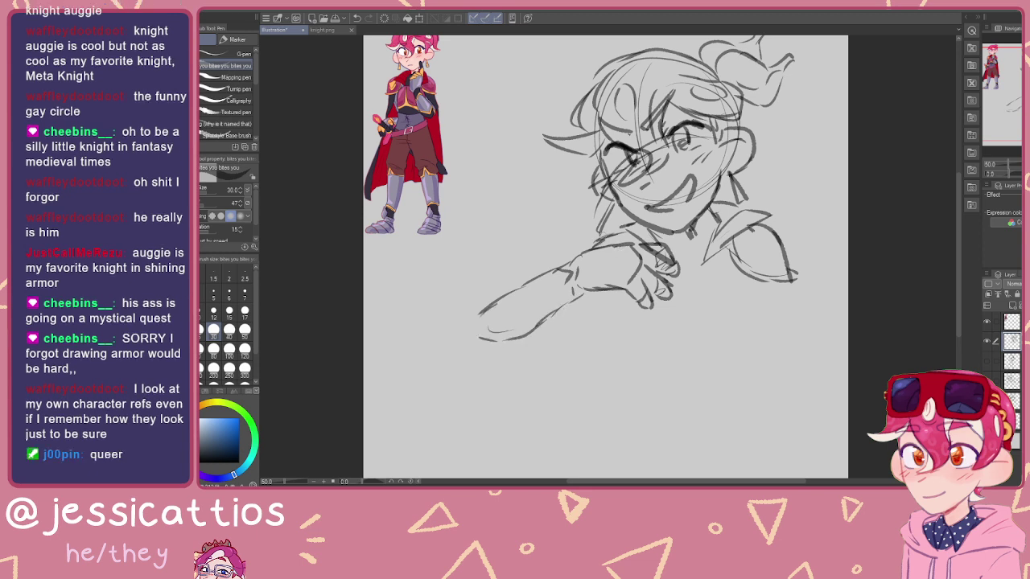
drag(633, 236, 531, 222)
drag(462, 295, 420, 322)
mouse_move(596, 279)
mouse_down()
mouse_move(611, 263)
mouse_move(601, 259)
mouse_move(598, 283)
mouse_move(603, 309)
mouse_up()
mouse_move(620, 271)
mouse_down()
mouse_move(667, 264)
mouse_move(693, 287)
mouse_move(715, 282)
mouse_move(687, 280)
mouse_move(719, 346)
mouse_up()
key(ctrl+z)
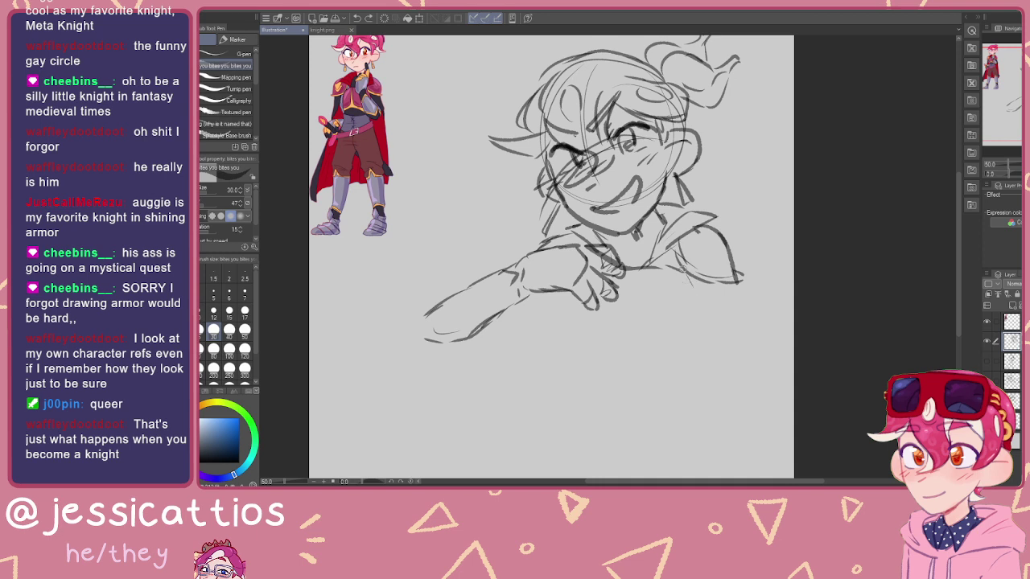
mouse_move(748, 248)
mouse_down()
mouse_move(702, 305)
mouse_move(739, 283)
mouse_up()
key(ctrl+z)
Step: Erase the near shoulder plate's outer edge with an enlarged Rough eraser and redraw it with the upper arm's outer line
key(e)
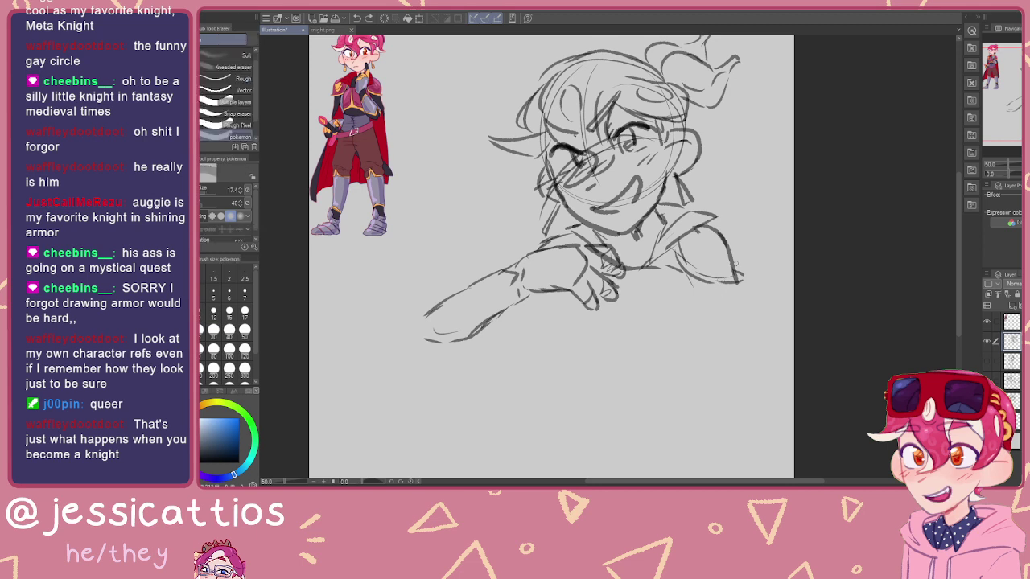
click(214, 332)
click(204, 80)
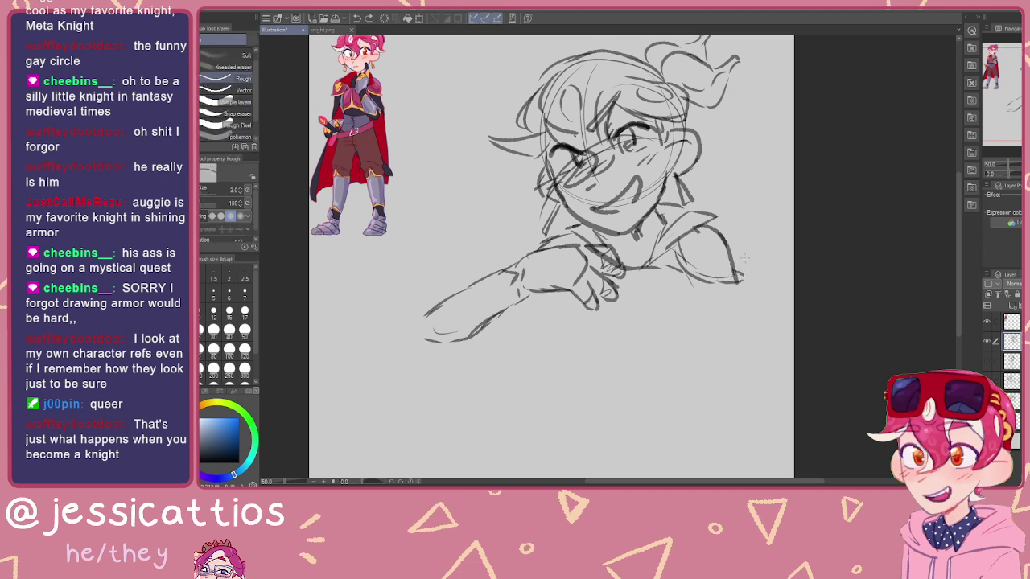
key(bracketright)
key(bracketright)
key(bracketright)
key(bracketright)
key(bracketright)
key(bracketright)
key(bracketright)
key(bracketright)
key(bracketright)
mouse_move(730, 276)
mouse_down()
mouse_move(696, 295)
mouse_move(735, 247)
mouse_move(672, 281)
mouse_move(726, 232)
mouse_move(755, 262)
mouse_move(708, 286)
mouse_up()
key(p)
mouse_move(668, 243)
mouse_down()
mouse_move(744, 259)
mouse_move(709, 269)
mouse_move(741, 267)
mouse_move(794, 325)
mouse_up()
mouse_move(708, 289)
mouse_down()
mouse_move(764, 325)
mouse_move(789, 324)
mouse_move(772, 322)
mouse_move(789, 325)
mouse_move(758, 336)
mouse_up()
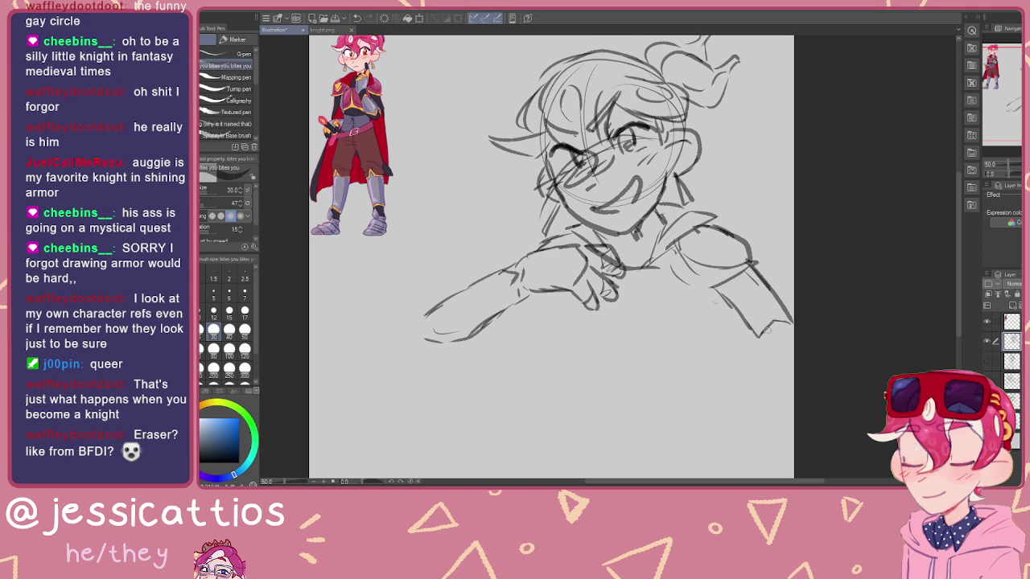
mouse_move(701, 287)
mouse_down()
mouse_move(730, 318)
mouse_move(787, 326)
mouse_move(722, 366)
mouse_move(755, 350)
mouse_up()
key(ctrl+z)
key(ctrl+z)
key(ctrl+z)
key(ctrl+z)
key(ctrl+z)
key(ctrl+z)
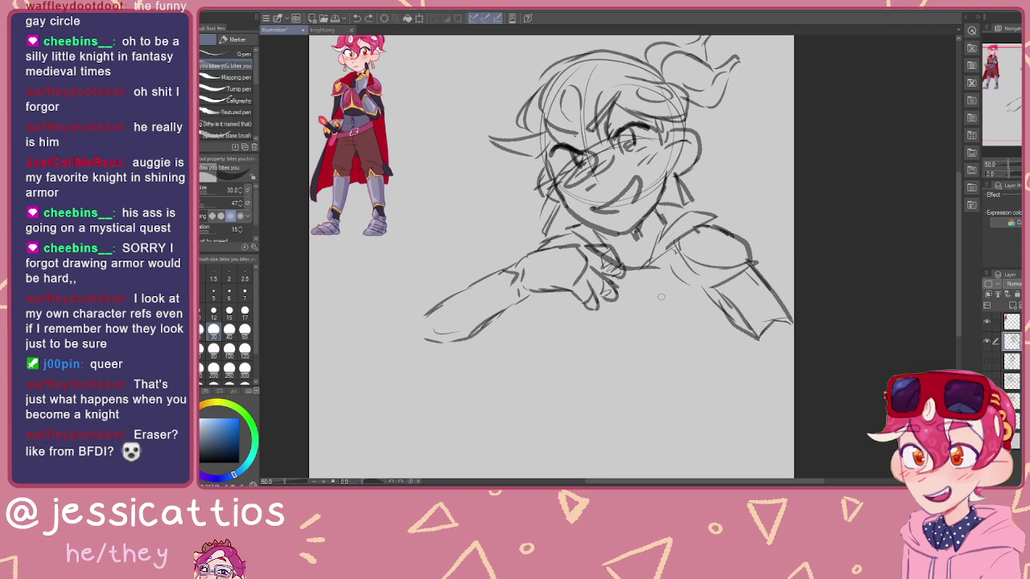
key(ctrl+z)
key(ctrl+z)
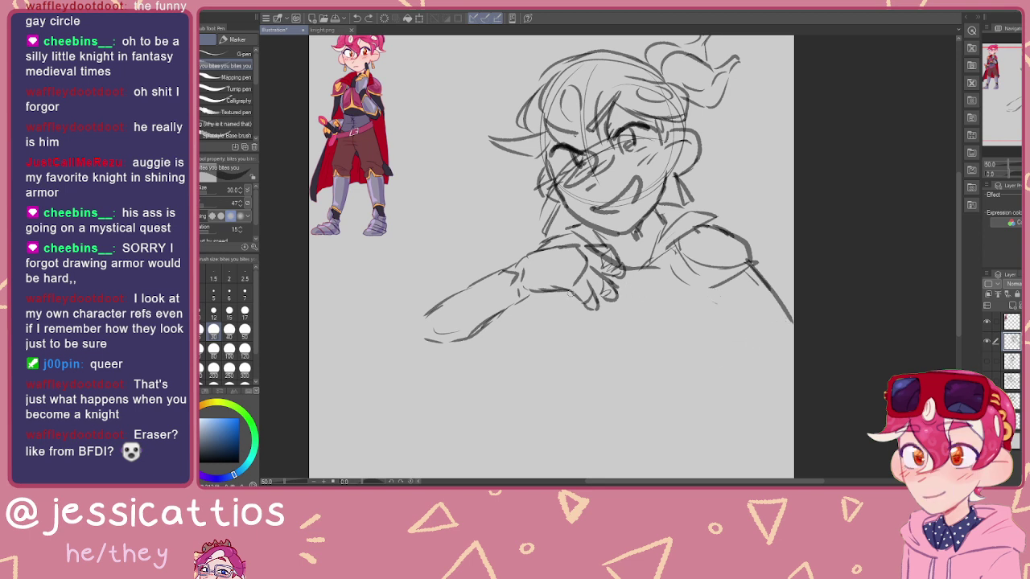
Step: Sketch the breastplate with its curved lower edge, the waist lines beneath it, and the cape edge sweeping down from the raised arm
drag(566, 285, 605, 356)
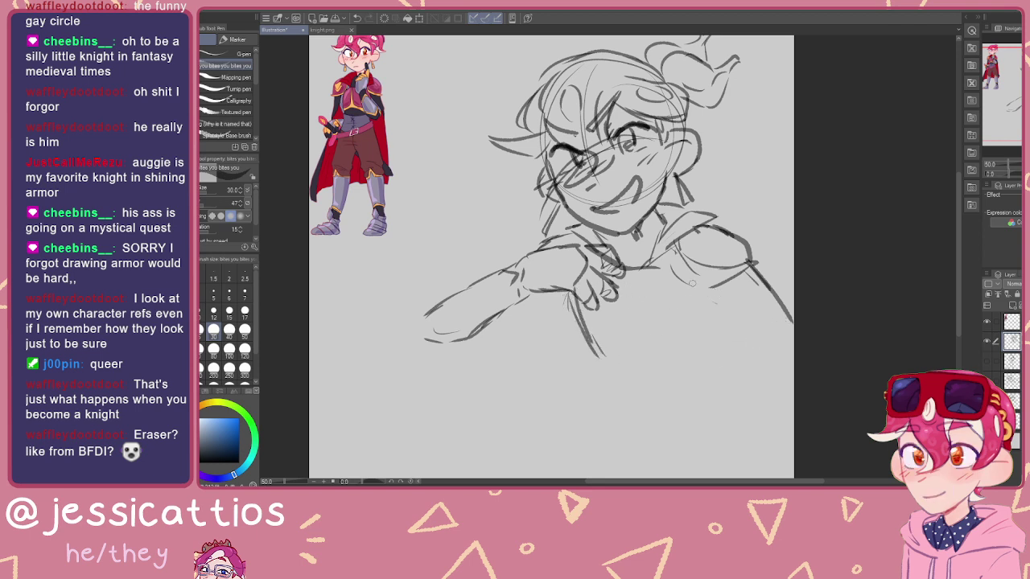
mouse_move(697, 285)
mouse_down()
mouse_move(711, 332)
mouse_move(691, 364)
mouse_move(599, 363)
mouse_up()
drag(712, 338, 708, 354)
mouse_move(617, 296)
mouse_down()
mouse_move(608, 348)
mouse_move(595, 359)
mouse_move(605, 377)
mouse_up()
drag(710, 362, 712, 371)
mouse_move(709, 372)
mouse_down()
mouse_move(614, 391)
mouse_move(596, 428)
mouse_up()
mouse_move(568, 308)
mouse_down()
mouse_move(468, 343)
mouse_move(370, 418)
mouse_up()
Step: Sketch the near arm's inner outline and the cuffed forearm and hand beside the waist
drag(725, 321, 652, 246)
drag(674, 196, 722, 257)
mouse_move(664, 195)
mouse_down()
mouse_move(694, 255)
mouse_move(652, 287)
mouse_up()
mouse_move(692, 258)
mouse_down()
mouse_move(657, 288)
mouse_move(669, 289)
mouse_move(660, 309)
mouse_up()
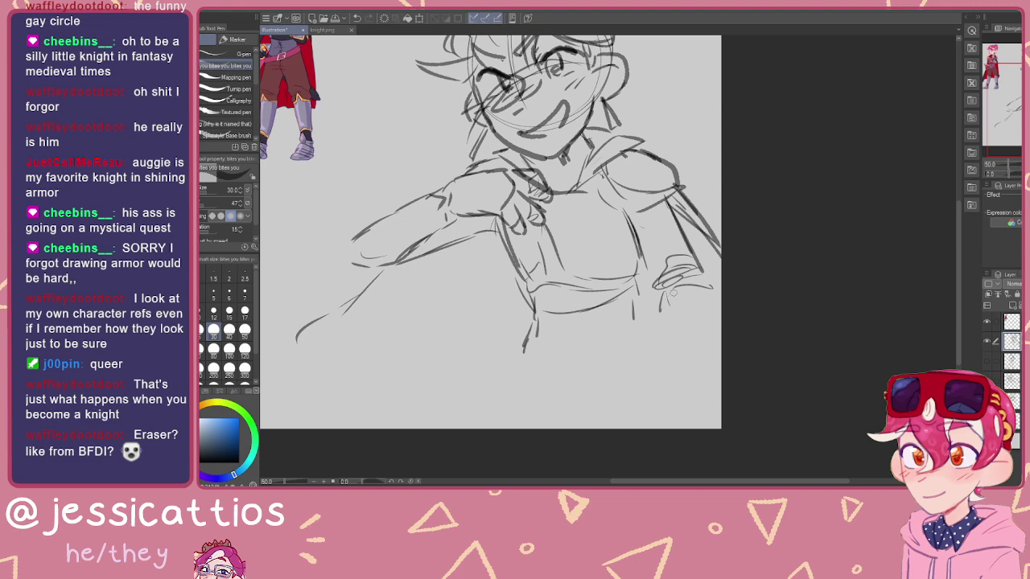
mouse_move(714, 289)
mouse_down()
mouse_move(709, 324)
mouse_move(662, 335)
mouse_up()
Step: Hide the knight reference layer and draw two small diamond sparkles in the space beside the face
mouse_move(580, 199)
mouse_down()
mouse_move(653, 316)
mouse_move(664, 307)
mouse_up()
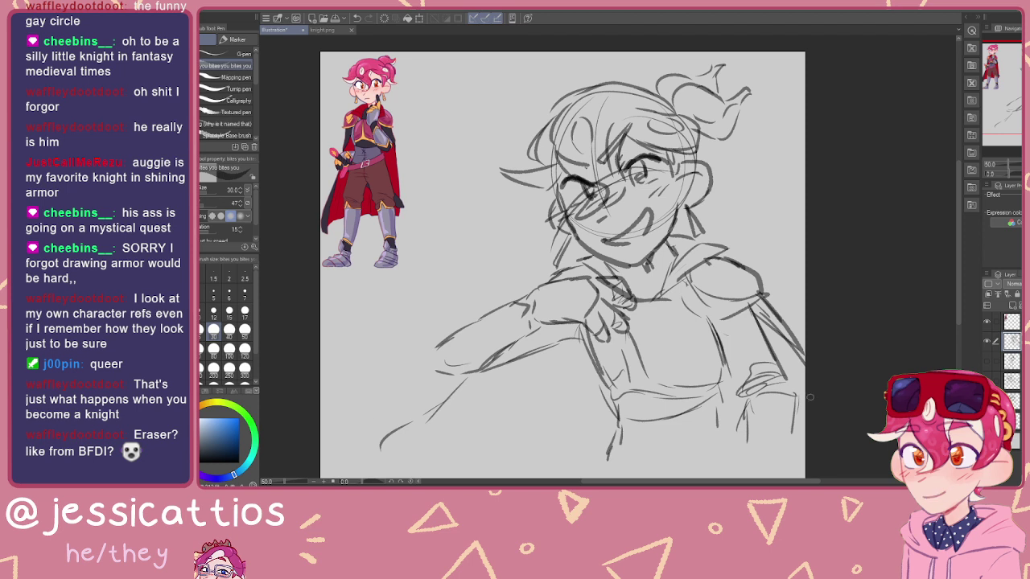
click(987, 322)
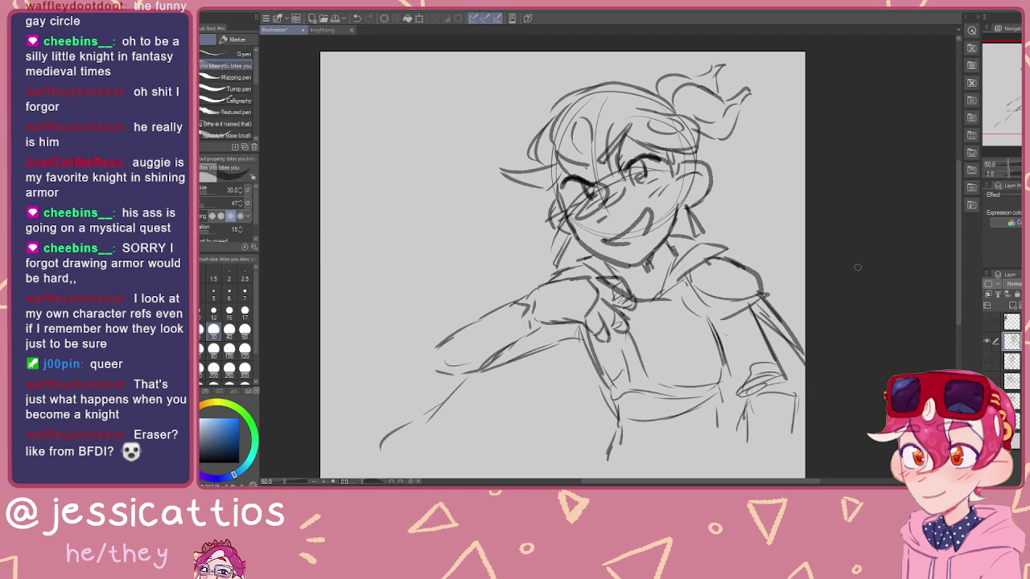
scroll(781, 229, down, 1)
mouse_move(495, 234)
mouse_down()
mouse_move(507, 218)
mouse_move(498, 245)
mouse_move(528, 257)
mouse_up()
Step: Close off the raised arm's elbow and reinforce the long cape edge sweeping down beneath it
drag(494, 363, 406, 444)
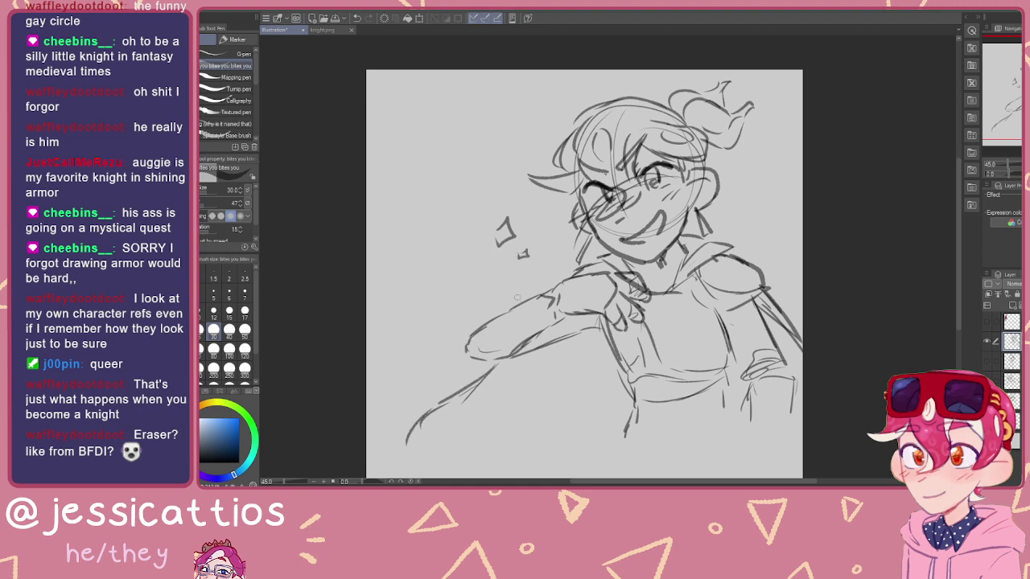
drag(555, 303, 523, 310)
drag(681, 106, 692, 116)
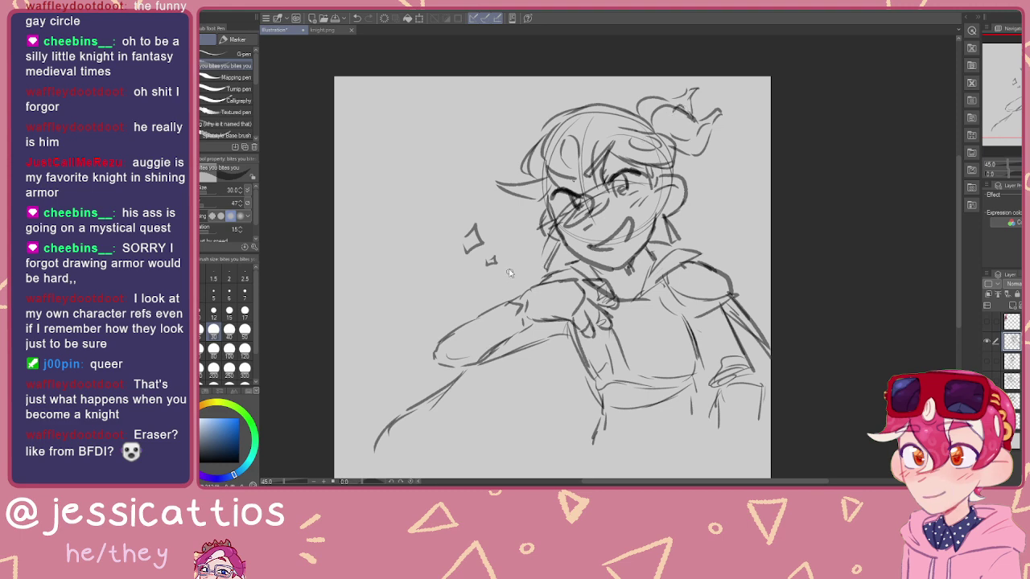
scroll(515, 271, down, 1)
drag(523, 272, 569, 246)
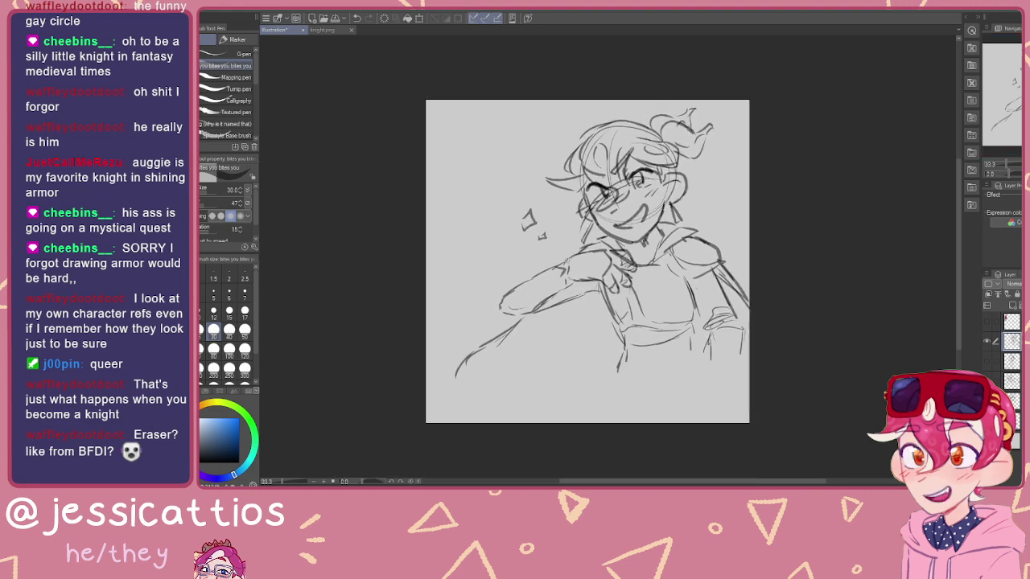
scroll(554, 270, up, 3)
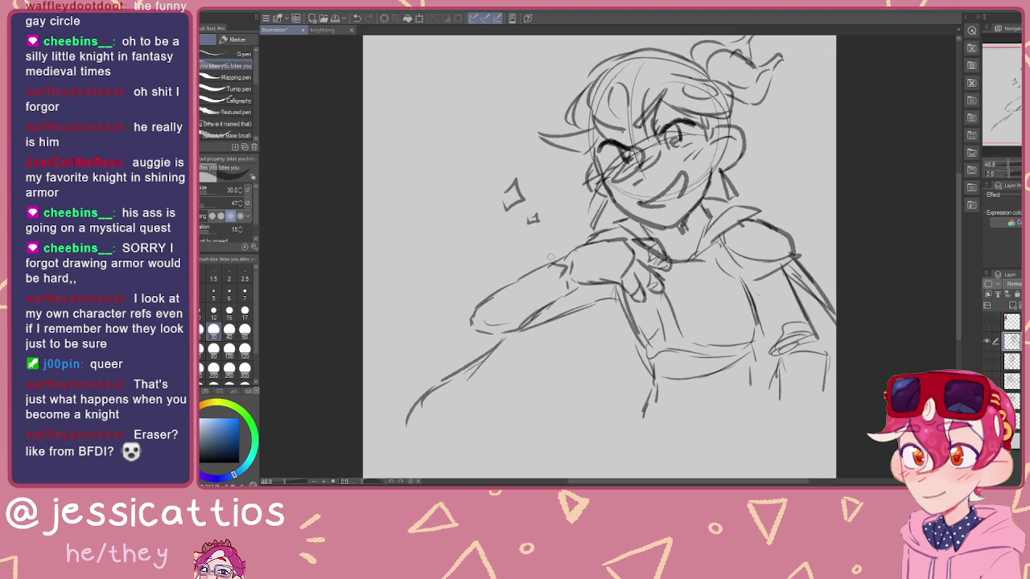
drag(542, 283, 542, 291)
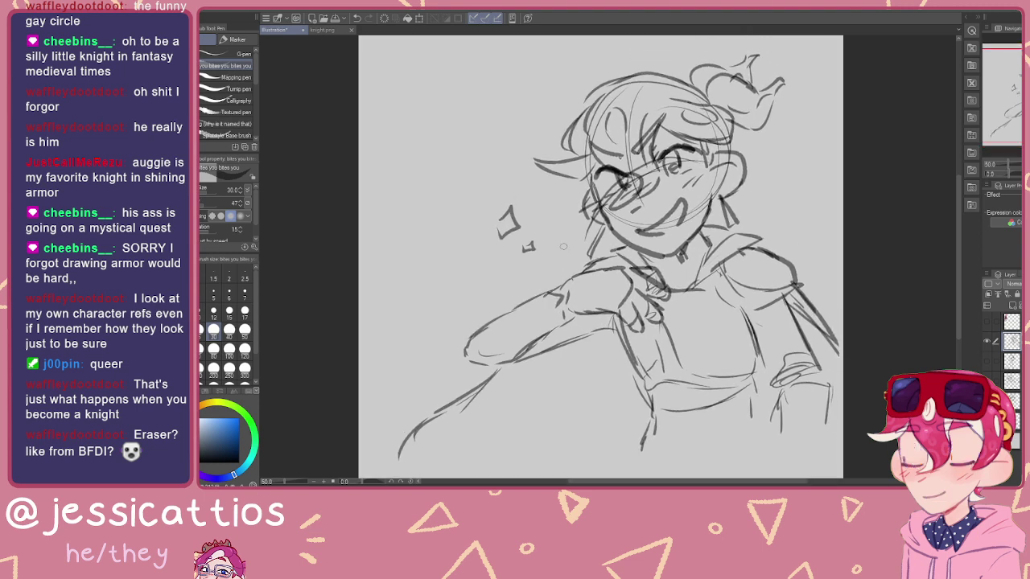